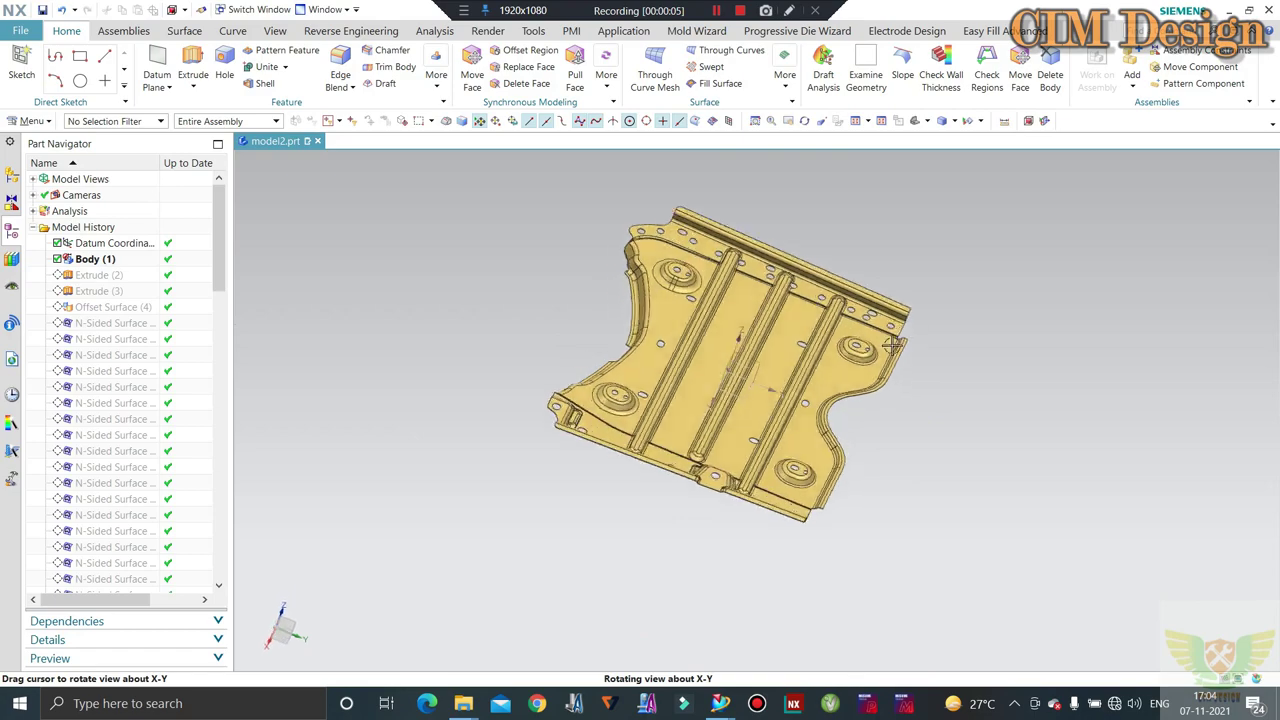
Orbit and zoom the model2.prt panel to view it from another angle
mouse_move(893, 344)
middle_down()
mouse_move(760, 490)
mouse_move(755, 519)
middle_up()
scroll(760, 490, up, 3)
scroll(755, 519, down, 2)
scroll(770, 505, down, 2)
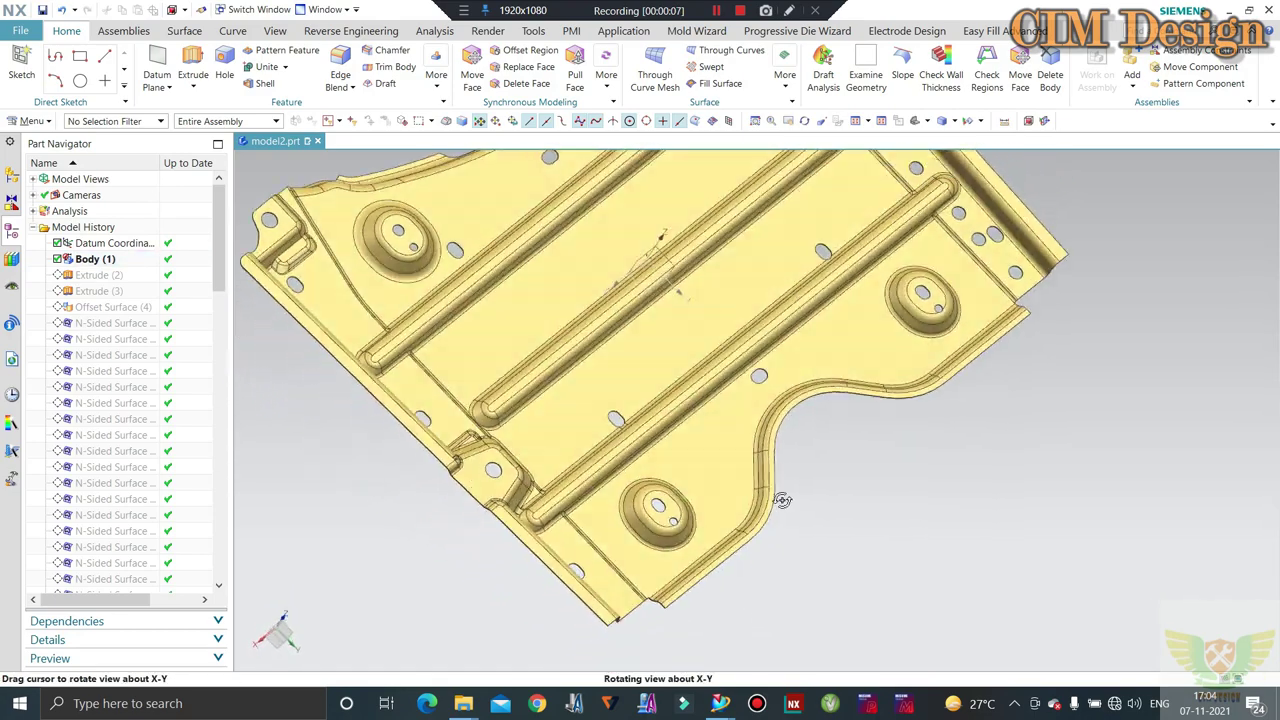
scroll(790, 470, down, 2)
mouse_move(814, 434)
middle_down()
mouse_move(893, 309)
mouse_move(835, 440)
mouse_move(810, 582)
mouse_move(843, 371)
mouse_move(815, 230)
mouse_move(792, 389)
mouse_move(757, 441)
mouse_move(703, 373)
mouse_move(750, 430)
middle_up()
scroll(835, 440, up, 3)
scroll(835, 440, up, 1)
scroll(835, 440, down, 1)
scroll(835, 440, down, 3)
scroll(810, 545, up, 3)
scroll(810, 582, down, 3)
scroll(843, 371, up, 3)
scroll(815, 230, down, 3)
scroll(750, 430, up, 3)
scroll(946, 511, down, 4)
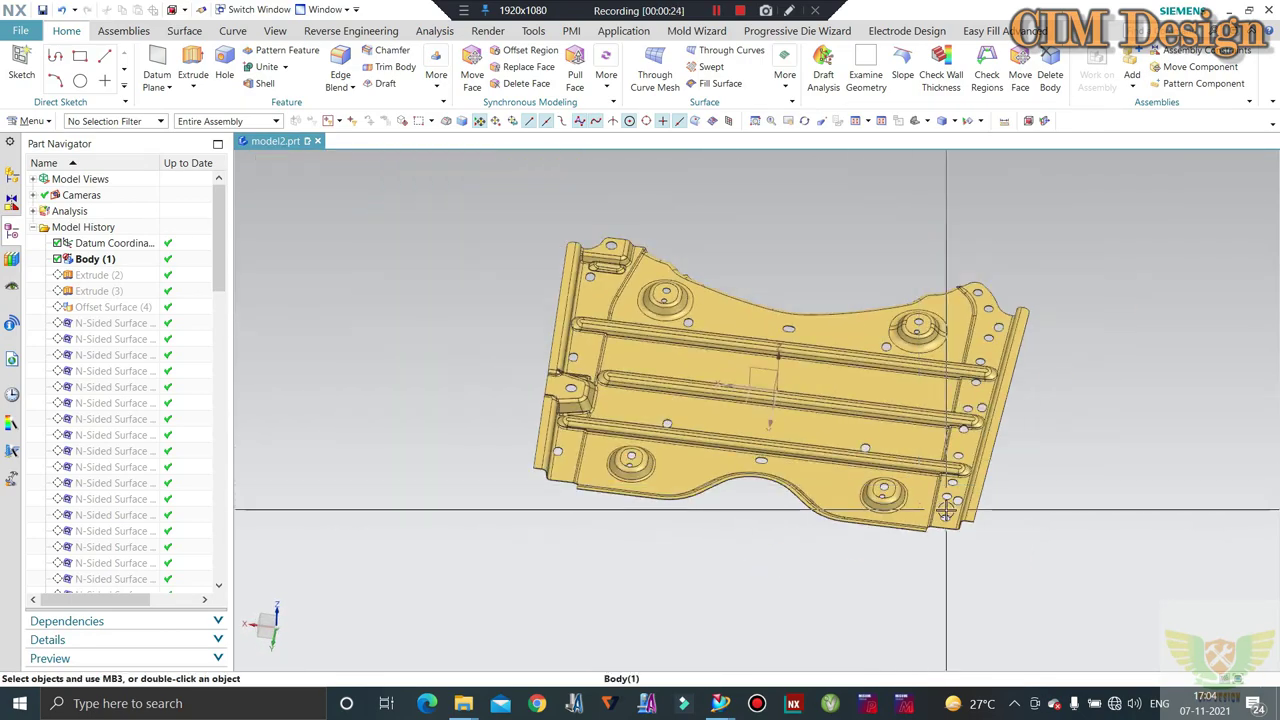
mouse_move(946, 511)
middle_down()
mouse_move(903, 406)
mouse_move(915, 430)
mouse_move(978, 410)
mouse_move(980, 463)
mouse_move(827, 375)
mouse_move(847, 332)
mouse_move(810, 464)
mouse_move(850, 445)
mouse_move(912, 464)
mouse_move(929, 509)
mouse_move(975, 450)
mouse_move(1097, 477)
middle_up()
scroll(918, 432, up, 3)
scroll(923, 491, up, 2)
scroll(923, 491, down, 3)
scroll(1097, 477, up, 2)
scroll(1034, 466, up, 1)
scroll(948, 458, down, 2)
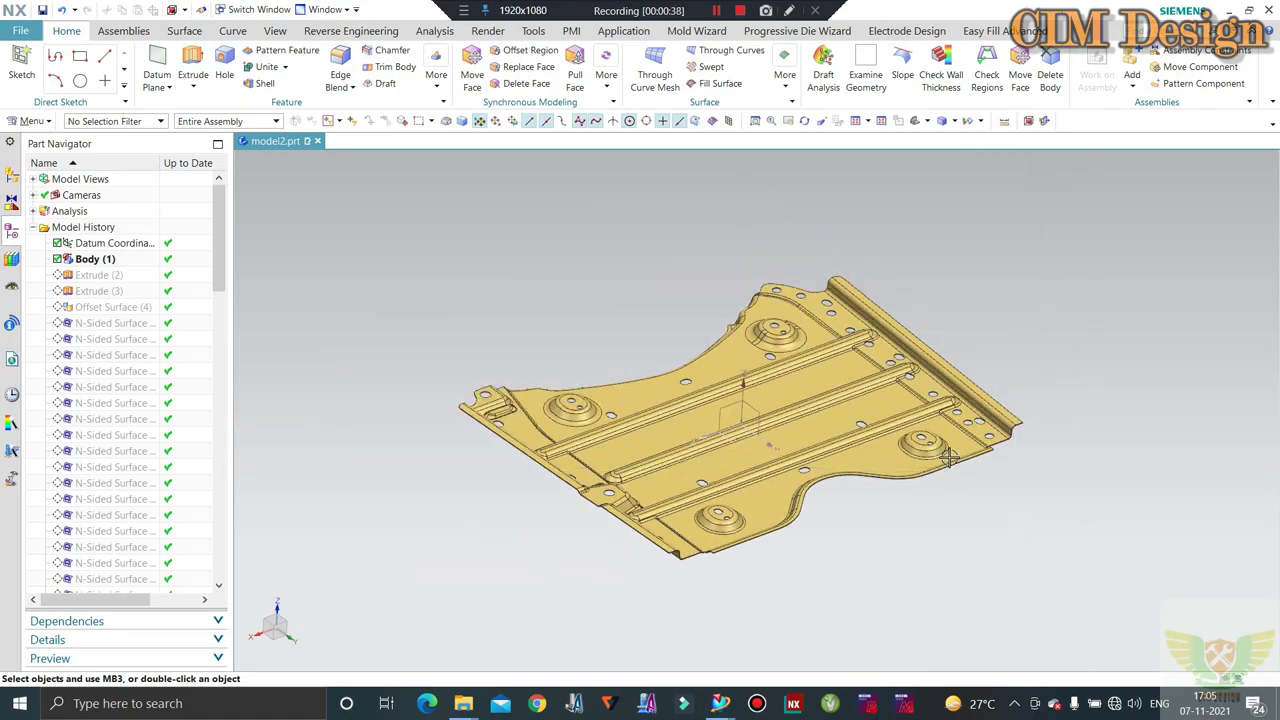
mouse_move(908, 457)
middle_down()
mouse_move(907, 264)
mouse_move(1075, 200)
middle_up()
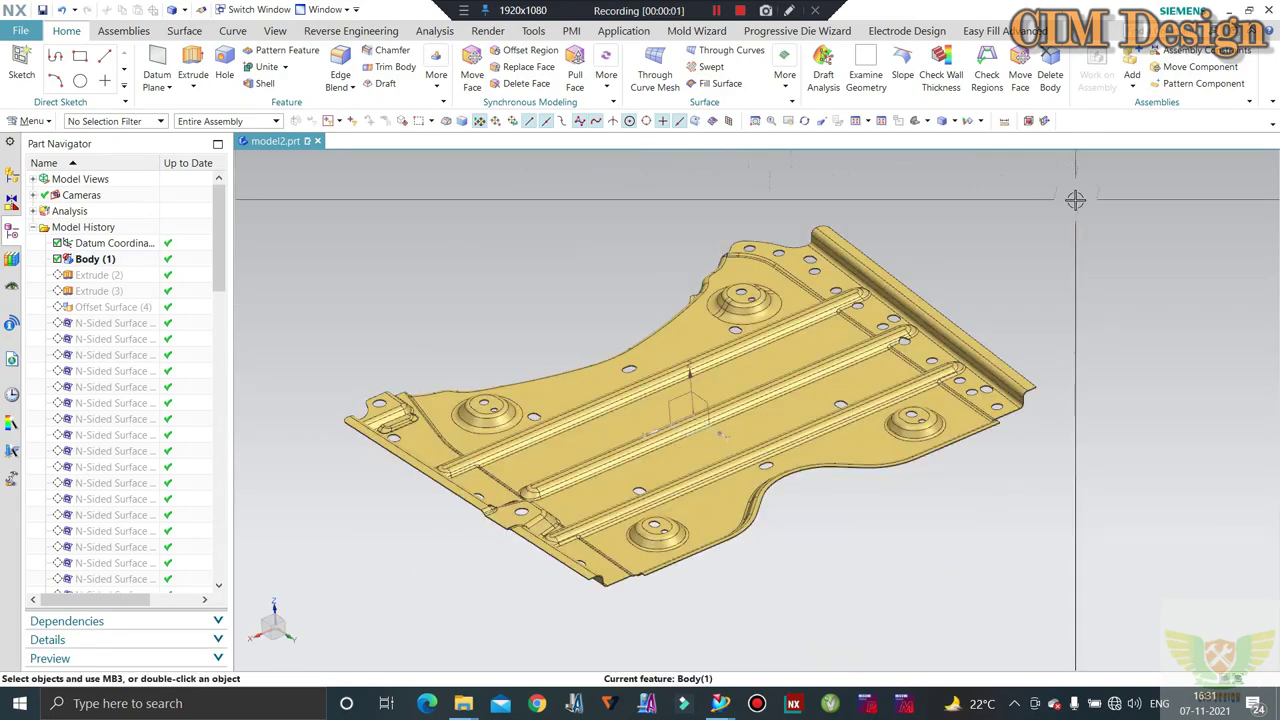
mouse_move(946, 285)
middle_down()
mouse_move(949, 197)
mouse_move(949, 288)
middle_up()
mouse_move(1107, 371)
middle_down()
mouse_move(1113, 312)
mouse_move(1131, 363)
mouse_move(1103, 329)
mouse_move(1102, 346)
middle_up()
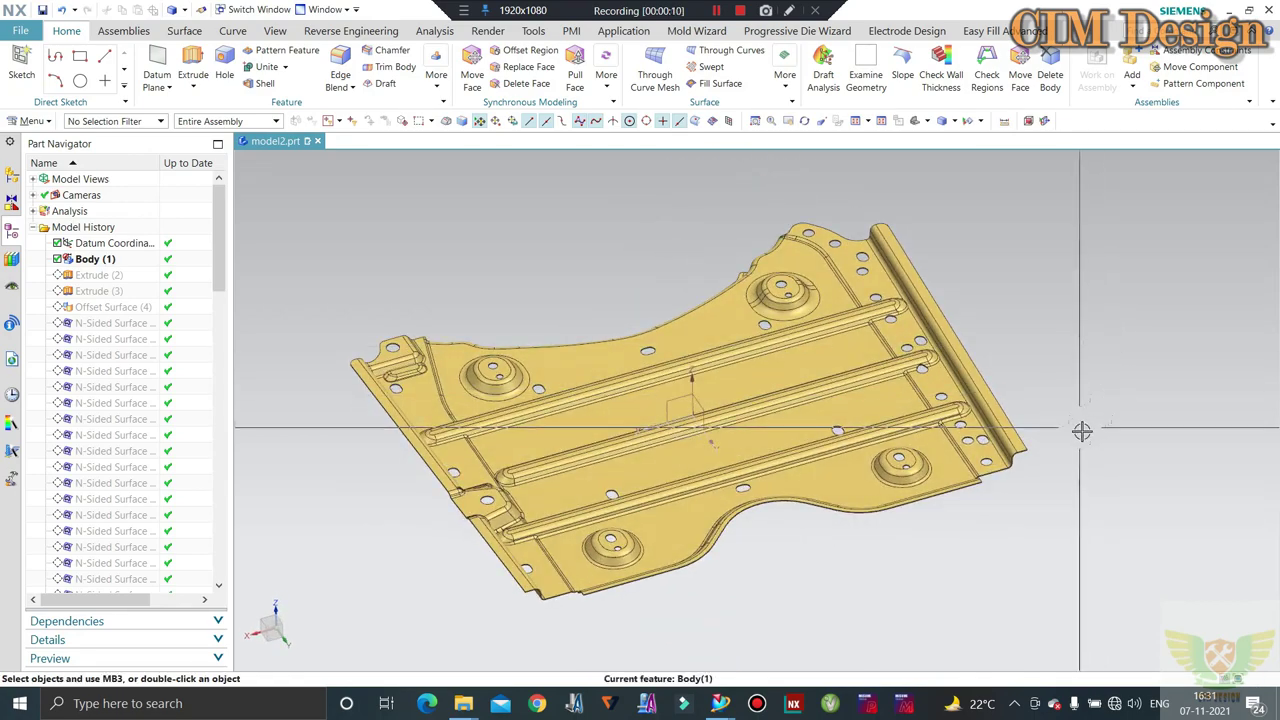
mouse_move(1046, 530)
middle_down()
mouse_move(1020, 537)
mouse_move(946, 509)
mouse_move(951, 349)
mouse_move(949, 497)
mouse_move(975, 505)
mouse_move(1014, 491)
mouse_move(1003, 526)
mouse_move(943, 489)
mouse_move(866, 476)
middle_up()
scroll(943, 489, up, 3)
scroll(866, 476, down, 3)
middle_drag(863, 428, 863, 422)
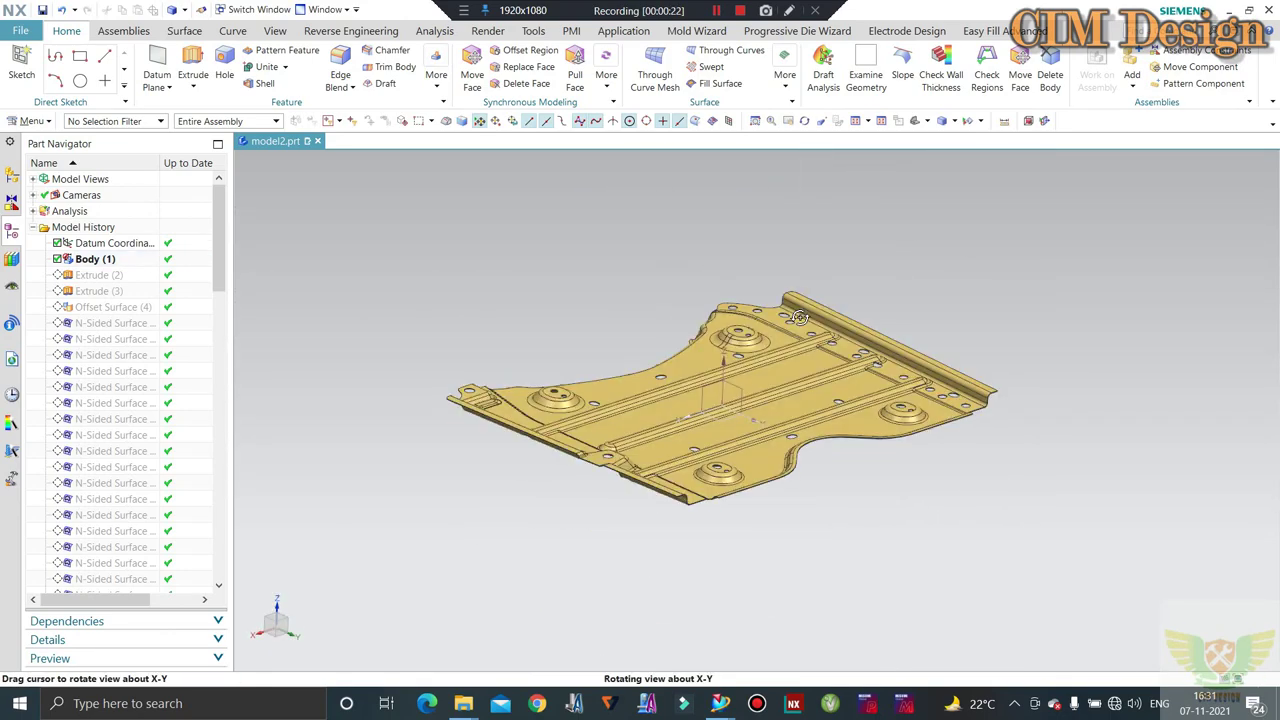
middle_drag(800, 317, 797, 339)
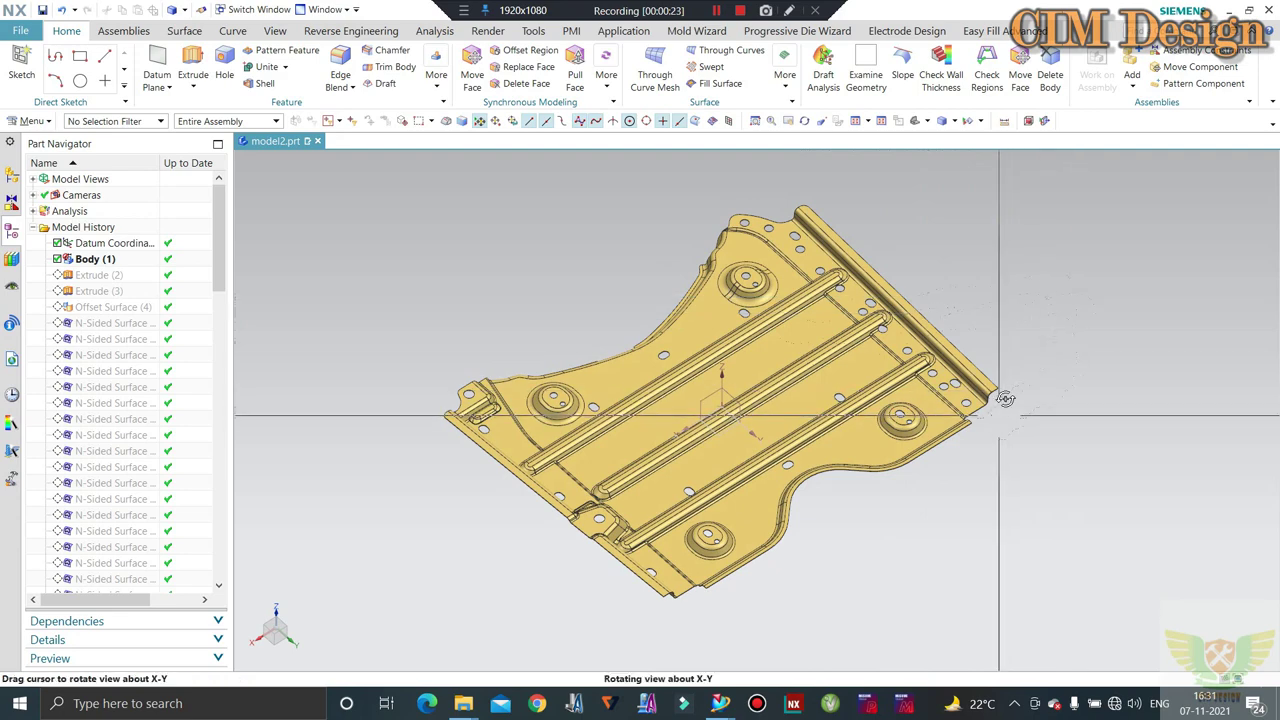
middle_drag(930, 400, 897, 413)
scroll(875, 375, up, 2)
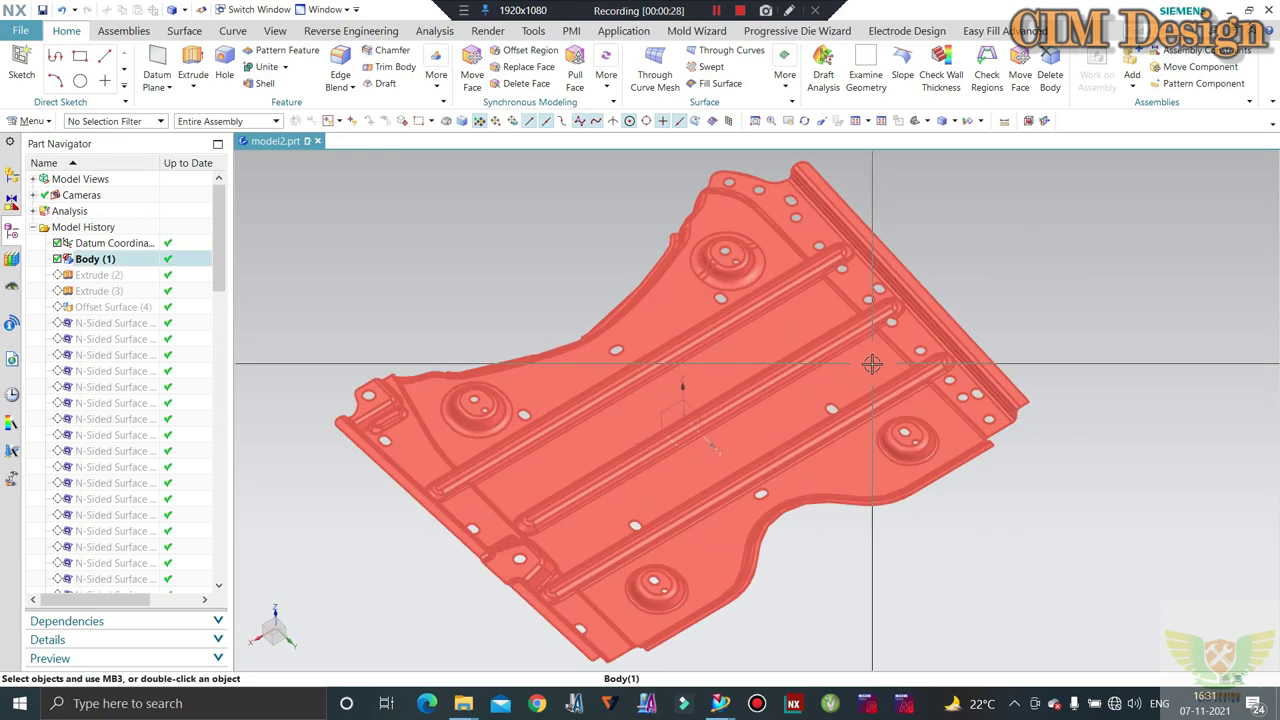
middle_drag(875, 362, 840, 303)
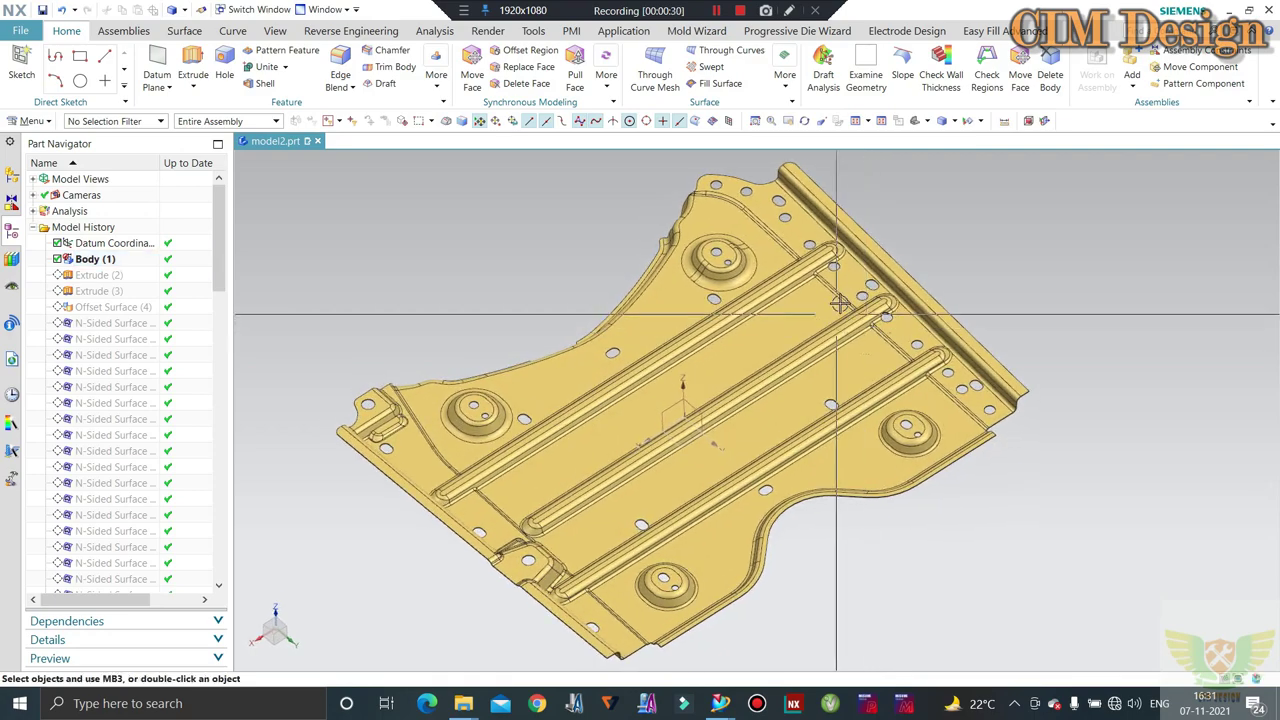
mouse_move(930, 282)
middle_down()
mouse_move(881, 432)
mouse_move(934, 330)
middle_up()
scroll(934, 330, up, 3)
scroll(934, 330, down, 2)
scroll(835, 320, down, 1)
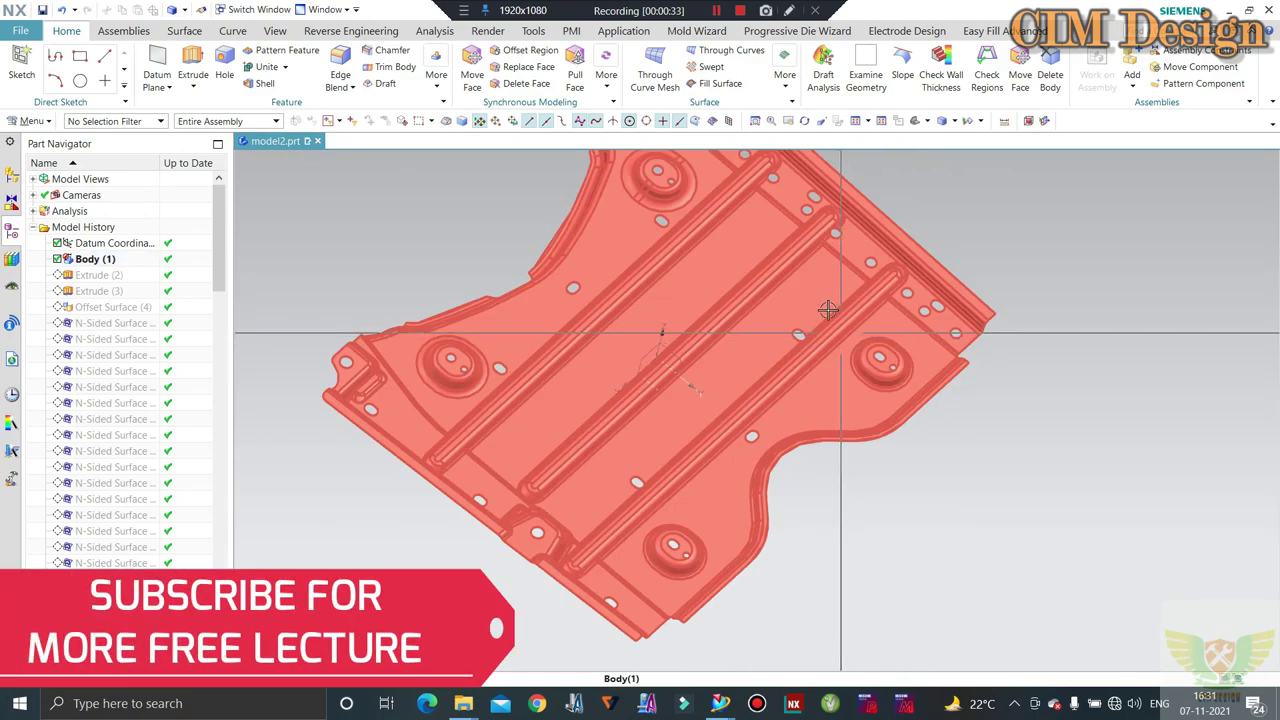
scroll(820, 303, up, 1)
scroll(830, 315, up, 1)
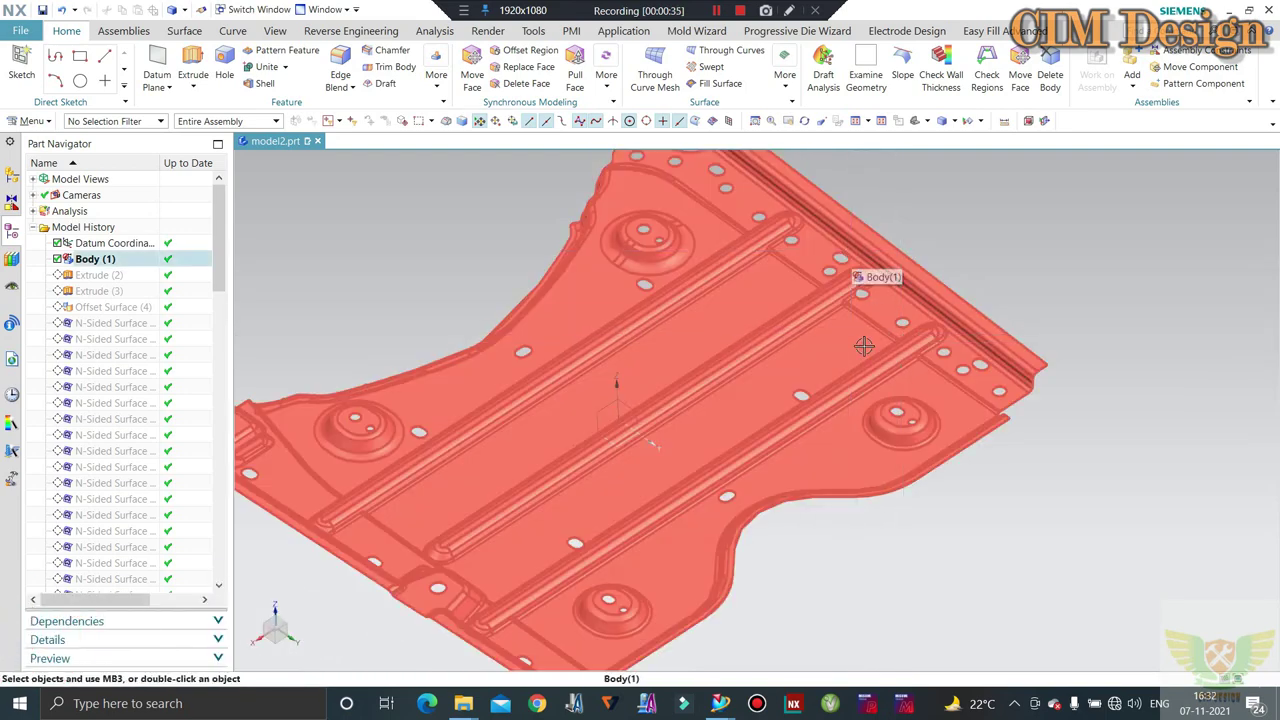
scroll(845, 328, down, 3)
scroll(848, 322, up, 2)
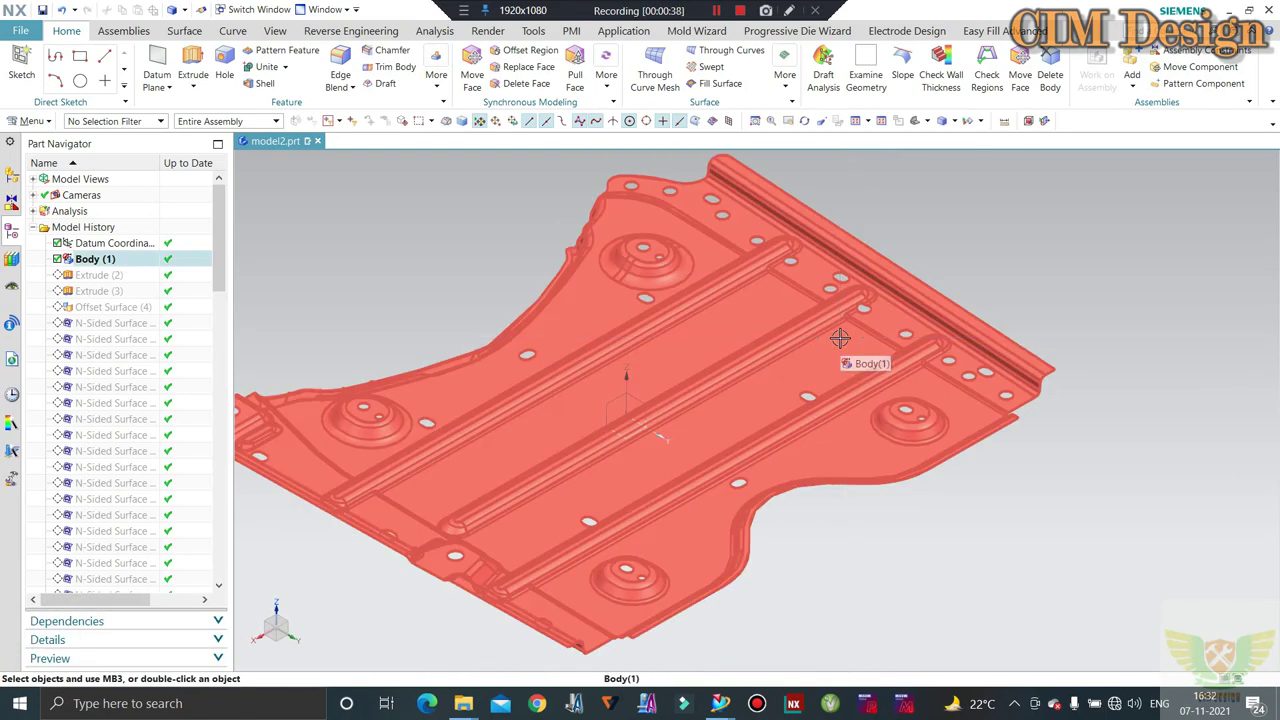
scroll(854, 325, down, 1)
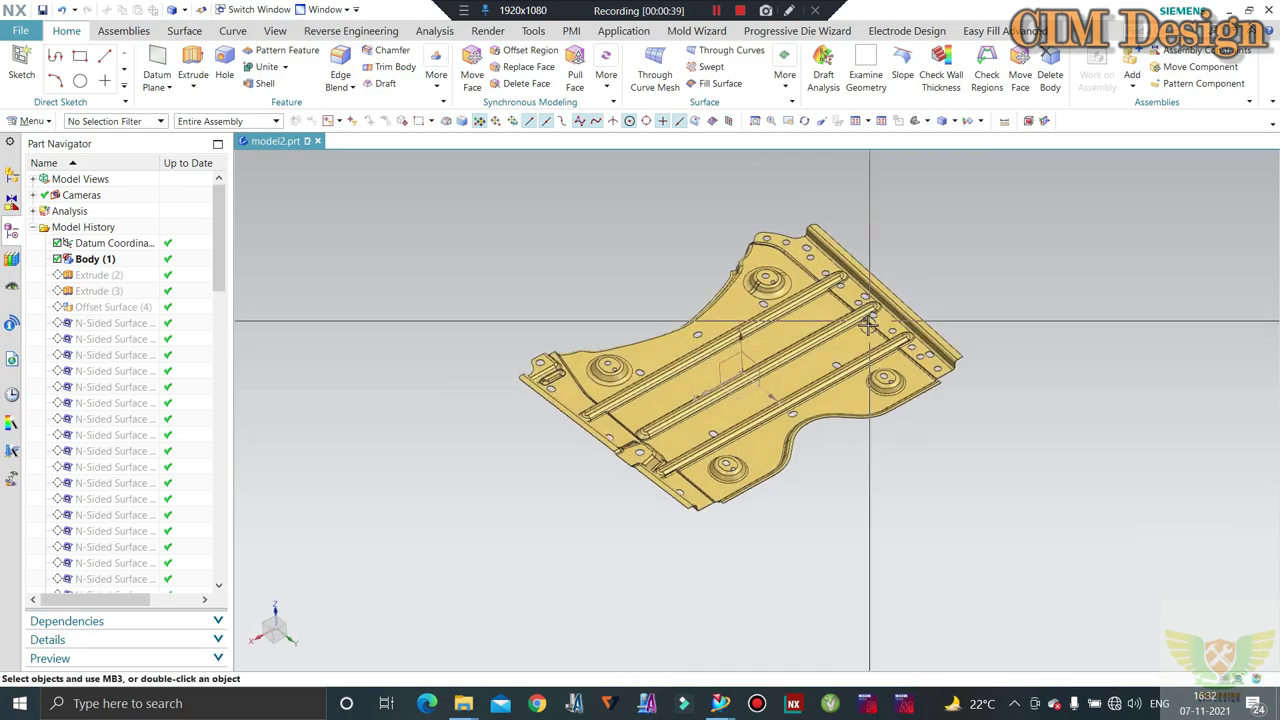
scroll(869, 325, up, 2)
mouse_move(880, 300)
middle_down()
mouse_move(900, 382)
mouse_move(910, 358)
mouse_move(866, 221)
middle_up()
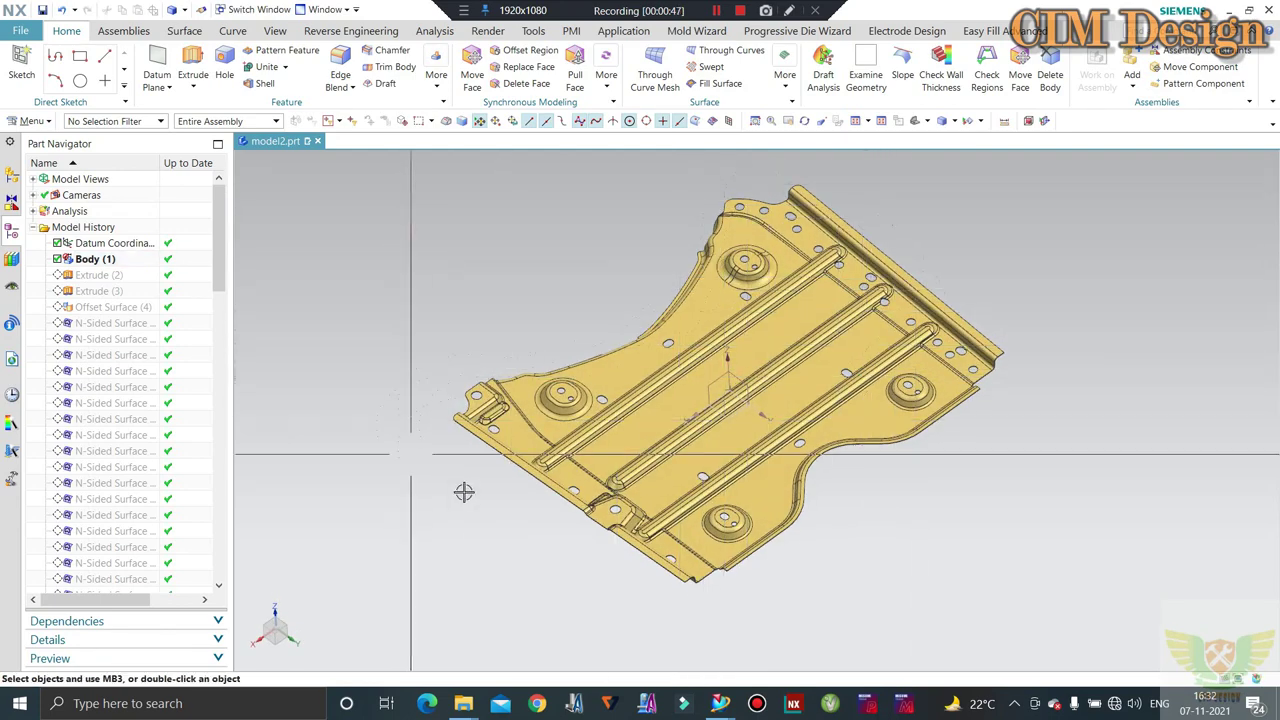
middle_drag(895, 353, 899, 301)
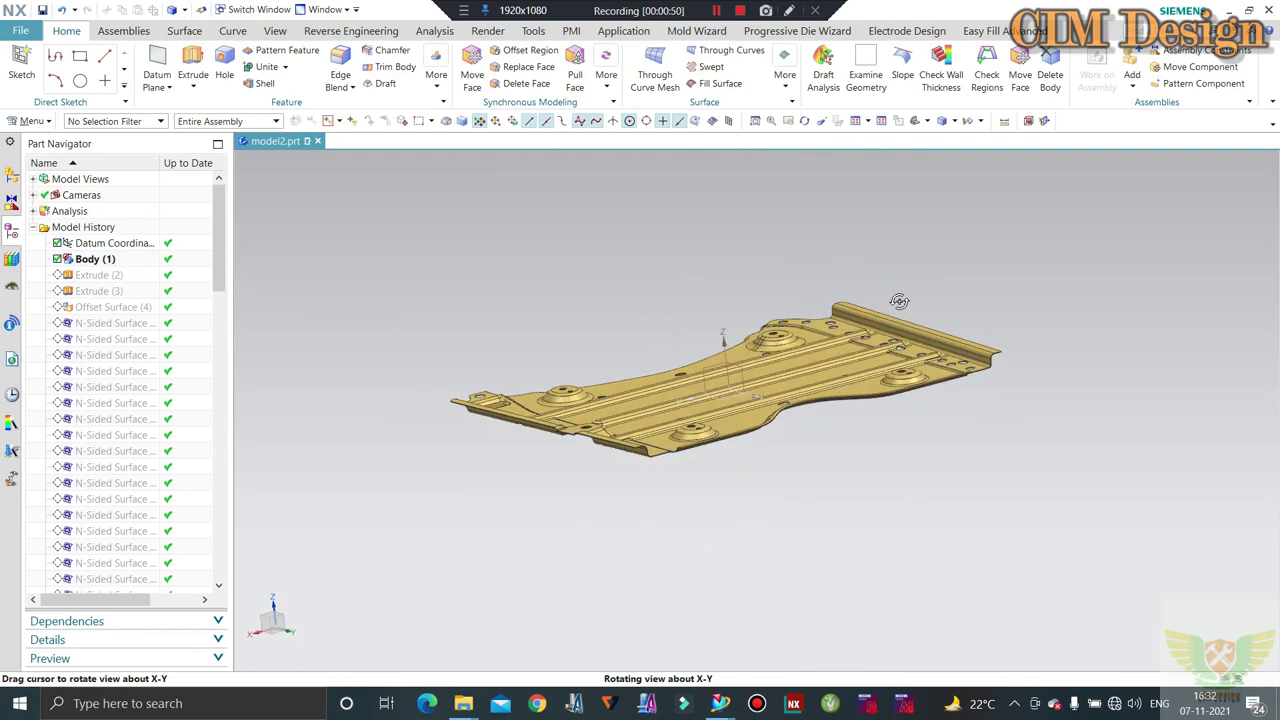
middle_drag(660, 360, 763, 337)
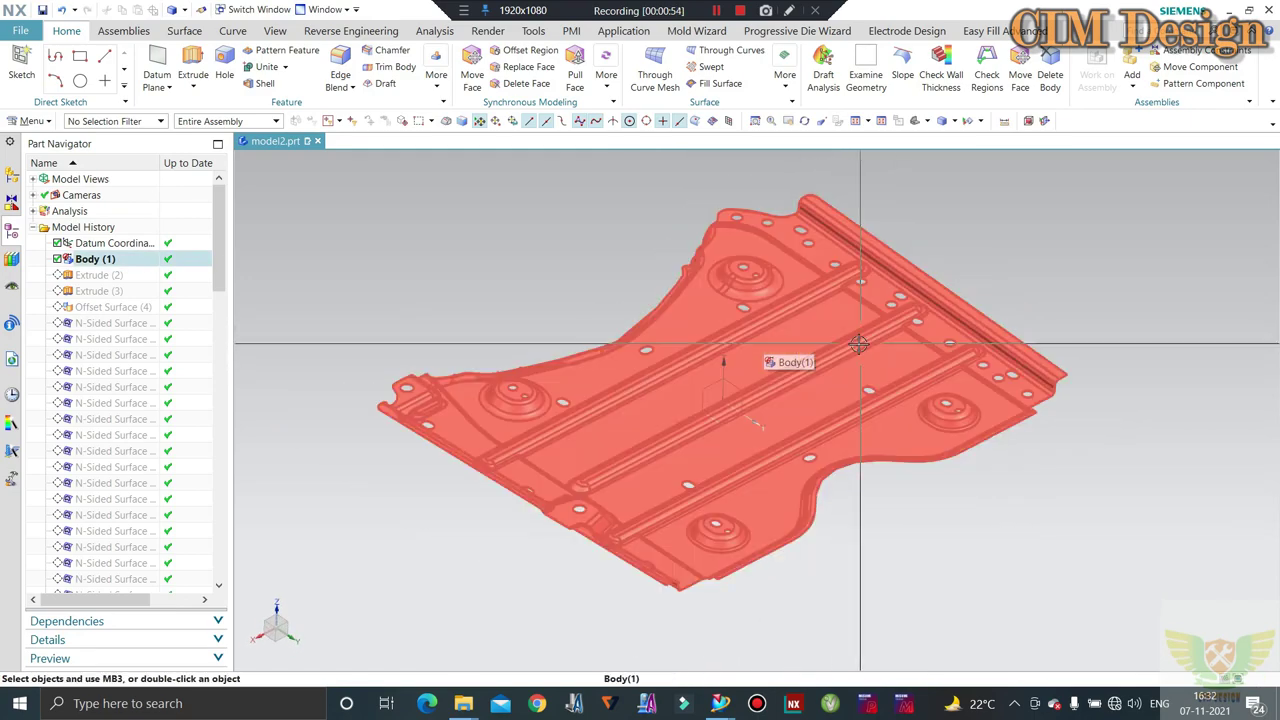
middle_drag(857, 349, 850, 358)
scroll(850, 358, down, 3)
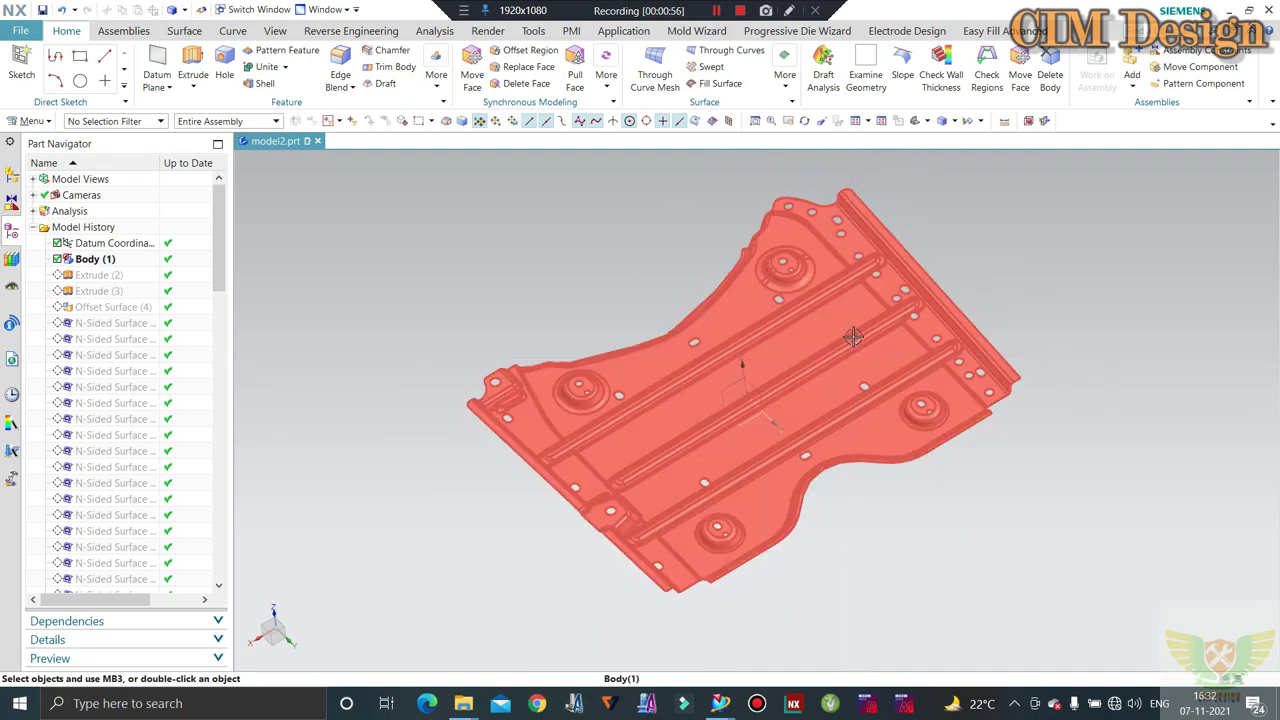
middle_drag(872, 391, 808, 418)
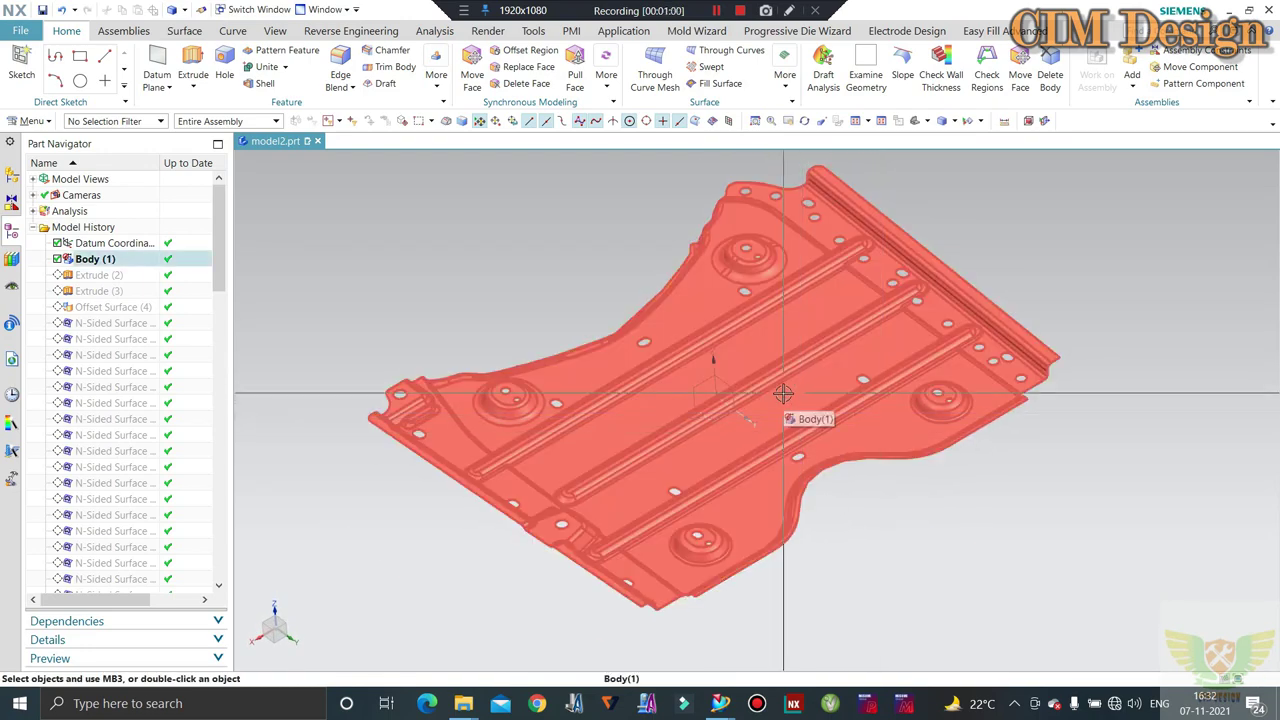
middle_drag(790, 391, 746, 283)
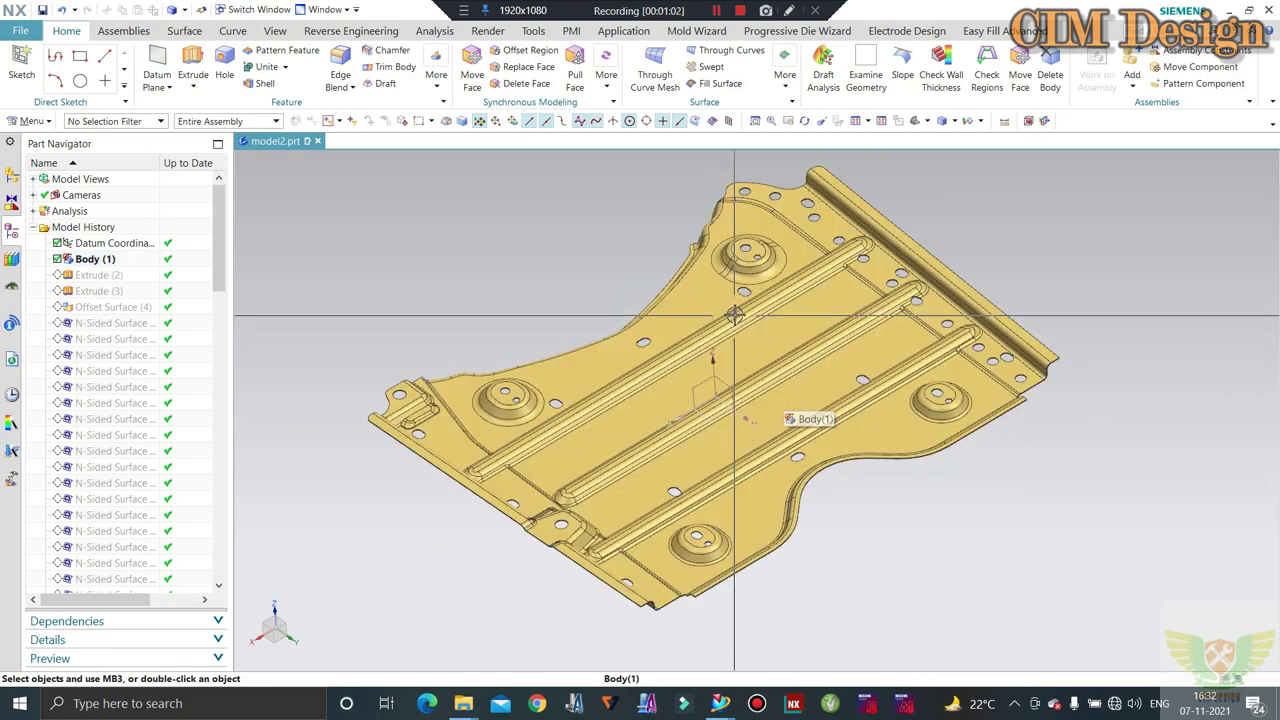
mouse_move(807, 378)
middle_down()
mouse_move(861, 261)
mouse_move(820, 345)
mouse_move(817, 279)
mouse_move(900, 223)
middle_up()
scroll(820, 345, down, 2)
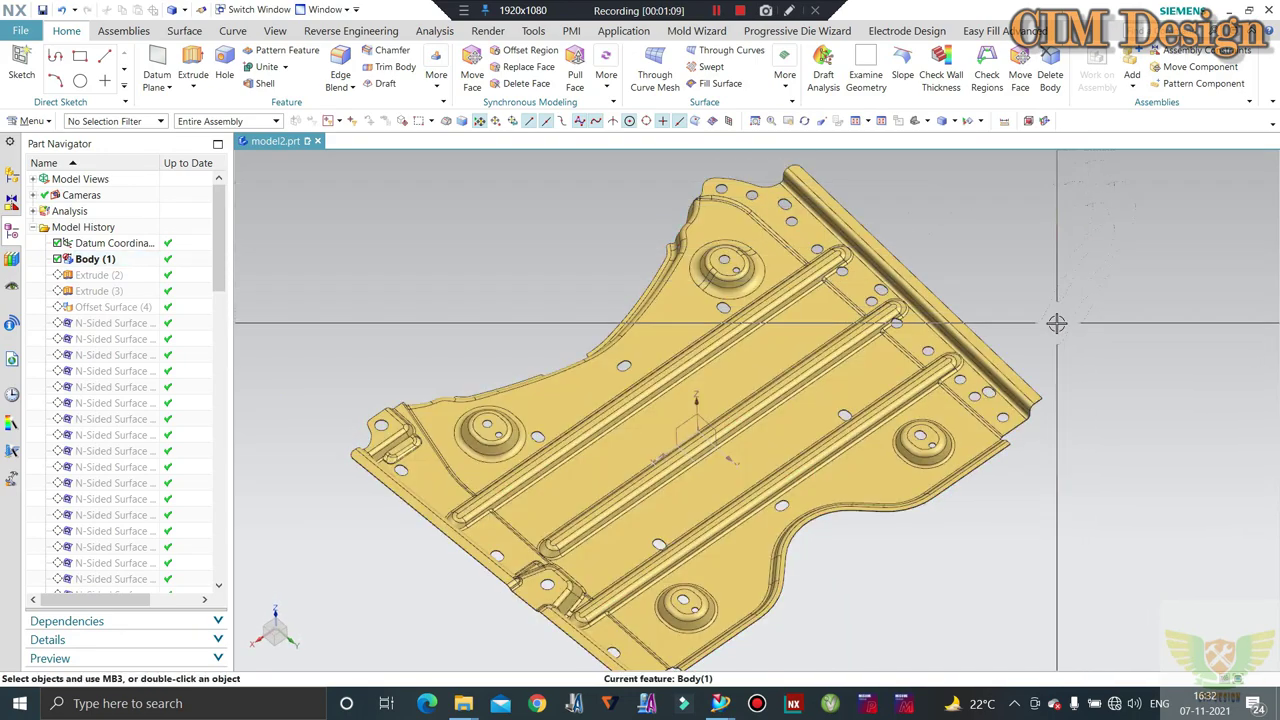
mouse_move(1057, 323)
middle_down()
mouse_move(1061, 279)
mouse_move(1056, 293)
middle_up()
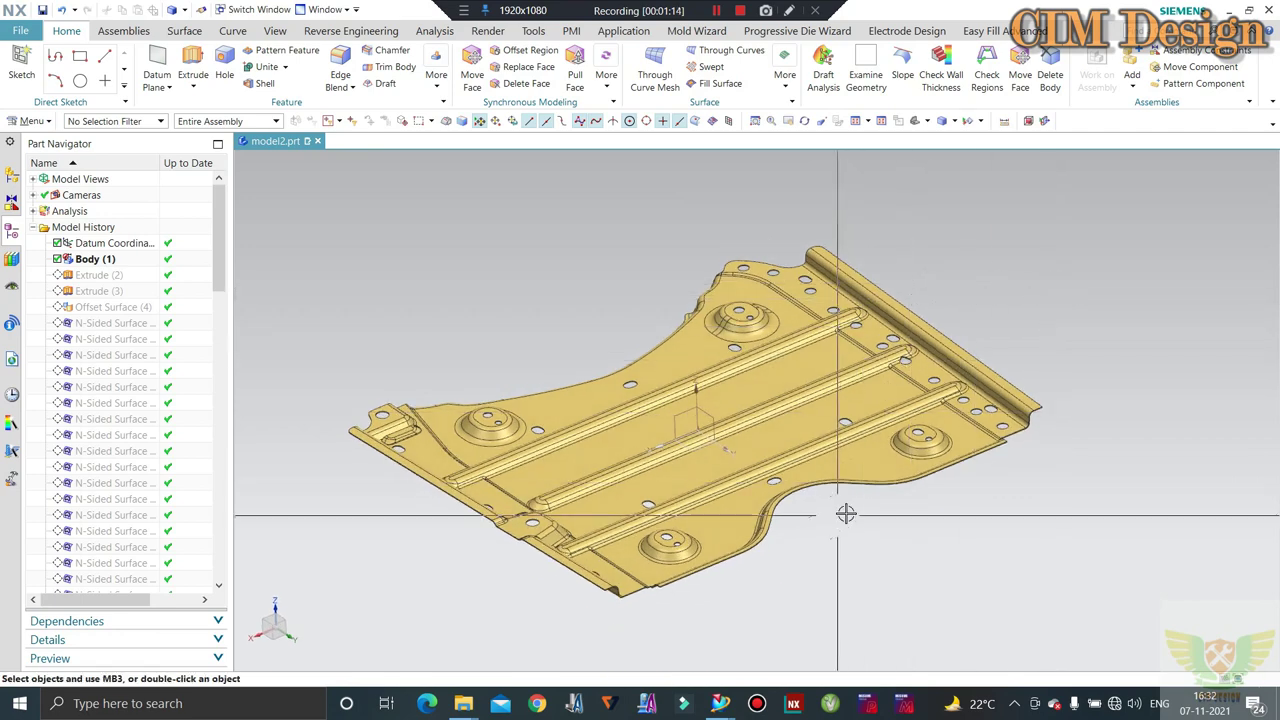
middle_drag(846, 513, 738, 310)
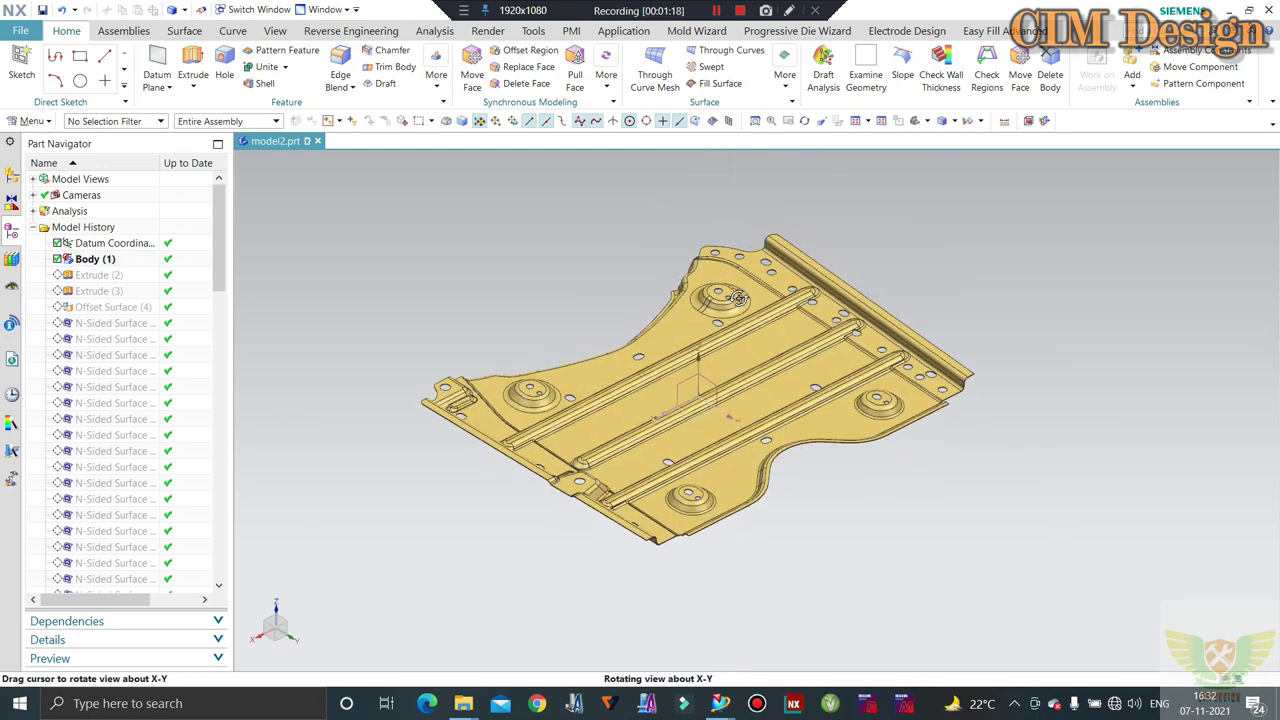
mouse_move(760, 333)
middle_down()
mouse_move(763, 294)
mouse_move(752, 314)
mouse_move(807, 364)
mouse_move(864, 311)
mouse_move(882, 331)
mouse_move(939, 264)
mouse_move(900, 250)
mouse_move(908, 243)
middle_up()
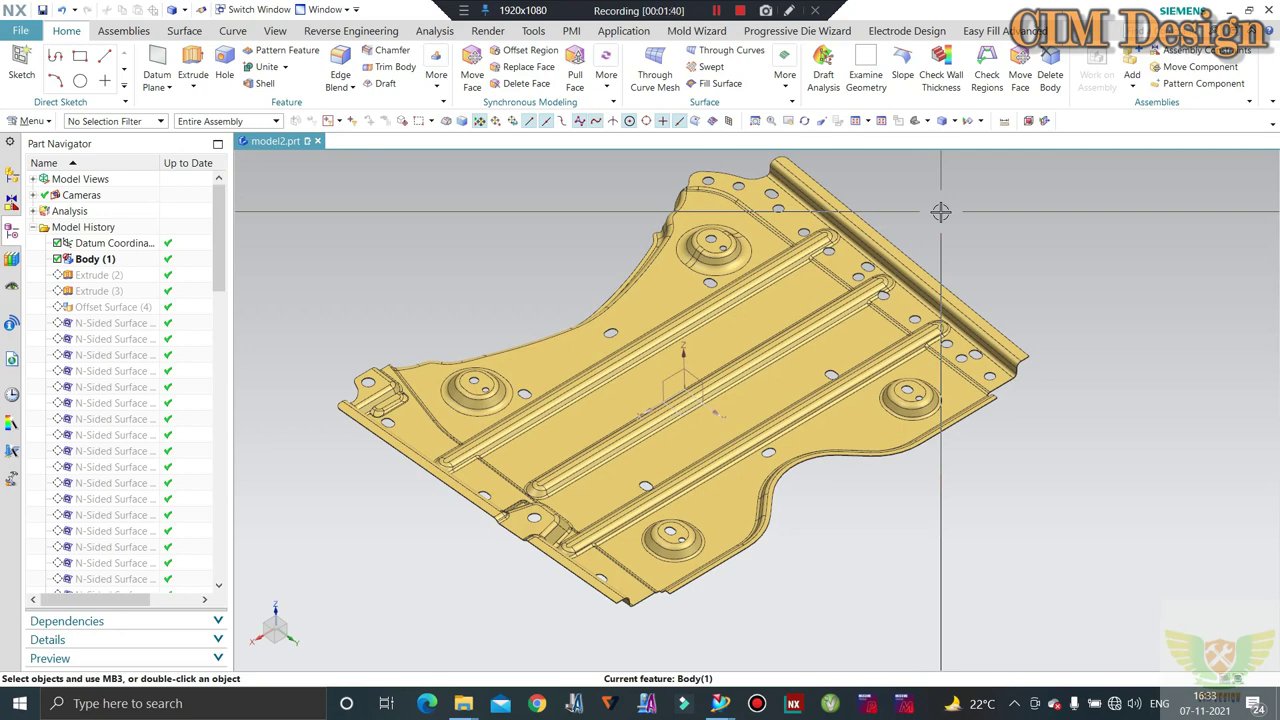
middle_drag(868, 243, 820, 217)
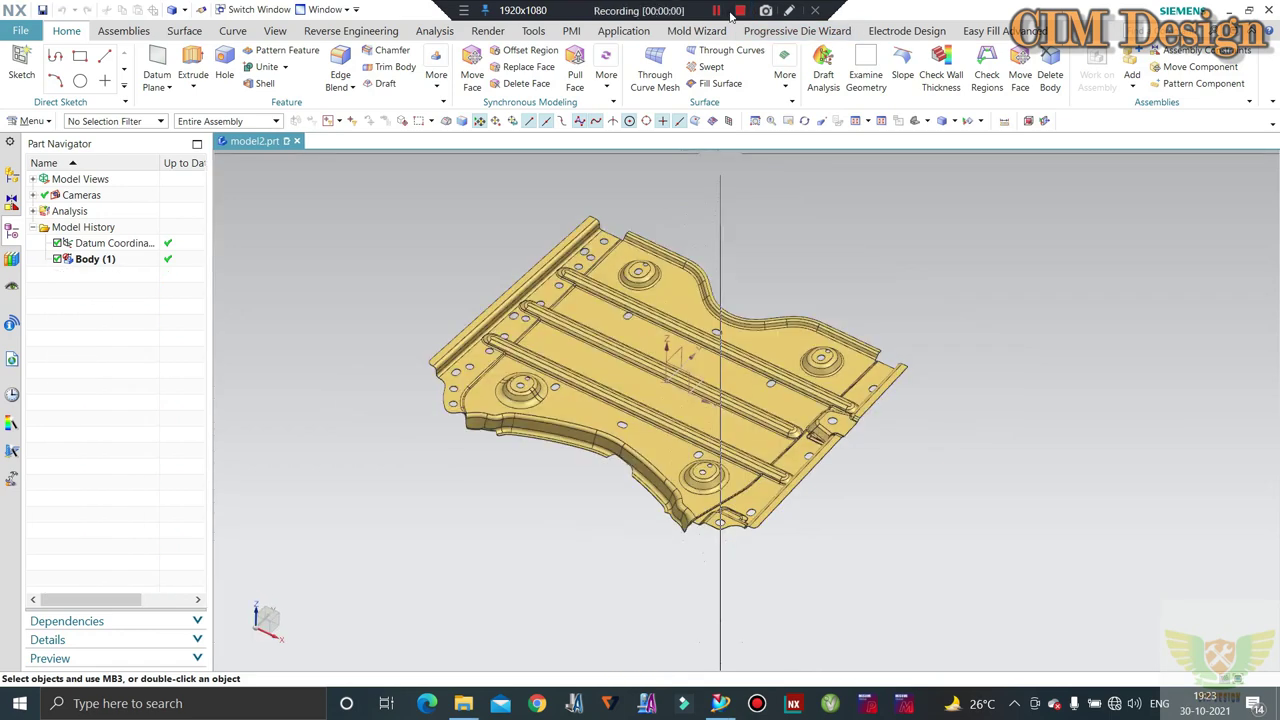
Select the panel body to preview its 421.97 × 337.65 × 29.72 mm bounding block
mouse_move(808, 256)
middle_down()
mouse_move(641, 282)
mouse_move(649, 266)
middle_up()
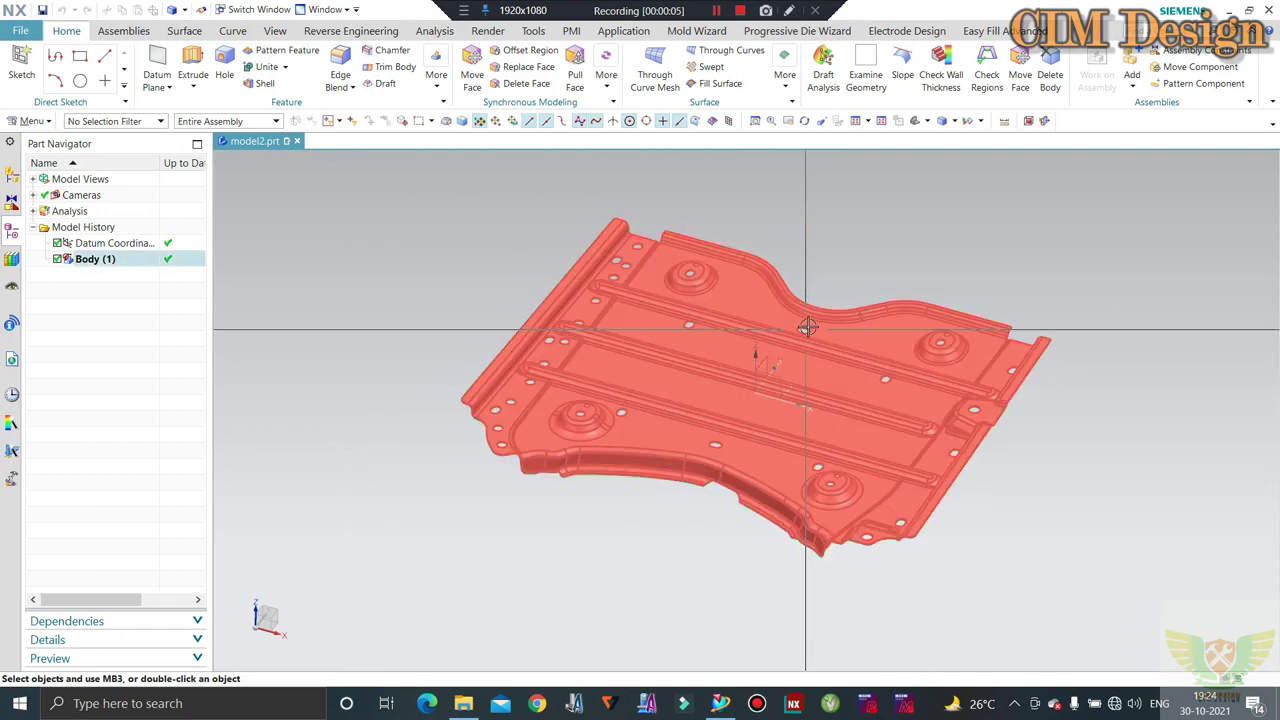
middle_drag(808, 326, 806, 311)
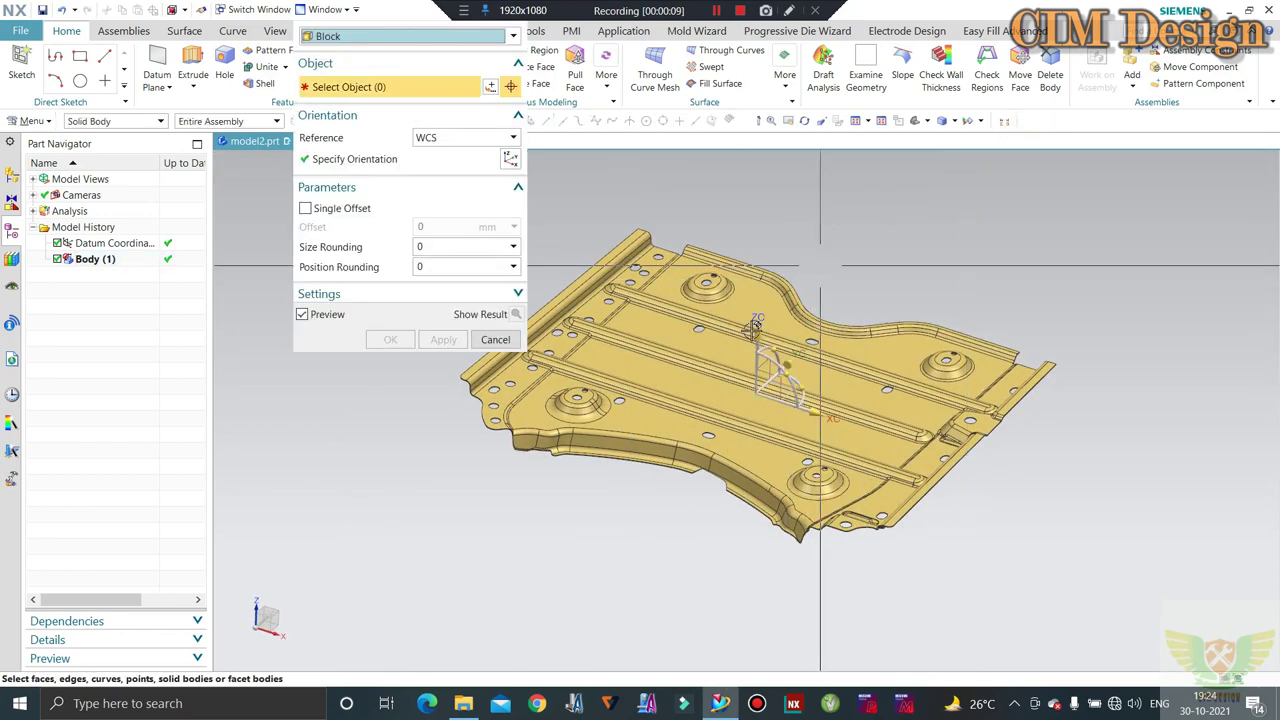
click(721, 350)
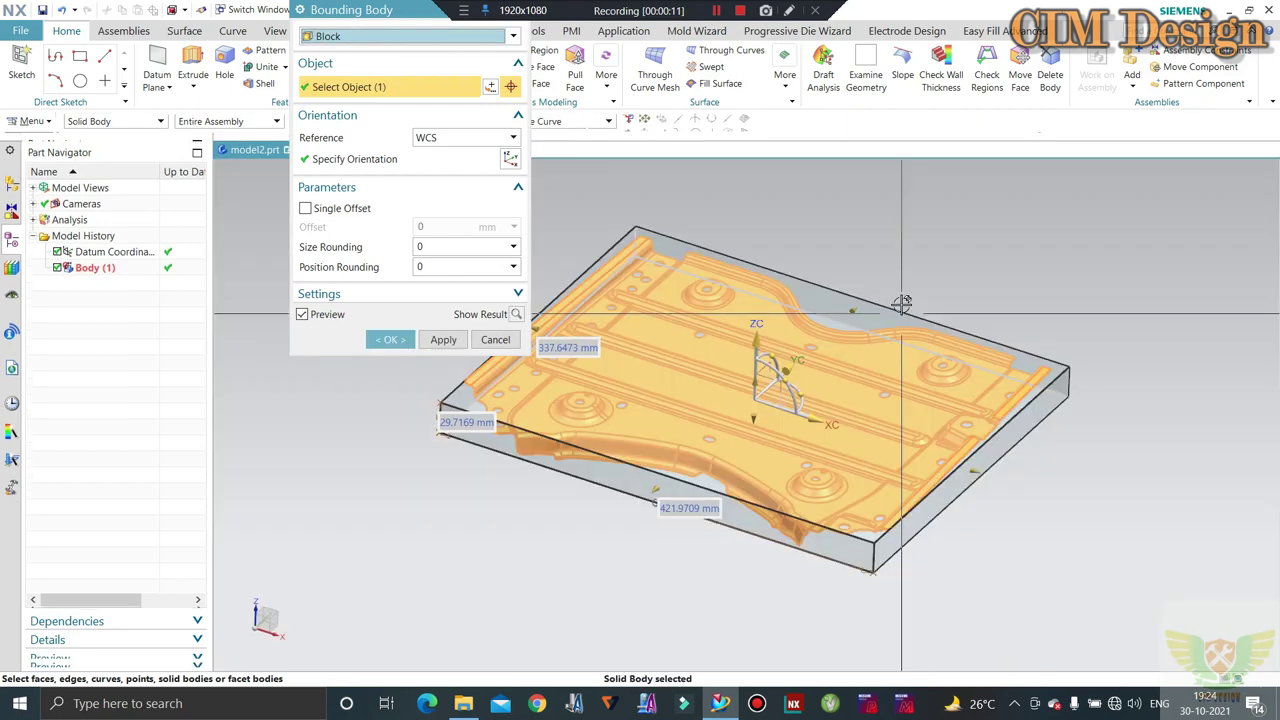
middle_drag(882, 311, 919, 302)
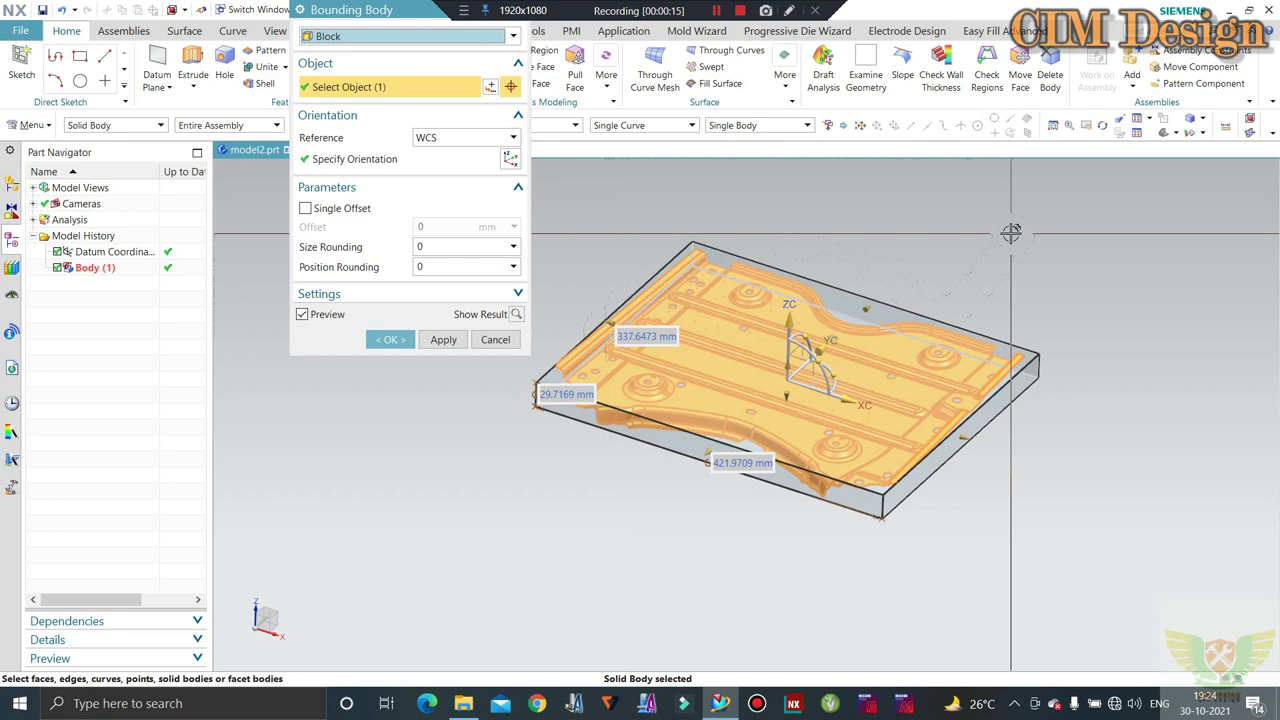
scroll(951, 273, up, 1)
scroll(945, 305, down, 1)
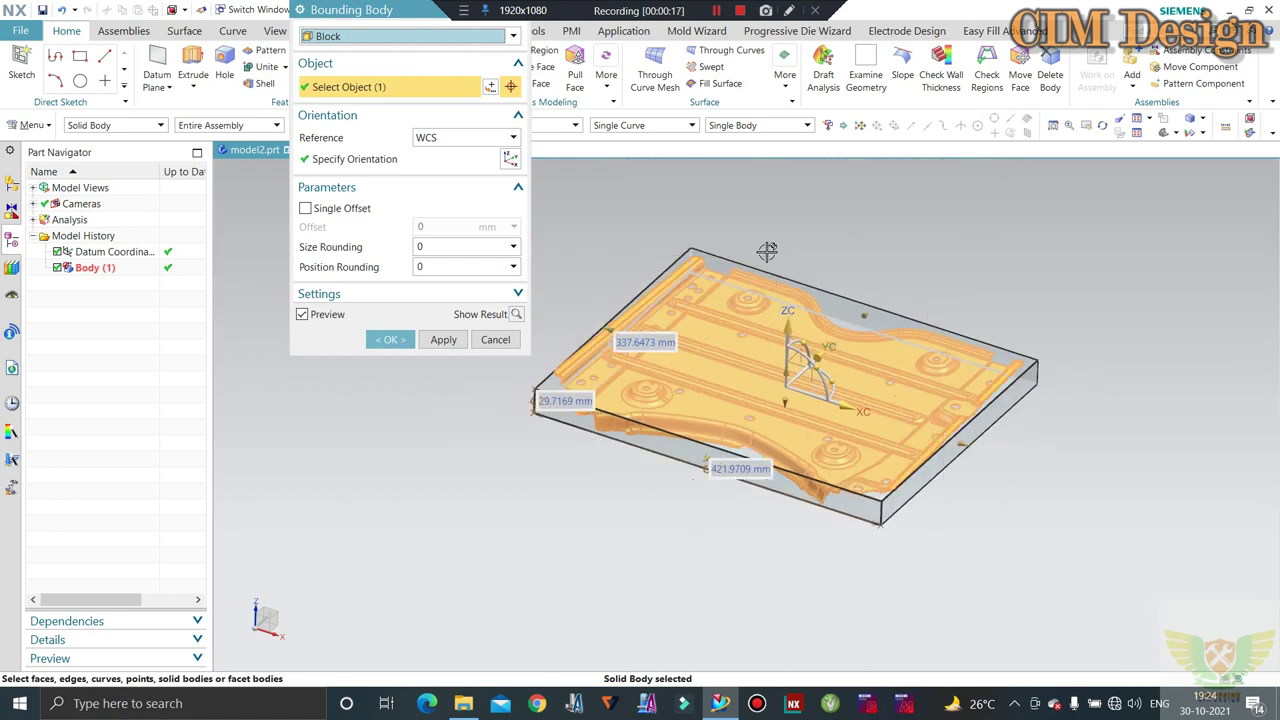
scroll(767, 251, up, 1)
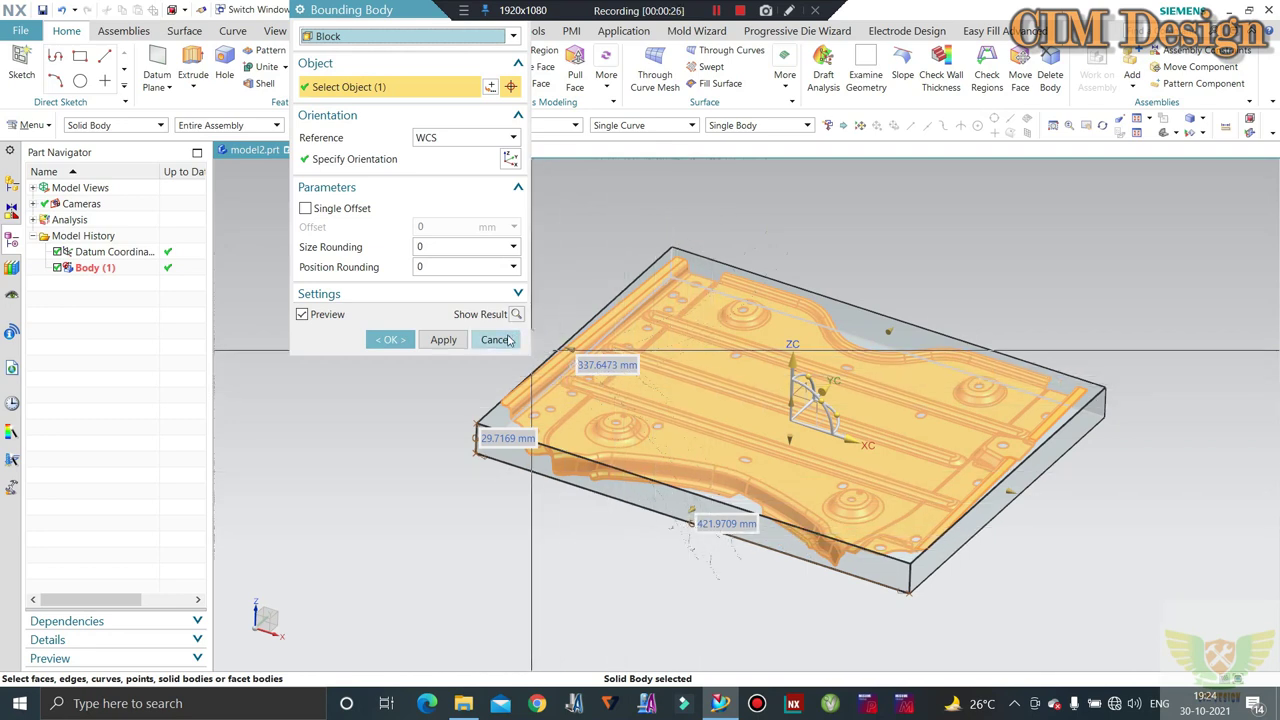
Cancel the Bounding Body preview without creating a block
click(494, 340)
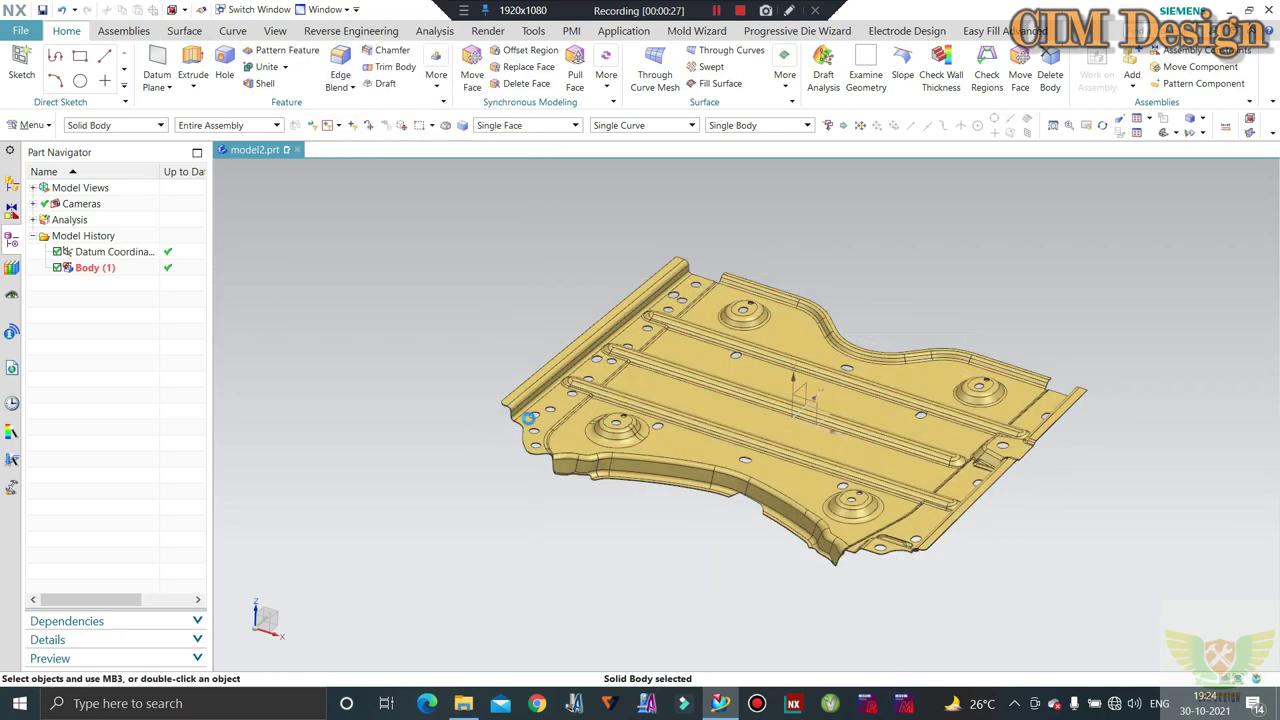
scroll(561, 253, up, 5)
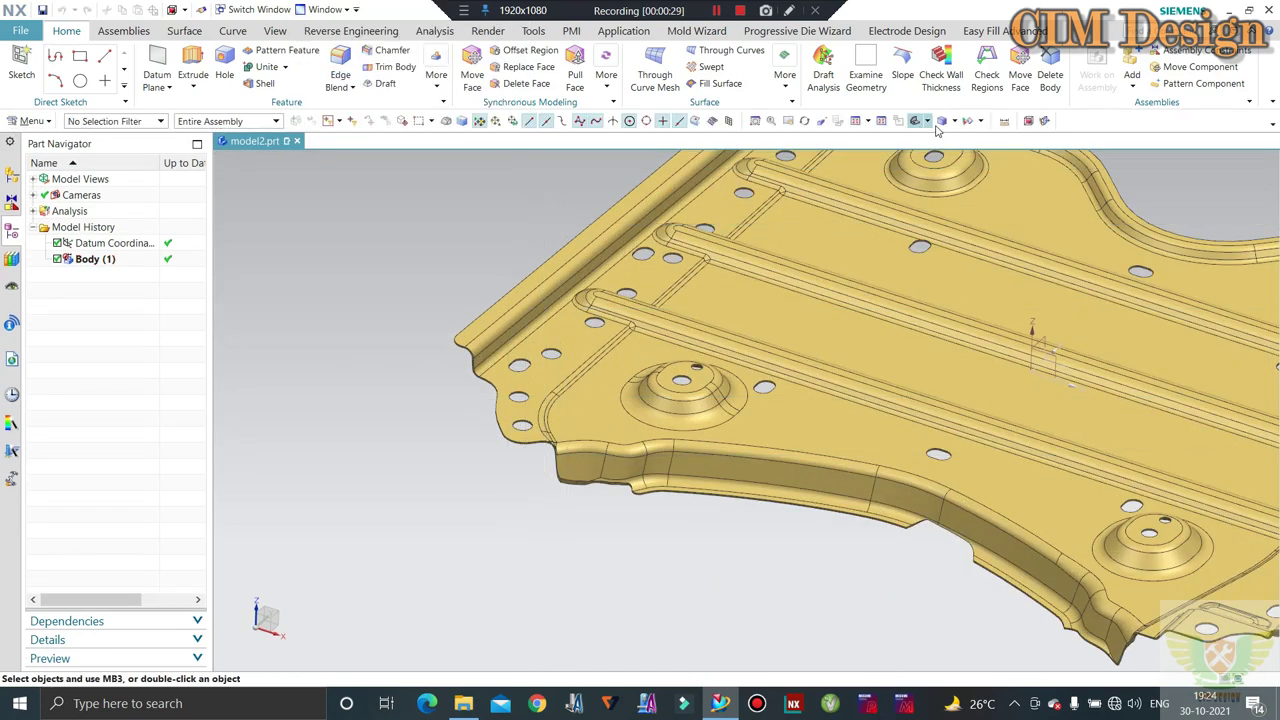
scroll(751, 355, down, 1)
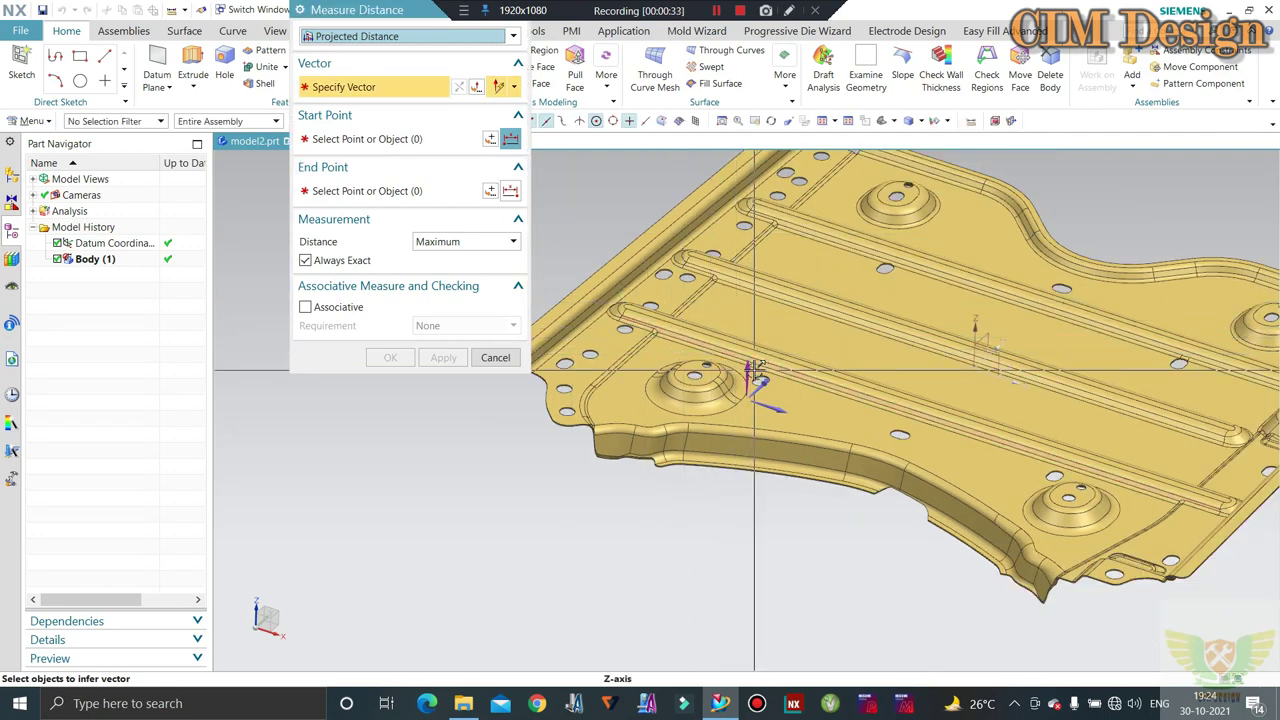
Measure the projected Z distance from a panel edge to the opposite face, reading 0.7 mm
click(342, 140)
scroll(540, 355, up, 3)
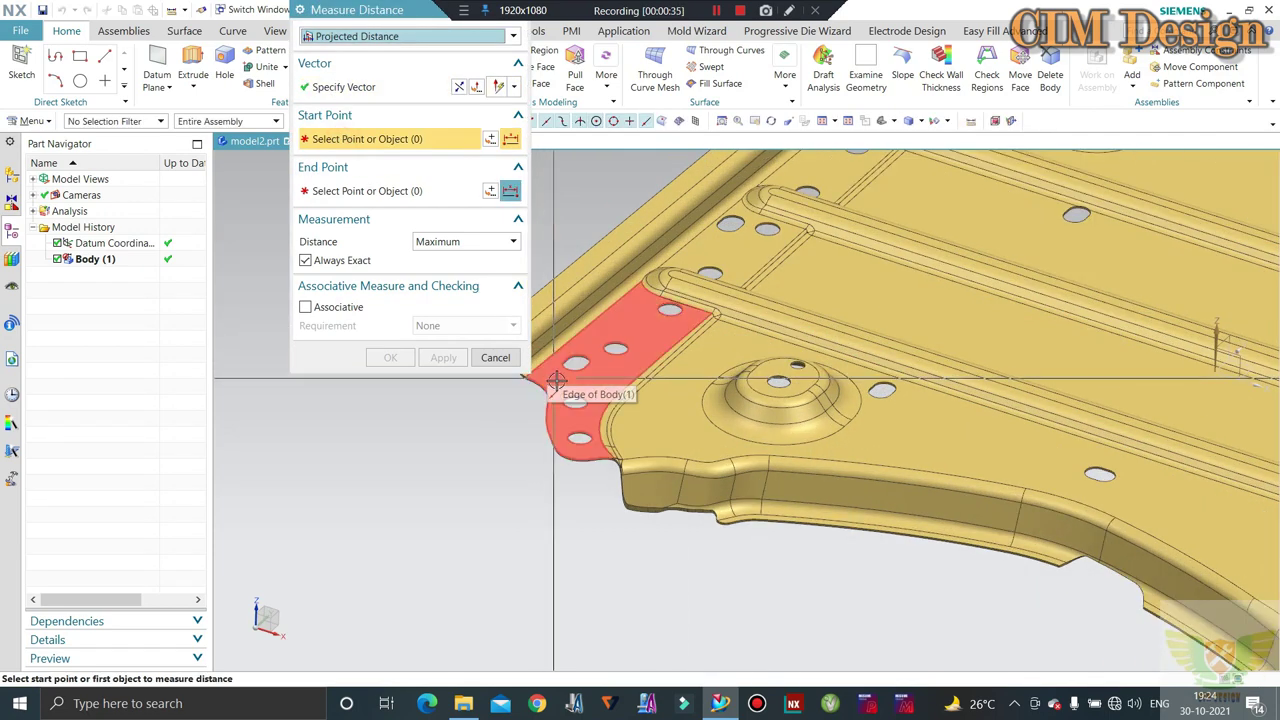
click(657, 380)
scroll(680, 381, down, 3)
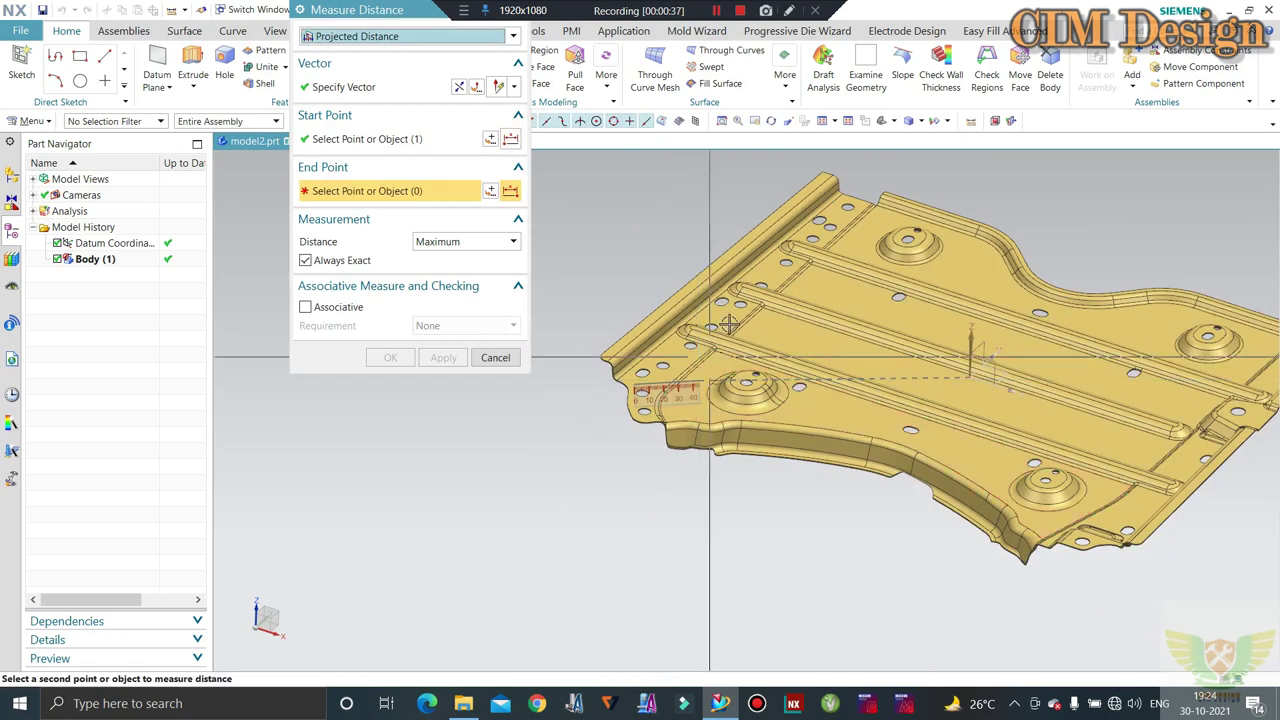
middle_drag(697, 381, 681, 300)
scroll(681, 290, up, 3)
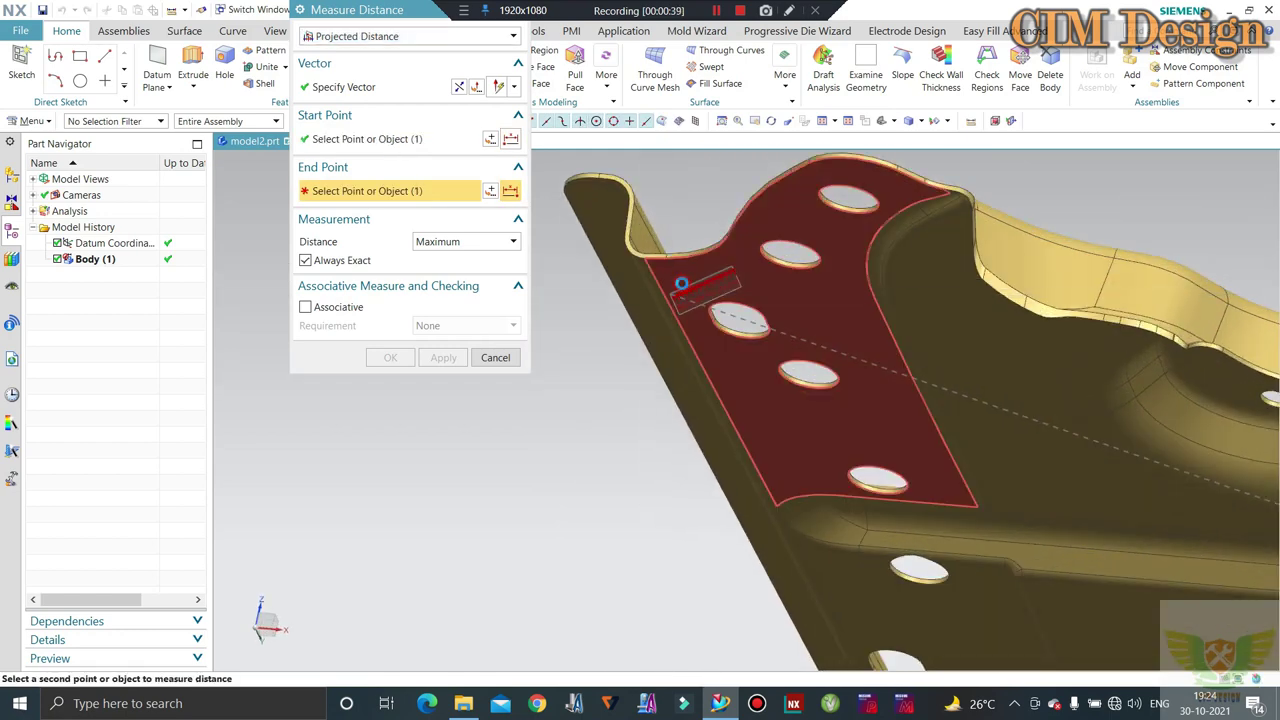
click(680, 280)
Close the distance measurement and reorient the view of the panel
click(492, 358)
scroll(603, 277, down, 2)
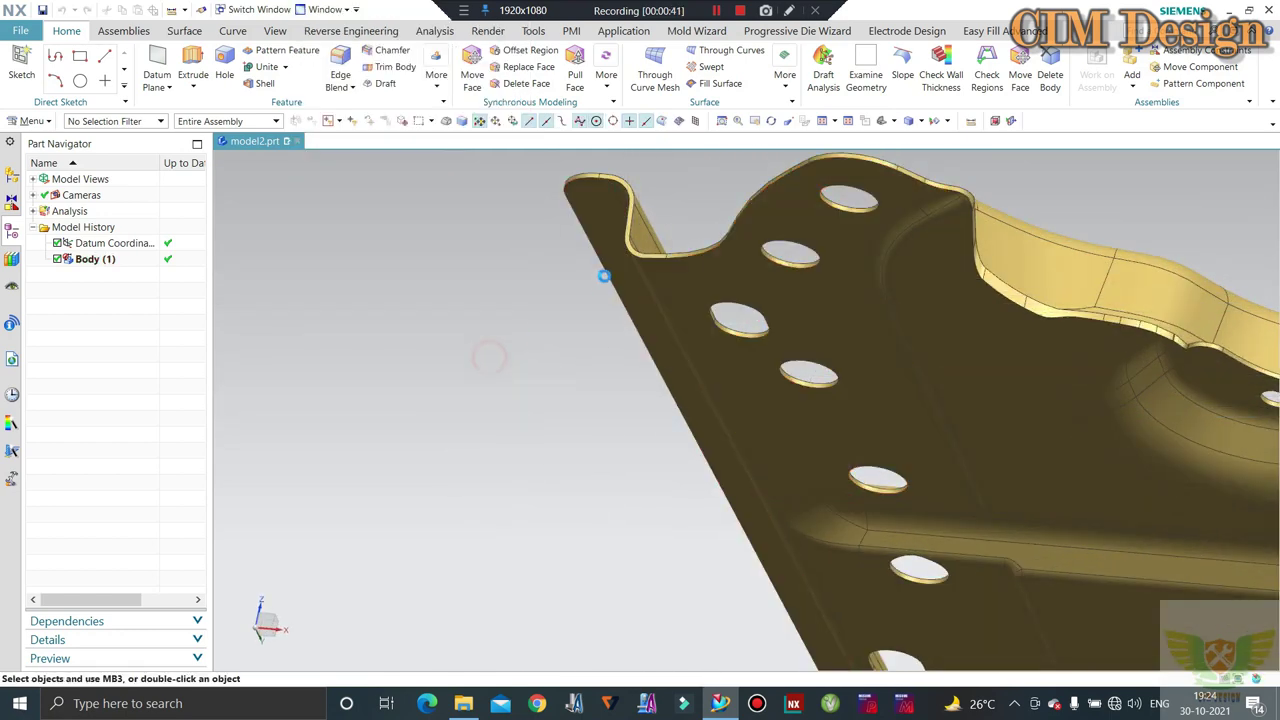
scroll(594, 277, down, 3)
scroll(589, 280, down, 3)
mouse_move(589, 280)
middle_down()
mouse_move(556, 343)
mouse_move(677, 229)
mouse_move(638, 292)
mouse_move(597, 300)
mouse_move(761, 425)
mouse_move(737, 343)
mouse_move(751, 317)
mouse_move(737, 406)
mouse_move(696, 355)
middle_up()
scroll(674, 220, up, 2)
scroll(737, 343, down, 2)
scroll(737, 366, up, 1)
scroll(737, 406, down, 2)
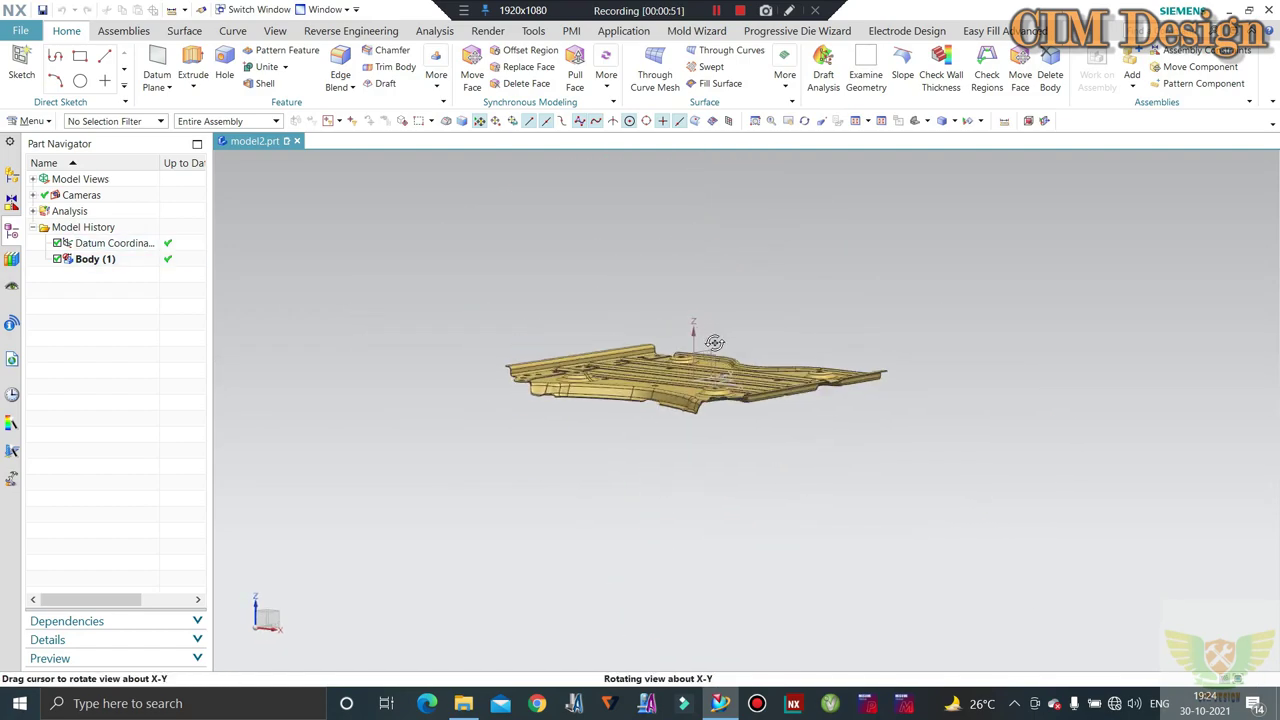
scroll(655, 420, down, 2)
middle_drag(718, 413, 721, 414)
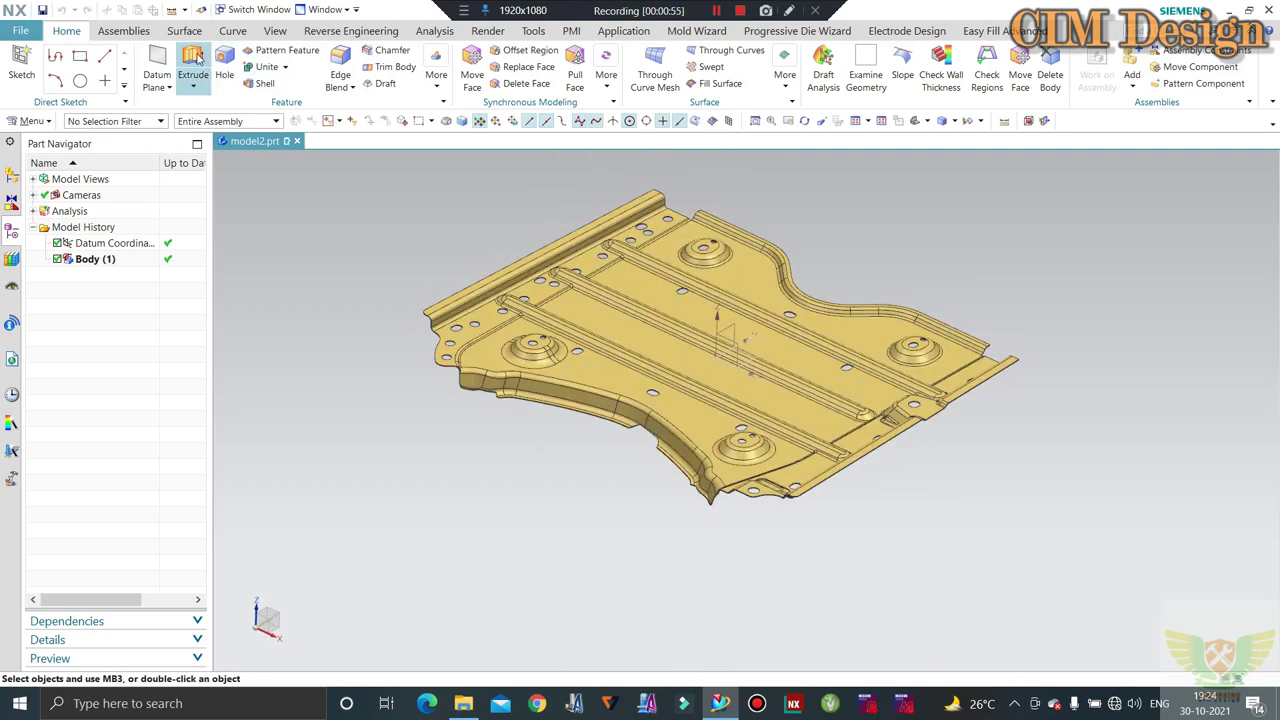
Pick the panel's long edge as the Extrude profile
click(193, 66)
scroll(777, 345, down, 2)
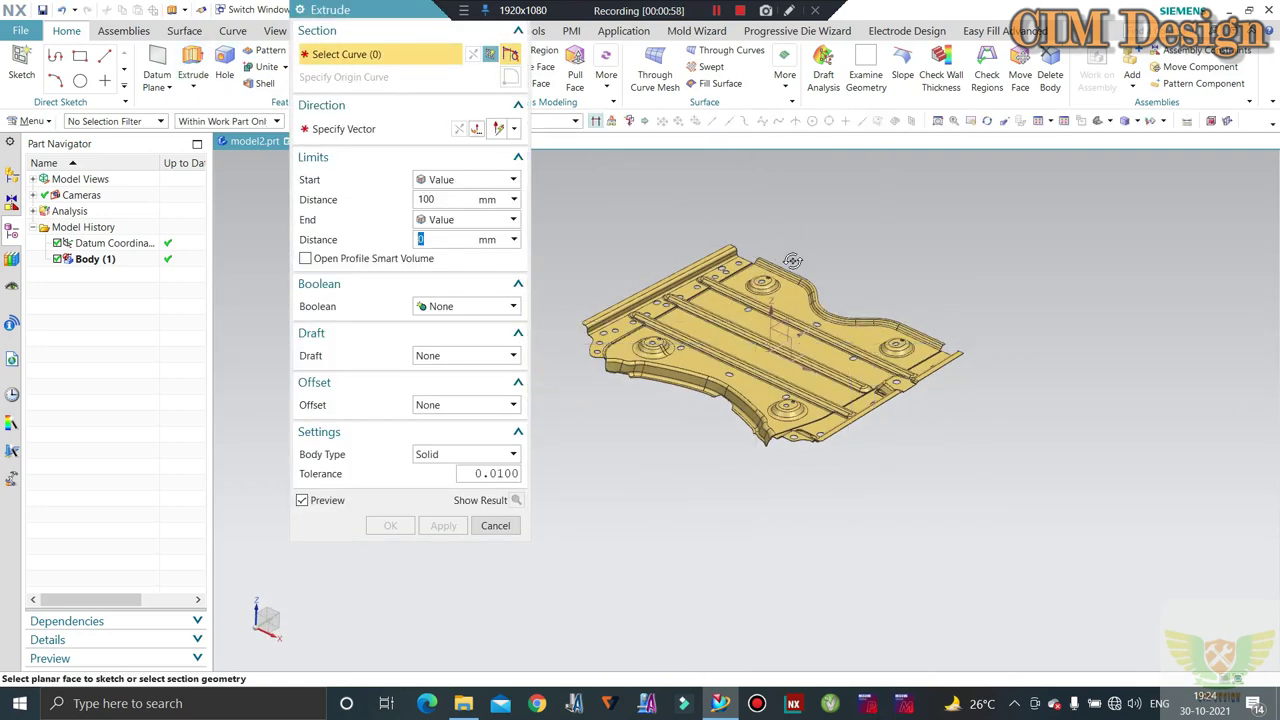
mouse_move(792, 260)
middle_down()
mouse_move(625, 350)
mouse_move(591, 334)
mouse_move(797, 310)
mouse_move(779, 241)
middle_up()
scroll(560, 370, up, 5)
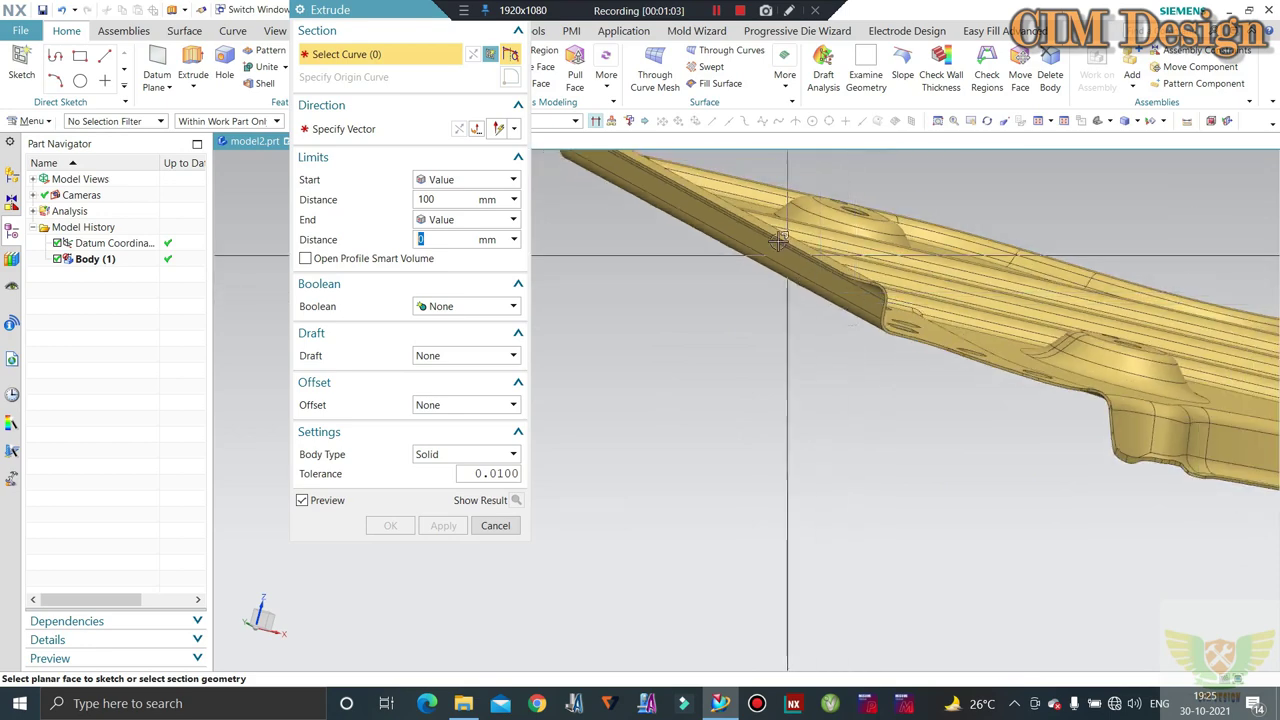
middle_drag(890, 343, 698, 437)
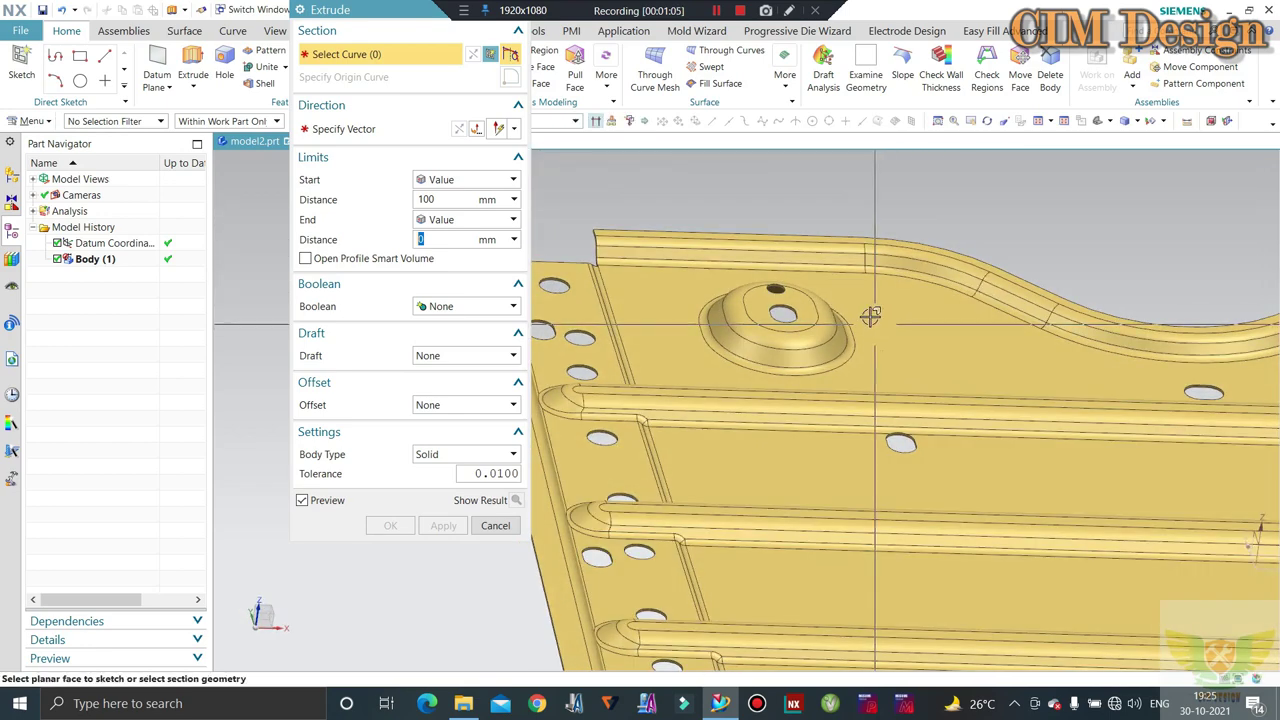
scroll(698, 437, up, 2)
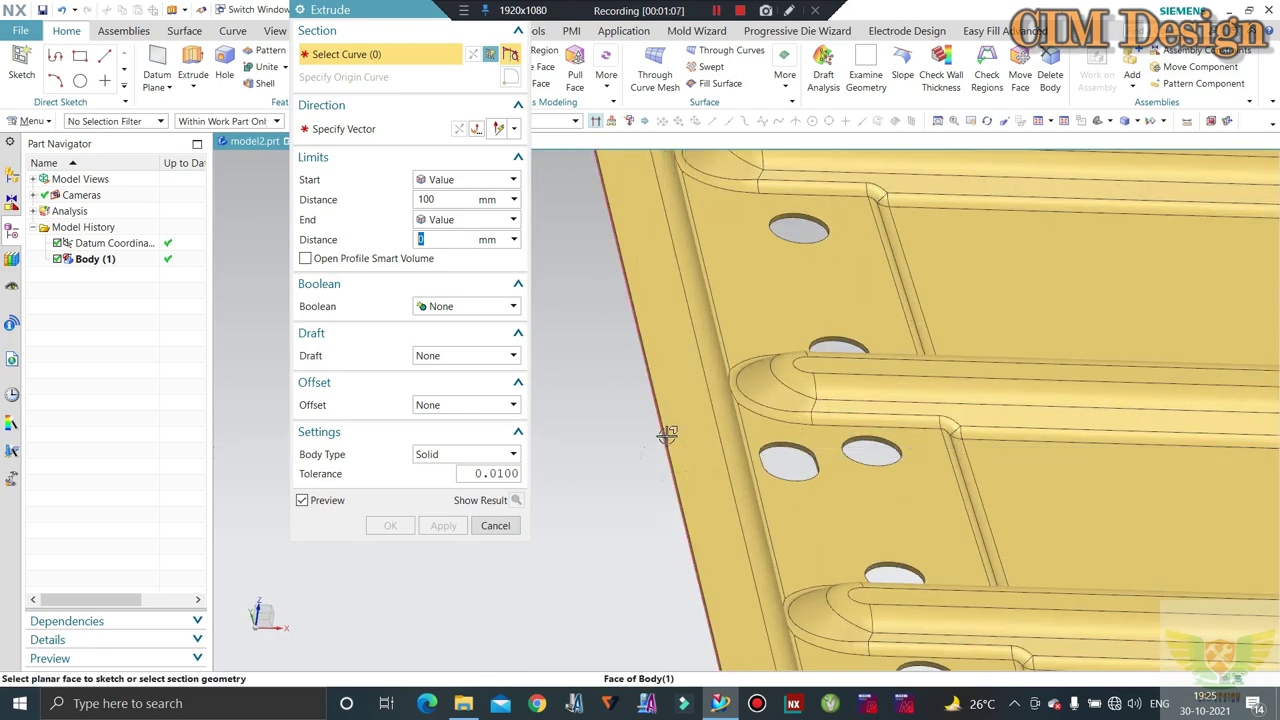
middle_drag(667, 435, 688, 366)
scroll(717, 326, up, 3)
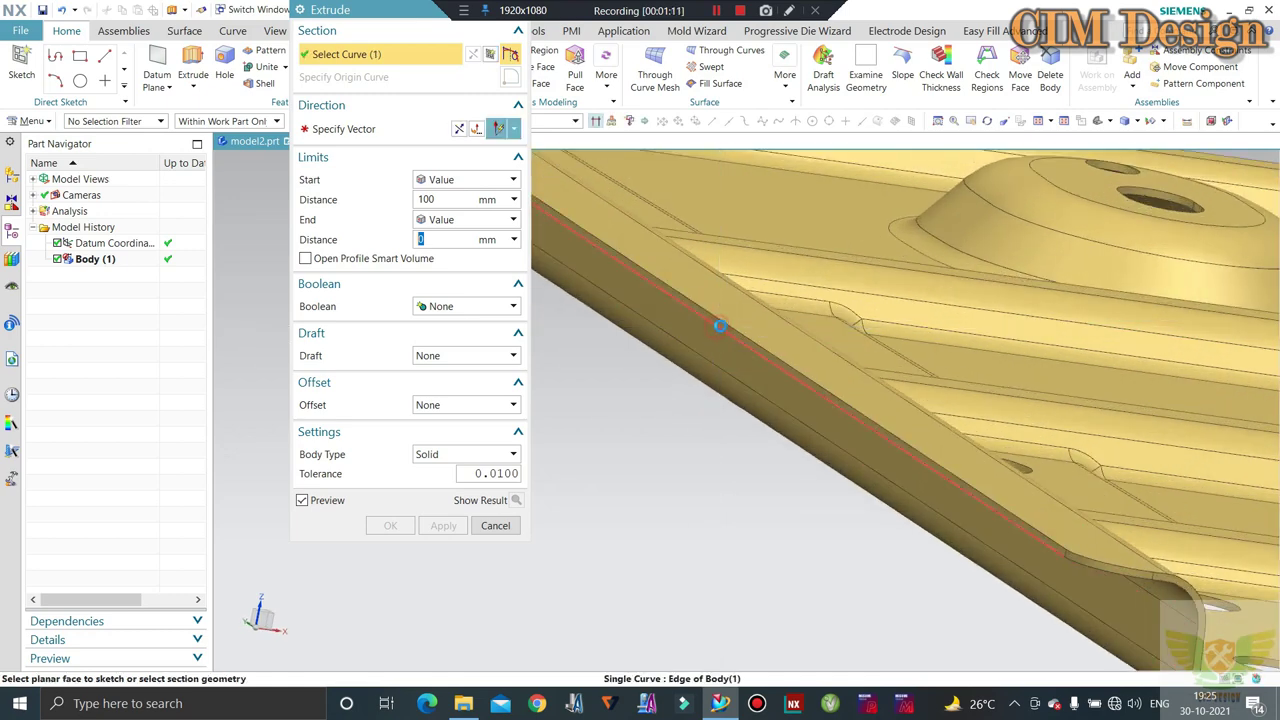
click(716, 330)
Set the extrusion direction and a 200 mm start distance, then apply
scroll(806, 312, down, 2)
scroll(806, 312, down, 5)
middle_click(666, 285)
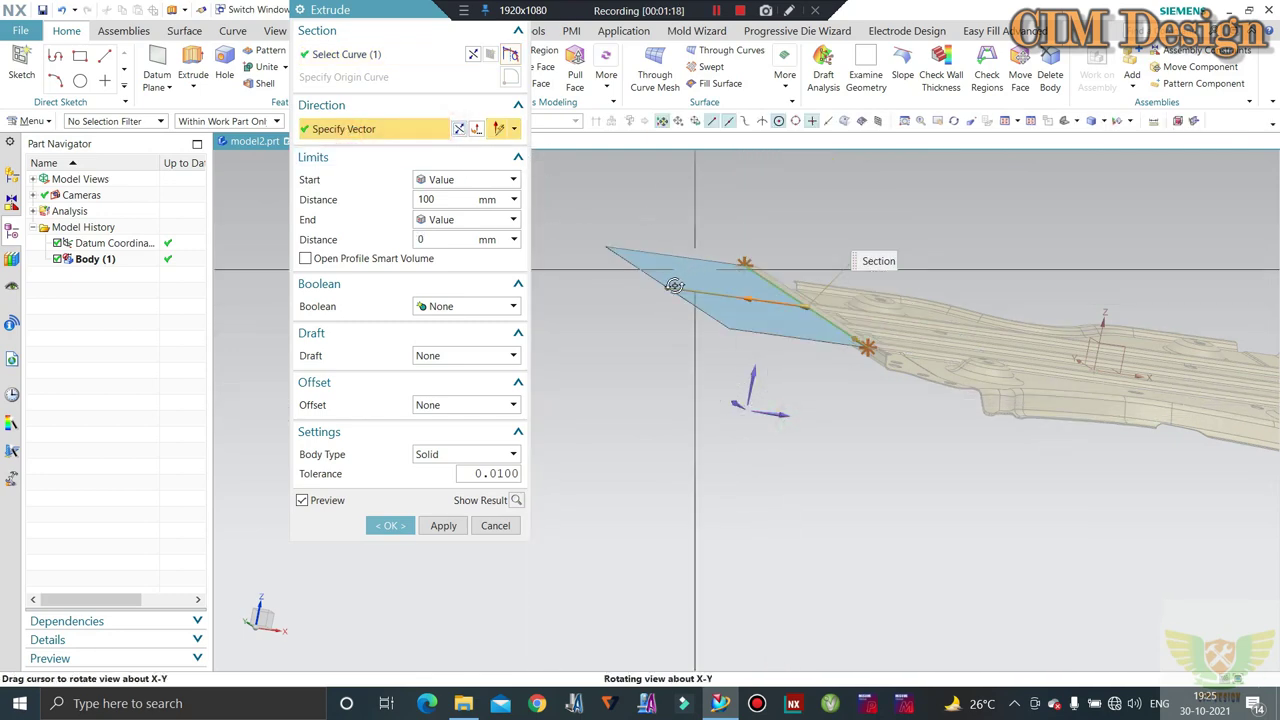
middle_drag(677, 245, 550, 298)
text(200)
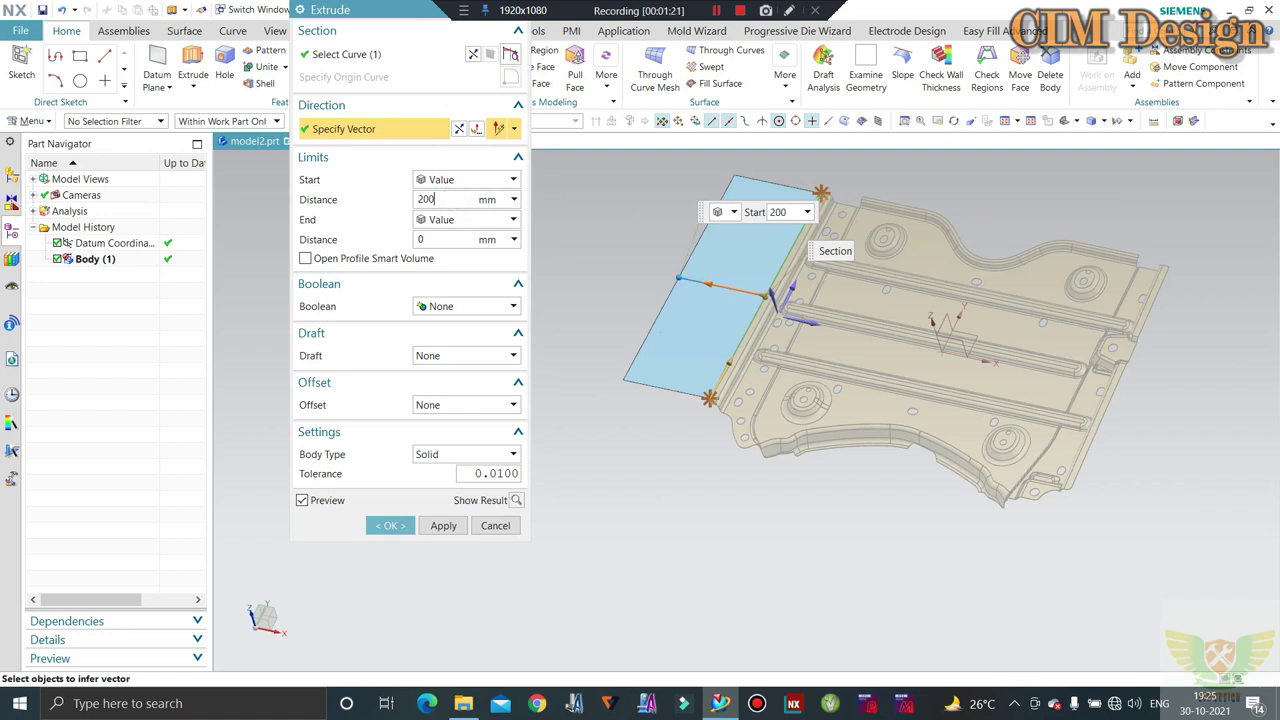
key(Return)
click(443, 526)
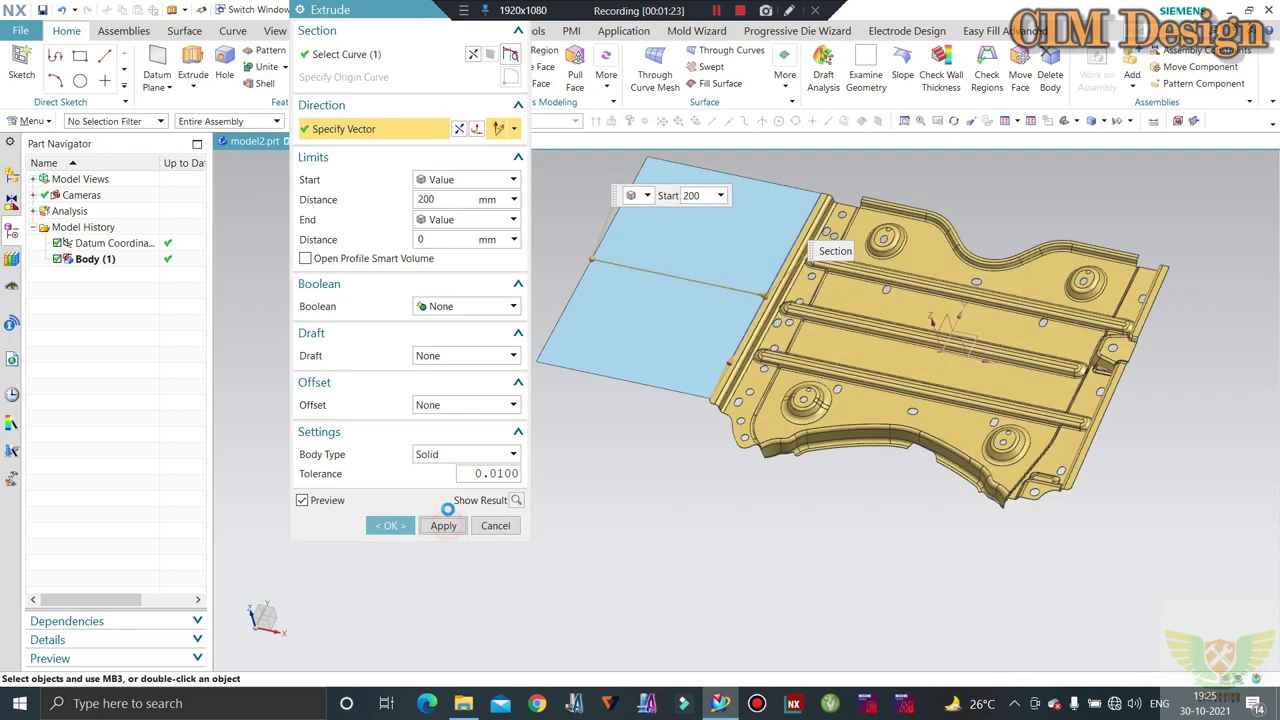
Close the first Extrude dialog and reorient the view around the panel
click(517, 526)
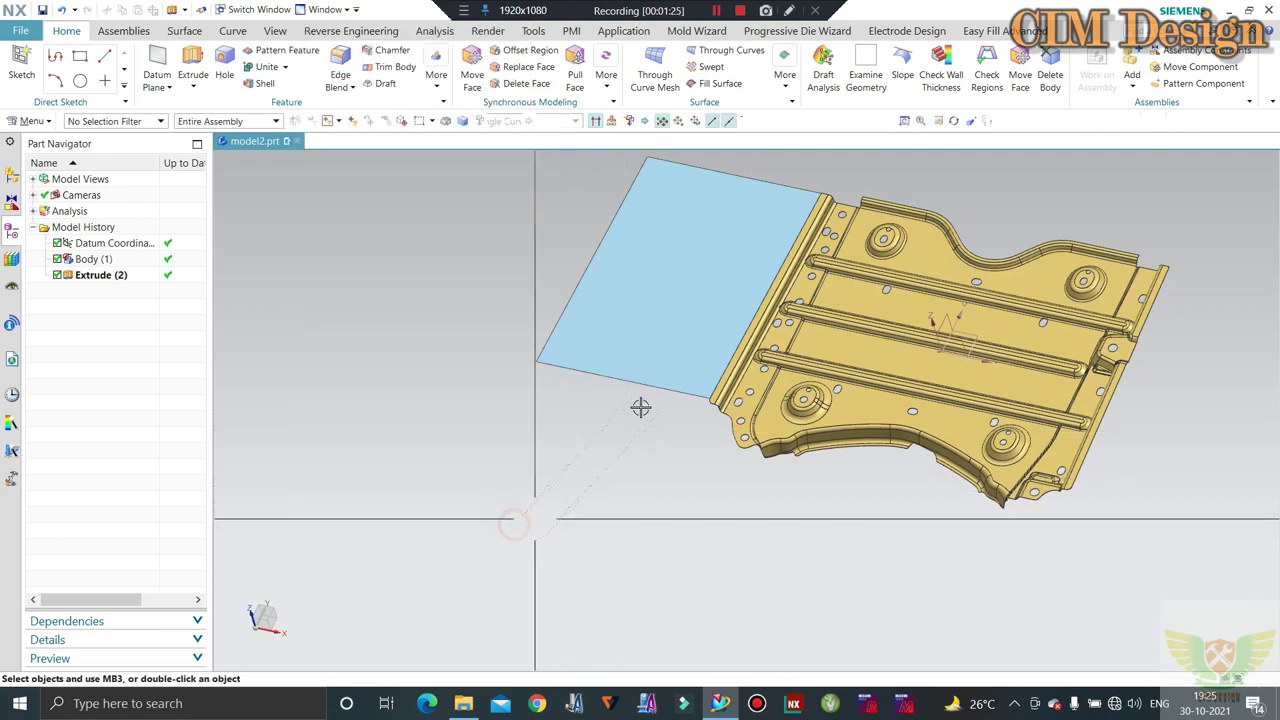
mouse_move(640, 406)
middle_down()
mouse_move(1070, 372)
mouse_move(1057, 394)
mouse_move(1010, 342)
mouse_move(786, 263)
middle_up()
scroll(1057, 394, down, 5)
scroll(1010, 342, up, 3)
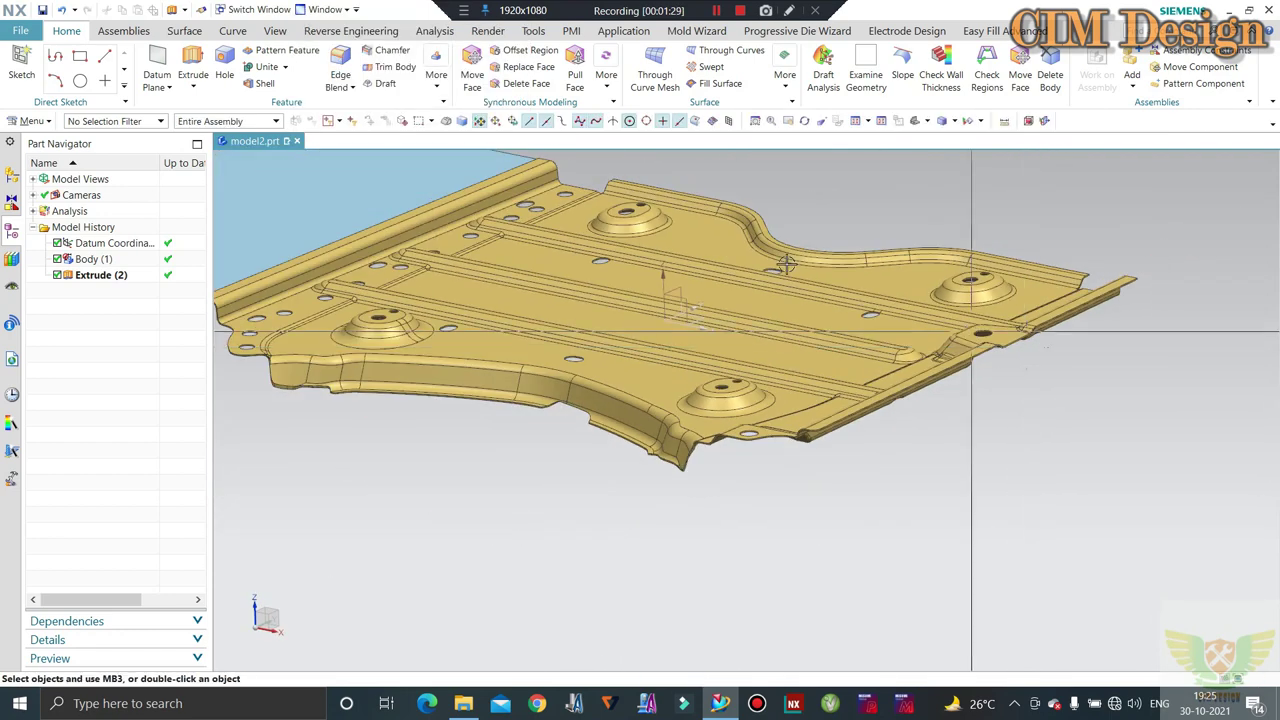
Begin a second extrude from the panel's front edge, directed flat outward
click(190, 66)
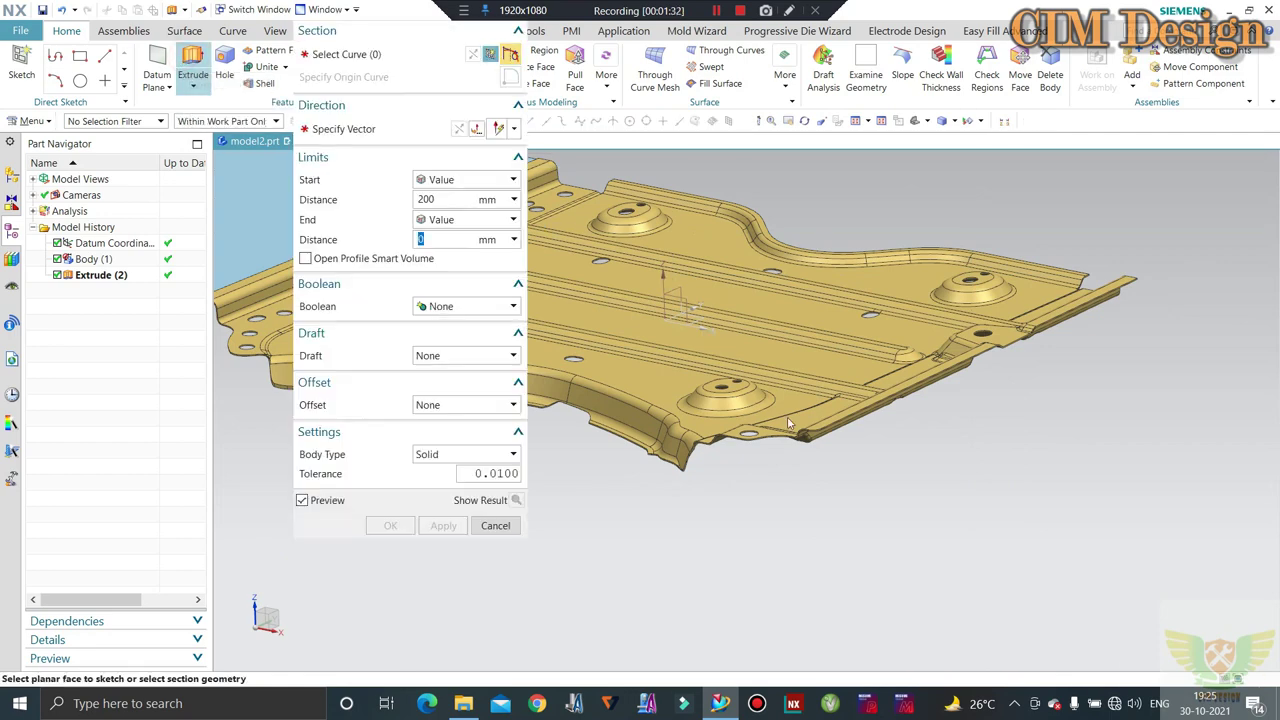
scroll(845, 415, down, 2)
scroll(845, 415, down, 2)
scroll(845, 415, down, 2)
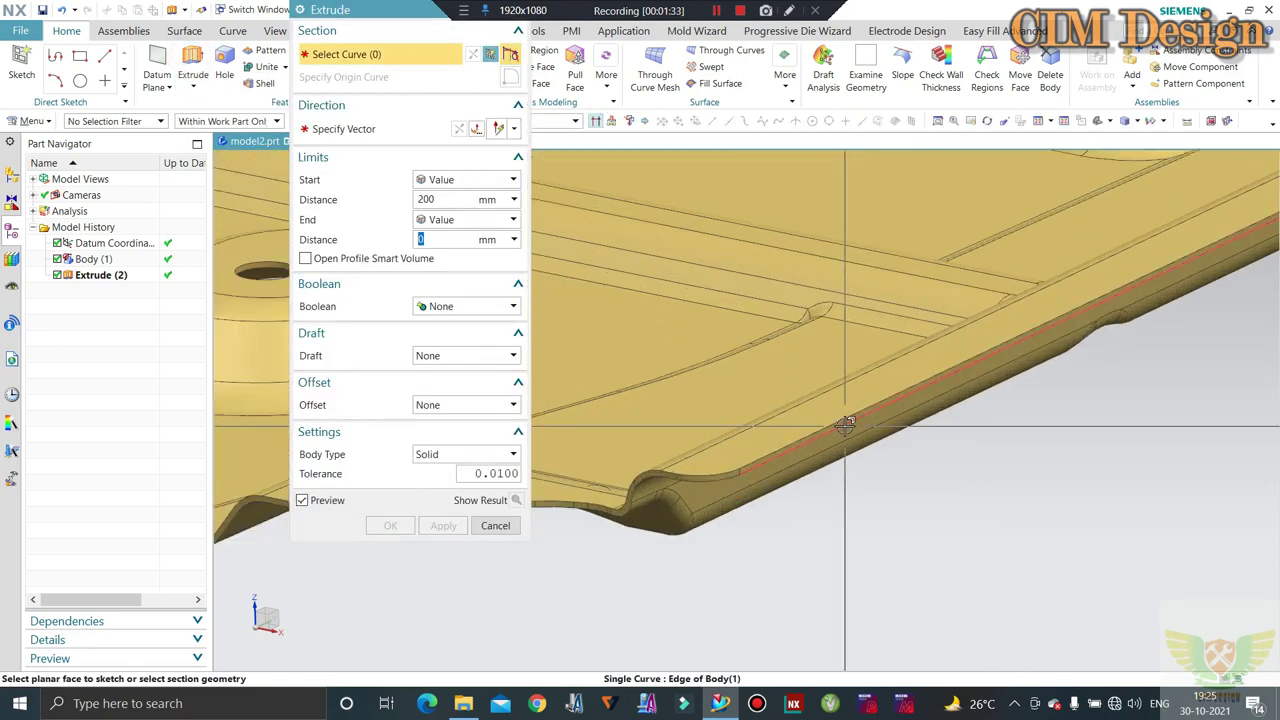
click(766, 402)
scroll(766, 397, up, 3)
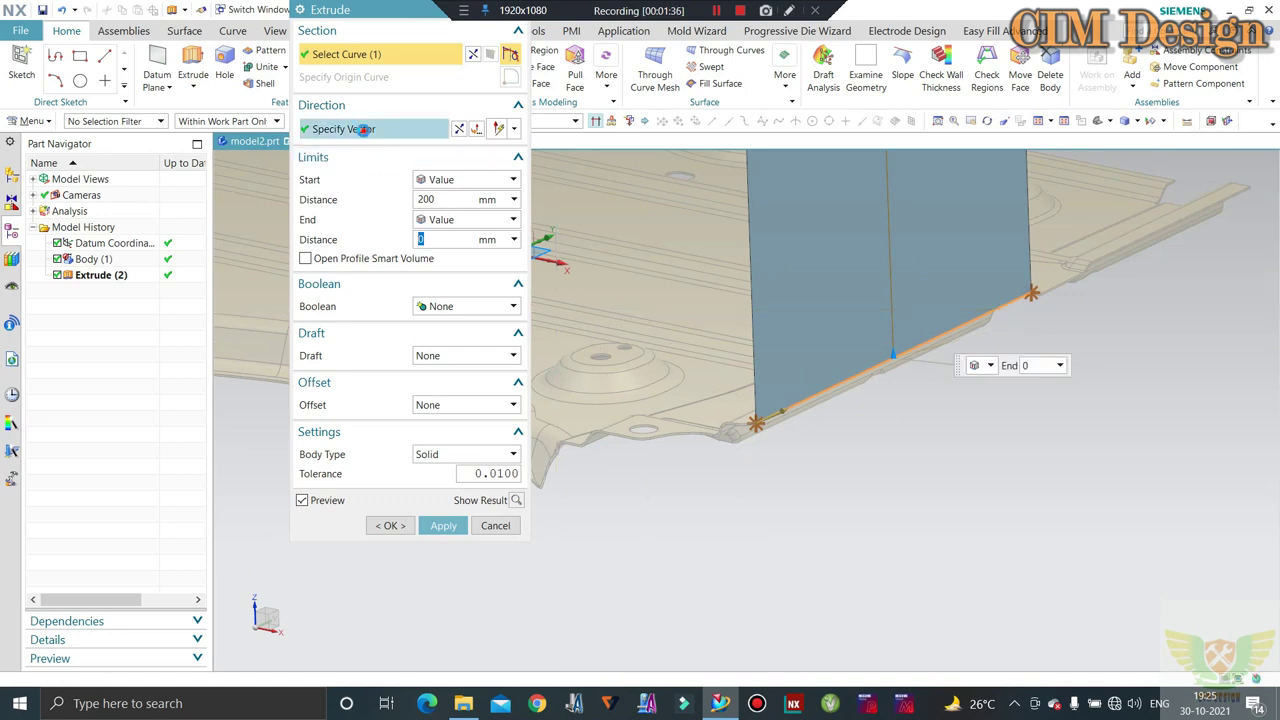
click(363, 129)
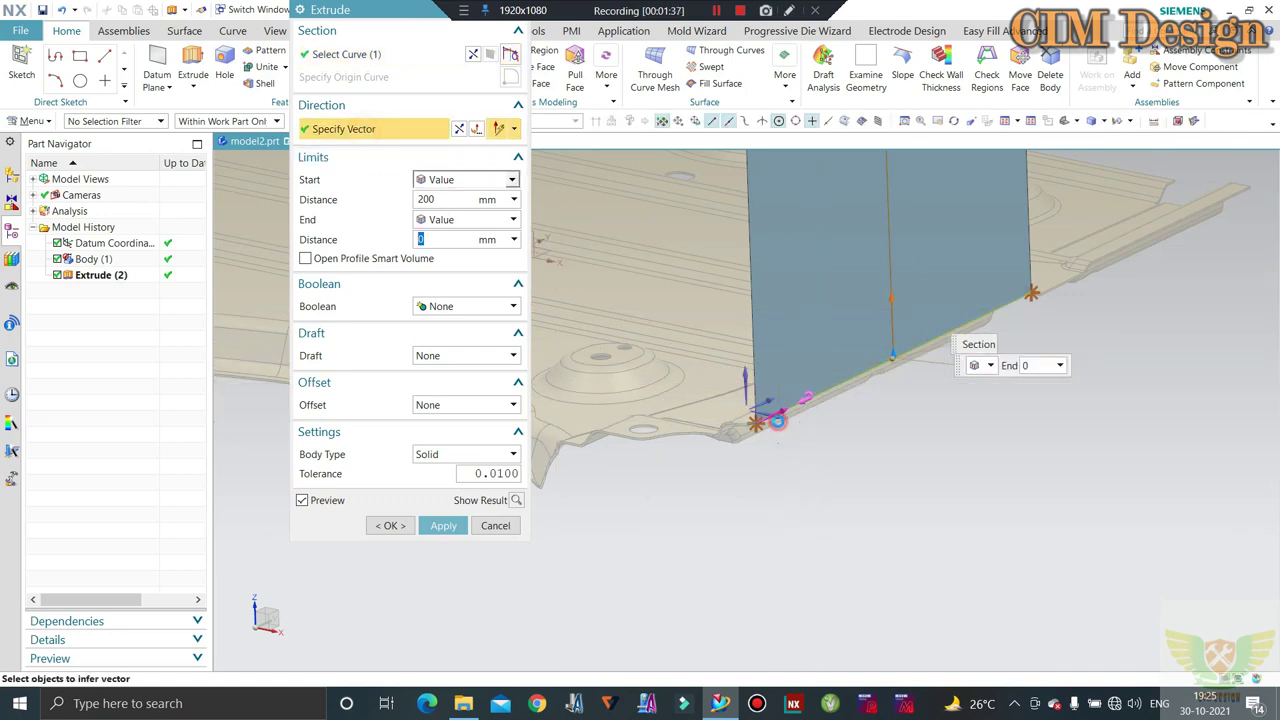
scroll(1027, 311, down, 2)
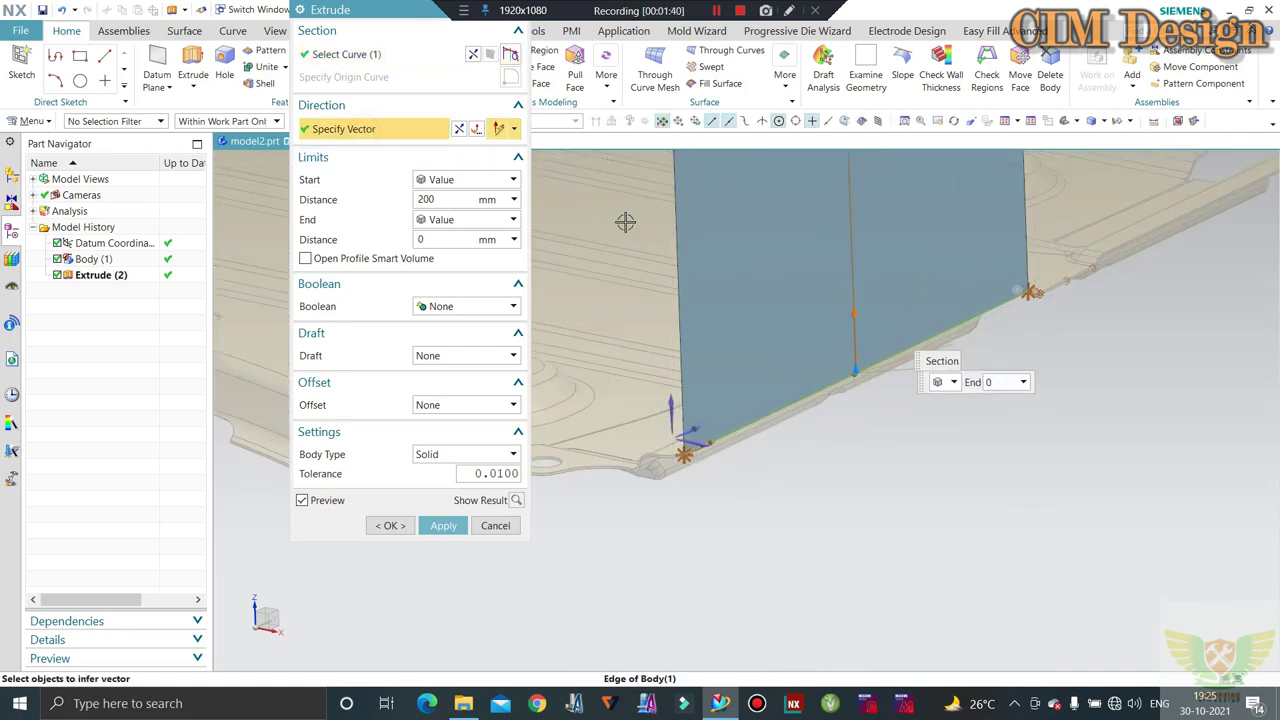
click(697, 437)
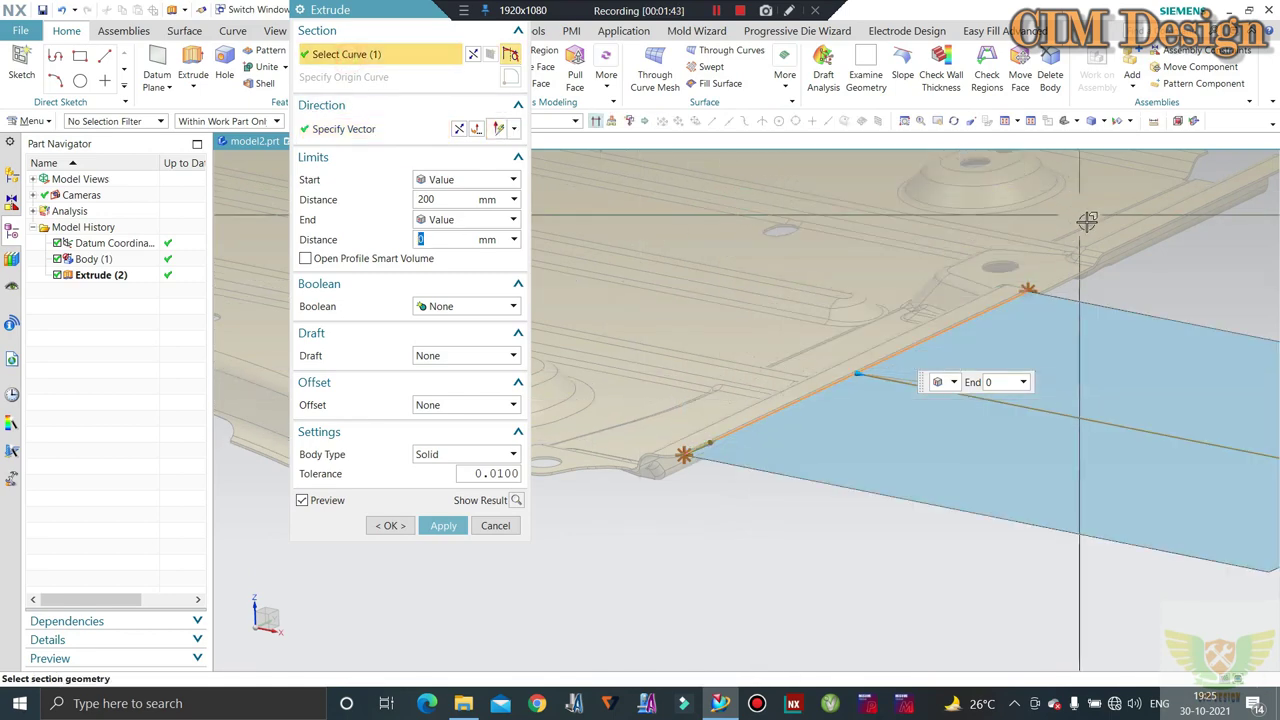
Add the corner fillet edges and an adjoining edge to the extrusion profile
mouse_move(1000, 300)
middle_down()
mouse_move(1013, 307)
mouse_move(846, 377)
middle_up()
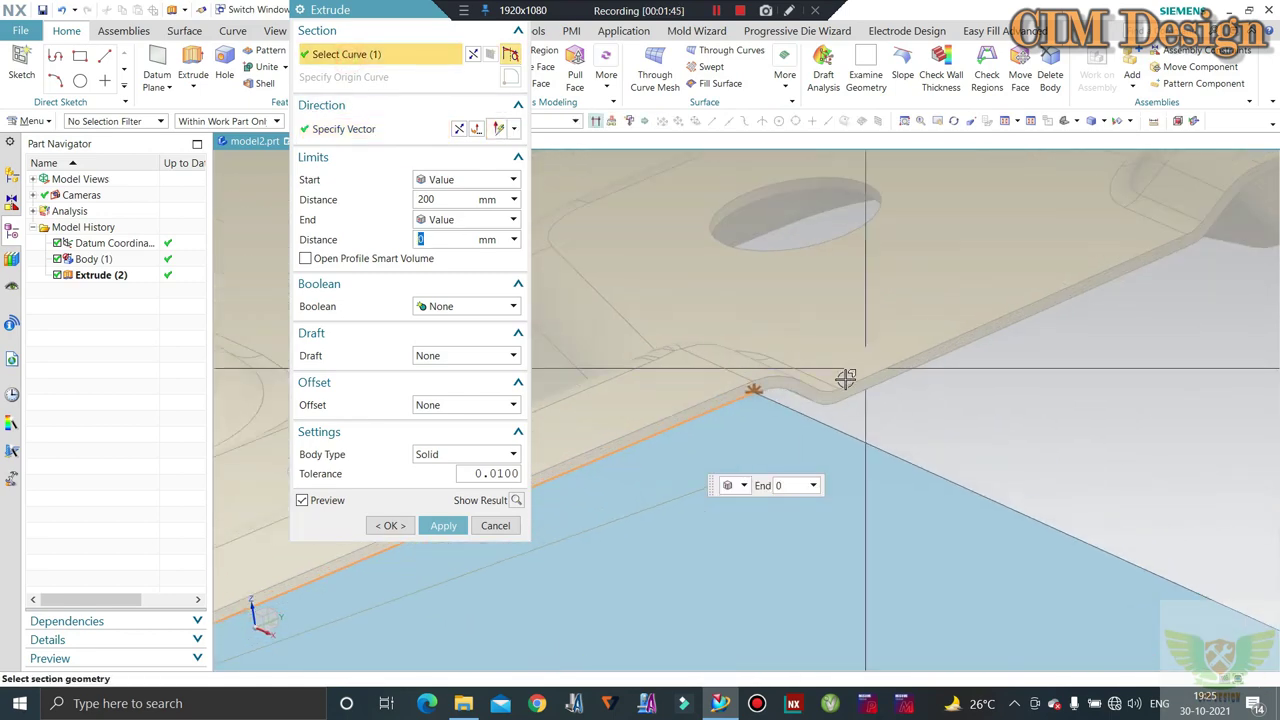
scroll(777, 394, down, 3)
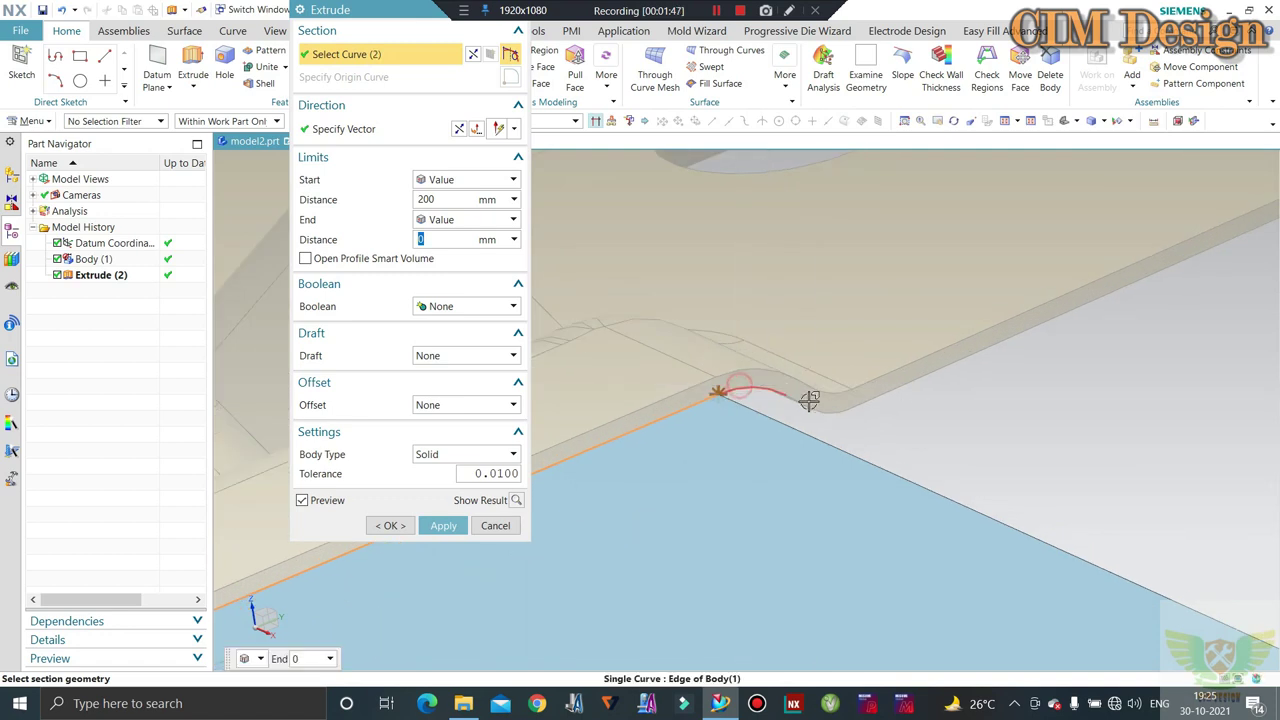
click(809, 400)
click(832, 411)
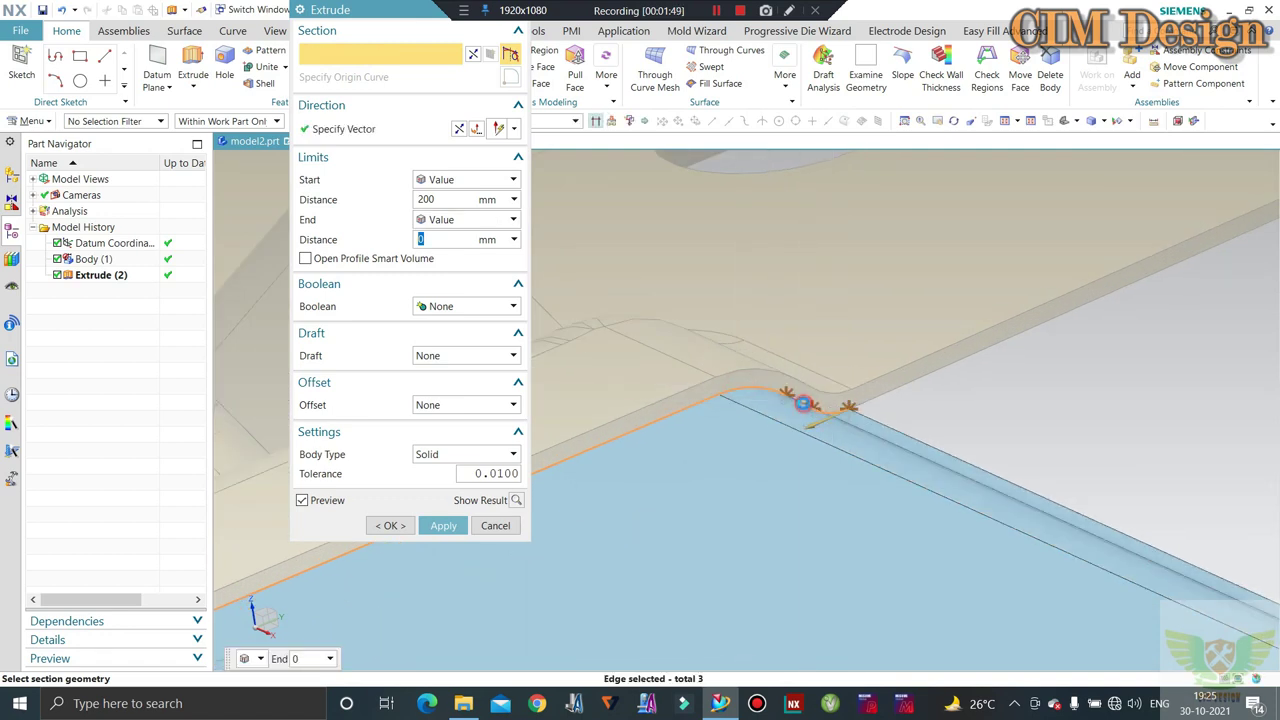
middle_drag(781, 329, 803, 451)
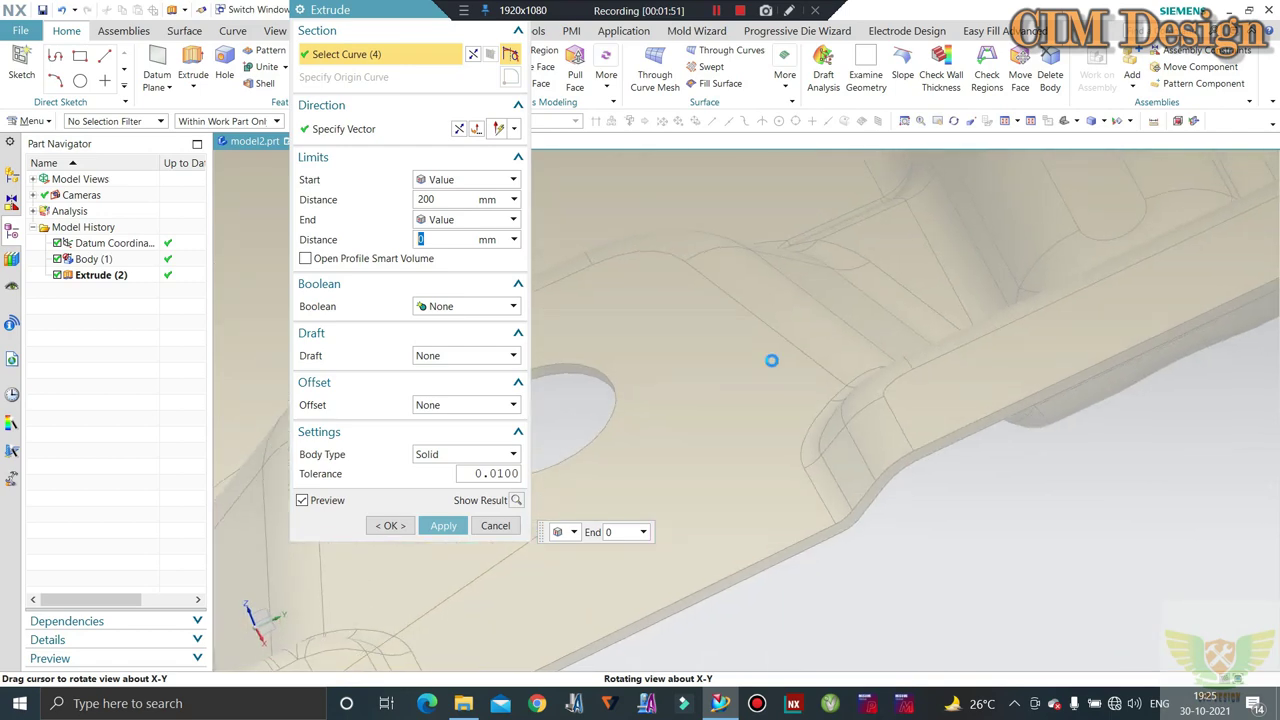
scroll(695, 497, down, 2)
click(705, 449)
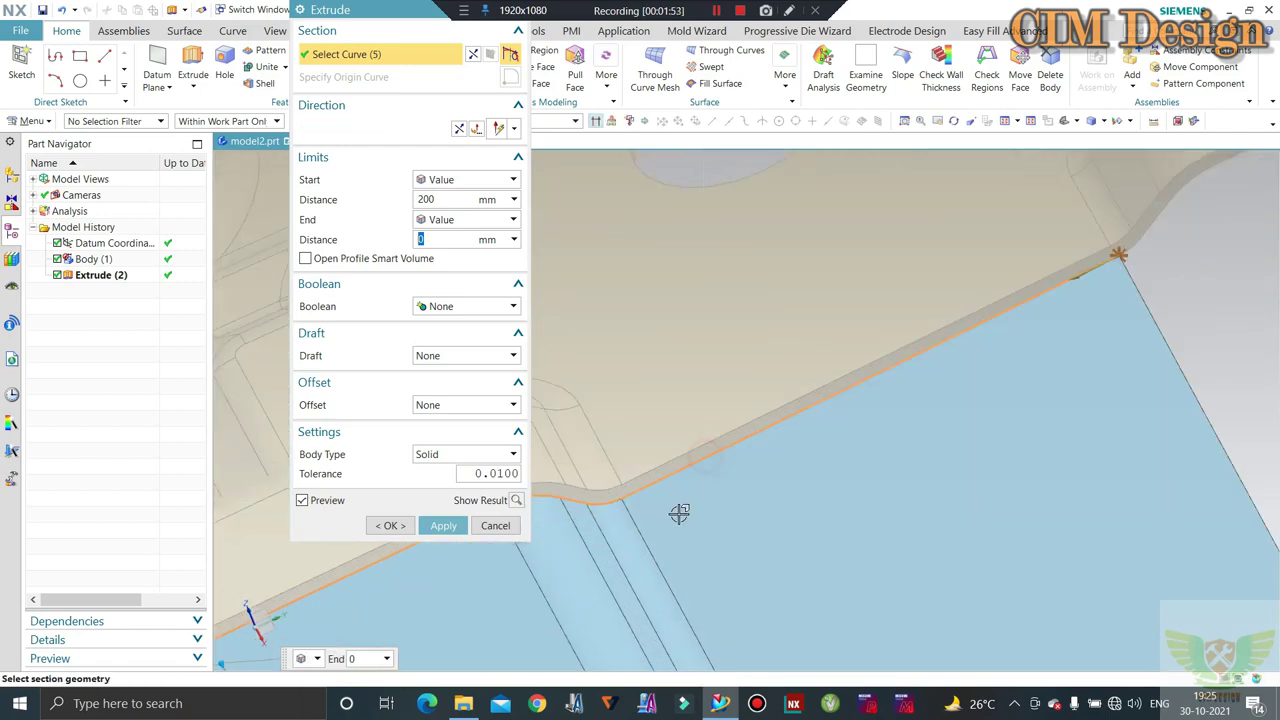
scroll(680, 514, up, 2)
scroll(1000, 349, down, 2)
Complete the 9-curve edge chain and confirm the 200 mm extrusion
click(776, 424)
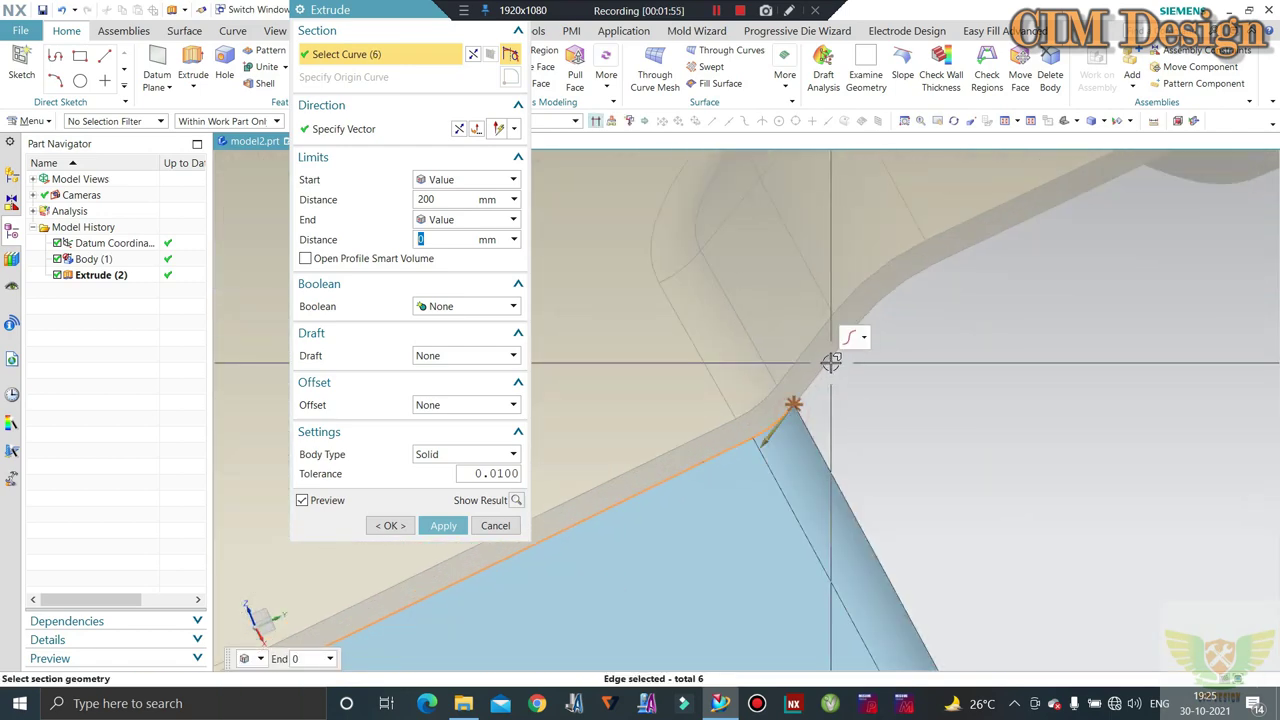
click(831, 357)
scroll(829, 434, up, 2)
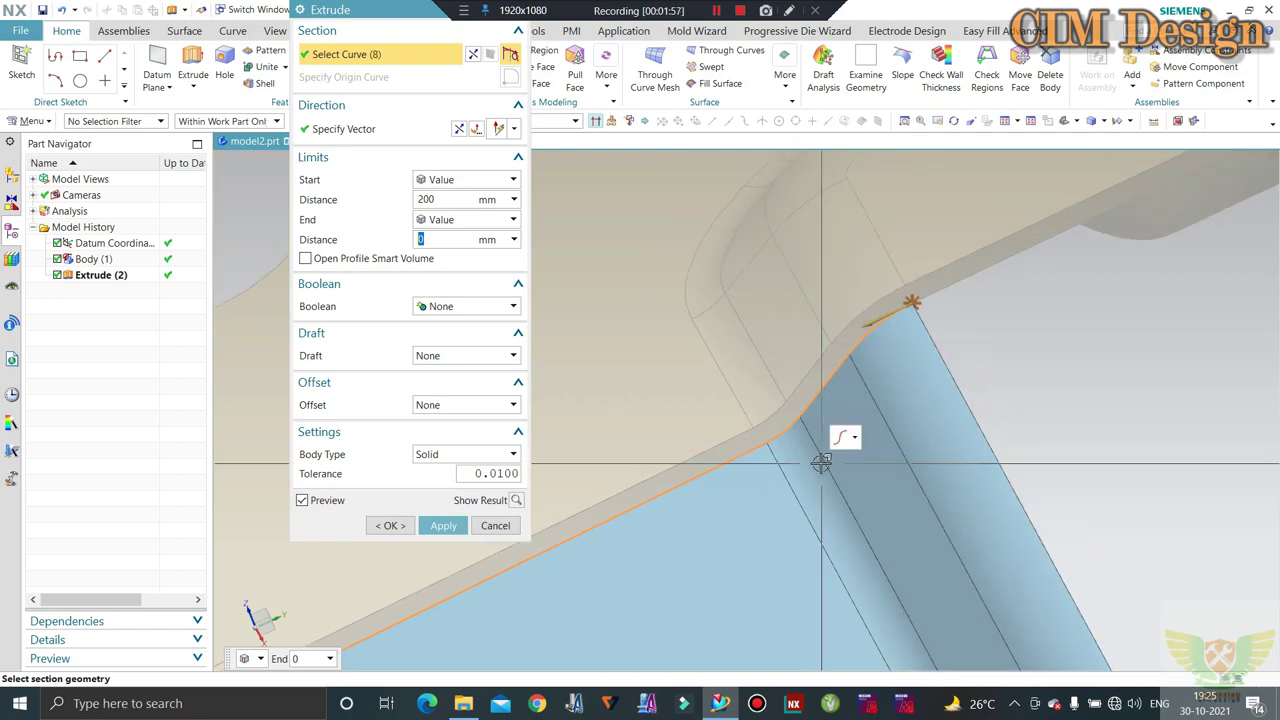
click(943, 349)
scroll(821, 425, down, 2)
scroll(829, 410, up, 1)
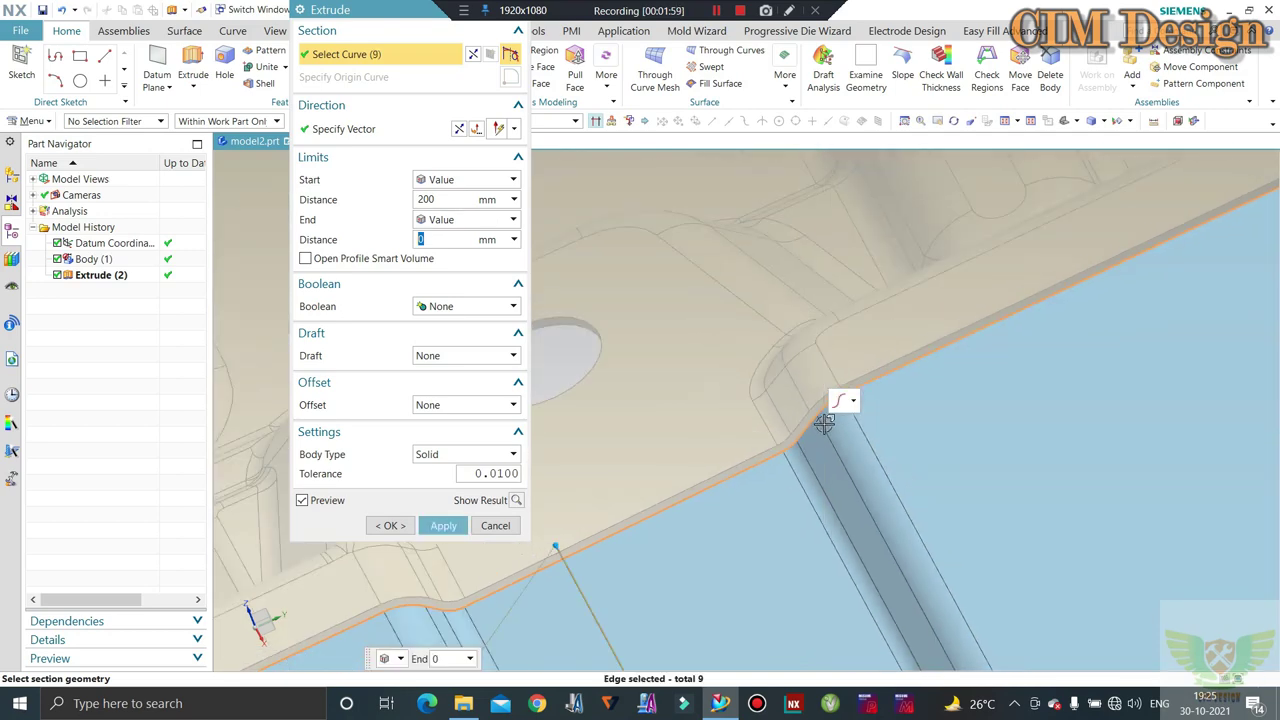
scroll(837, 404, up, 1)
scroll(837, 406, up, 1)
scroll(648, 430, up, 1)
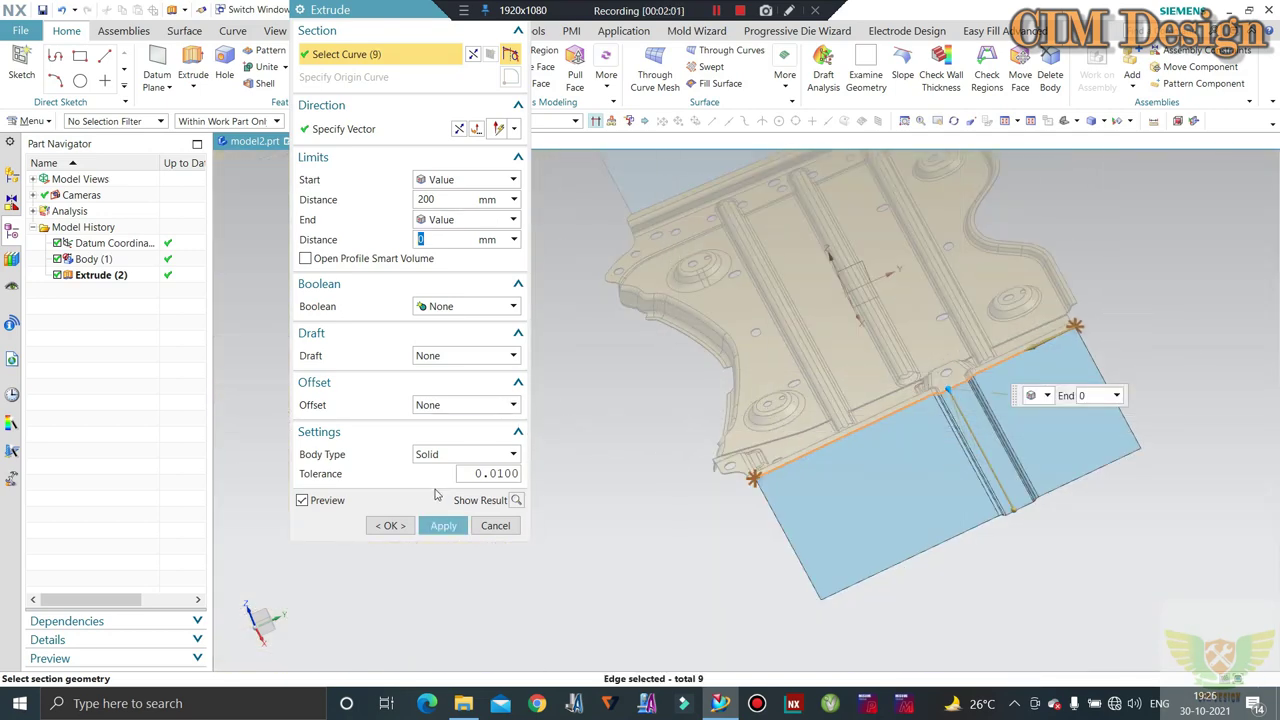
click(390, 525)
middle_drag(628, 475, 696, 322)
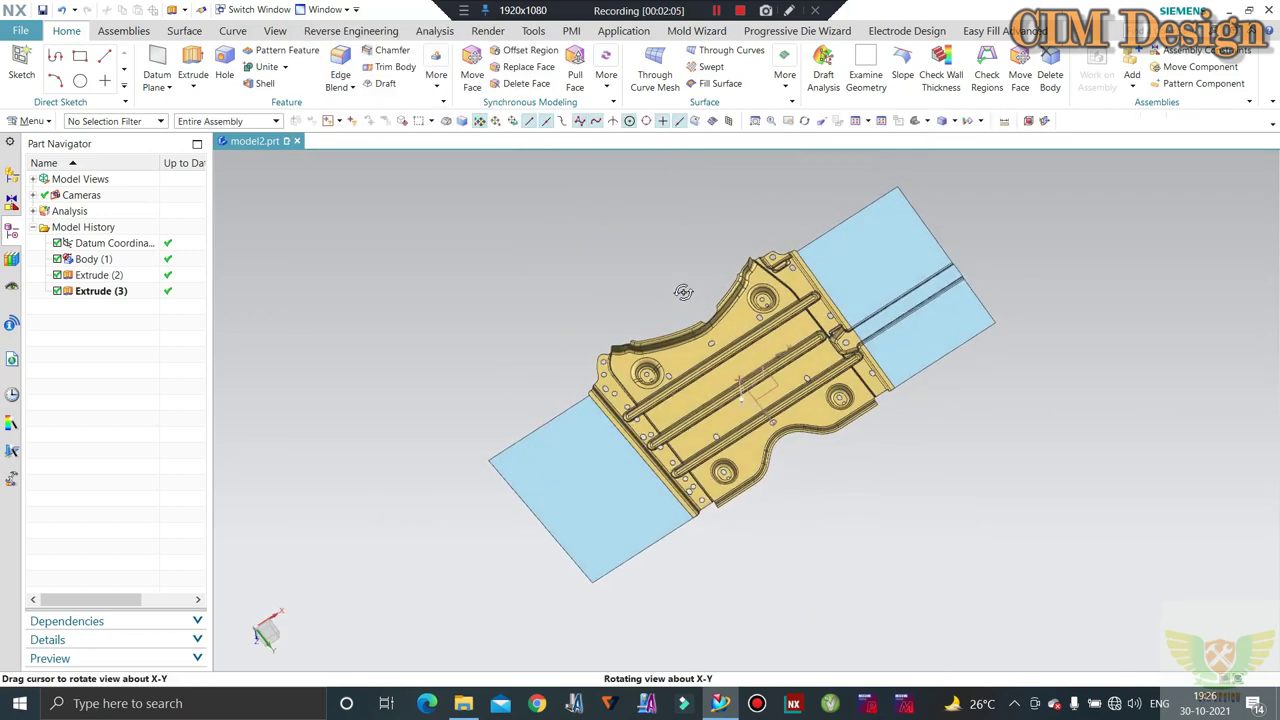
mouse_move(696, 322)
middle_down()
mouse_move(637, 338)
mouse_move(531, 251)
mouse_move(551, 249)
mouse_move(636, 343)
middle_up()
scroll(637, 338, up, 3)
scroll(637, 338, down, 2)
scroll(637, 338, down, 2)
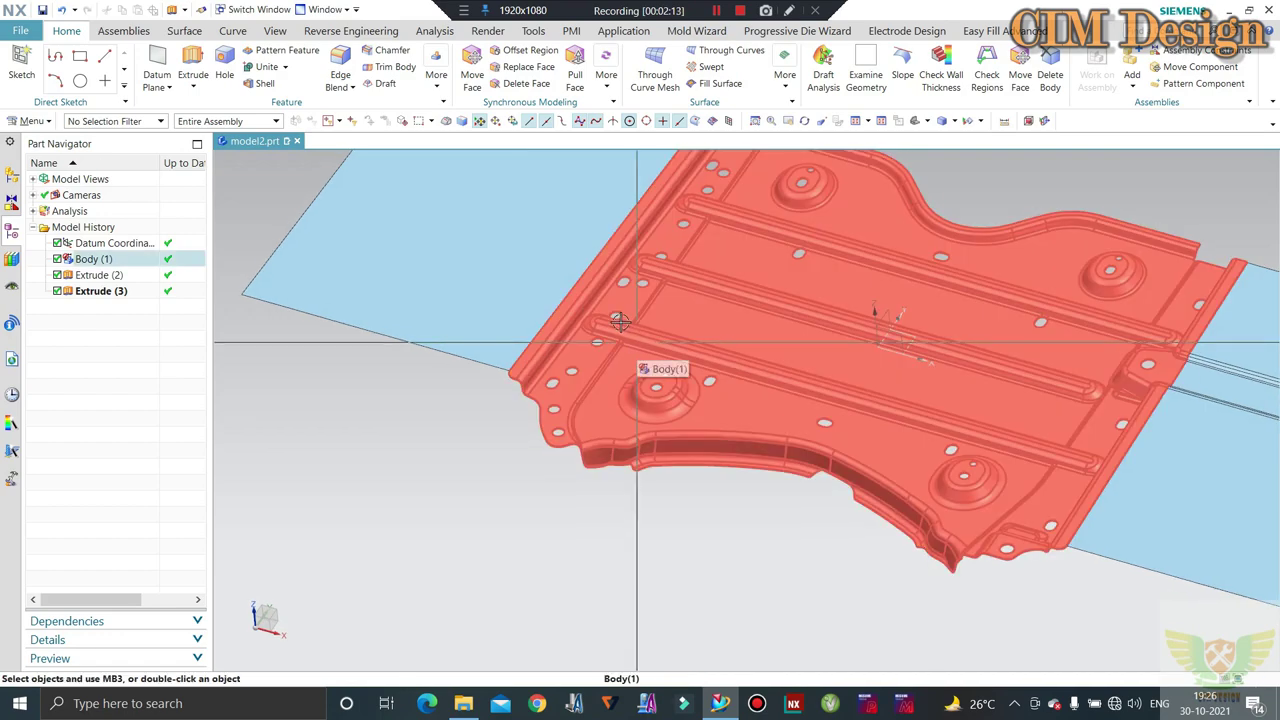
scroll(537, 385, up, 3)
mouse_move(537, 385)
middle_down()
mouse_move(617, 260)
mouse_move(1151, 358)
mouse_move(1012, 289)
middle_up()
scroll(791, 300, down, 3)
scroll(1151, 358, up, 3)
scroll(1151, 358, down, 3)
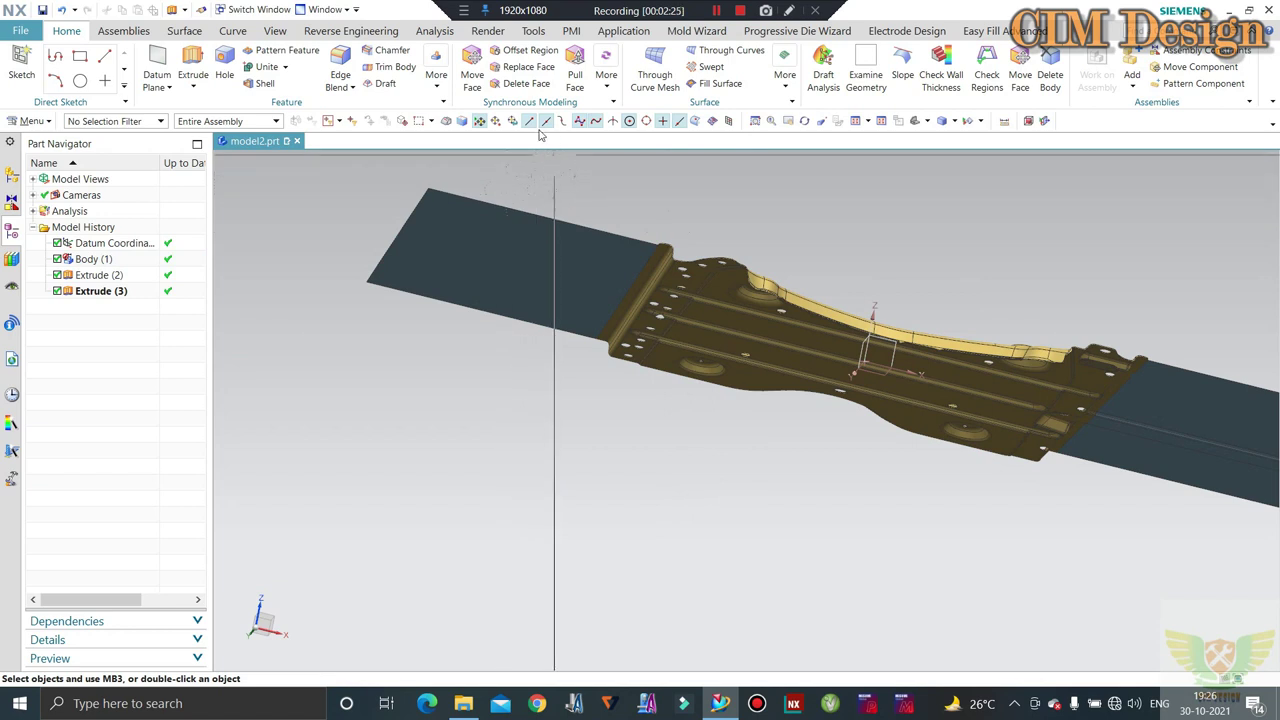
shift+middle_drag(702, 195, 637, 210)
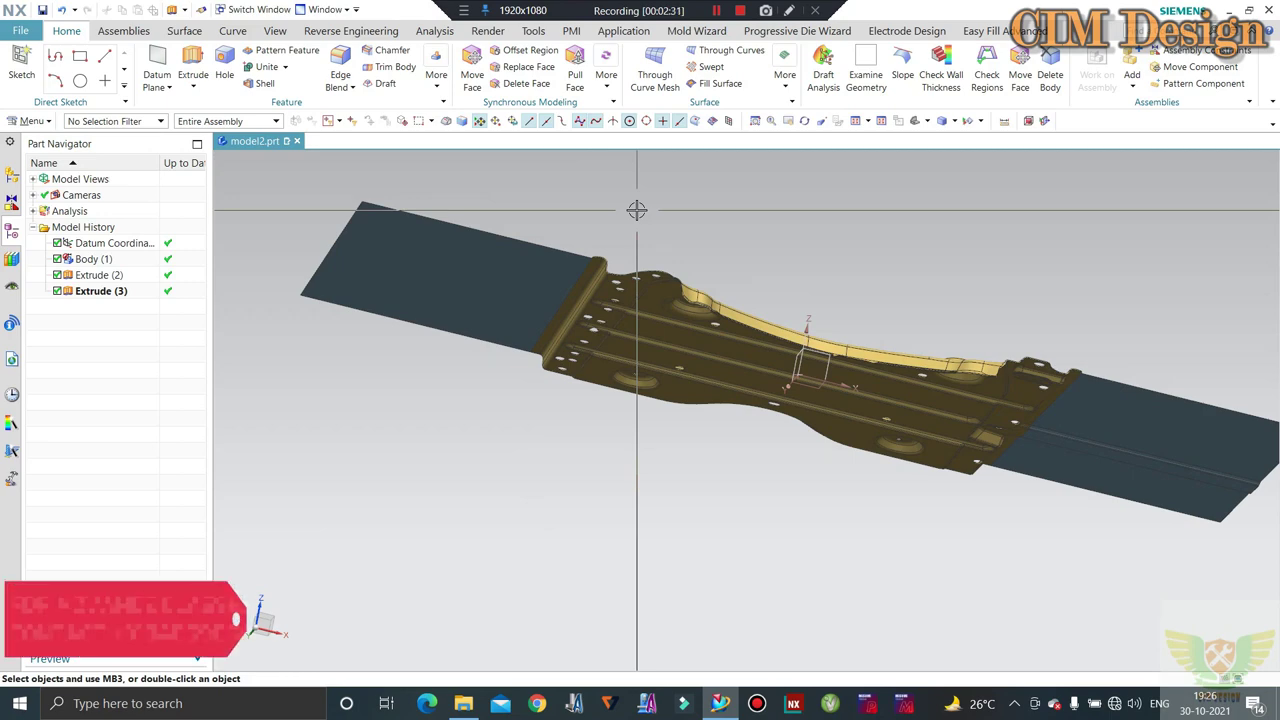
mouse_move(637, 210)
middle_down()
mouse_move(607, 358)
mouse_move(602, 192)
middle_up()
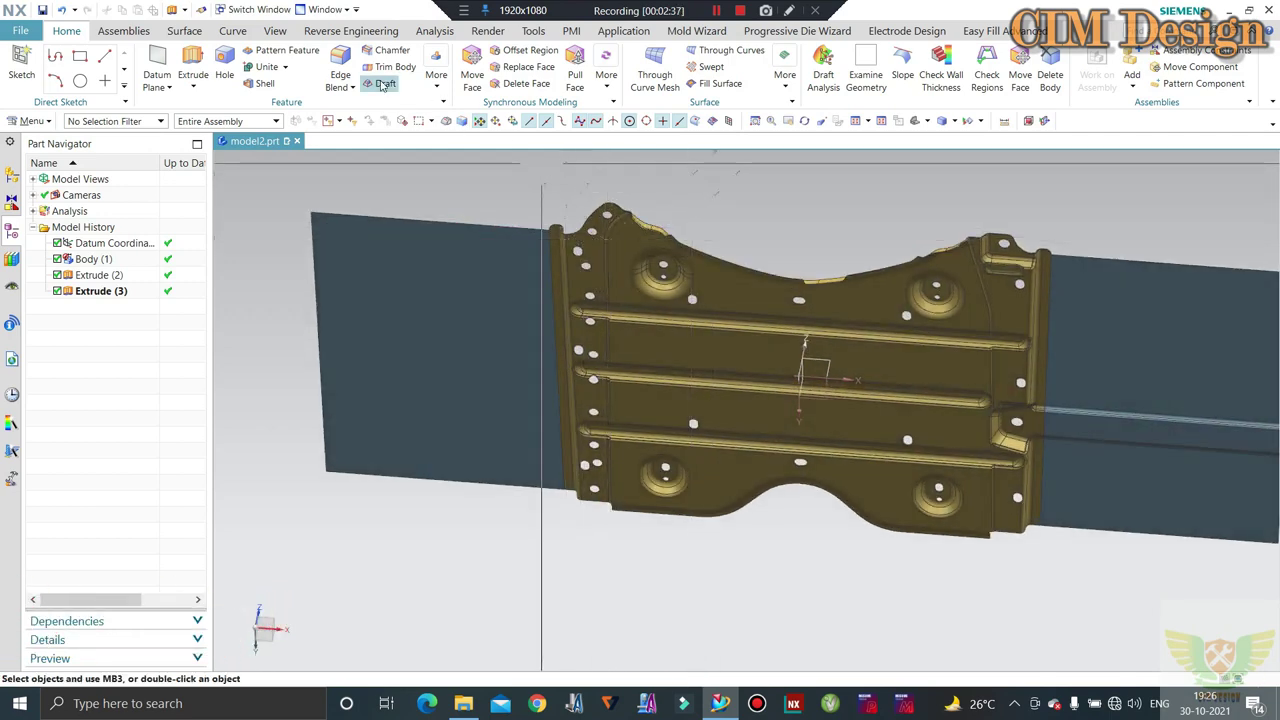
Create a 0 mm Offset Surface from the panel's faces using the Tangent Faces filter
click(187, 31)
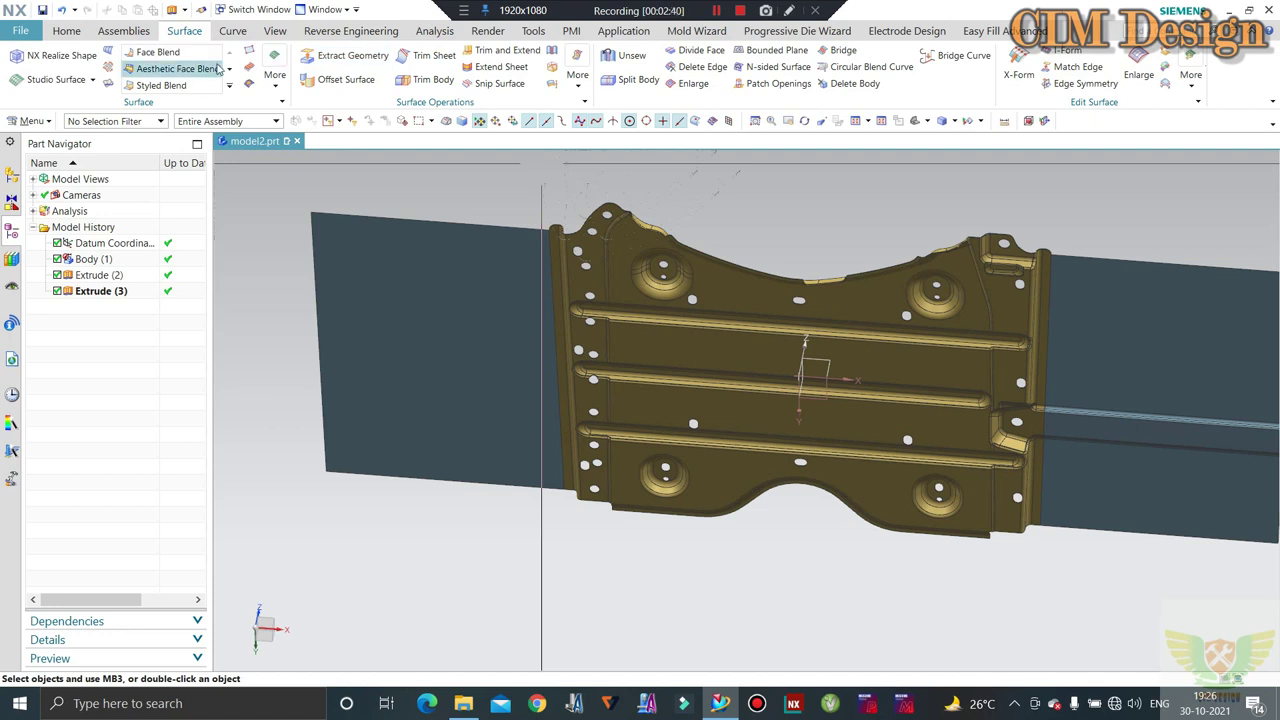
click(340, 79)
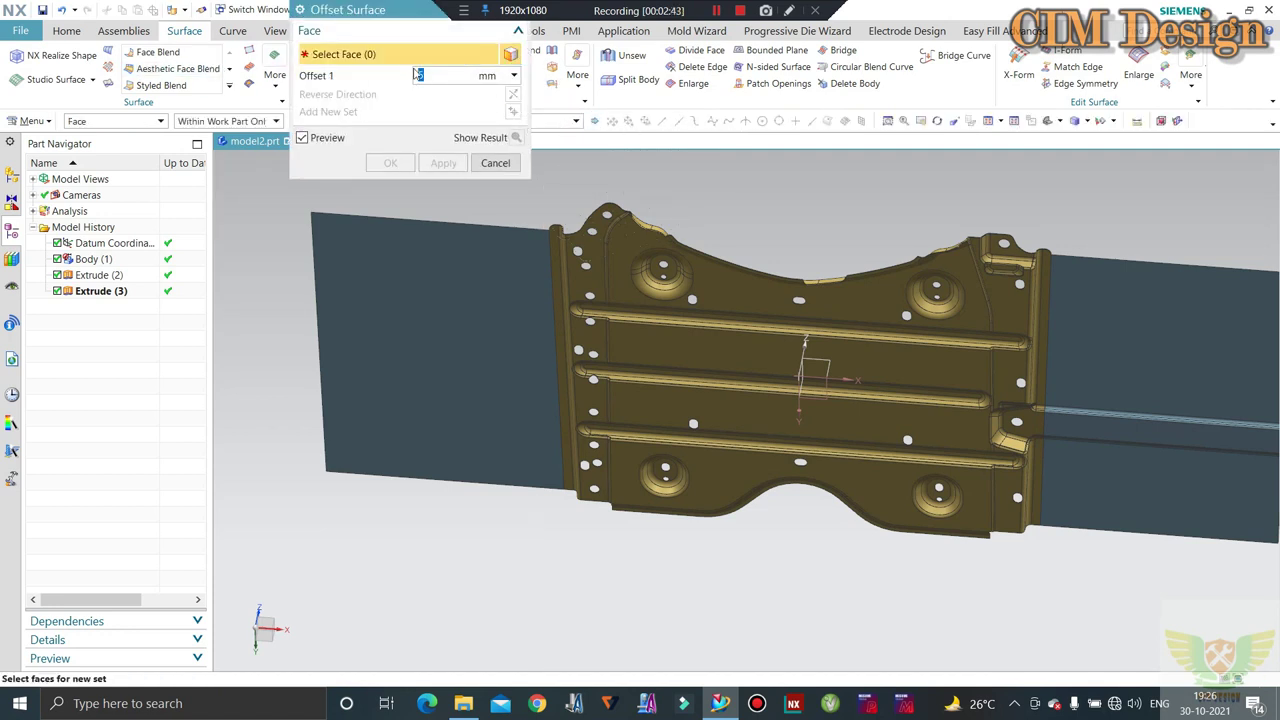
drag(351, 12, 212, 85)
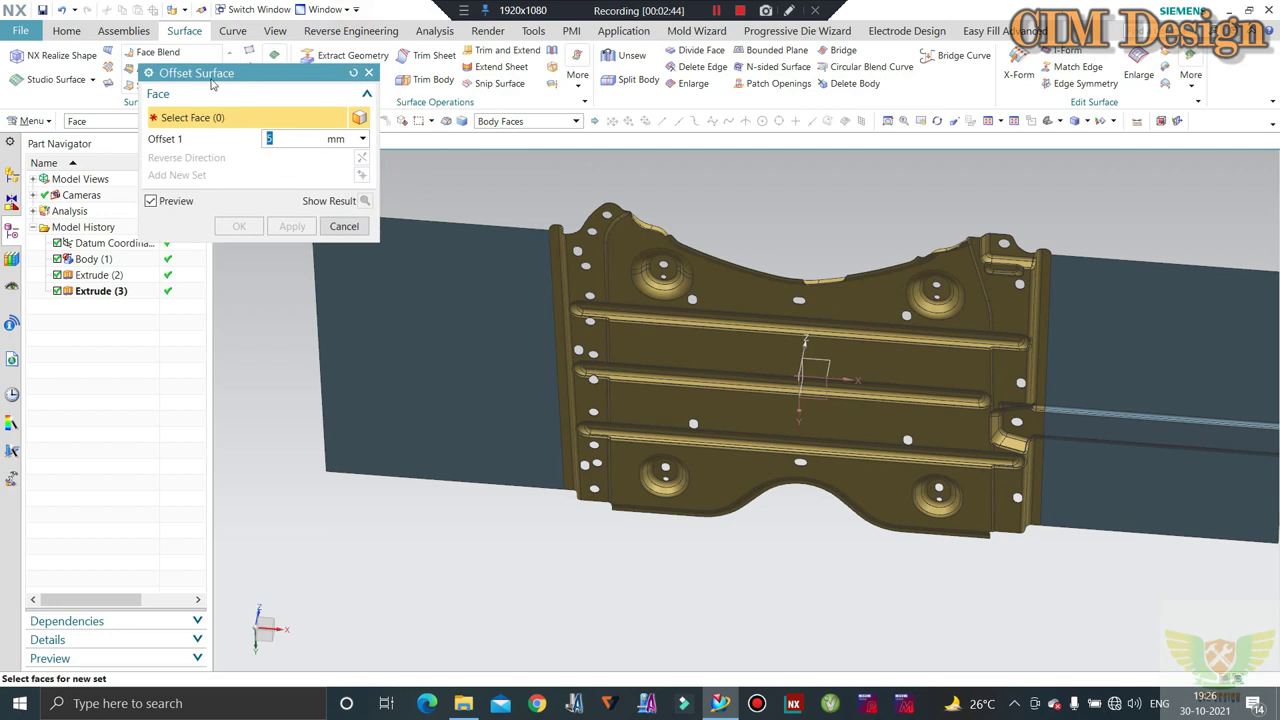
click(490, 151)
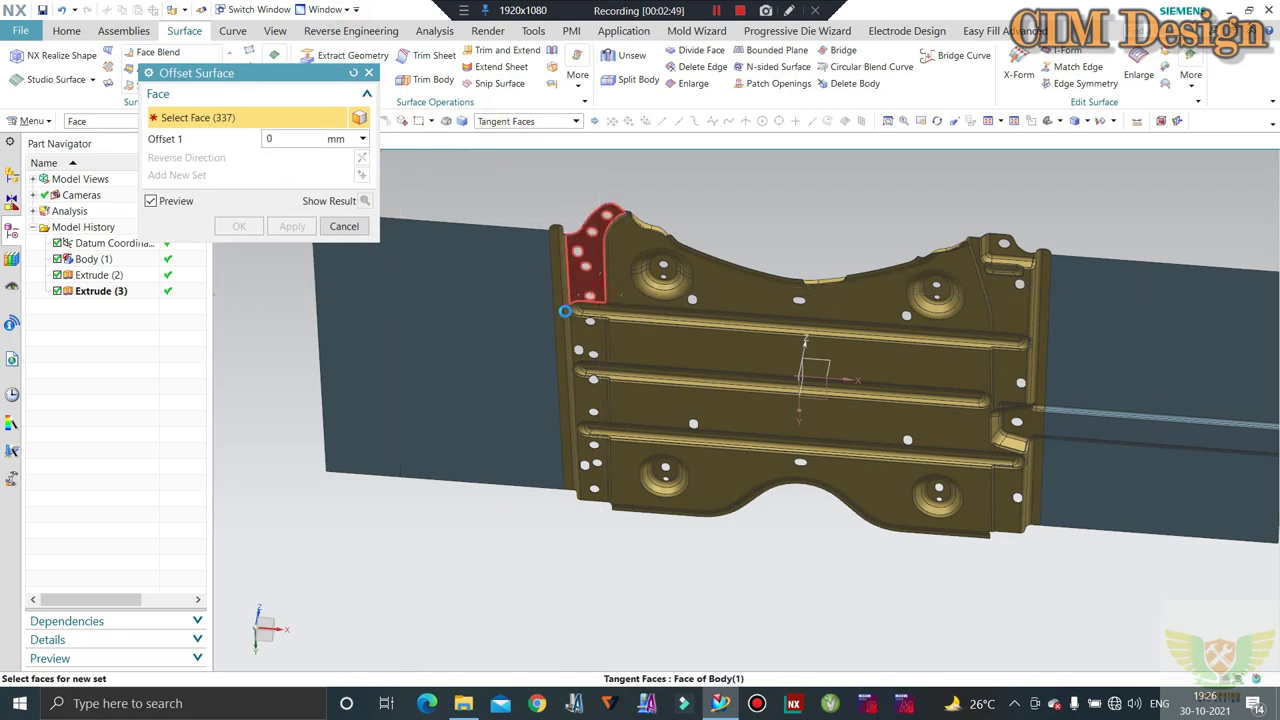
scroll(662, 240, up, 1)
scroll(668, 232, up, 1)
scroll(674, 224, up, 1)
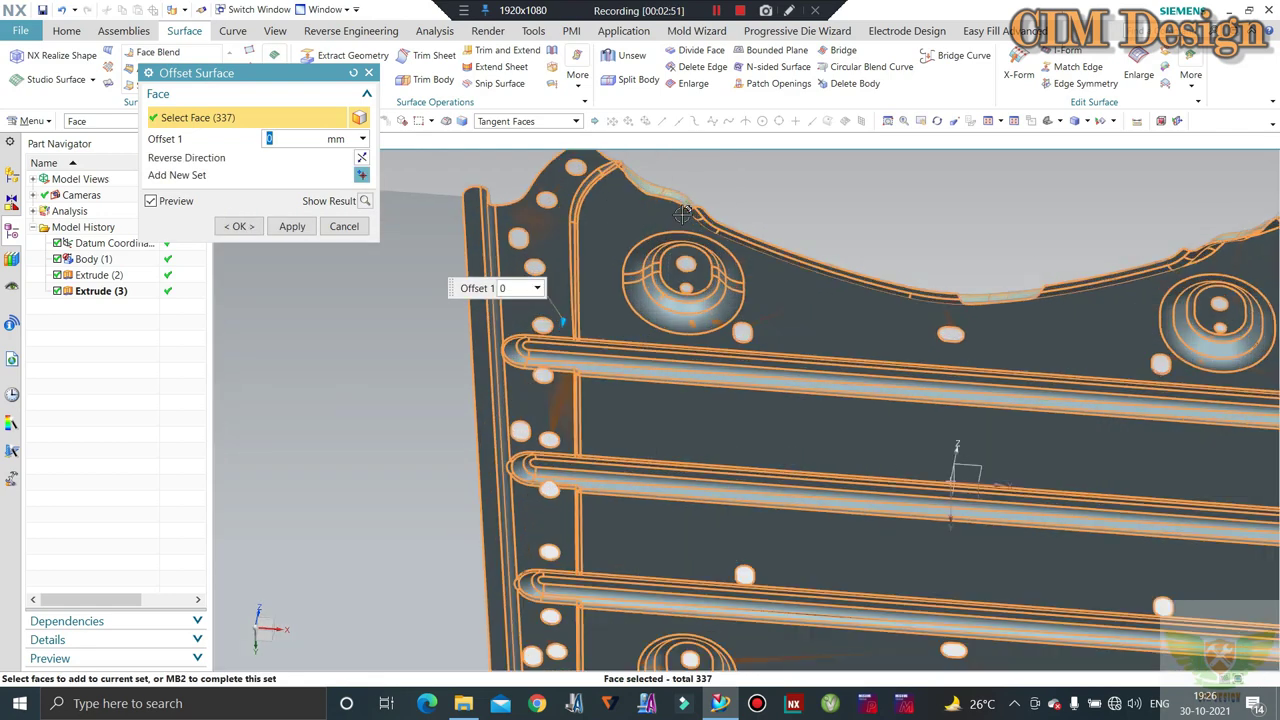
scroll(680, 215, up, 1)
scroll(680, 215, down, 3)
middle_drag(680, 215, 457, 309)
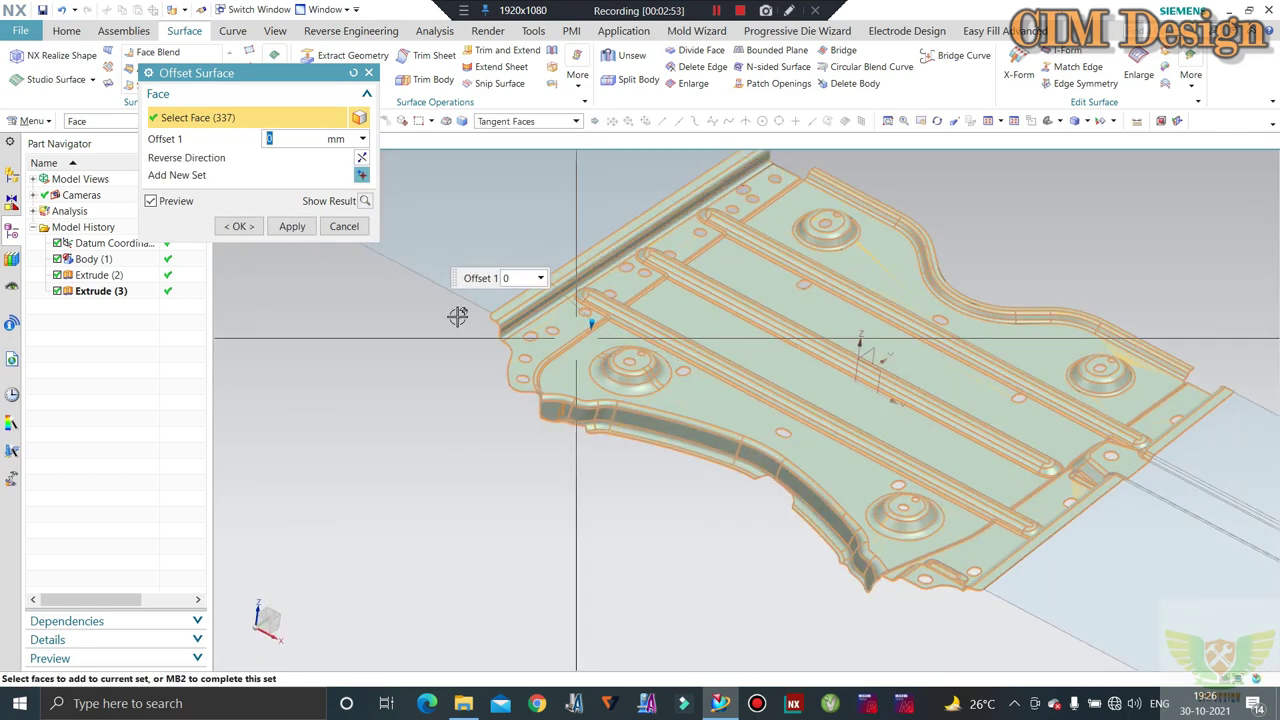
click(240, 226)
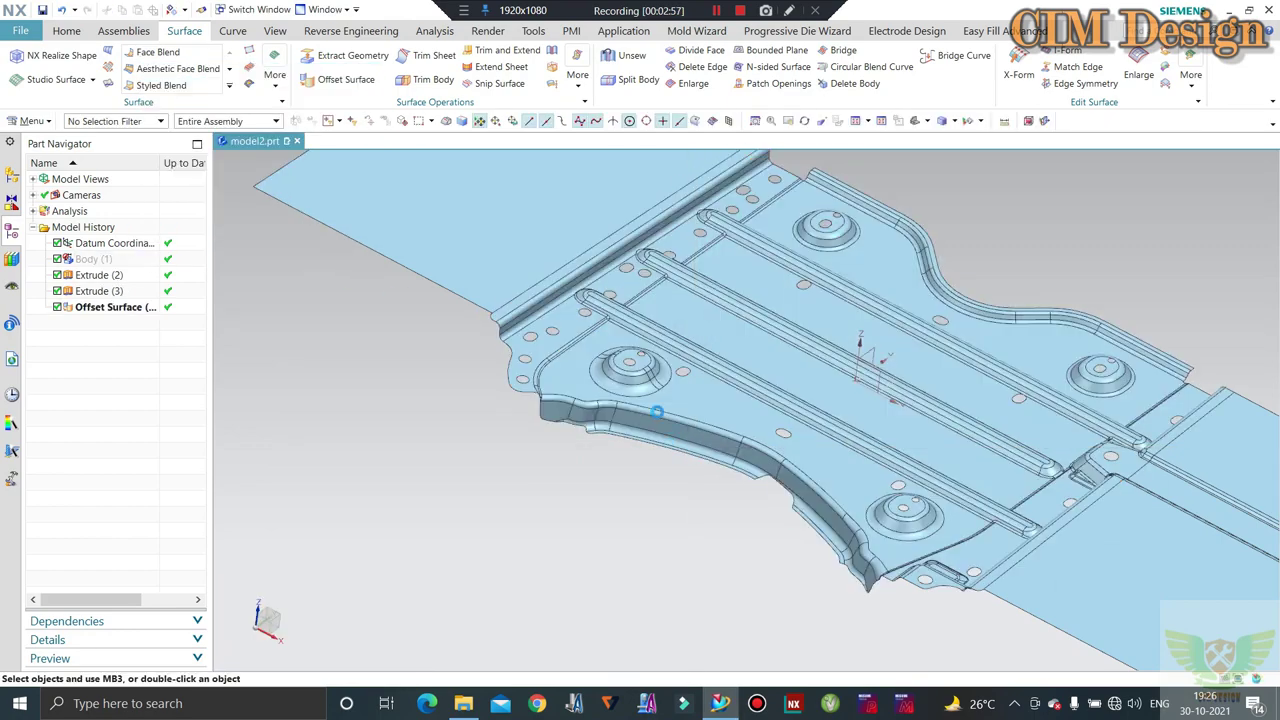
Patch the first holes with an N-sided surface over three picked hole edges
mouse_move(623, 403)
middle_down()
mouse_move(618, 424)
mouse_move(640, 300)
middle_up()
scroll(640, 300, down, 3)
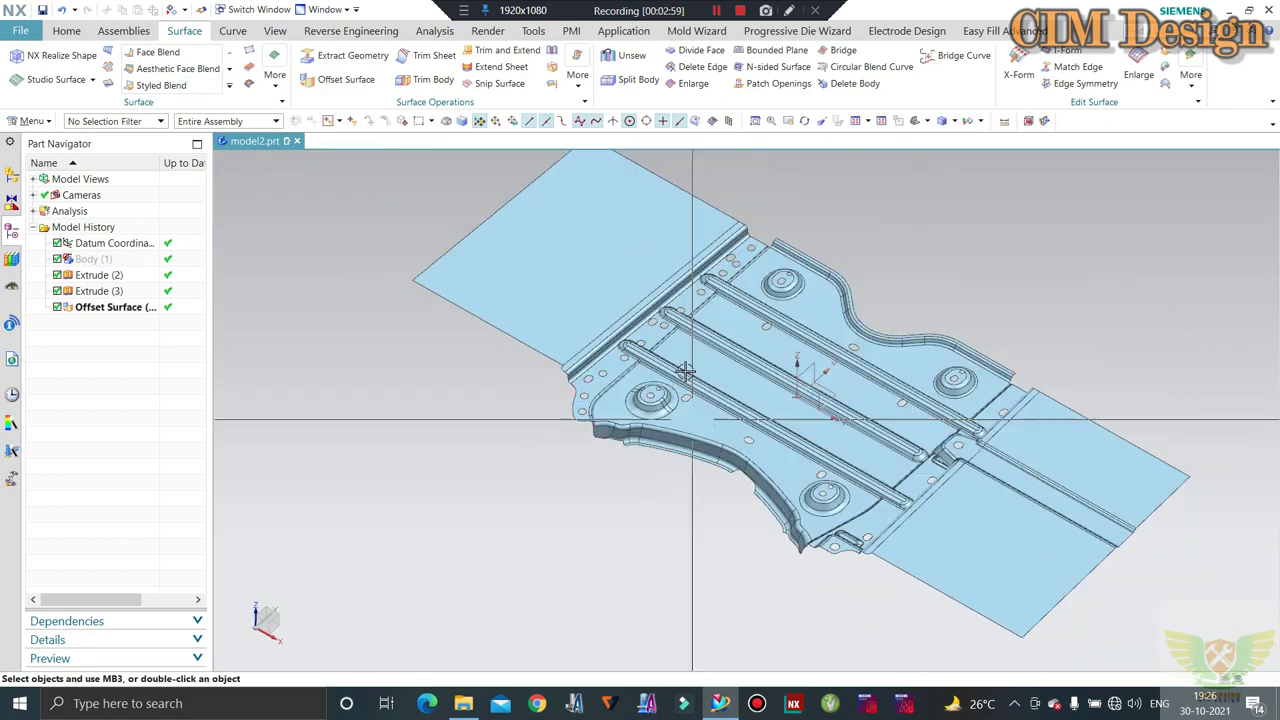
scroll(676, 235, up, 5)
scroll(676, 235, down, 5)
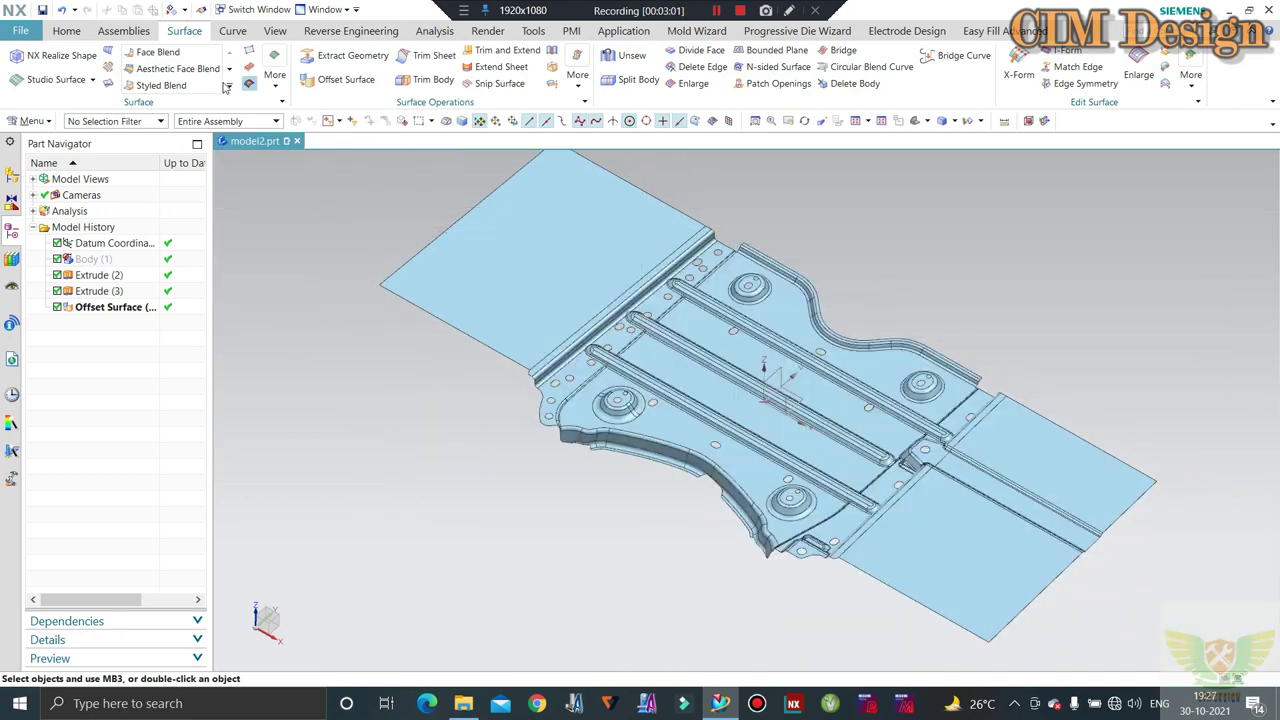
click(783, 68)
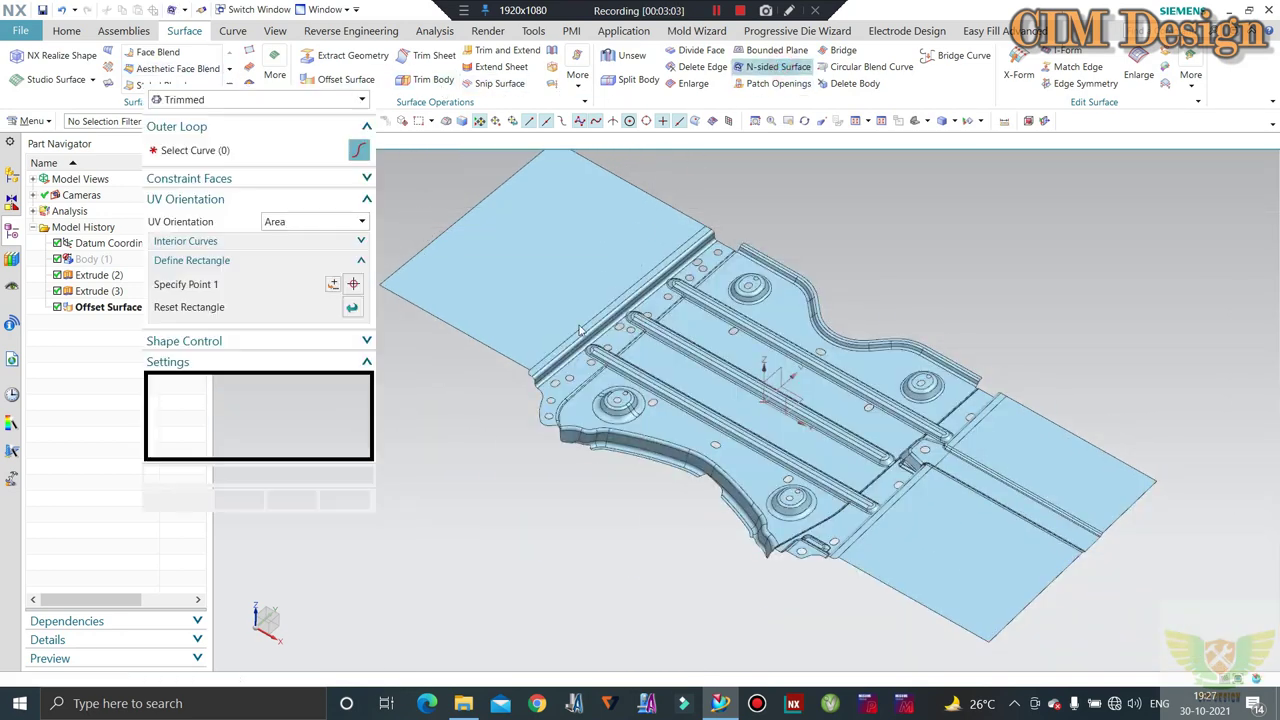
scroll(457, 428, up, 3)
scroll(564, 420, up, 2)
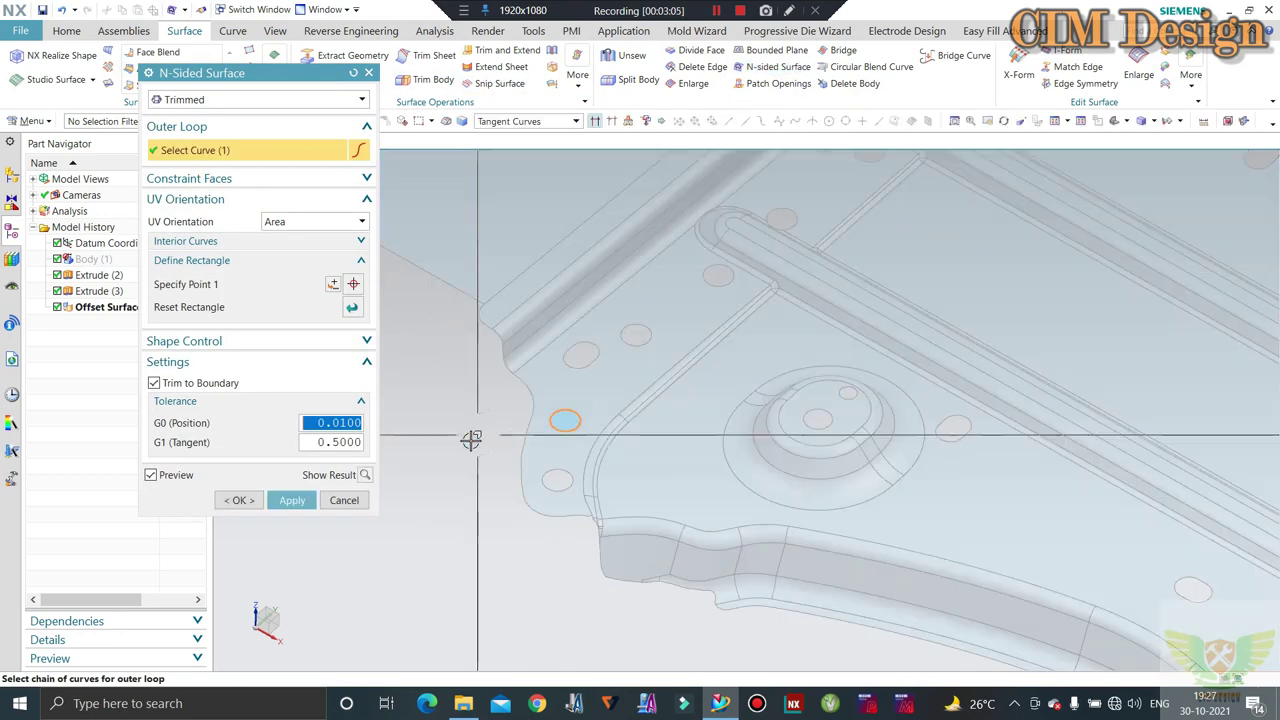
click(471, 437)
click(592, 365)
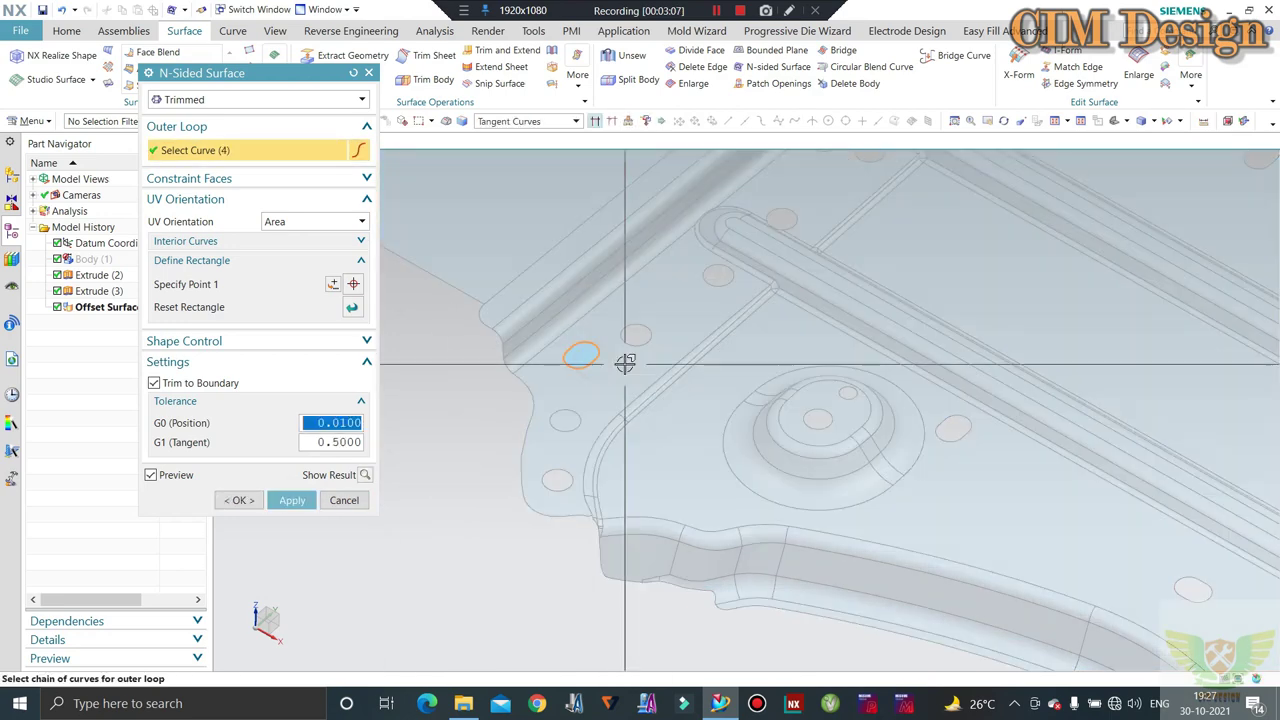
click(723, 280)
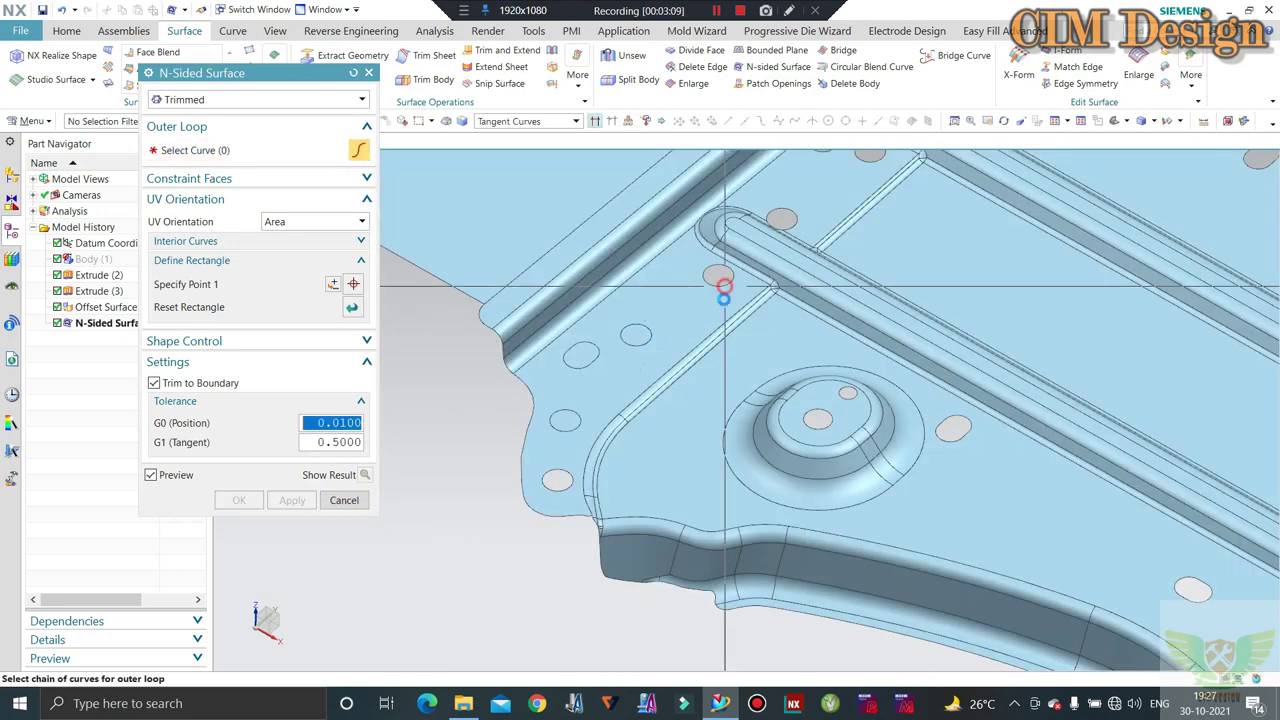
middle_click(783, 218)
Delete the unwanted circular patch from the panel
scroll(755, 250, up, 3)
scroll(742, 264, up, 2)
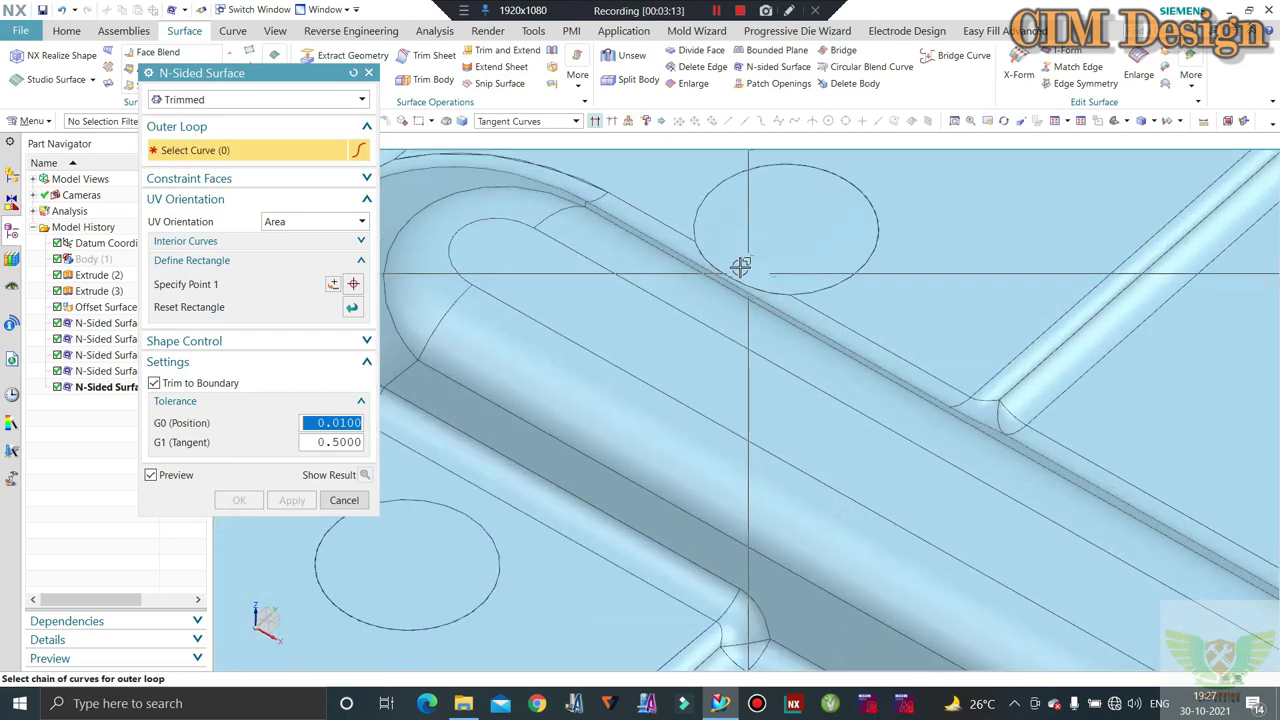
scroll(717, 264, down, 3)
mouse_move(717, 264)
middle_down()
mouse_move(738, 211)
mouse_move(686, 229)
mouse_move(734, 220)
mouse_move(422, 425)
middle_up()
scroll(738, 211, up, 3)
click(349, 503)
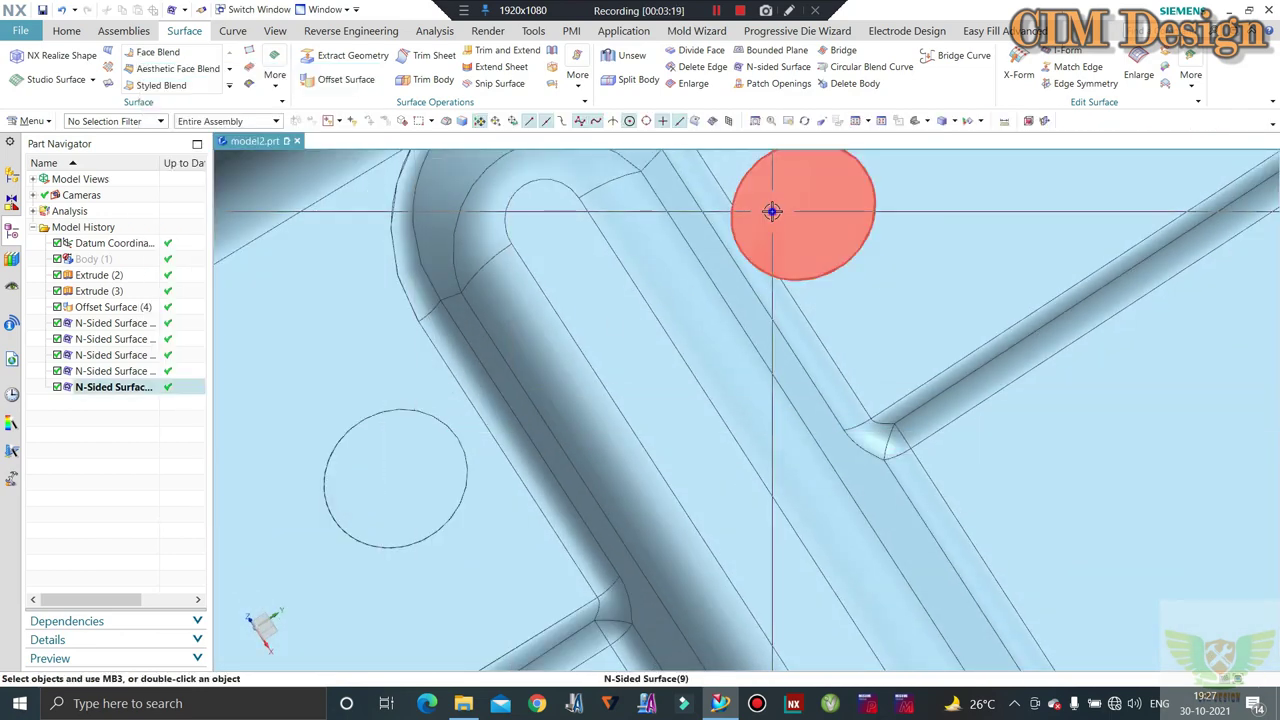
right_click(772, 211)
click(890, 196)
Start a new N-sided surface and fill the next hole edge
scroll(714, 326, down, 3)
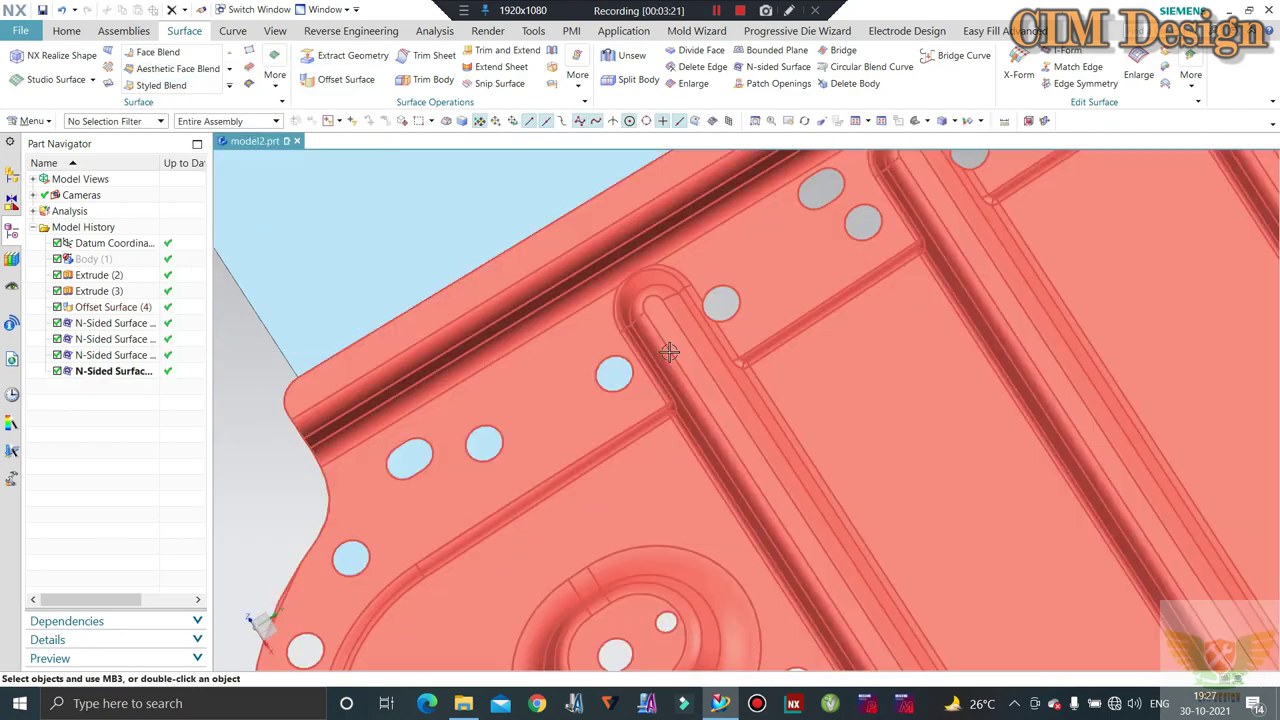
click(765, 68)
click(773, 255)
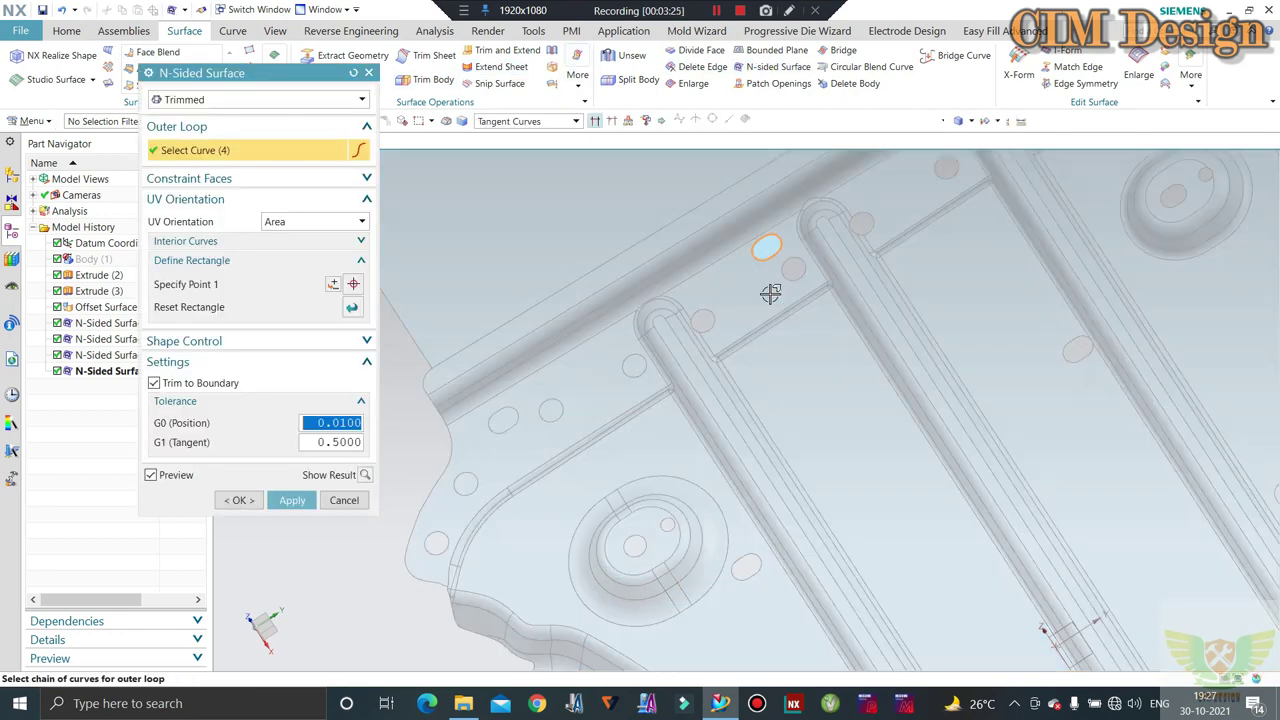
click(292, 500)
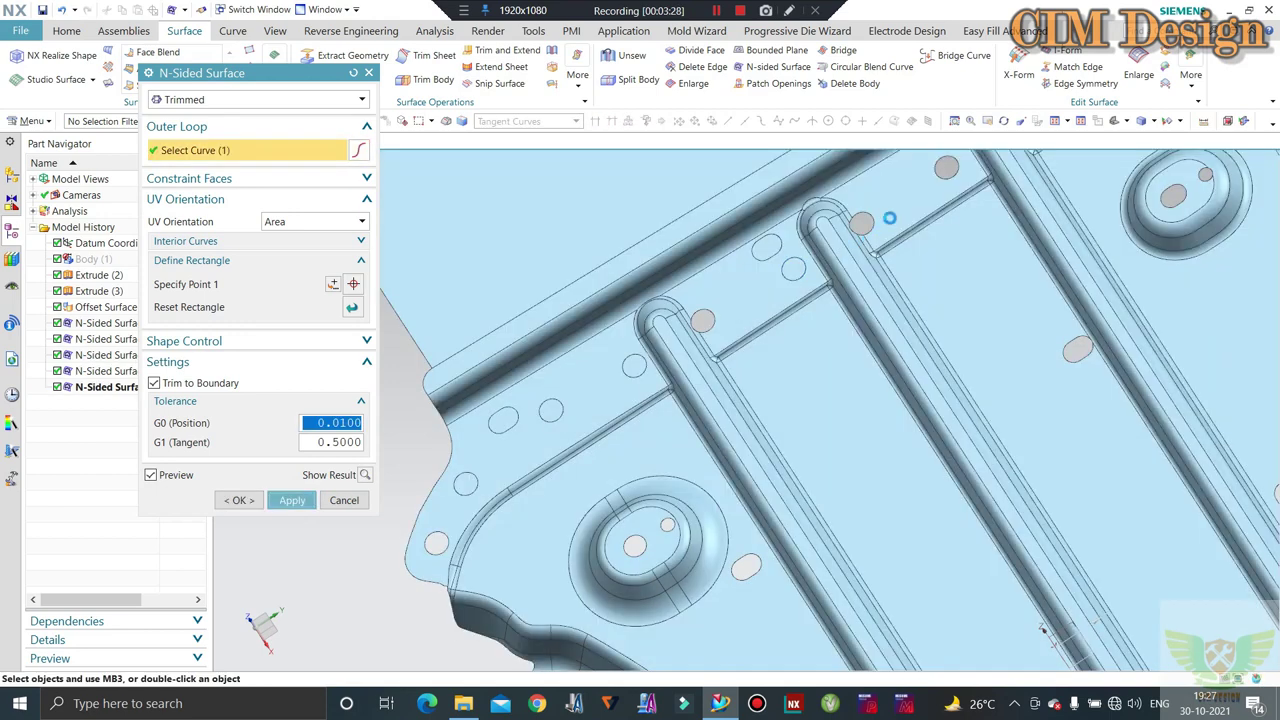
middle_click(889, 218)
scroll(870, 235, down, 2)
scroll(860, 250, up, 3)
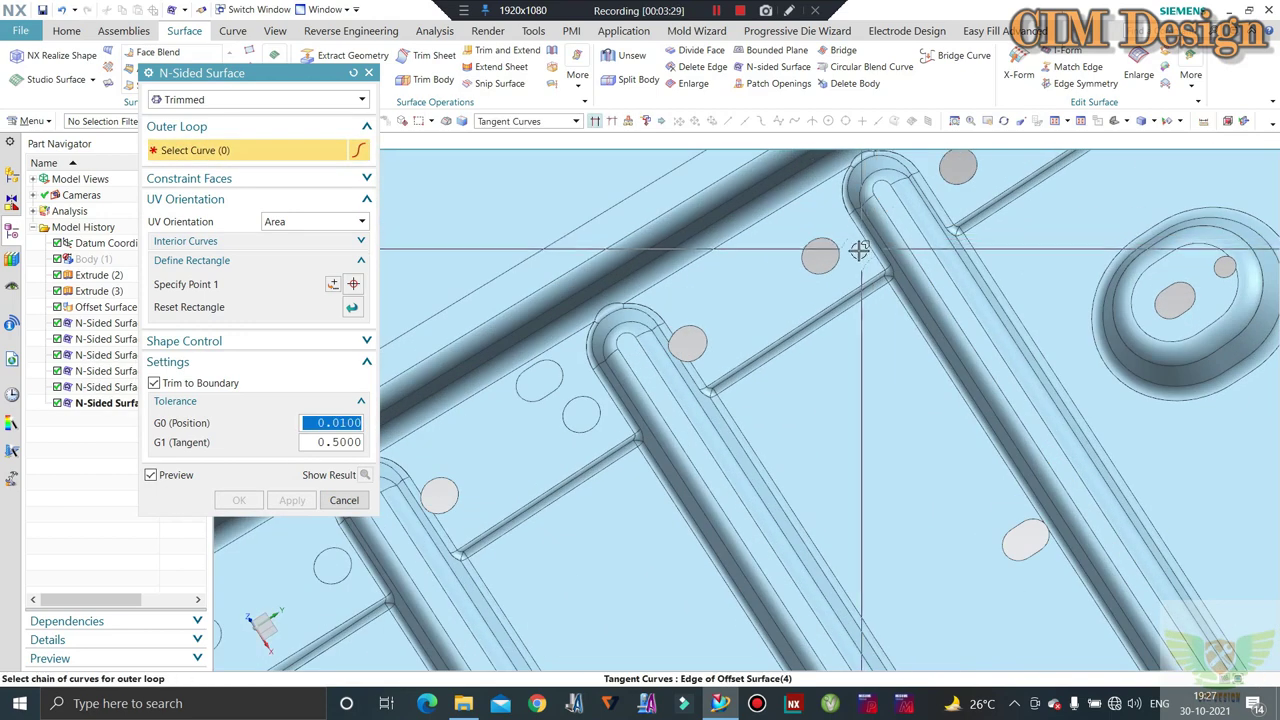
Fill the next small round holes with N-sided patches, one hole at a time
click(834, 260)
scroll(757, 323, down, 2)
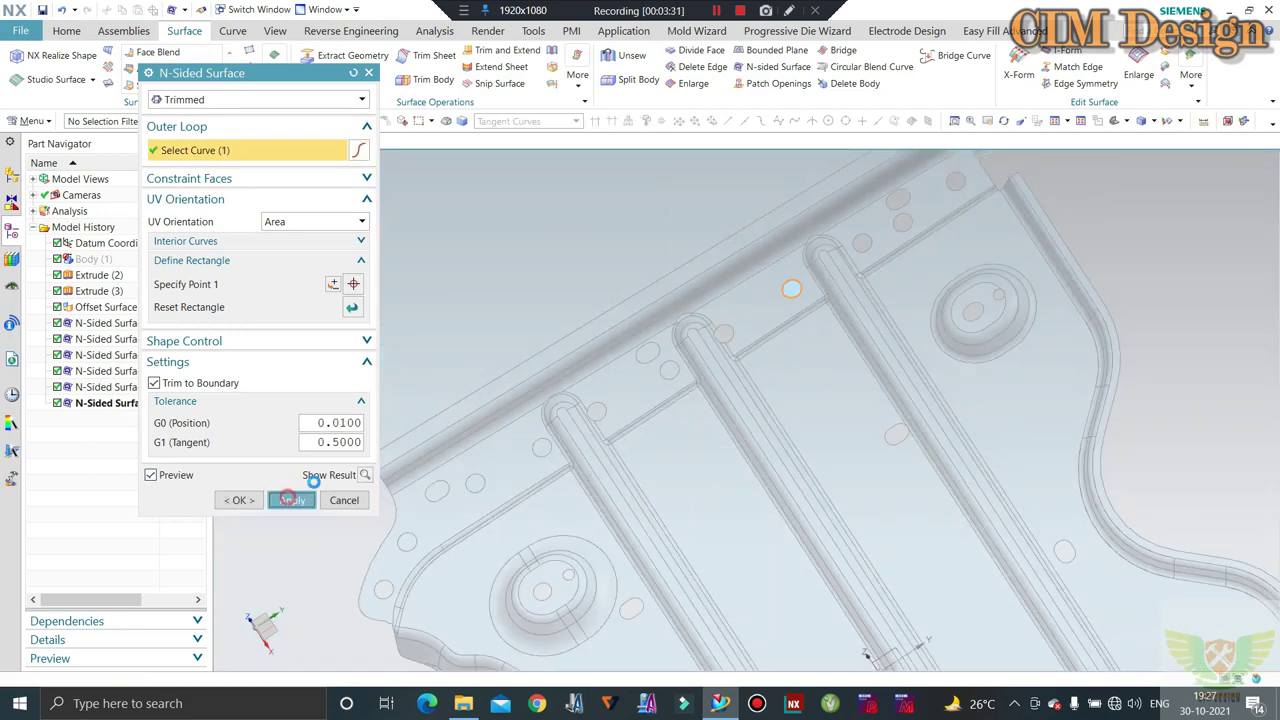
scroll(790, 290, up, 2)
scroll(830, 260, up, 2)
click(852, 240)
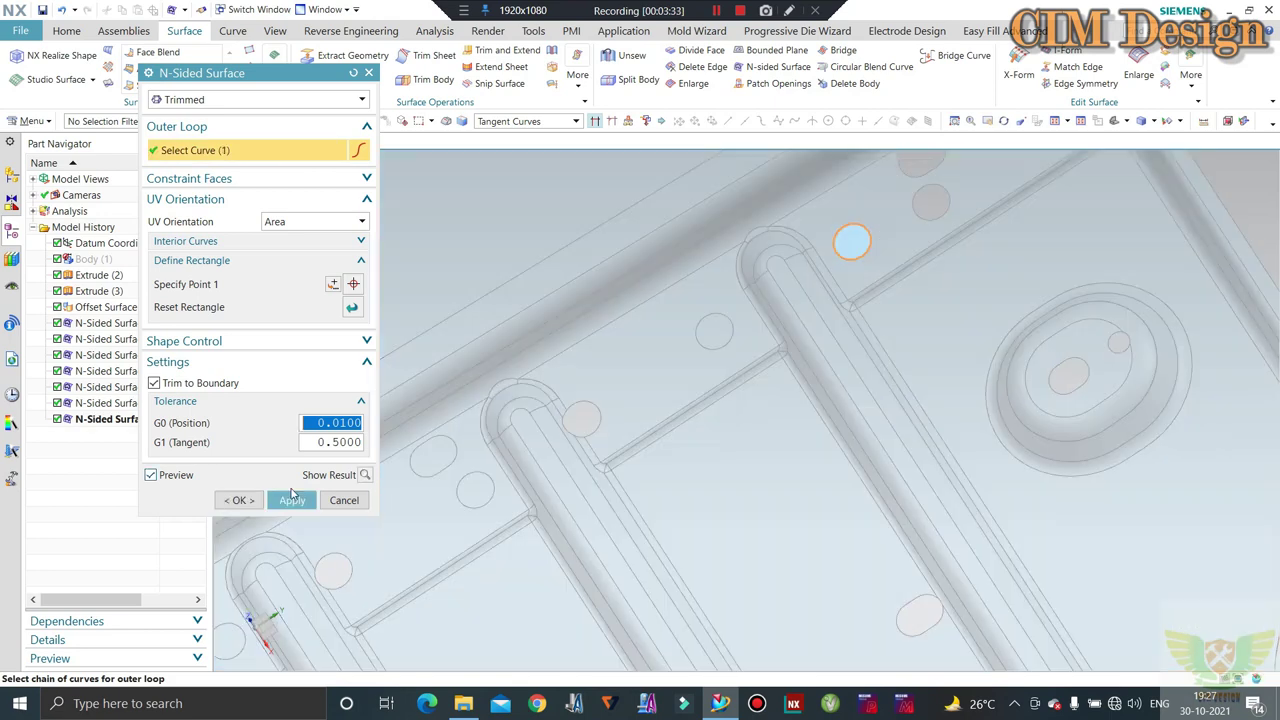
click(292, 499)
click(931, 202)
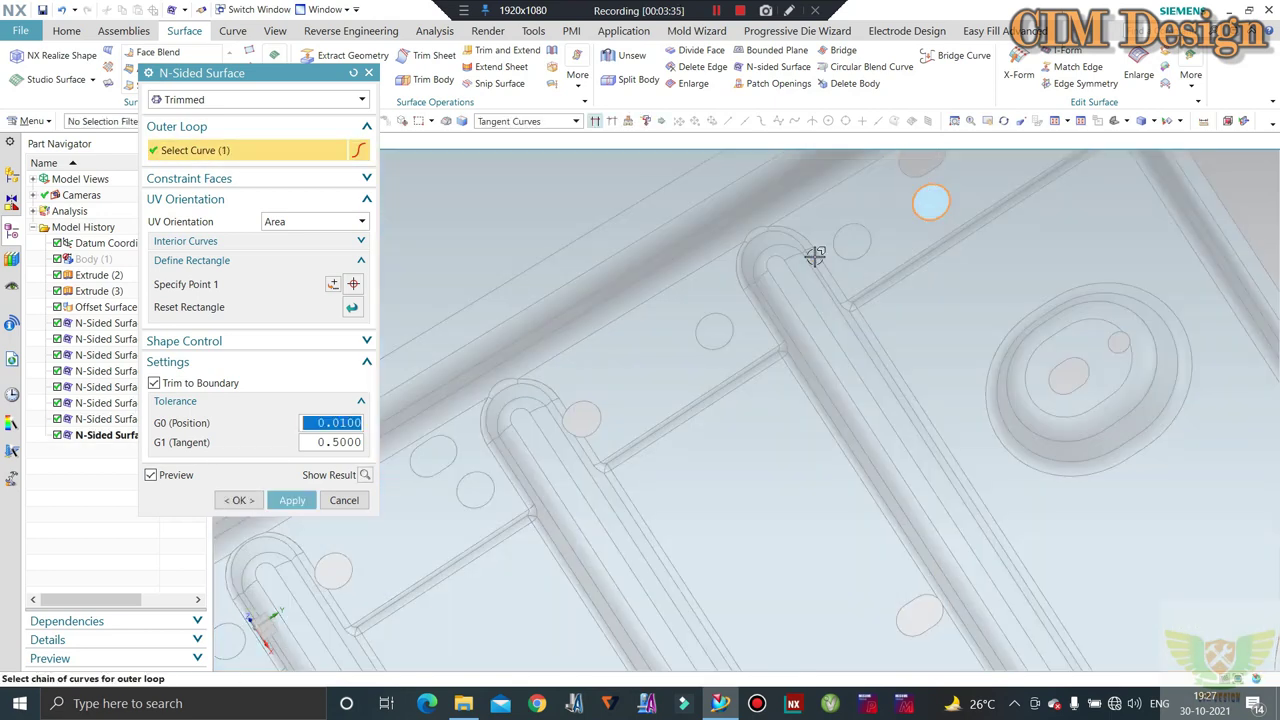
click(293, 500)
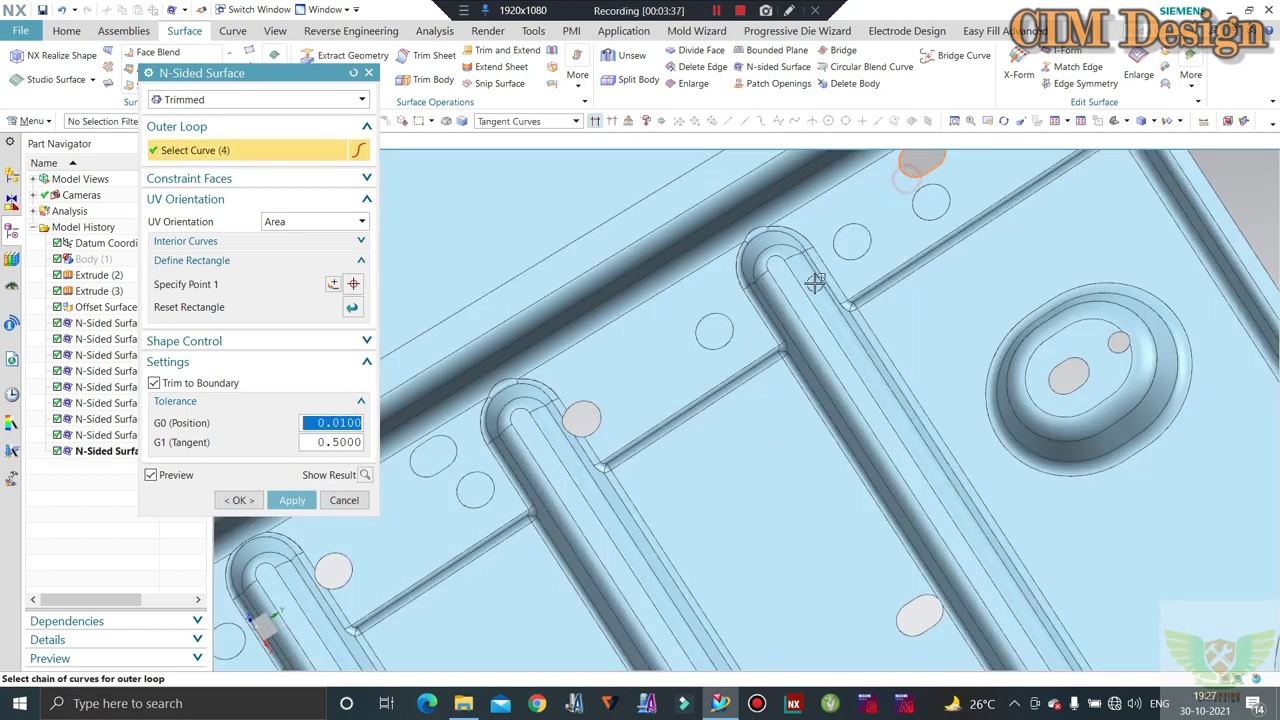
scroll(815, 283, down, 2)
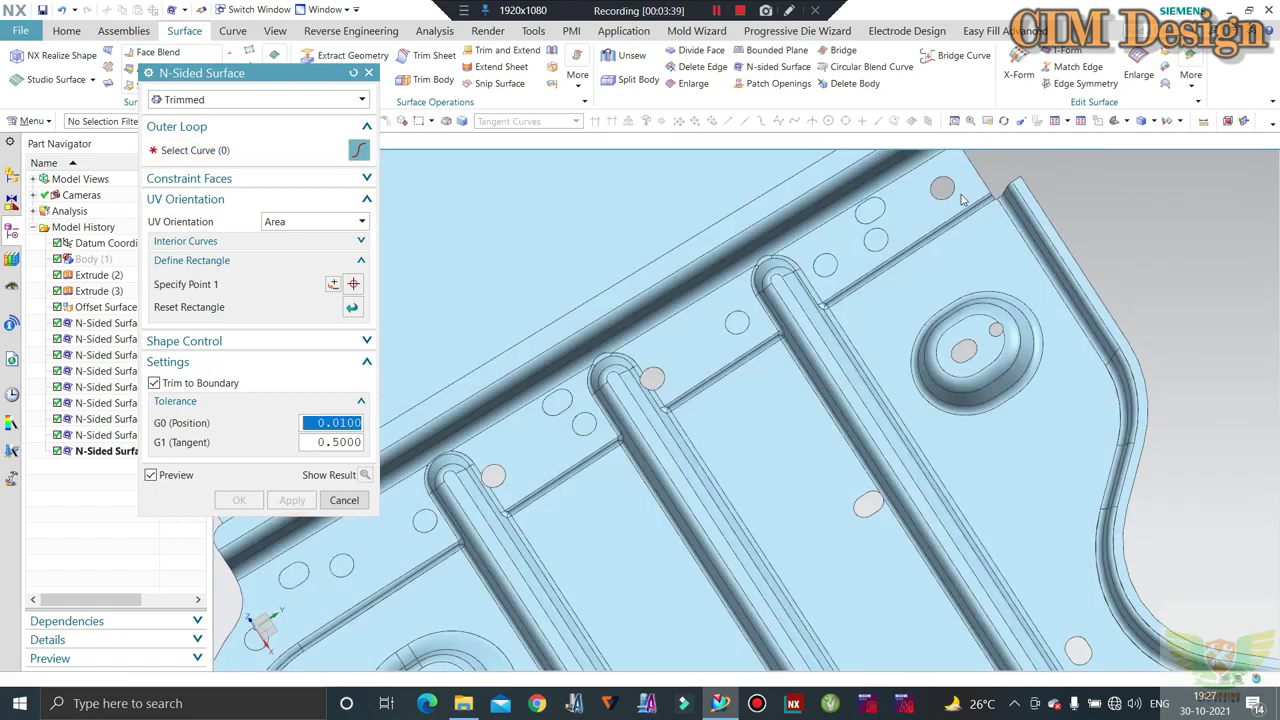
scroll(995, 353, up, 2)
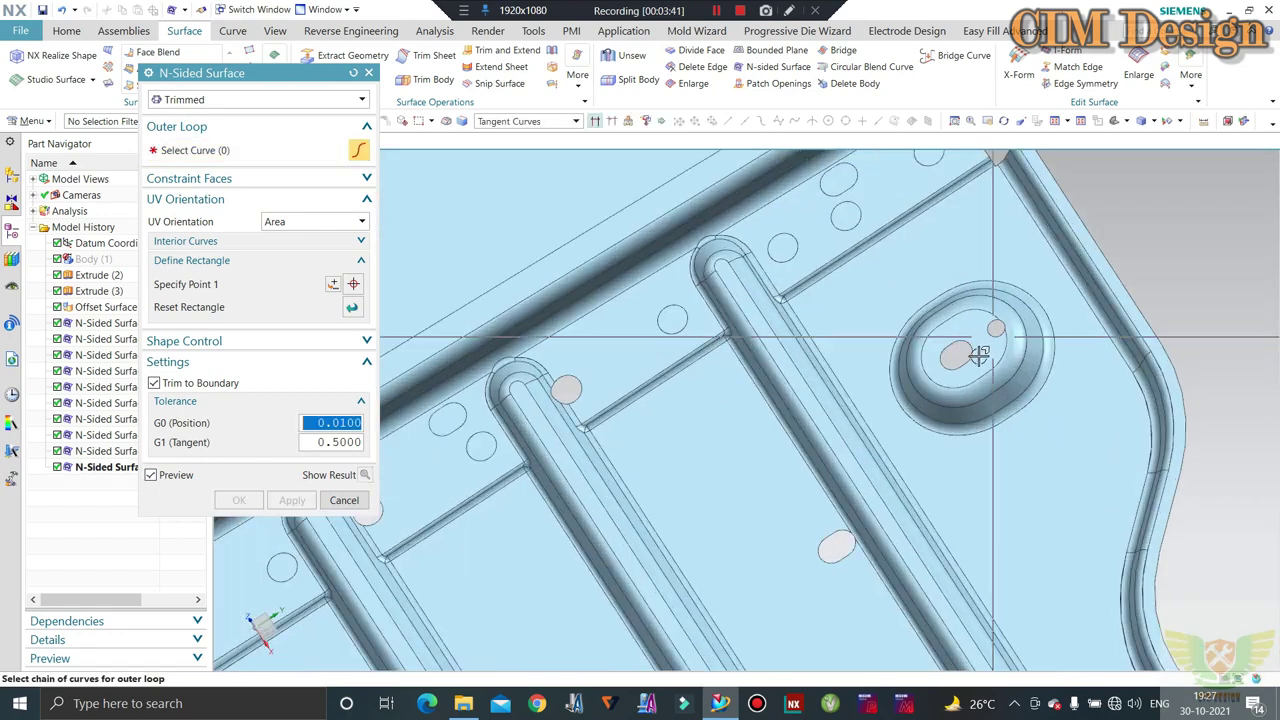
Fill the oval hole, the small hole, and the inner oval hole on the boss
click(982, 356)
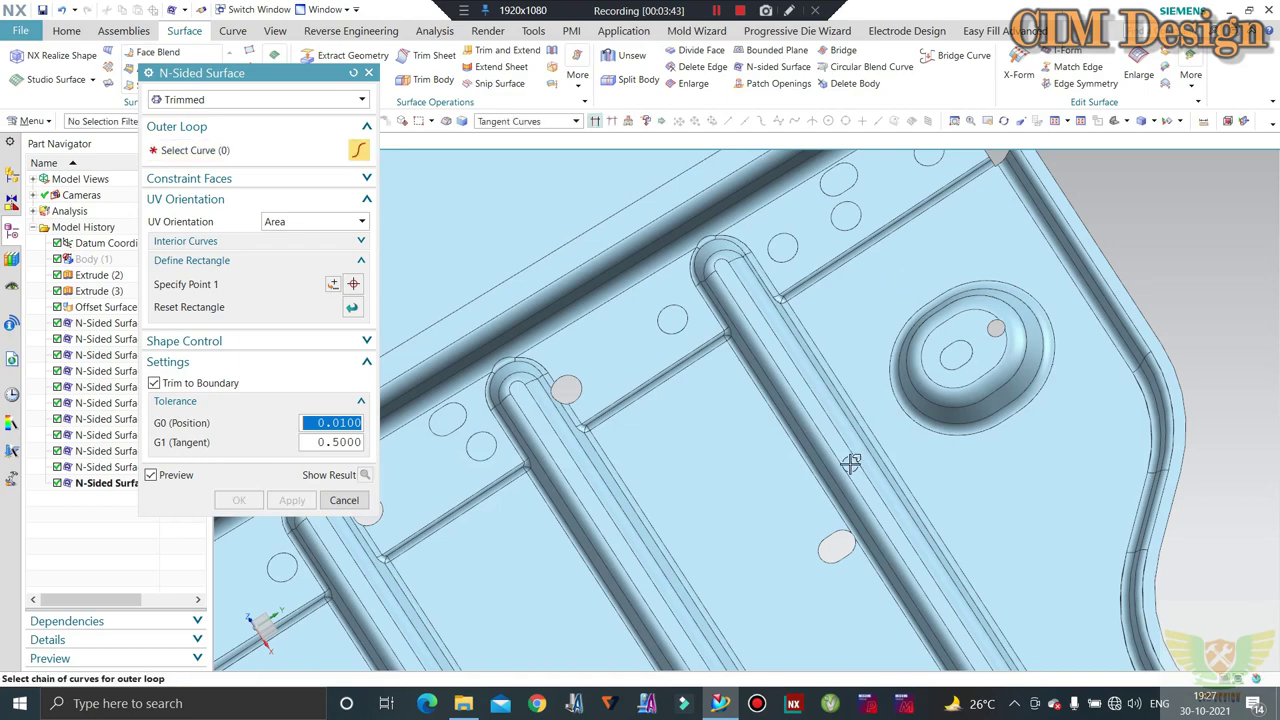
scroll(849, 463, up, 1)
scroll(846, 500, up, 1)
middle_click(853, 500)
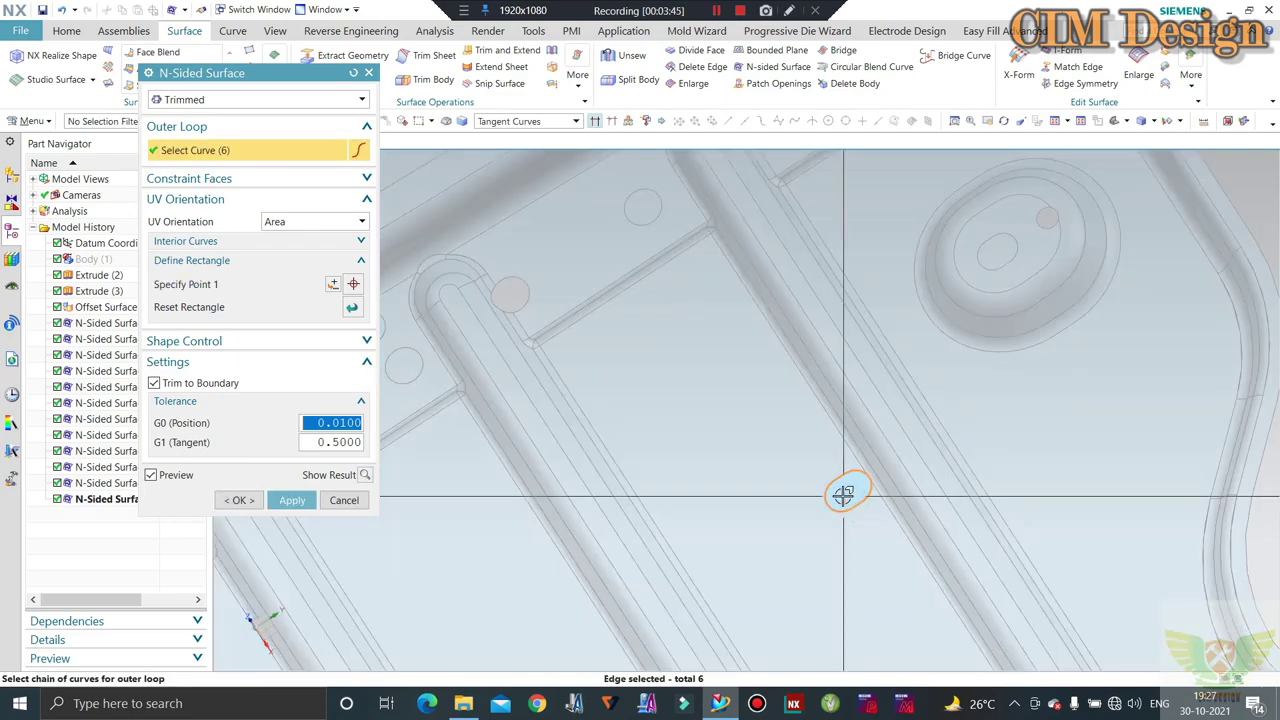
scroll(783, 391, down, 2)
scroll(769, 320, up, 2)
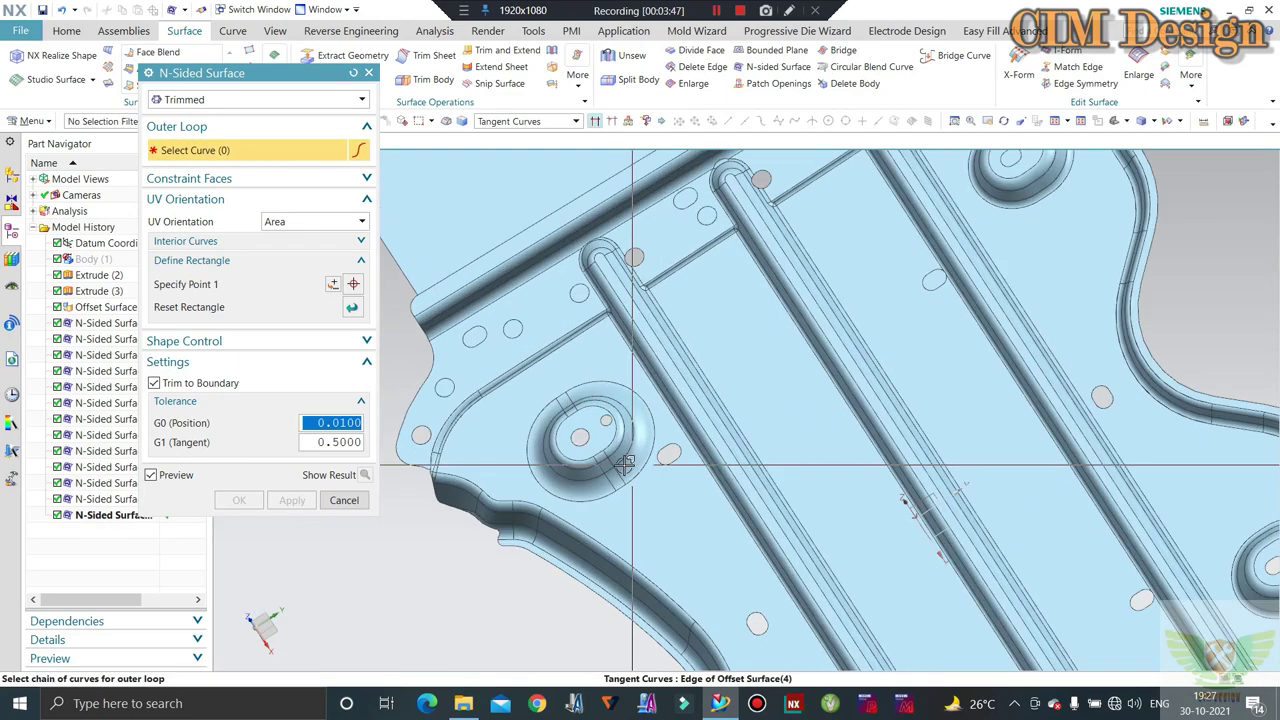
scroll(551, 423, up, 2)
click(549, 420)
scroll(614, 374, up, 1)
scroll(614, 370, up, 1)
middle_click(614, 368)
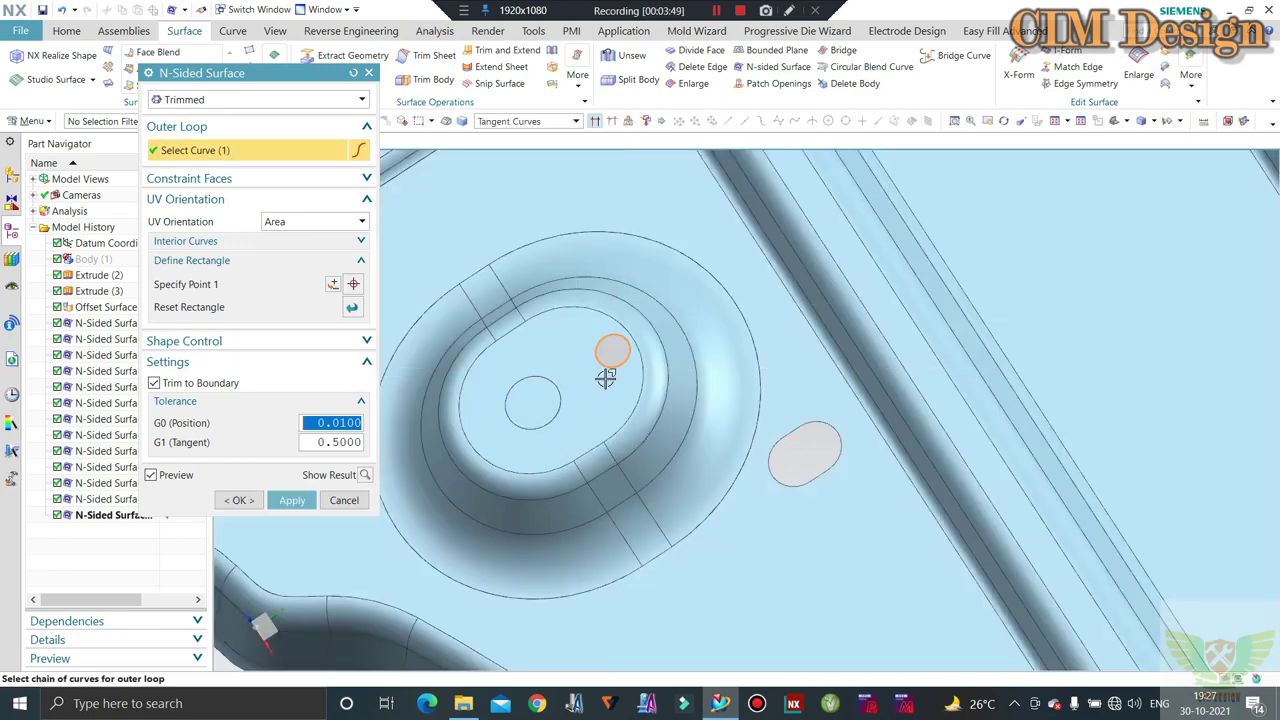
click(771, 462)
middle_click(758, 455)
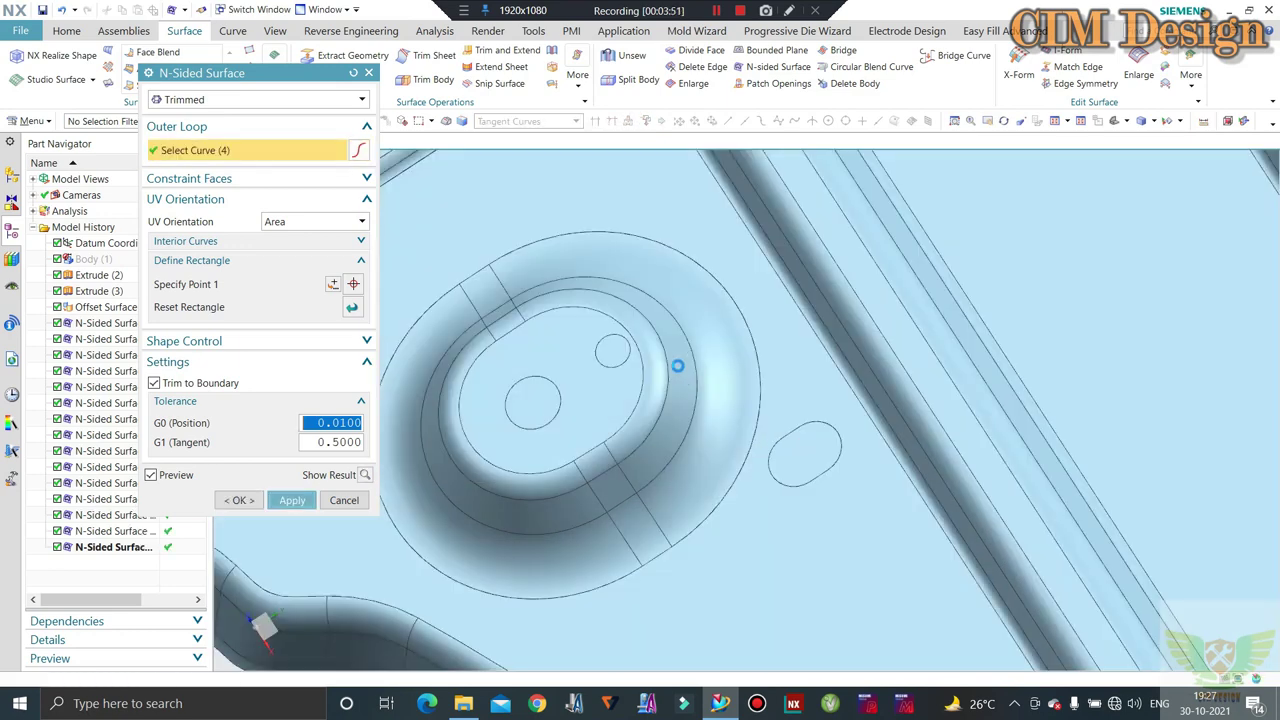
Fill a small oval hole, dismissing the G0 continuity error from a second selected loop
scroll(651, 343, down, 2)
scroll(694, 417, down, 1)
scroll(736, 441, up, 2)
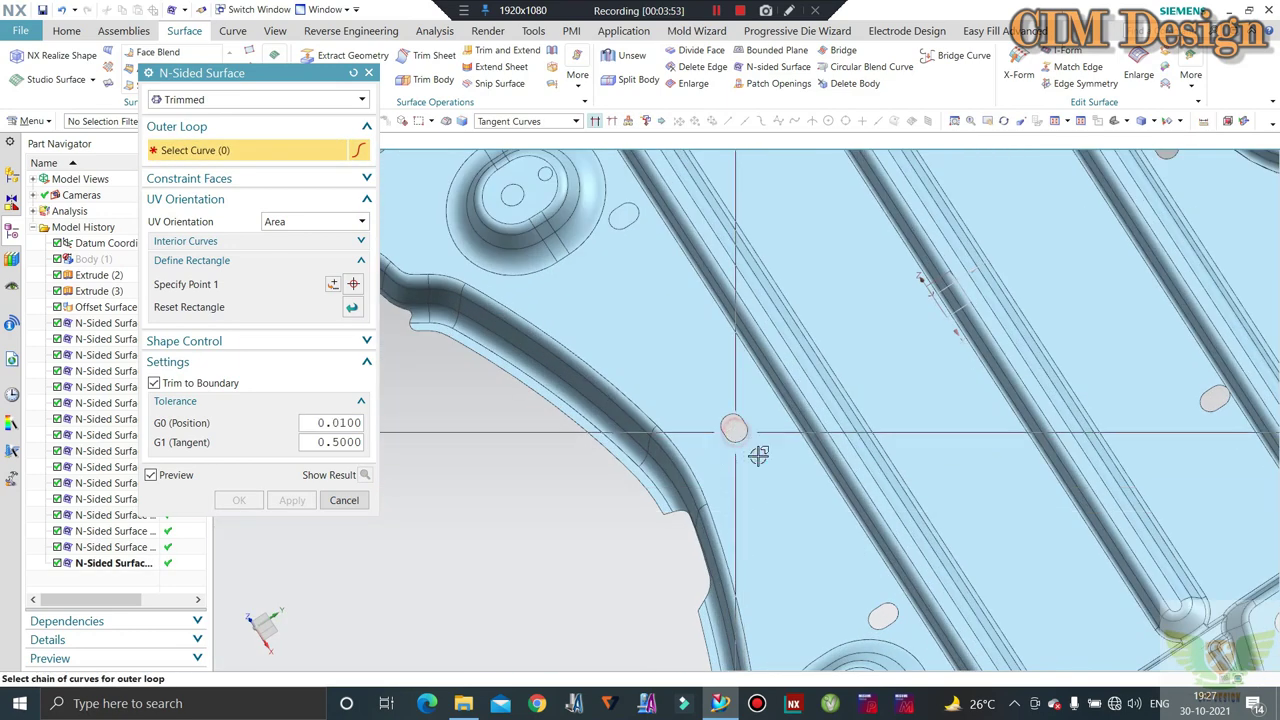
click(736, 430)
click(884, 612)
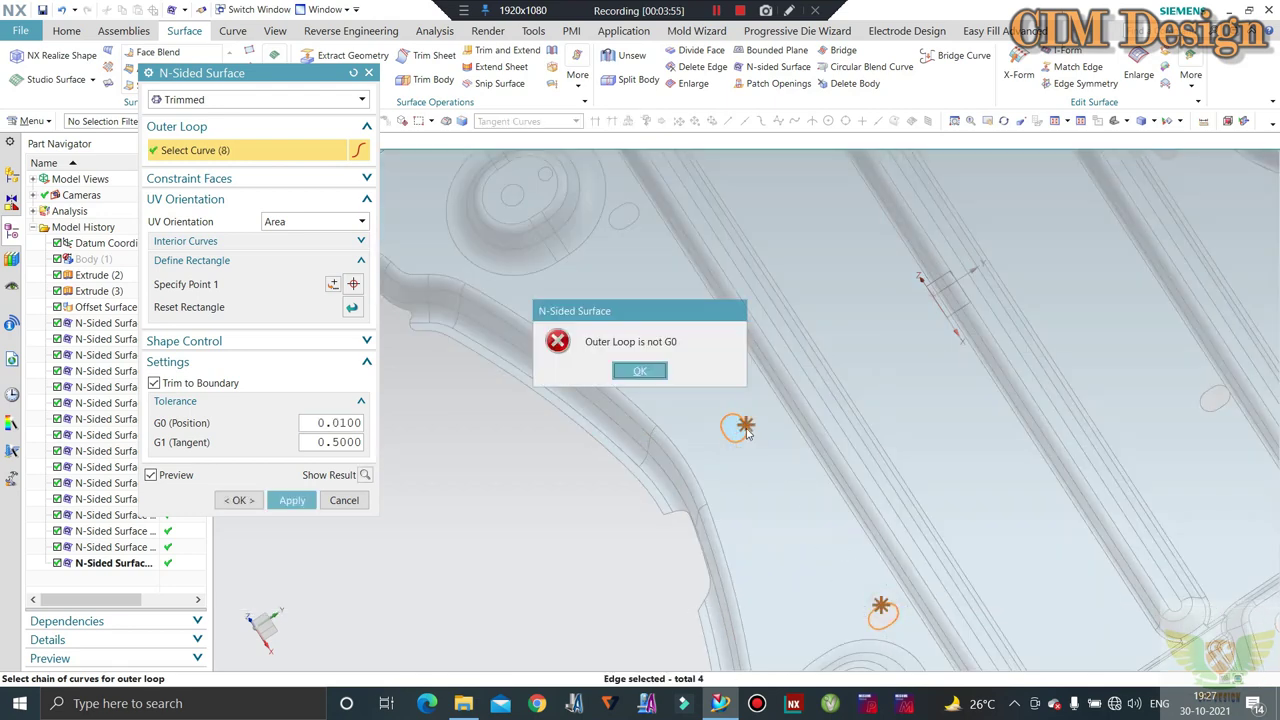
click(640, 371)
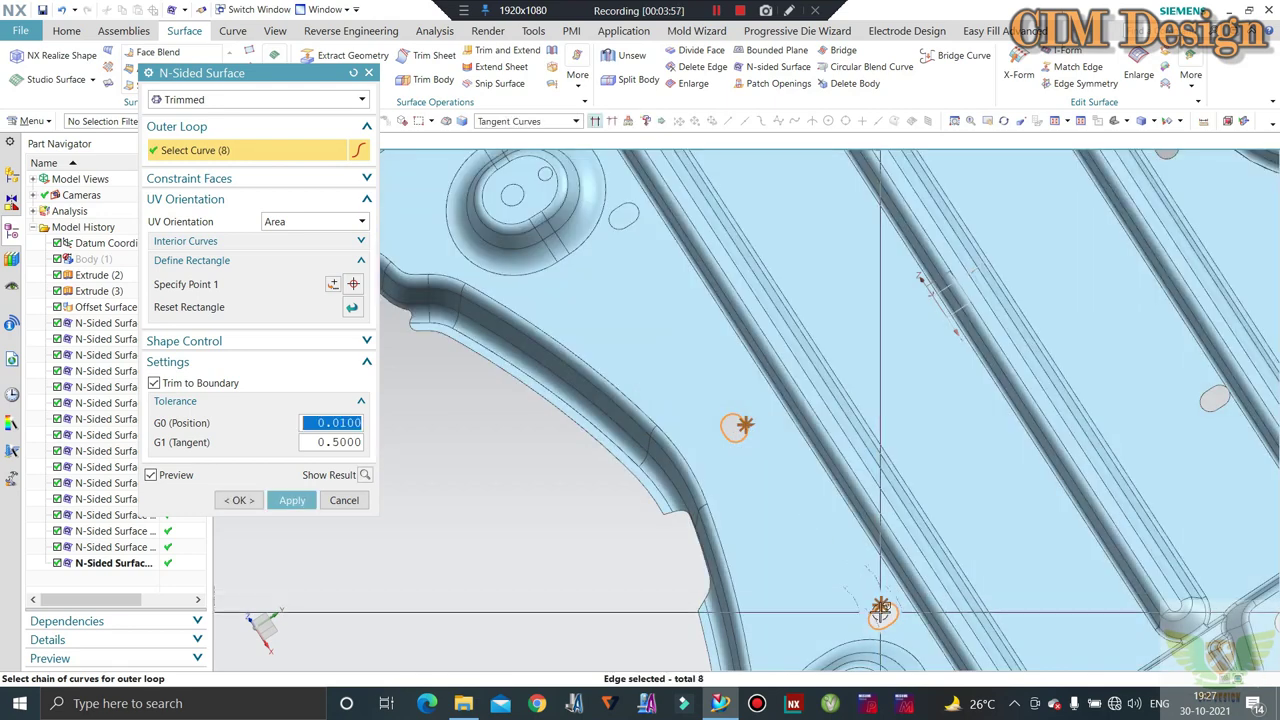
shift+click(886, 610)
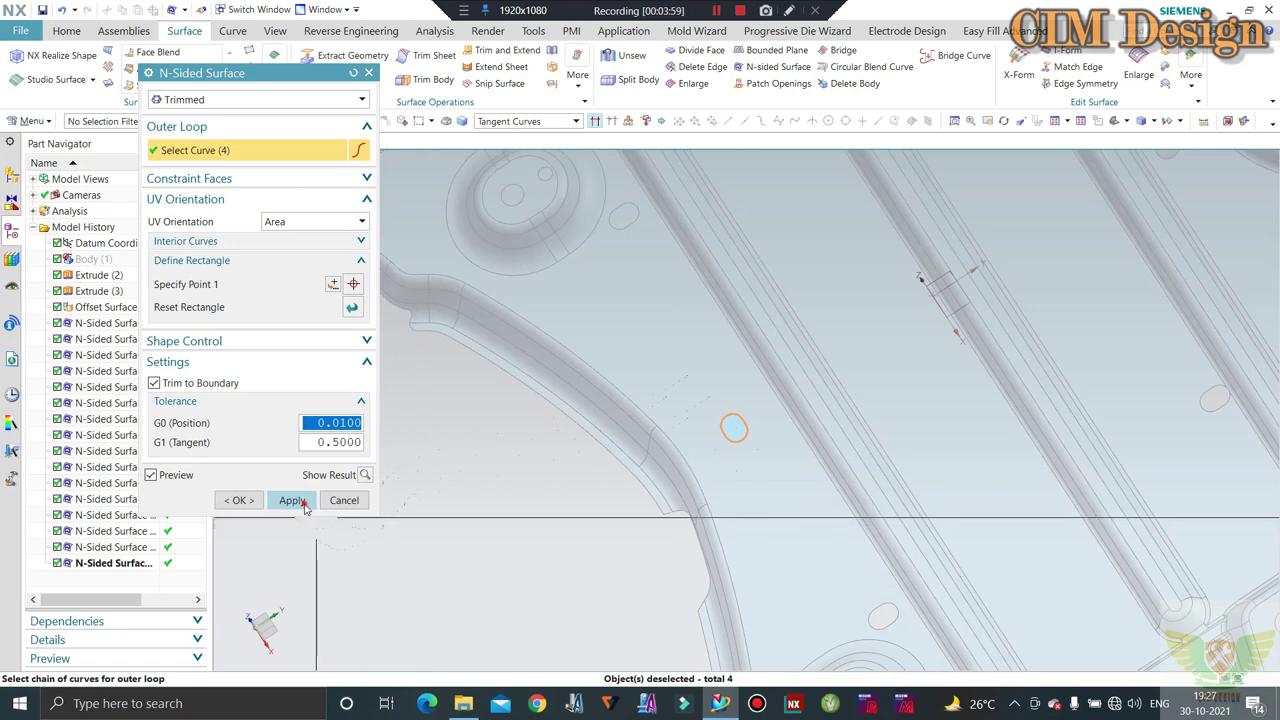
click(291, 500)
Orbit the panel to check for remaining holes, then close the N-sided fill tool
scroll(500, 363, down, 5)
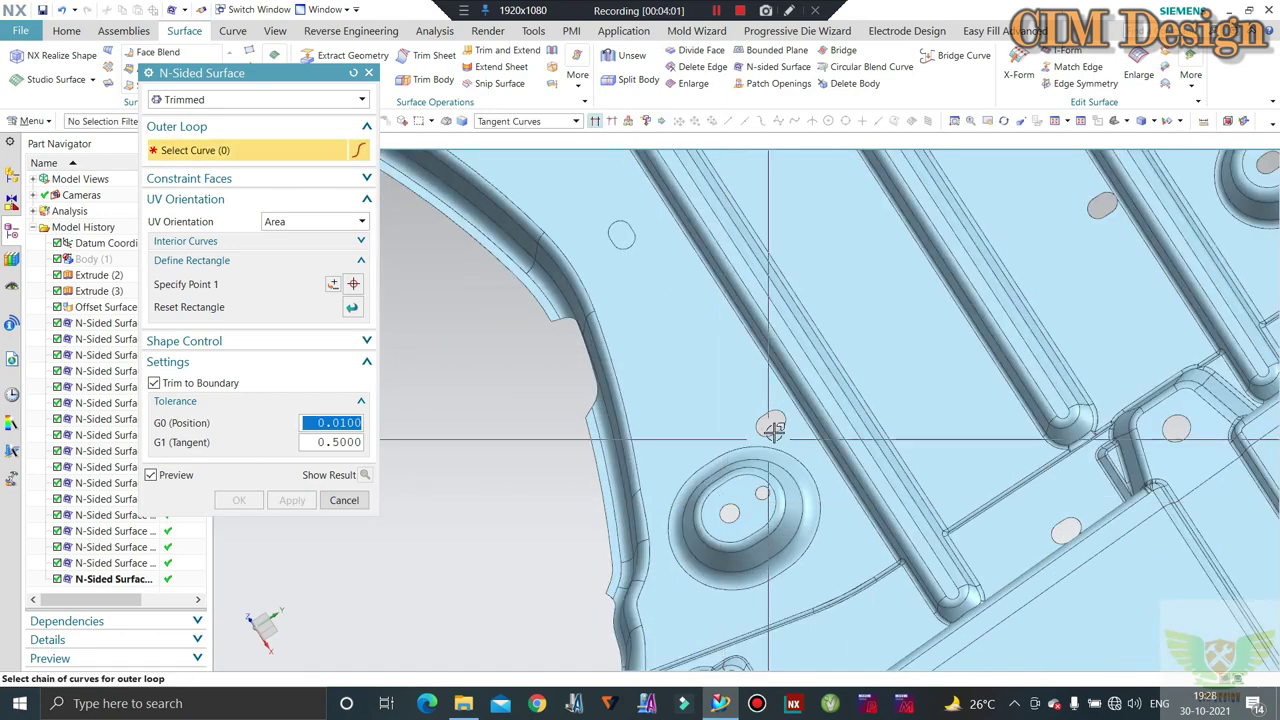
middle_drag(727, 487, 541, 161)
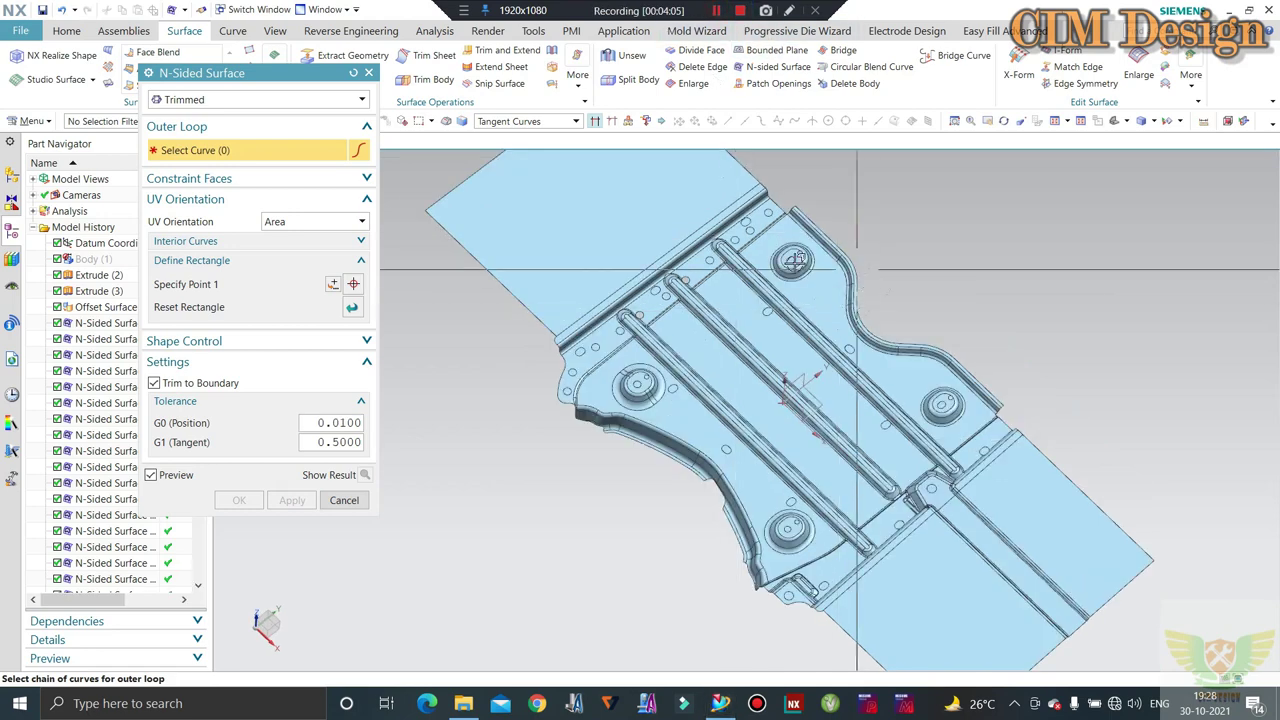
scroll(691, 300, up, 2)
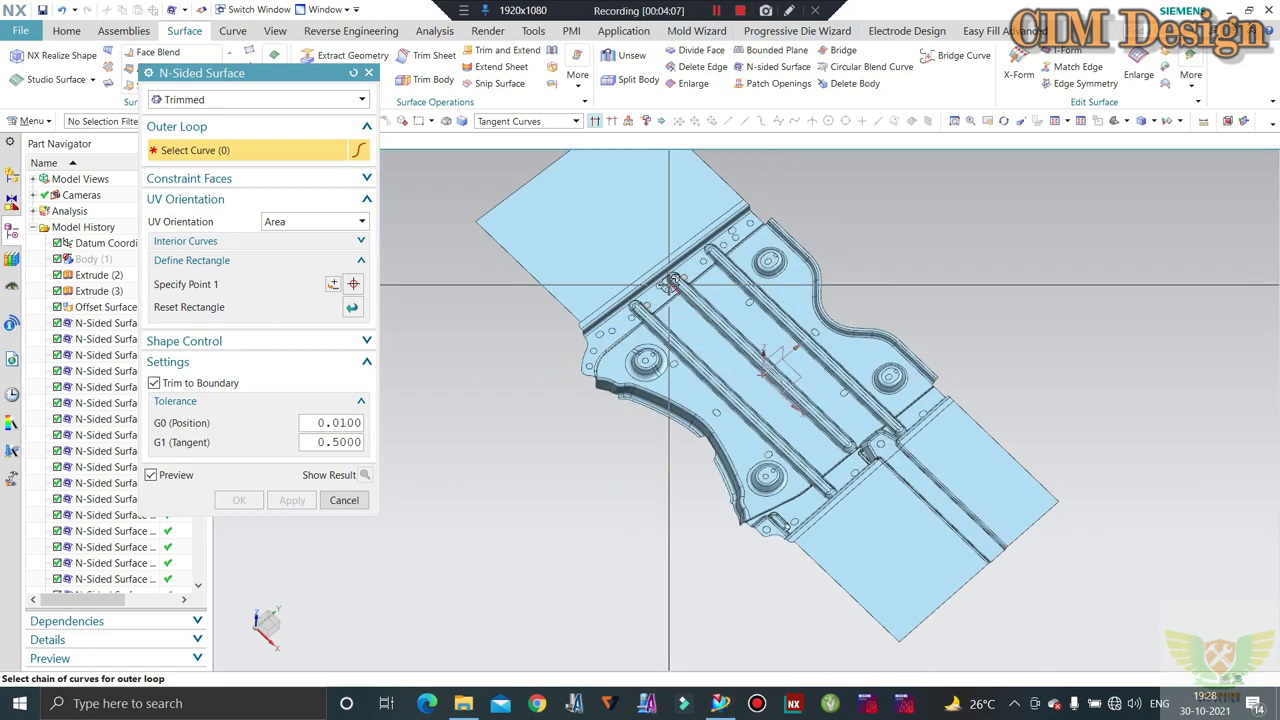
scroll(680, 303, up, 1)
scroll(660, 308, up, 1)
scroll(638, 313, up, 1)
scroll(638, 313, up, 1)
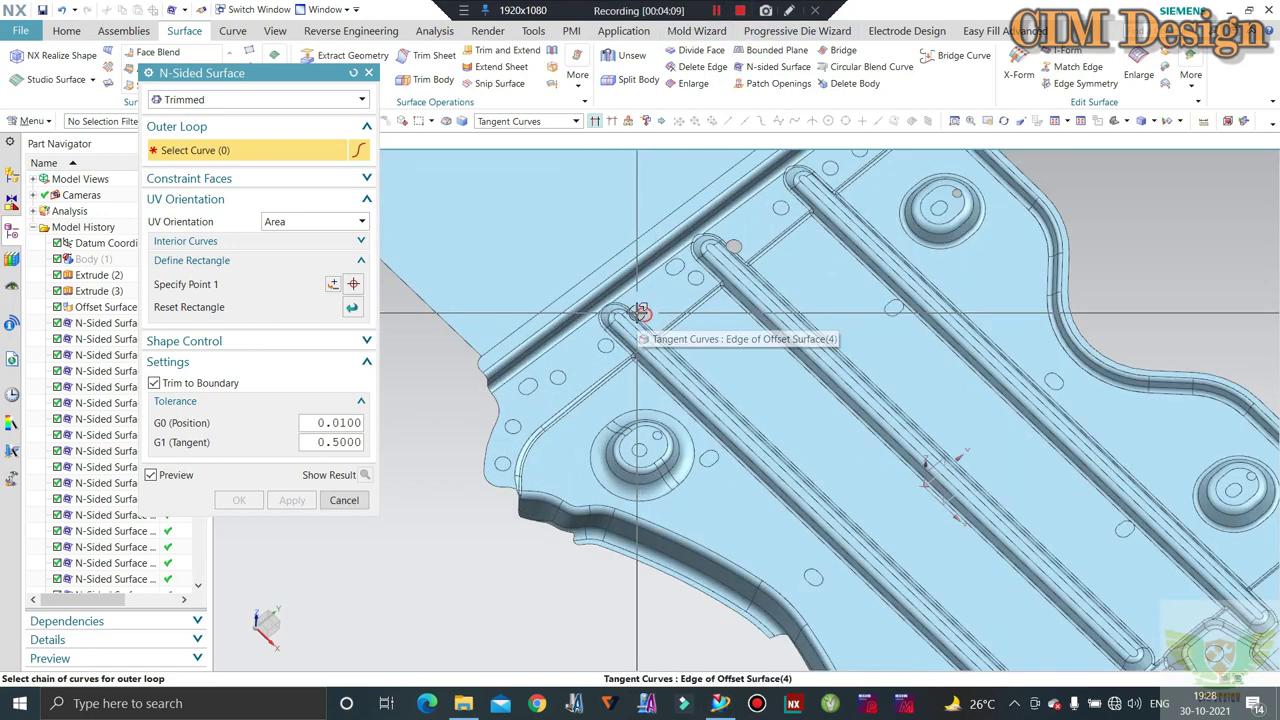
scroll(650, 318, up, 1)
scroll(705, 298, up, 1)
scroll(713, 293, down, 2)
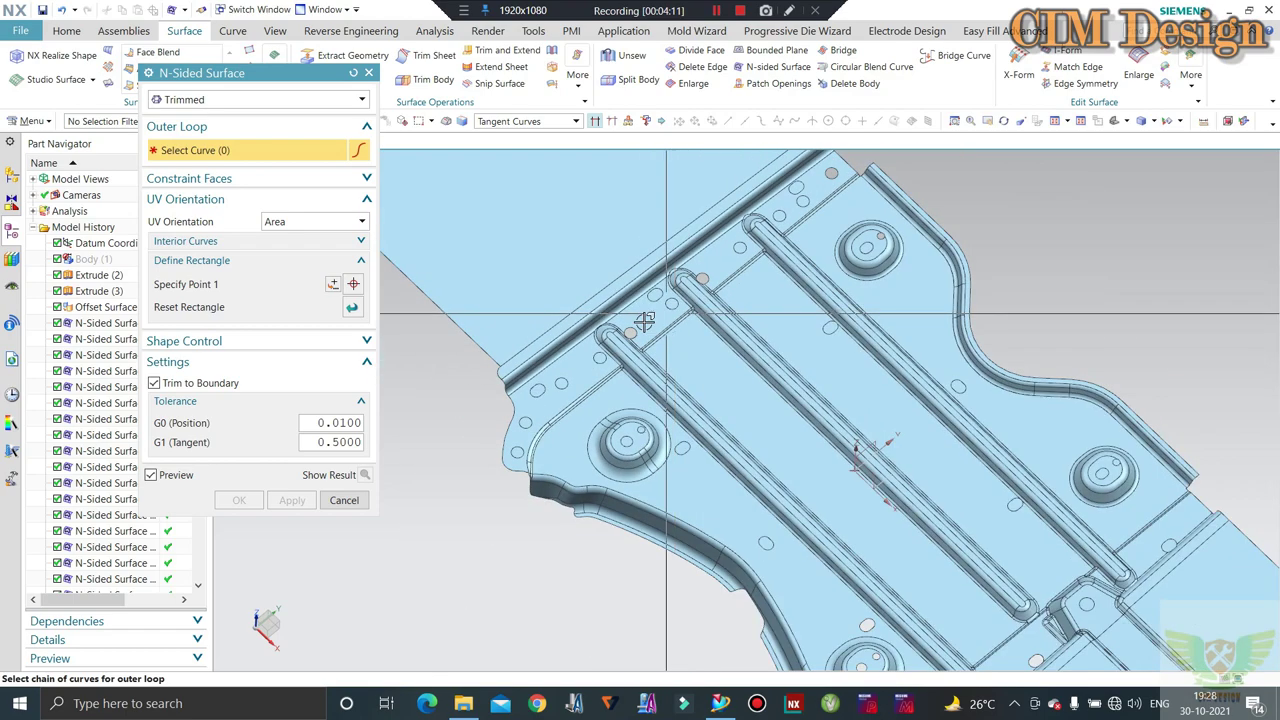
scroll(690, 310, down, 2)
middle_drag(690, 310, 668, 330)
scroll(668, 330, up, 2)
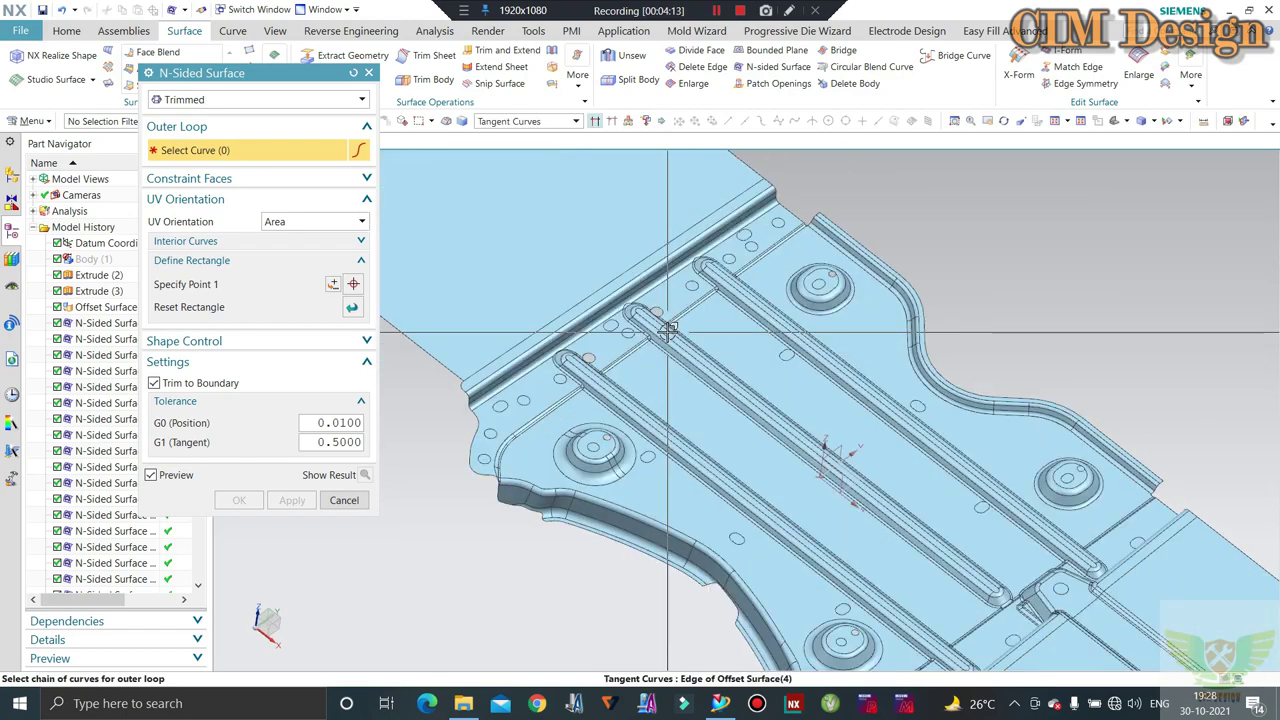
scroll(660, 322, down, 3)
scroll(650, 316, up, 2)
scroll(625, 340, up, 3)
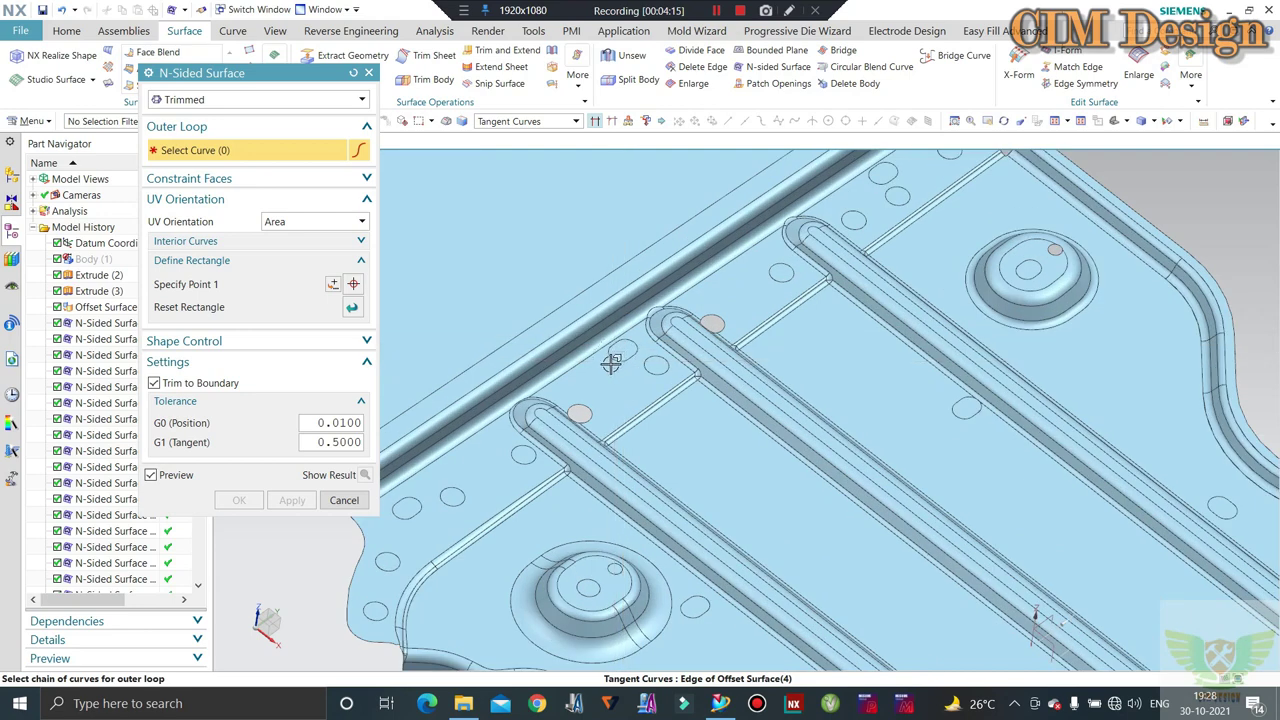
middle_drag(608, 360, 600, 366)
scroll(600, 366, up, 3)
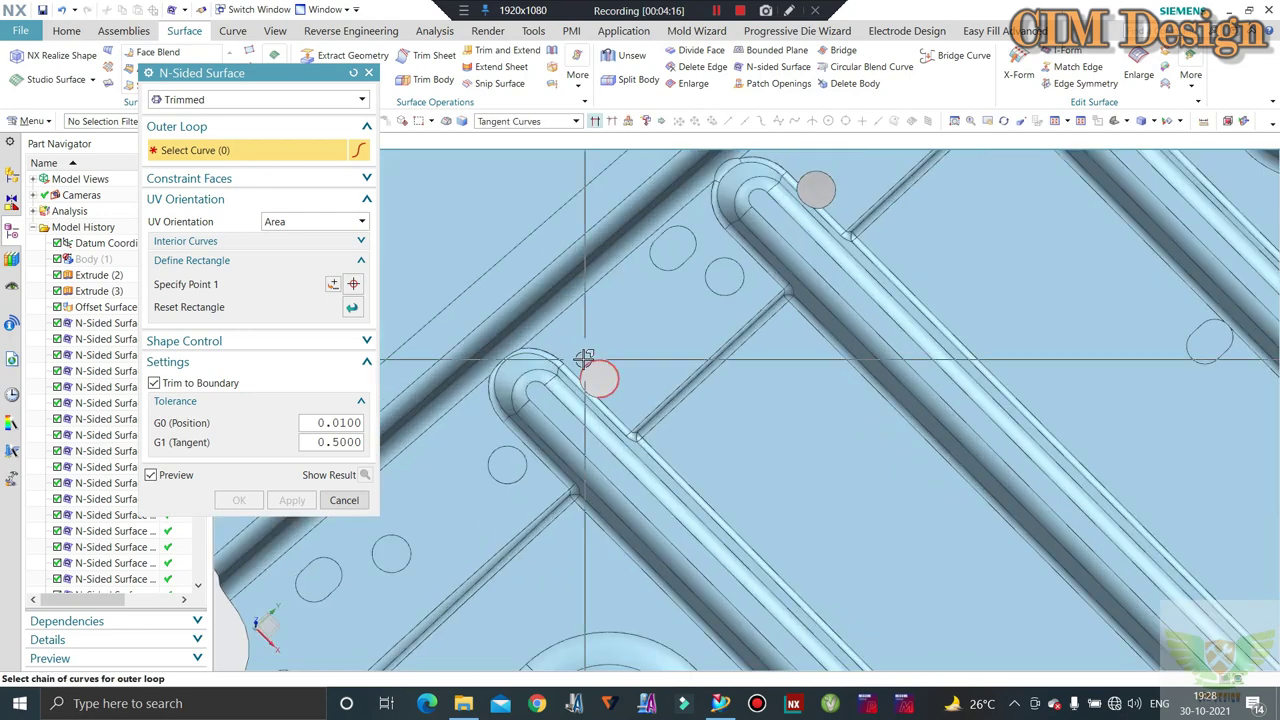
click(343, 500)
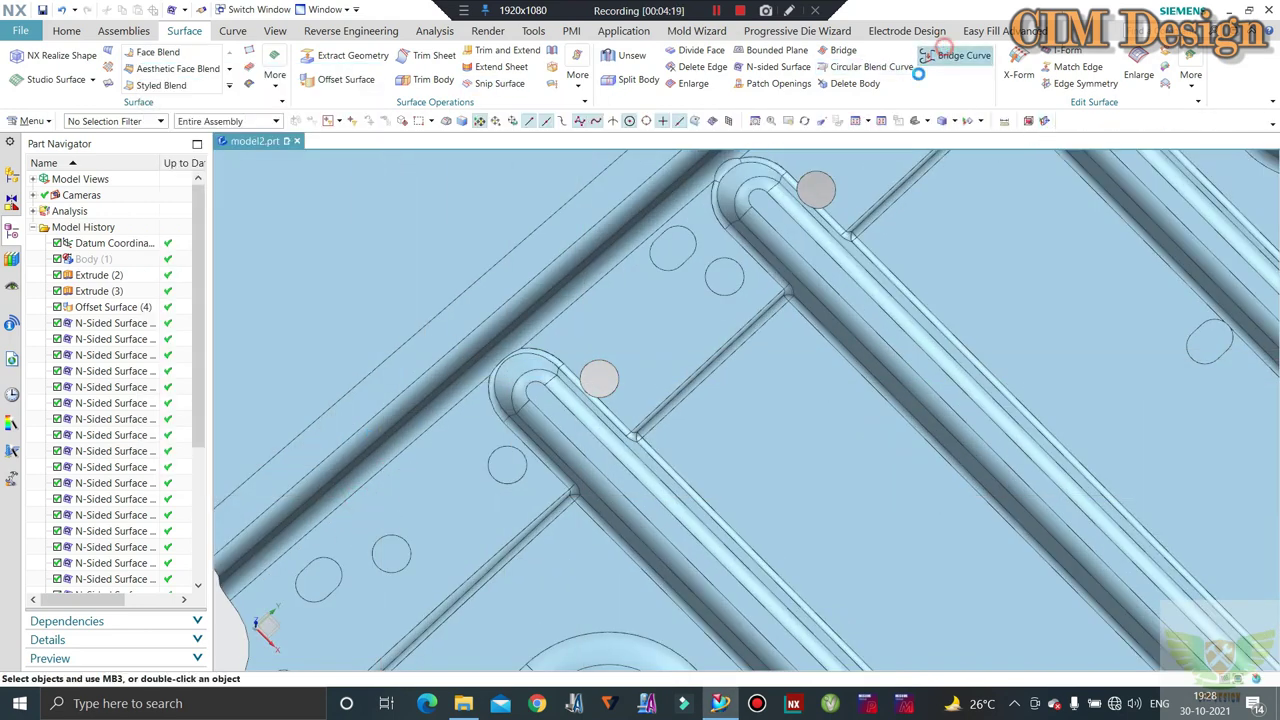
Create a bridge curve spanning the circular hole between two tube edges
scroll(556, 372, up, 3)
scroll(562, 356, up, 3)
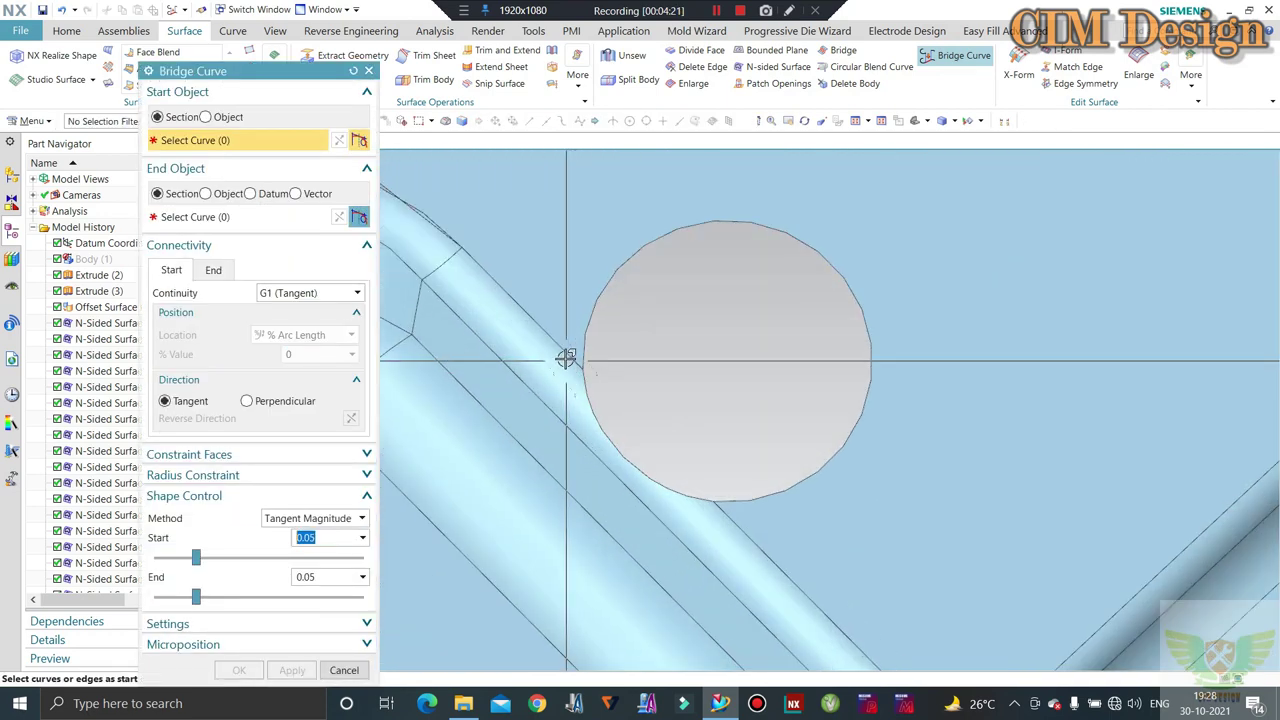
click(220, 218)
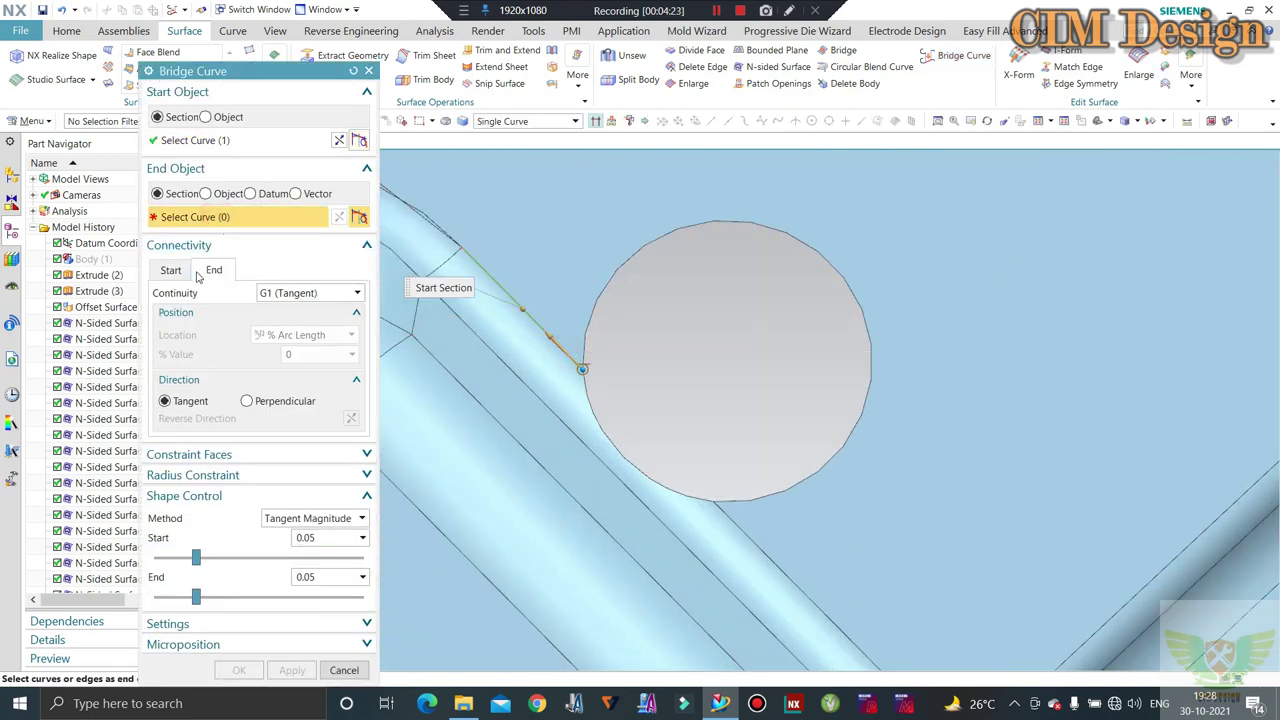
click(728, 510)
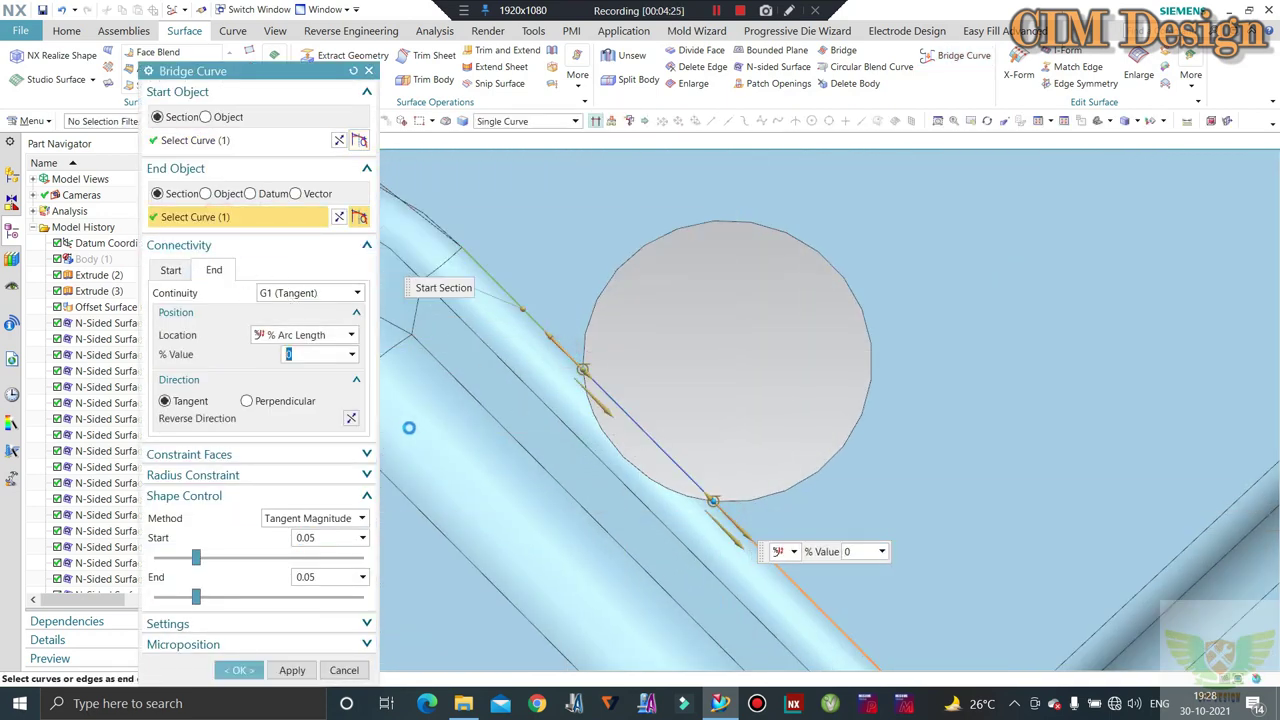
click(240, 670)
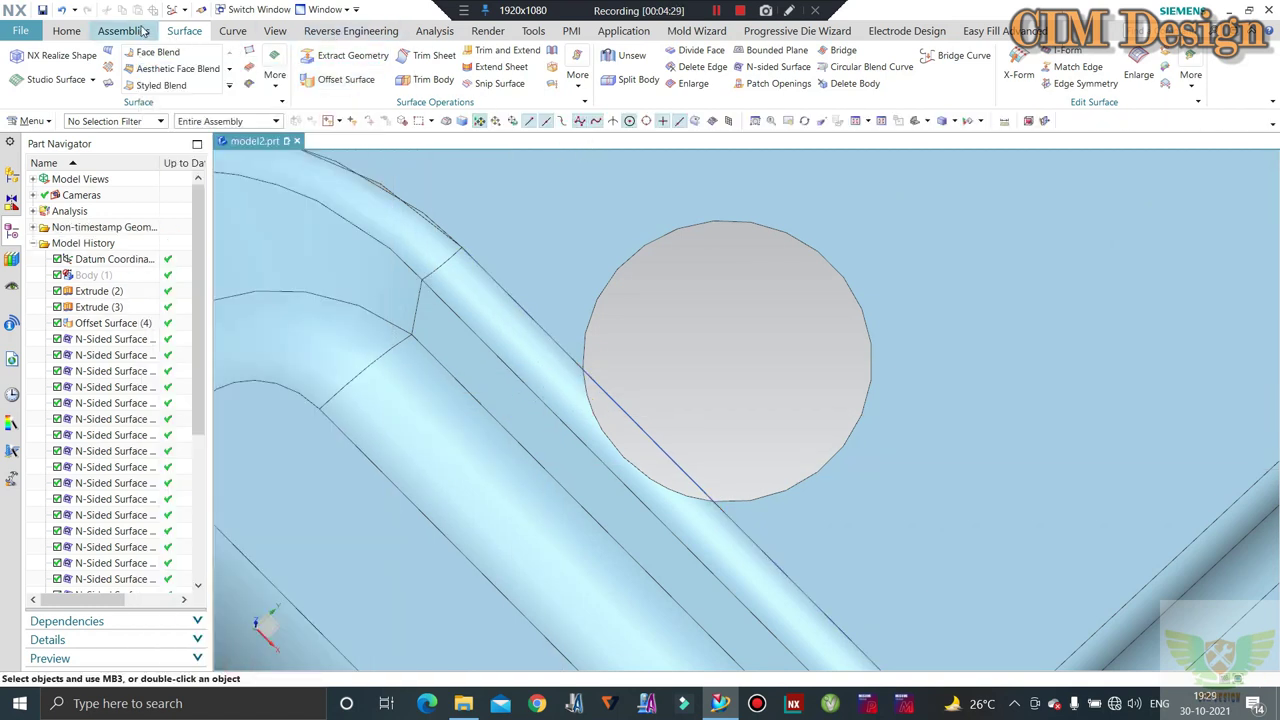
click(223, 33)
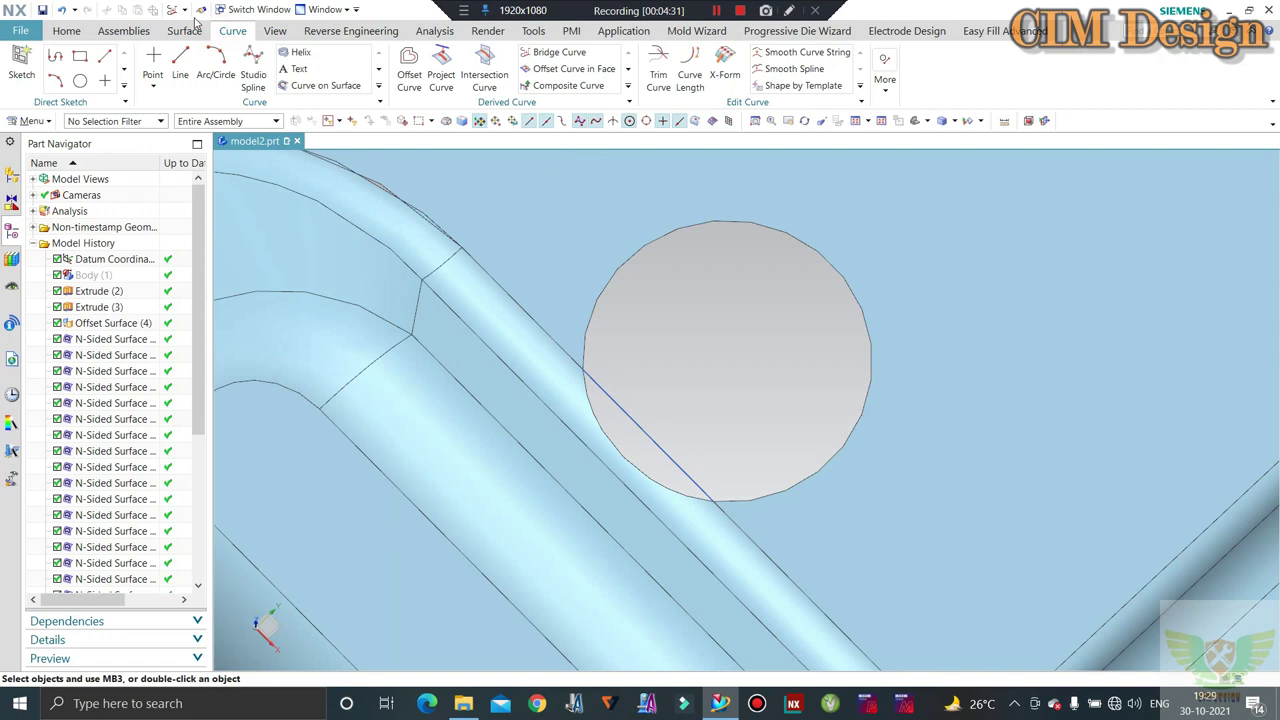
click(166, 34)
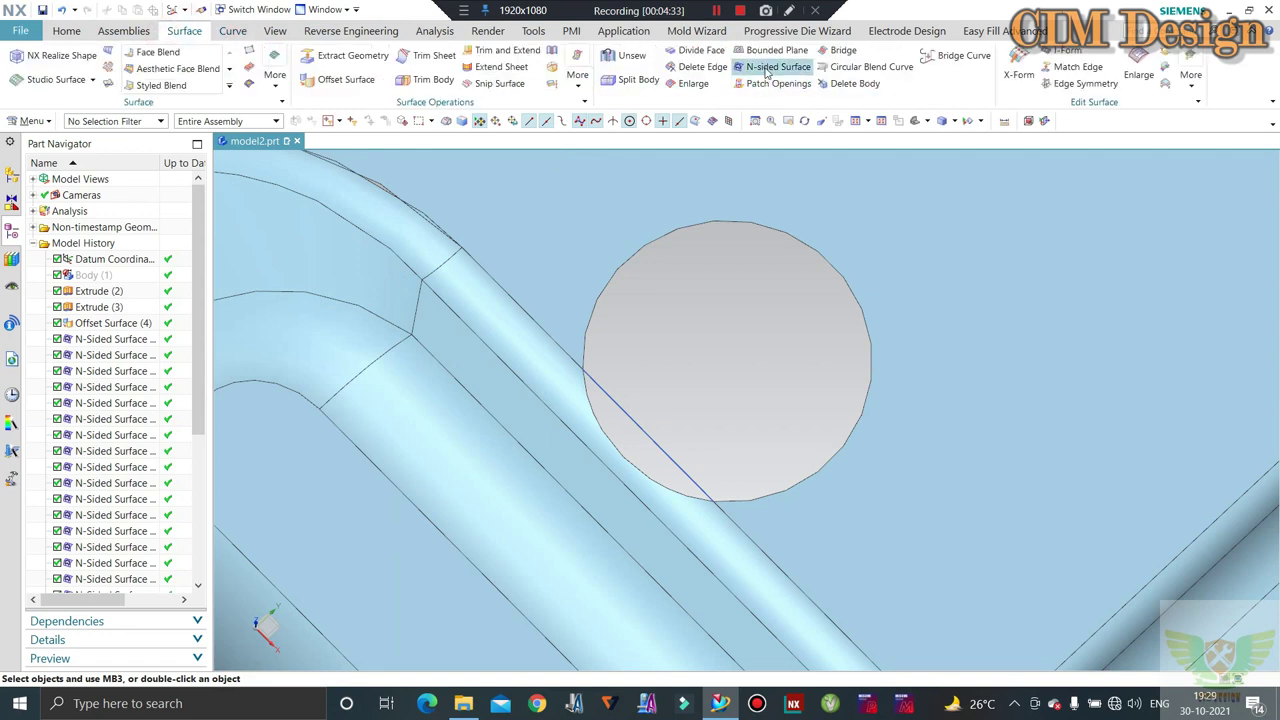
Fill the circle's boundary with an N-sided surface and close the tool
click(634, 422)
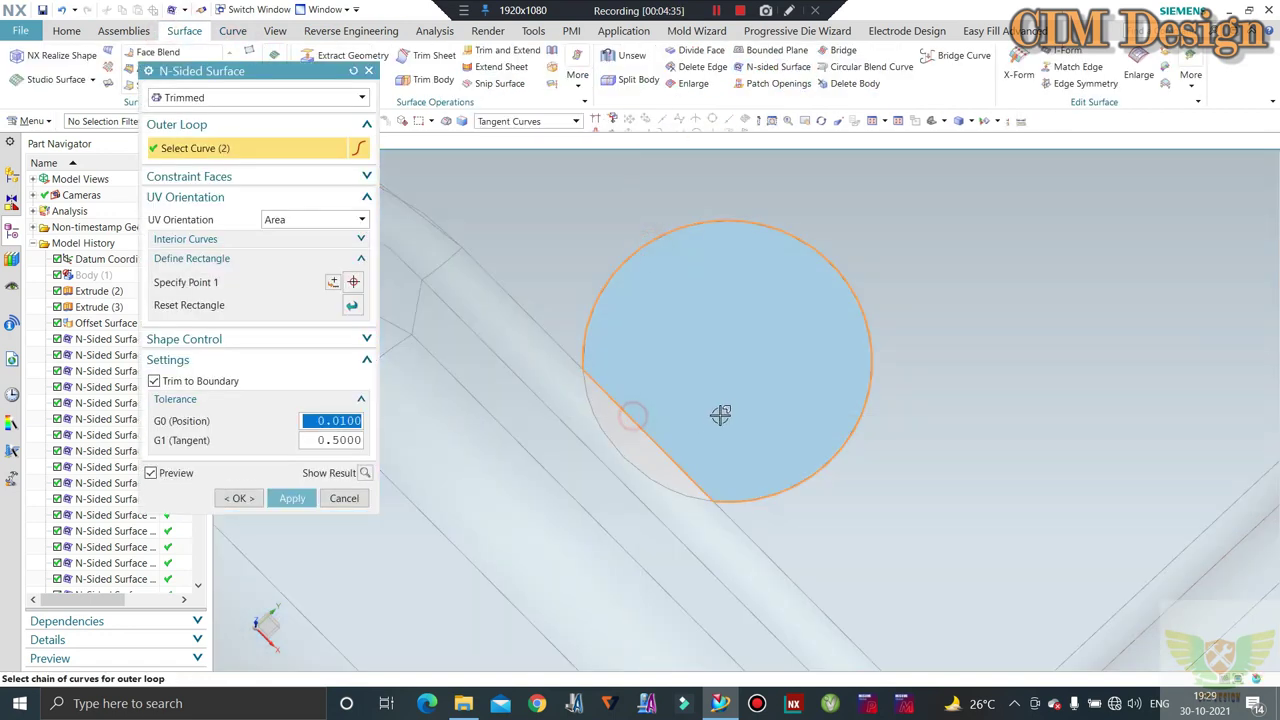
click(243, 498)
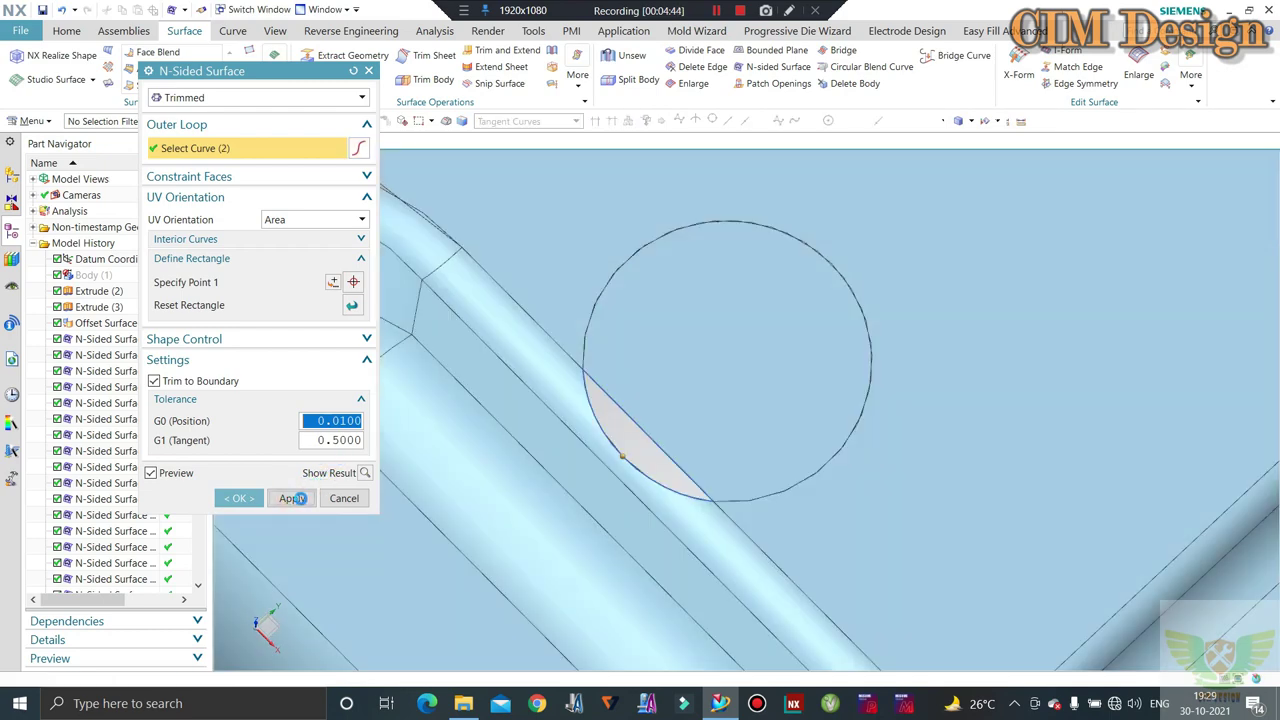
scroll(582, 428, down, 2)
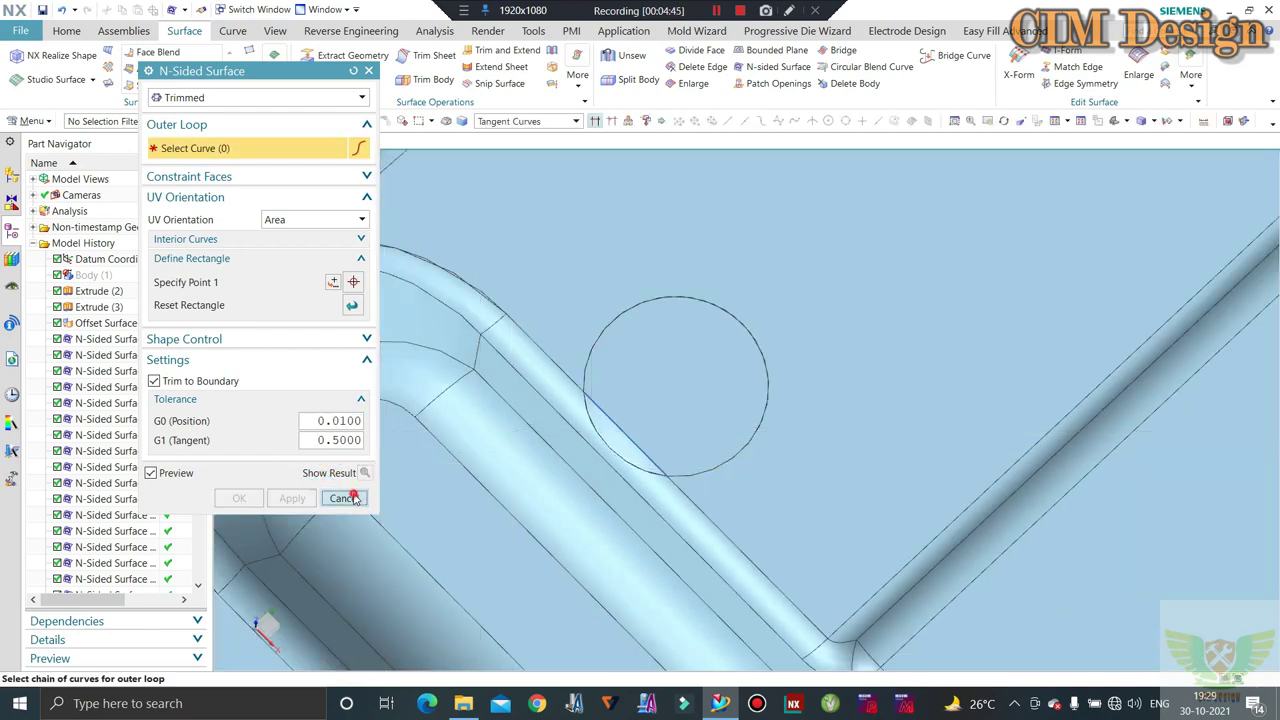
click(352, 498)
mouse_move(517, 360)
middle_down()
mouse_move(583, 380)
mouse_move(584, 416)
middle_up()
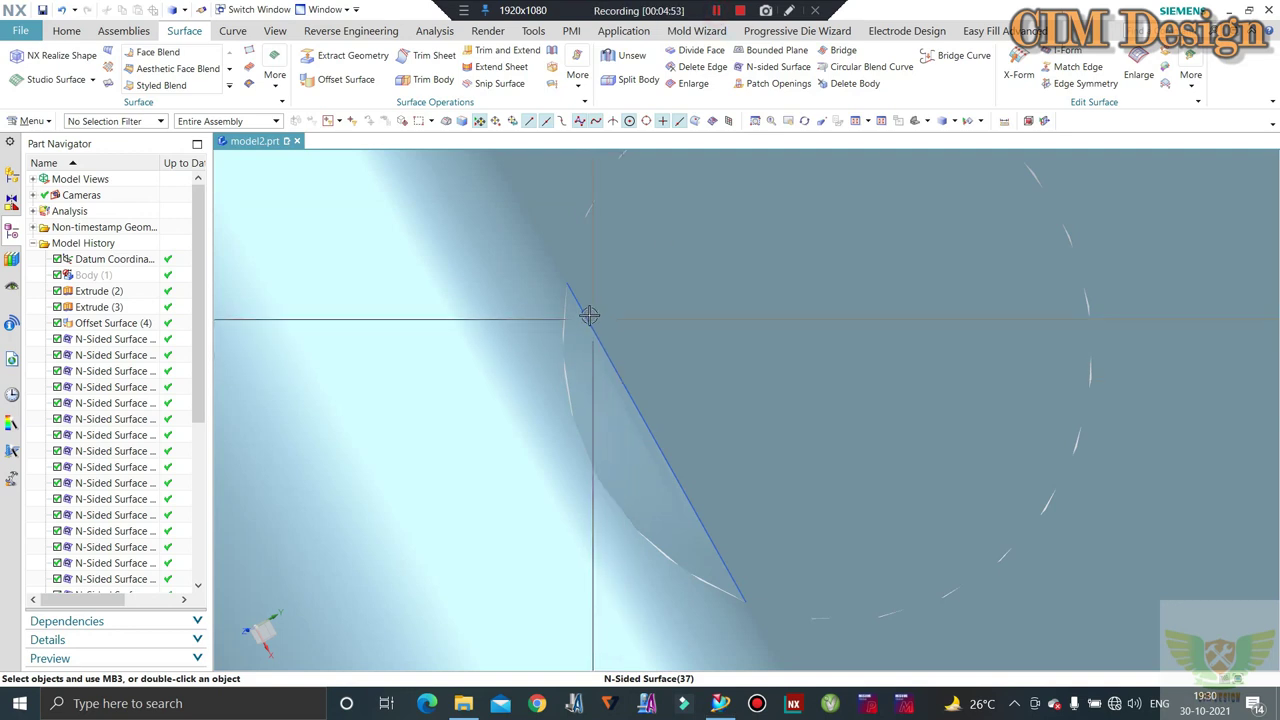
Hide the face over the hole and delete the leftover sliver face
right_click(634, 280)
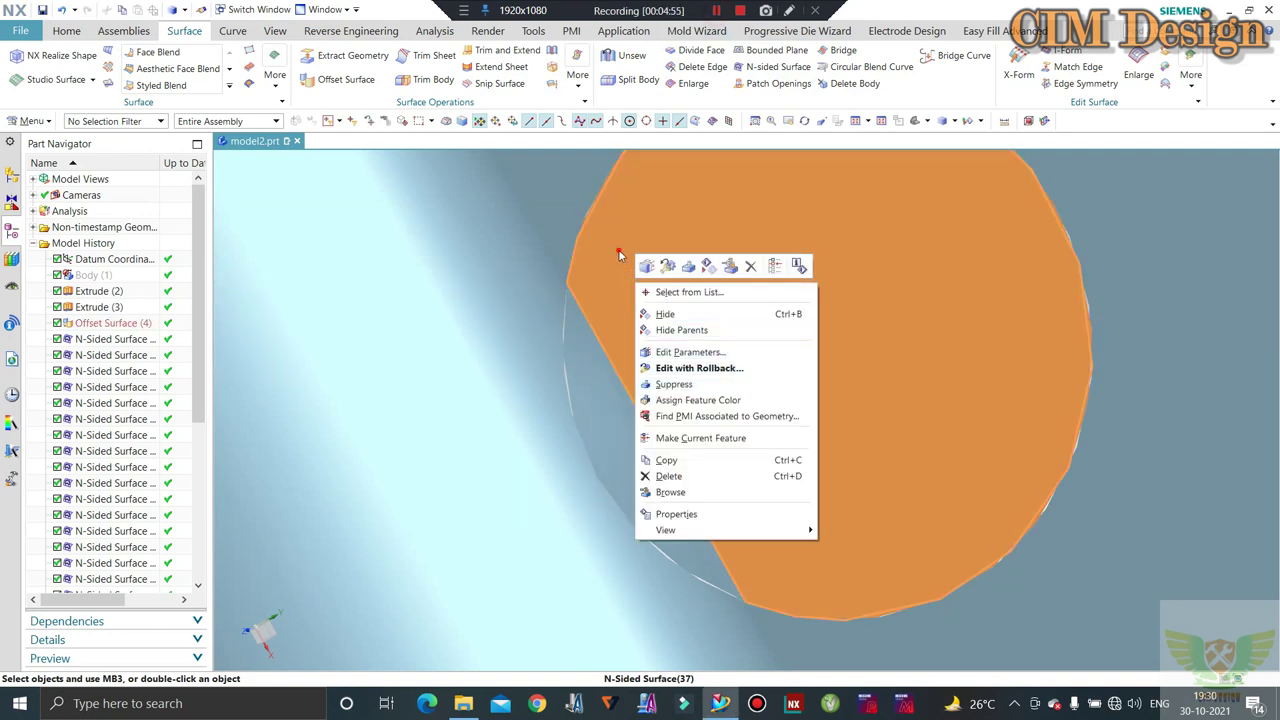
click(665, 313)
right_click(664, 254)
click(718, 343)
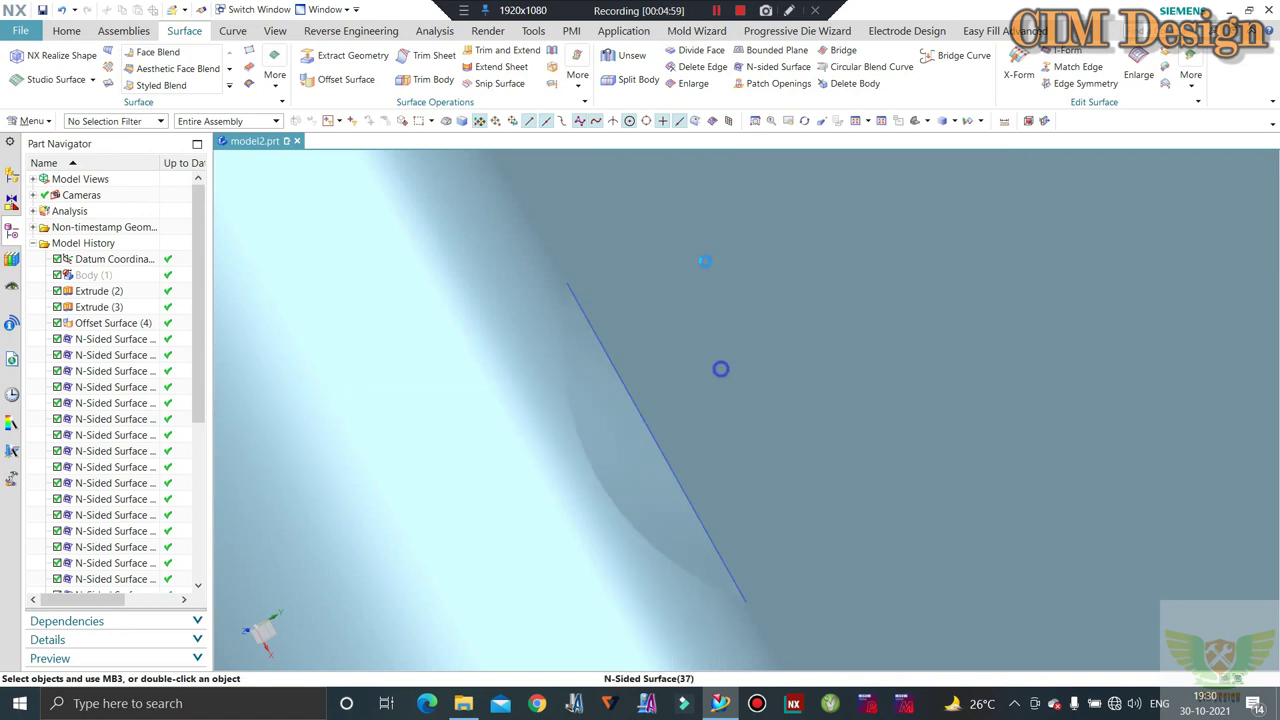
right_click(626, 465)
click(652, 405)
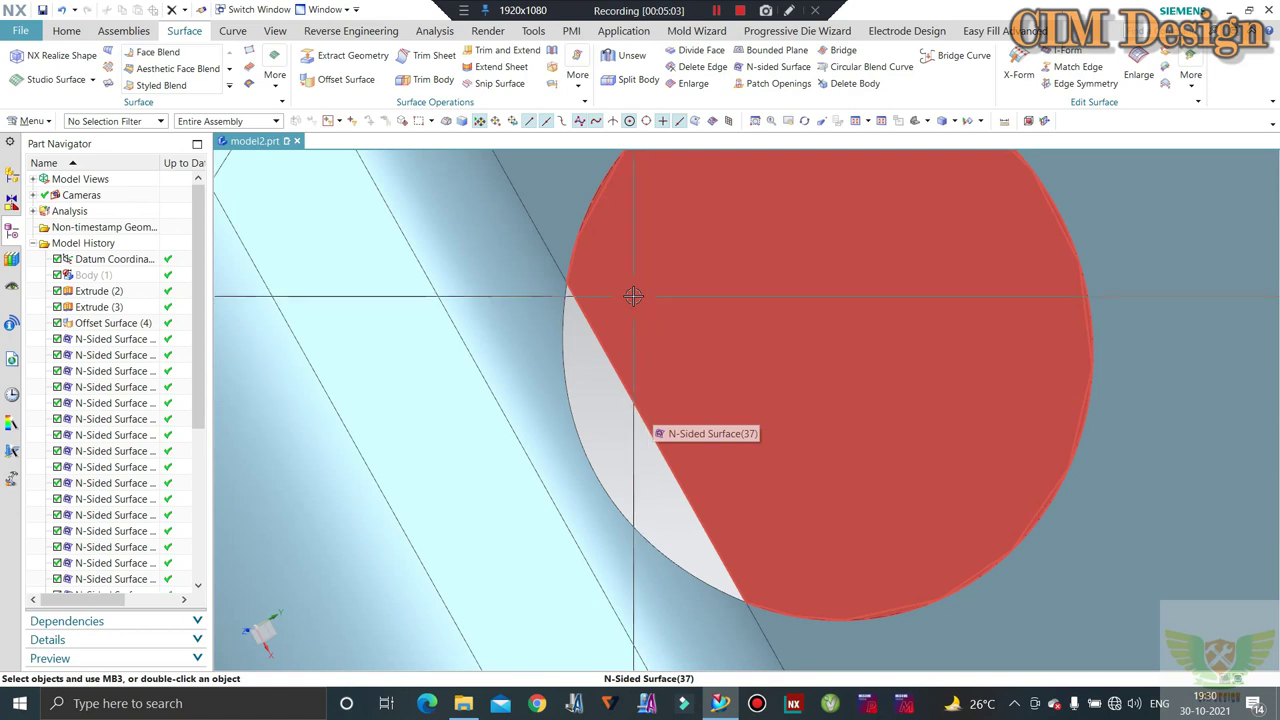
Remove the hole's left arc edge with Delete Edge
click(703, 67)
click(598, 488)
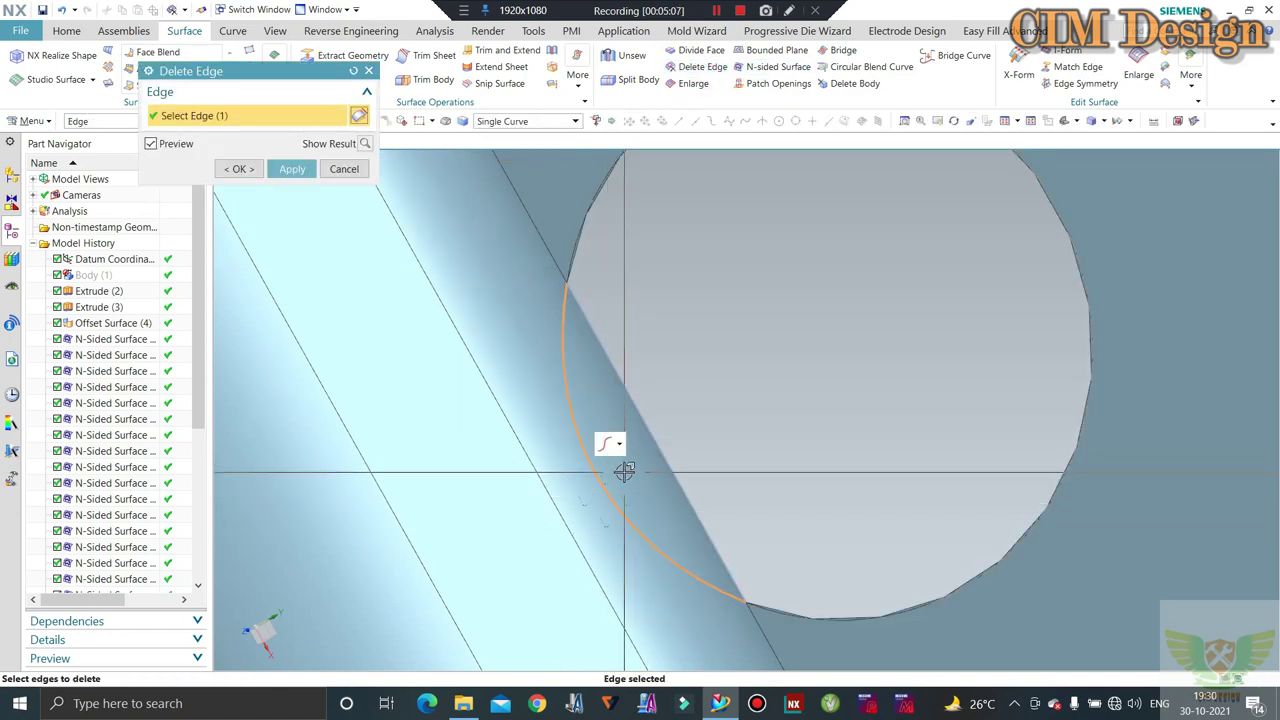
middle_click(624, 470)
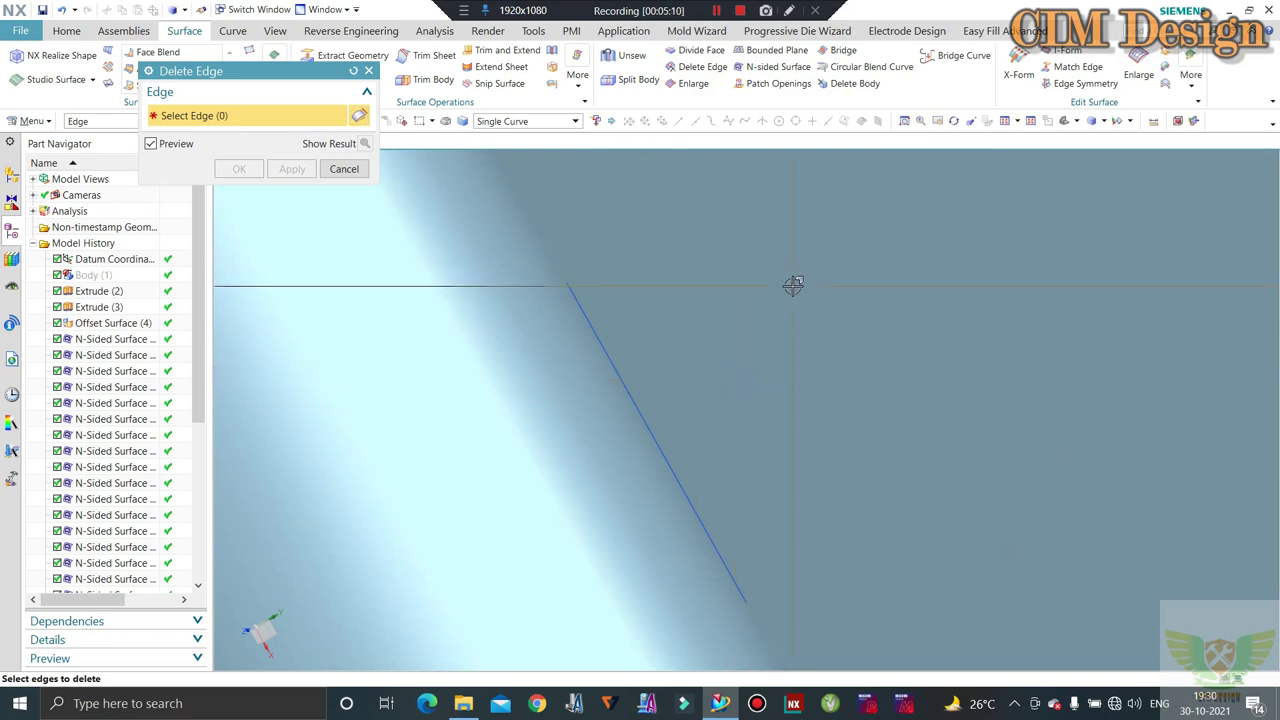
click(346, 170)
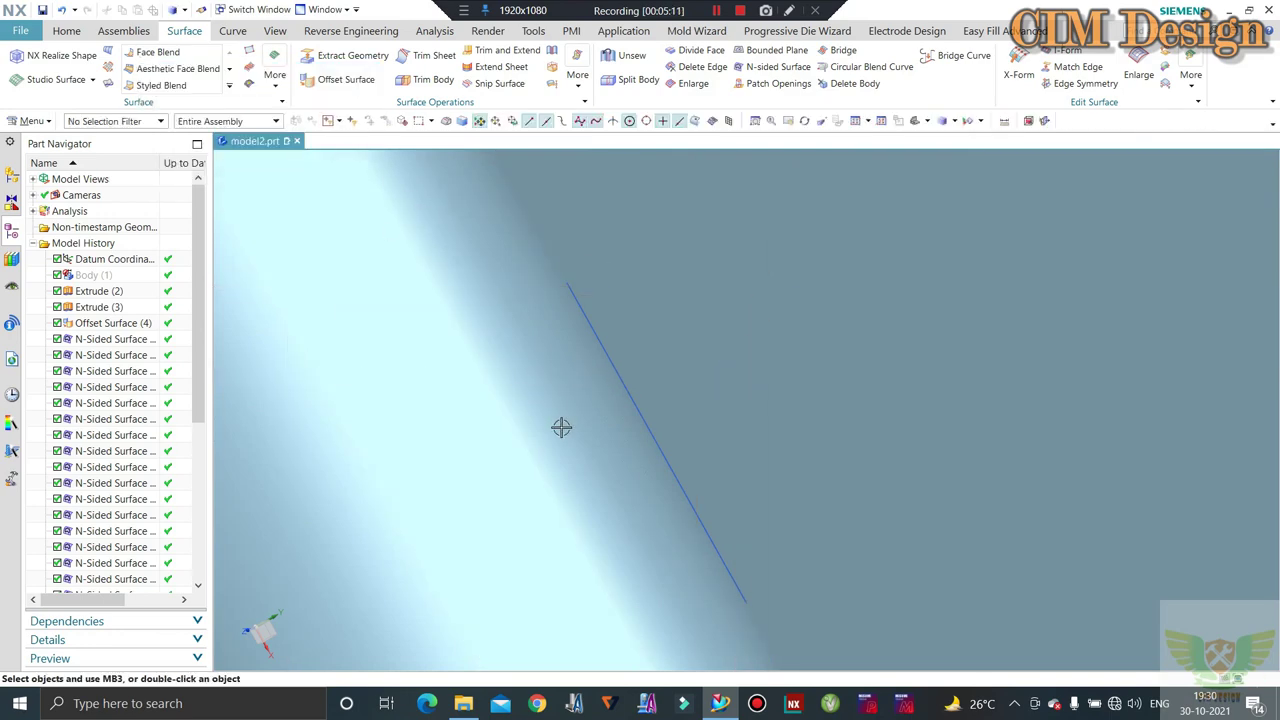
scroll(550, 350, down, 2)
Bridge the tube edge above the hole to below it, then pick the hole's left arc for deletion
scroll(566, 425, down, 2)
scroll(590, 405, down, 2)
scroll(598, 396, down, 5)
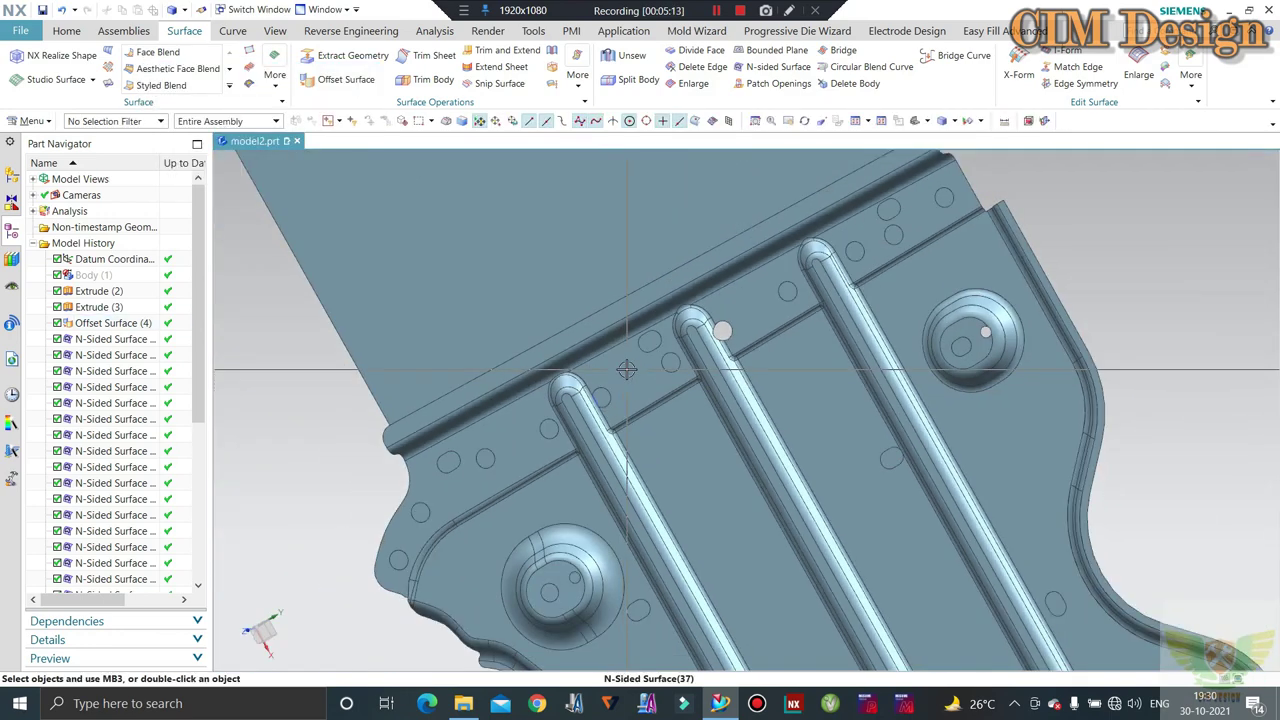
middle_drag(634, 331, 651, 337)
scroll(751, 332, up, 5)
scroll(674, 349, up, 5)
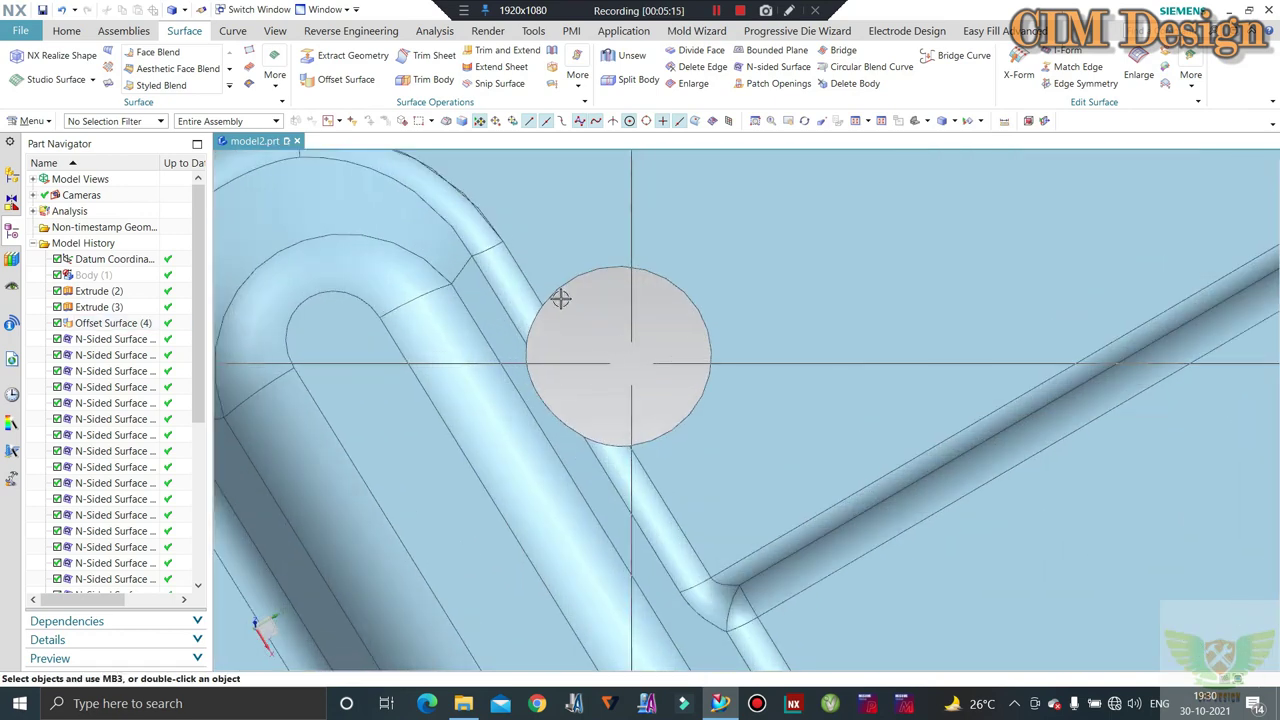
click(950, 56)
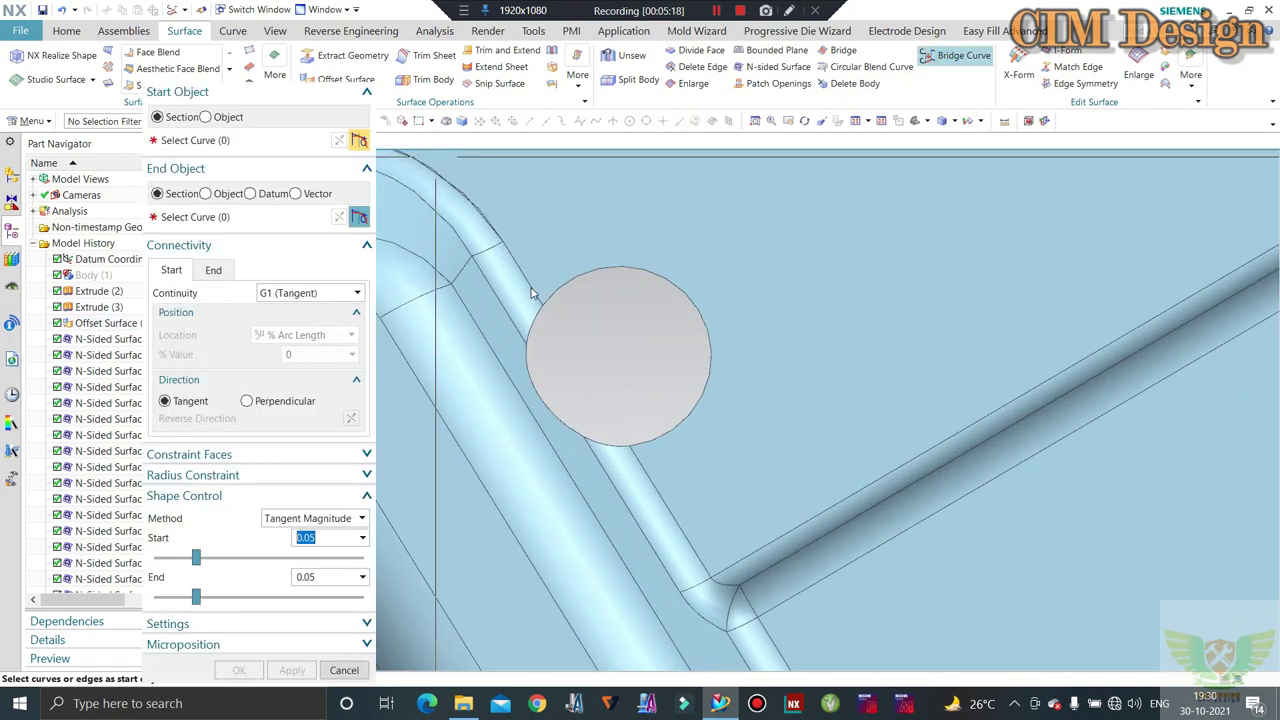
click(537, 299)
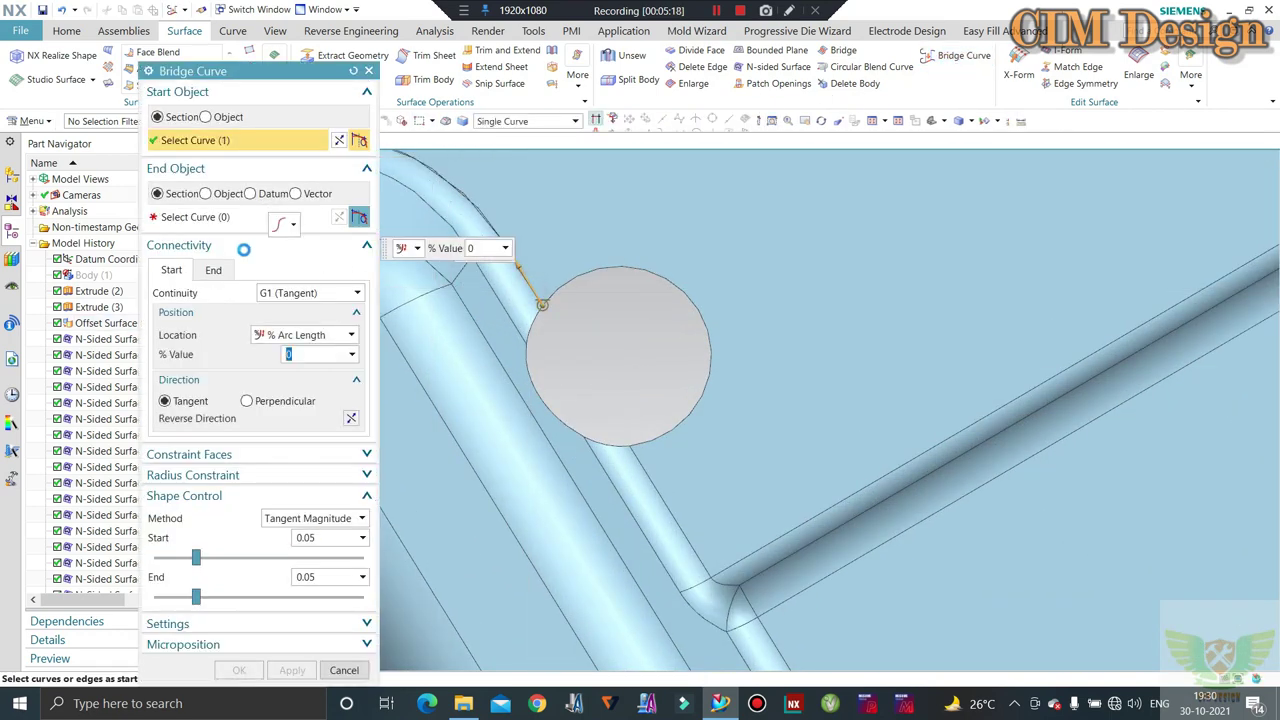
click(640, 457)
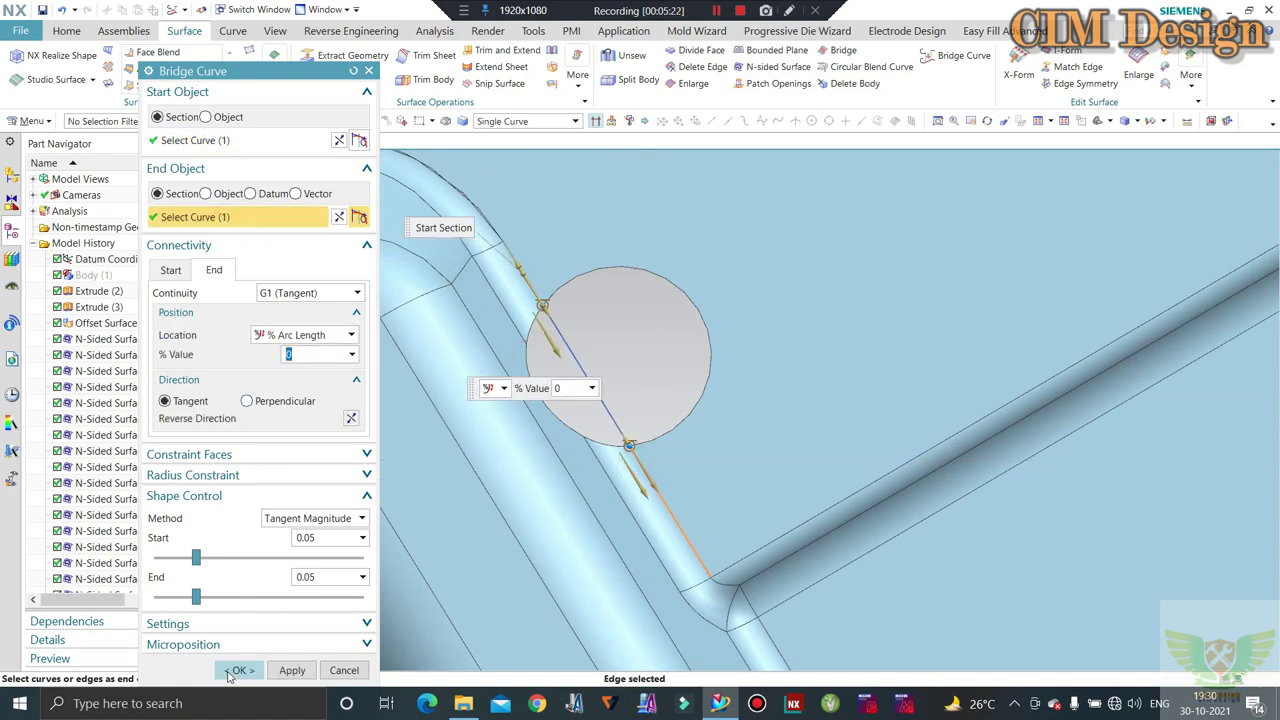
click(238, 670)
click(692, 66)
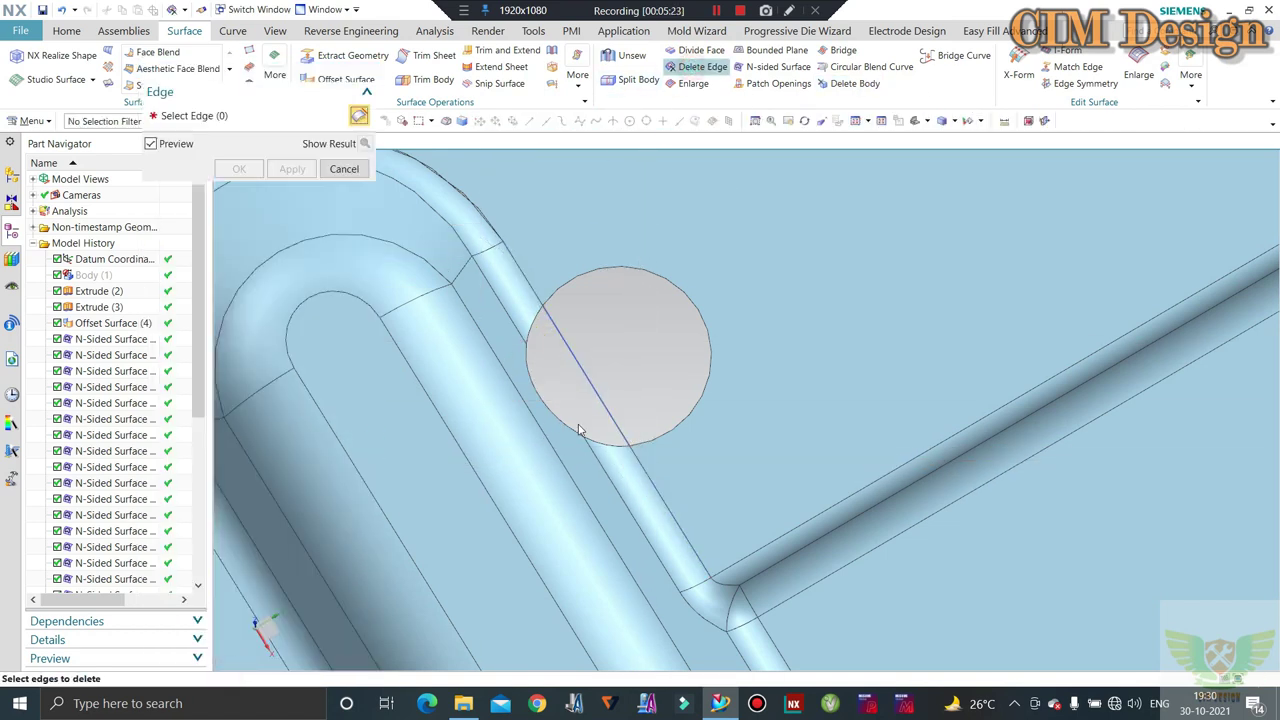
click(535, 345)
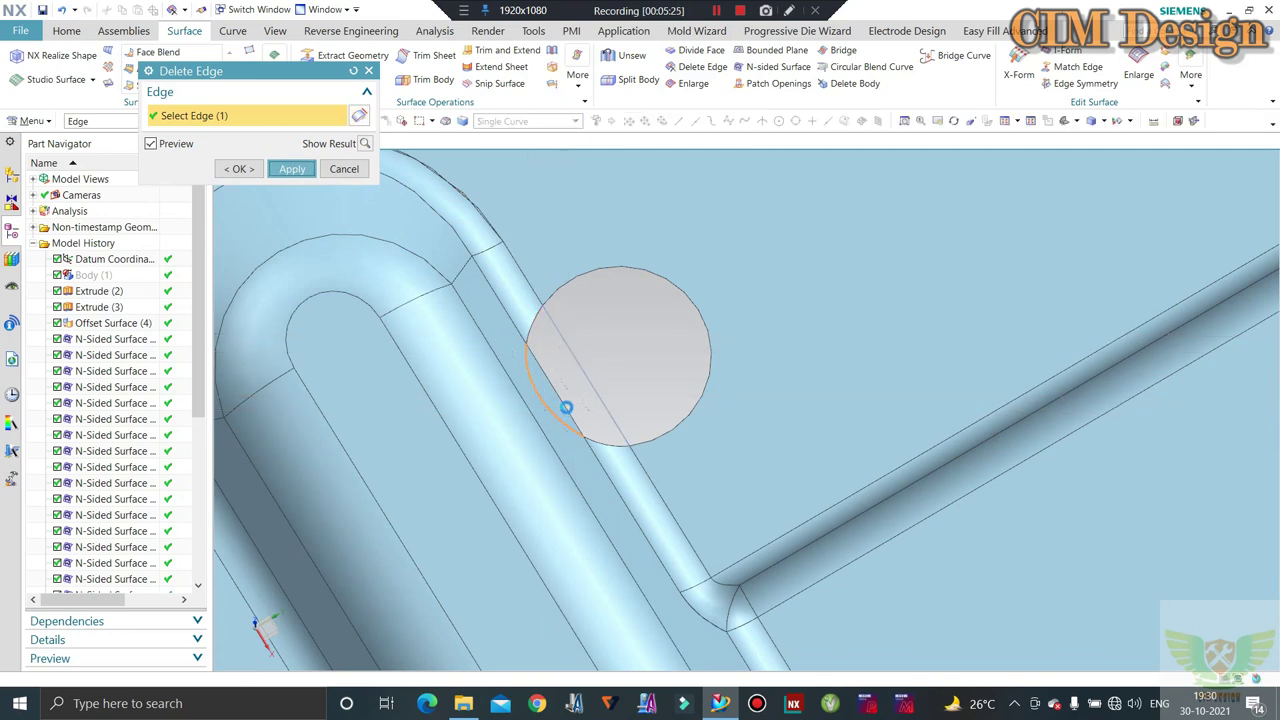
Delete the arc edge and sweep a surface through two sections along two tube-edge guides
middle_click(540, 350)
middle_click(320, 188)
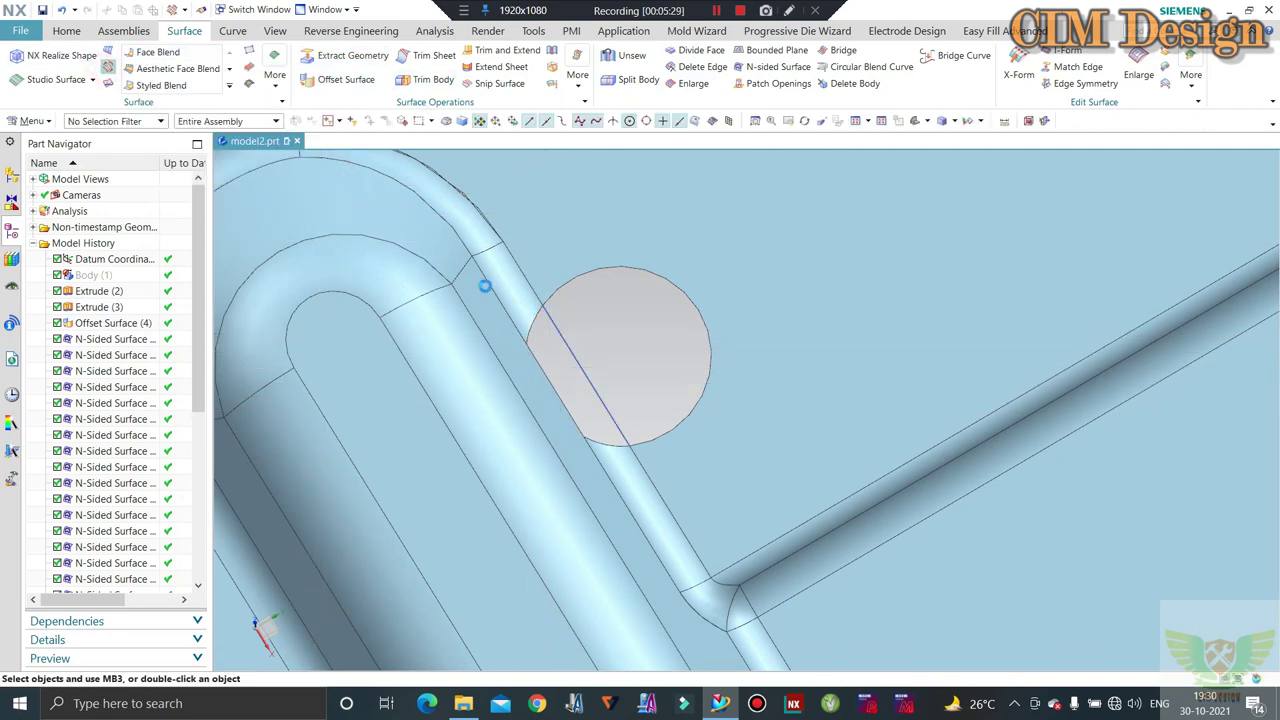
key(ctrl+shift+s)
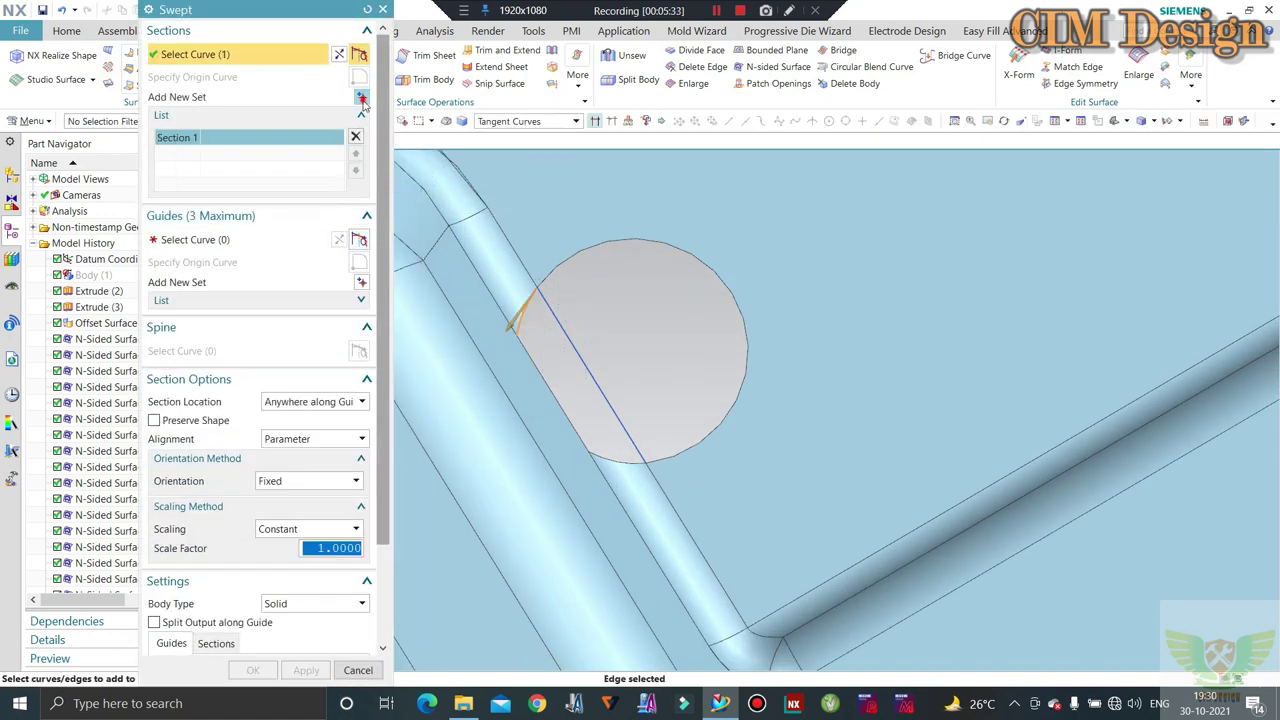
click(362, 98)
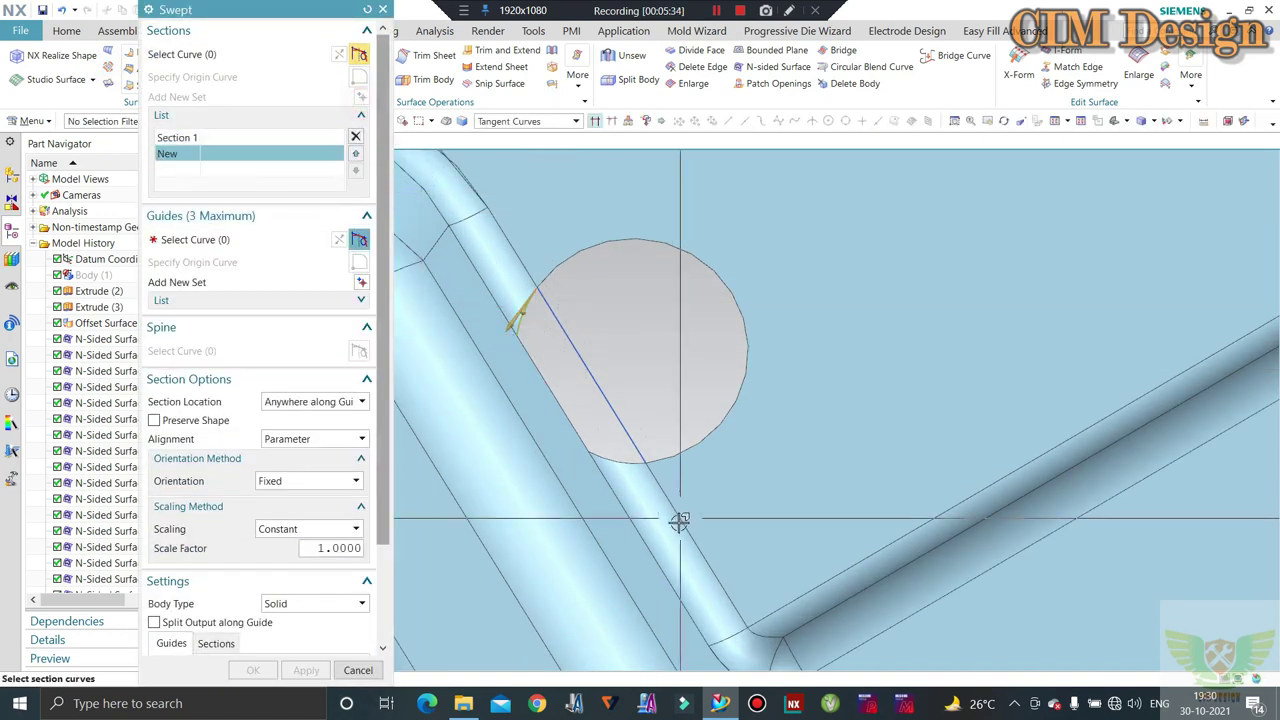
click(240, 243)
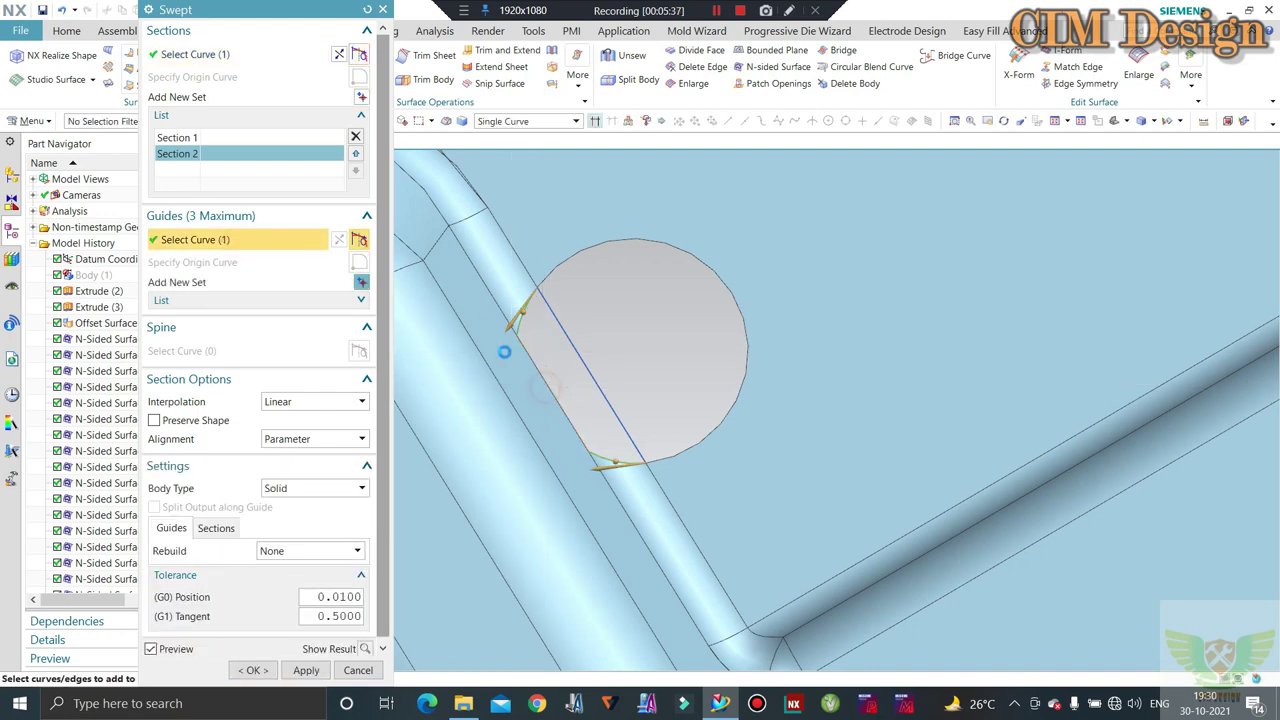
click(505, 348)
click(360, 283)
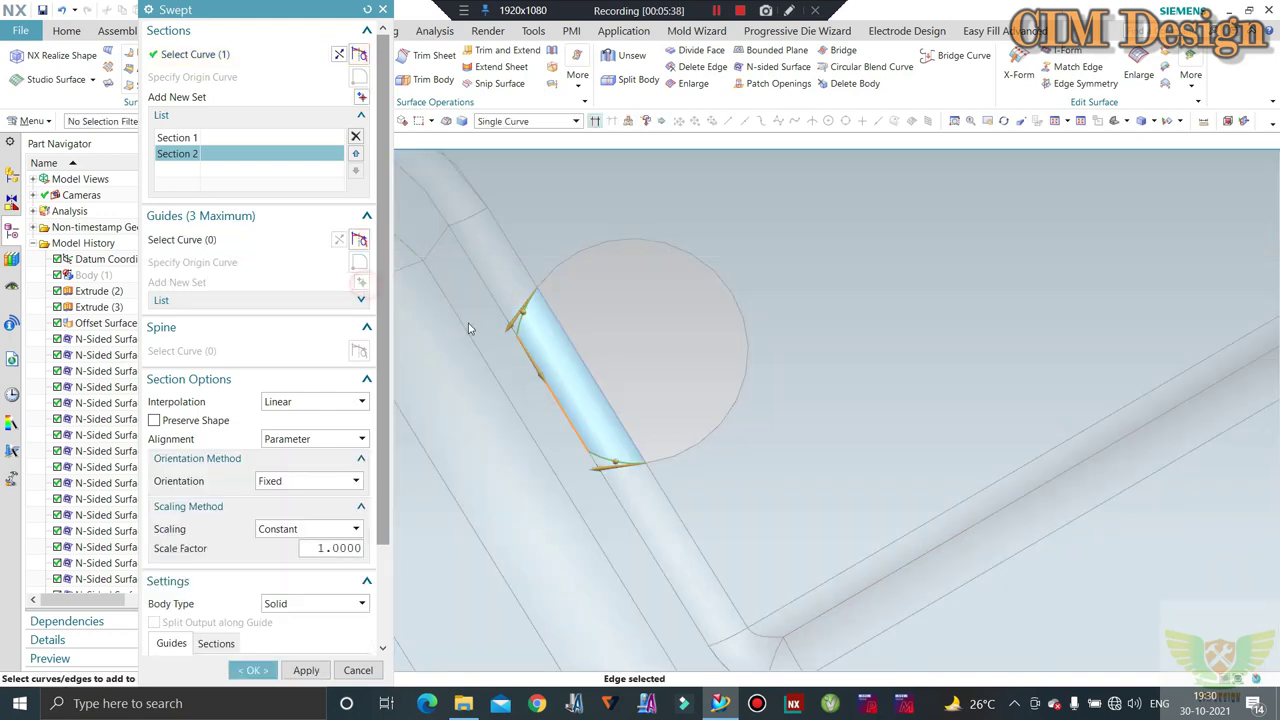
click(563, 336)
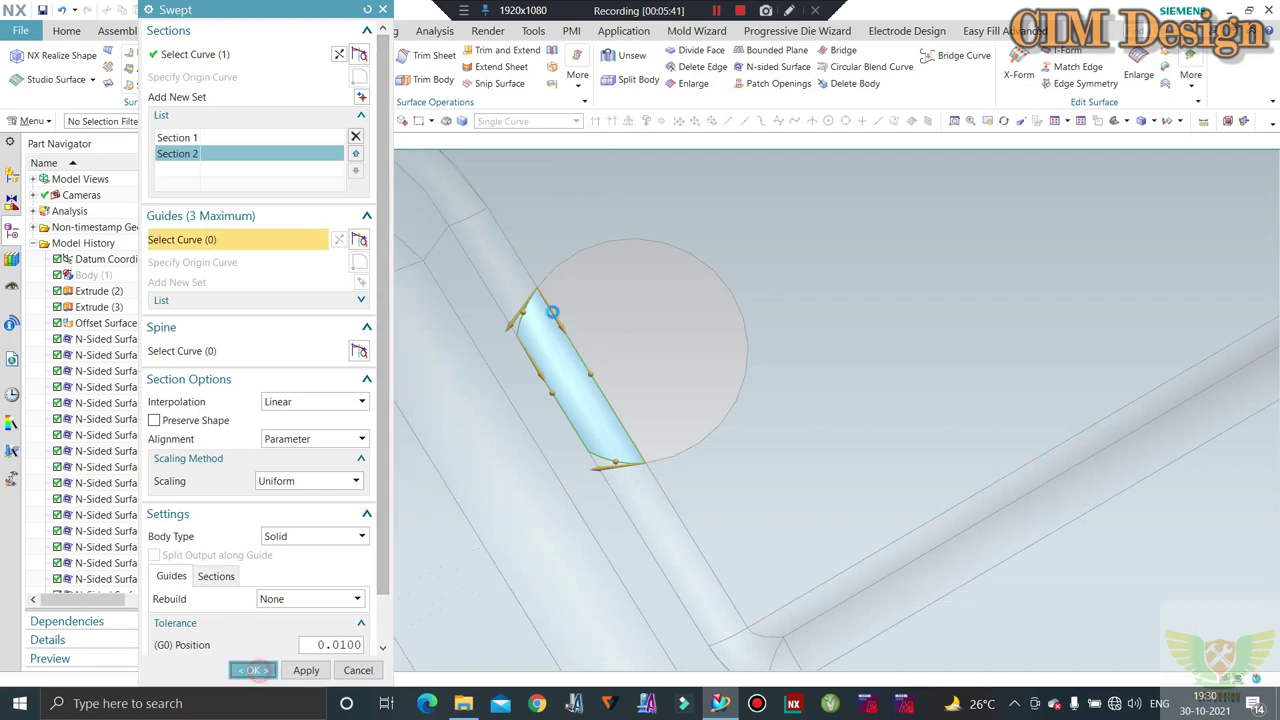
key(Escape)
Patch the hole's remaining boundary with an N-sided surface and close the tool
click(592, 248)
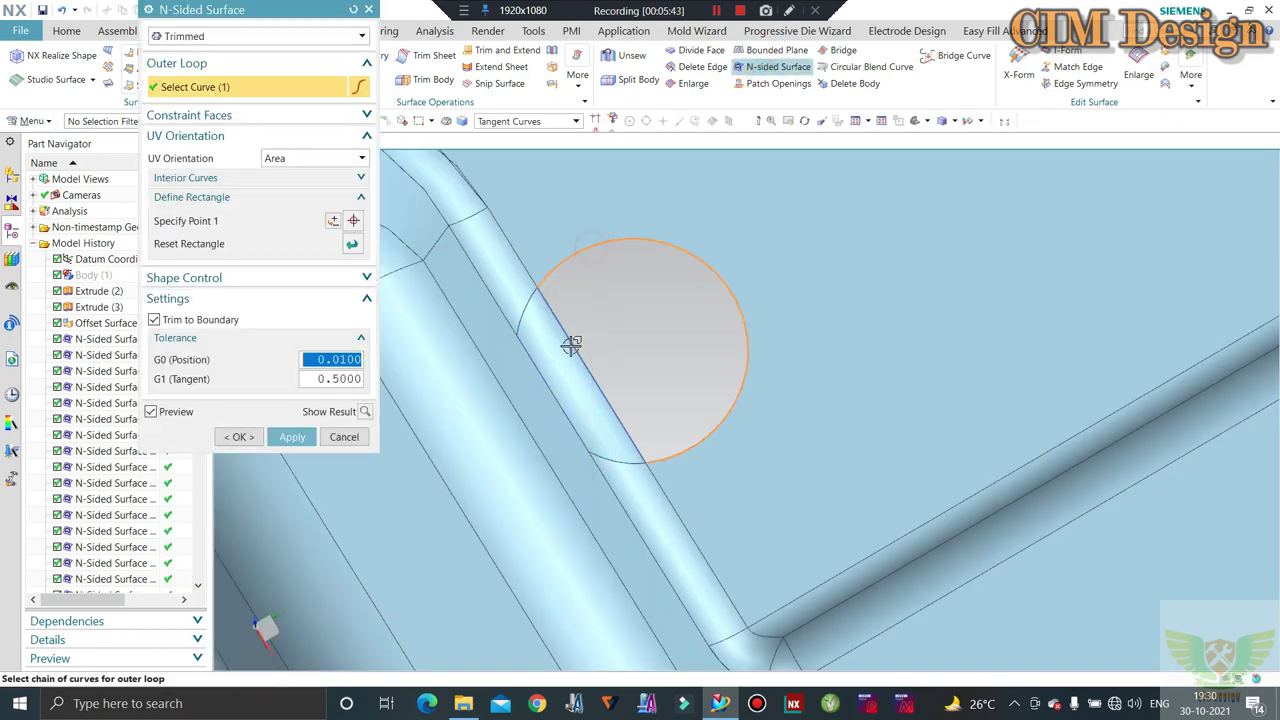
click(571, 344)
scroll(684, 435, down, 2)
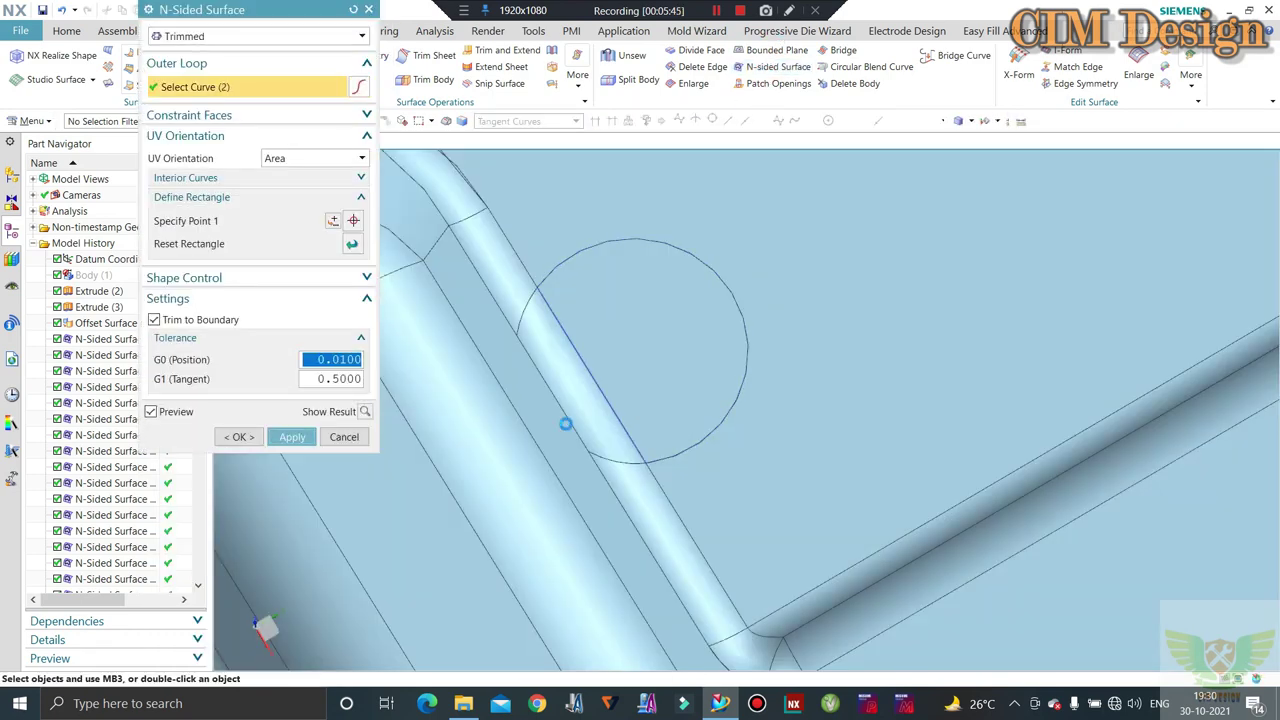
click(344, 436)
scroll(639, 374, down, 2)
scroll(639, 374, down, 2)
Sew the sheets with the left flat sheet as target and the others box-selected as tools
scroll(626, 374, down, 2)
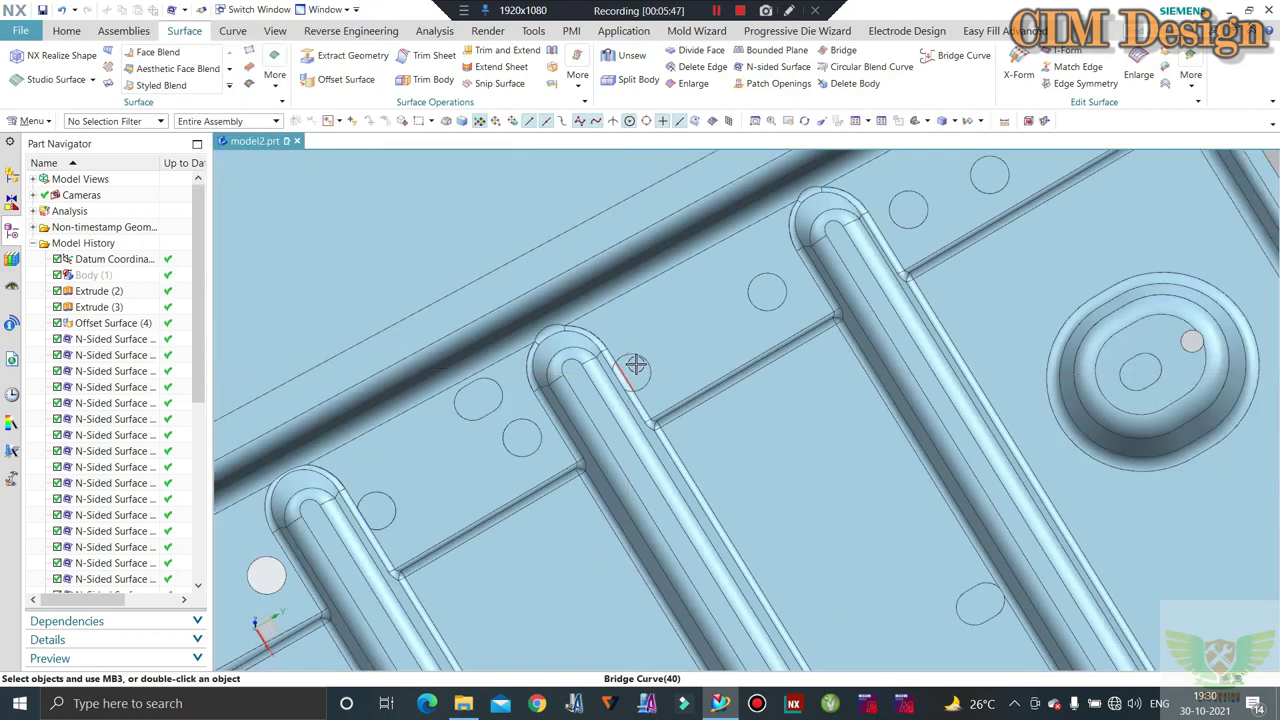
middle_drag(634, 366, 700, 200)
scroll(653, 331, down, 3)
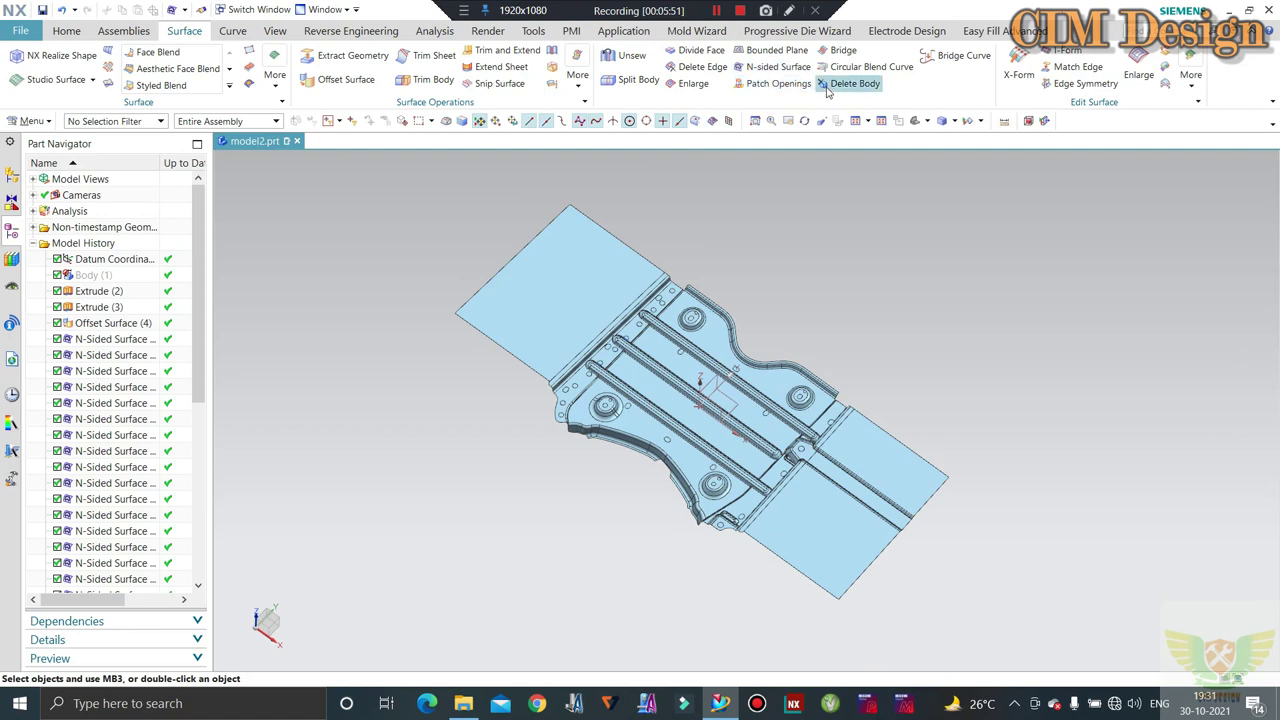
click(551, 52)
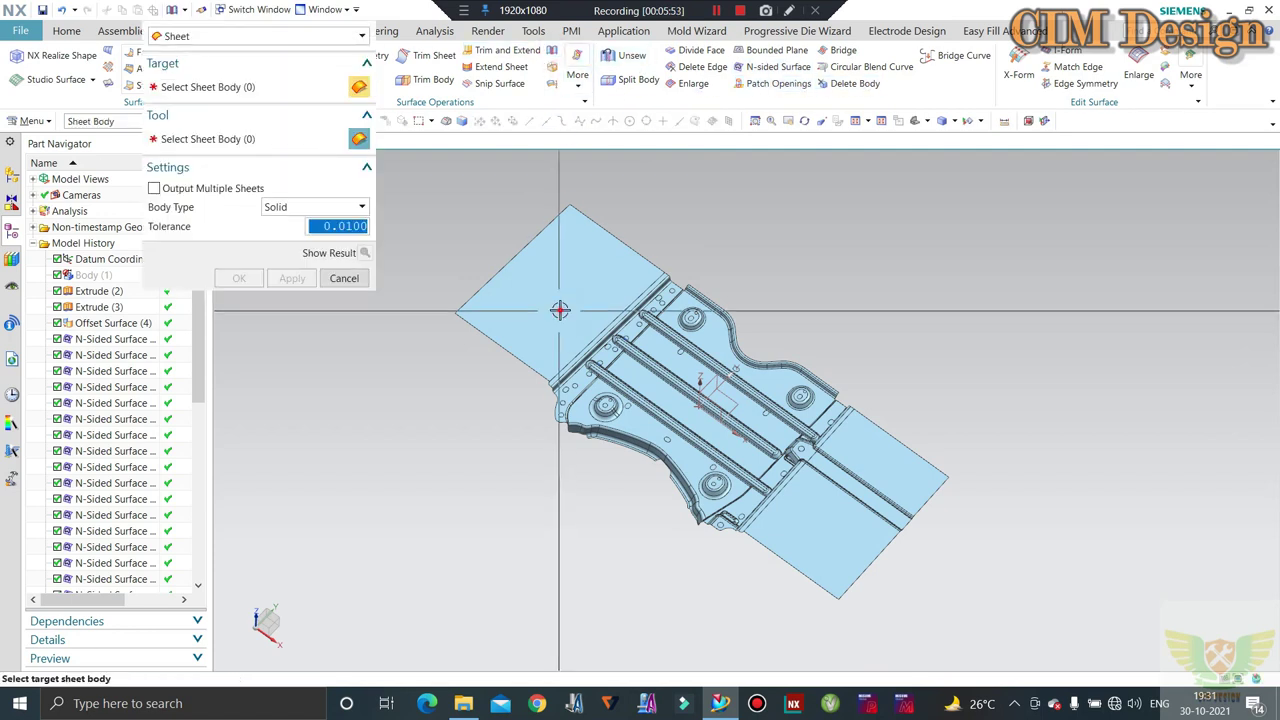
click(557, 306)
scroll(806, 274, down, 2)
drag(897, 213, 470, 513)
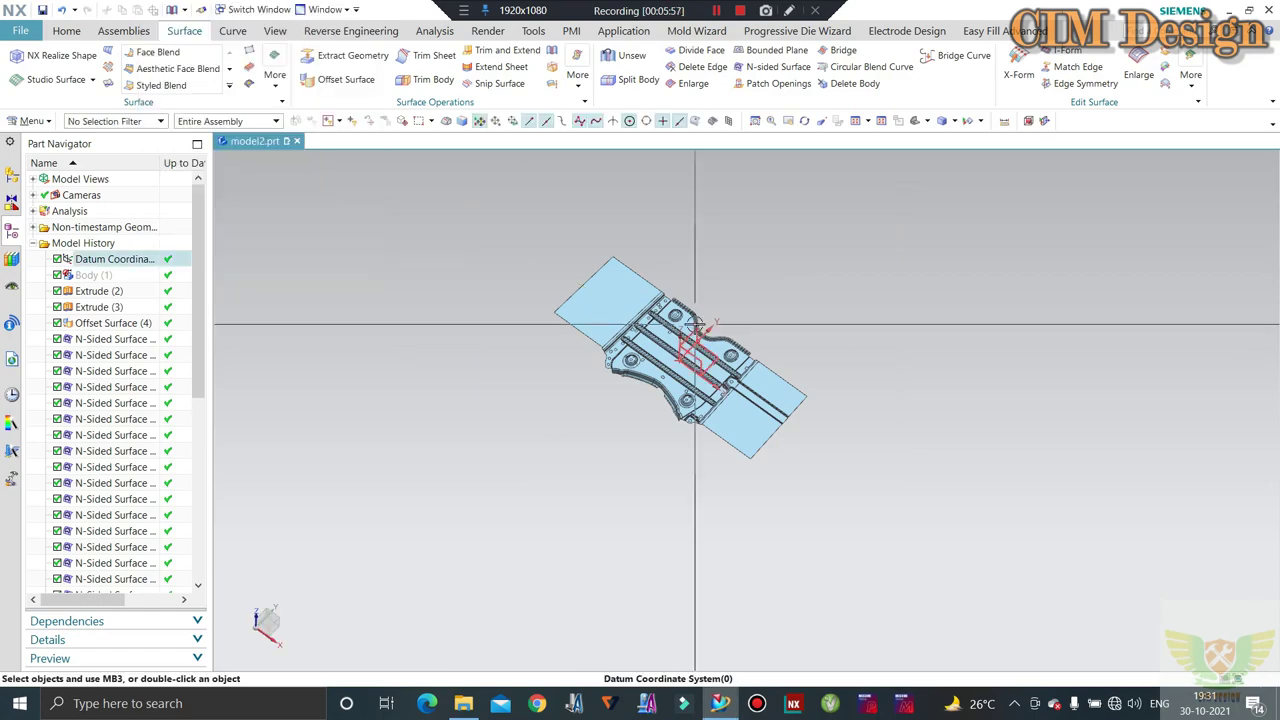
Rotate and zoom around the panel to inspect the sewn result
scroll(690, 330, up, 5)
mouse_move(690, 330)
middle_down()
mouse_move(560, 316)
mouse_move(614, 300)
mouse_move(577, 398)
mouse_move(628, 408)
mouse_move(614, 361)
mouse_move(650, 355)
mouse_move(641, 315)
mouse_move(600, 340)
mouse_move(510, 356)
mouse_move(514, 330)
middle_up()
scroll(560, 316, up, 3)
scroll(568, 322, up, 3)
scroll(568, 322, down, 3)
scroll(614, 300, down, 3)
scroll(577, 398, up, 3)
scroll(600, 400, up, 2)
scroll(628, 408, down, 3)
scroll(614, 361, up, 3)
scroll(614, 361, down, 3)
scroll(686, 343, up, 3)
scroll(520, 330, up, 3)
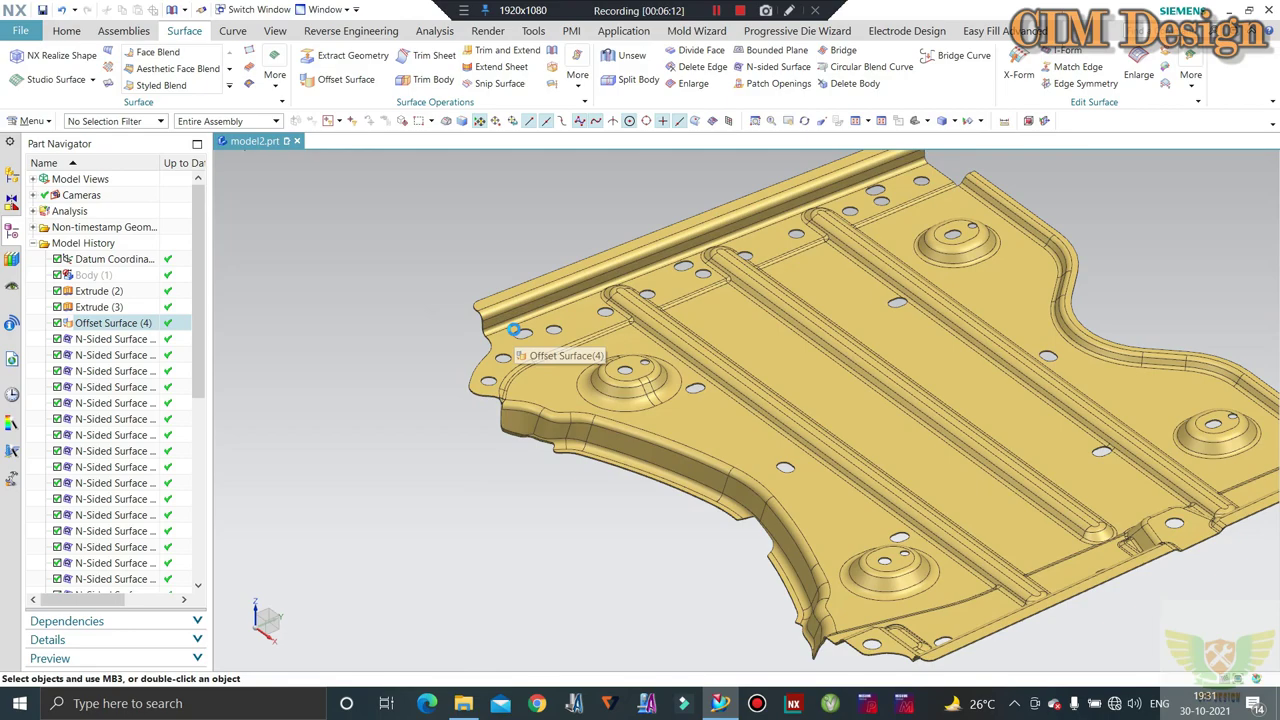
Show the hidden solid body again with Ctrl+Shift+K
key(ctrl+shift+k)
click(563, 281)
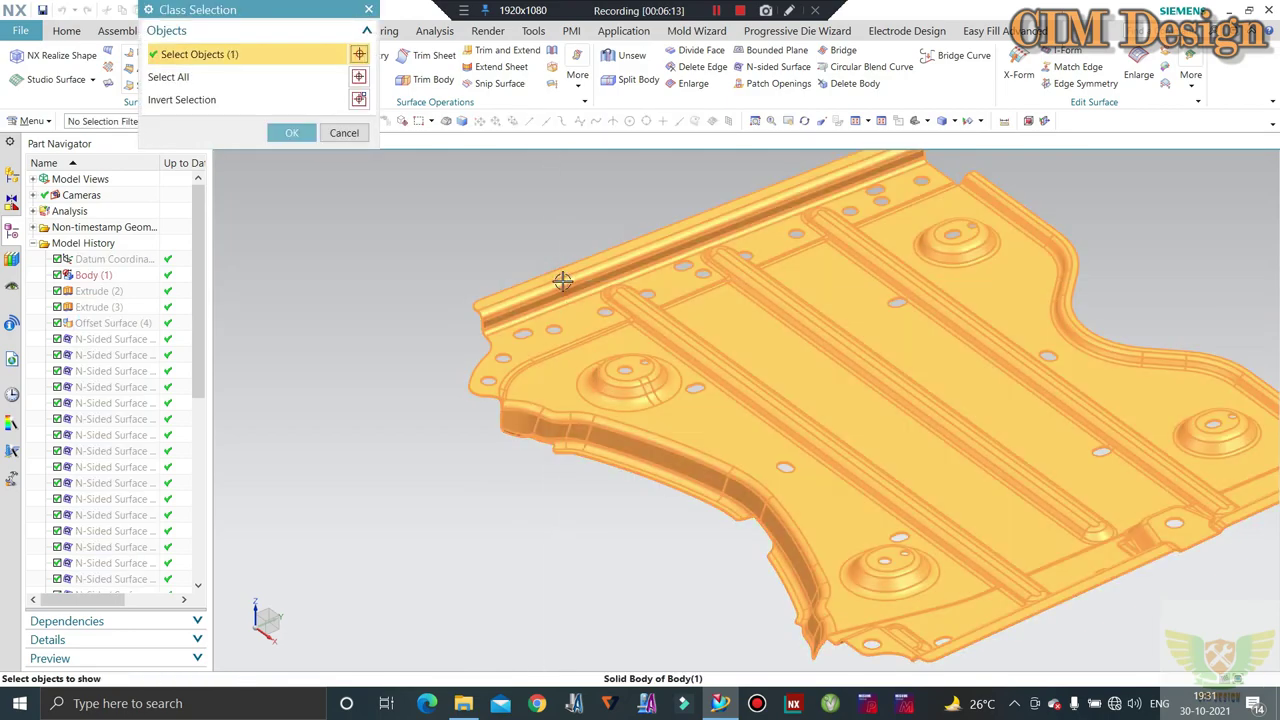
middle_click(546, 350)
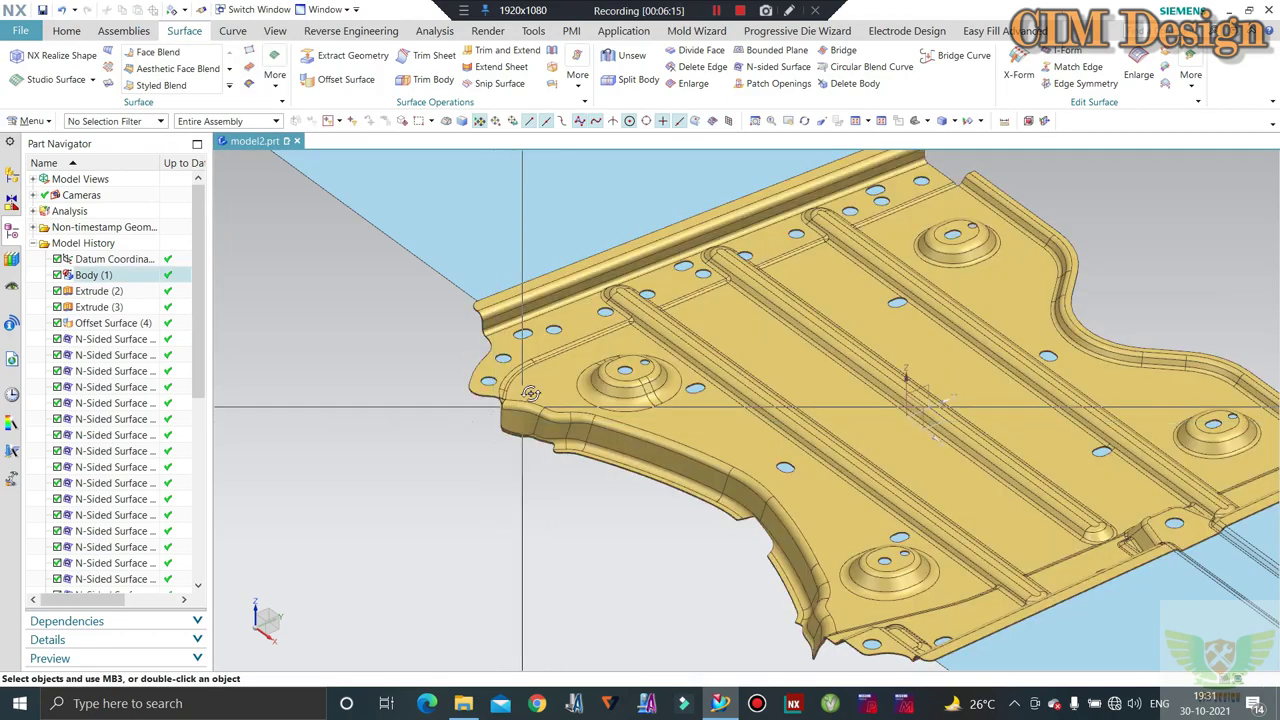
Zoom in on the boss and hide the yellow panel Body (1) with Ctrl+B
mouse_move(546, 350)
middle_down()
mouse_move(553, 286)
mouse_move(566, 312)
mouse_move(735, 438)
mouse_move(690, 380)
middle_up()
scroll(735, 438, up, 3)
scroll(735, 438, up, 3)
scroll(735, 438, up, 2)
scroll(690, 380, up, 2)
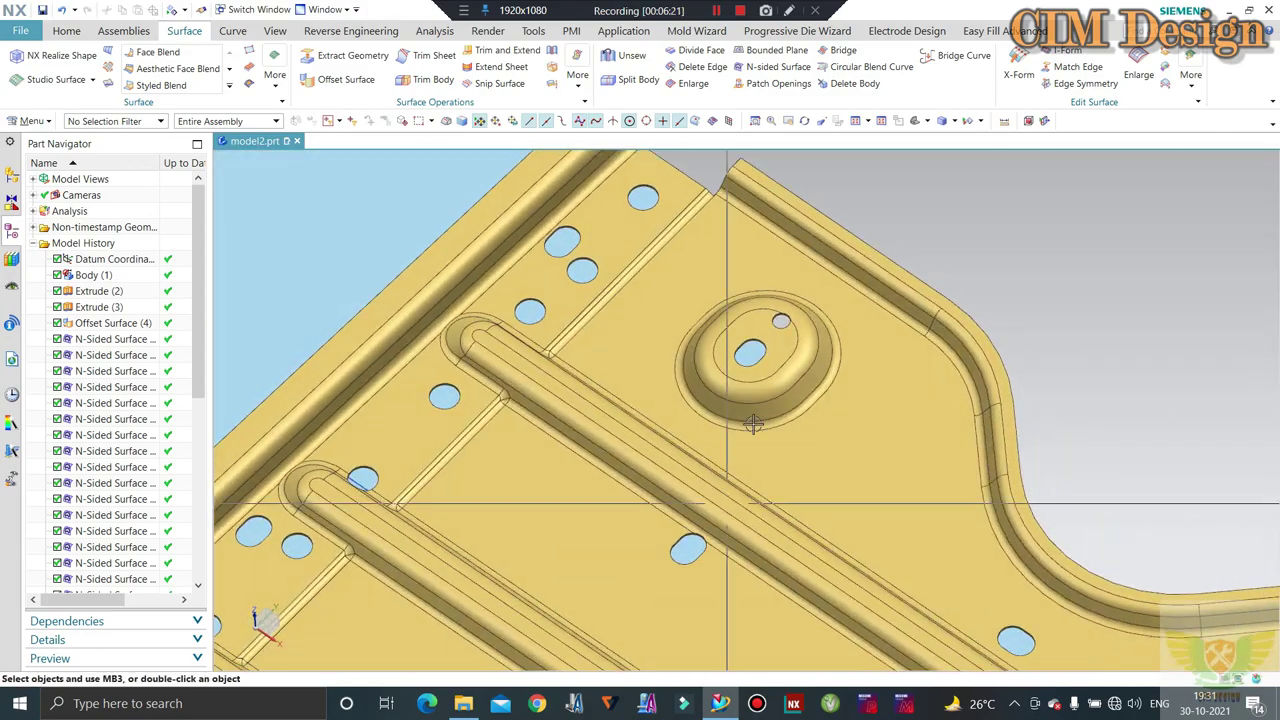
scroll(671, 352, up, 2)
click(671, 352)
key(ctrl+b)
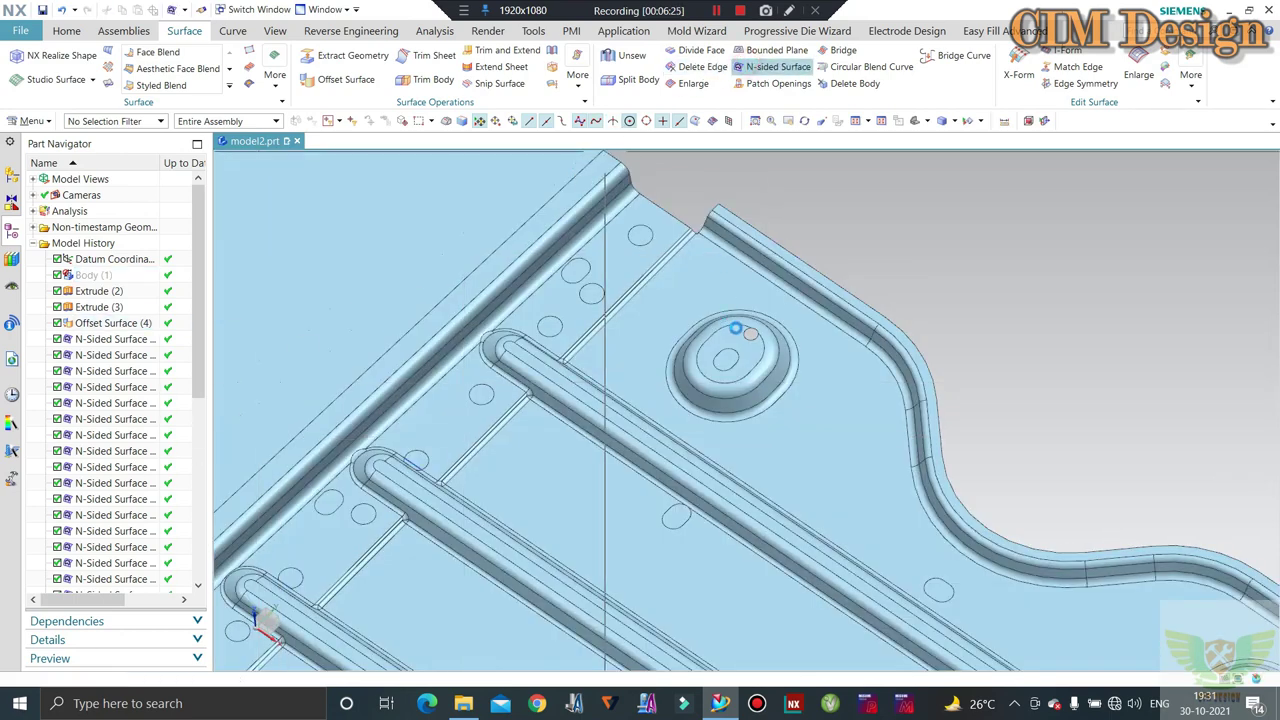
Fill the small boss hole with an N-sided surface on its edge
scroll(748, 336, up, 1)
click(748, 340)
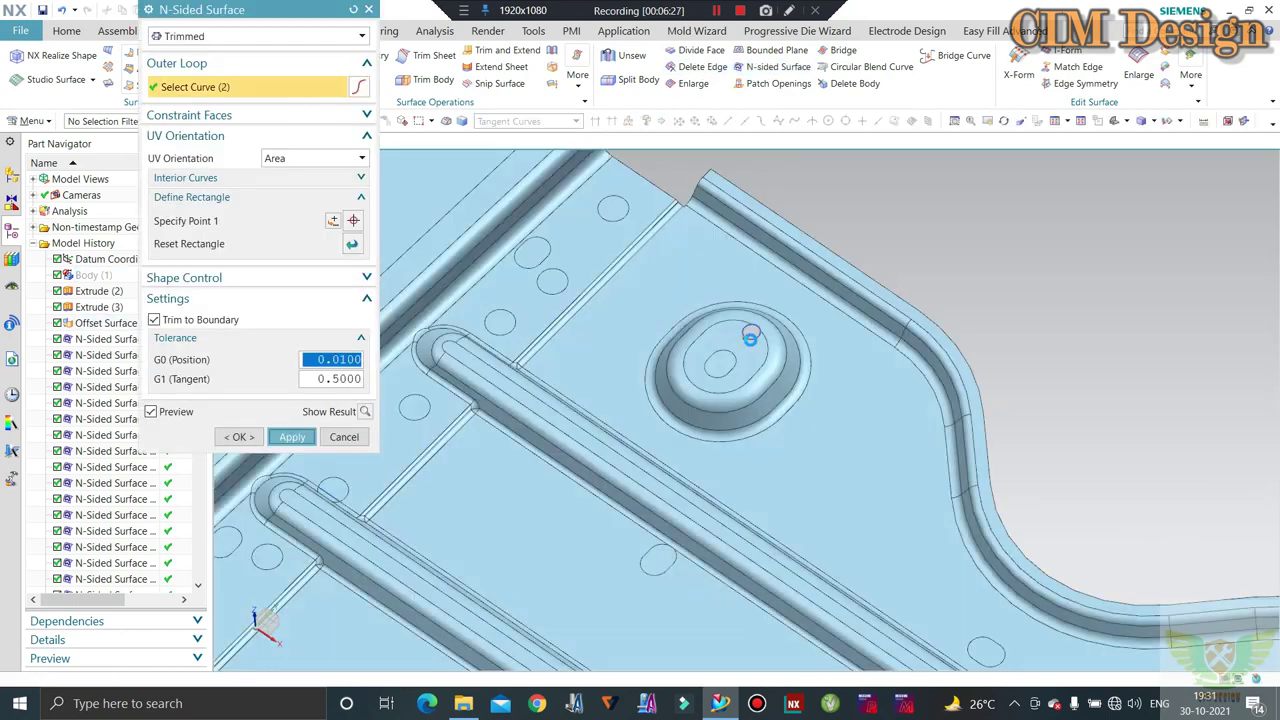
click(344, 438)
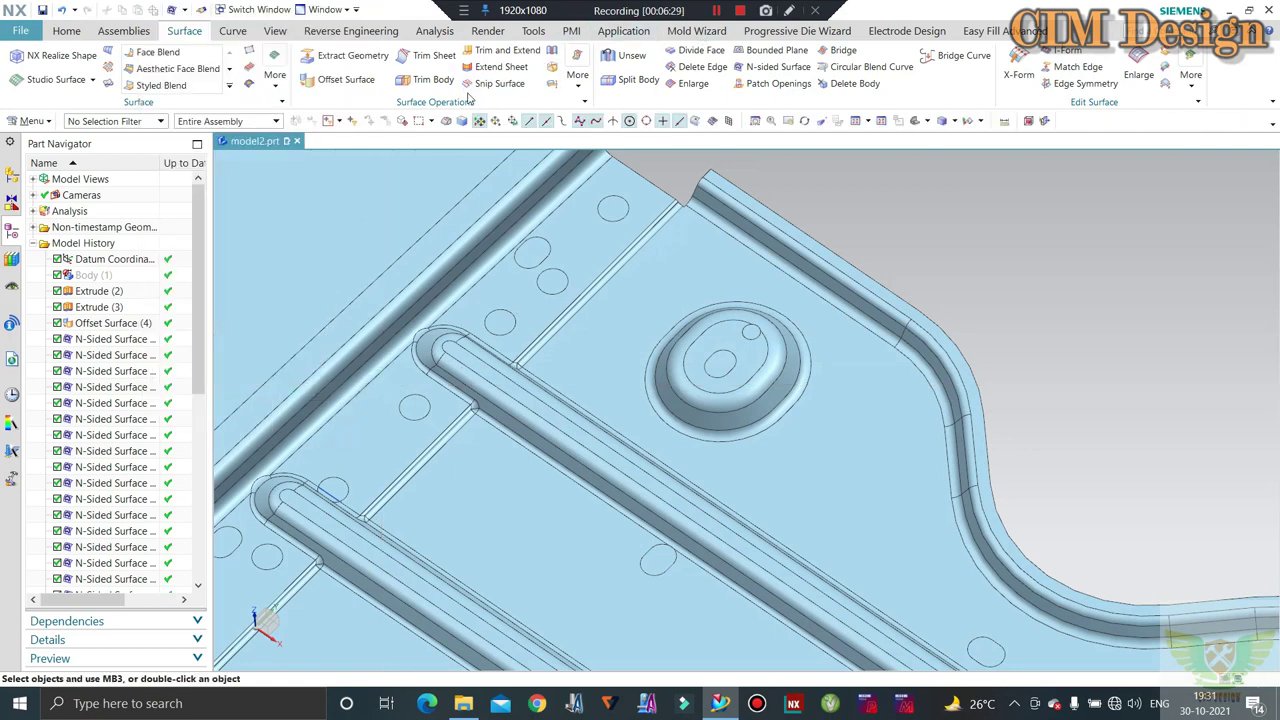
Try sewing the panel sheet with the remaining sheets, then dismiss the error and cancel
click(551, 52)
click(677, 251)
scroll(743, 271, down, 3)
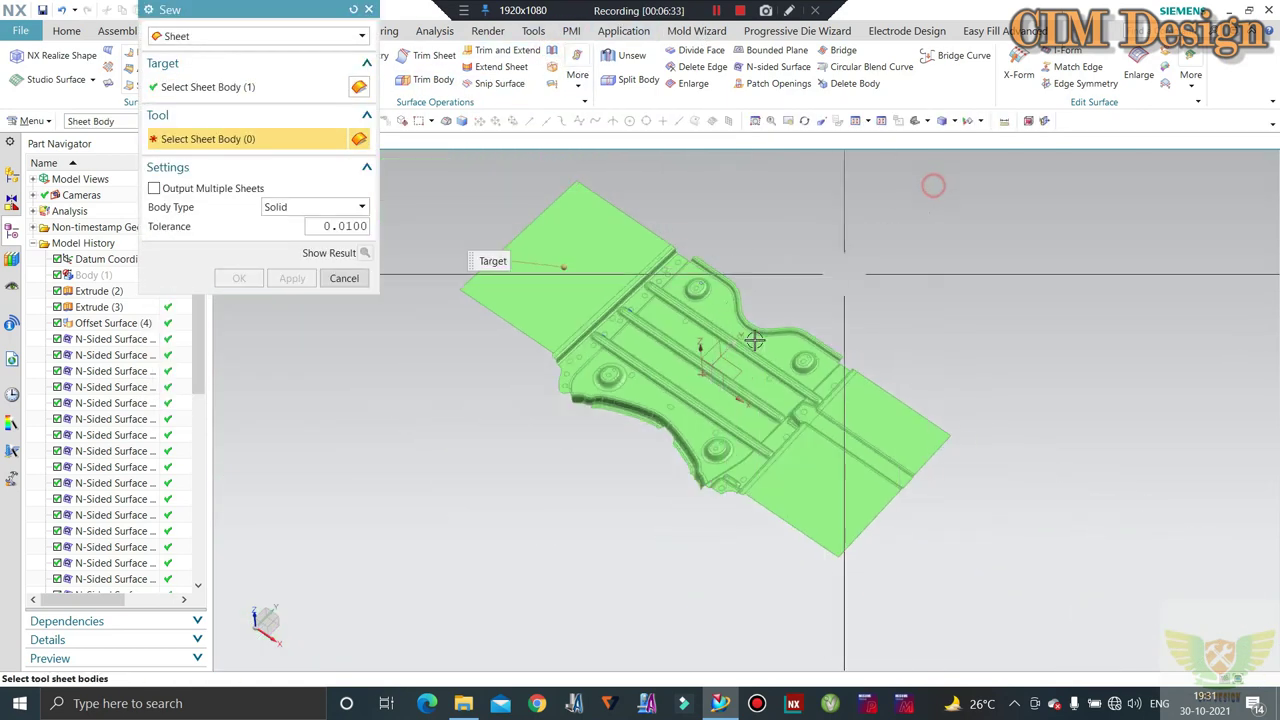
drag(1014, 191, 523, 520)
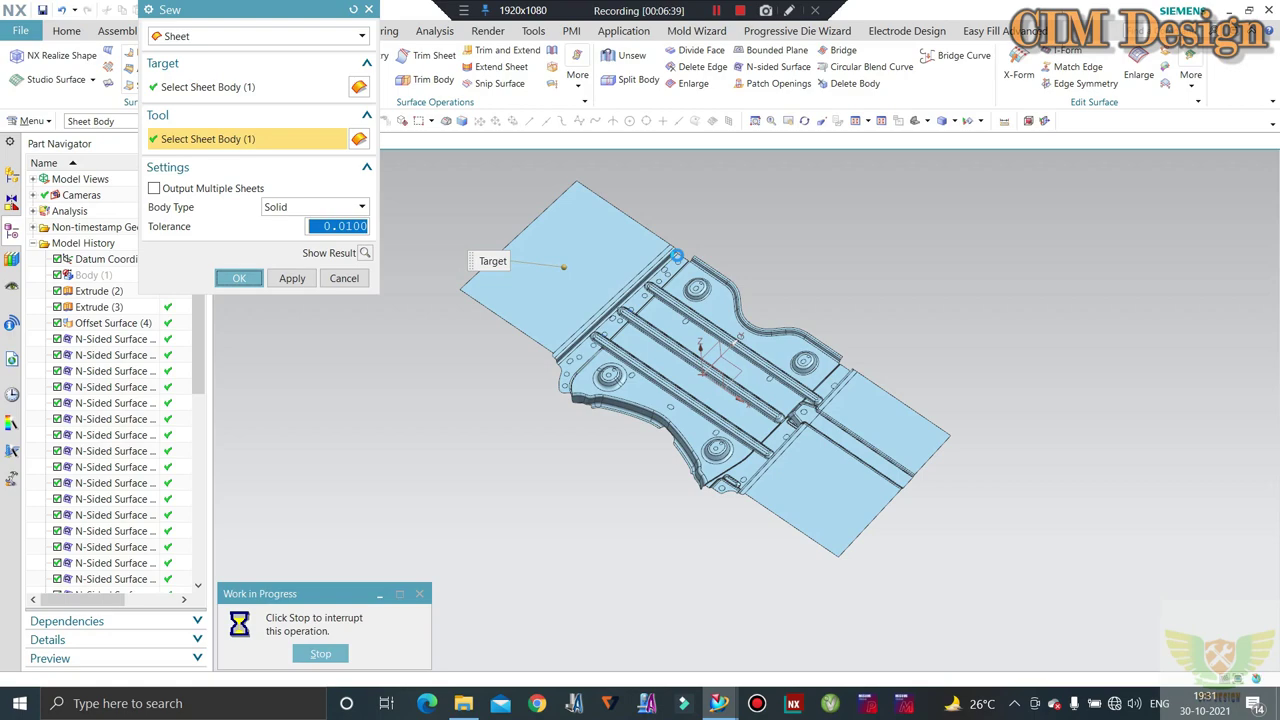
click(639, 372)
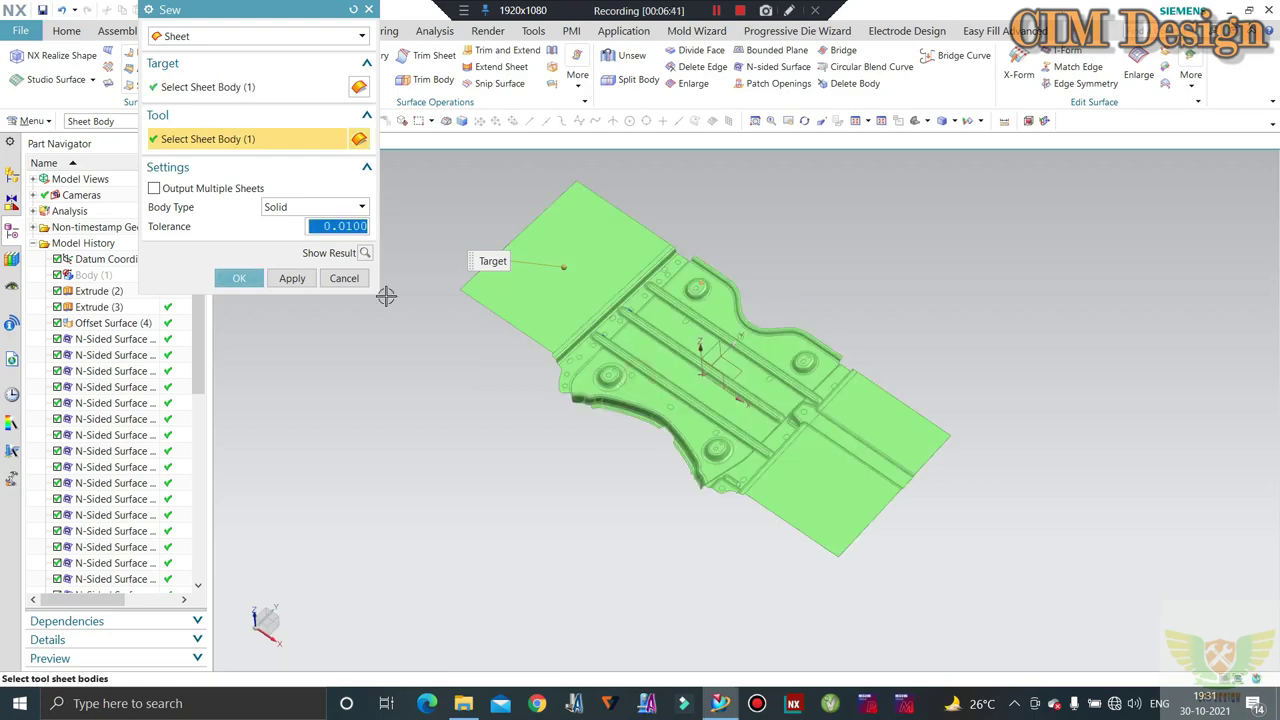
click(344, 278)
scroll(704, 276, up, 3)
scroll(704, 276, up, 3)
Try sewing the N-Sided Surface (45) patch onto the panel; close the disjoint-sheets error
scroll(704, 276, up, 5)
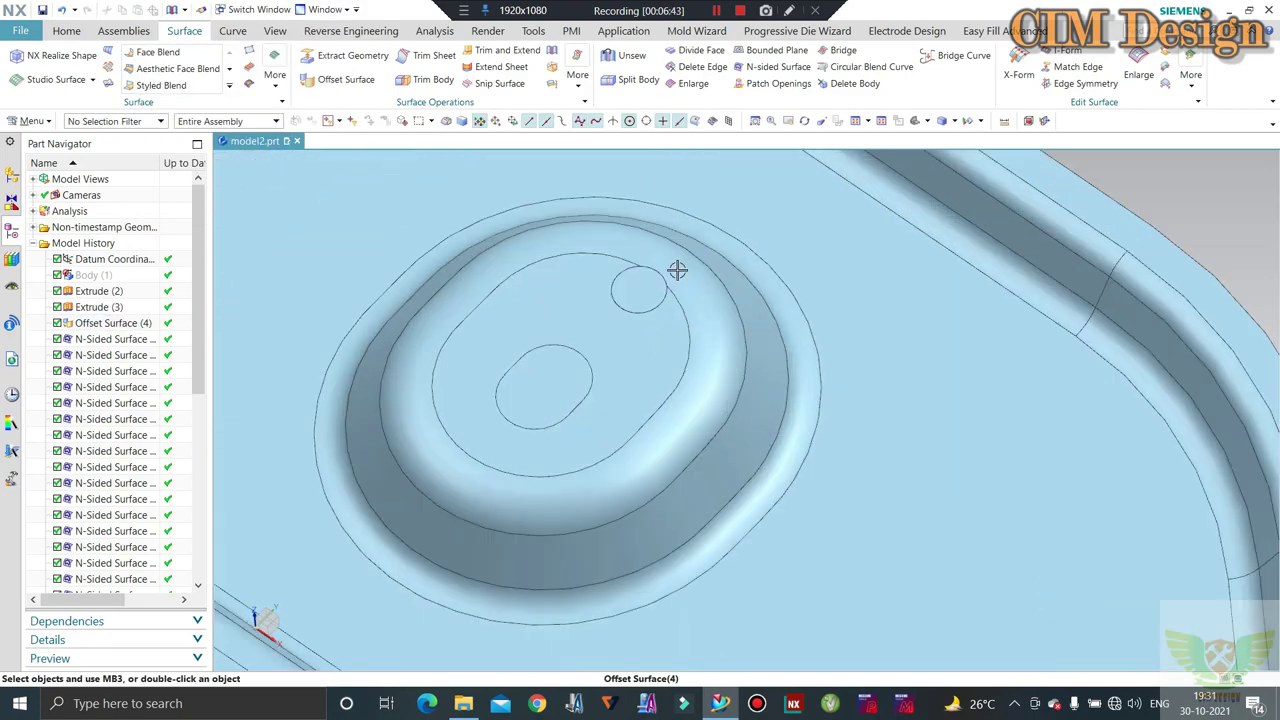
scroll(677, 266, up, 3)
scroll(643, 286, up, 2)
scroll(637, 286, down, 2)
scroll(185, 558, down, 8)
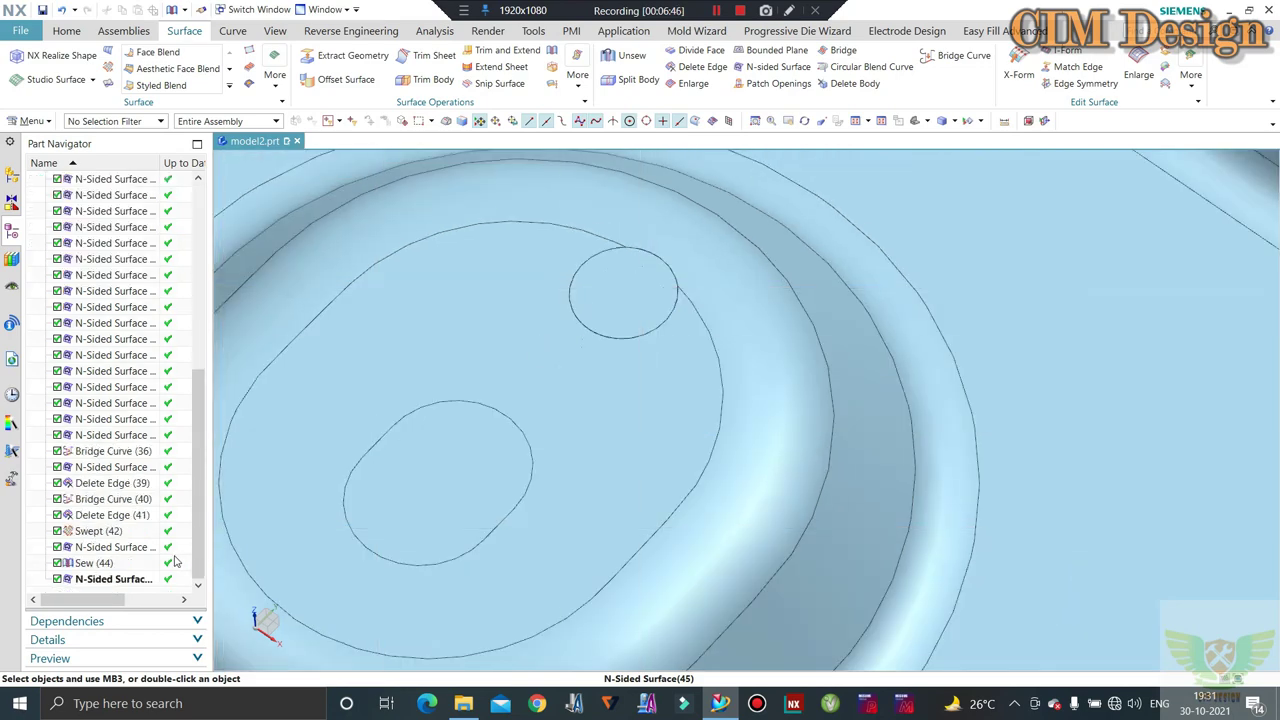
click(114, 580)
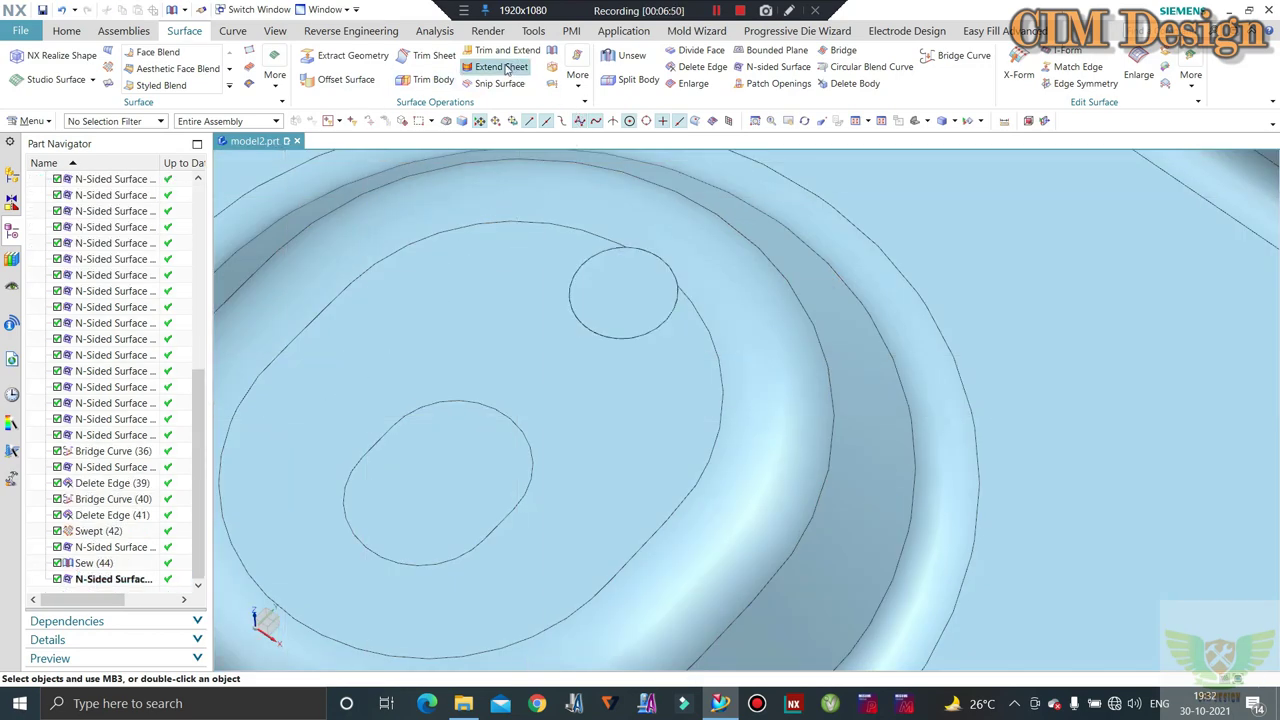
click(549, 50)
click(614, 294)
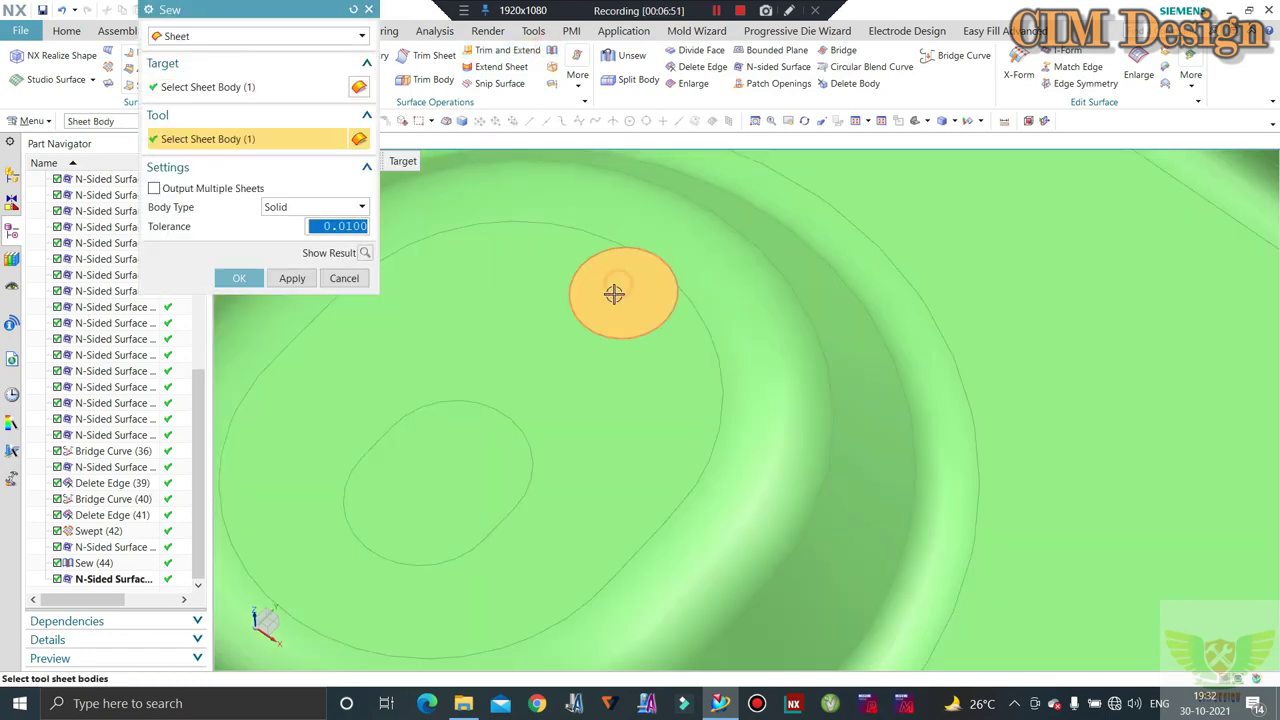
middle_click(611, 291)
click(636, 371)
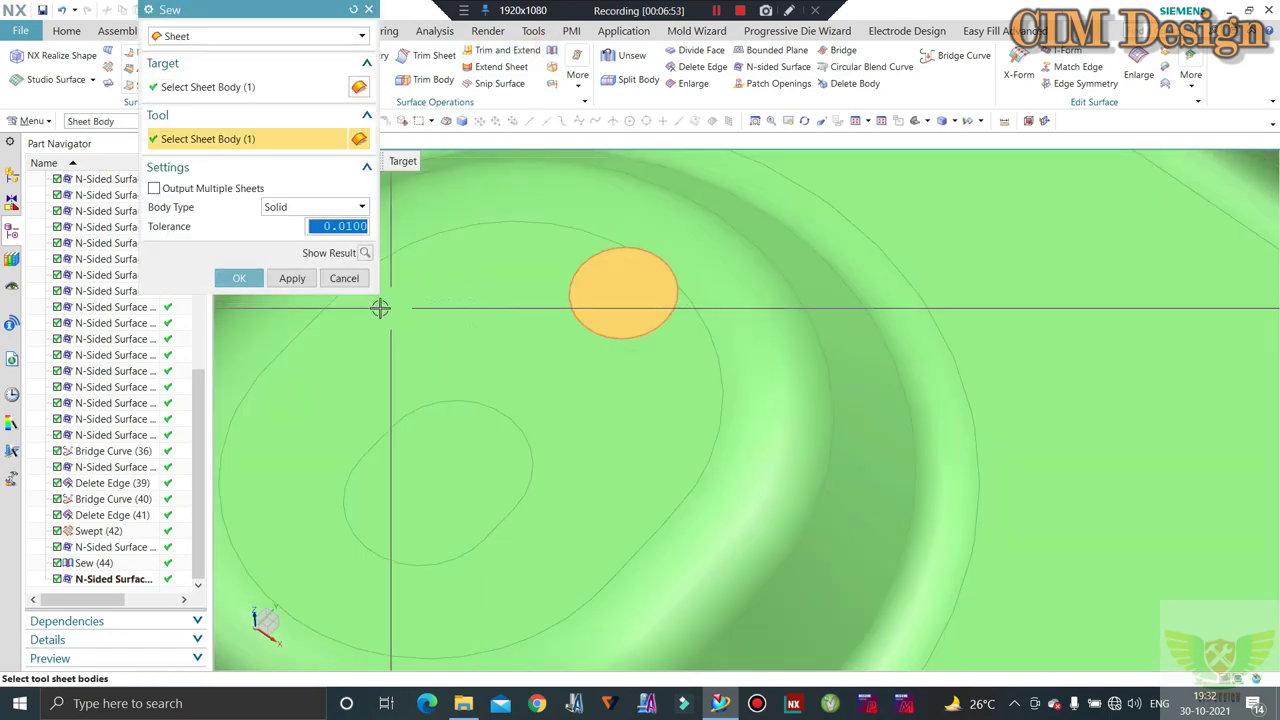
click(344, 278)
Delete the N-Sided Surface (45) feature from the Part Navigator
right_click(97, 580)
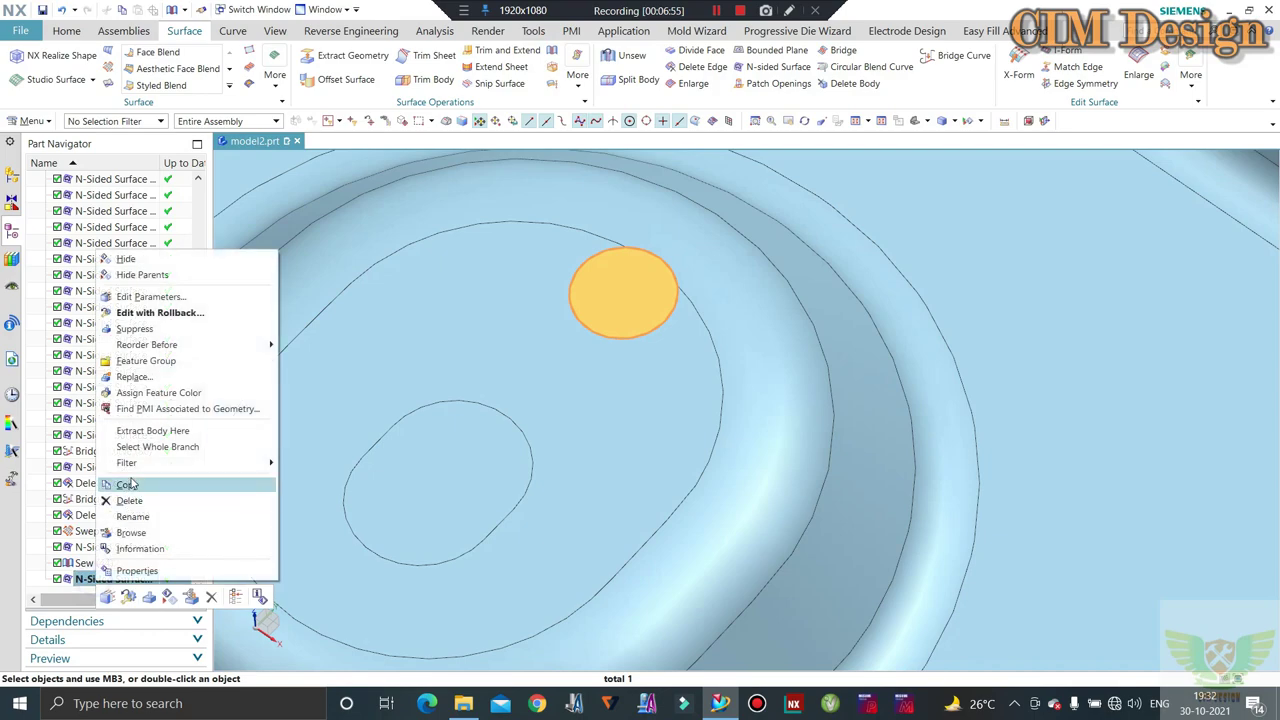
click(121, 500)
scroll(680, 330, down, 5)
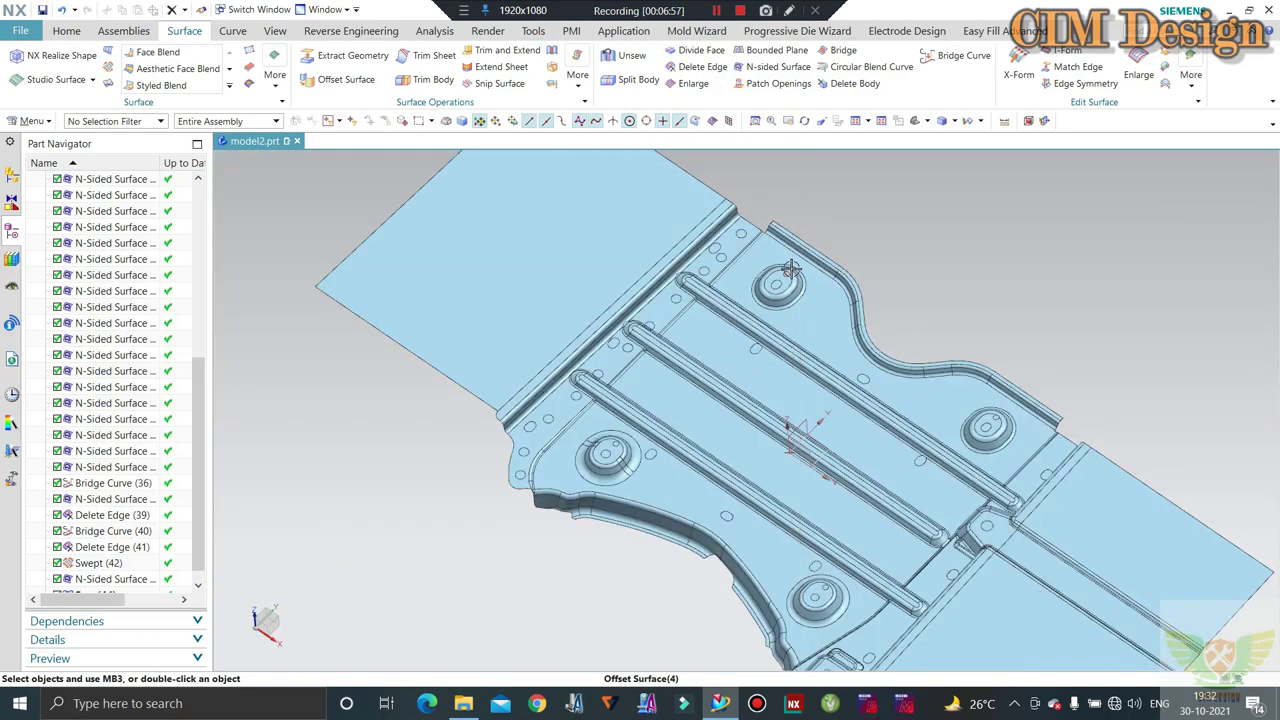
middle_drag(797, 266, 722, 317)
scroll(623, 506, up, 5)
scroll(631, 480, up, 3)
middle_drag(631, 480, 623, 486)
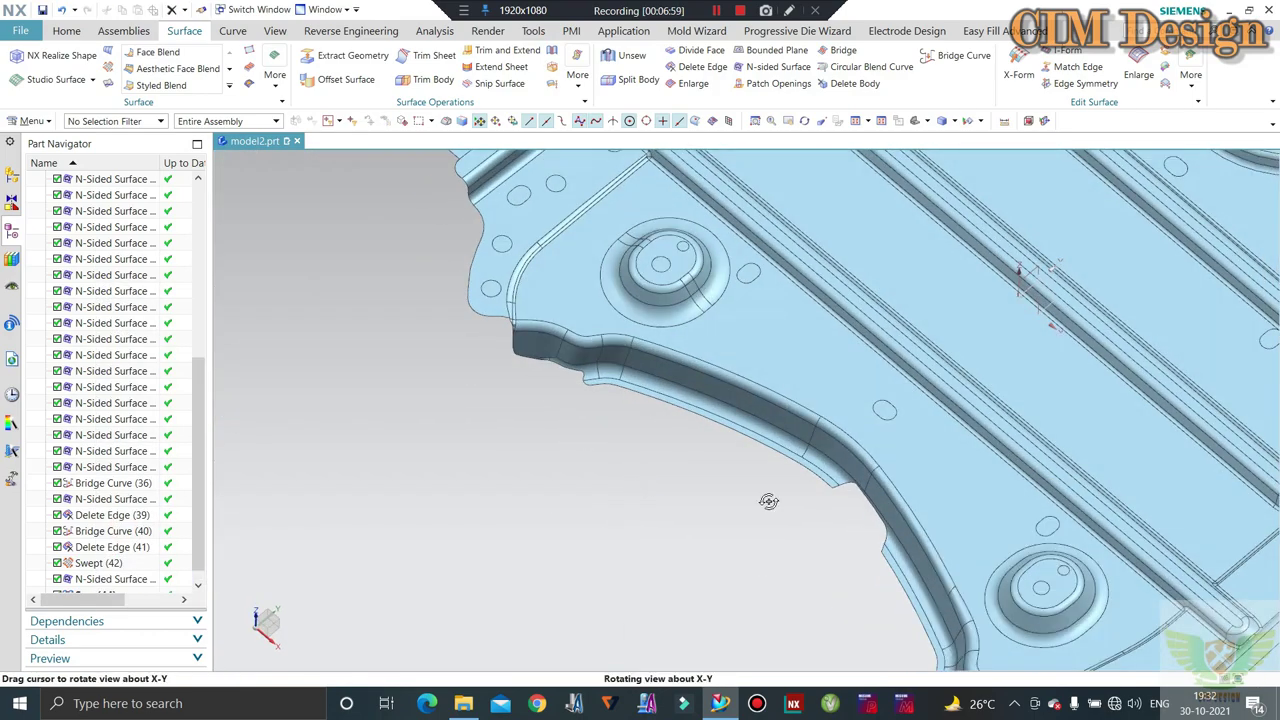
scroll(898, 560, up, 3)
scroll(706, 309, down, 3)
scroll(723, 286, up, 2)
scroll(780, 283, down, 2)
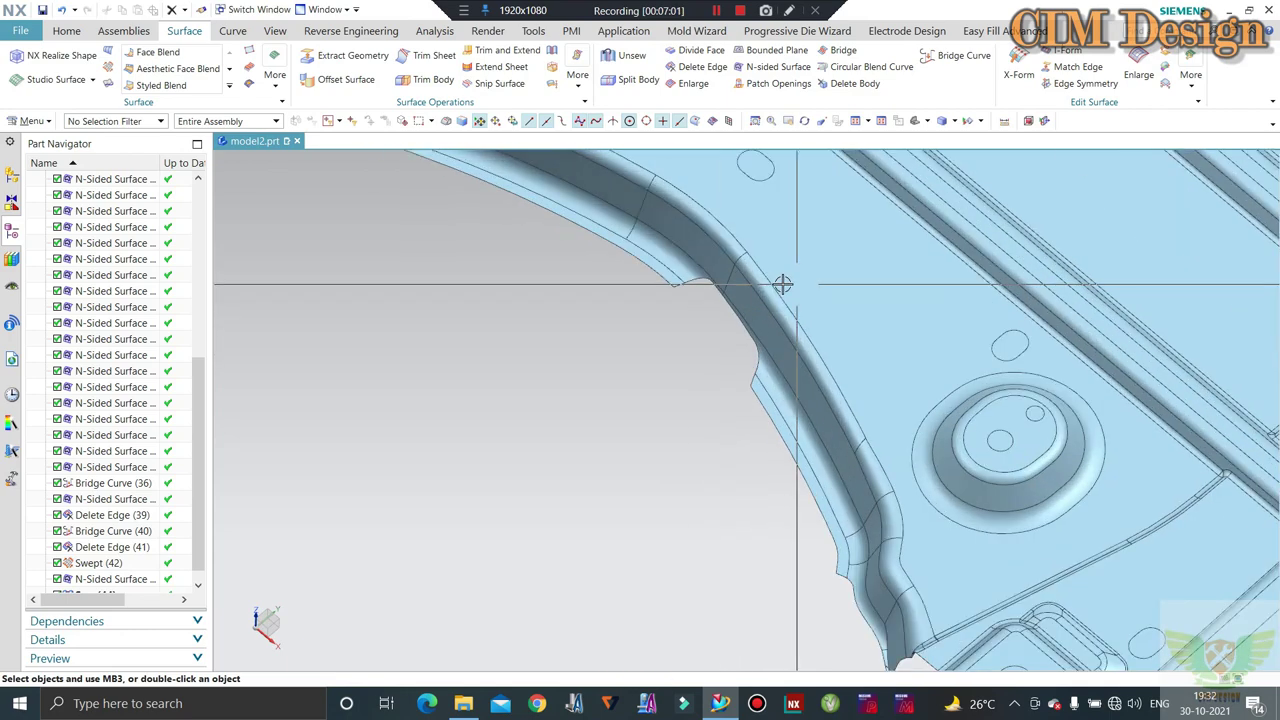
scroll(679, 318, up, 4)
mouse_move(679, 318)
middle_down()
mouse_move(664, 308)
mouse_move(635, 417)
mouse_move(623, 389)
mouse_move(568, 539)
middle_up()
scroll(568, 539, up, 3)
scroll(580, 503, up, 3)
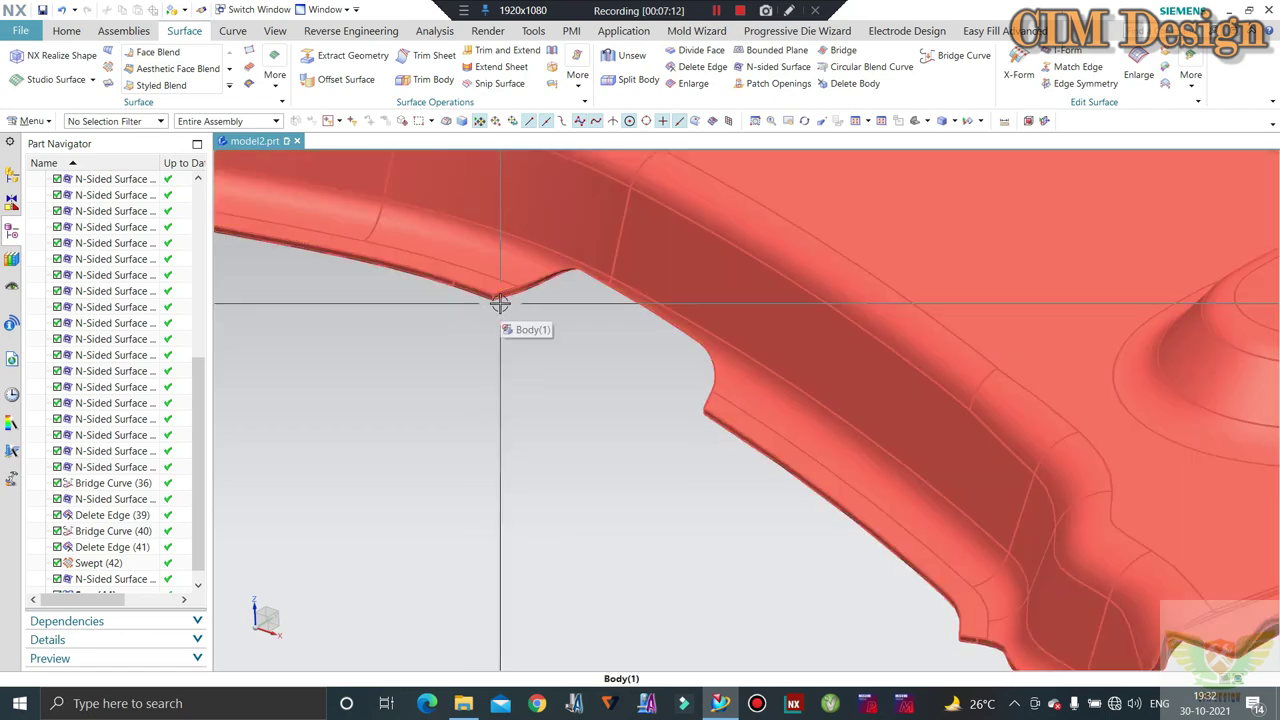
mouse_move(500, 304)
middle_down()
mouse_move(620, 389)
mouse_move(596, 255)
middle_up()
scroll(596, 255, up, 3)
scroll(700, 363, down, 1)
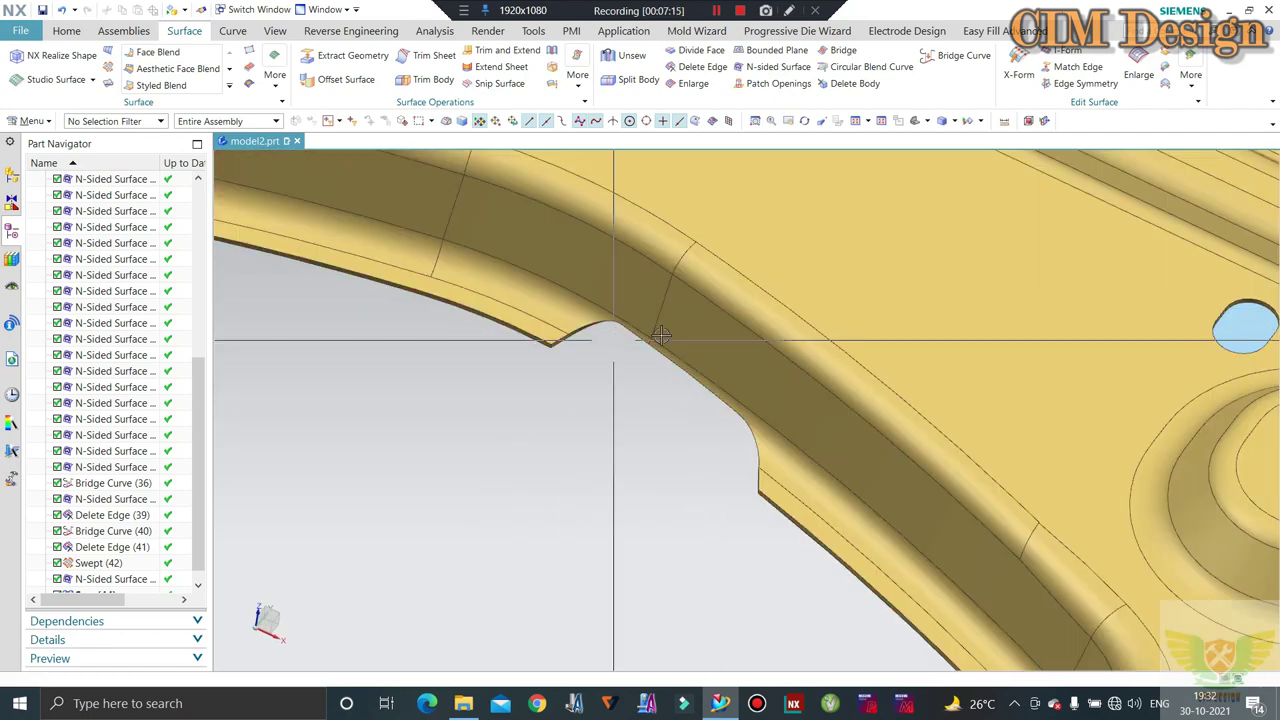
scroll(706, 375, down, 1)
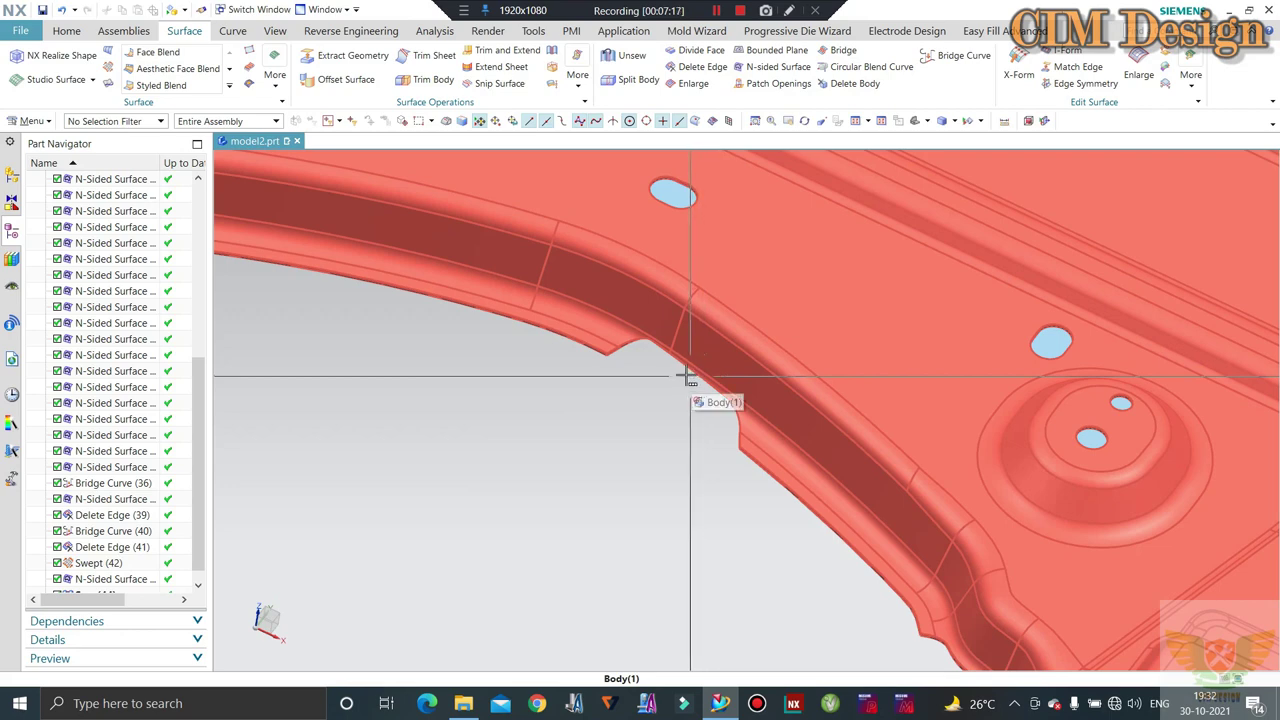
scroll(670, 362, up, 2)
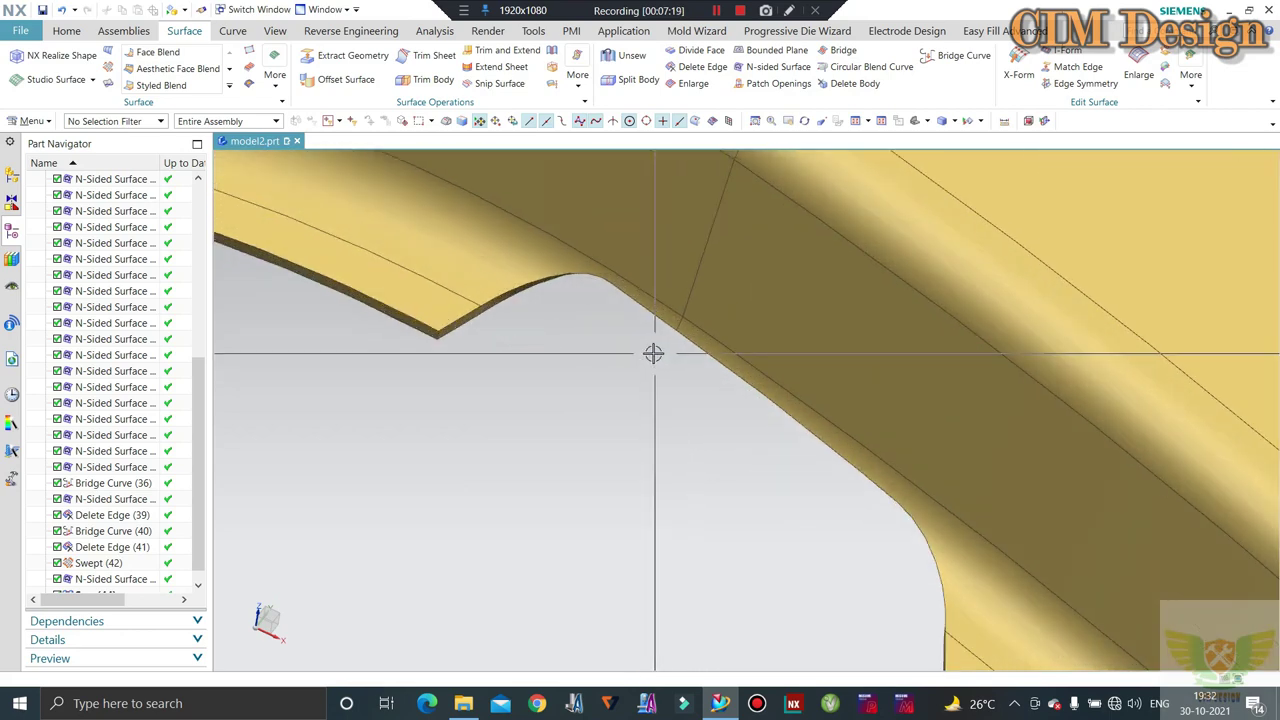
scroll(653, 353, down, 2)
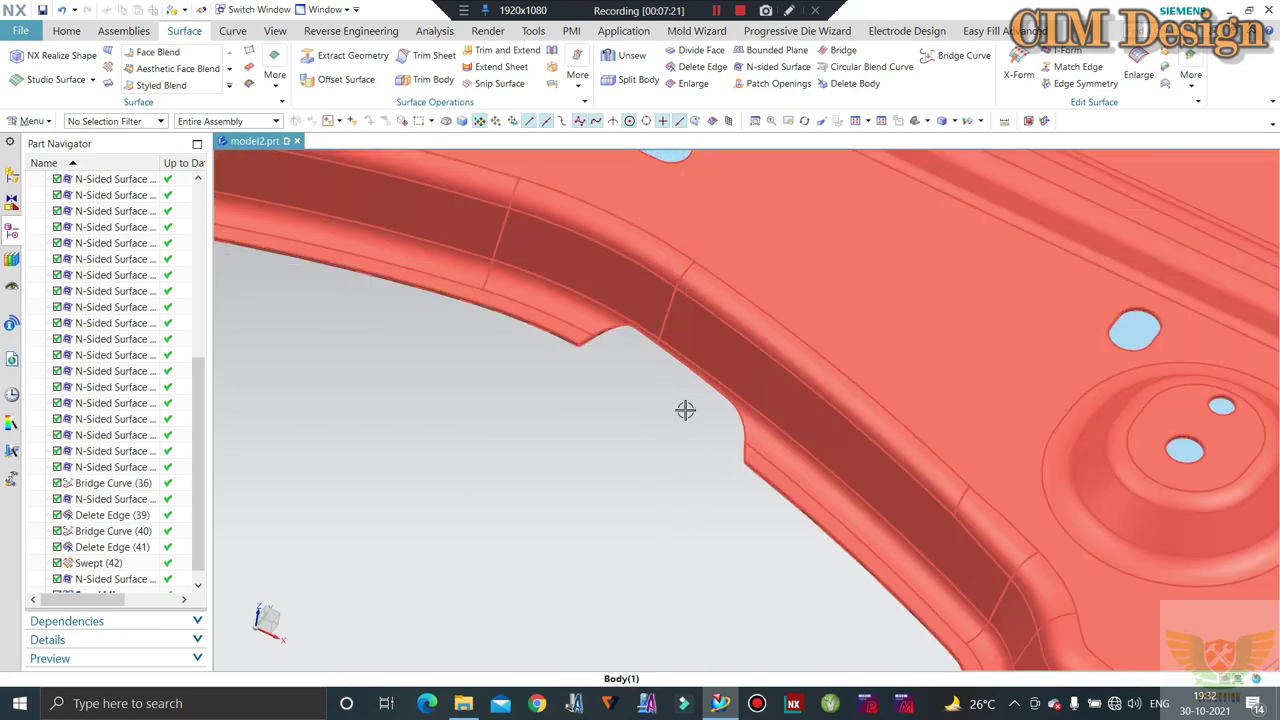
scroll(630, 380, up, 2)
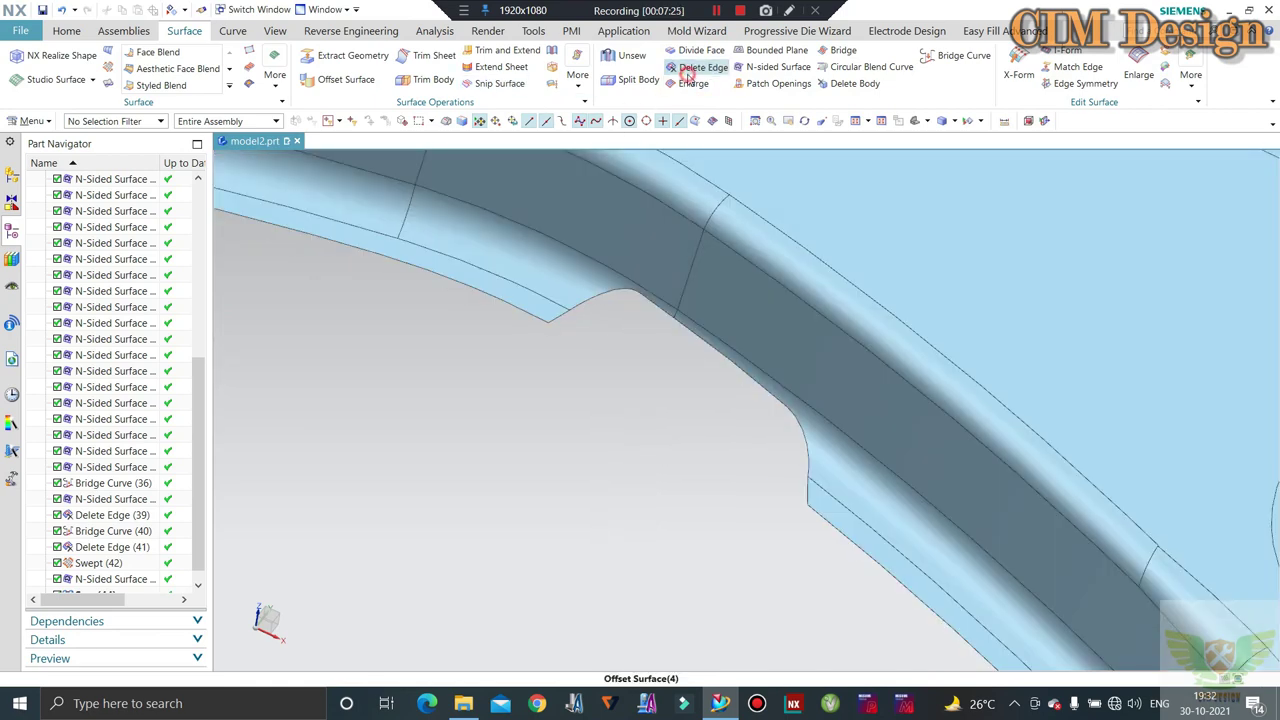
Try removing the three notch edges from the sheet, then abandon it
click(696, 67)
click(641, 302)
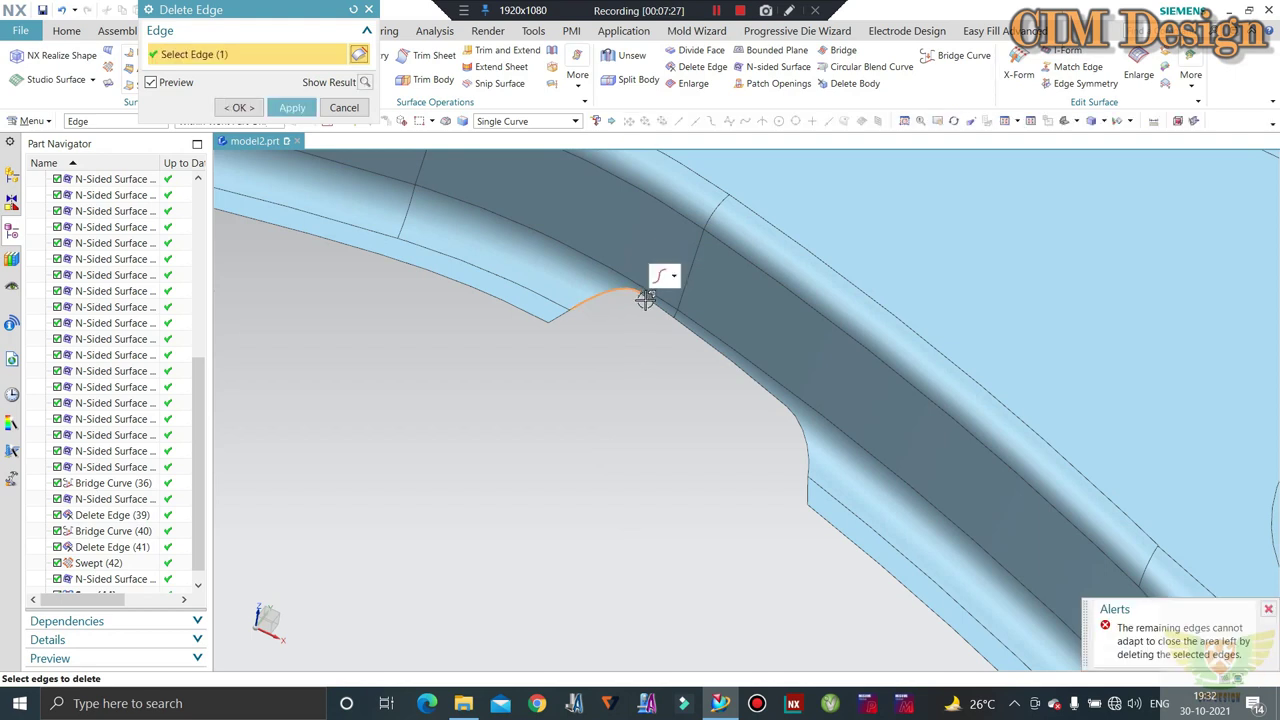
click(690, 325)
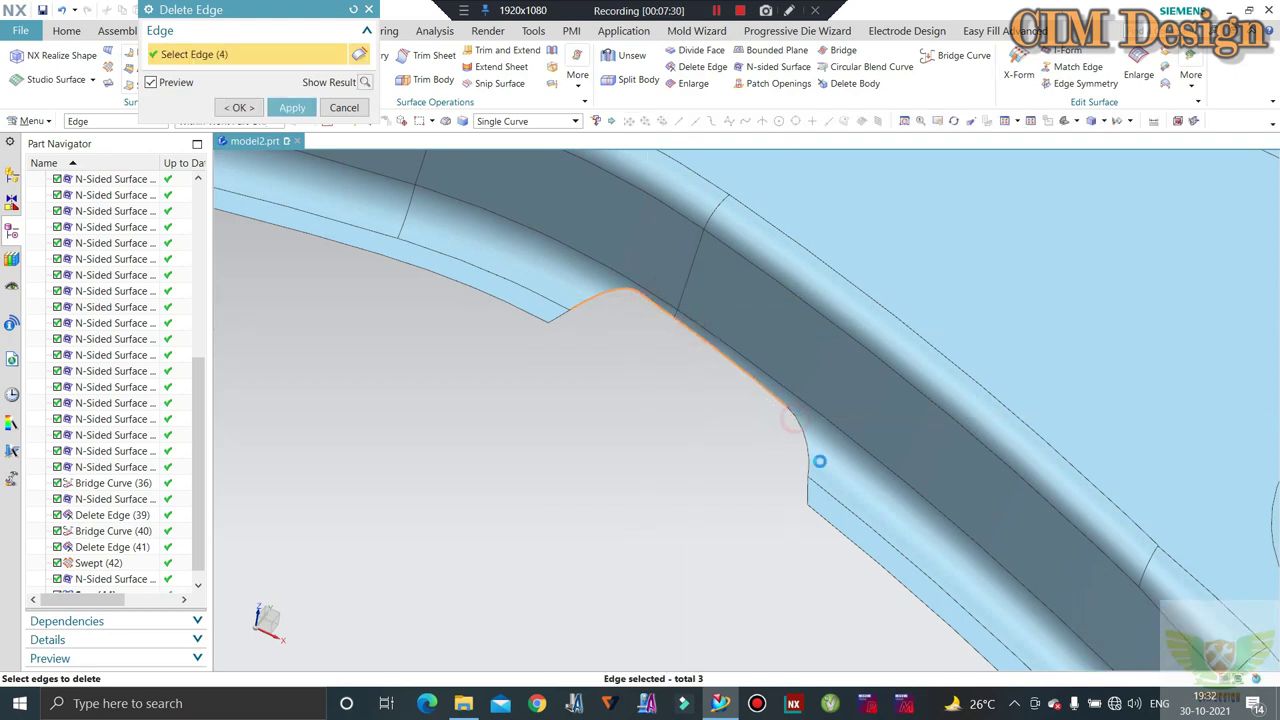
click(808, 448)
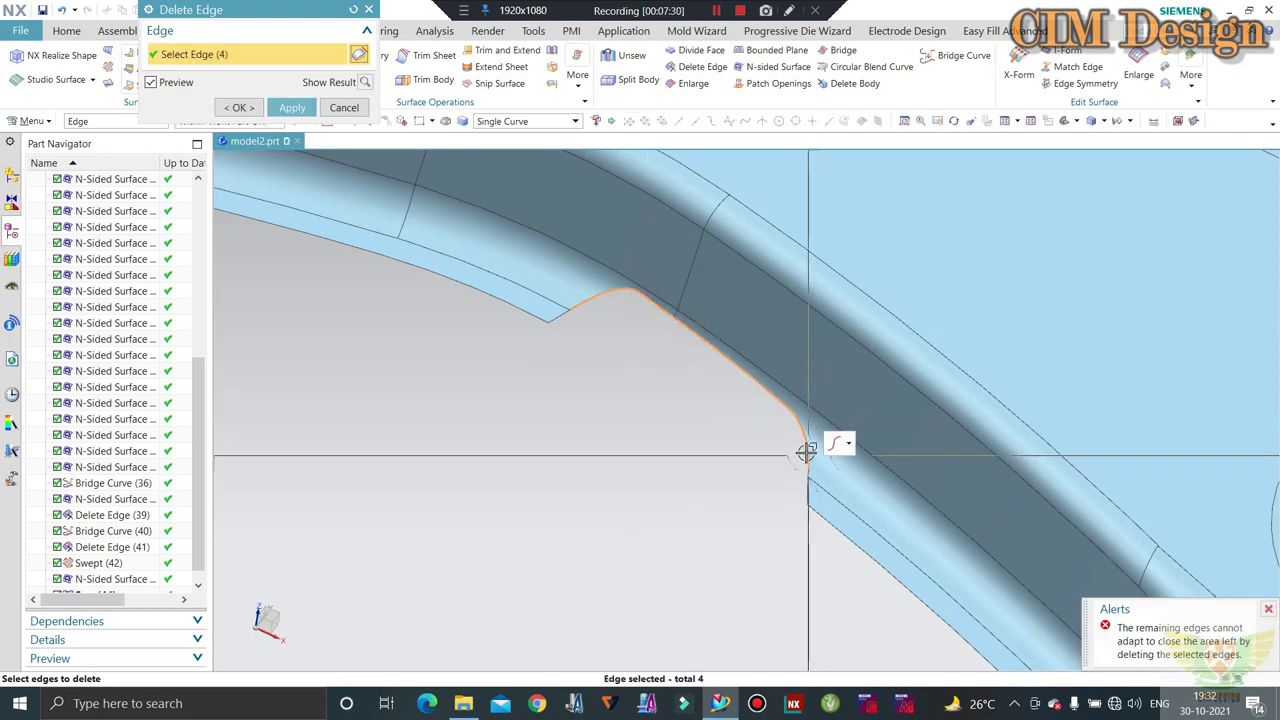
click(344, 107)
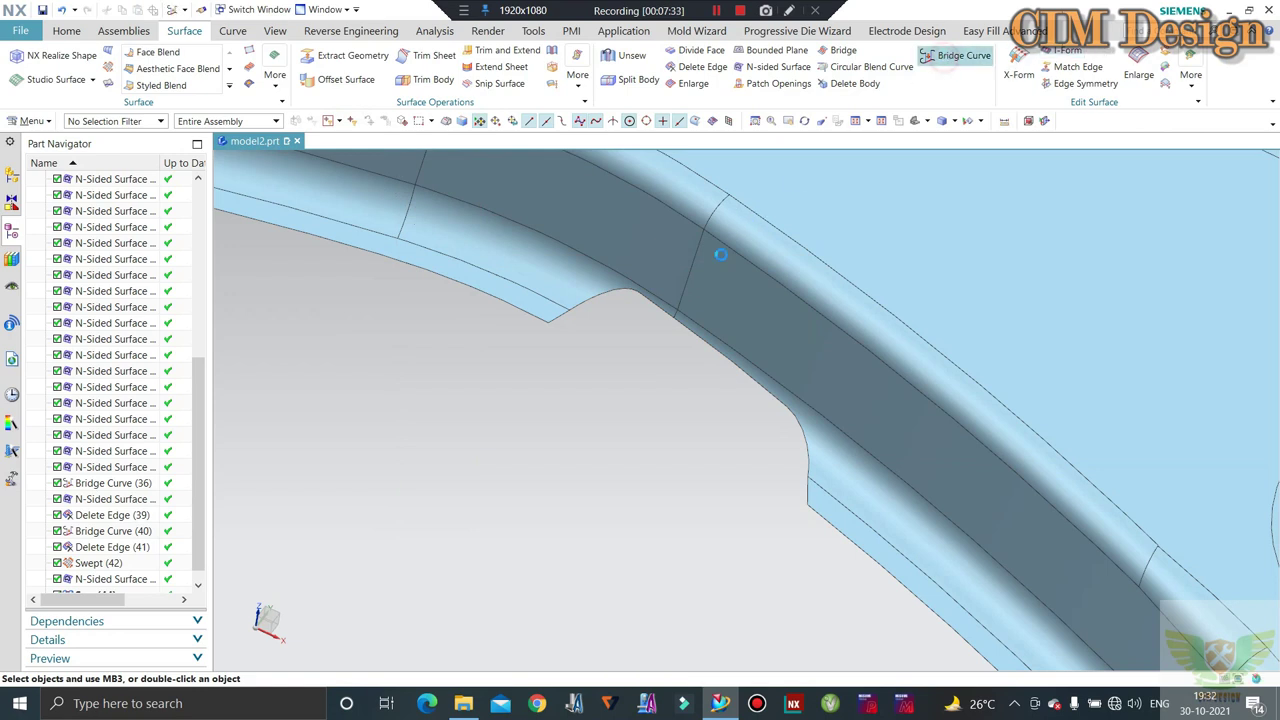
Create tangent bridge curves across the notch, the first with start tangency 0.8
click(220, 156)
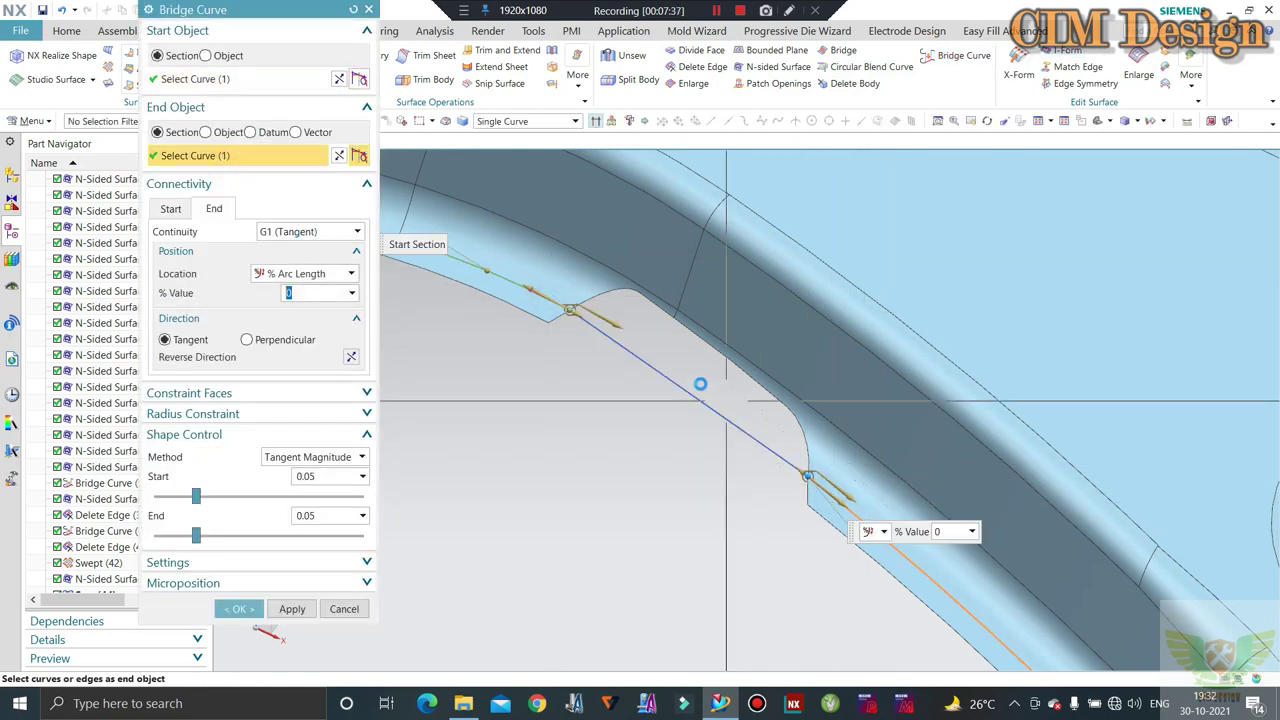
drag(580, 315, 639, 364)
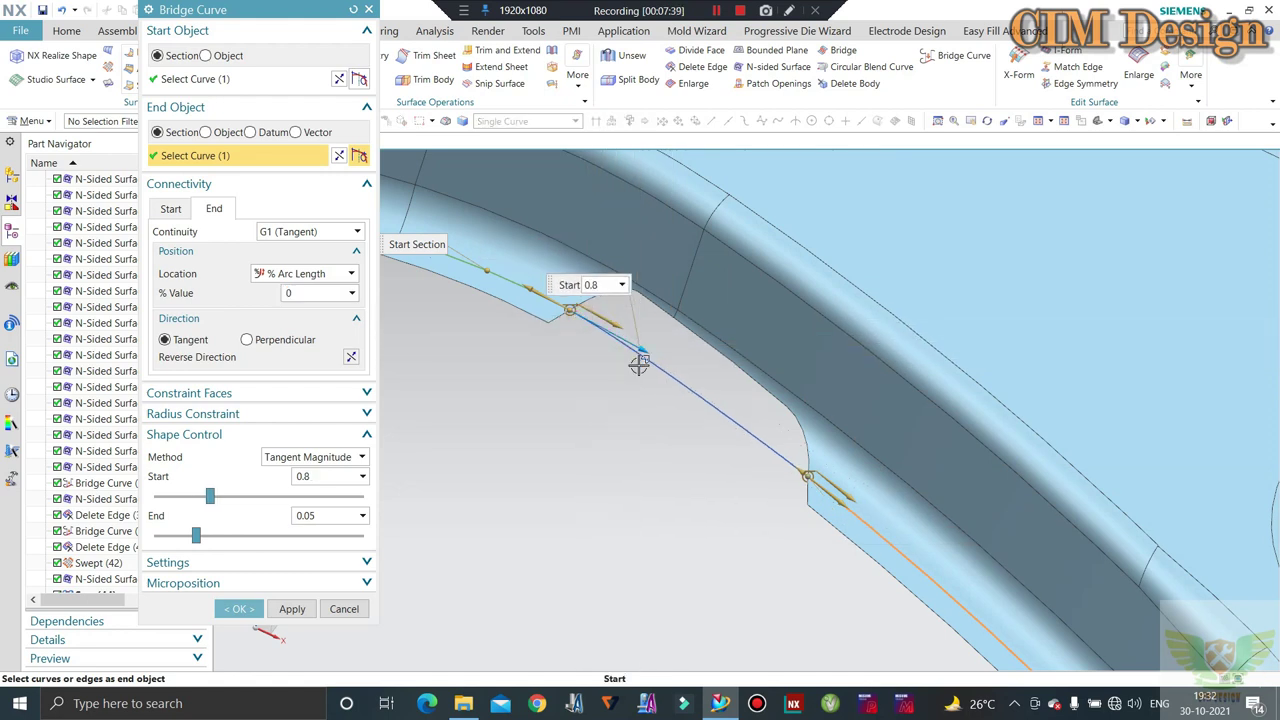
mouse_move(773, 443)
mouse_down()
mouse_move(733, 409)
mouse_move(803, 469)
mouse_up()
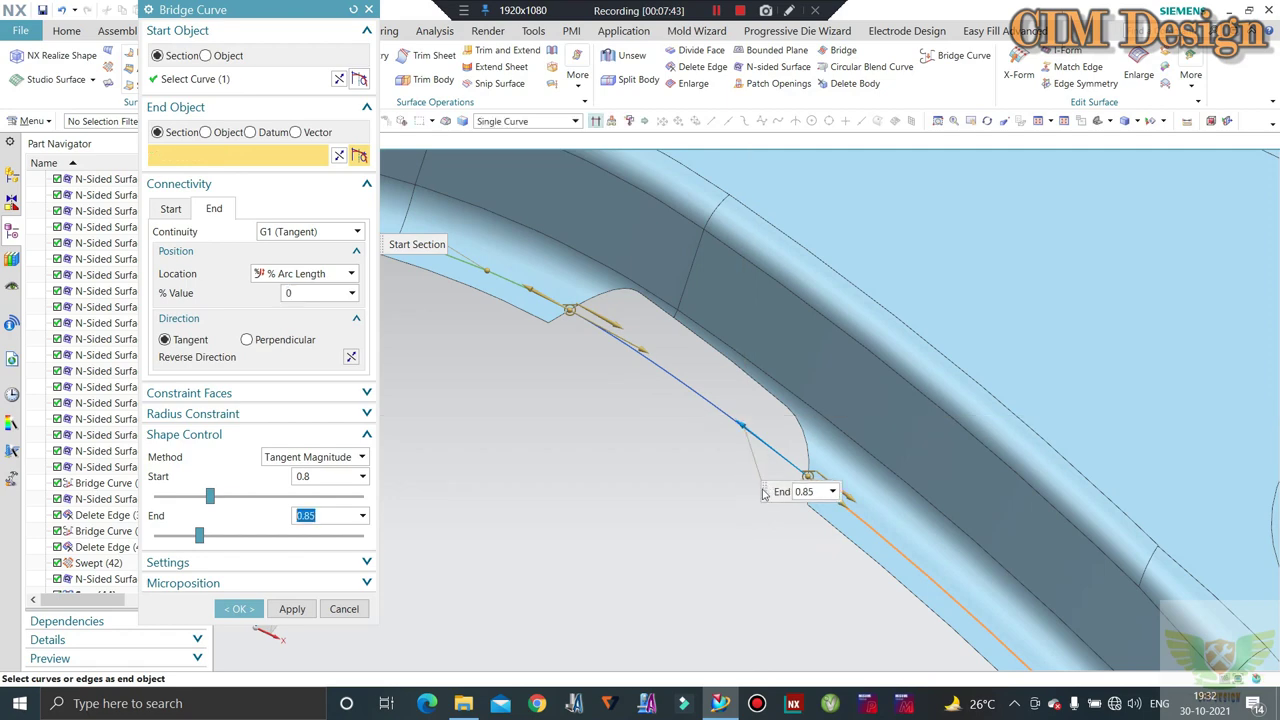
middle_click(713, 476)
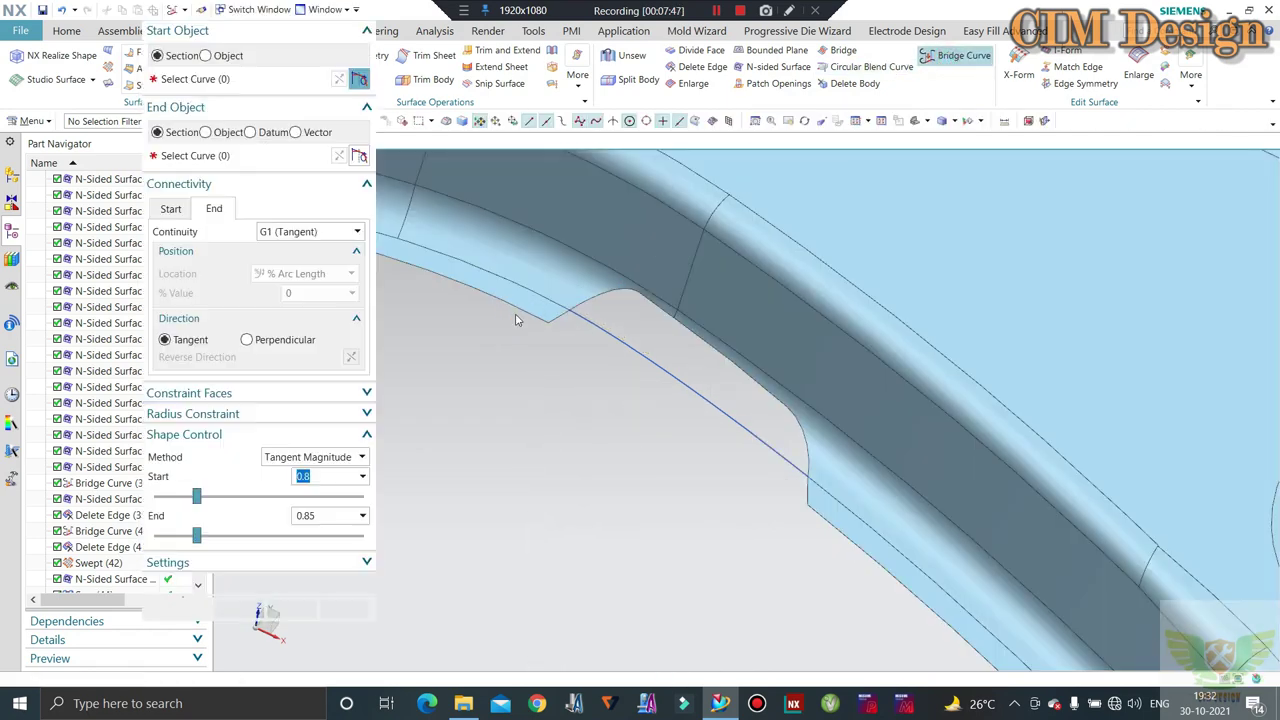
click(521, 308)
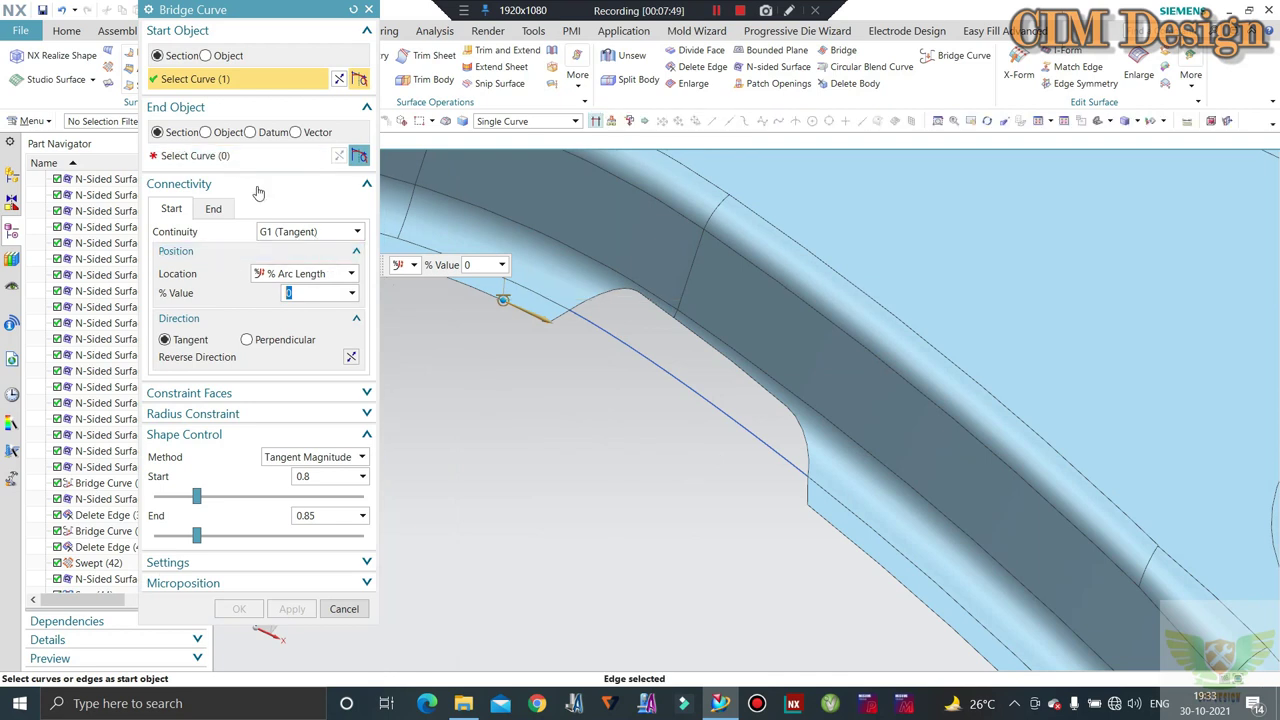
click(240, 158)
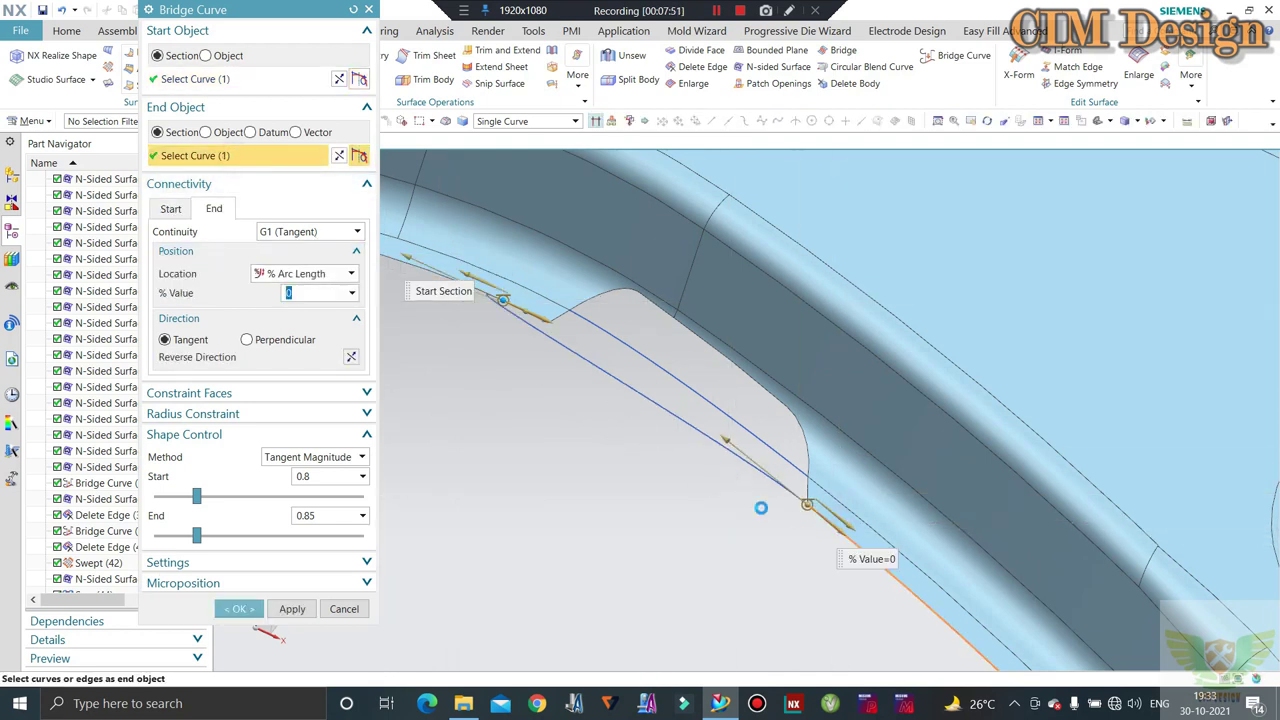
middle_click(640, 428)
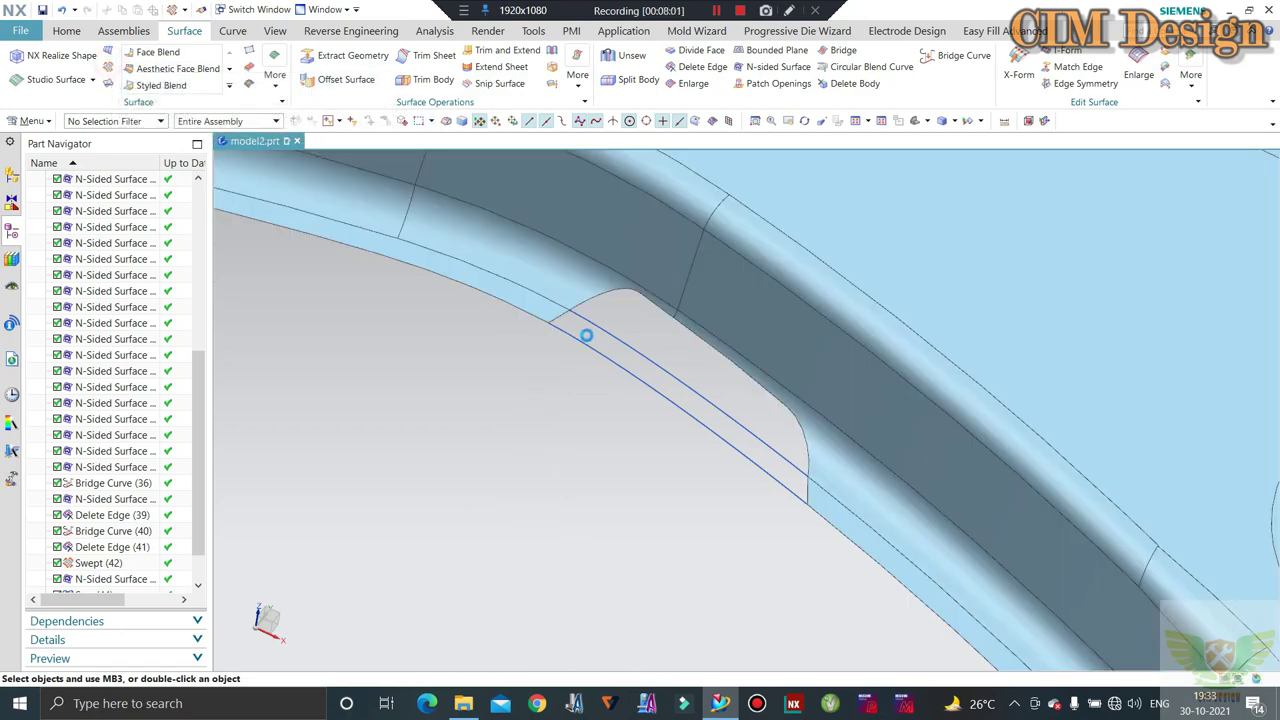
Sweep a strip with the offset edge and bridge curve as sections and two guide curves
click(566, 321)
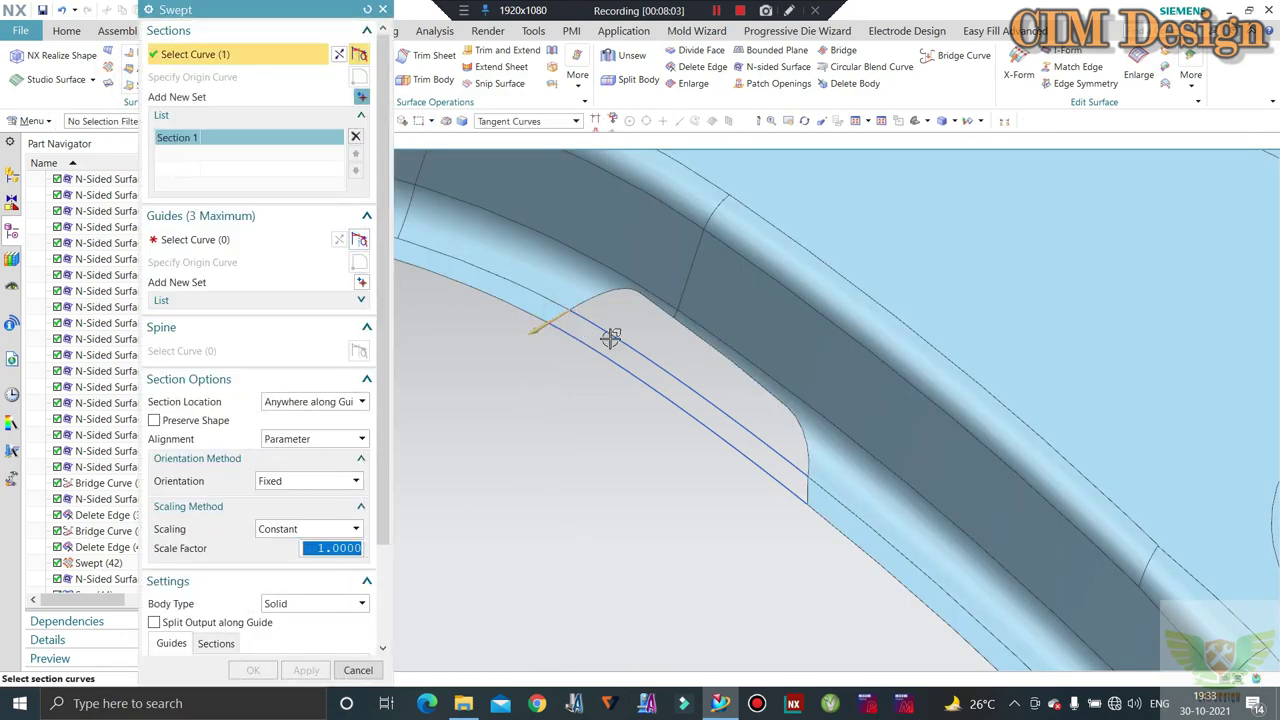
click(361, 96)
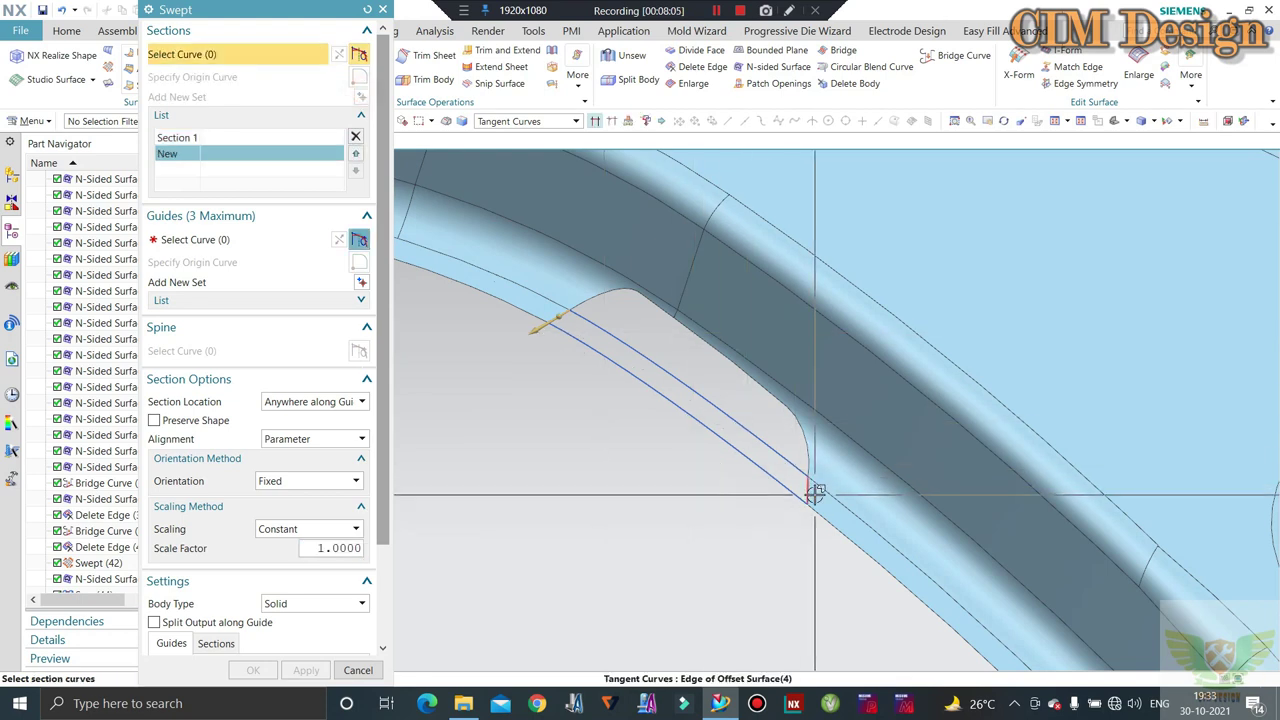
click(251, 239)
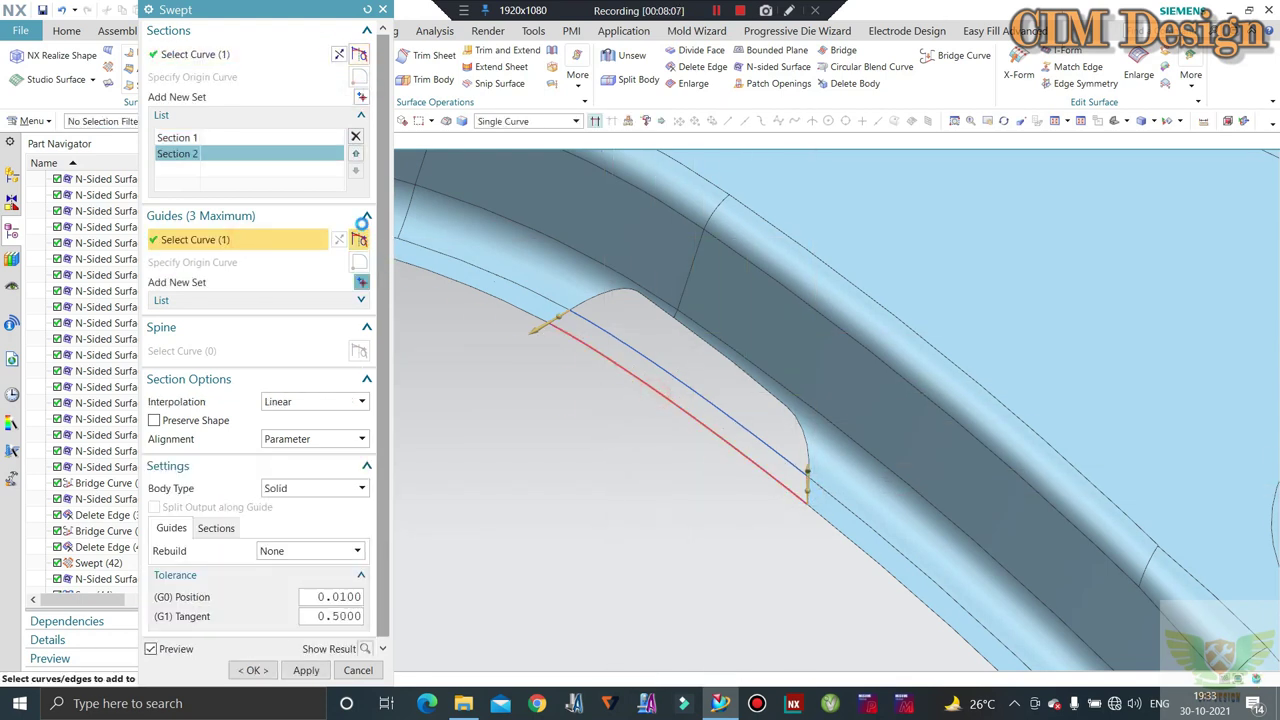
click(362, 281)
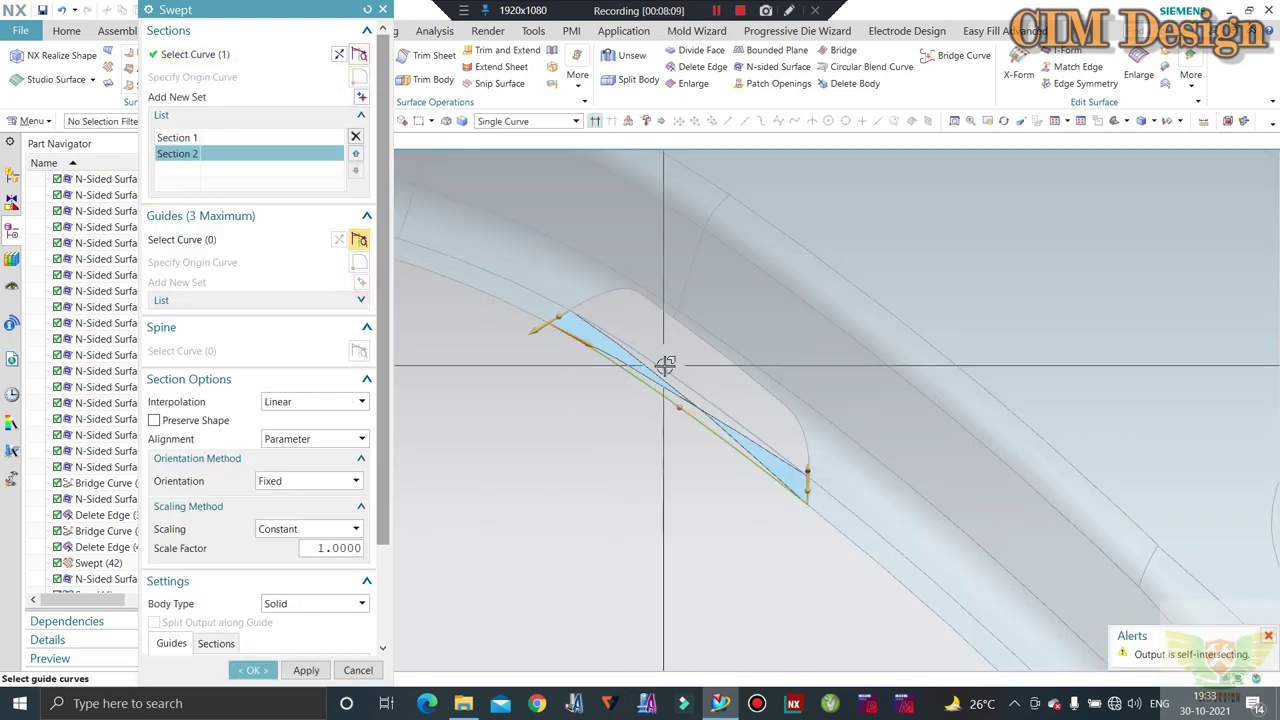
click(512, 285)
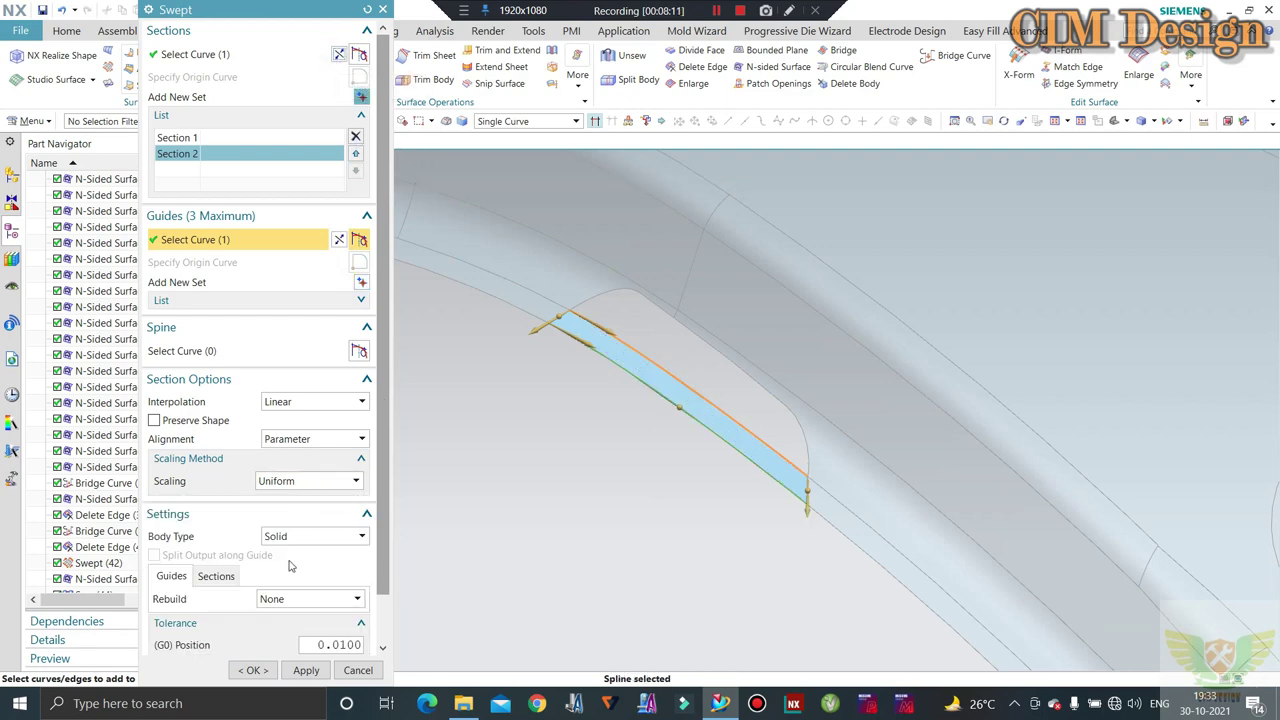
click(298, 673)
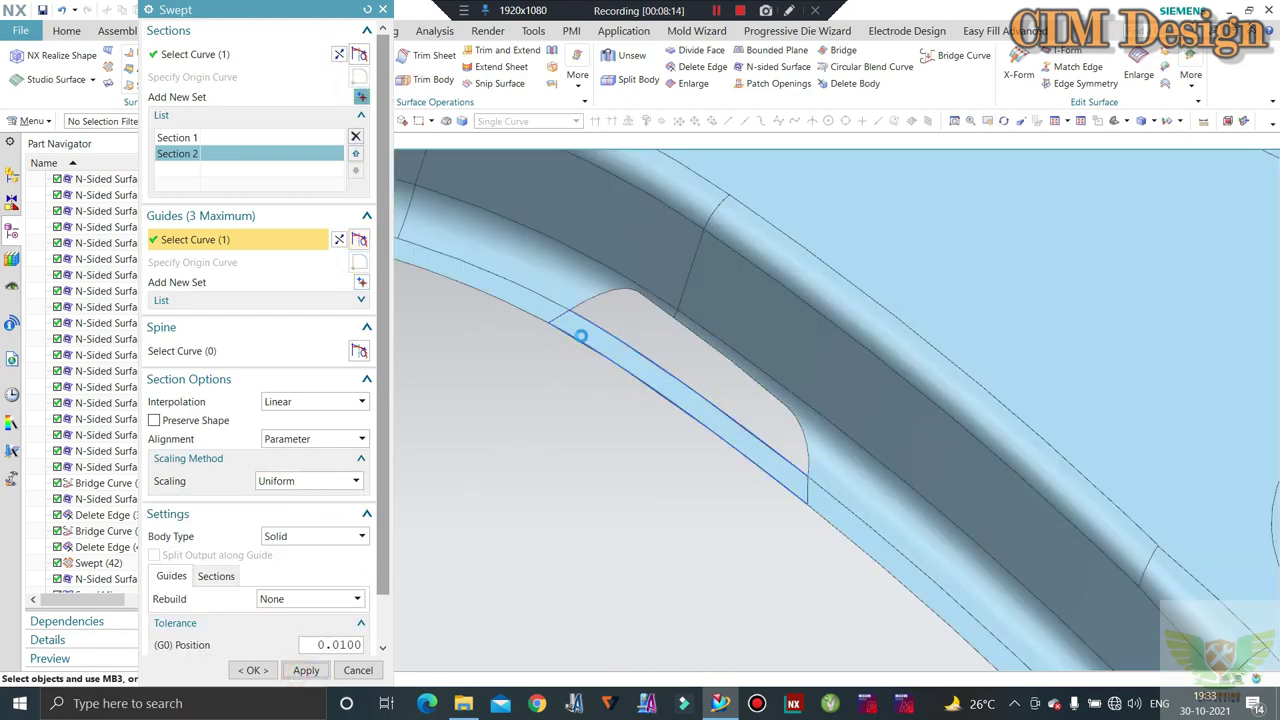
Start a second sweep from the picked edges, then cancel it
scroll(570, 325, up, 2)
scroll(605, 300, up, 2)
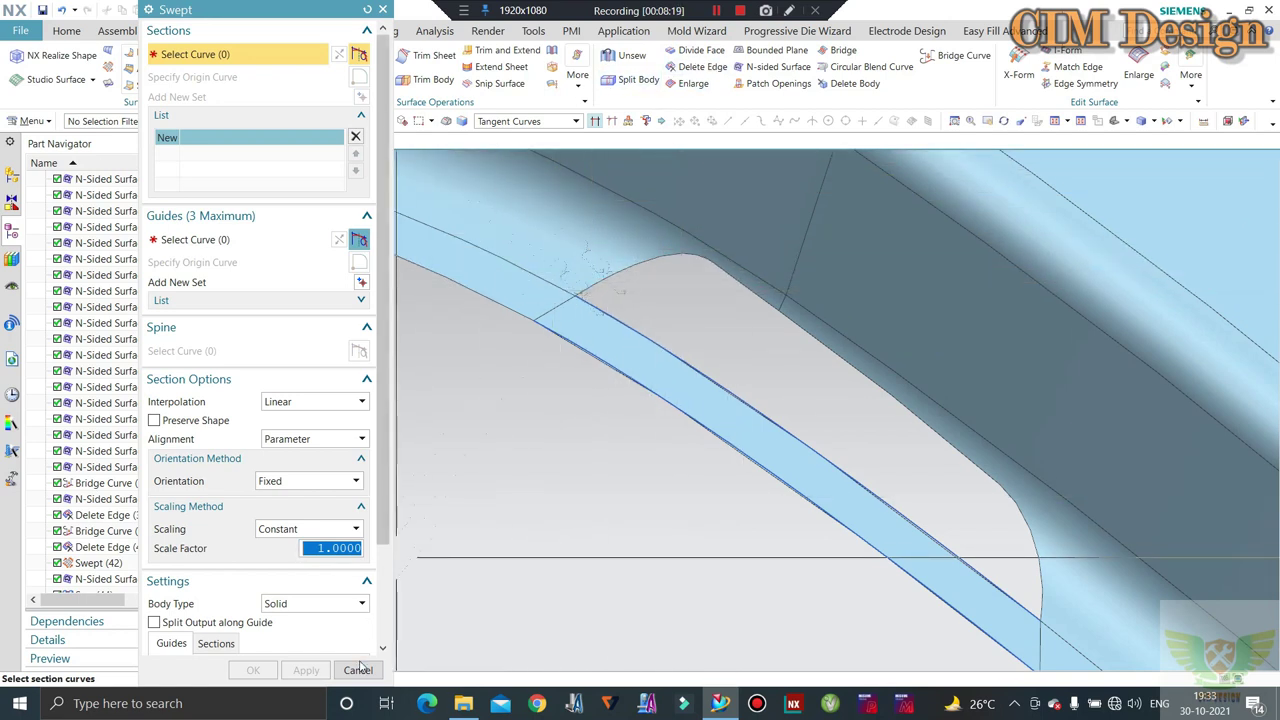
middle_click(551, 270)
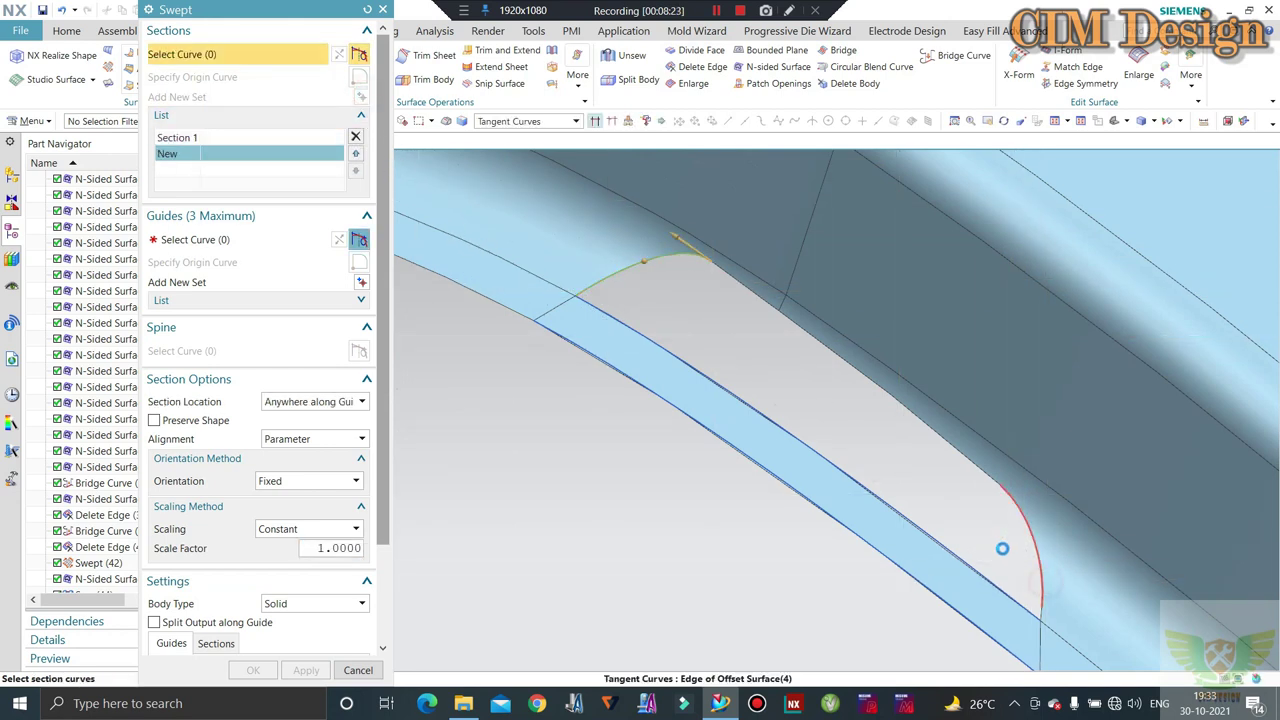
scroll(1043, 607, down, 2)
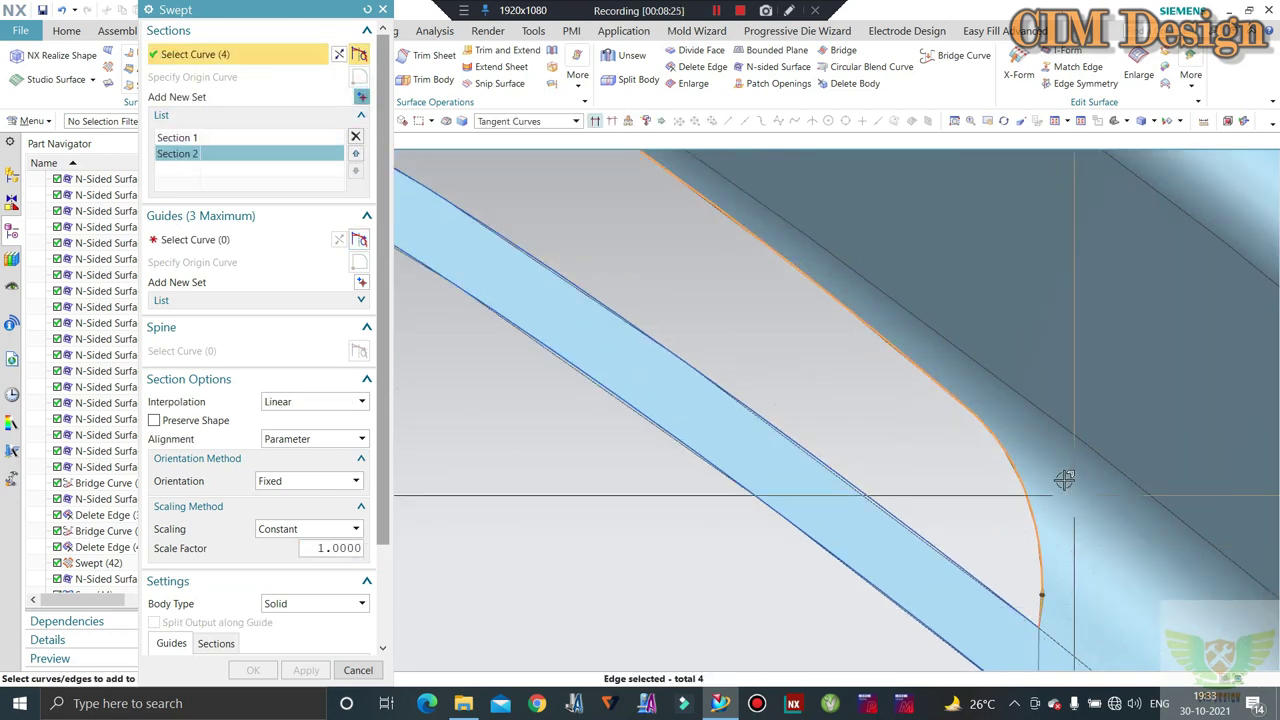
scroll(1065, 480, up, 2)
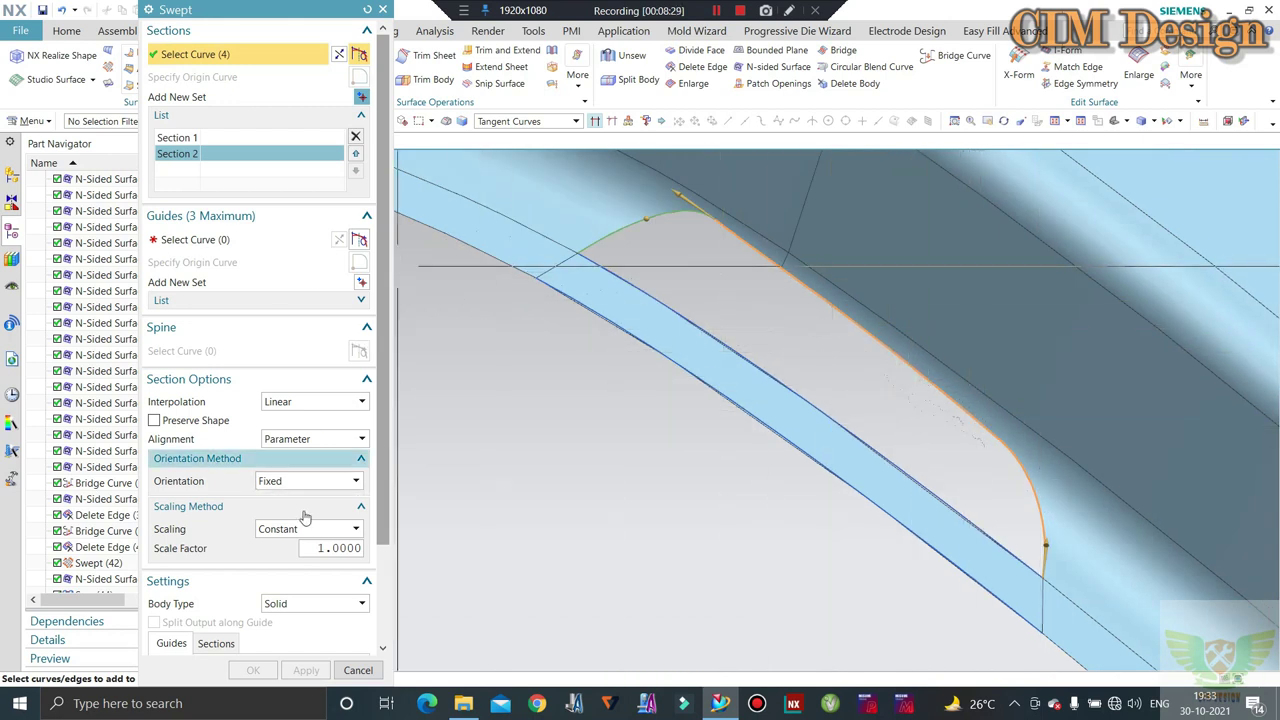
click(350, 673)
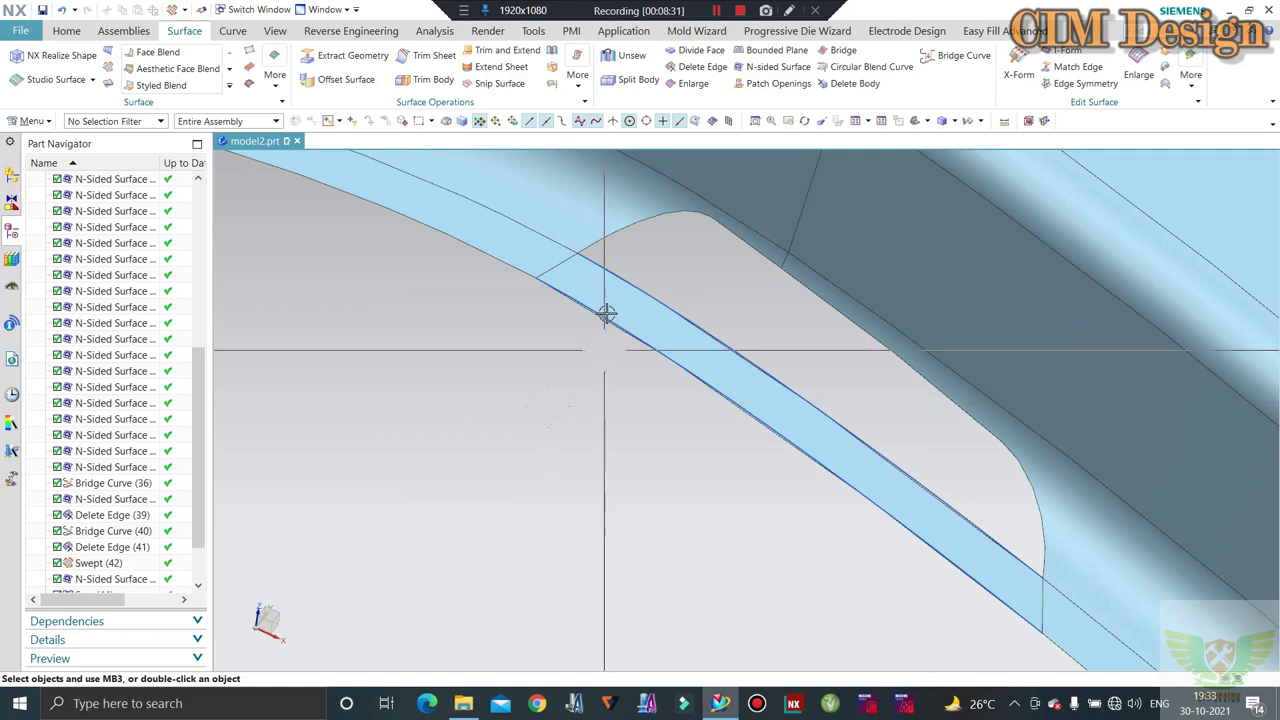
Try N-sided Surface and Patch Openings on the offset sheet, then cancel both
key(Escape)
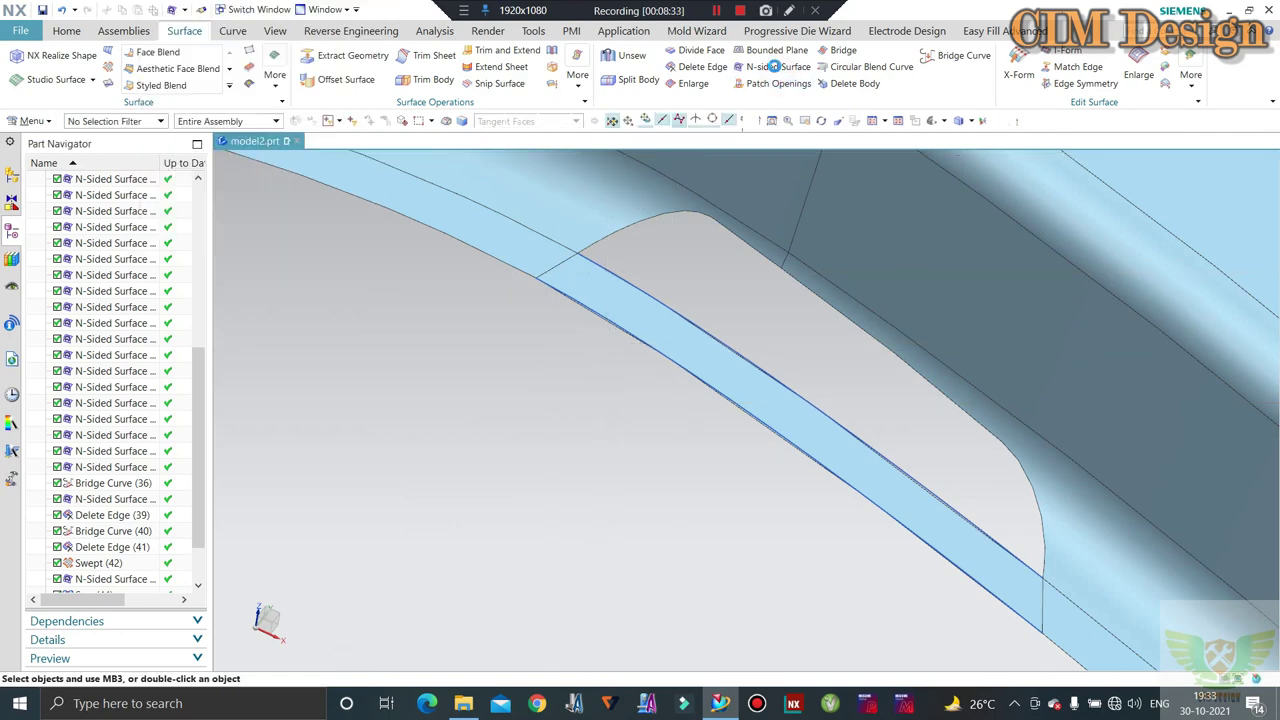
click(778, 67)
key(Escape)
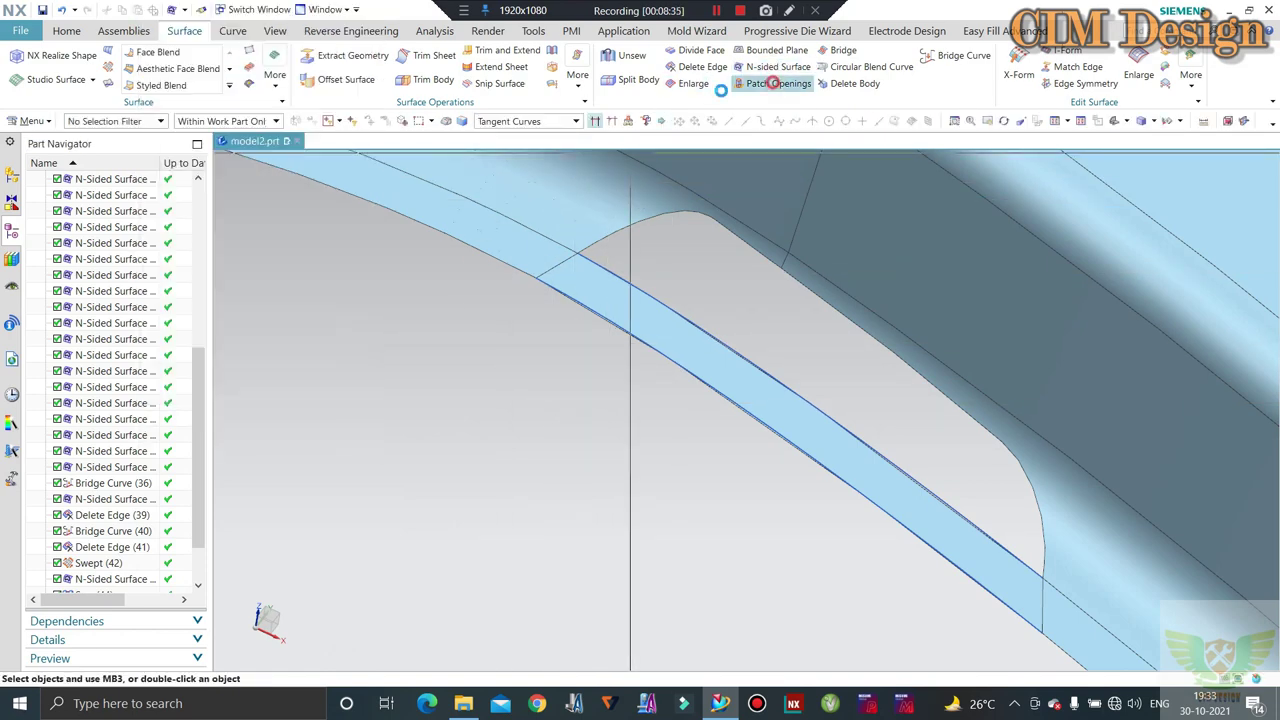
click(778, 83)
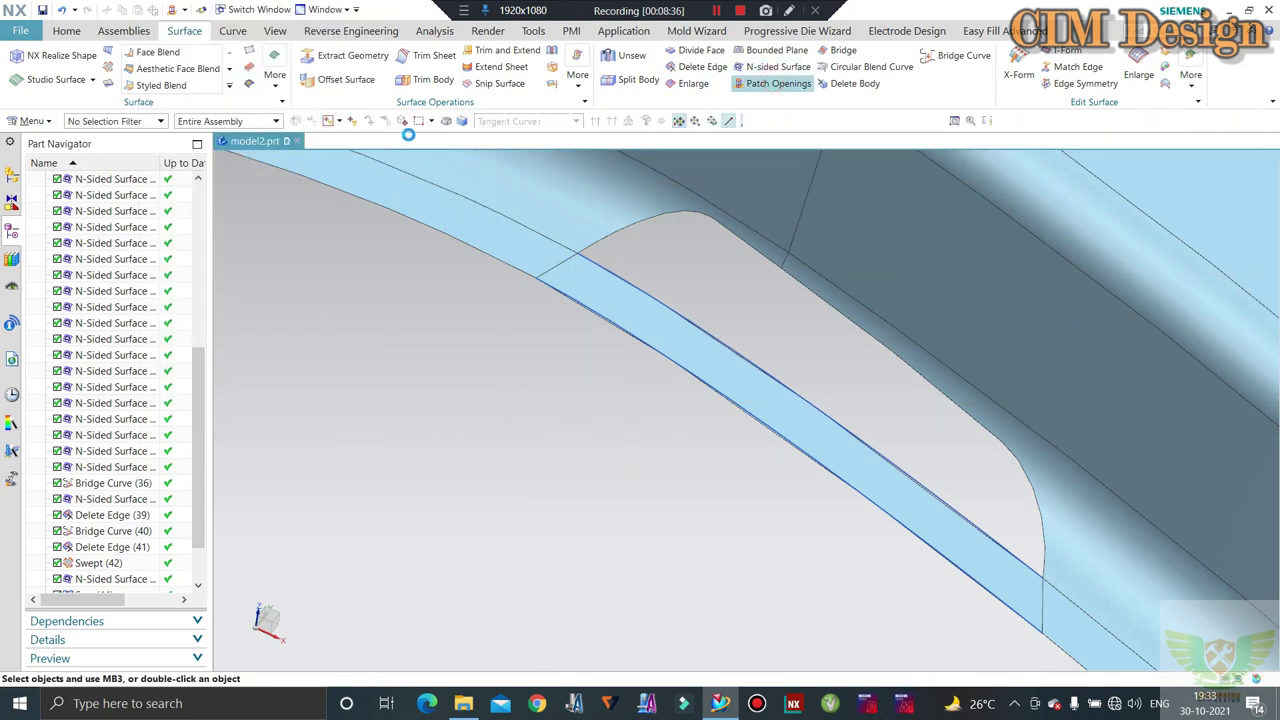
click(576, 216)
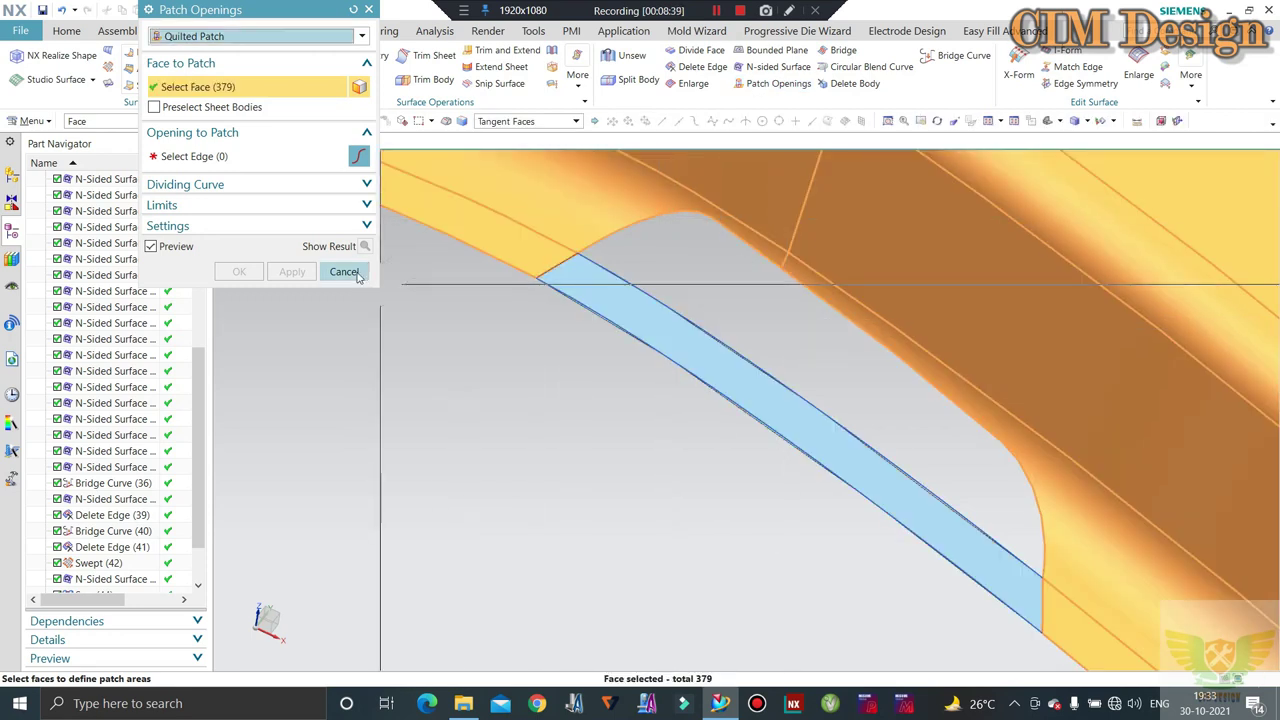
click(356, 273)
Sew the swept strip as tool onto the main offset sheet as target
click(551, 52)
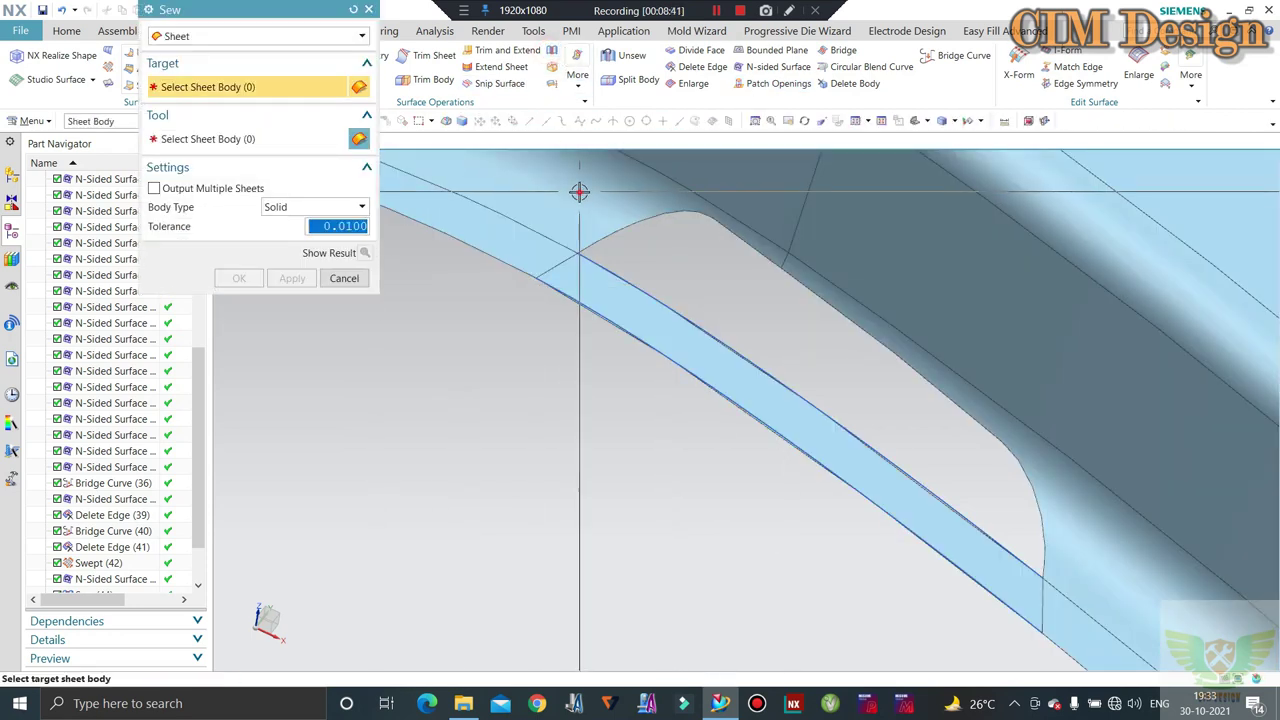
click(577, 191)
click(577, 286)
click(238, 278)
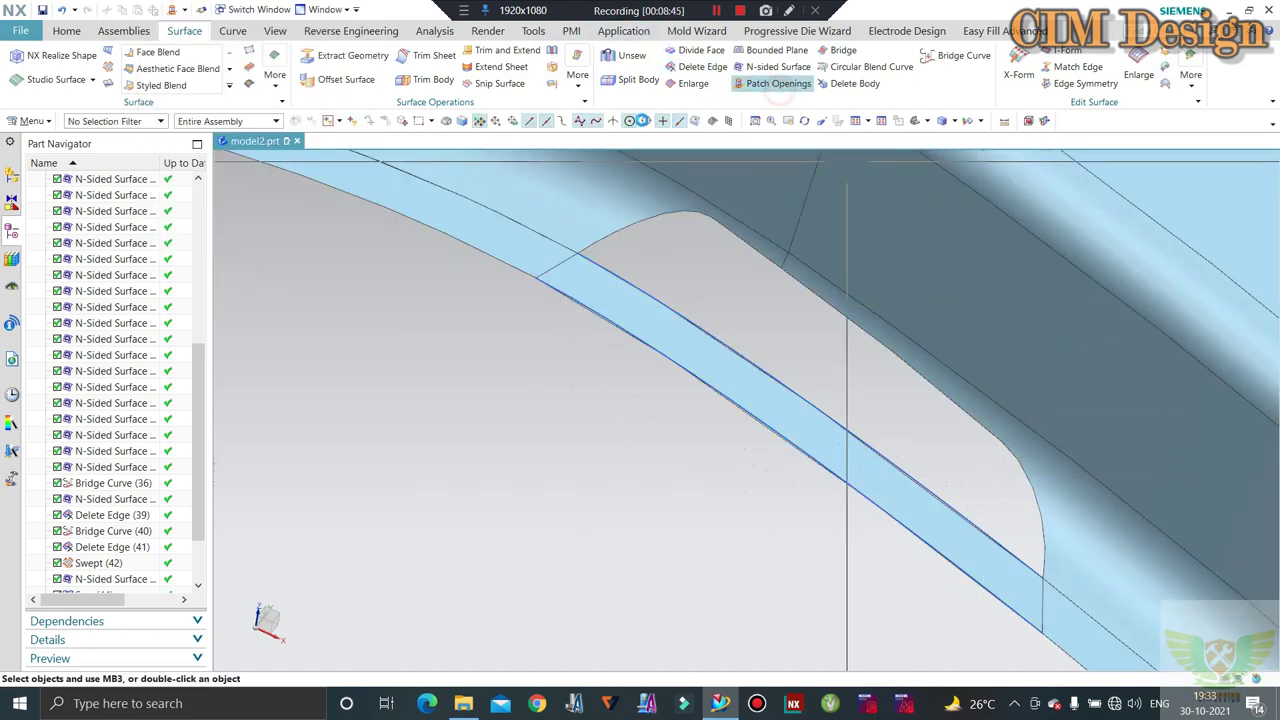
Patch the notch opening using the sewn sheet and the notch's boundary edges
click(778, 83)
click(463, 209)
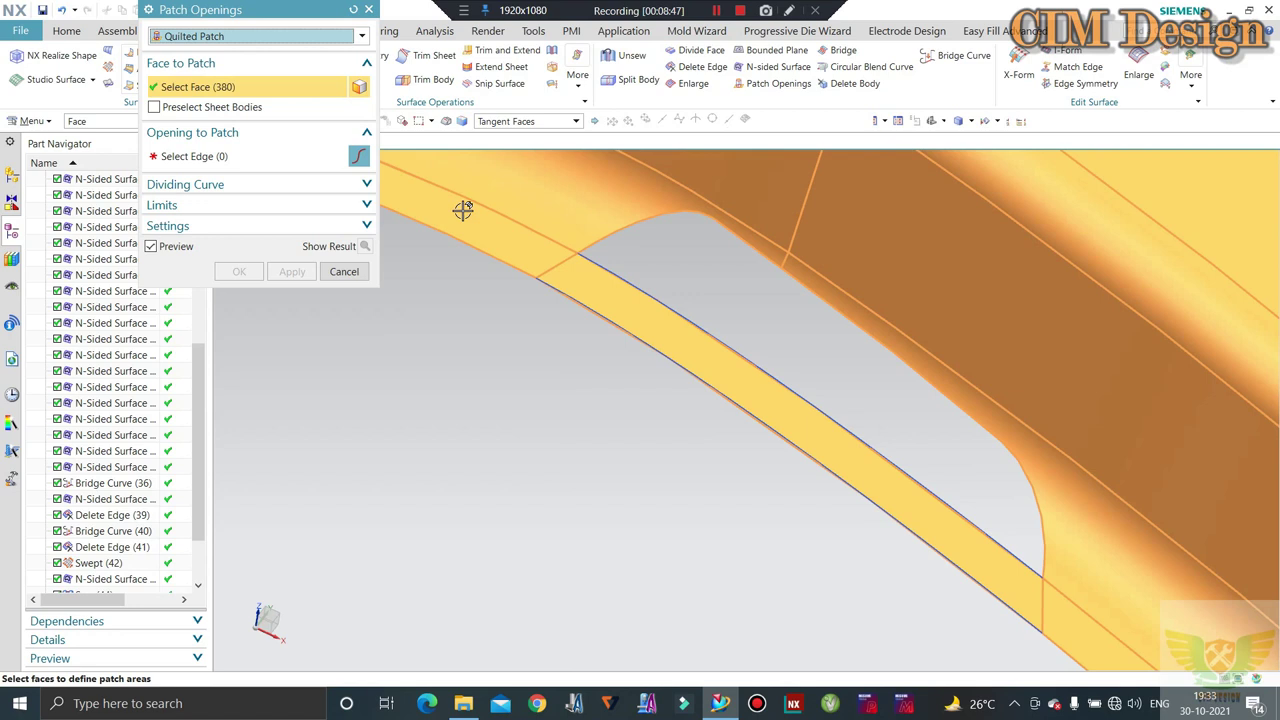
click(245, 155)
click(602, 283)
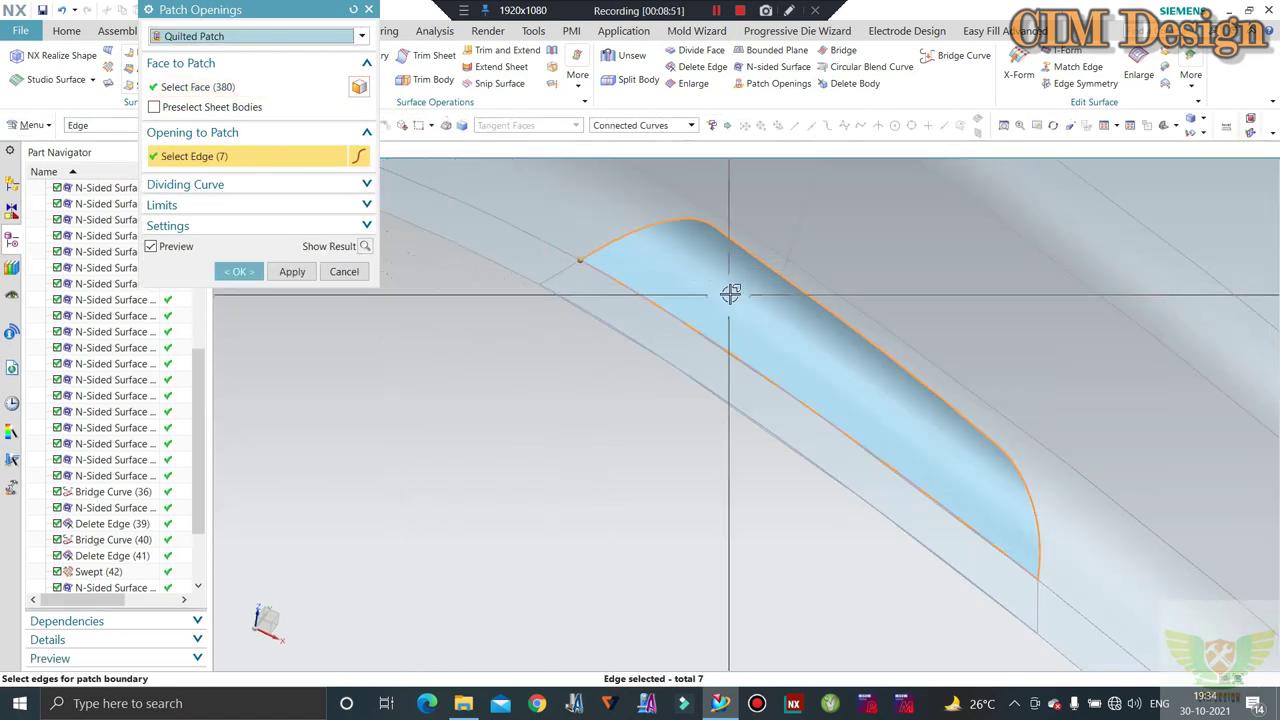
click(237, 271)
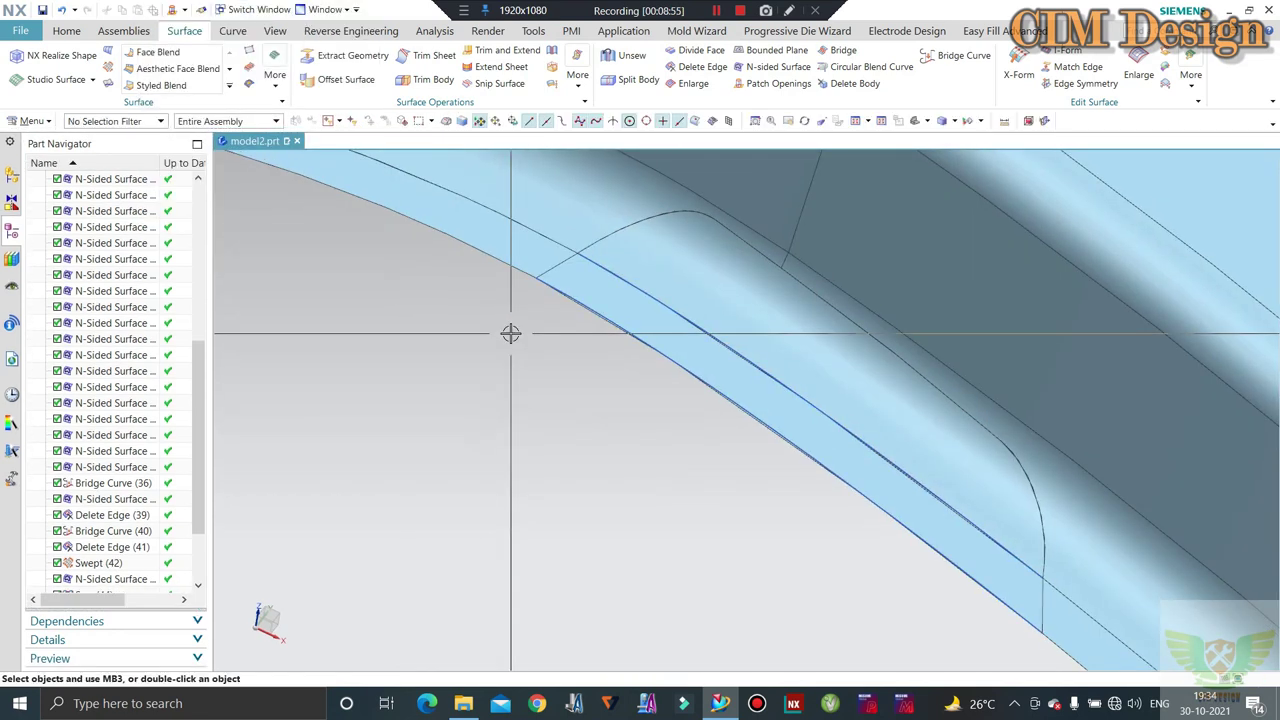
Refresh the display to clear stale curves from the view
right_click(511, 333)
click(574, 426)
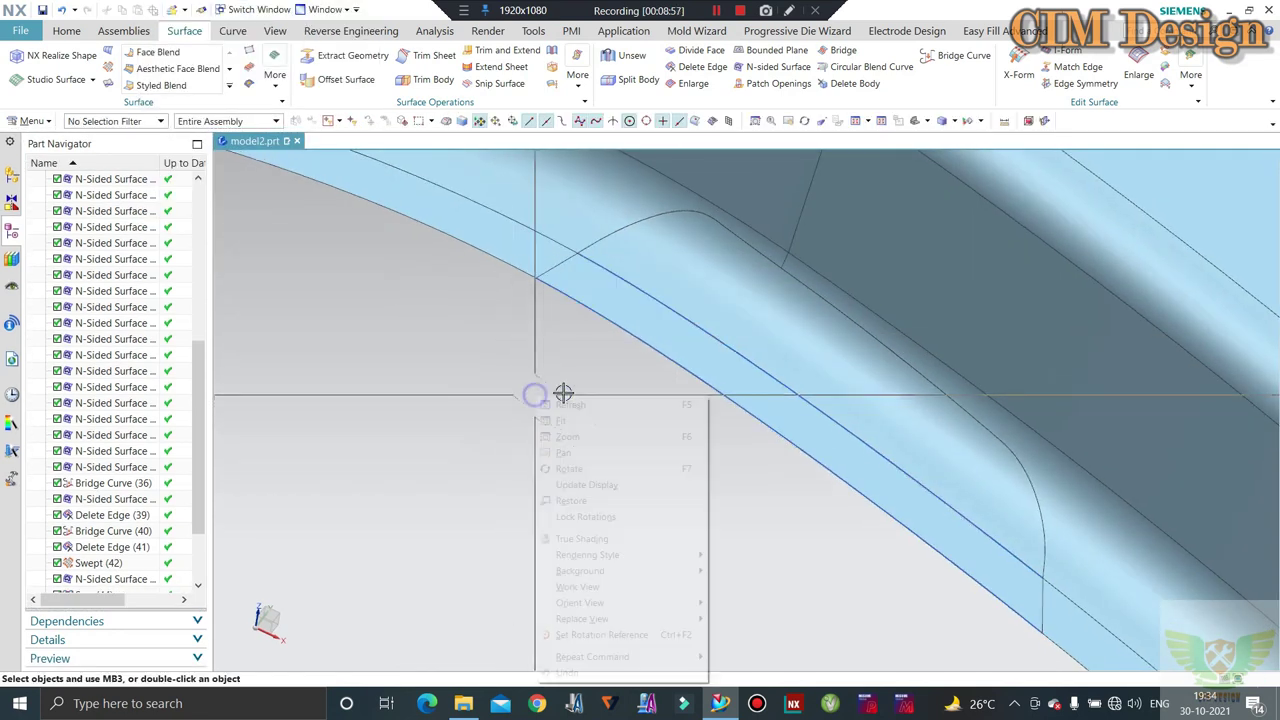
click(585, 485)
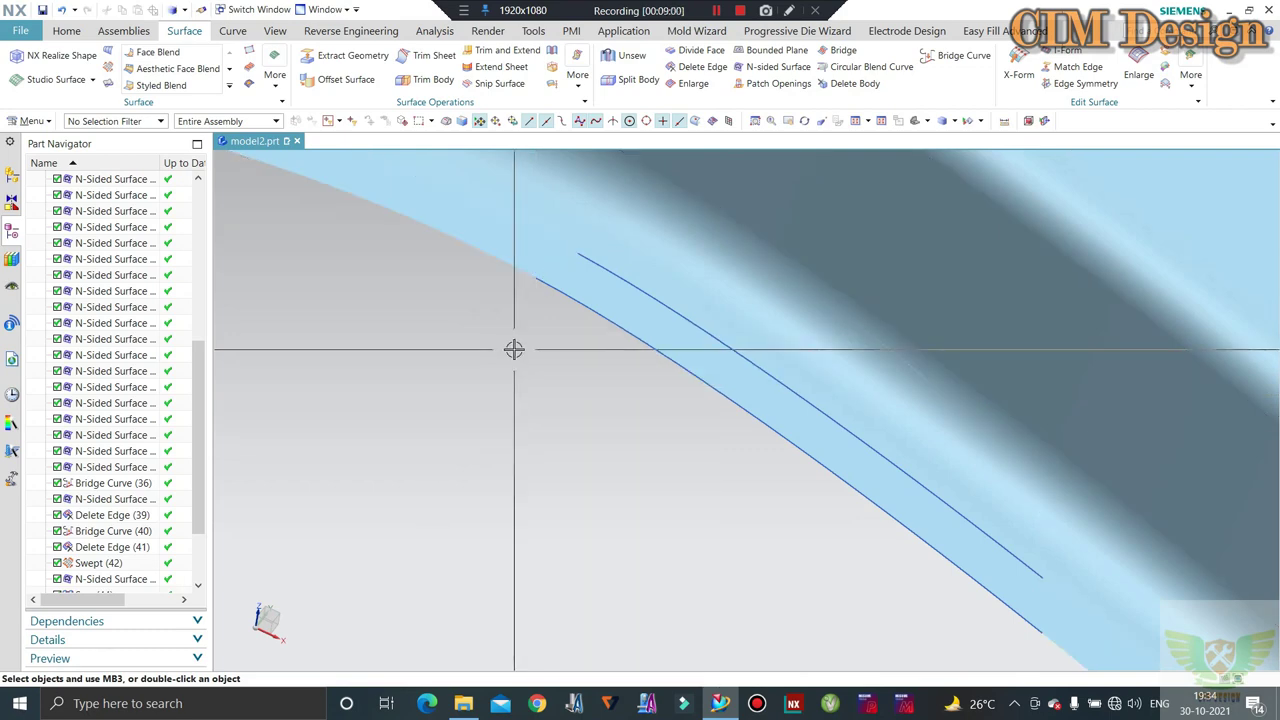
scroll(654, 357, down, 2)
scroll(660, 355, down, 3)
Select the two curves with a curves-only Class Selection filter and apply the display edit
scroll(696, 351, down, 2)
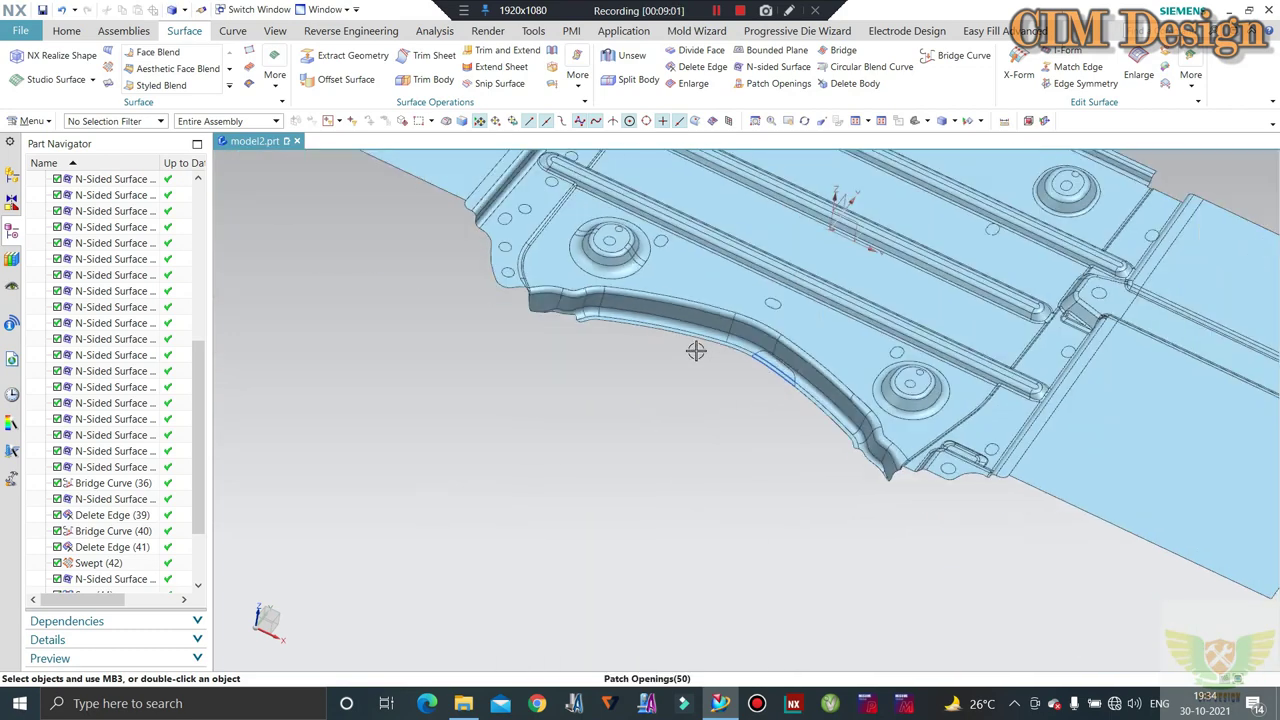
mouse_move(696, 351)
middle_down()
mouse_move(509, 286)
mouse_move(524, 248)
mouse_move(477, 303)
mouse_move(700, 370)
middle_up()
scroll(477, 303, down, 3)
scroll(715, 377, up, 5)
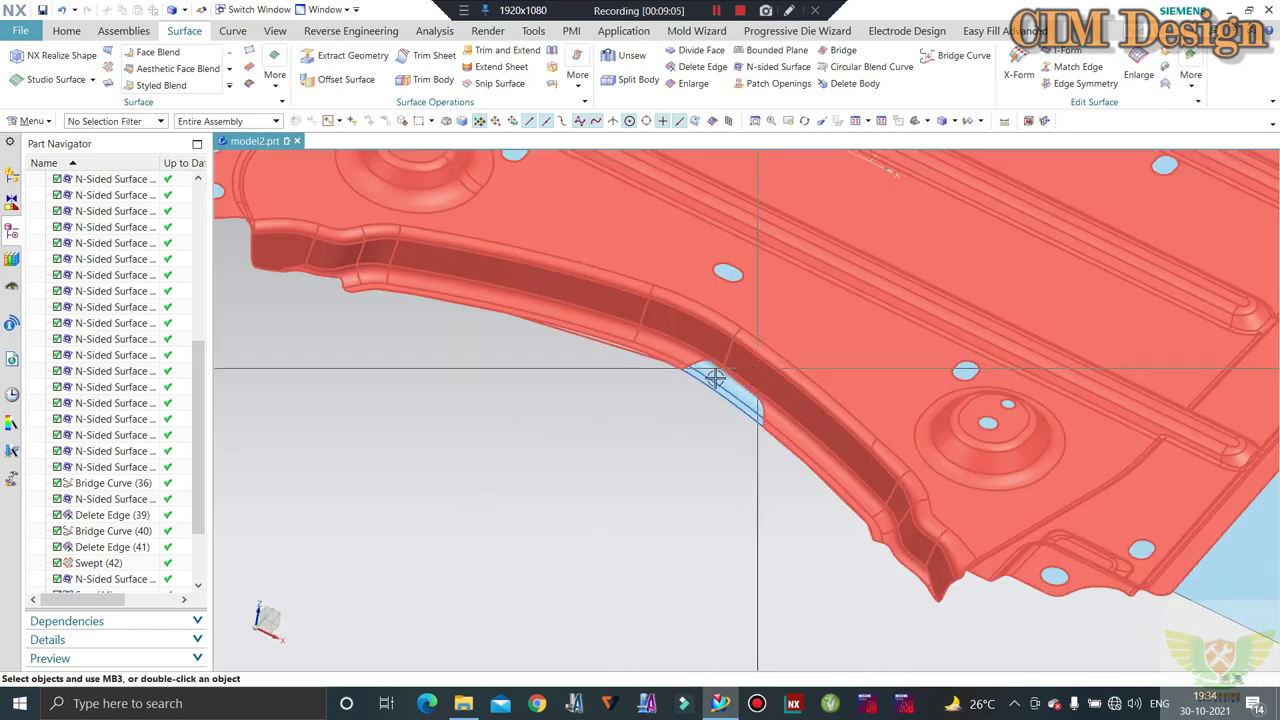
key(ctrl+j)
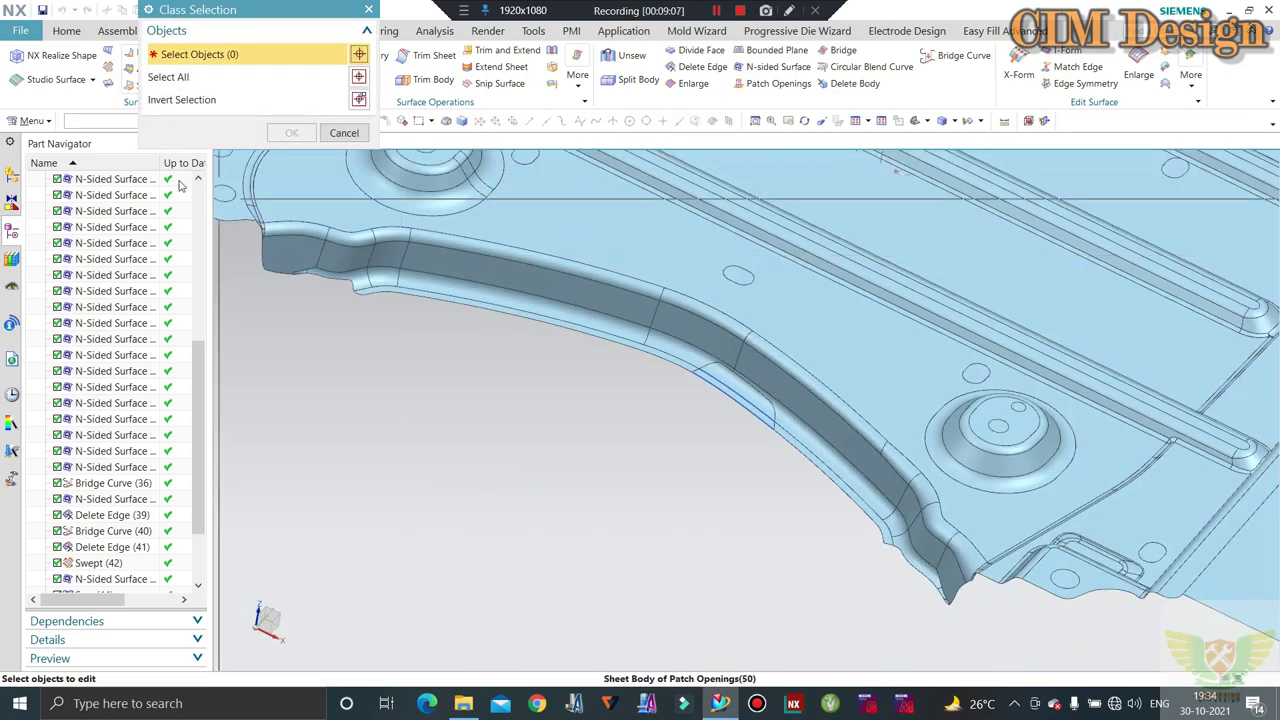
click(114, 119)
click(78, 179)
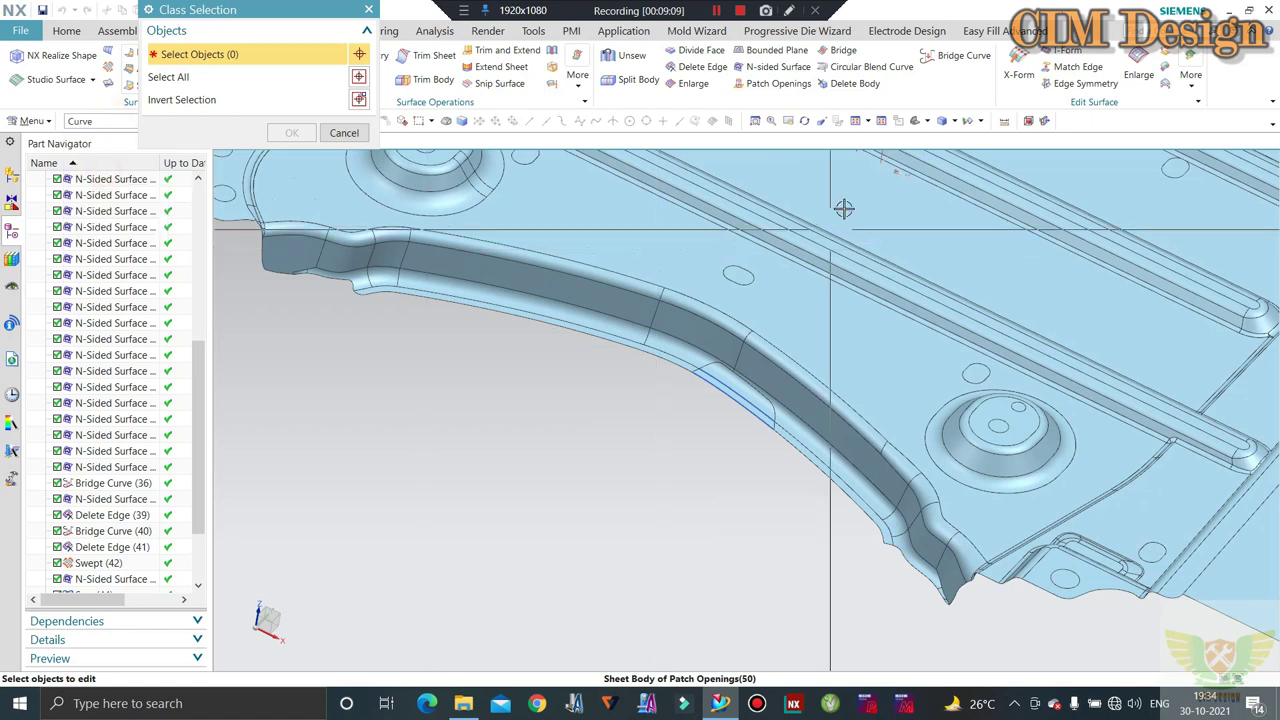
middle_click(638, 489)
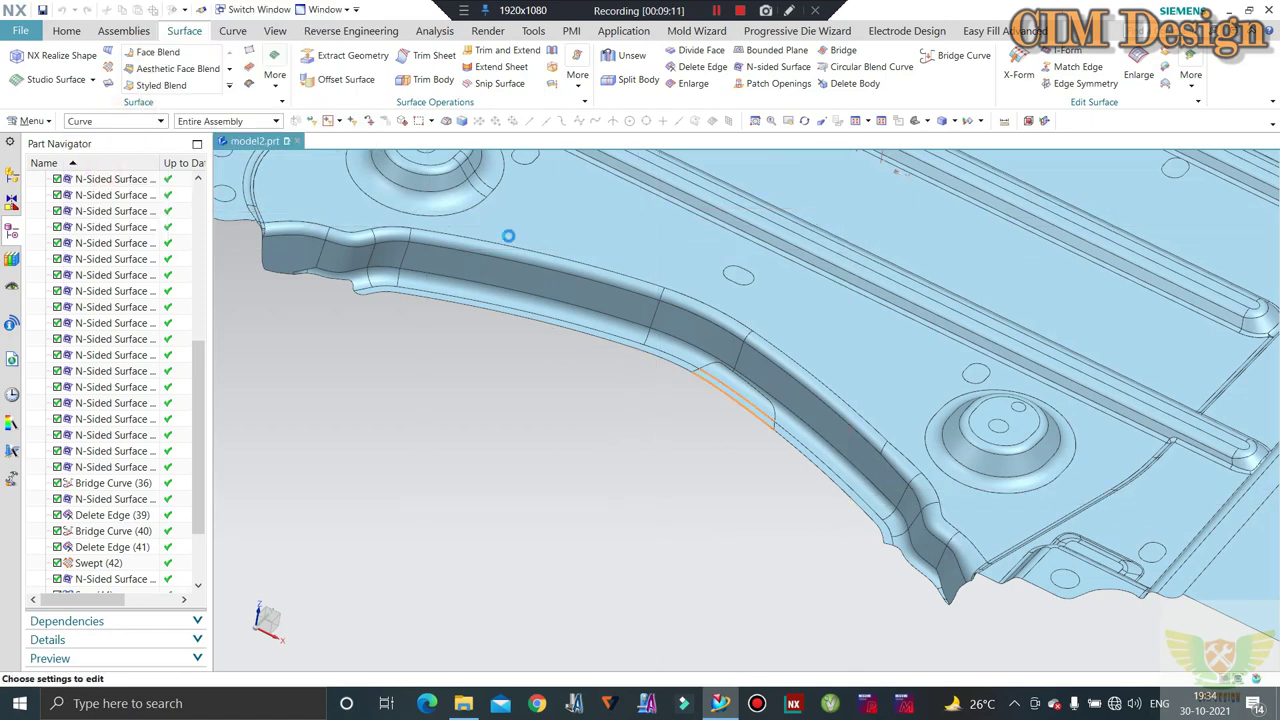
middle_click(509, 236)
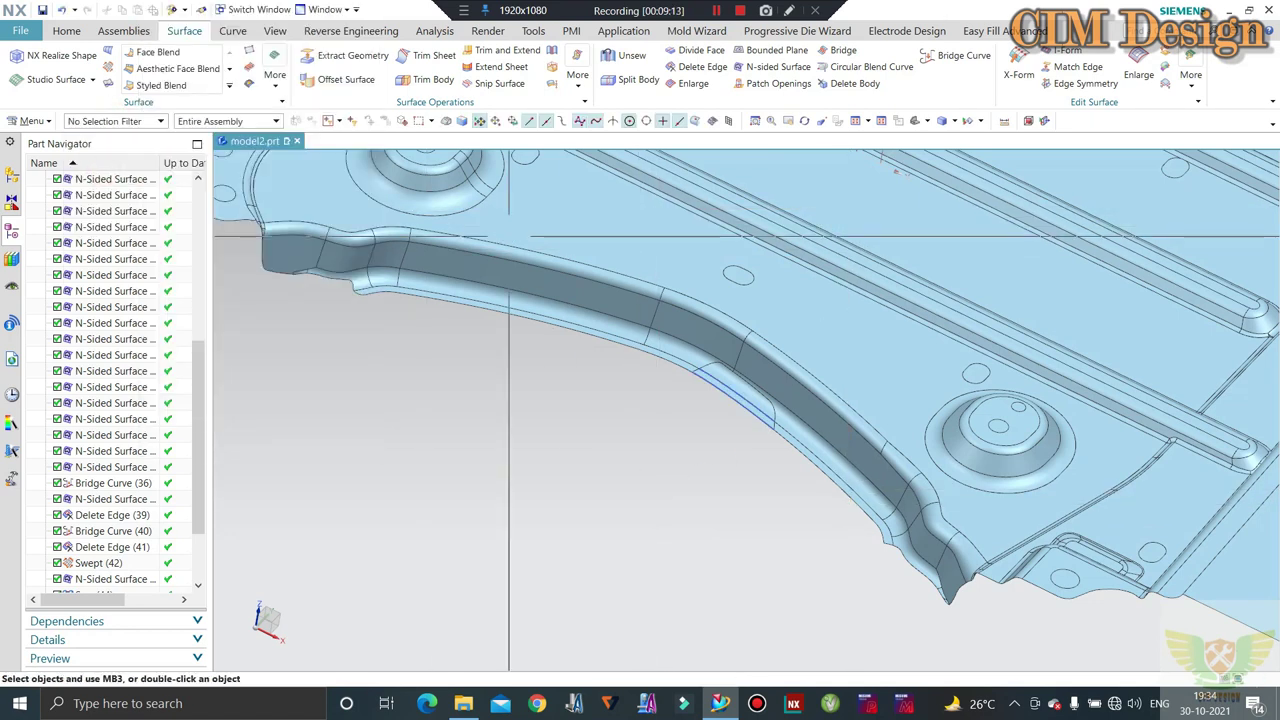
Review Layer Settings, then orbit the part to inspect the smoothed rib edge
key(ctrl+l)
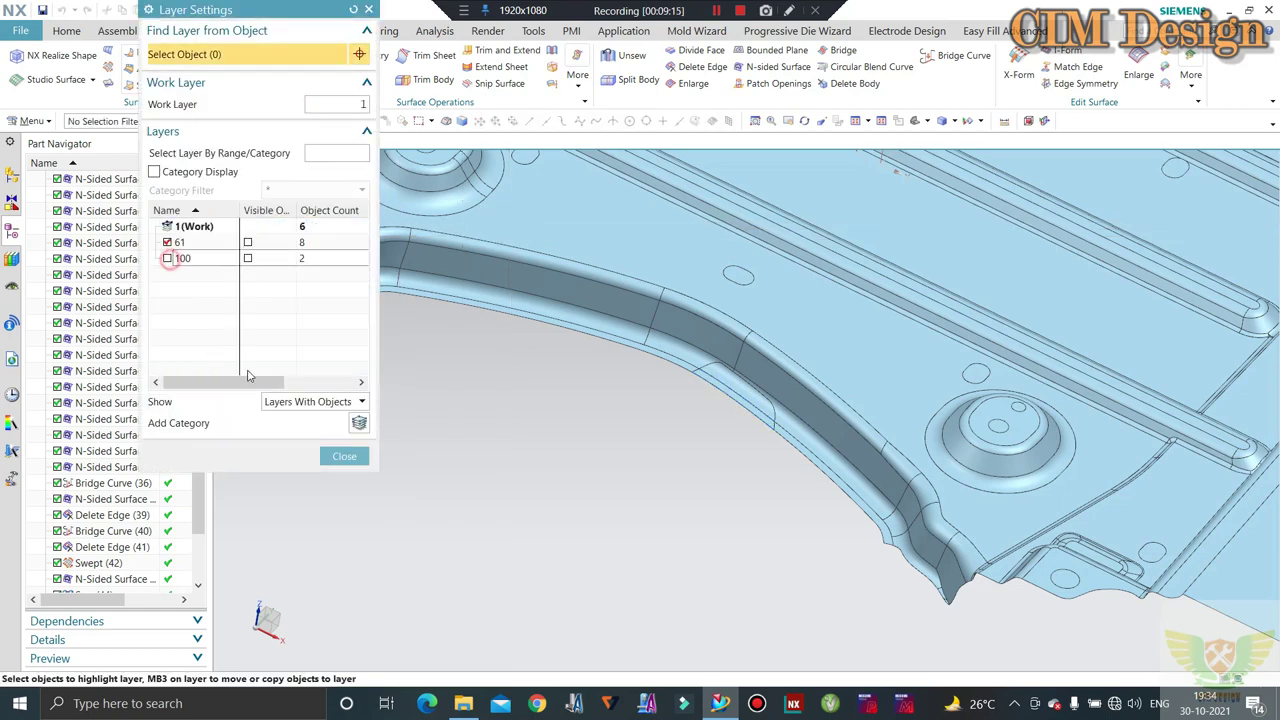
click(334, 457)
mouse_move(743, 378)
middle_down()
mouse_move(735, 459)
mouse_move(700, 420)
mouse_move(683, 366)
middle_up()
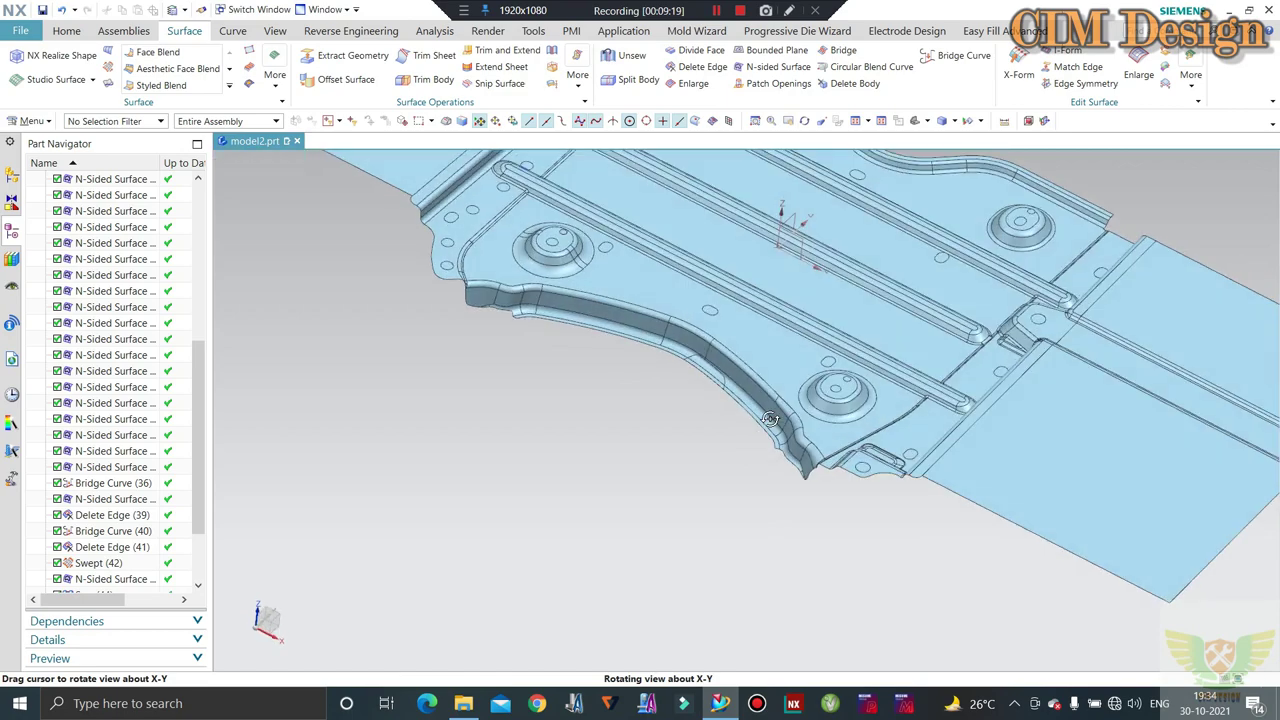
scroll(638, 332, up, 2)
mouse_move(625, 325)
middle_down()
mouse_move(566, 345)
mouse_move(575, 335)
middle_up()
scroll(580, 326, down, 2)
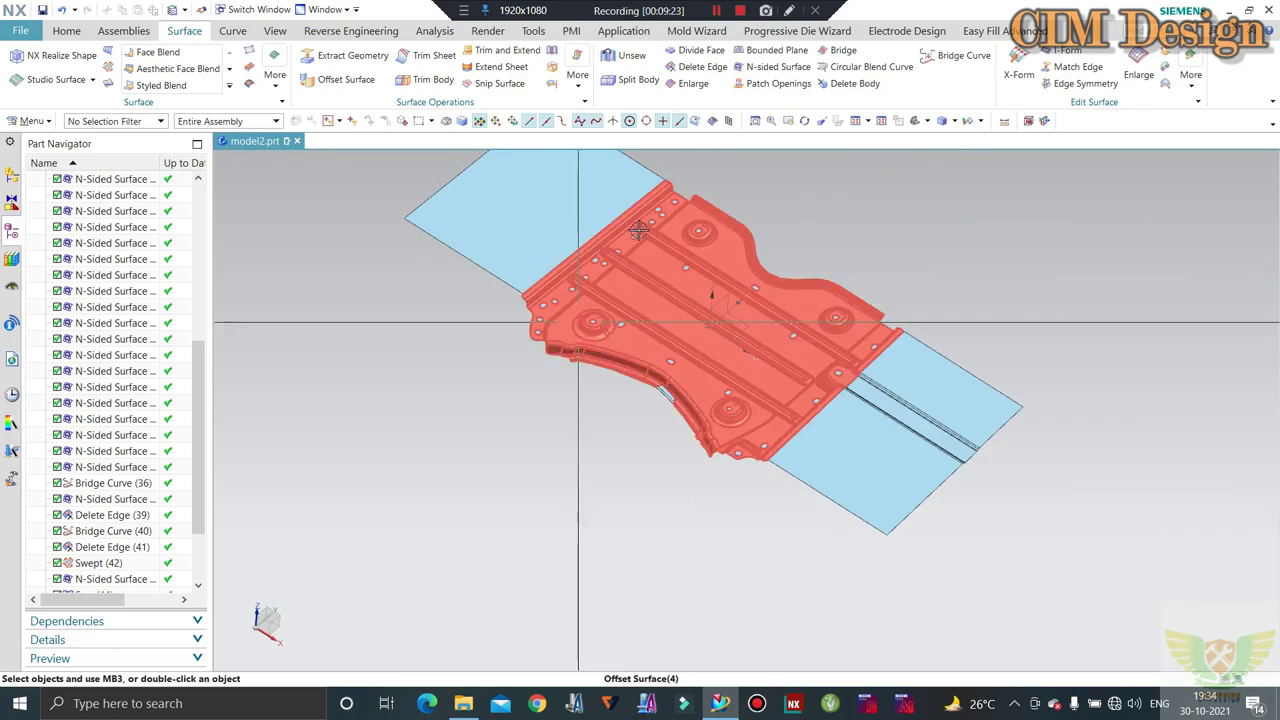
mouse_move(638, 231)
middle_down()
mouse_move(660, 240)
mouse_move(706, 223)
middle_up()
scroll(650, 250, up, 2)
scroll(605, 278, down, 2)
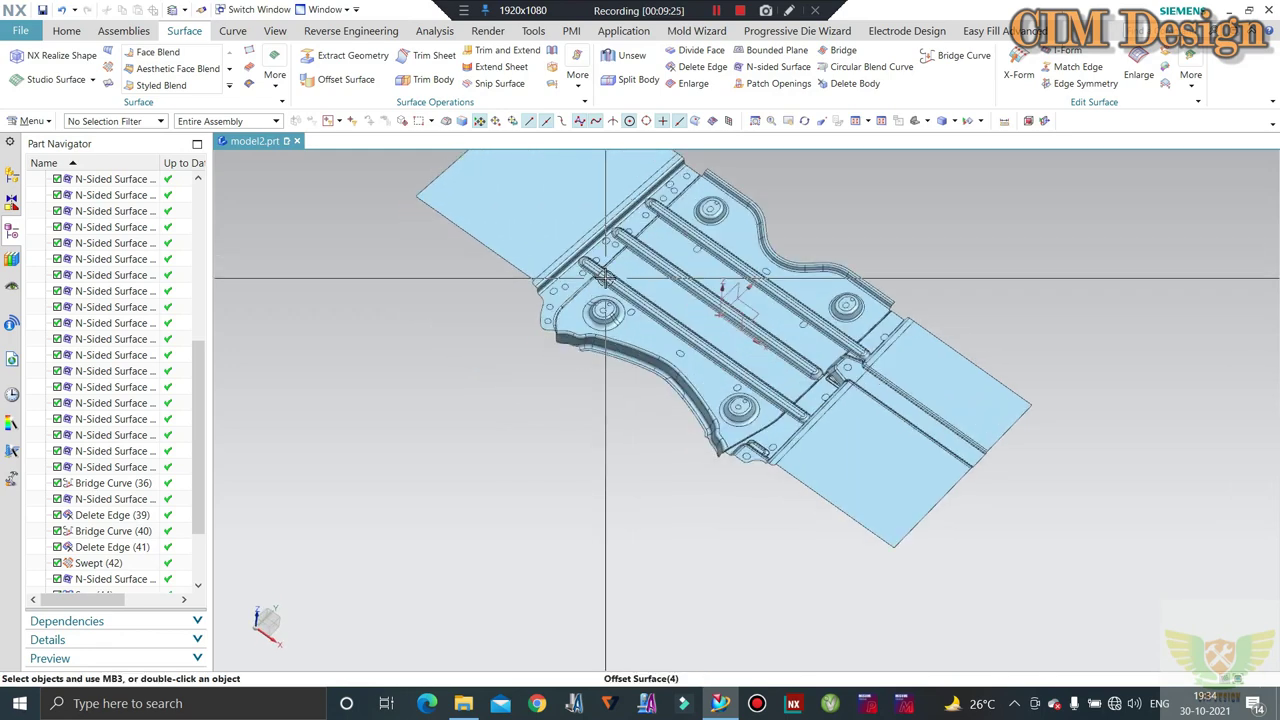
middle_drag(605, 278, 528, 326)
scroll(530, 330, up, 3)
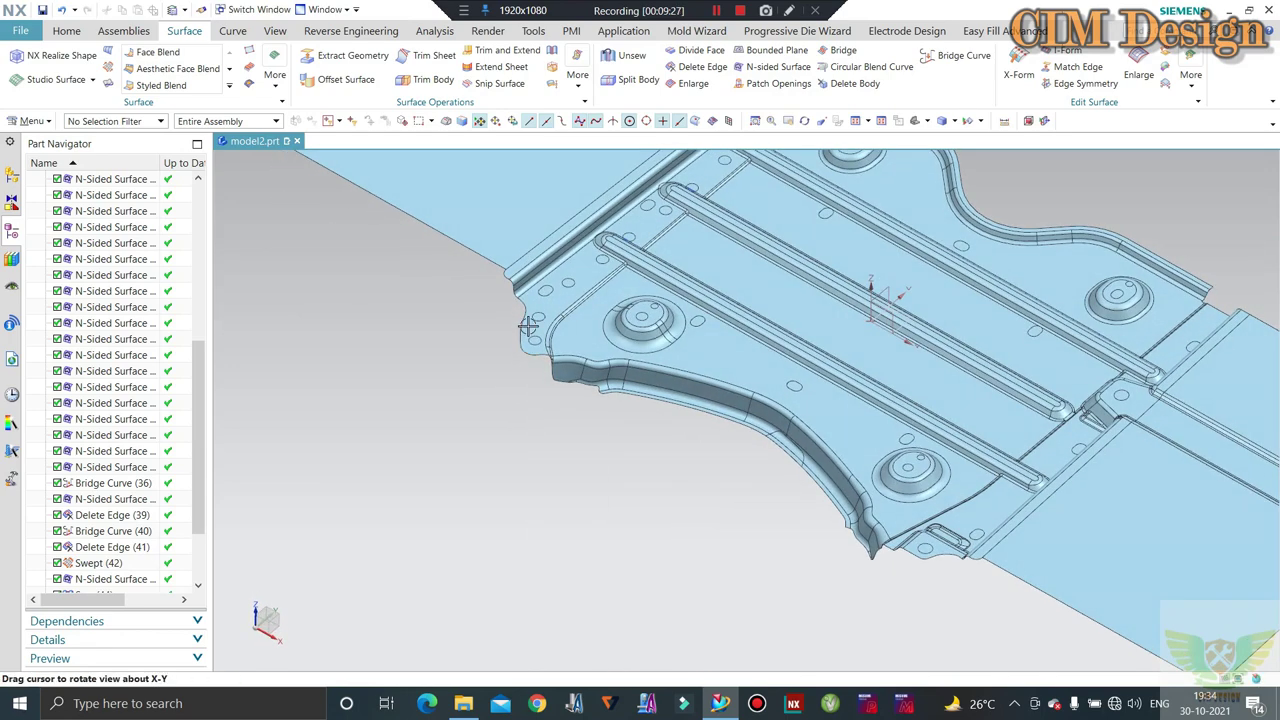
scroll(534, 306, up, 1)
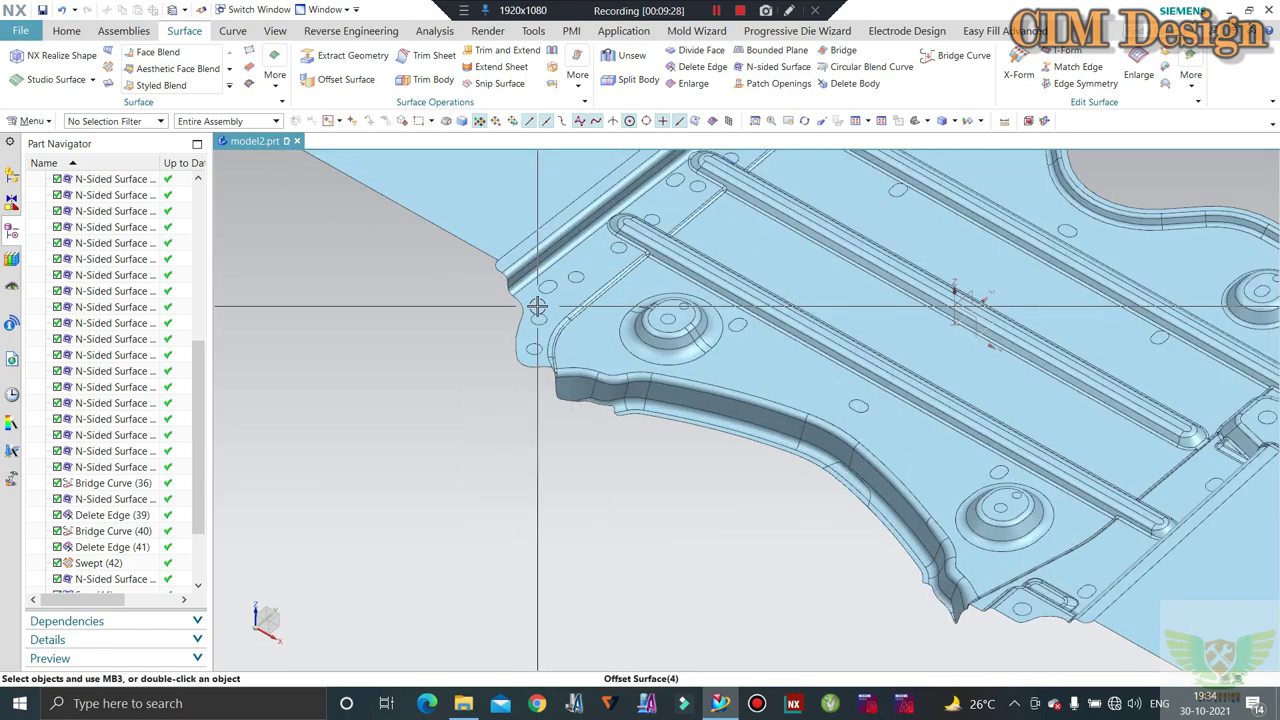
Switch to the Home tab's general modelling tools
click(66, 30)
scroll(432, 354, down, 3)
scroll(432, 354, up, 2)
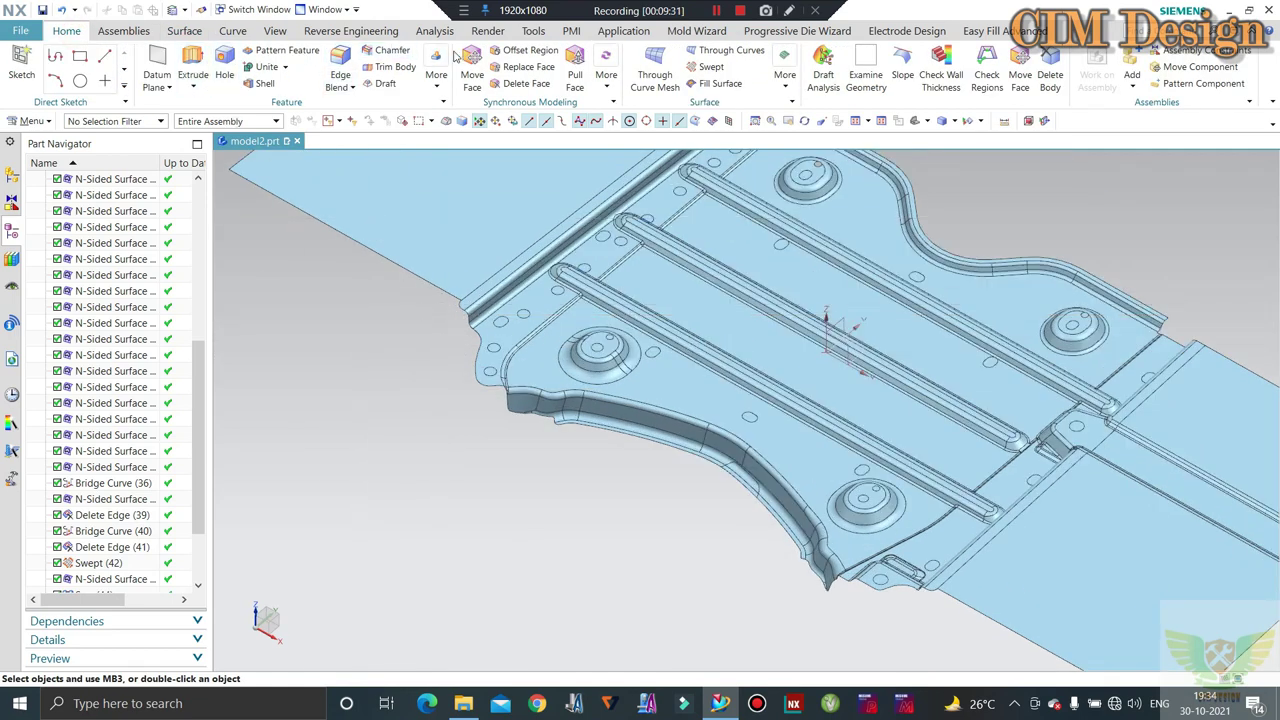
Pick the first offset-surface edge as the extrude section and reverse the direction
scroll(470, 293, up, 2)
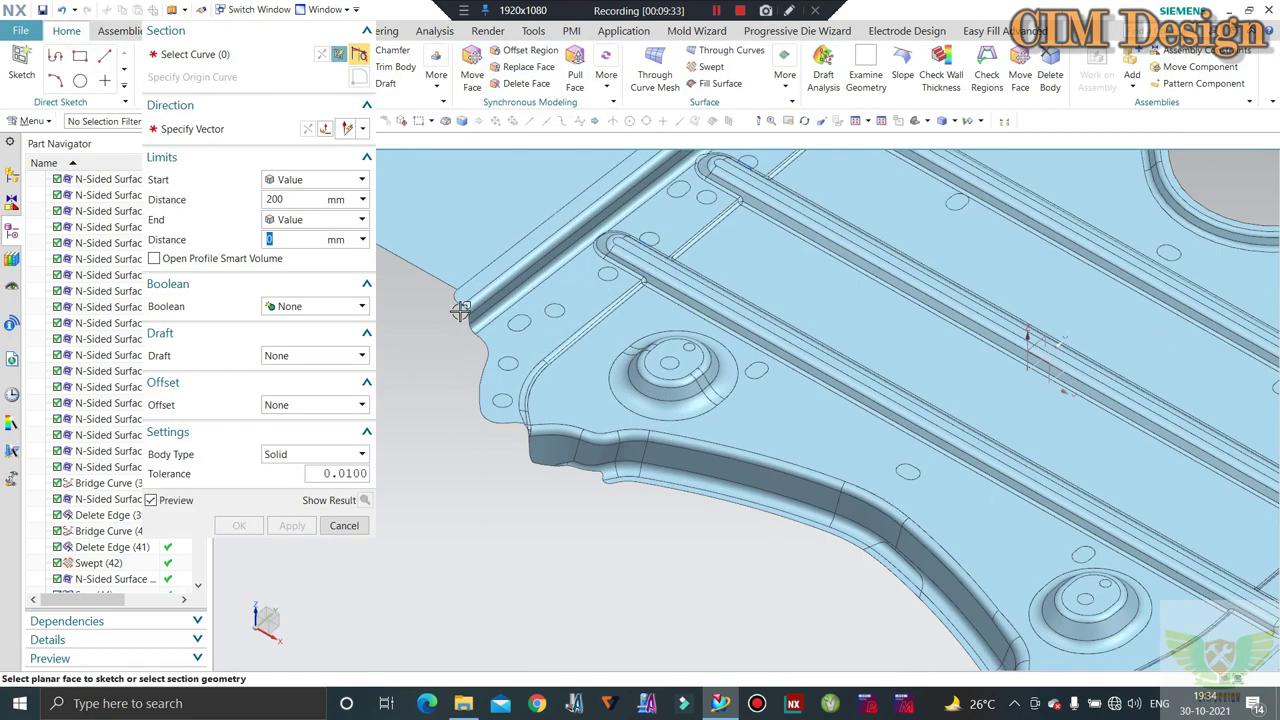
scroll(448, 282, up, 3)
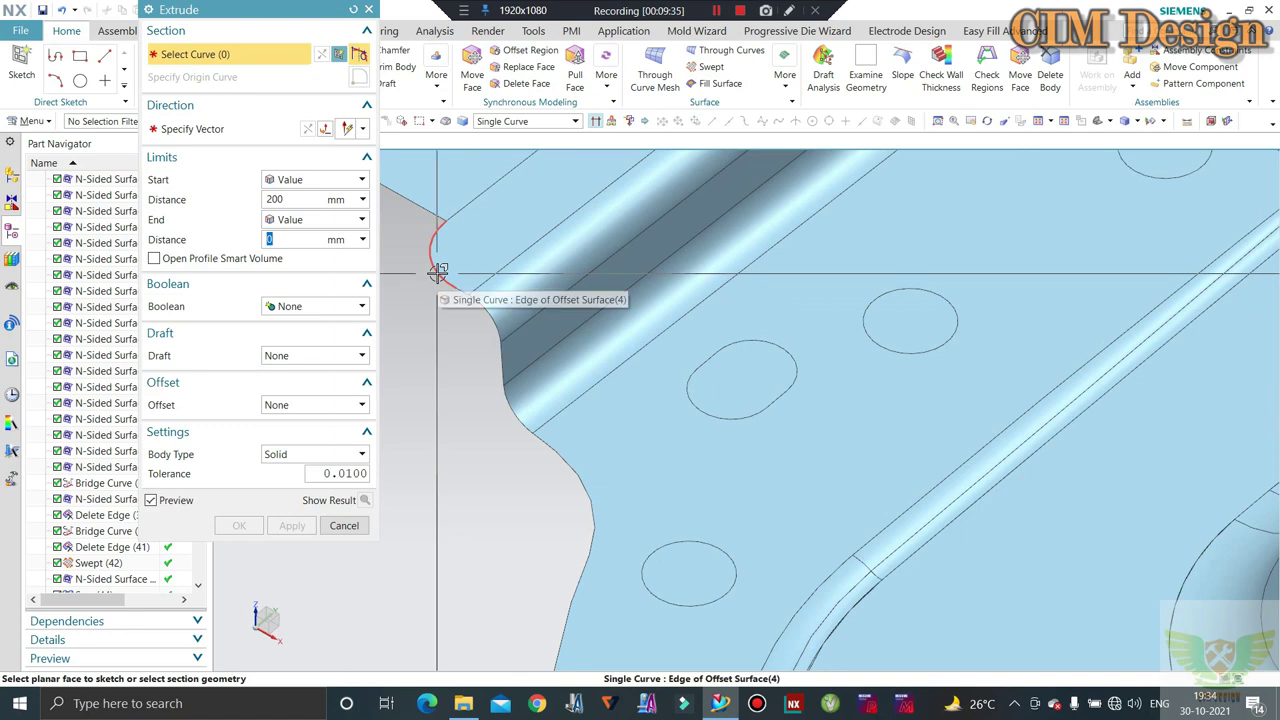
click(470, 300)
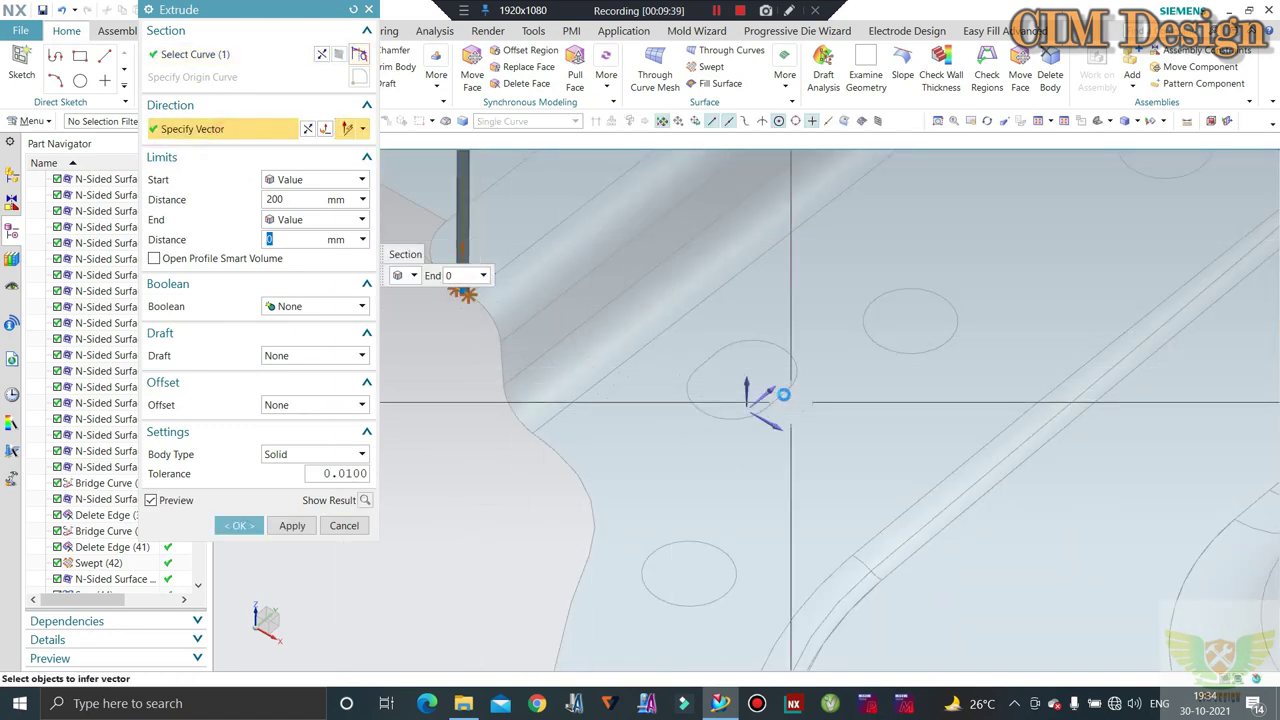
click(307, 128)
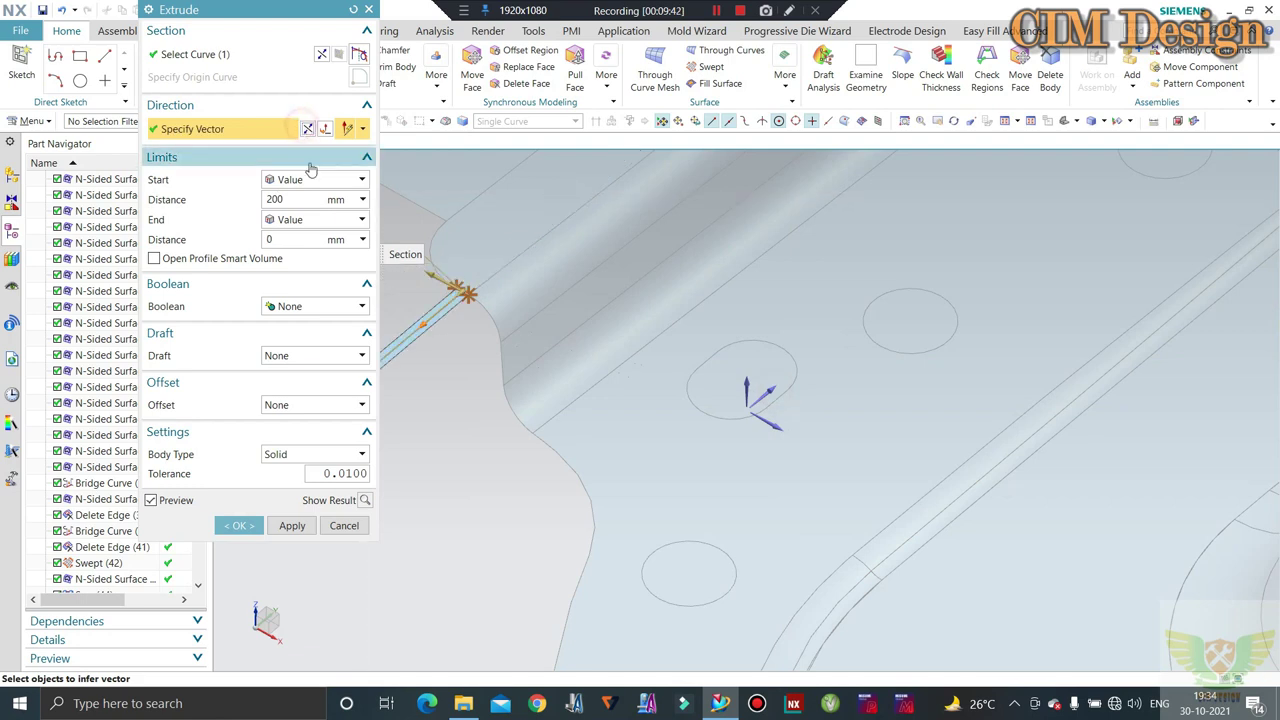
click(213, 56)
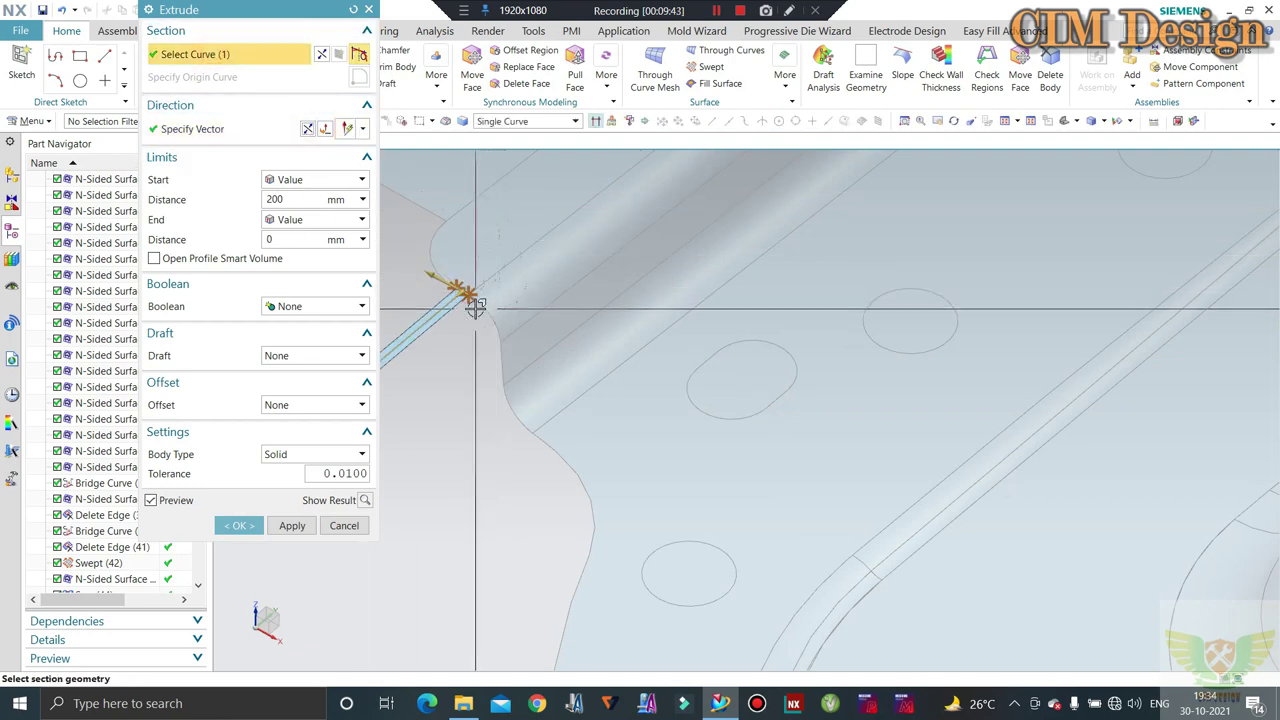
Add the following notch edges to the section chain, up to the corner curve
click(507, 350)
click(518, 412)
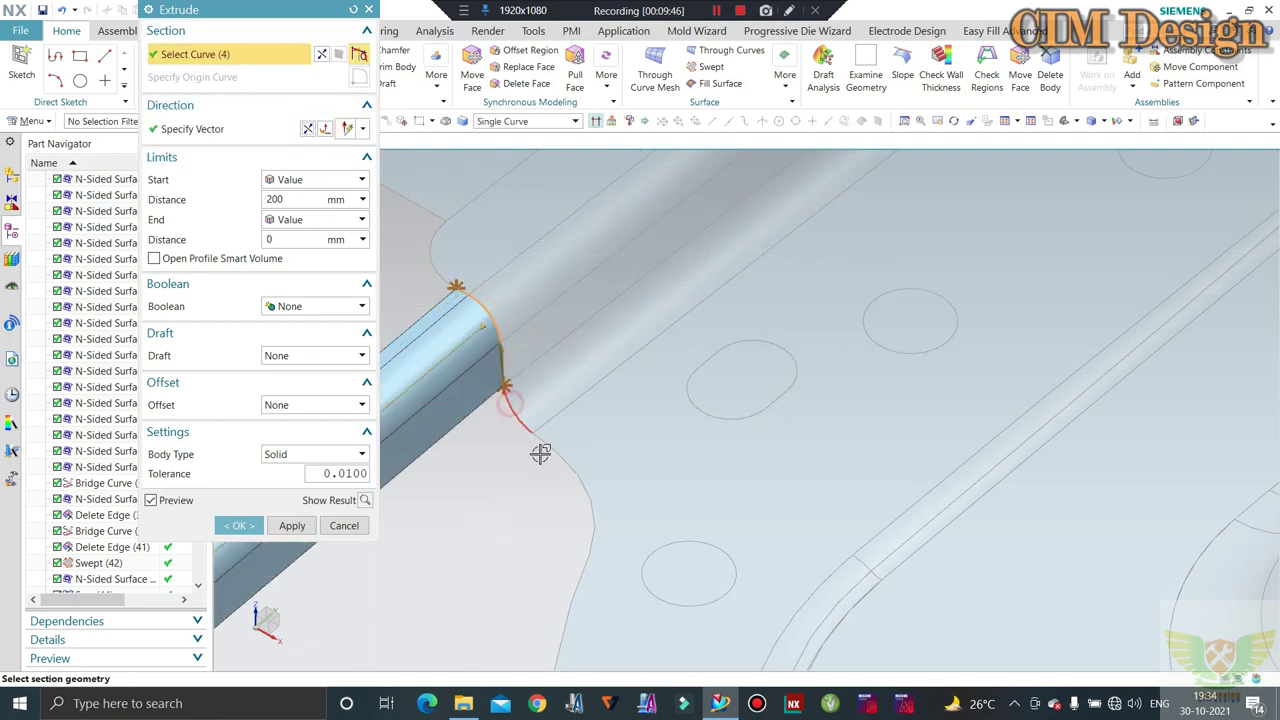
click(558, 456)
mouse_move(603, 300)
middle_down()
mouse_move(557, 423)
mouse_move(580, 363)
middle_up()
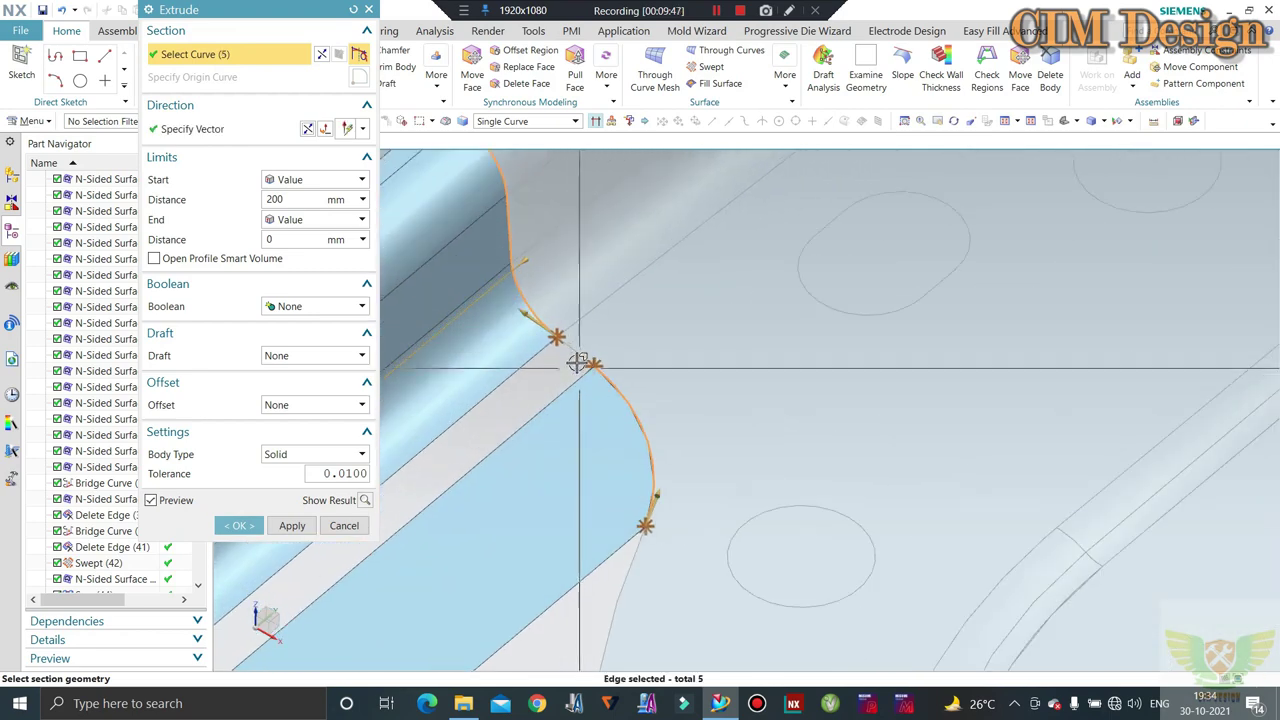
click(568, 345)
scroll(566, 260, down, 2)
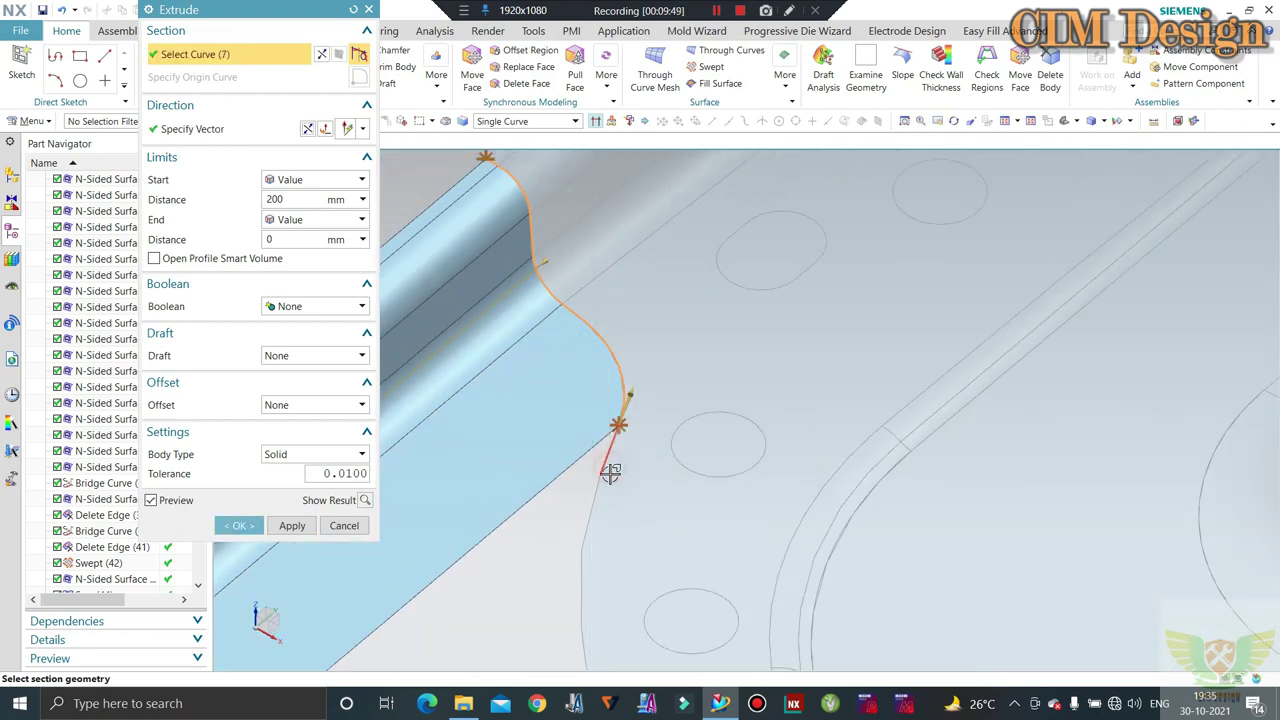
click(589, 507)
middle_drag(589, 507, 612, 451)
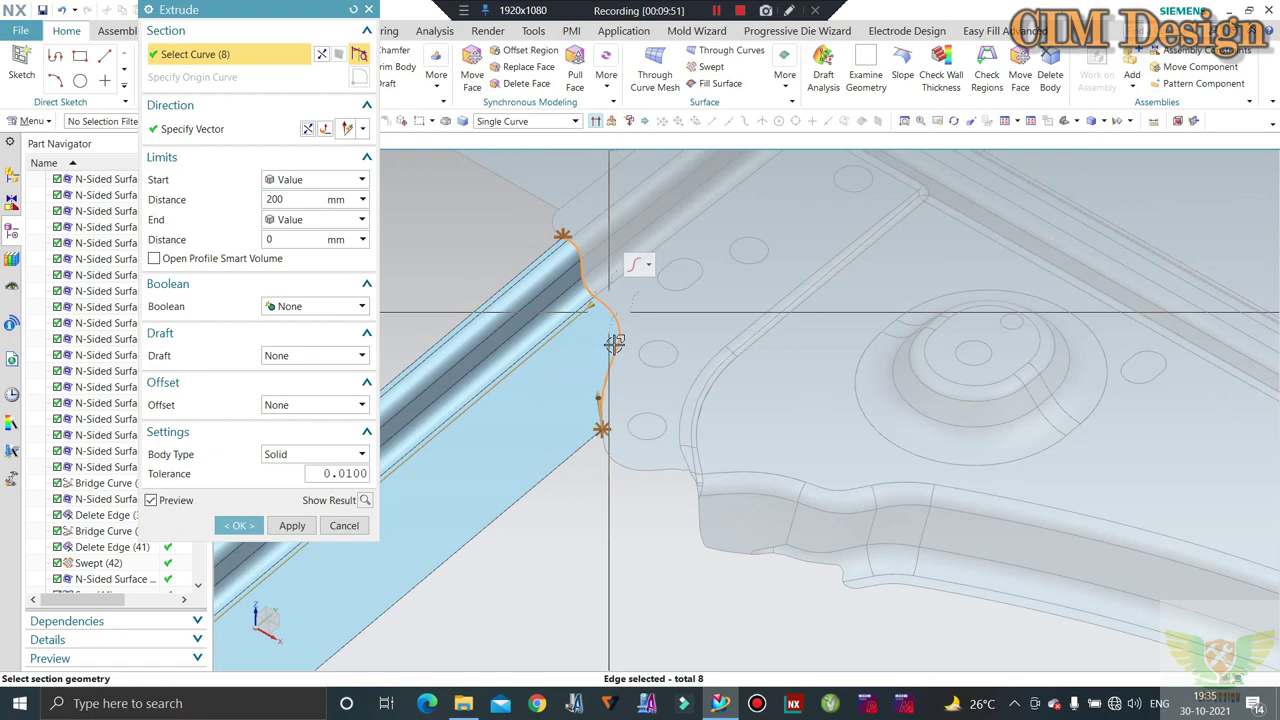
scroll(608, 440, up, 3)
click(603, 436)
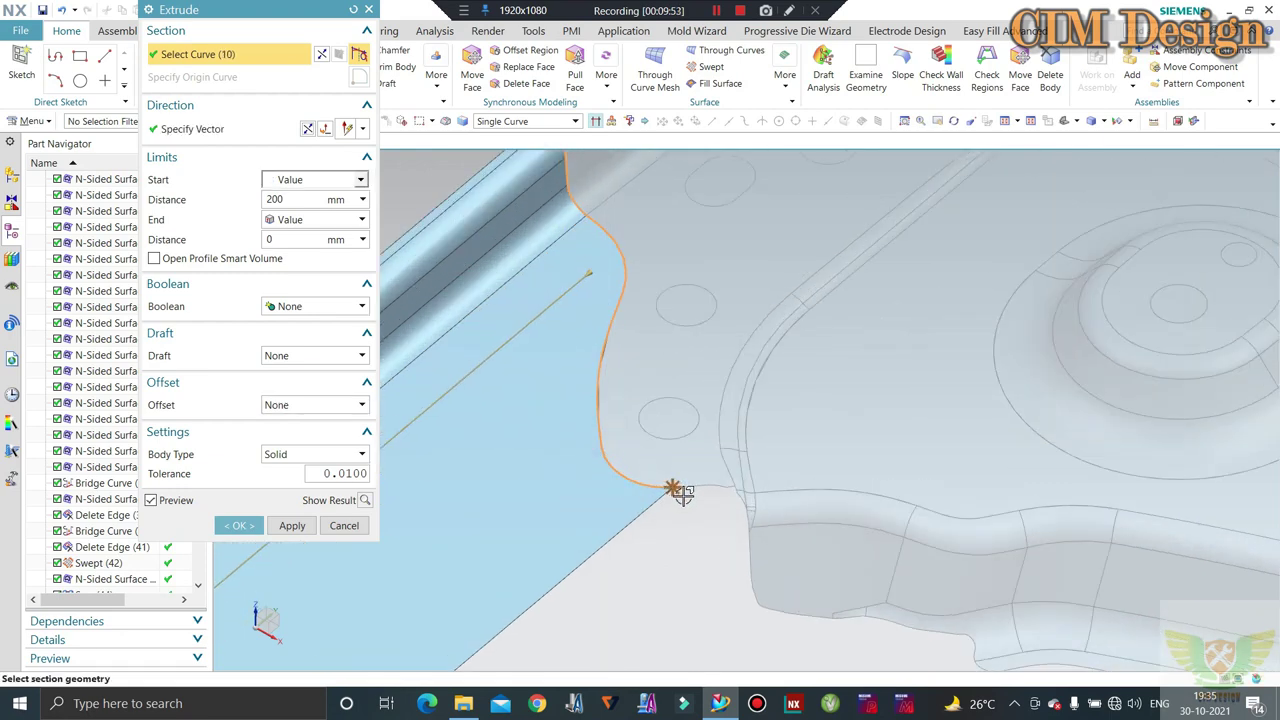
Add the corner edges, drop the extra horizontal edge, and create the 200 mm extrusion
mouse_move(712, 498)
middle_down()
mouse_move(726, 486)
mouse_move(714, 471)
middle_up()
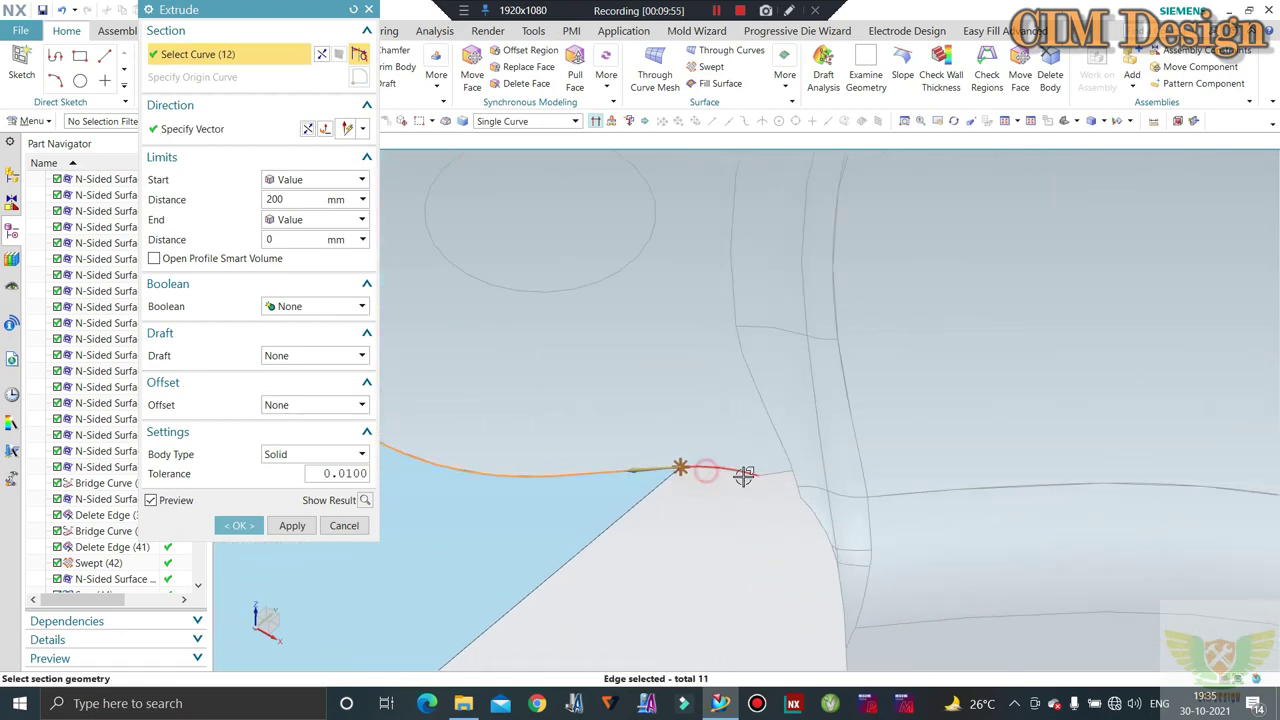
click(768, 477)
click(805, 494)
click(806, 491)
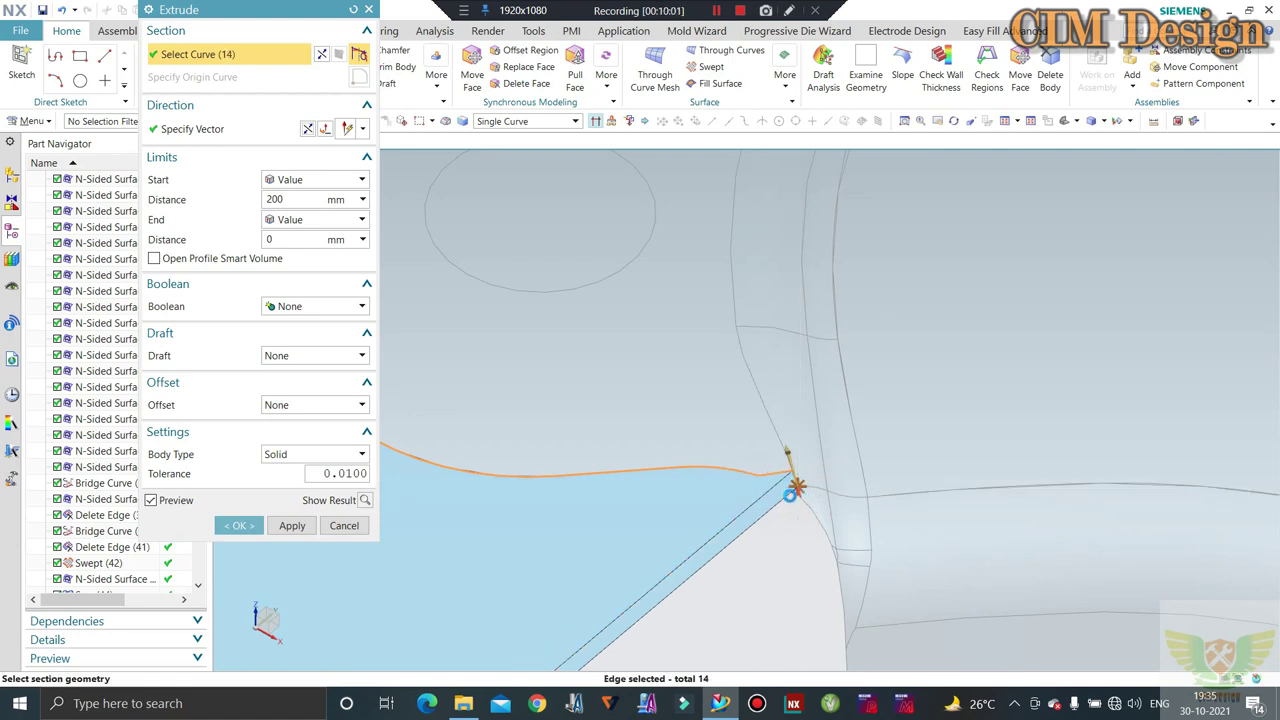
middle_drag(792, 486, 800, 491)
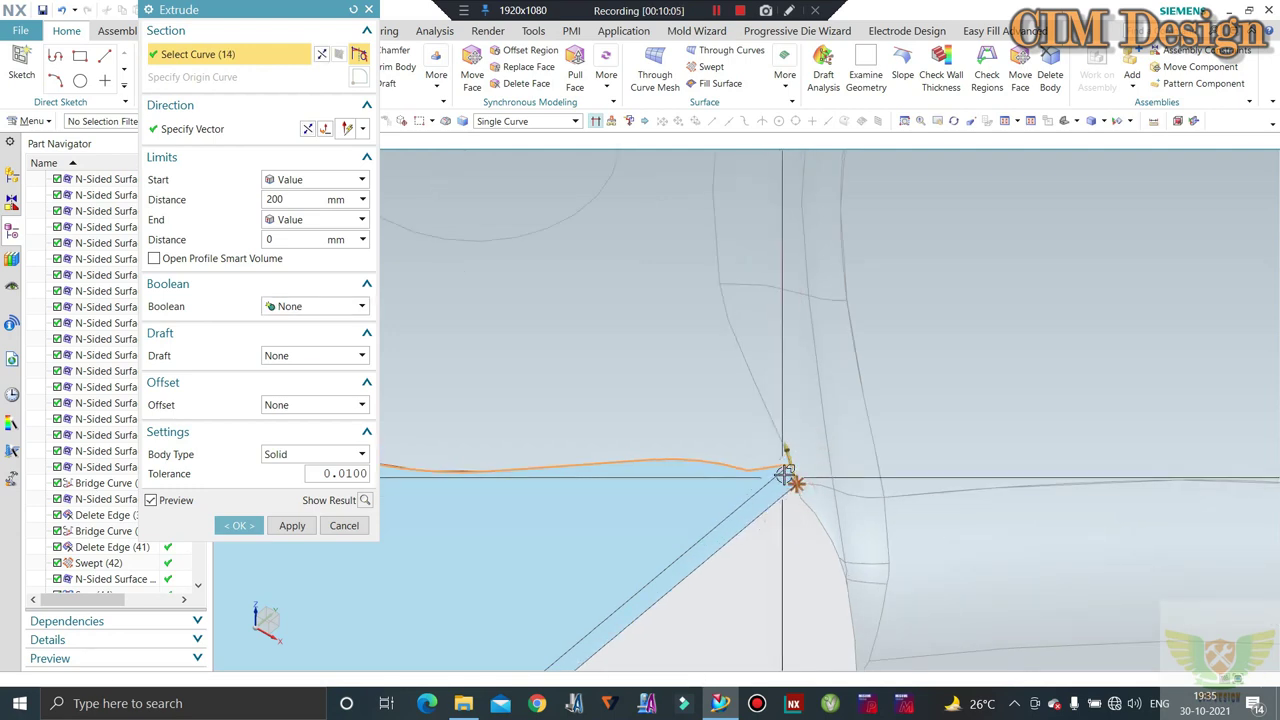
shift+click(785, 475)
click(247, 521)
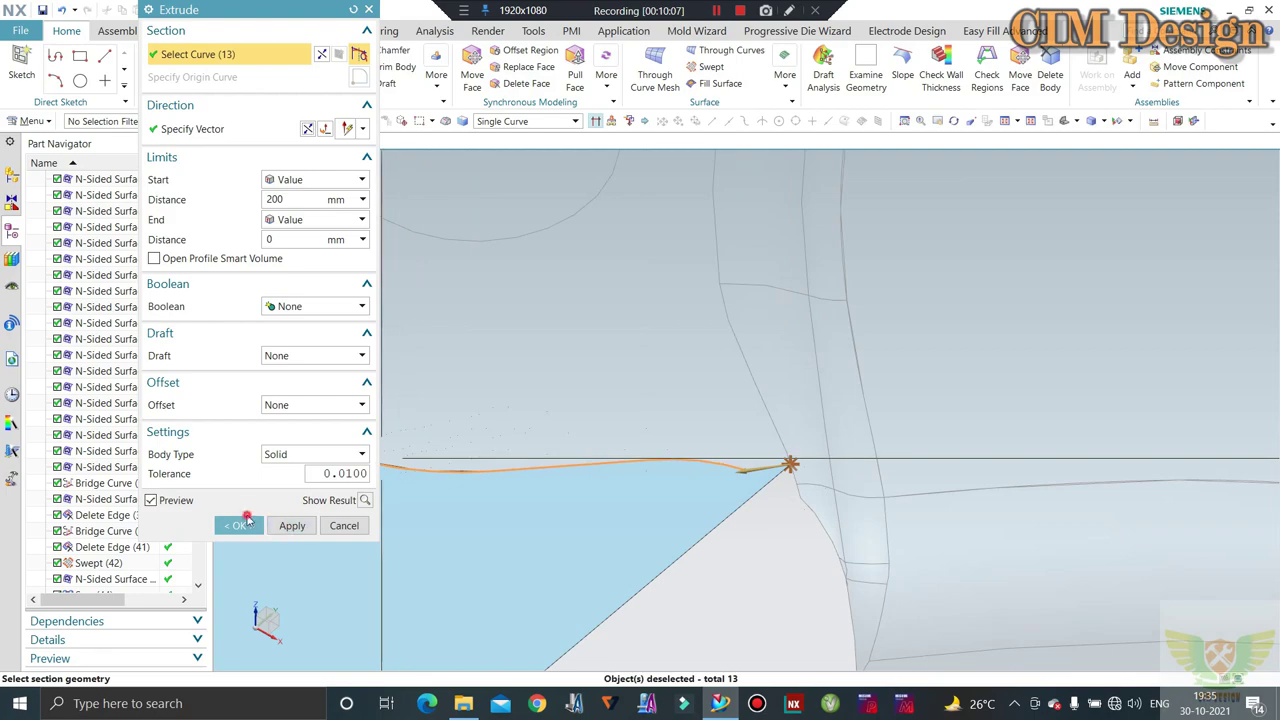
scroll(706, 391, down, 2)
Bring up the surface tools and set the sweep's curve rule to Single Curve
scroll(709, 383, down, 2)
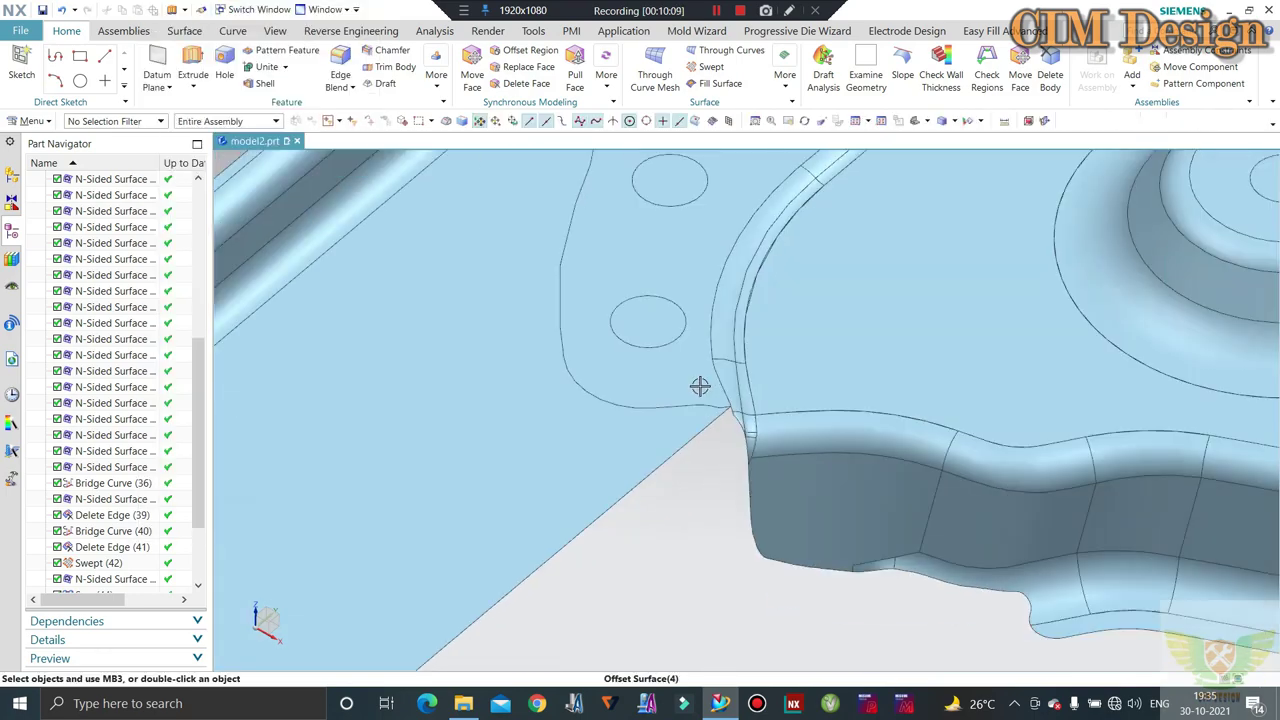
scroll(700, 383, down, 3)
mouse_move(616, 367)
middle_down()
mouse_move(600, 423)
mouse_move(600, 380)
mouse_move(680, 375)
mouse_move(560, 343)
middle_up()
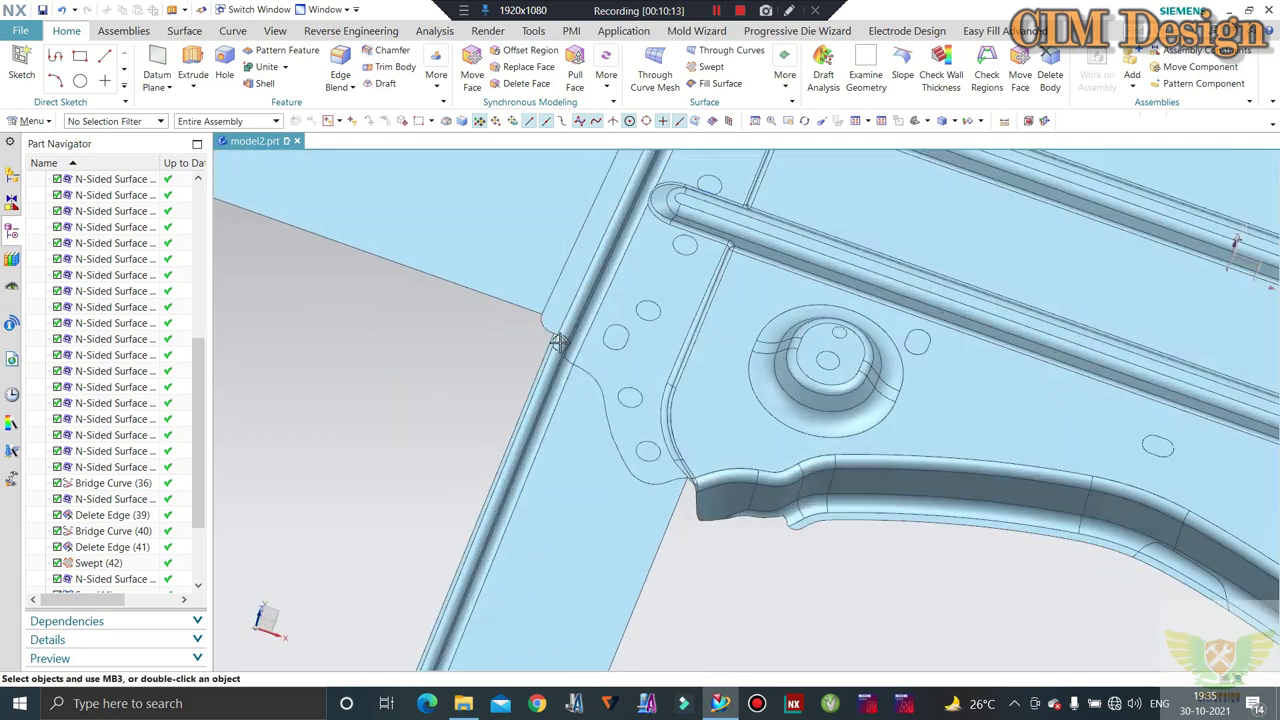
click(184, 31)
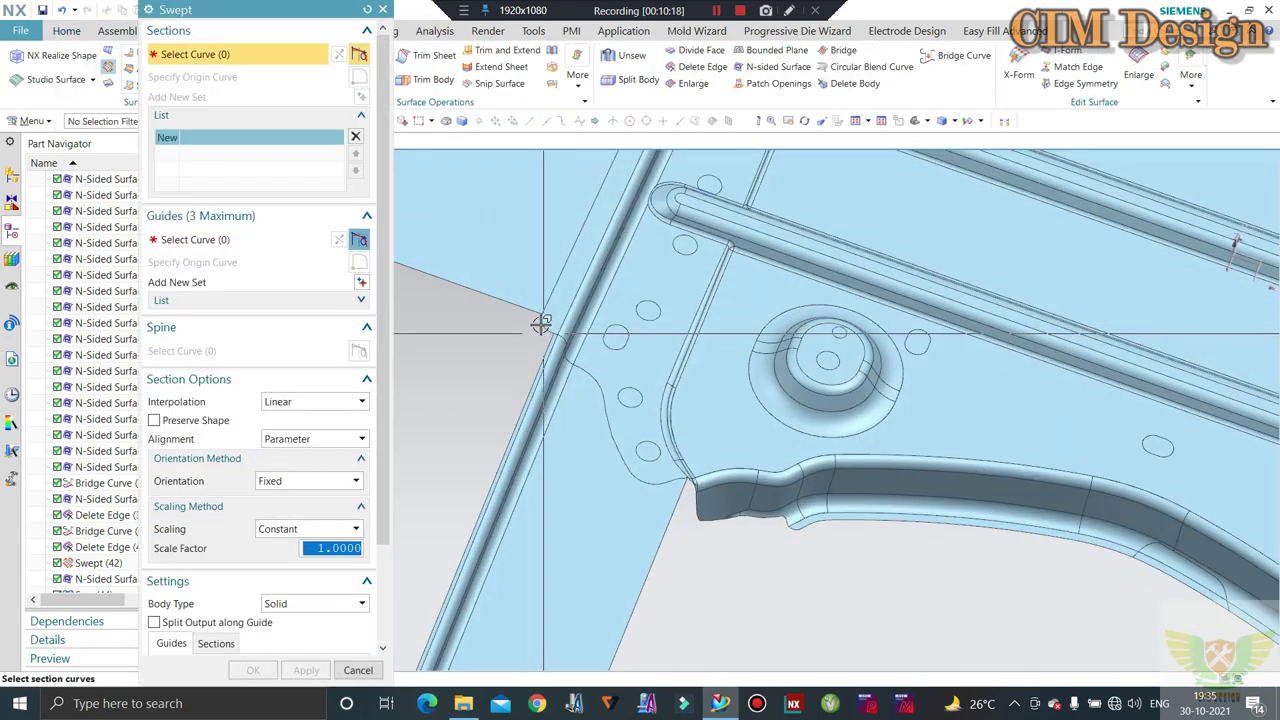
middle_click(810, 311)
scroll(771, 306, up, 2)
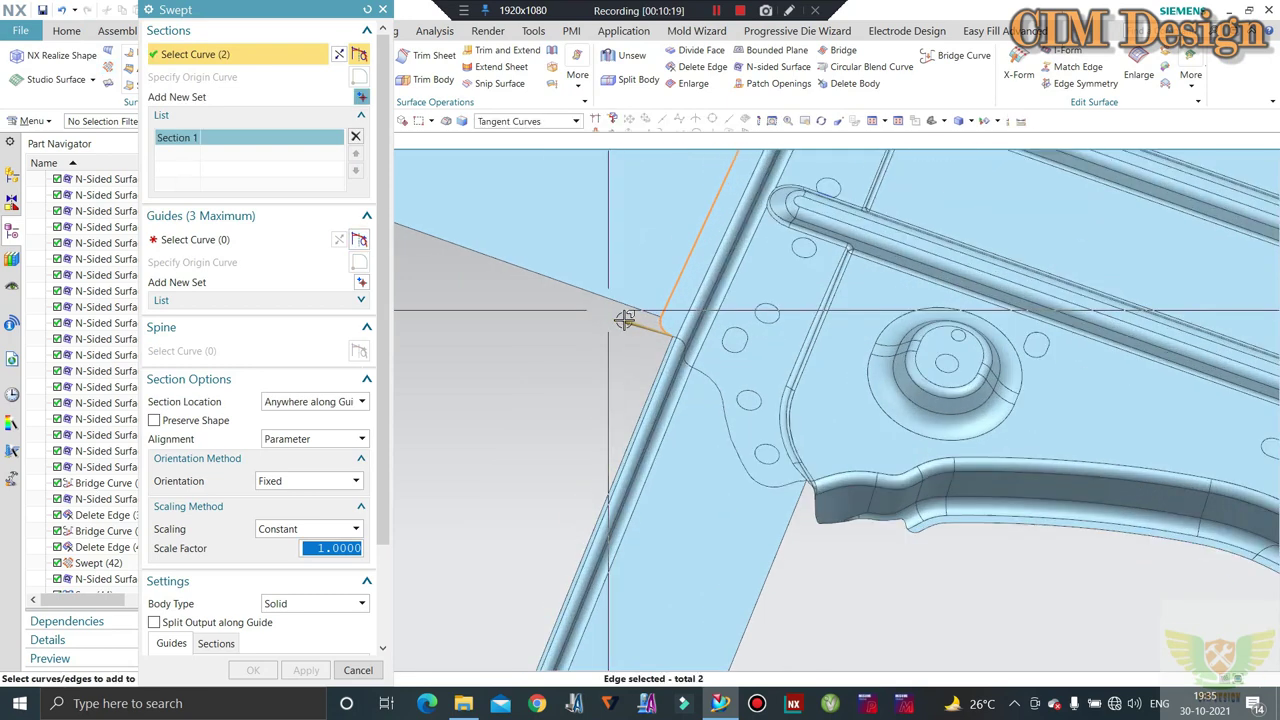
scroll(628, 314, up, 2)
click(527, 121)
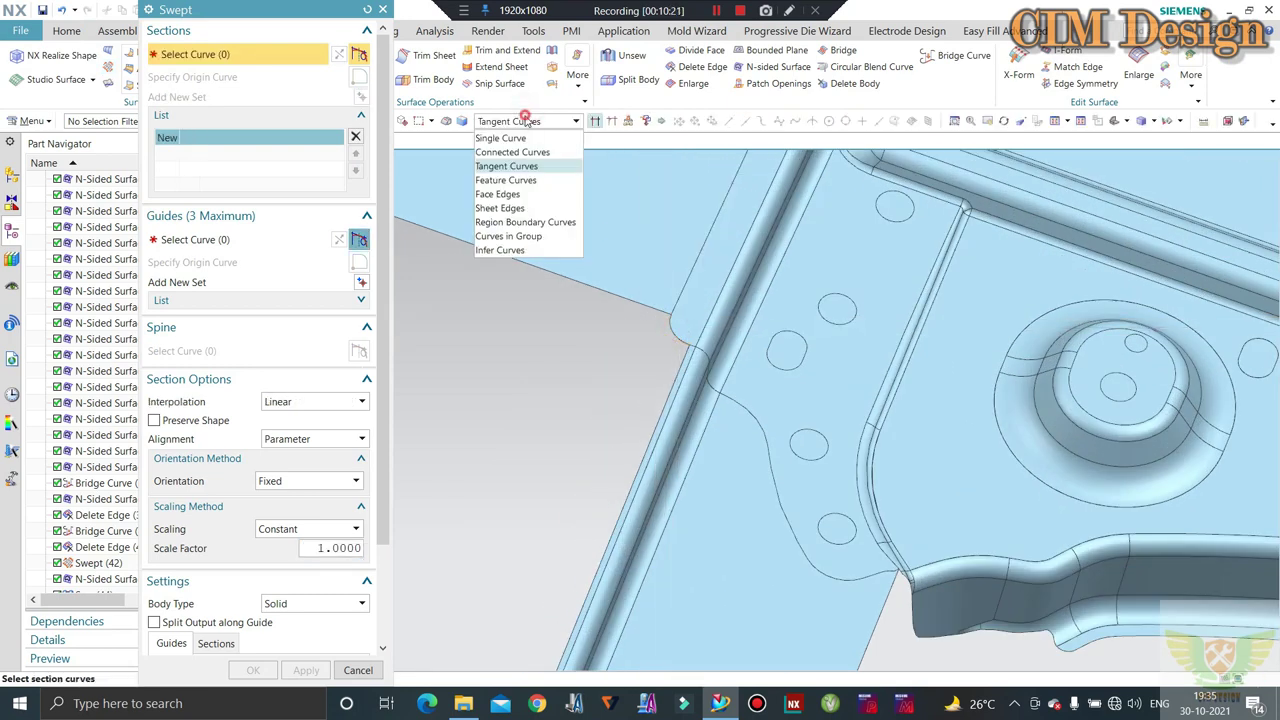
click(513, 140)
Sweep the short corner edge along the extruded edge and panel outer edge guides
click(680, 332)
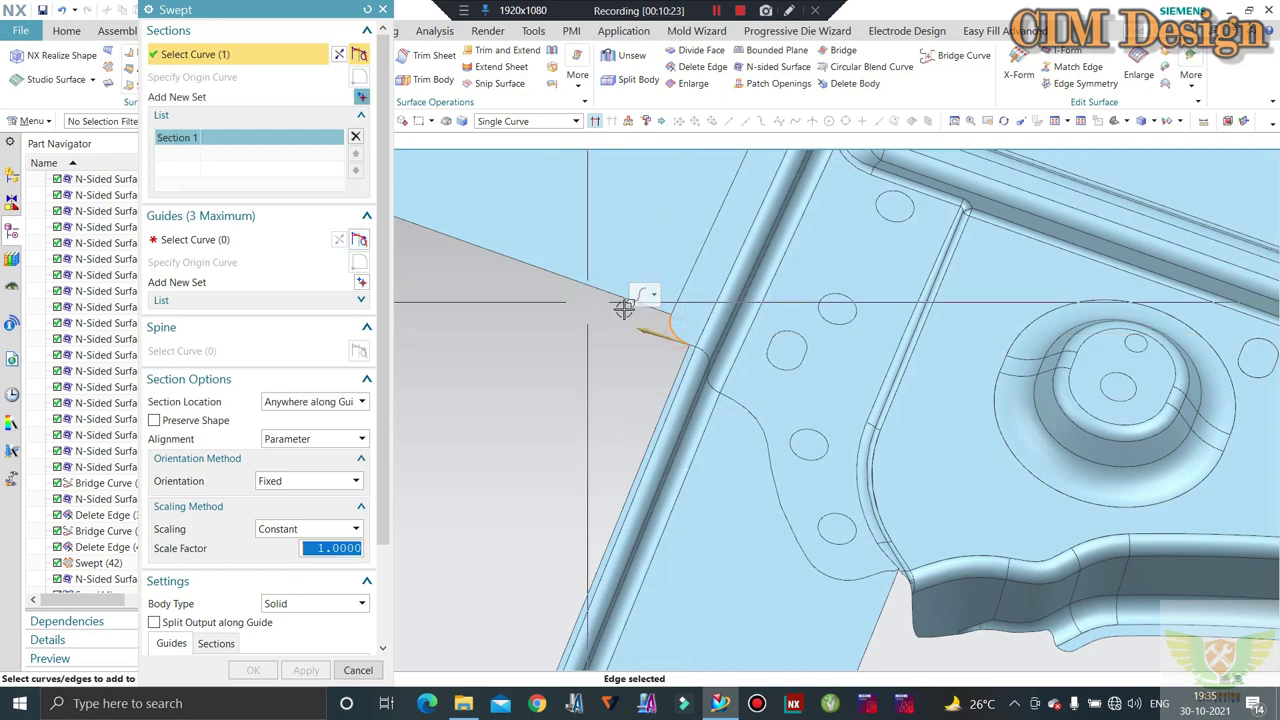
scroll(560, 290, down, 2)
middle_click(491, 266)
click(580, 273)
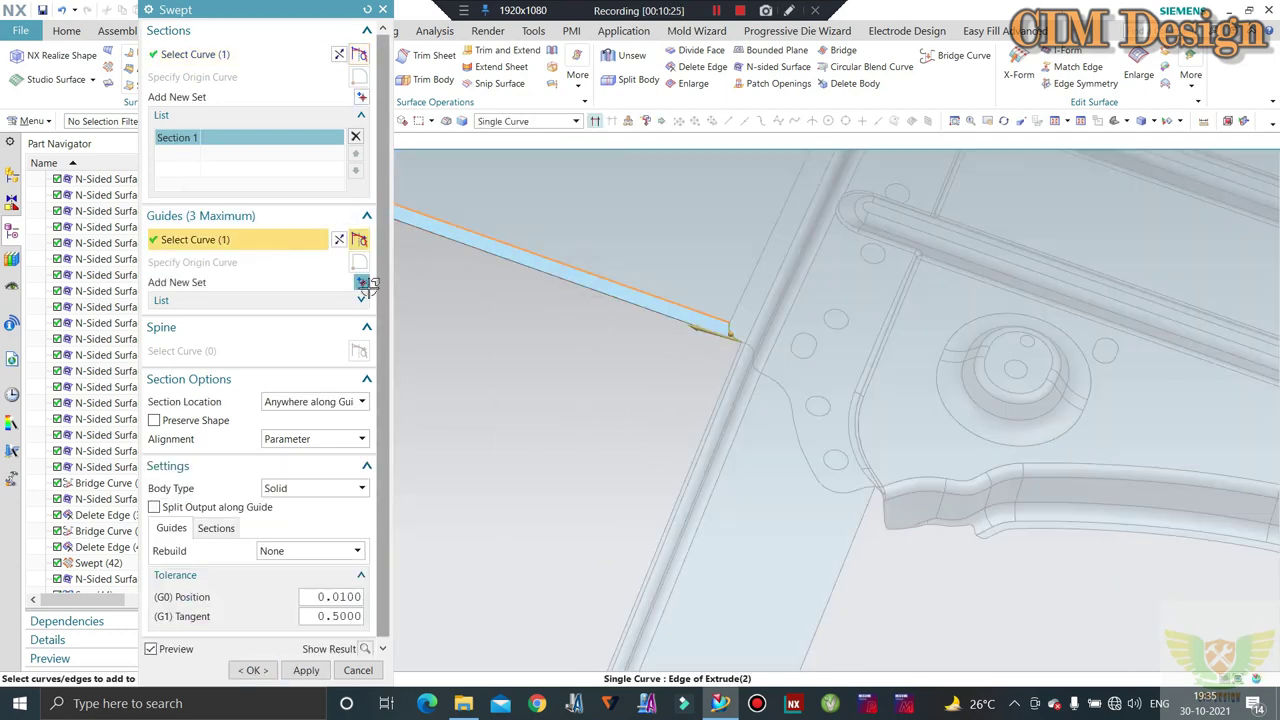
middle_click(690, 370)
click(726, 373)
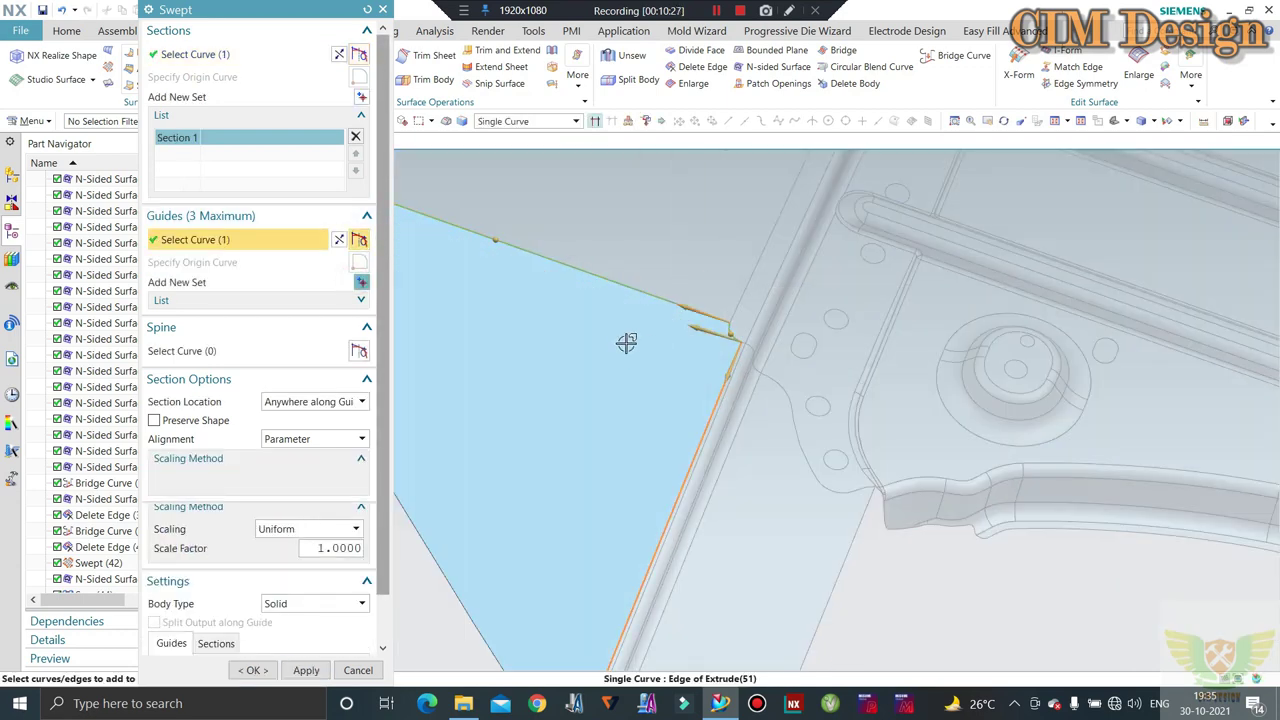
click(250, 670)
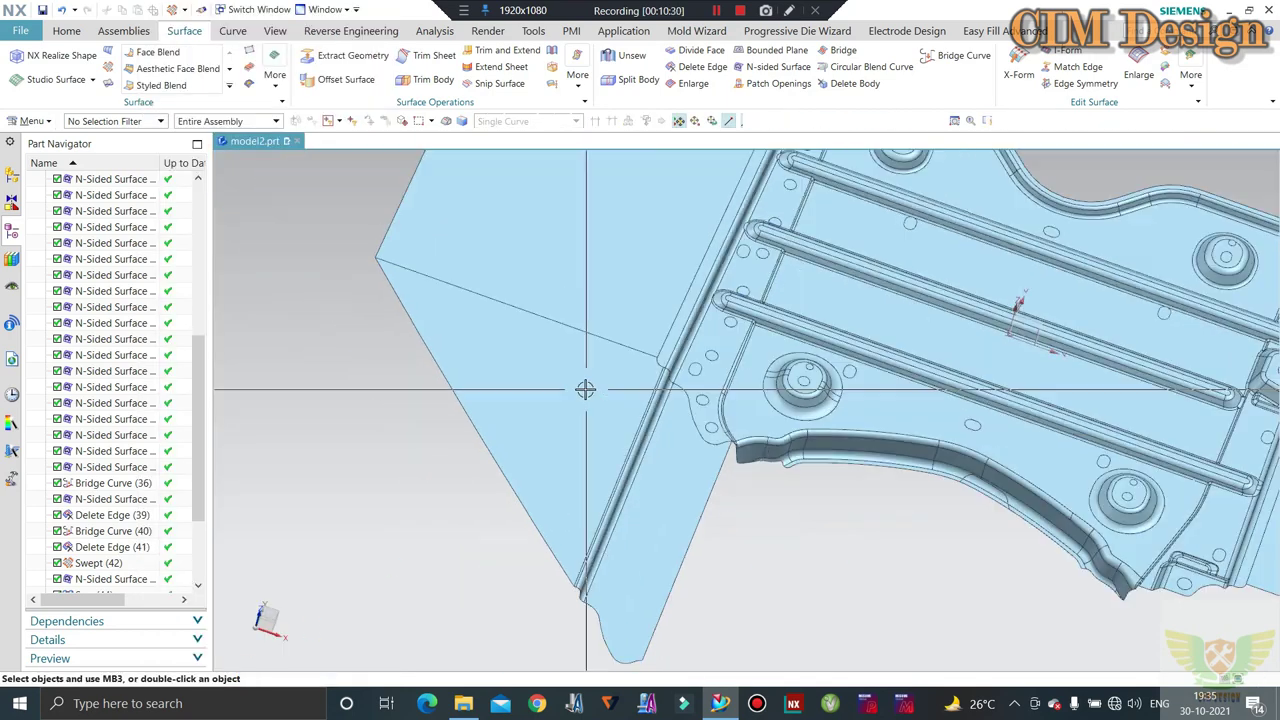
Orbit and zoom around the new swept corner to the notched edge near the hole, then show Home
mouse_move(583, 388)
middle_down()
mouse_move(413, 413)
mouse_move(343, 471)
middle_up()
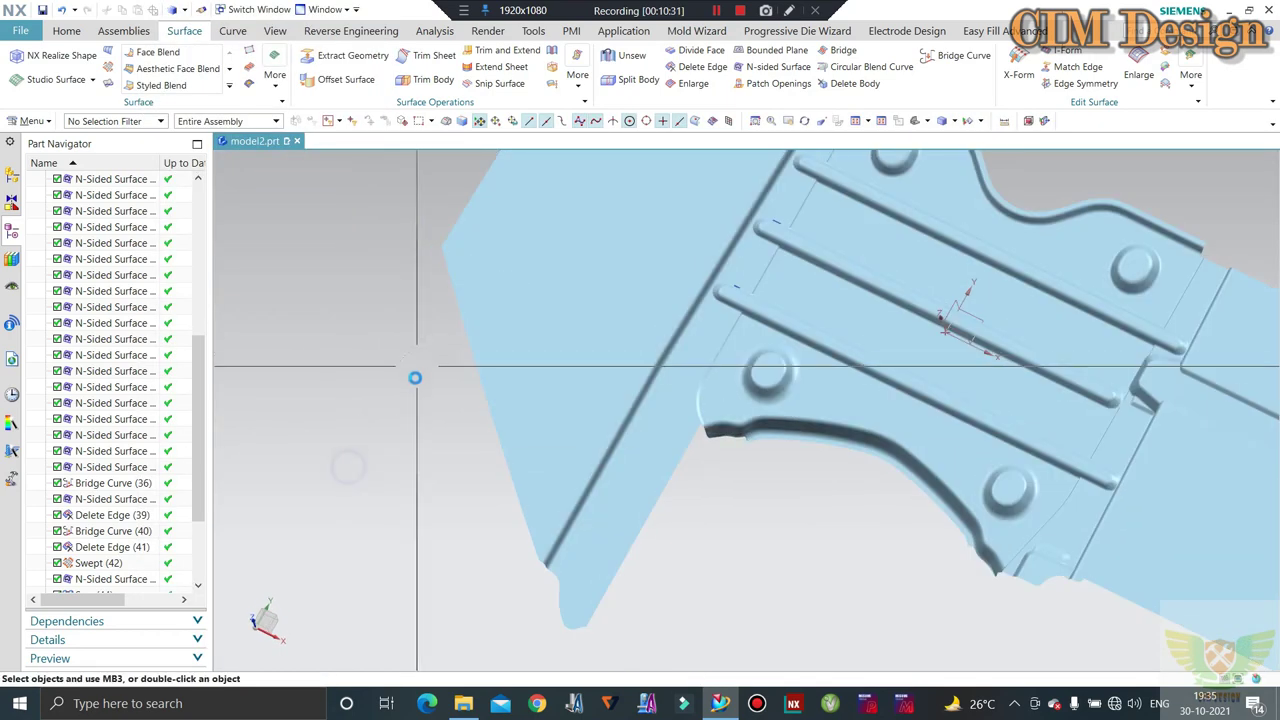
mouse_move(414, 374)
middle_down()
mouse_move(425, 386)
mouse_move(366, 471)
mouse_move(745, 334)
mouse_move(655, 349)
mouse_move(617, 437)
mouse_move(609, 374)
mouse_move(574, 312)
mouse_move(774, 351)
mouse_move(986, 480)
middle_up()
scroll(366, 471, down, 2)
scroll(745, 334, up, 4)
scroll(617, 420, up, 2)
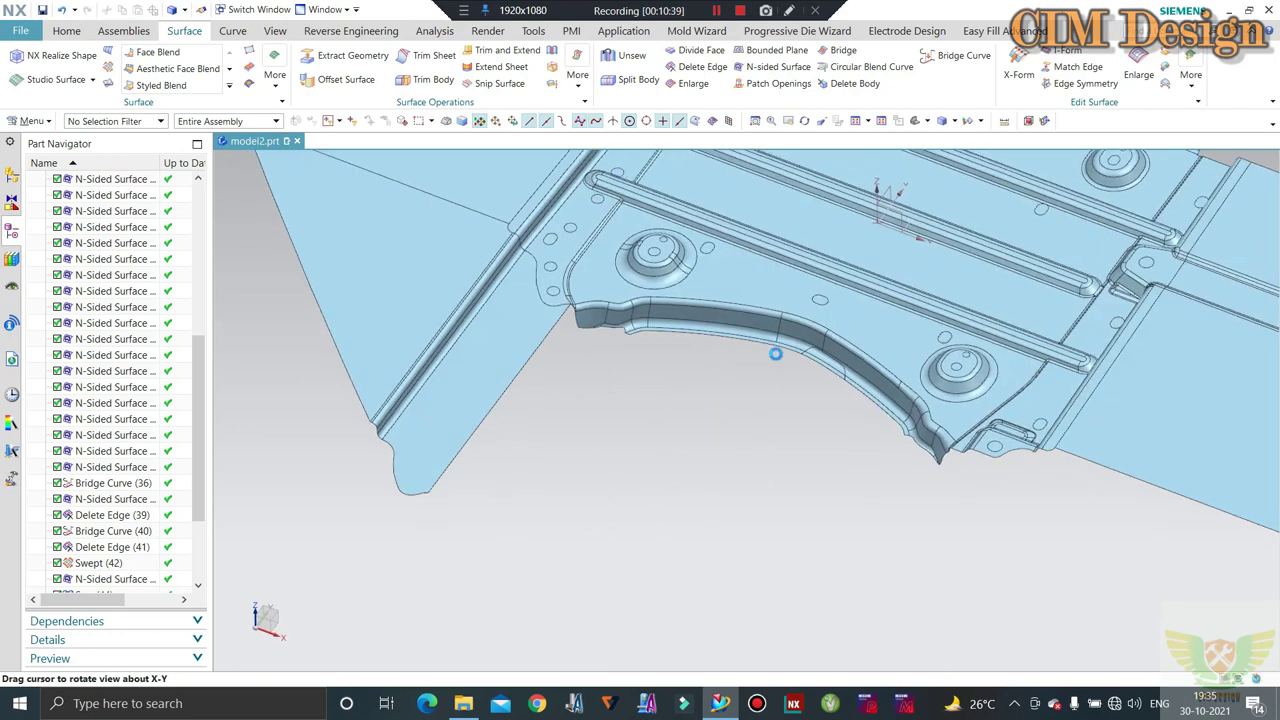
scroll(757, 393, up, 2)
scroll(906, 449, down, 2)
middle_drag(906, 449, 888, 442)
scroll(892, 432, up, 2)
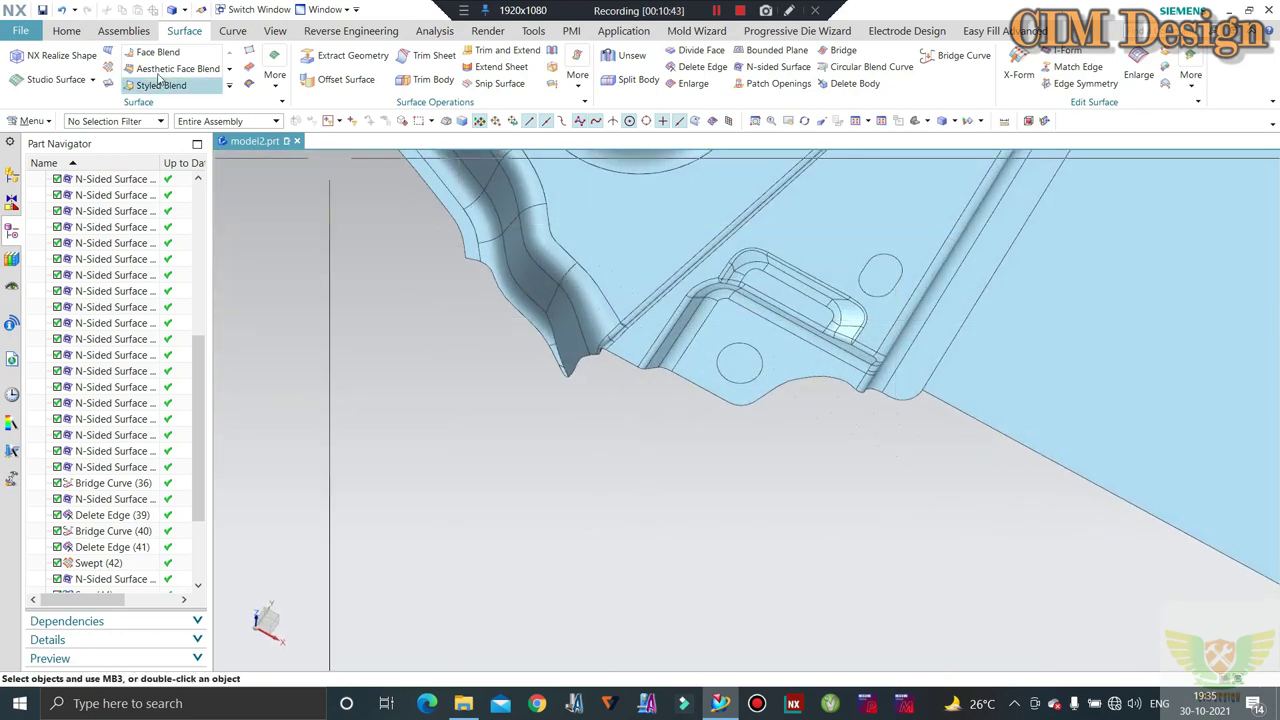
click(66, 30)
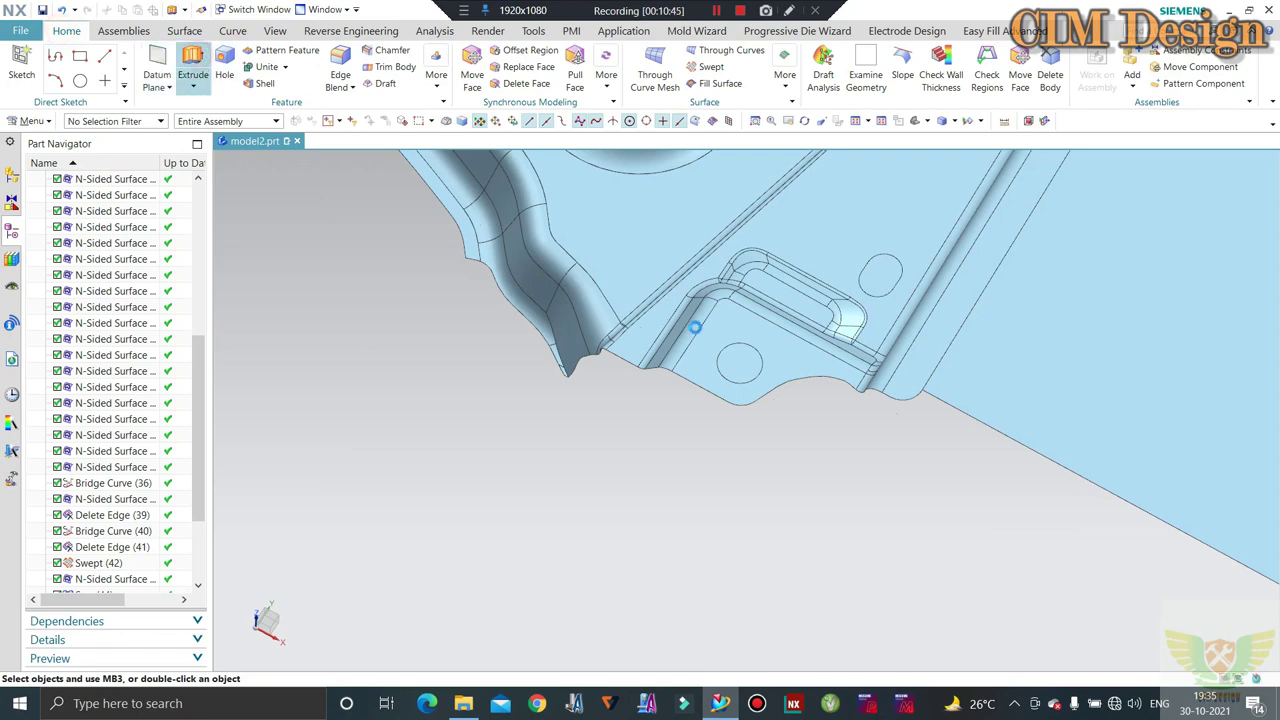
Start a new extrusion from the first notch edge and reverse its direction
key(Escape)
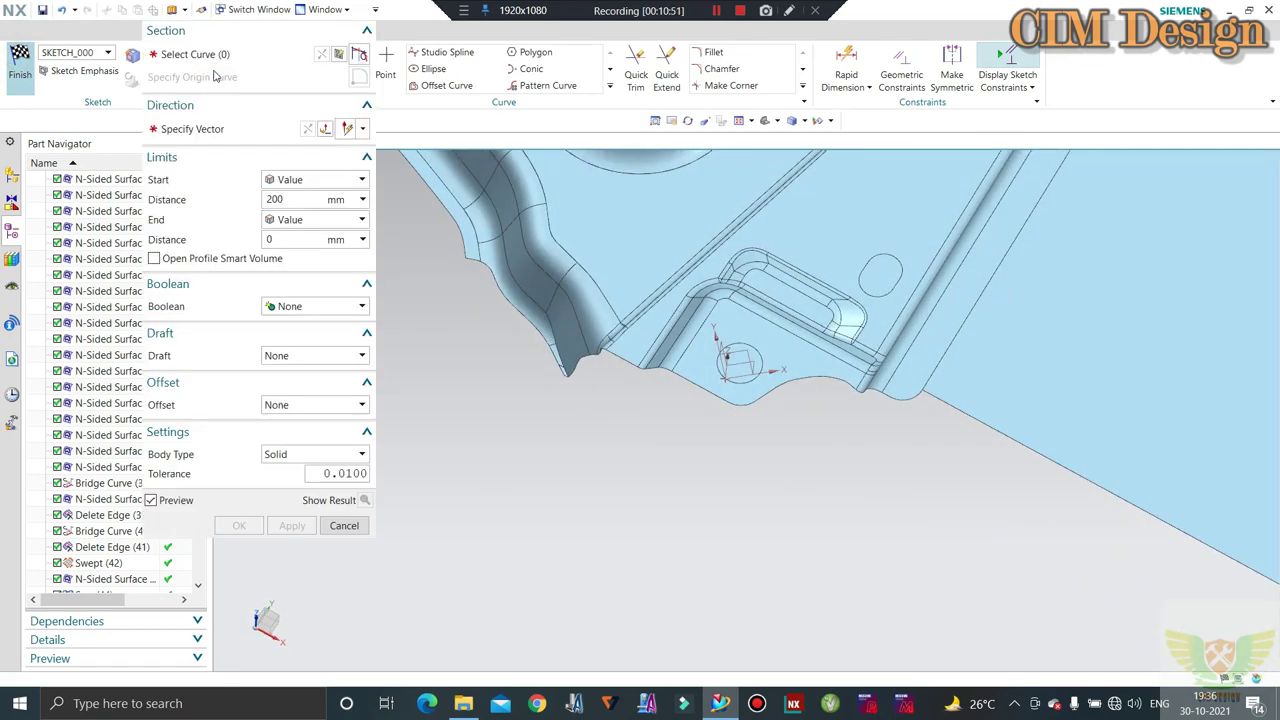
click(697, 389)
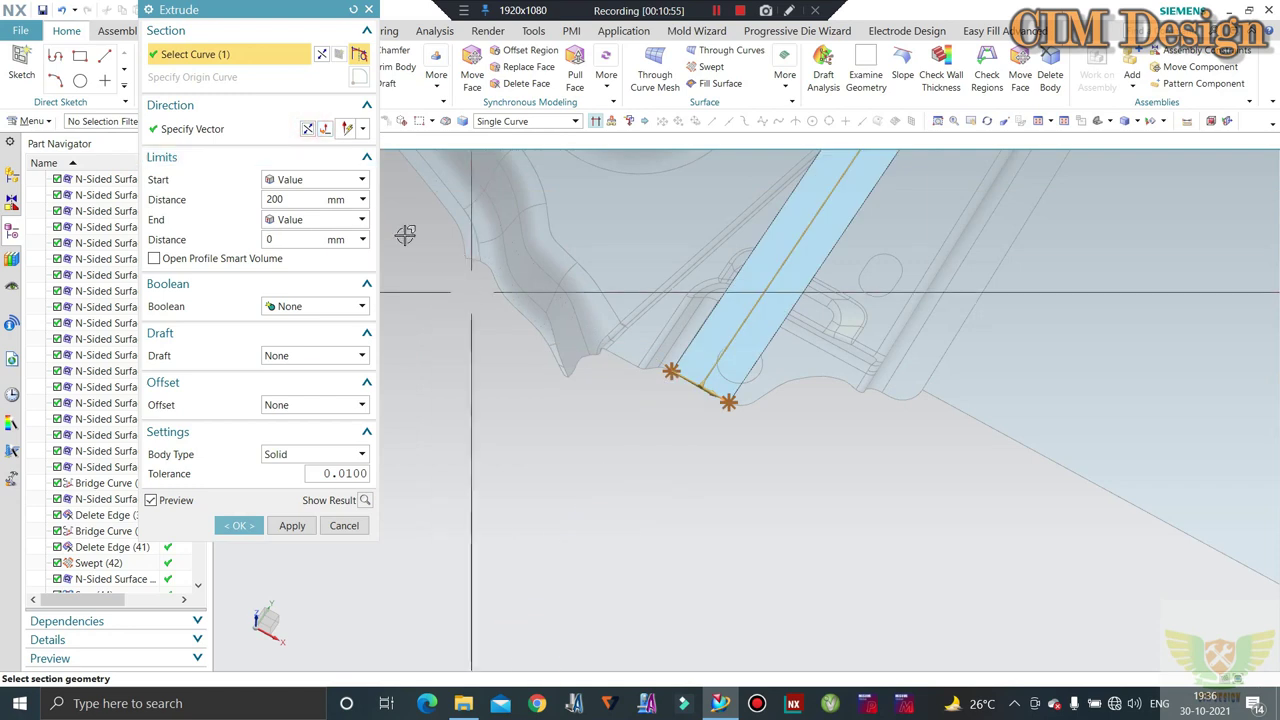
click(252, 137)
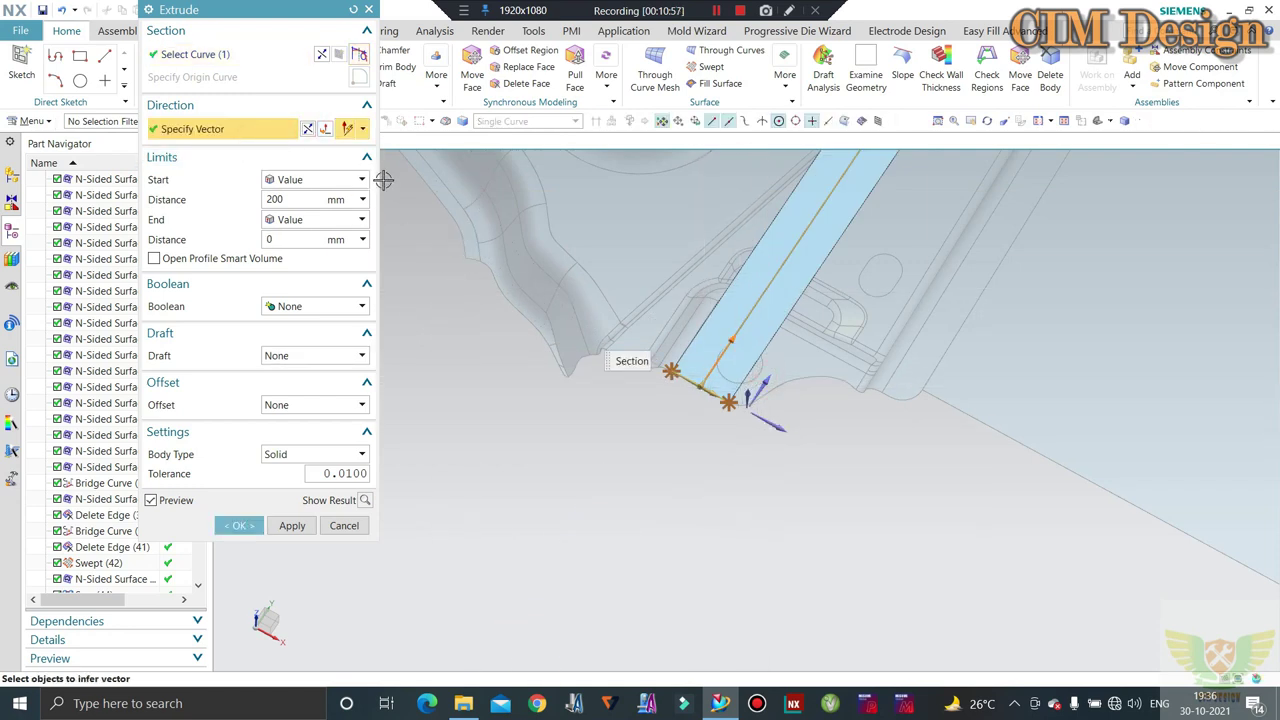
click(308, 129)
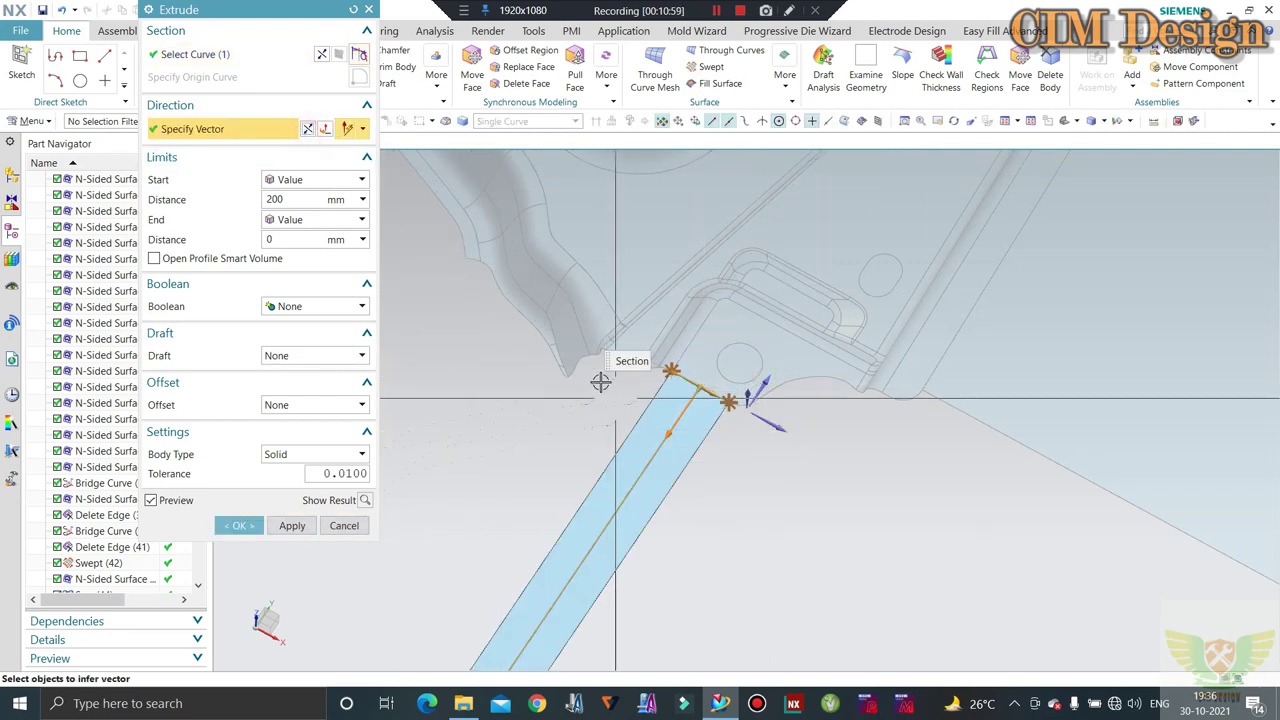
click(192, 54)
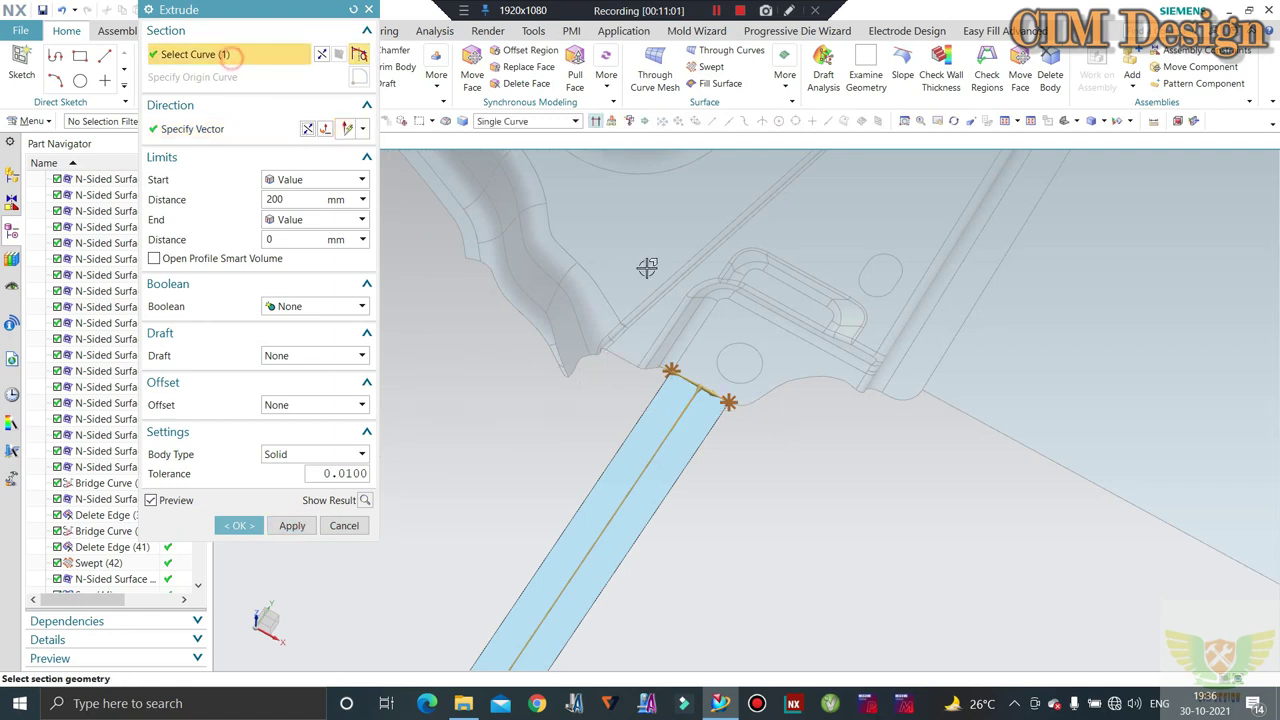
Add the following notch edges, including the one crossing the rib, to the section
scroll(749, 423, up, 3)
click(700, 379)
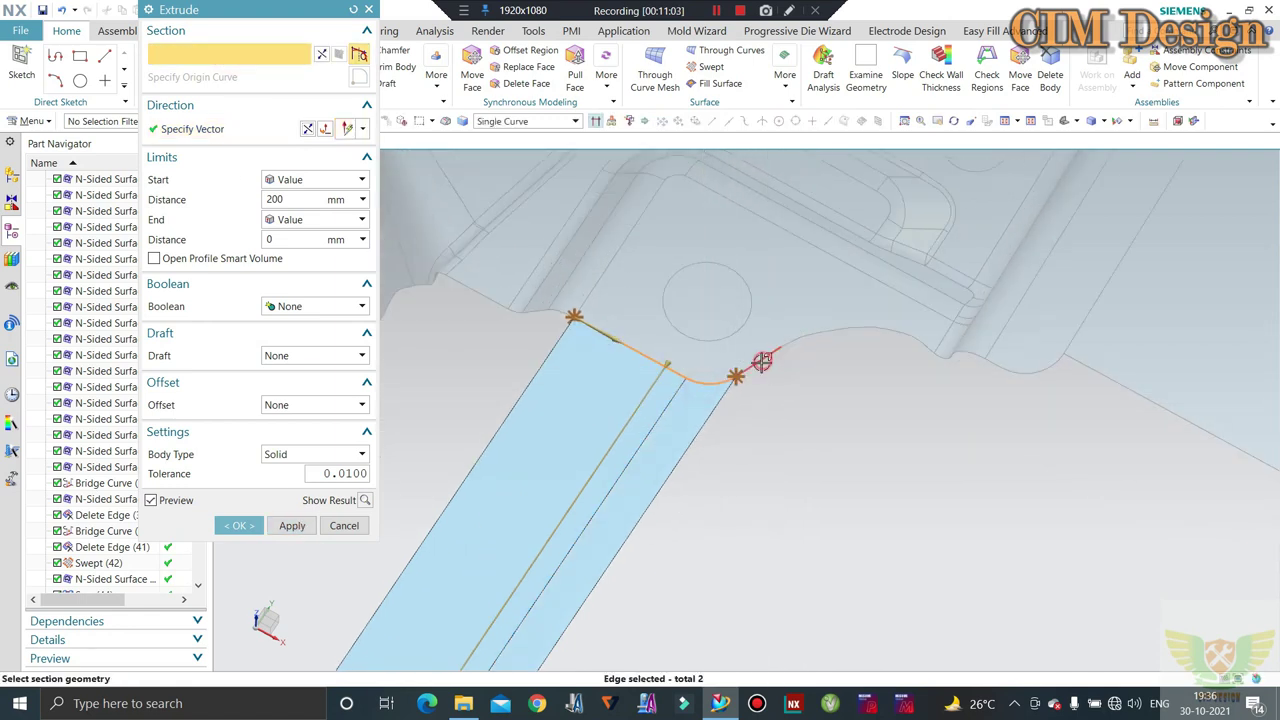
click(762, 361)
click(843, 332)
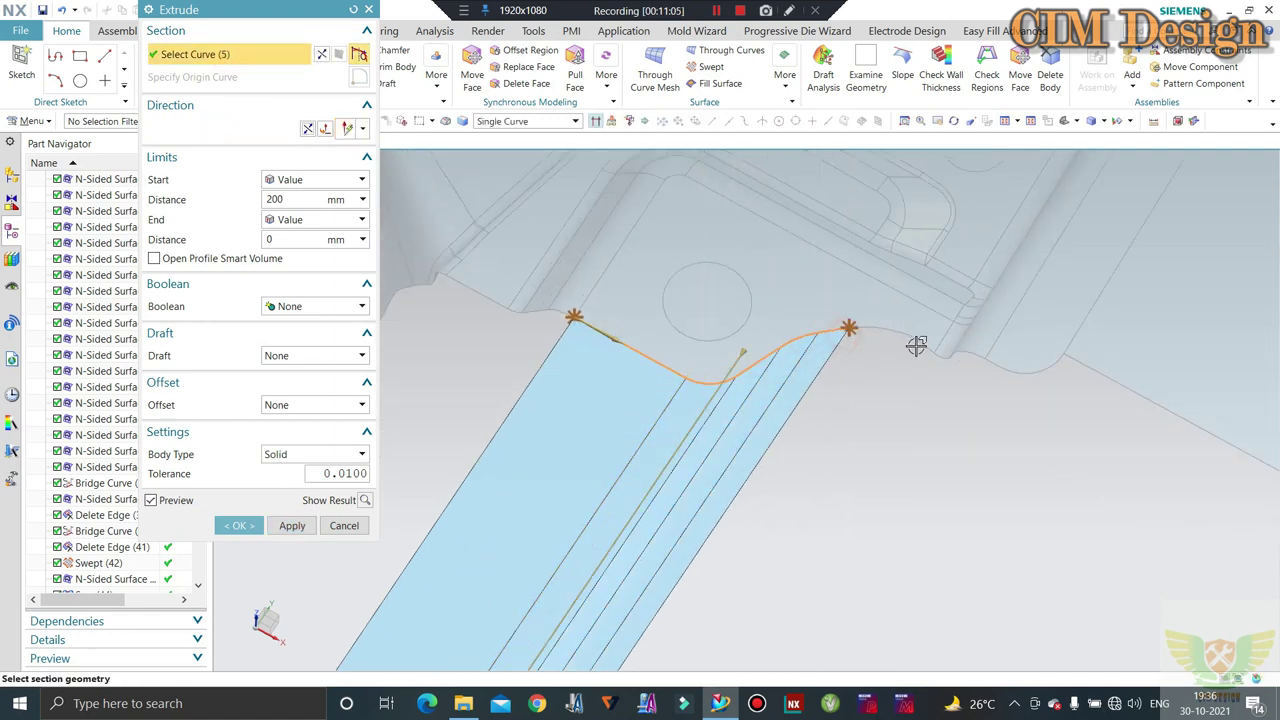
click(884, 330)
middle_drag(911, 337, 900, 329)
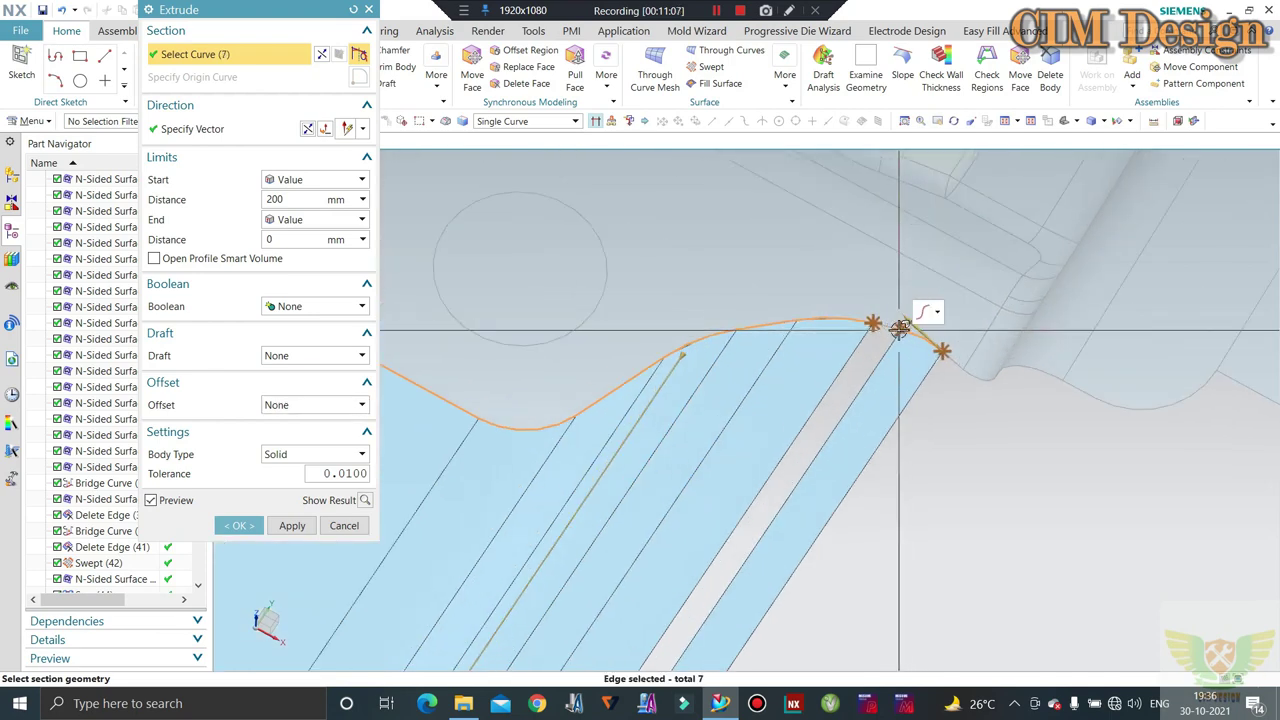
click(927, 348)
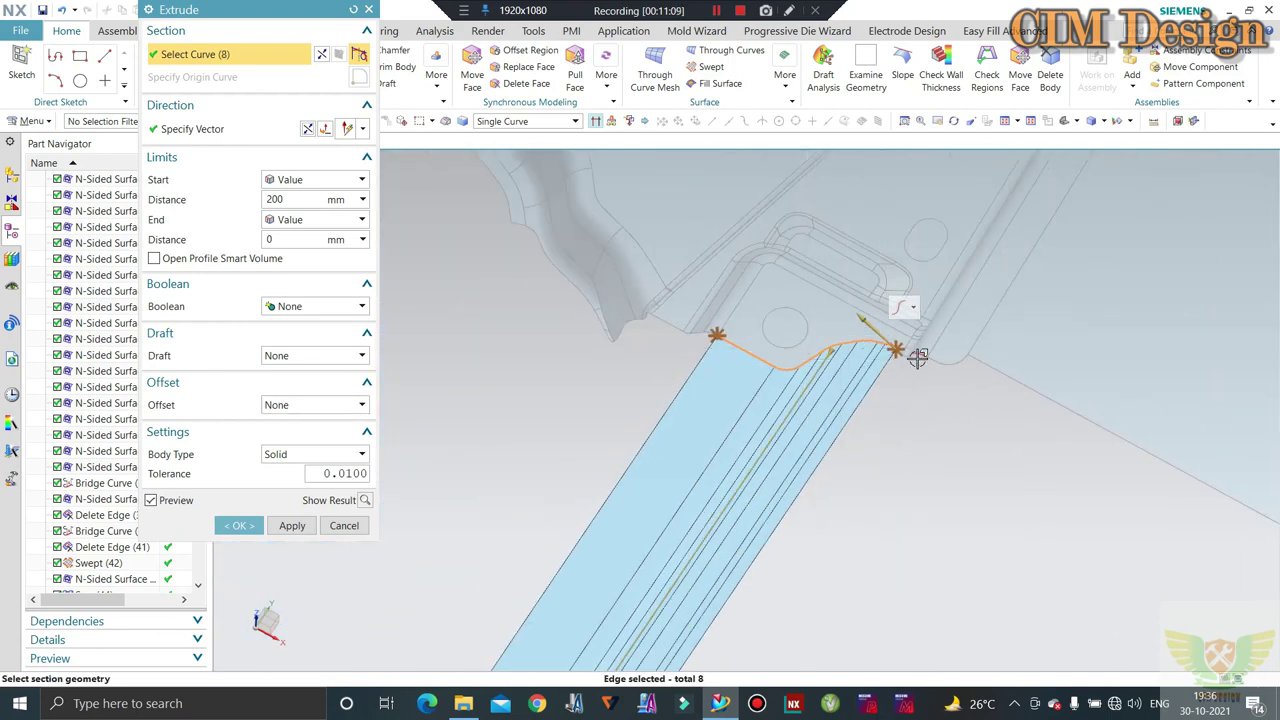
middle_drag(801, 330, 815, 392)
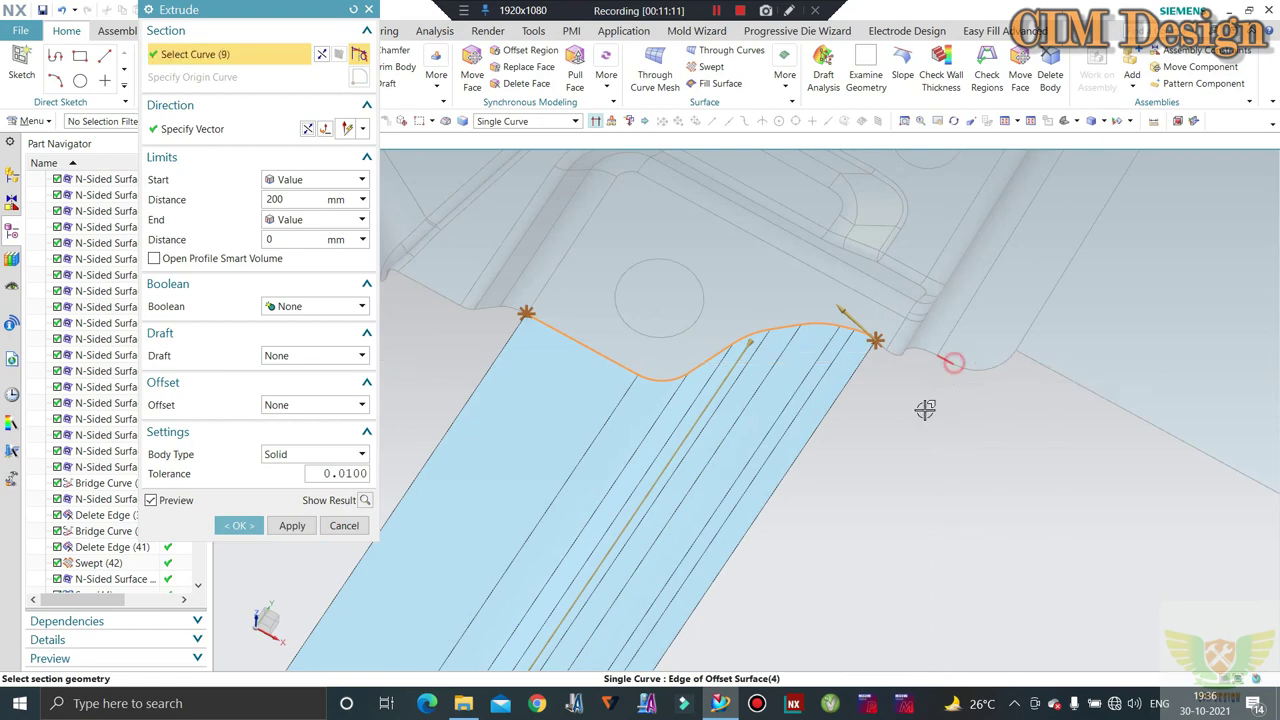
middle_drag(908, 375, 917, 348)
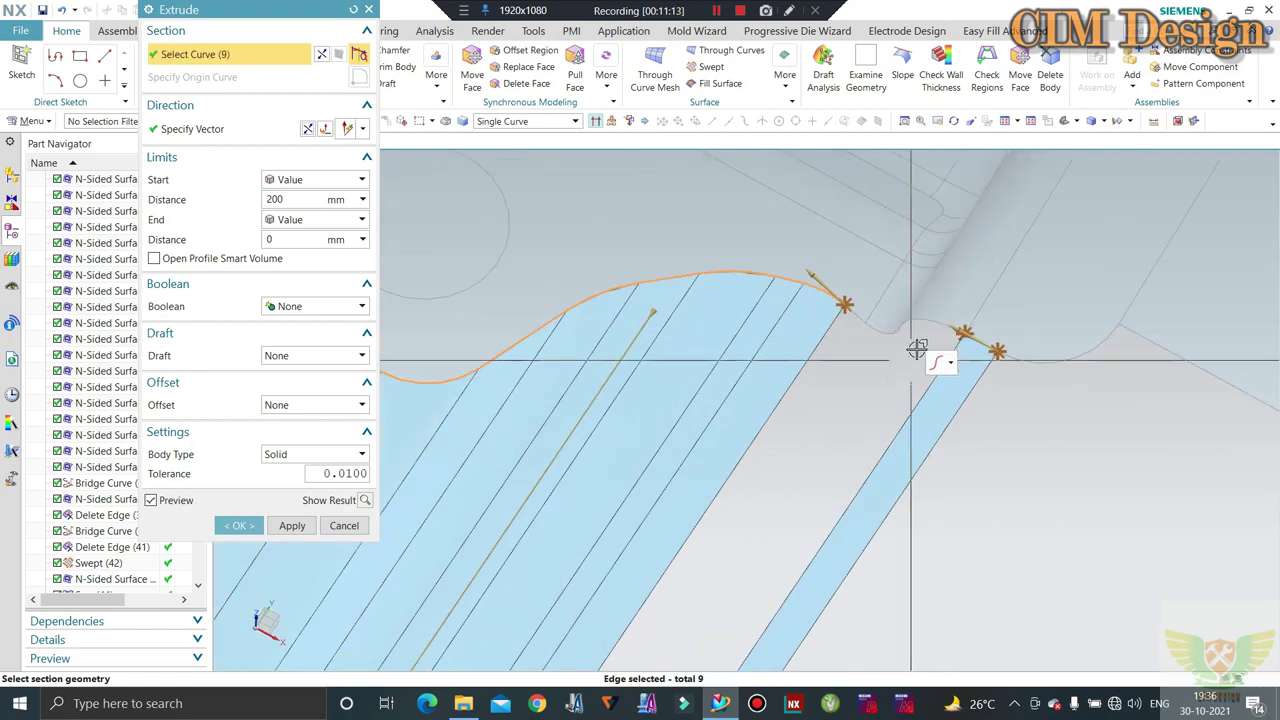
click(929, 322)
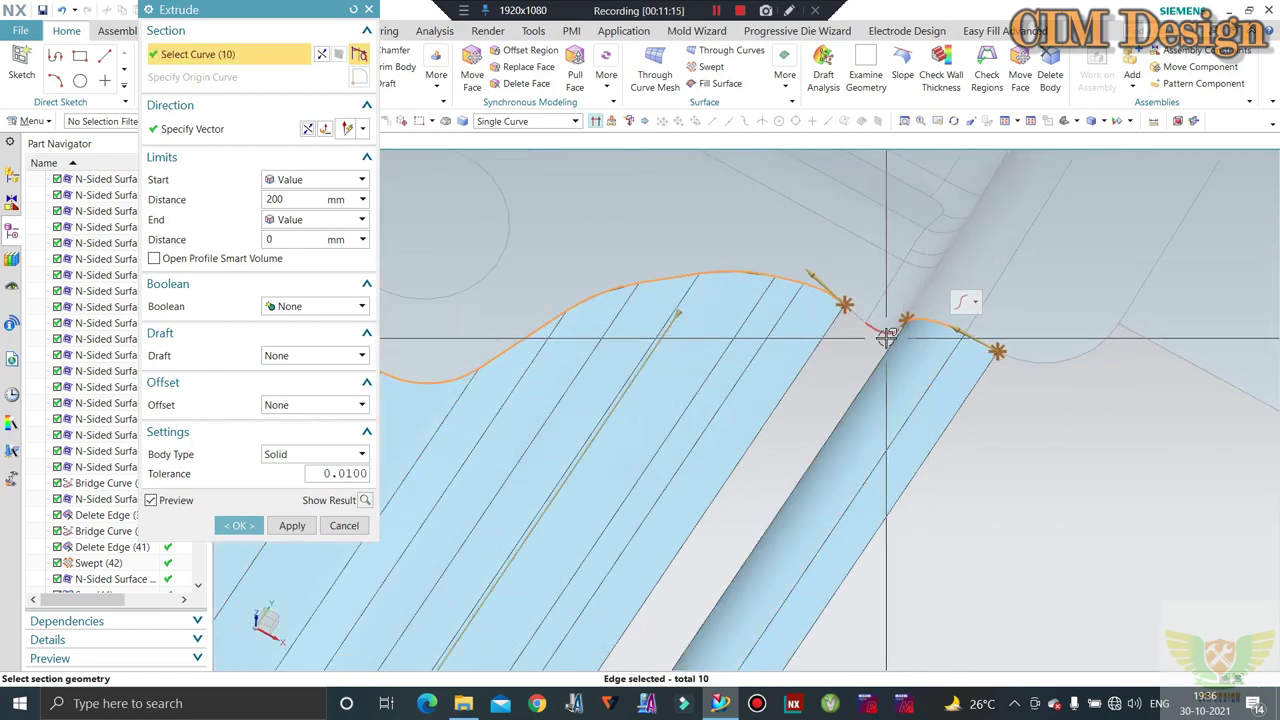
Add the last edge of the 12-edge chain, flip the vector, and create the 200 mm extrusion
scroll(886, 338, up, 2)
scroll(894, 323, up, 3)
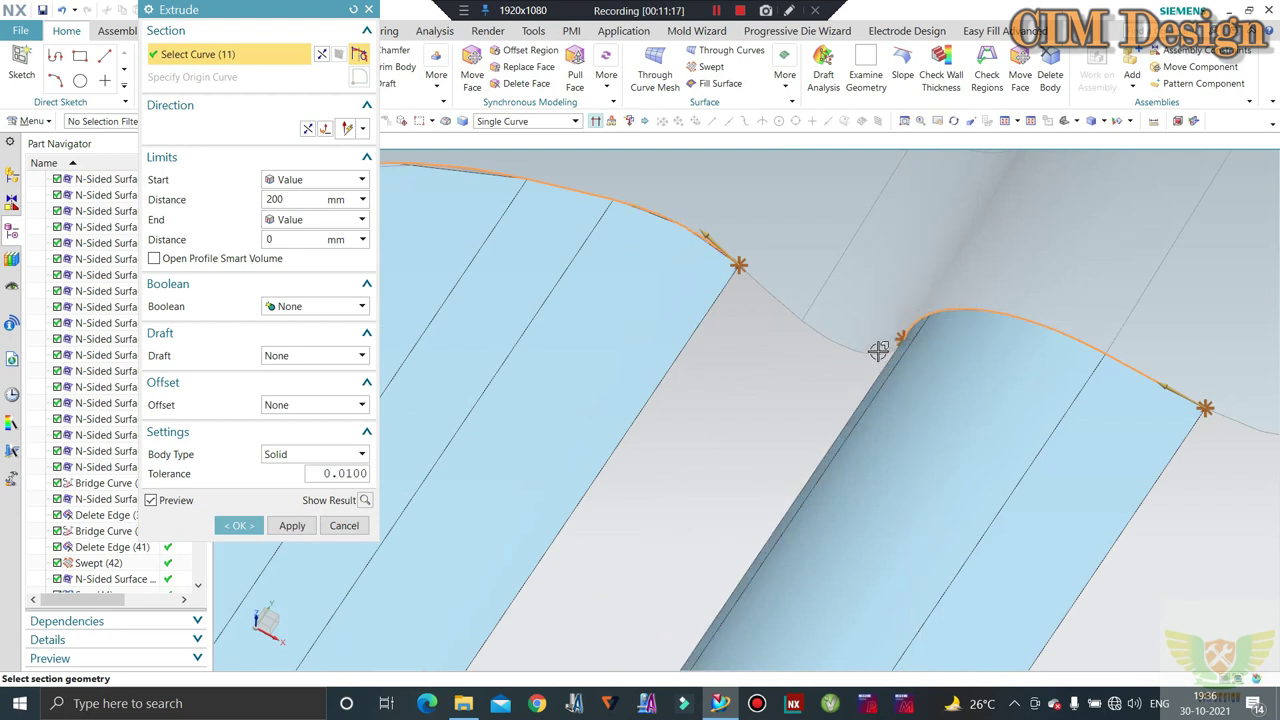
click(874, 350)
mouse_move(837, 349)
middle_down()
mouse_move(878, 323)
mouse_move(804, 341)
middle_up()
click(231, 128)
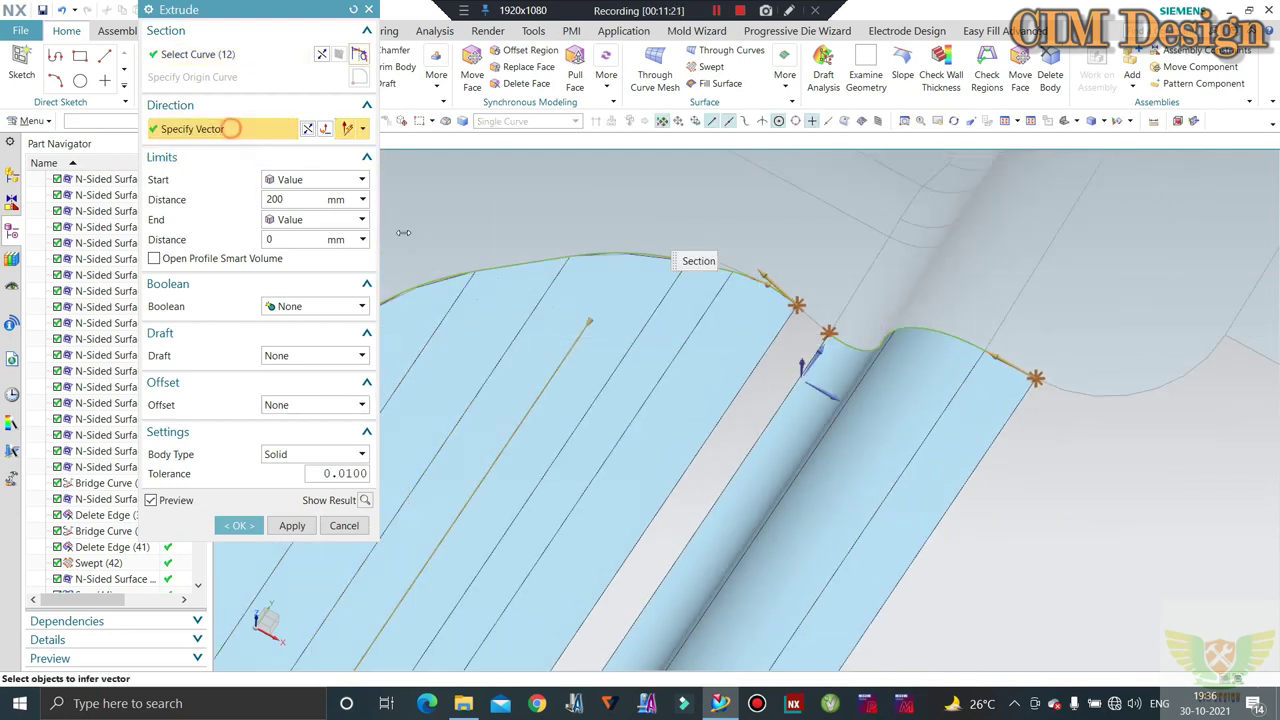
double_click(818, 350)
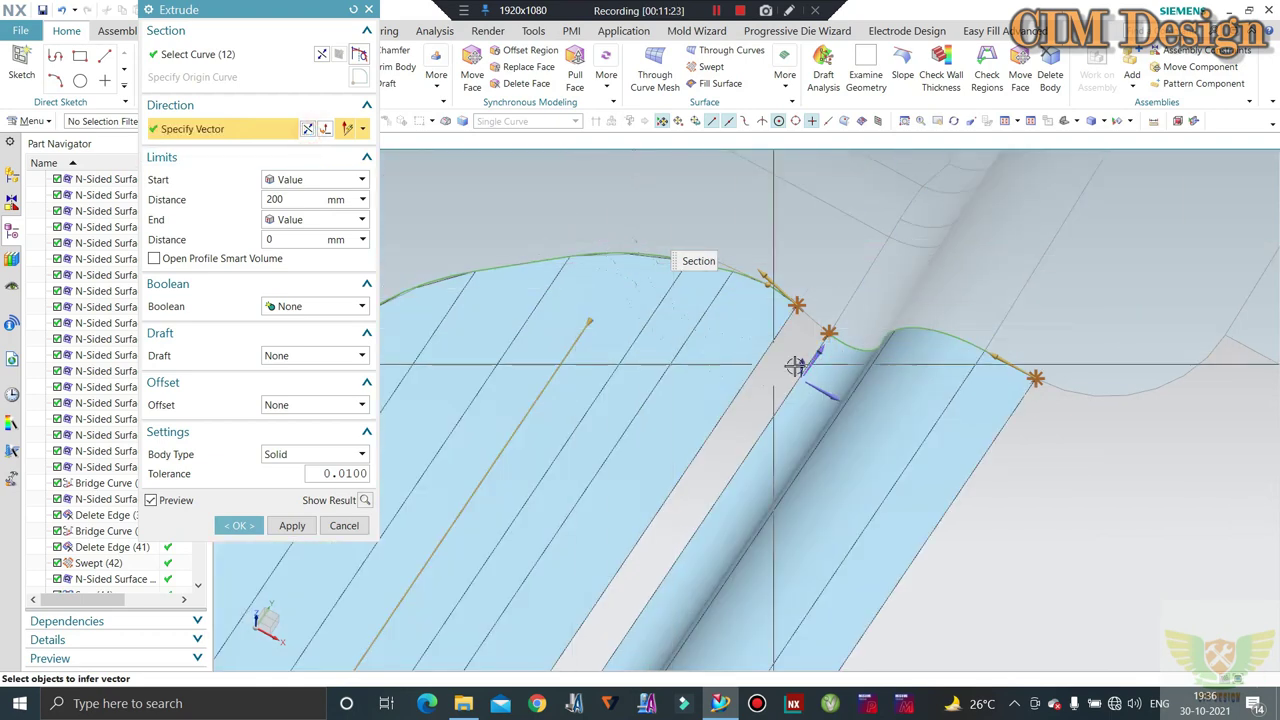
mouse_move(794, 363)
middle_down()
mouse_move(877, 357)
mouse_move(763, 357)
mouse_move(836, 378)
middle_up()
click(240, 527)
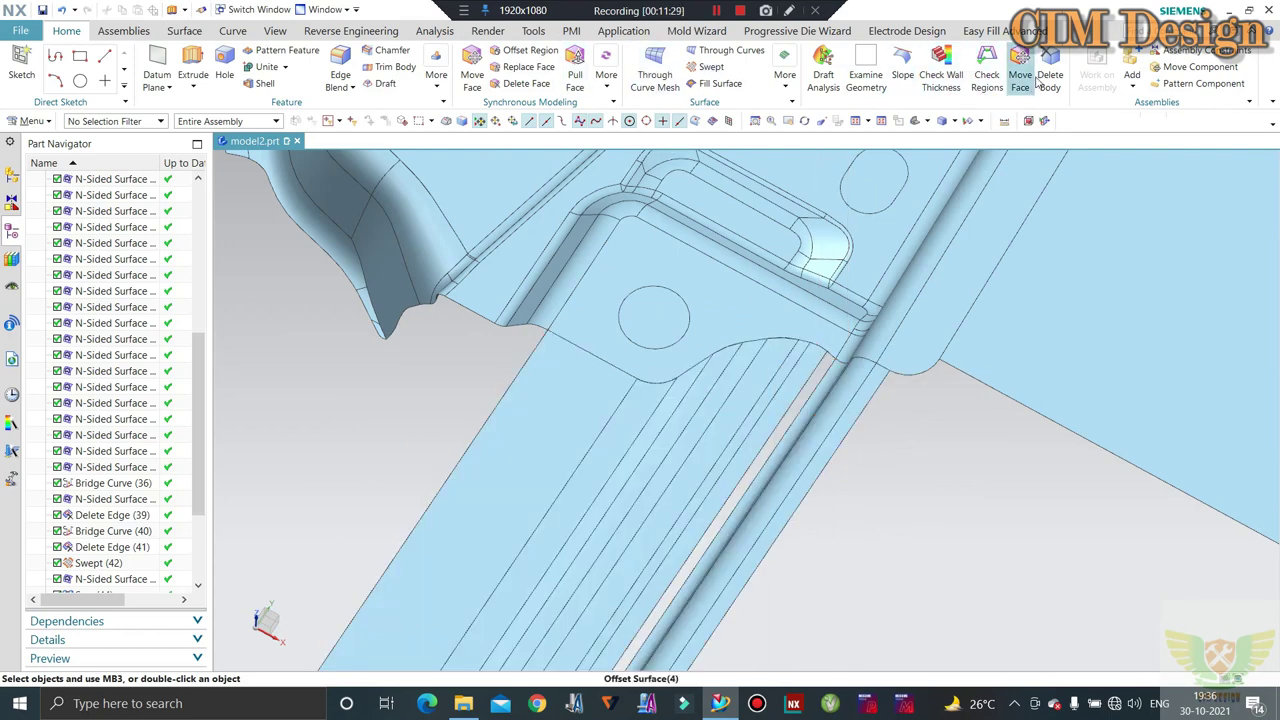
Unsew the narrow strip faces beside the rib and delete the separated sheet body
click(184, 31)
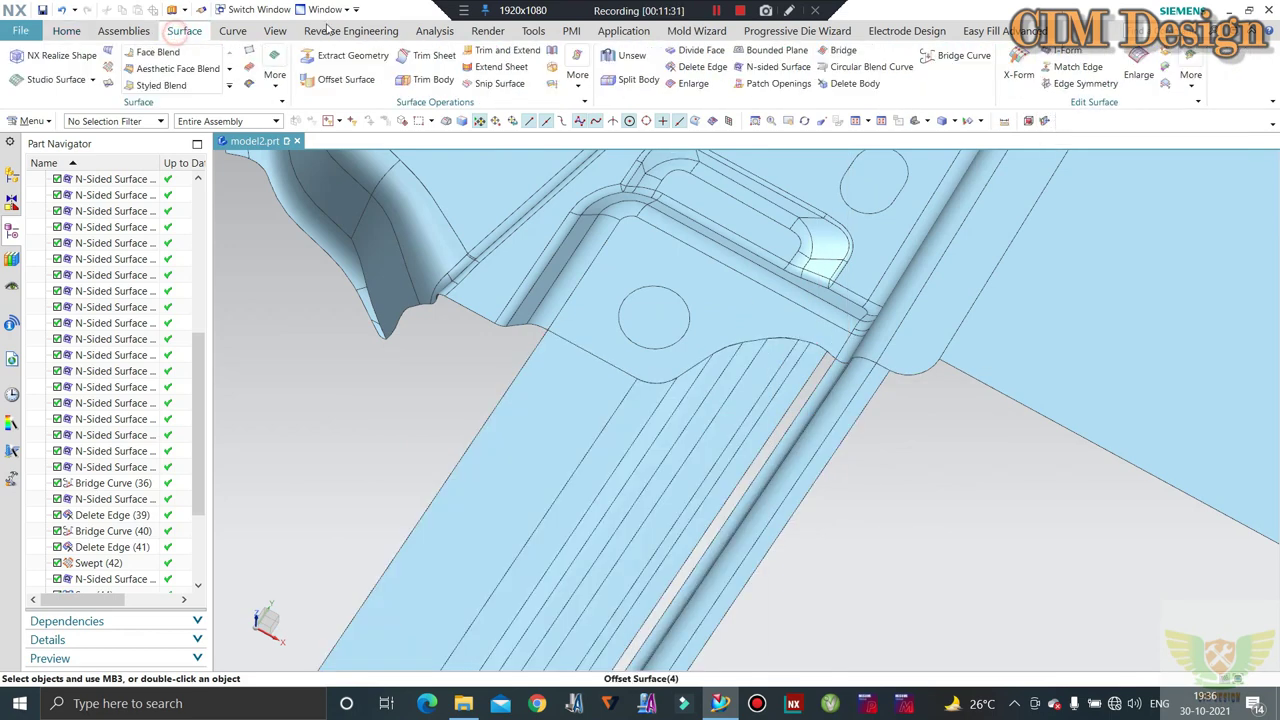
click(630, 55)
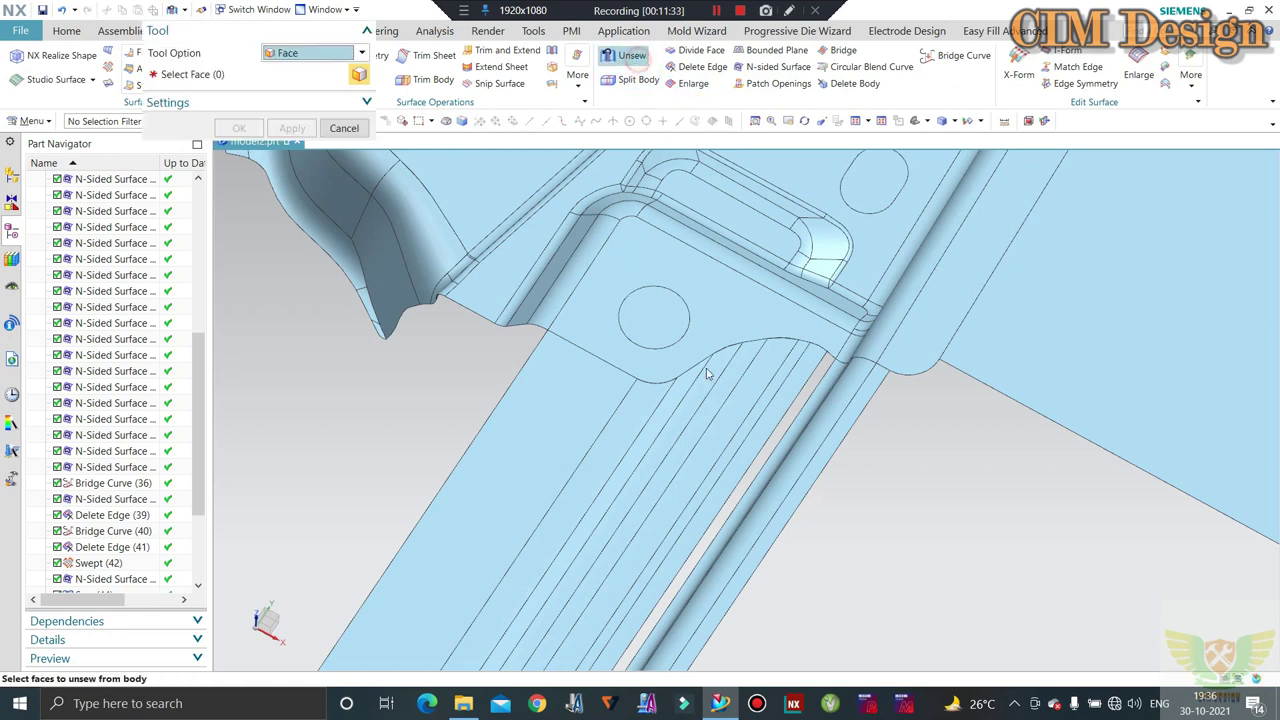
click(640, 403)
click(708, 421)
click(706, 423)
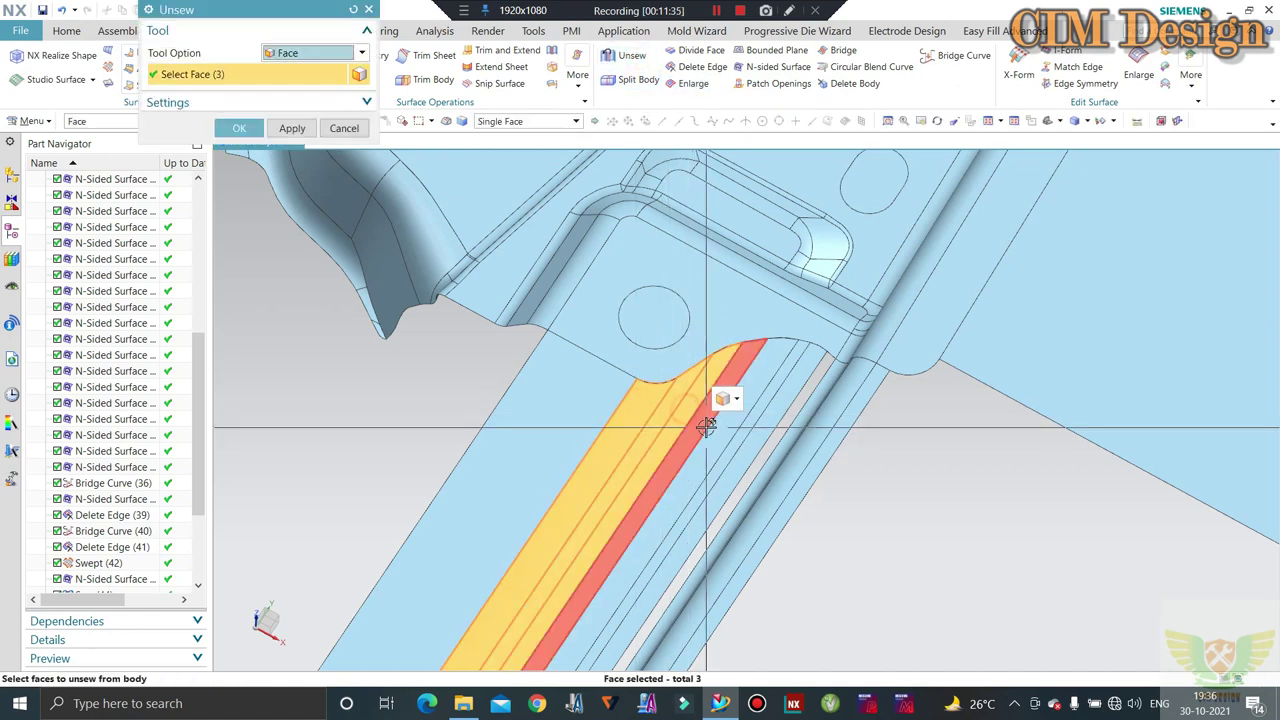
click(717, 434)
click(734, 420)
click(737, 460)
middle_click(737, 460)
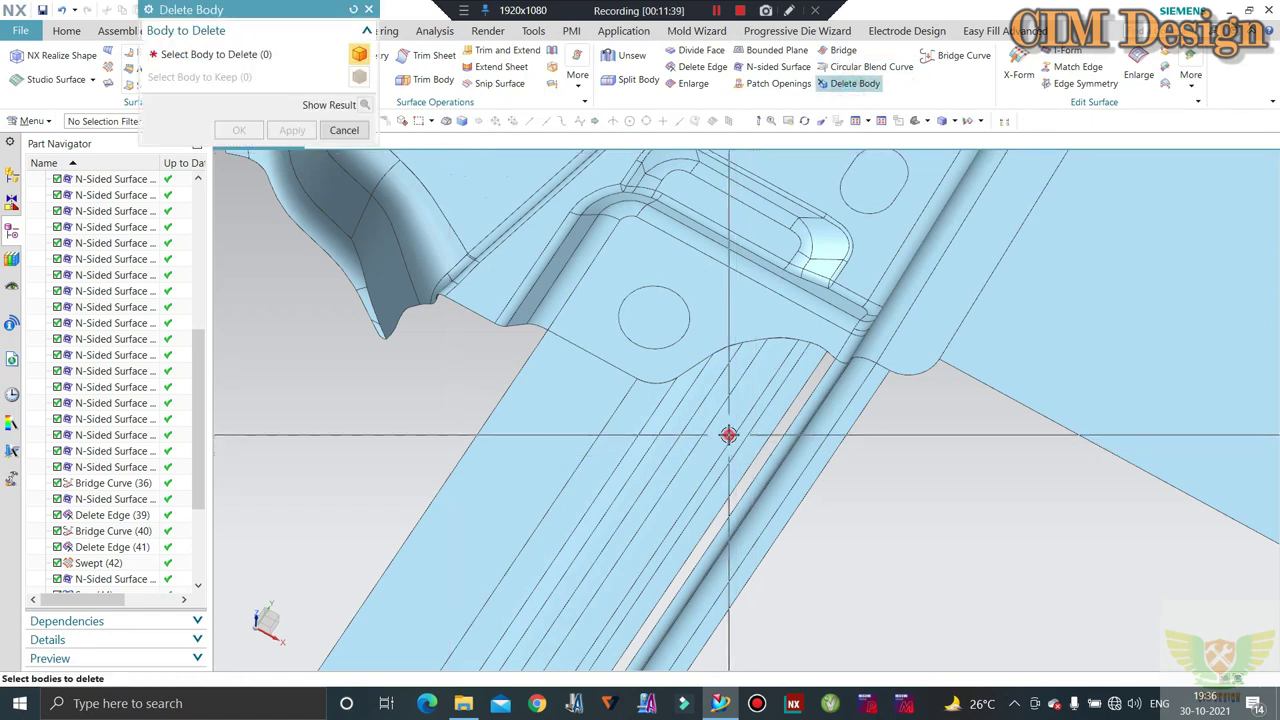
click(686, 471)
middle_click(686, 471)
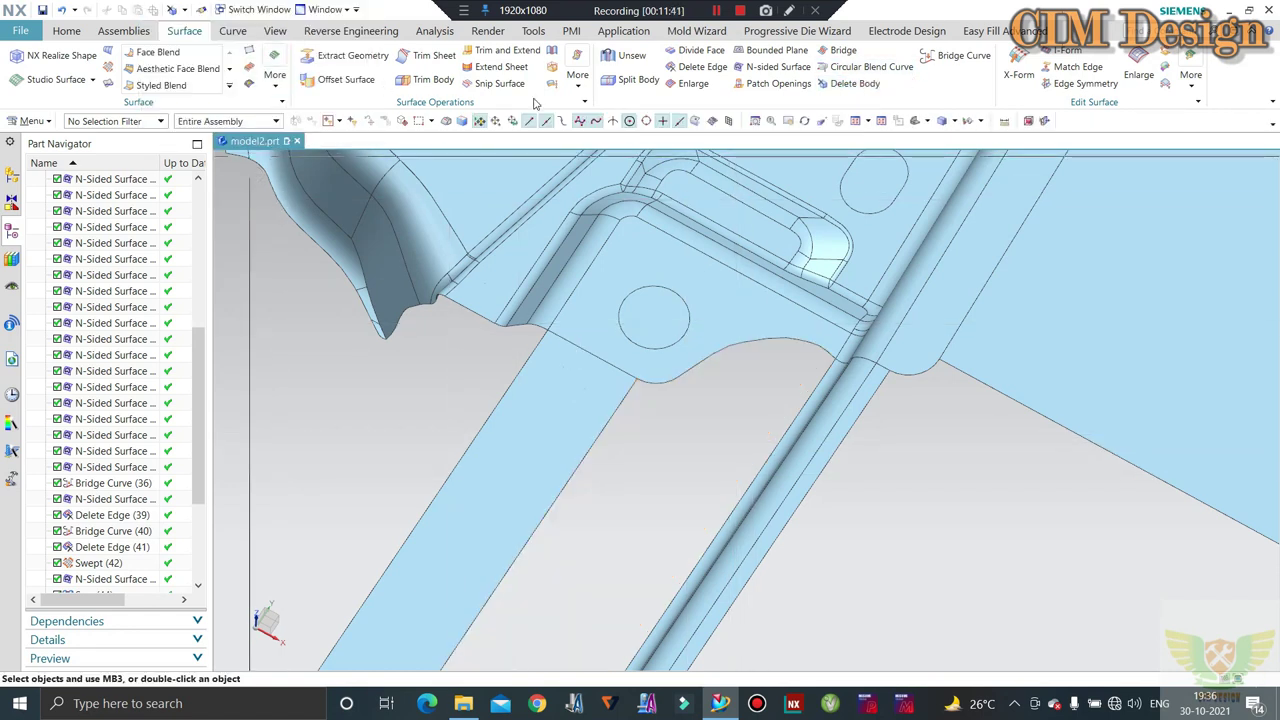
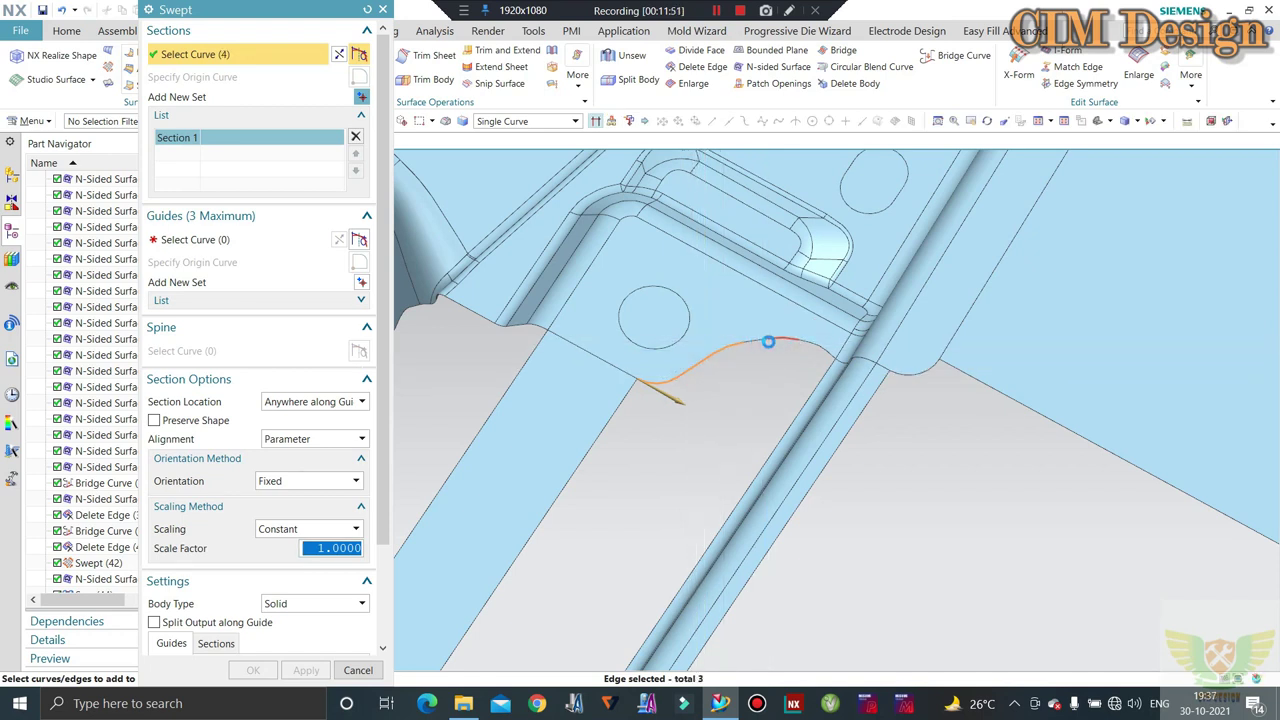
Add the remaining strip gap edges to the sweep section, completing nine section curves
click(740, 355)
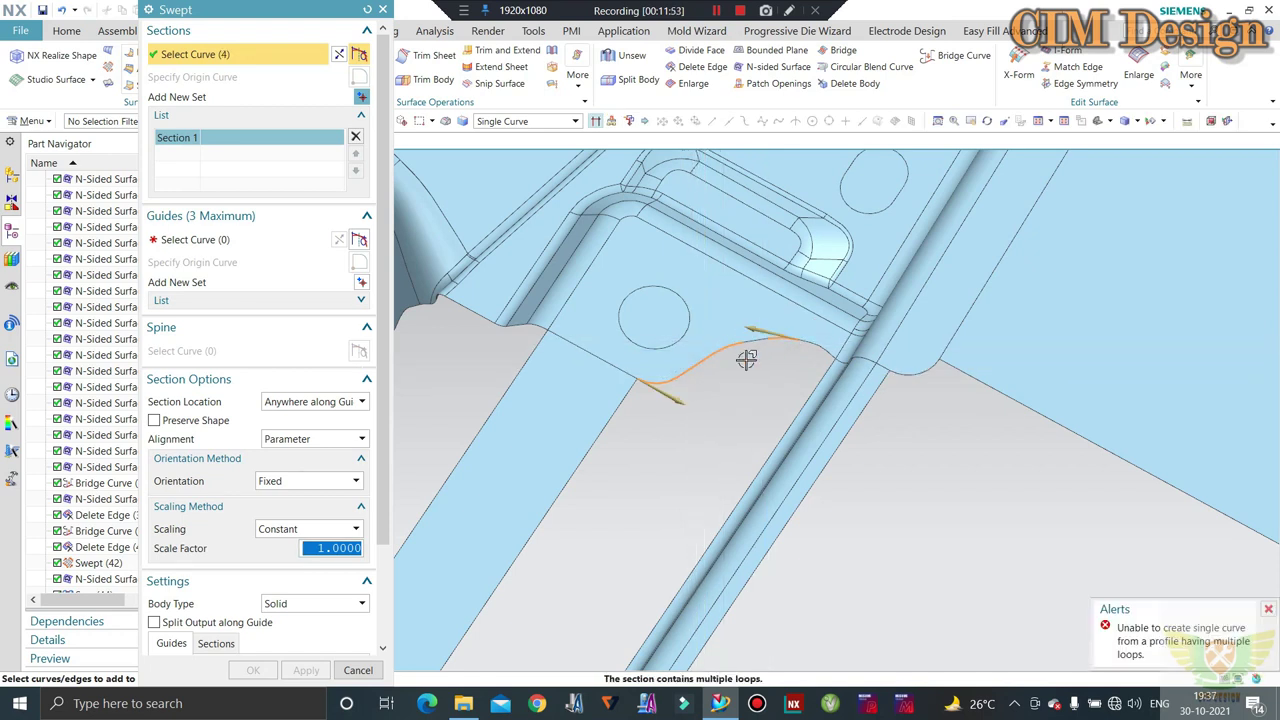
scroll(757, 337, up, 2)
click(818, 345)
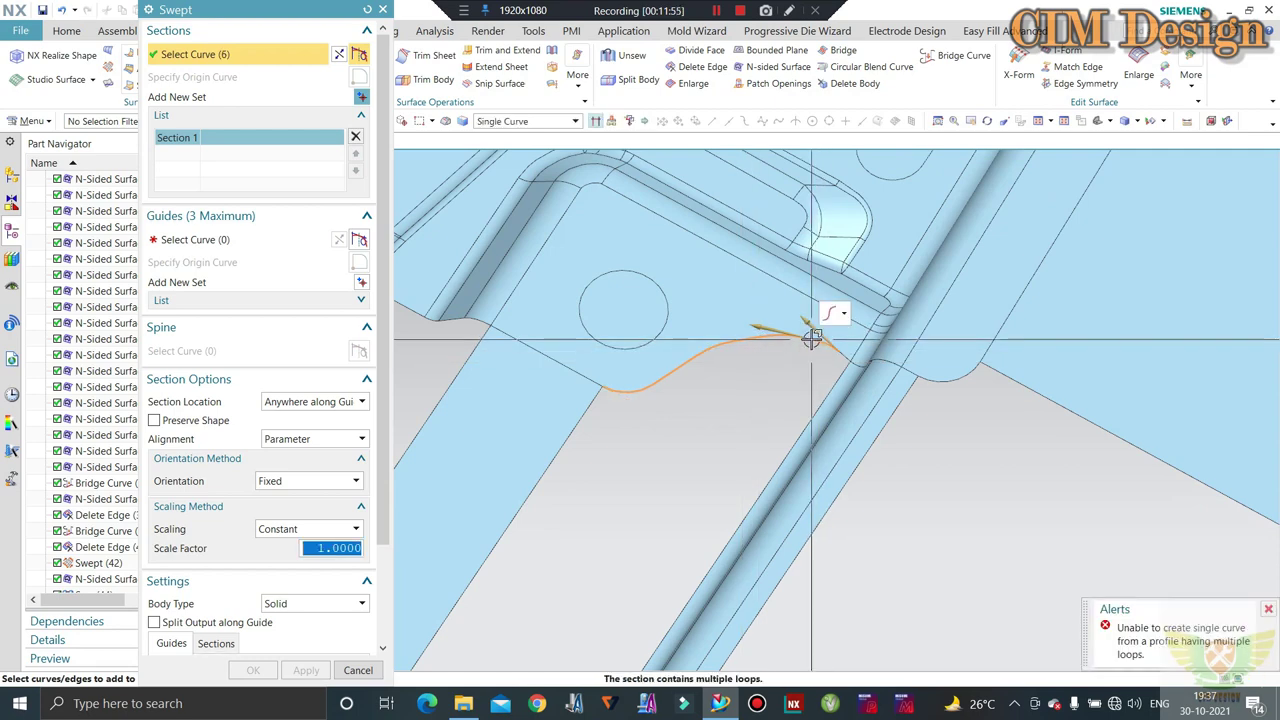
scroll(838, 335, up, 3)
click(855, 345)
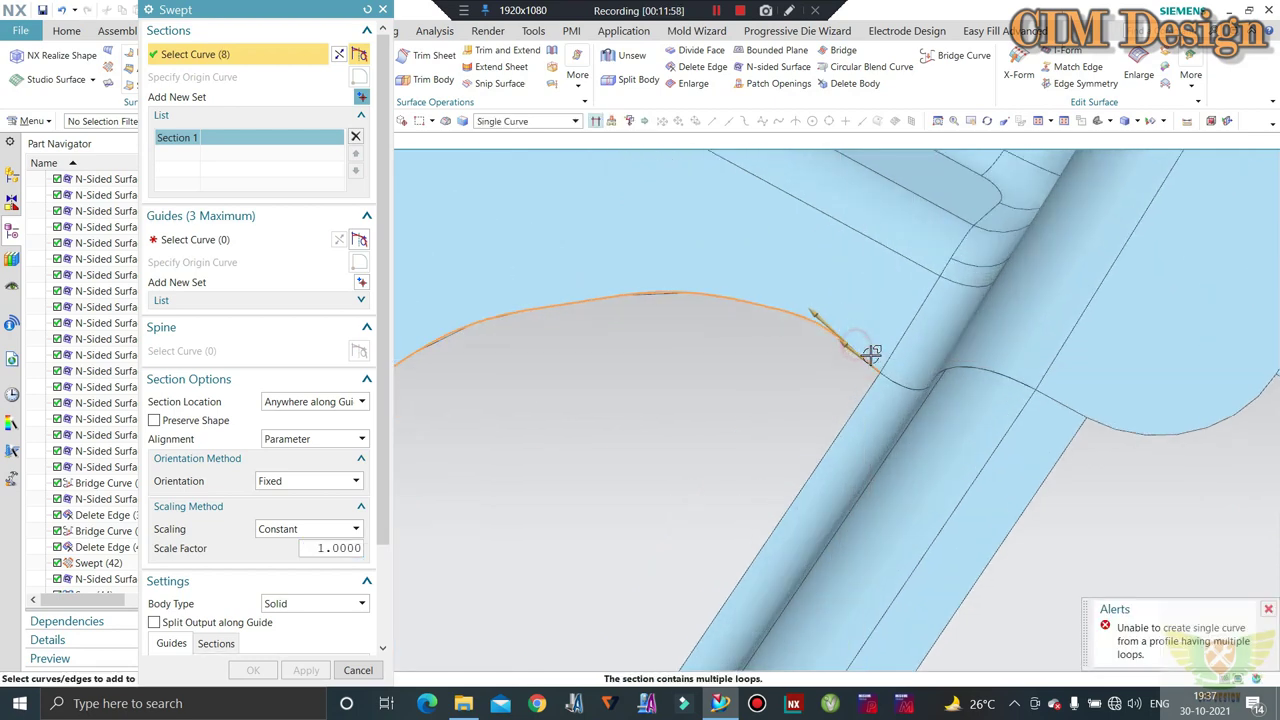
click(871, 353)
scroll(891, 306, up, 3)
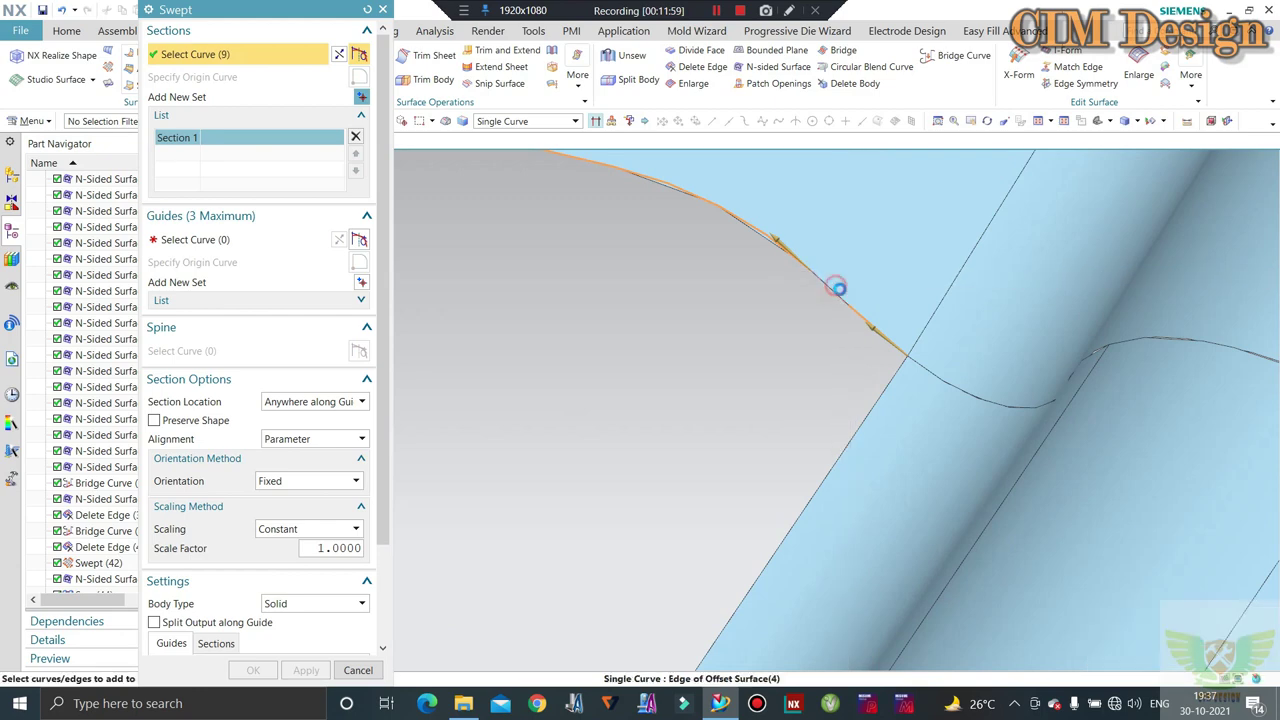
scroll(914, 277, down, 2)
scroll(957, 277, down, 3)
Use the strip's two side edges as separate guide sets and create the swept surface
click(245, 238)
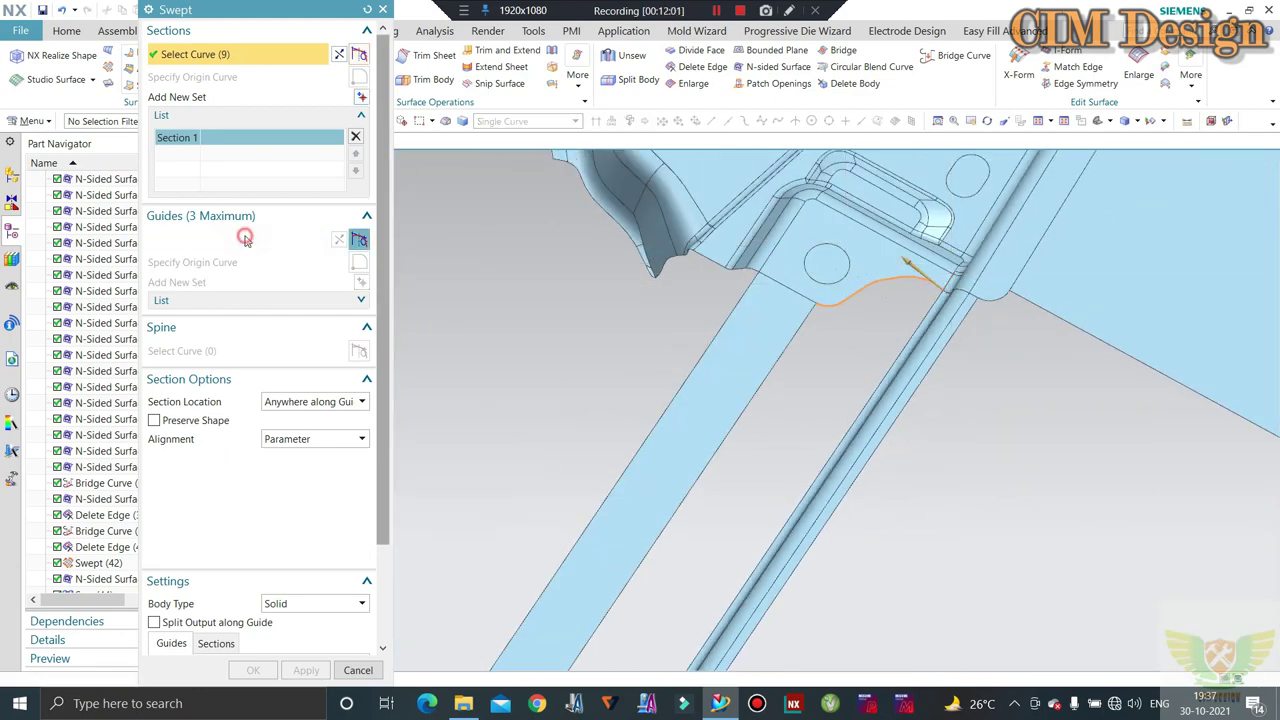
click(736, 419)
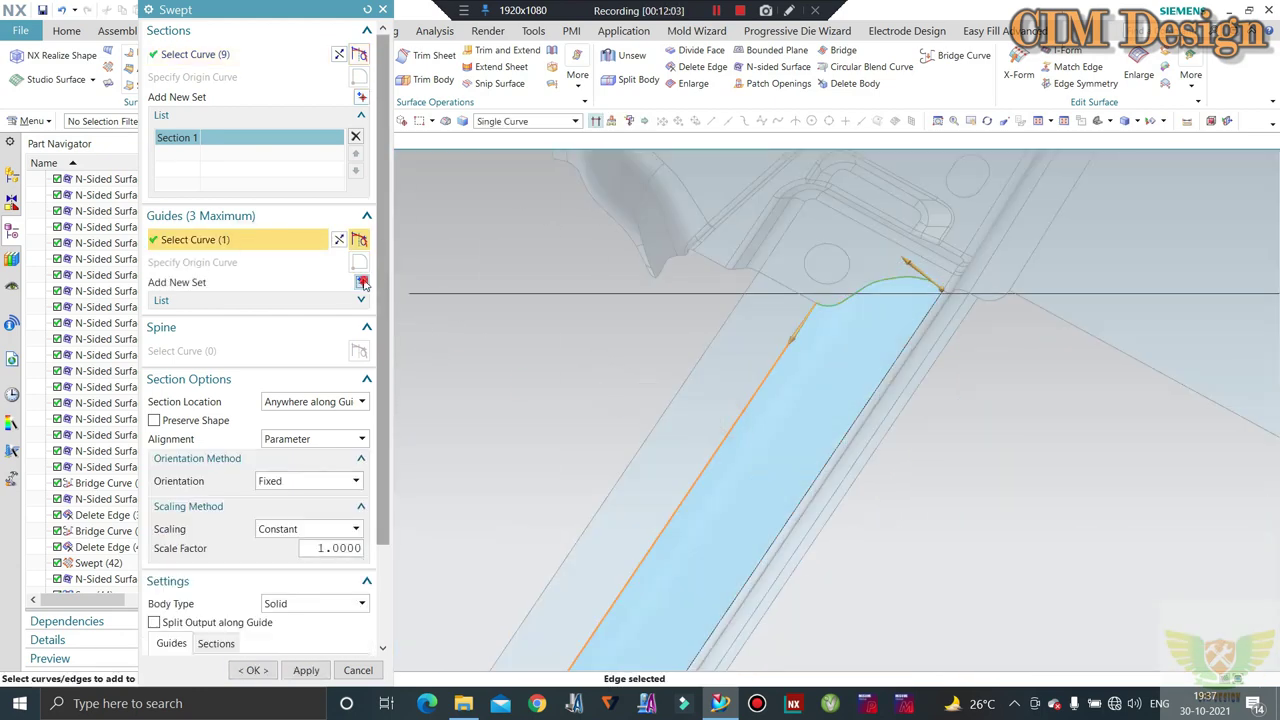
click(362, 283)
click(871, 391)
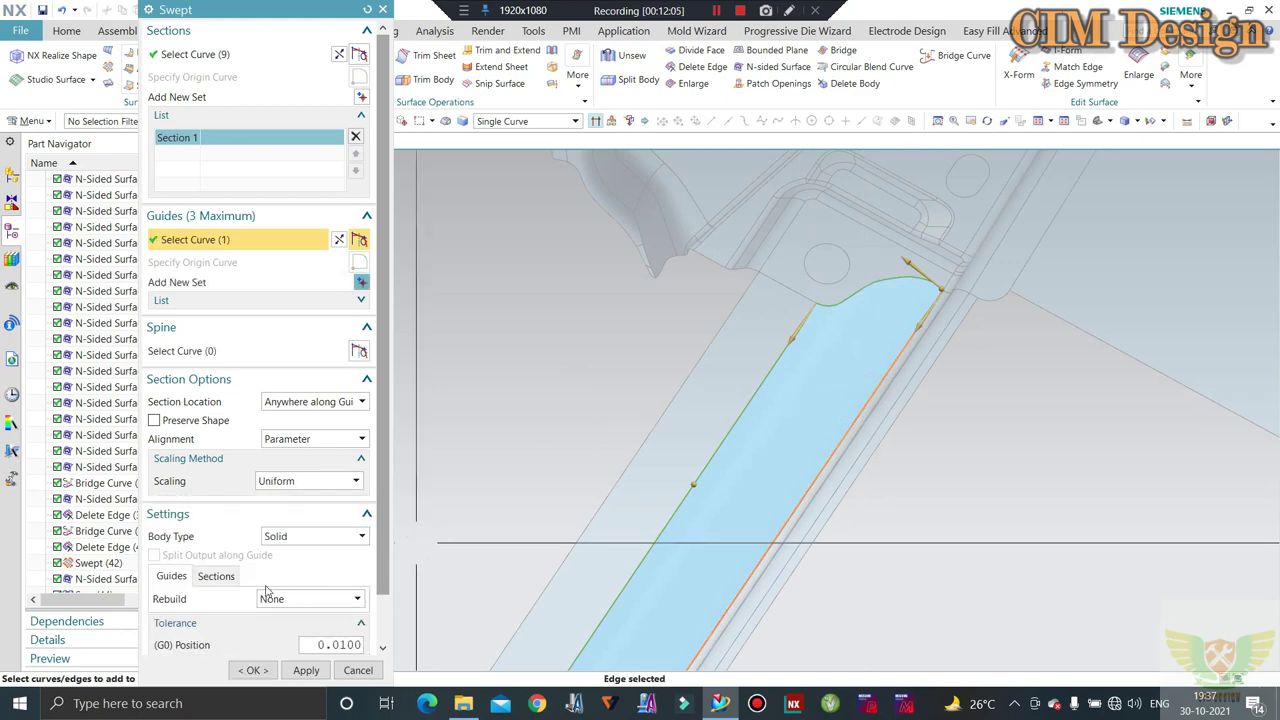
click(262, 676)
mouse_move(531, 403)
middle_down()
mouse_move(639, 344)
mouse_move(629, 357)
mouse_move(629, 317)
mouse_move(674, 337)
mouse_move(651, 360)
middle_up()
mouse_move(923, 406)
middle_down()
mouse_move(1000, 420)
mouse_move(789, 194)
mouse_move(783, 157)
mouse_move(871, 194)
middle_up()
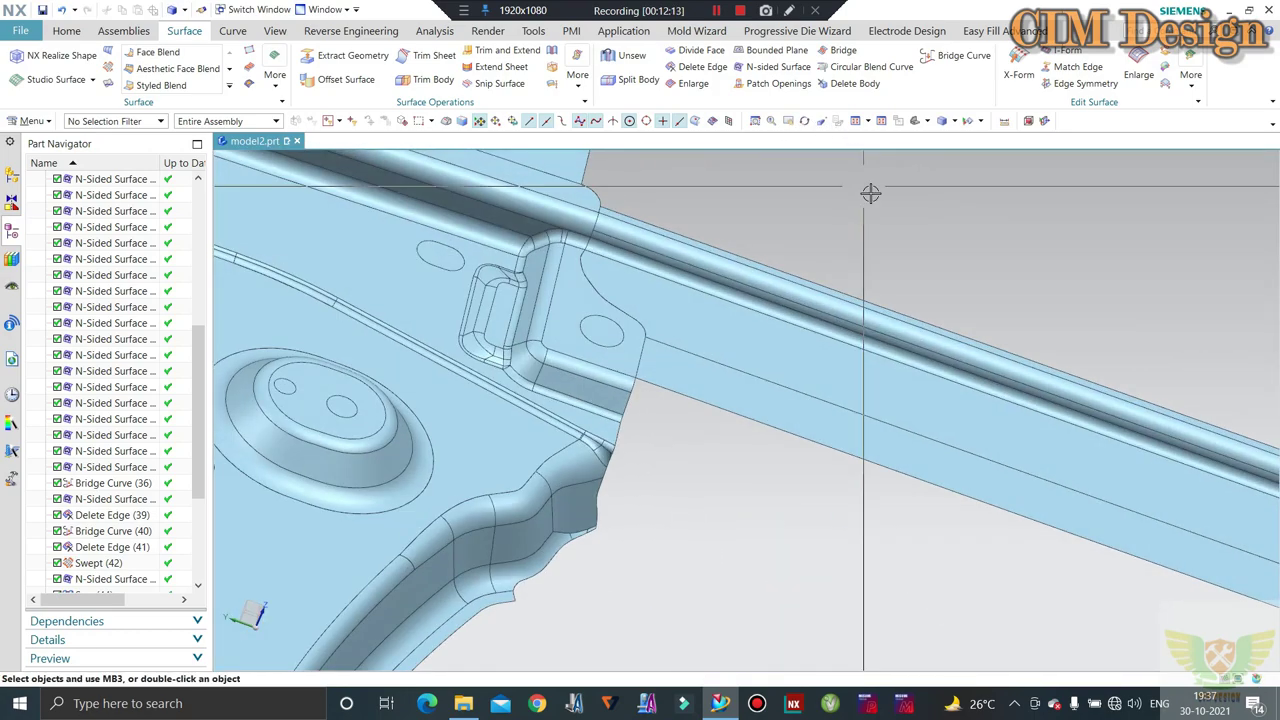
mouse_move(748, 186)
middle_down()
mouse_move(600, 366)
mouse_move(686, 447)
middle_up()
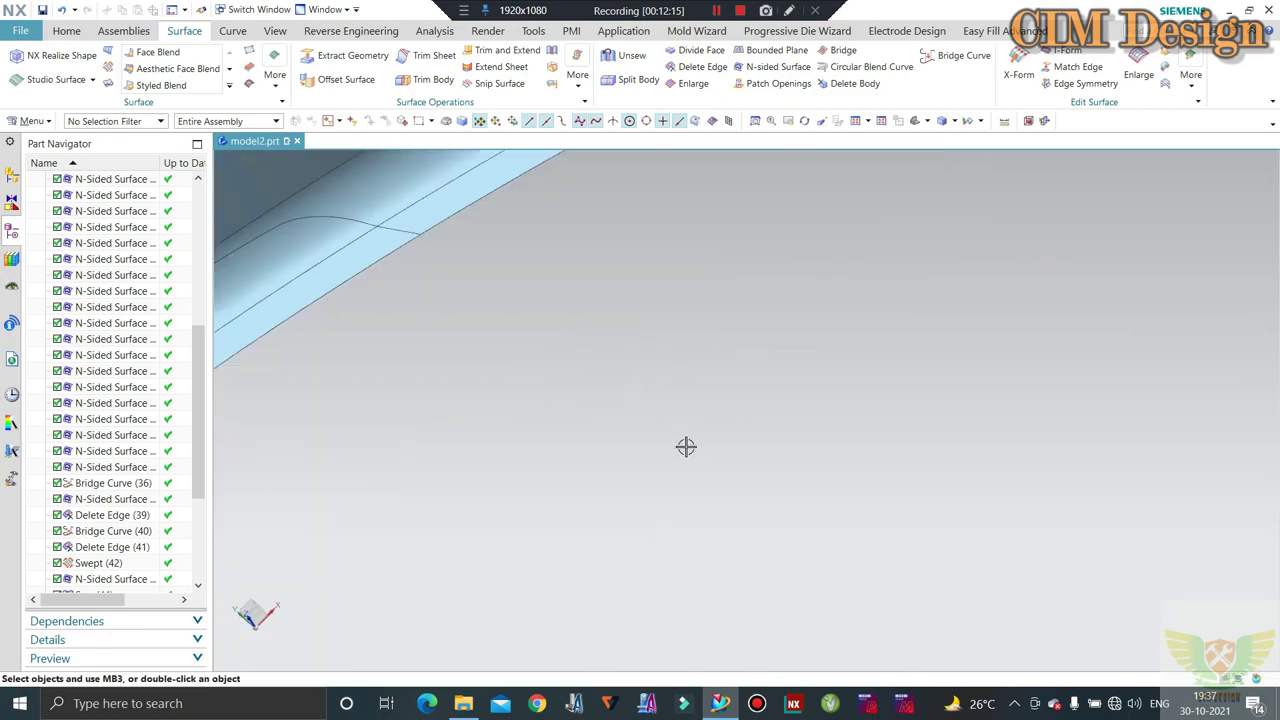
scroll(798, 315, up, 5)
middle_drag(777, 343, 905, 165)
scroll(911, 326, down, 5)
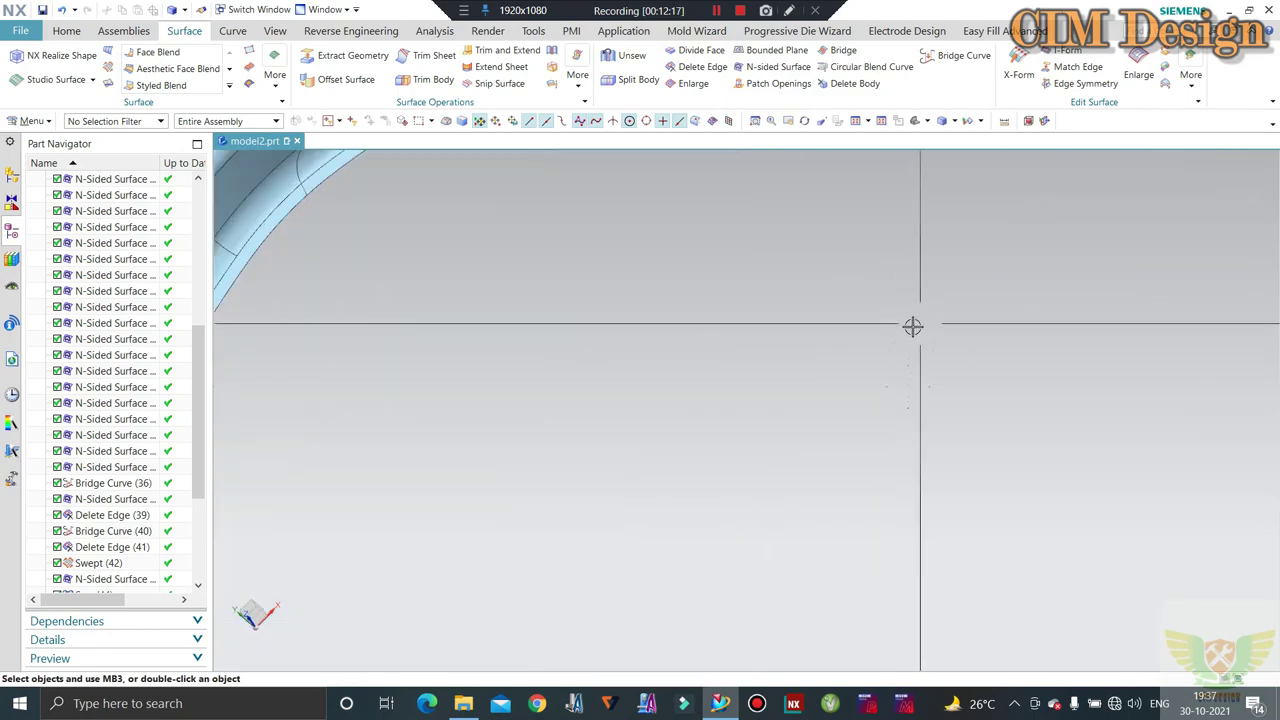
scroll(860, 370, up, 5)
scroll(860, 370, down, 5)
middle_drag(900, 410, 956, 333)
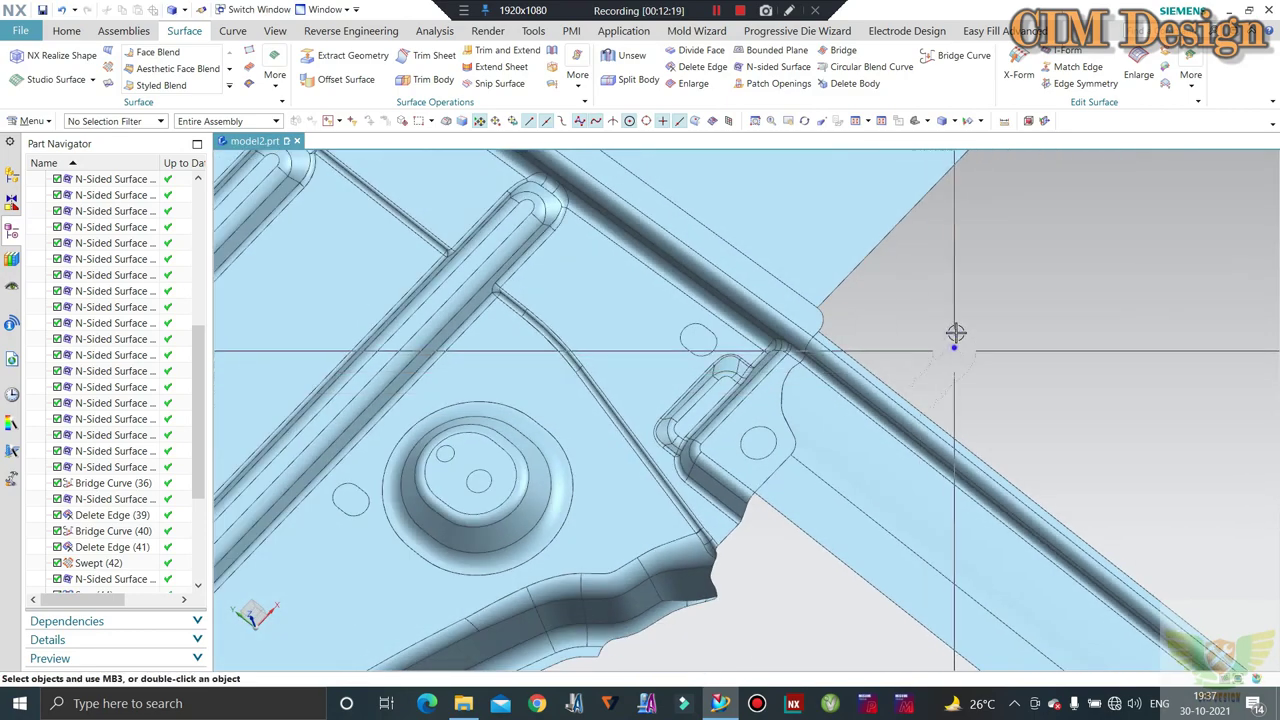
middle_drag(848, 365, 970, 293)
mouse_move(780, 425)
middle_down()
mouse_move(778, 451)
mouse_move(806, 451)
middle_up()
right_click(1009, 362)
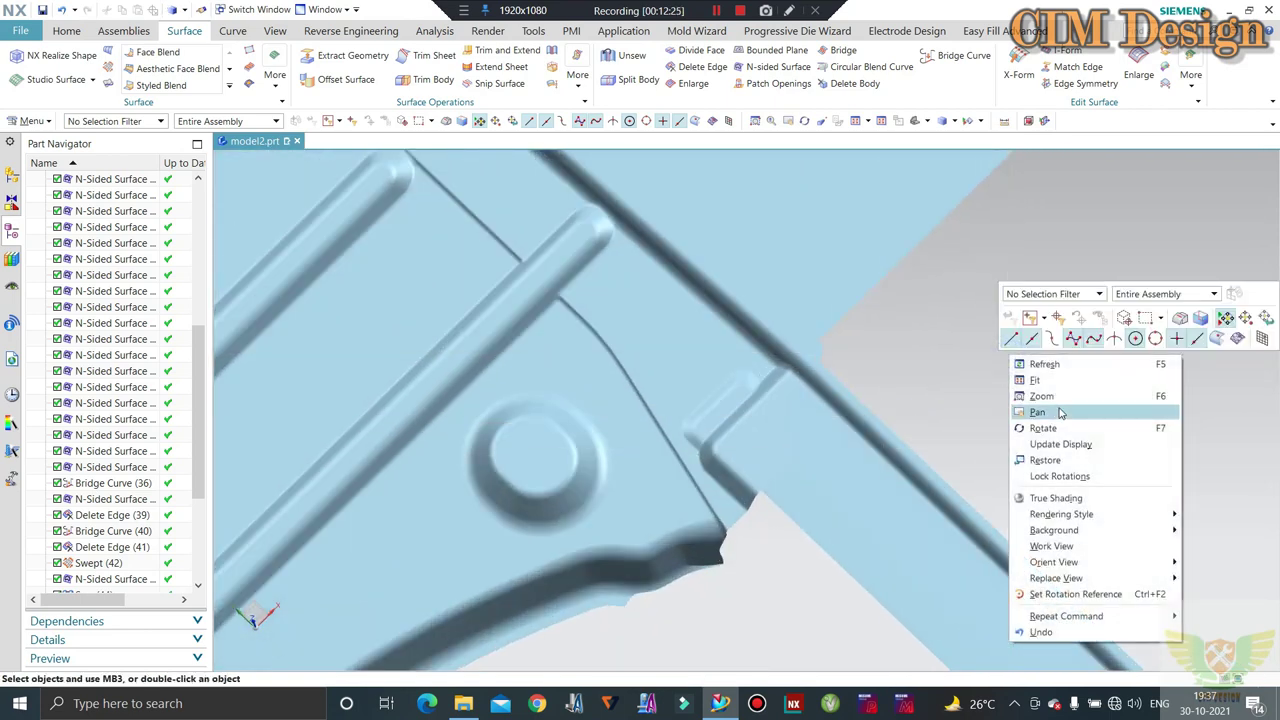
click(1060, 440)
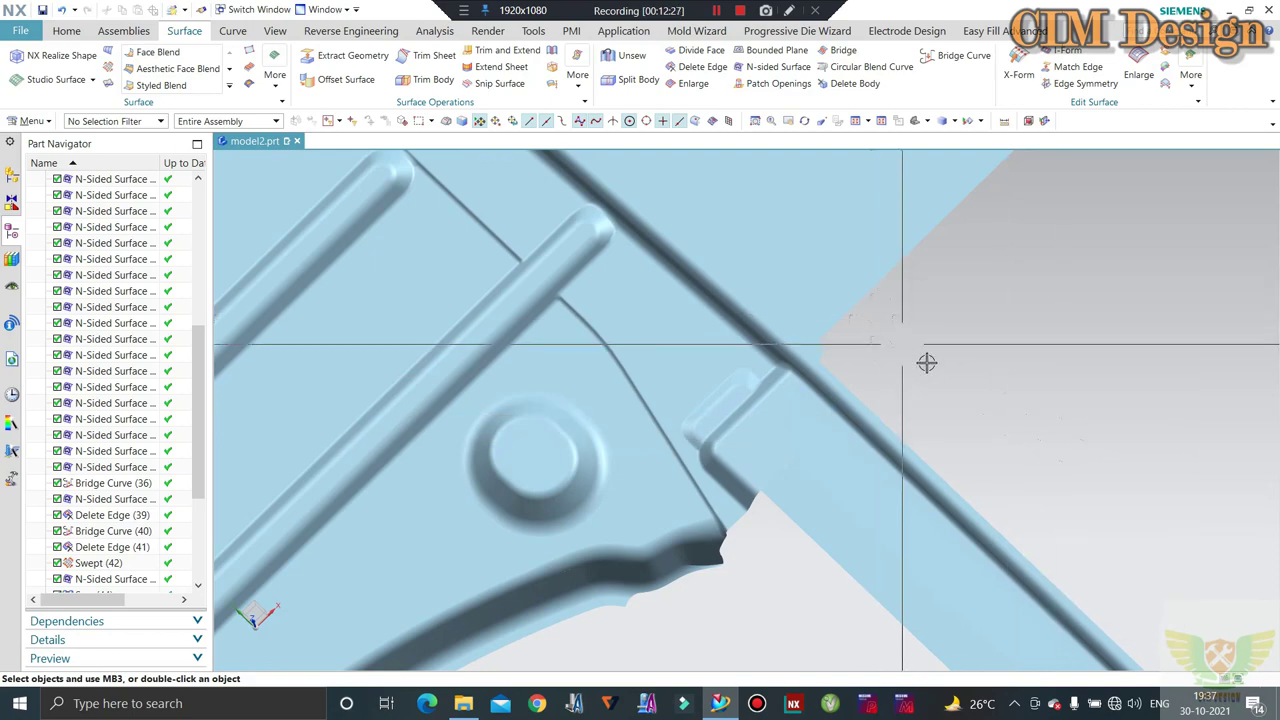
scroll(900, 320, down, 5)
mouse_move(600, 360)
middle_down()
mouse_move(710, 343)
mouse_move(594, 346)
middle_up()
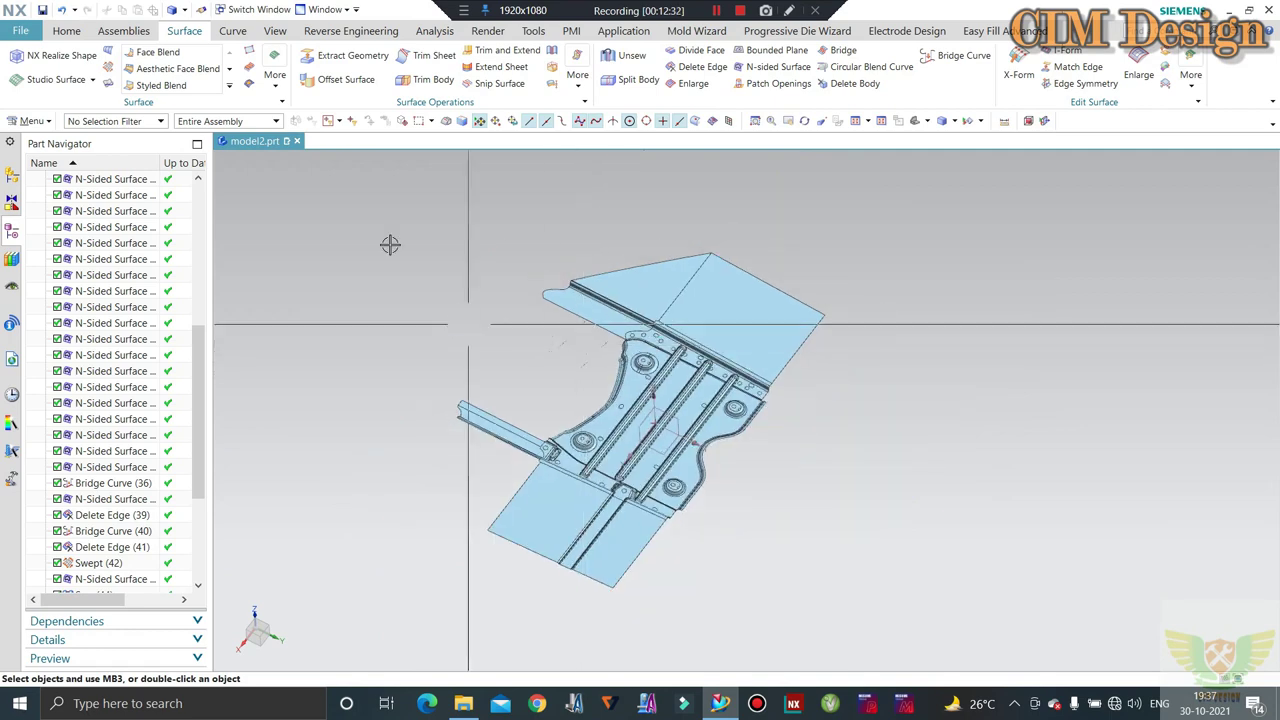
Start an extrusion from the flange edge, directed outward along the flange plane
click(67, 32)
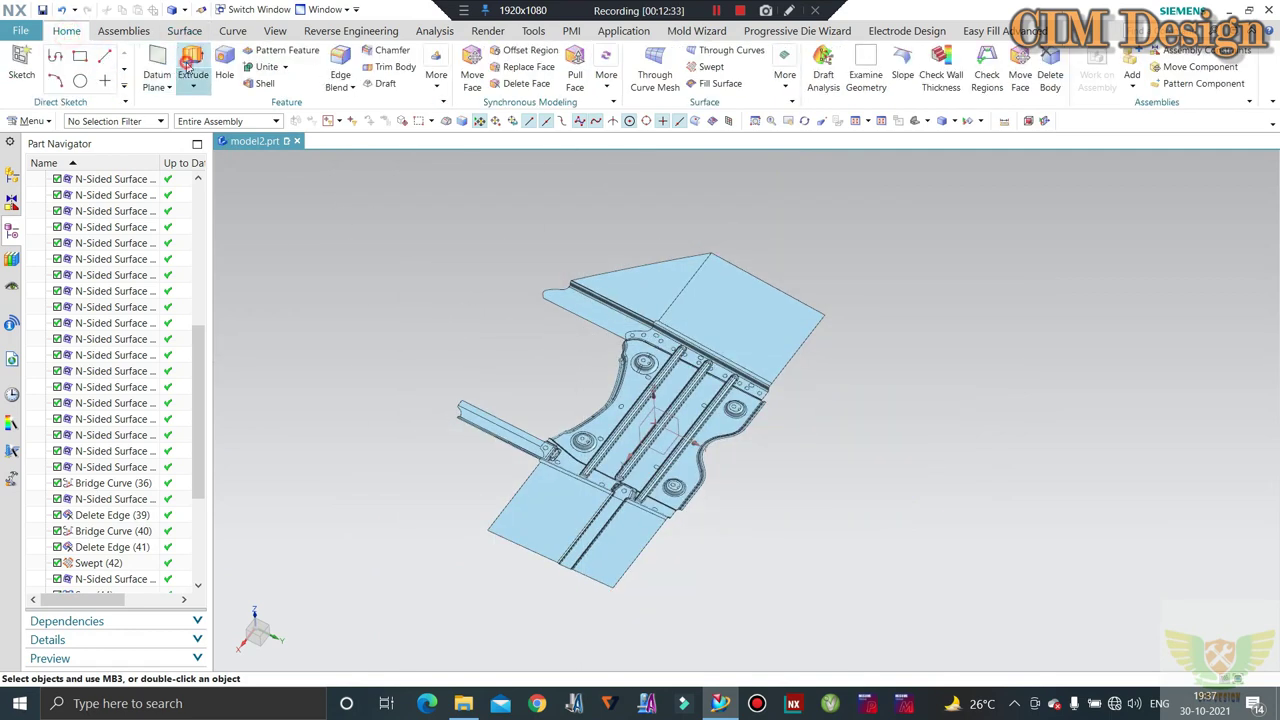
click(186, 64)
scroll(680, 485, up, 3)
scroll(685, 487, up, 3)
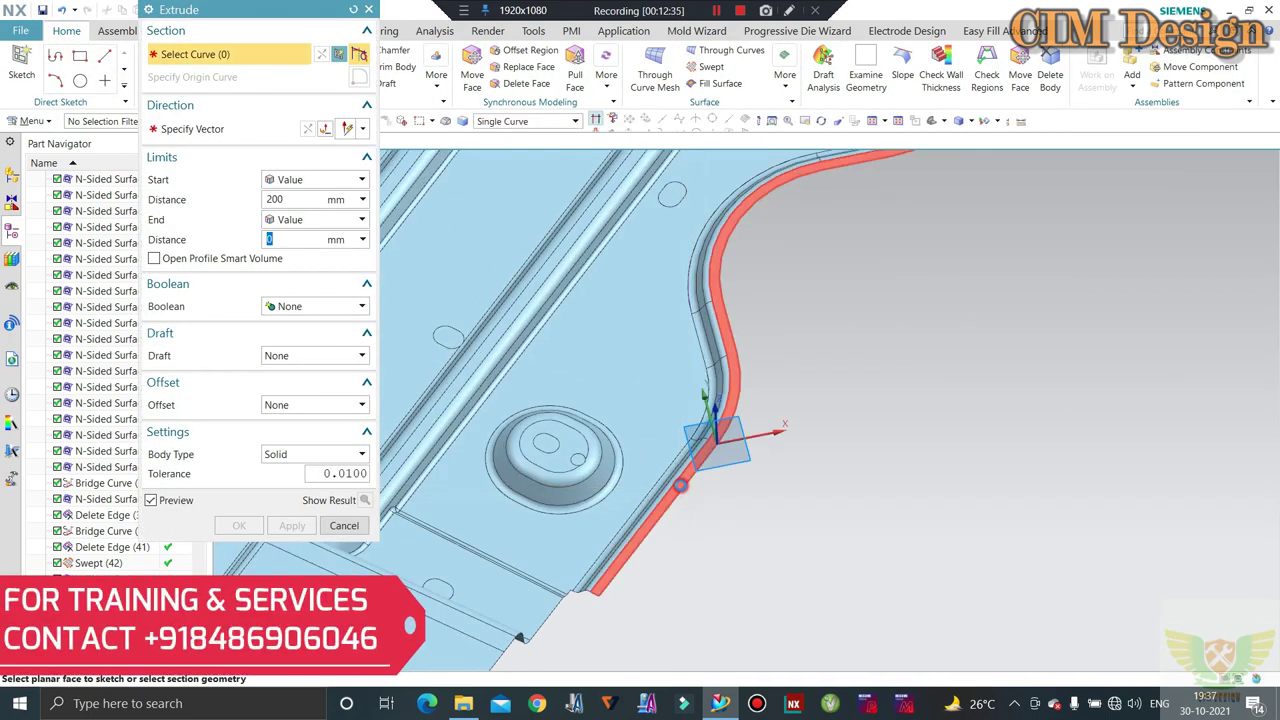
key(Escape)
key(ctrl+z)
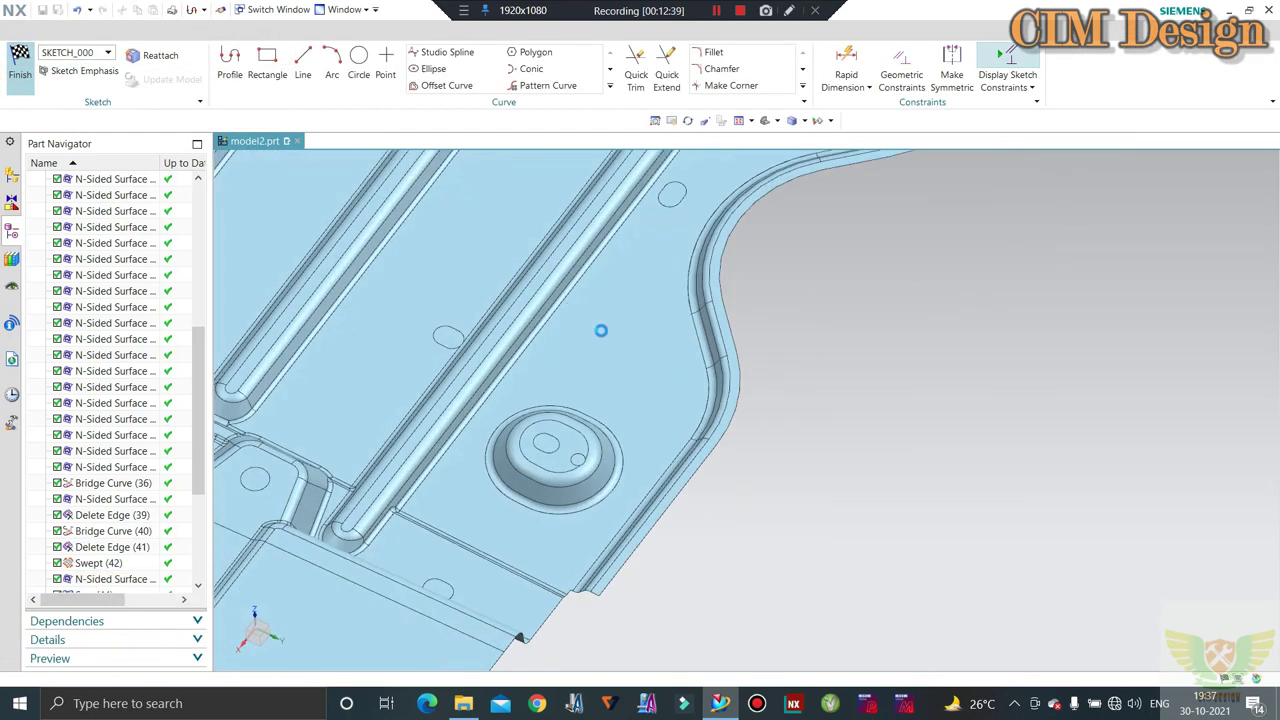
click(697, 476)
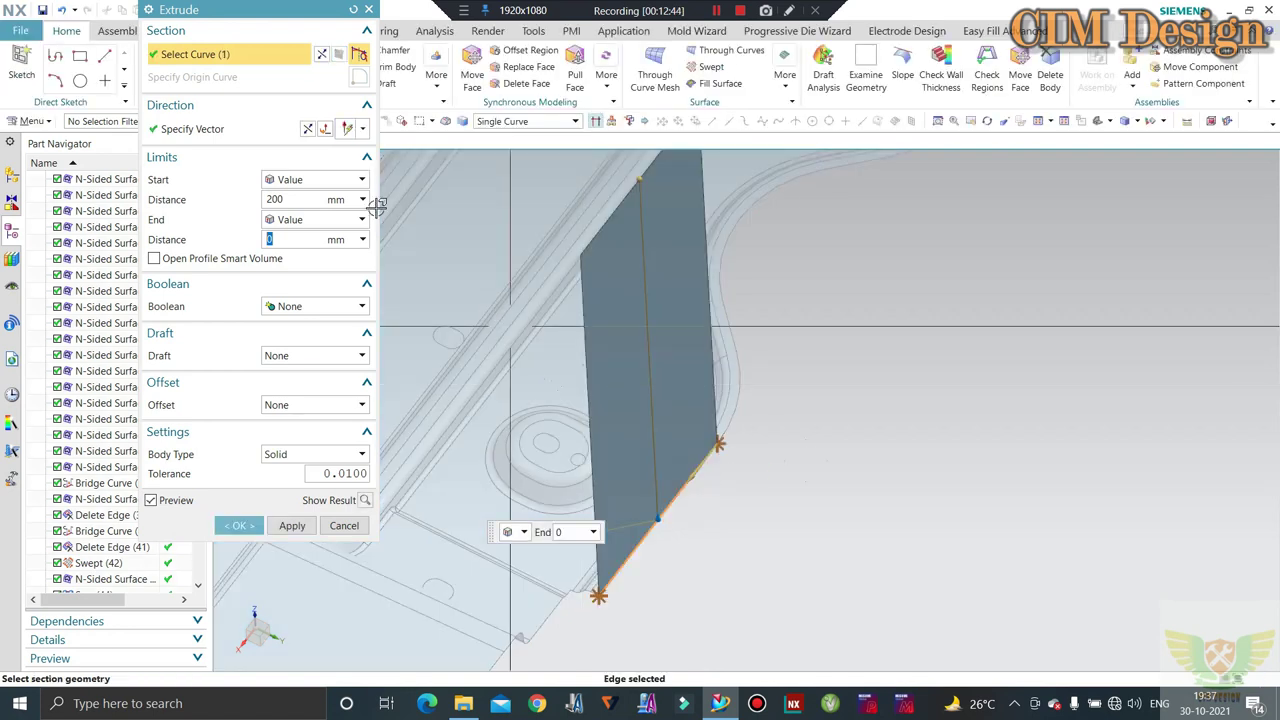
click(224, 128)
click(776, 432)
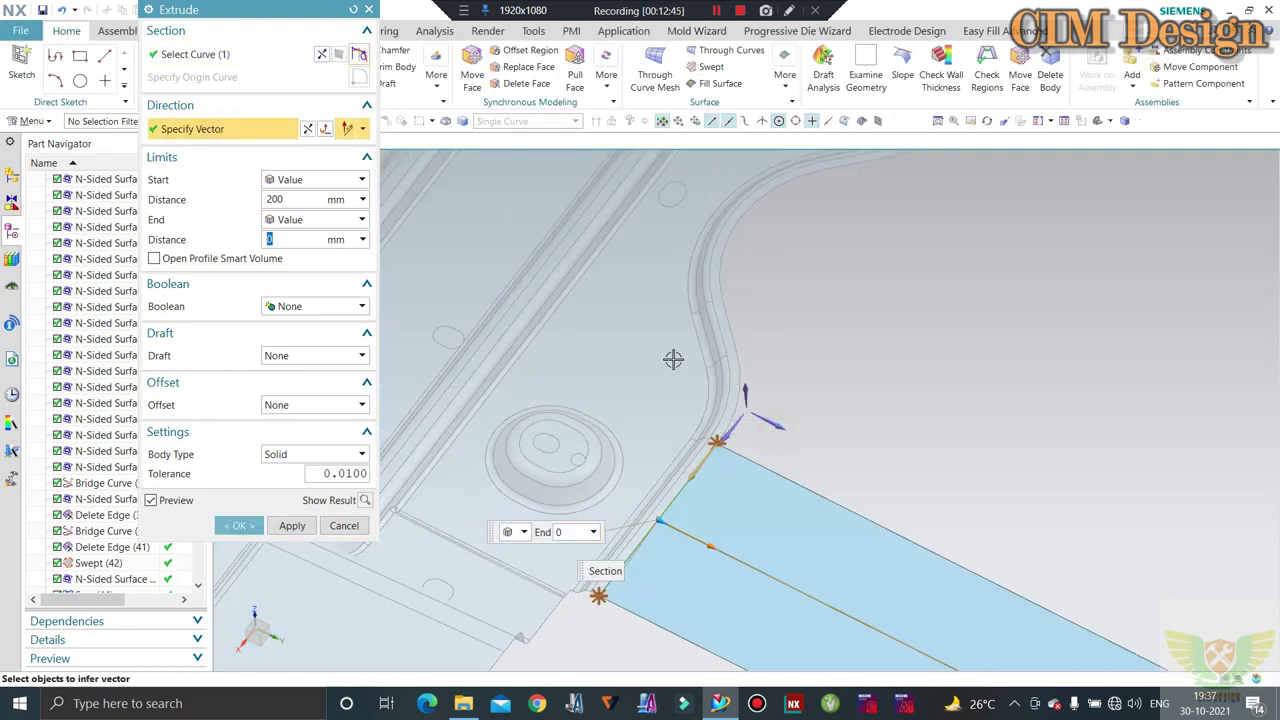
Add the rest of the curved flange edges (seven total) and create the 200 mm extrusion
click(218, 58)
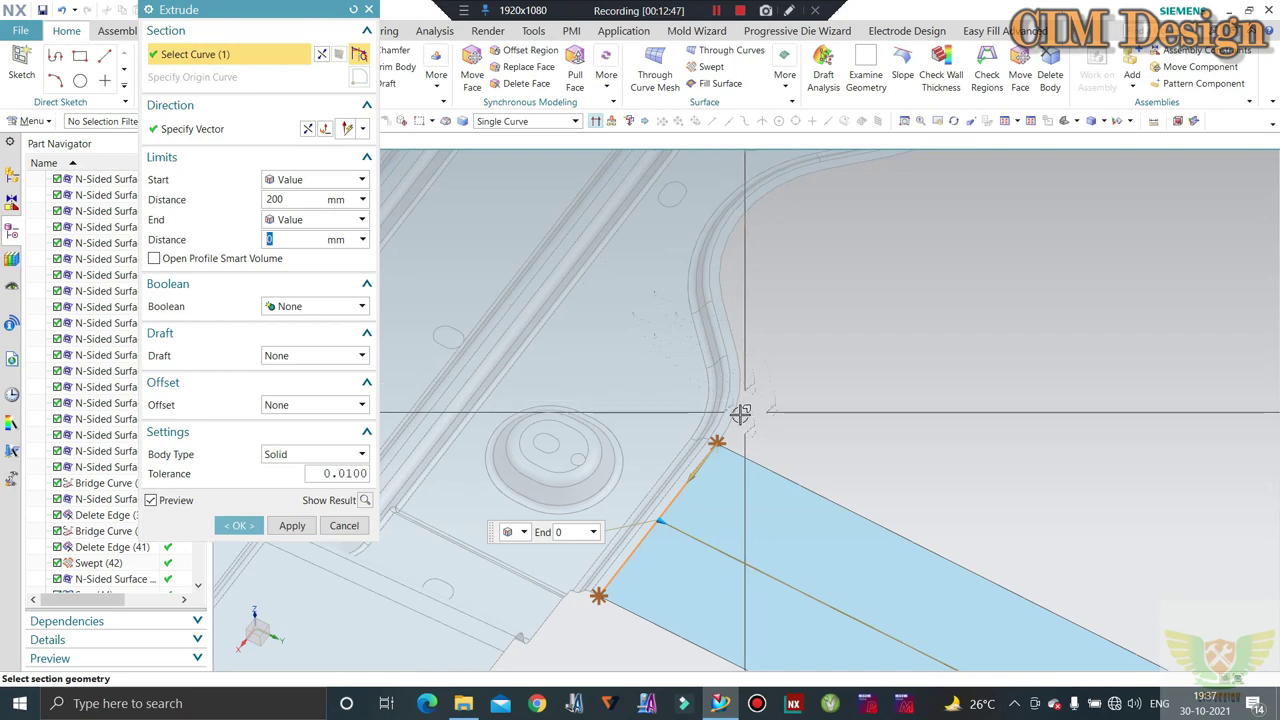
click(750, 432)
click(722, 258)
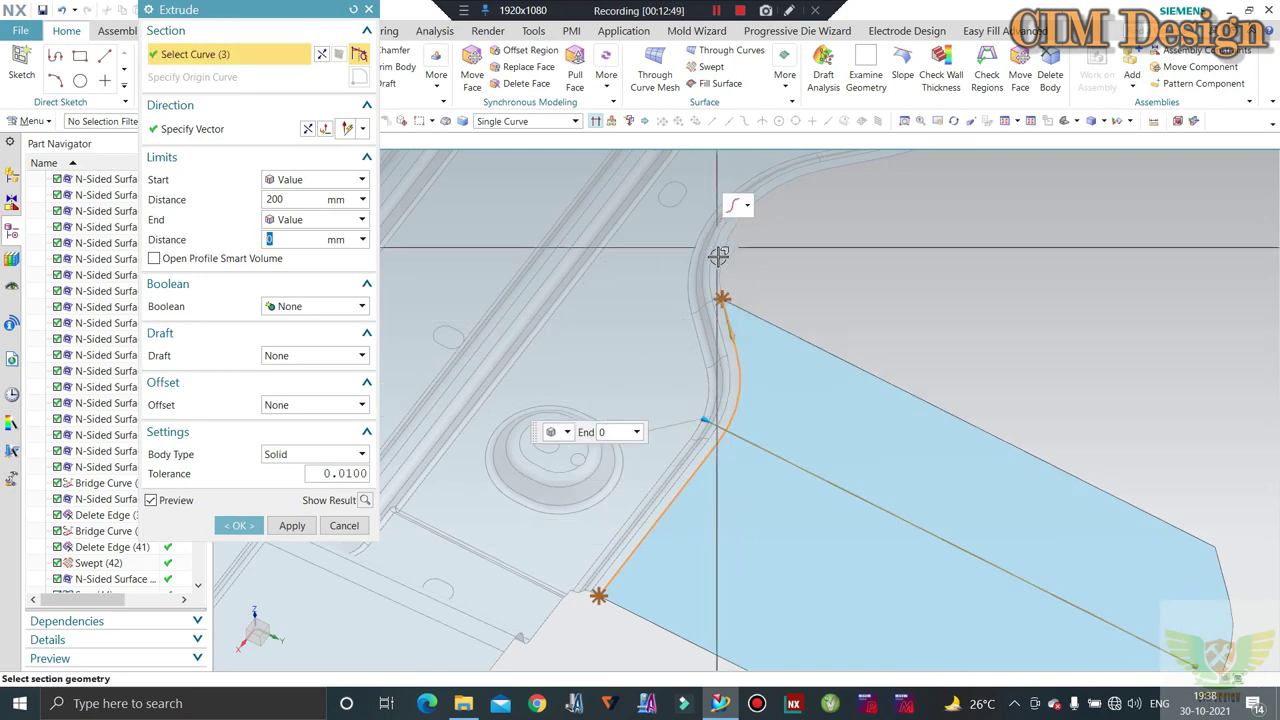
click(728, 262)
middle_drag(808, 403, 829, 274)
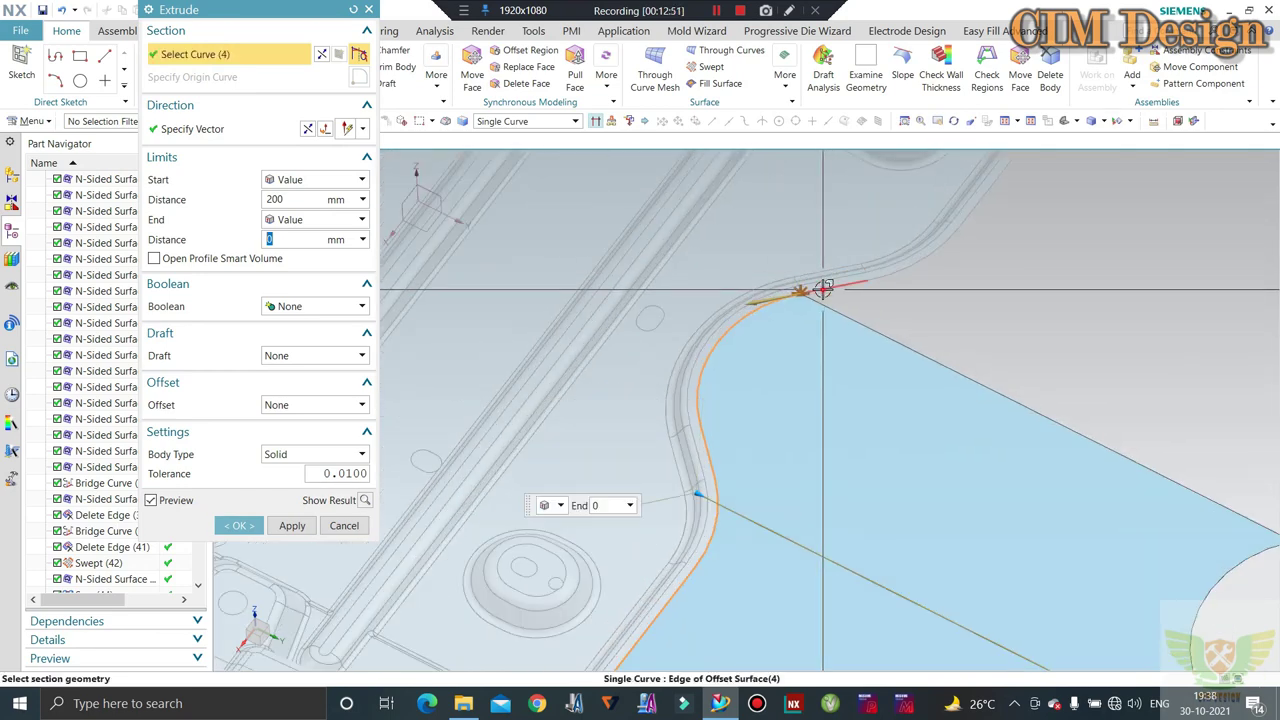
mouse_move(828, 390)
middle_down()
mouse_move(942, 265)
mouse_move(870, 316)
mouse_move(532, 482)
mouse_move(826, 373)
mouse_move(797, 286)
mouse_move(723, 523)
mouse_move(636, 509)
mouse_move(634, 563)
mouse_move(654, 574)
mouse_move(634, 526)
mouse_move(643, 557)
mouse_move(669, 411)
mouse_move(657, 423)
mouse_move(651, 462)
mouse_move(775, 349)
middle_up()
click(915, 264)
click(240, 525)
scroll(723, 523, up, 2)
scroll(669, 543, up, 3)
scroll(650, 462, down, 2)
Start a new extrusion with X and pick the first flange boundary edges as section
scroll(640, 449, down, 3)
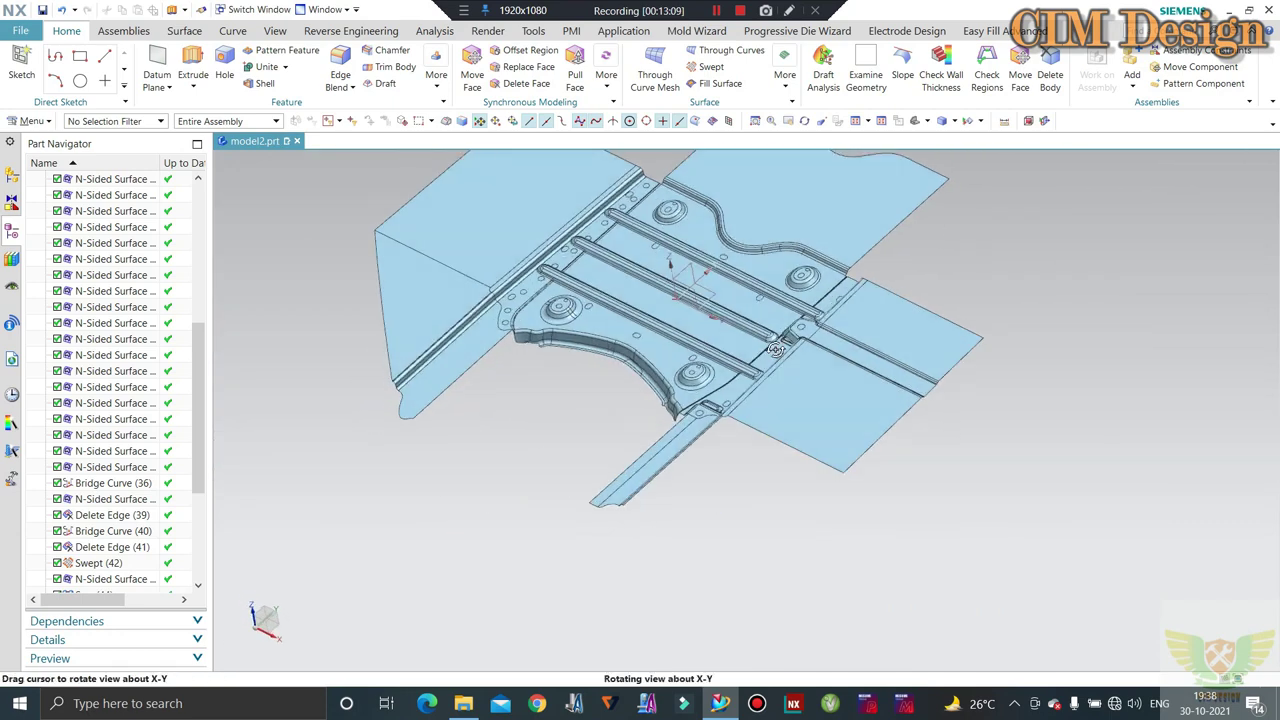
scroll(650, 345, up, 4)
scroll(603, 351, up, 3)
mouse_move(603, 351)
middle_down()
mouse_move(606, 374)
mouse_move(260, 195)
middle_up()
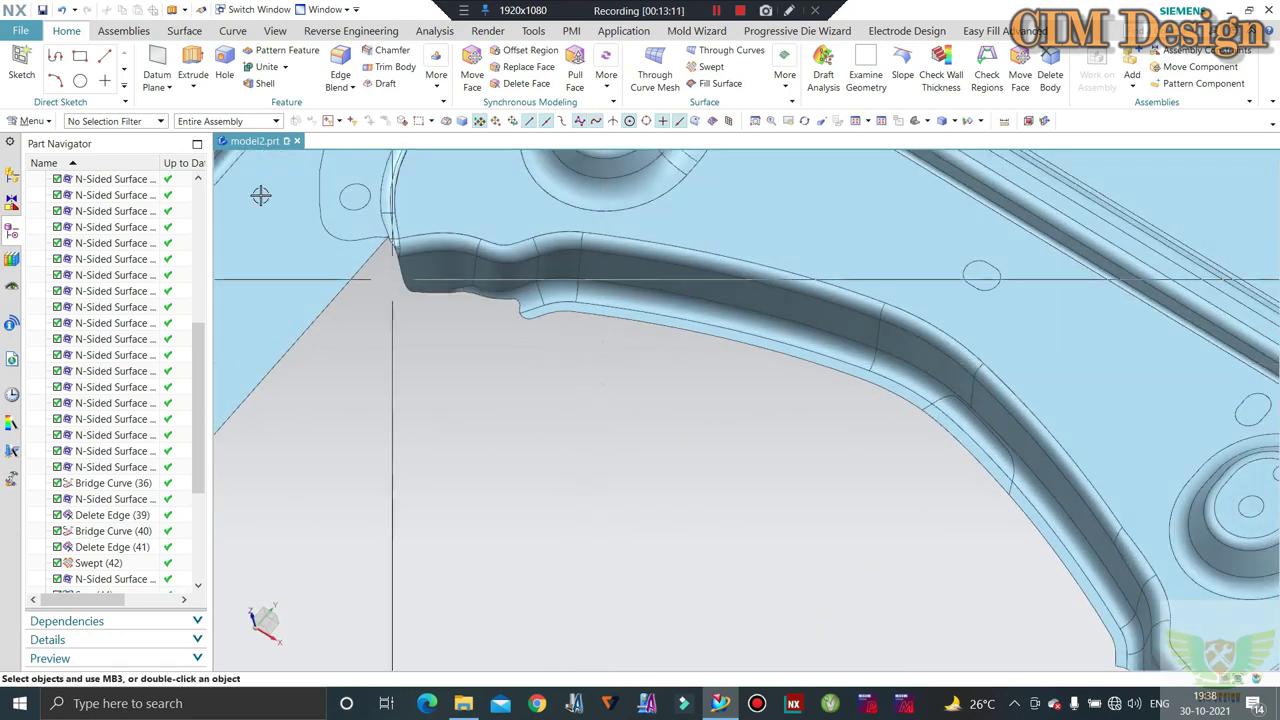
key(x)
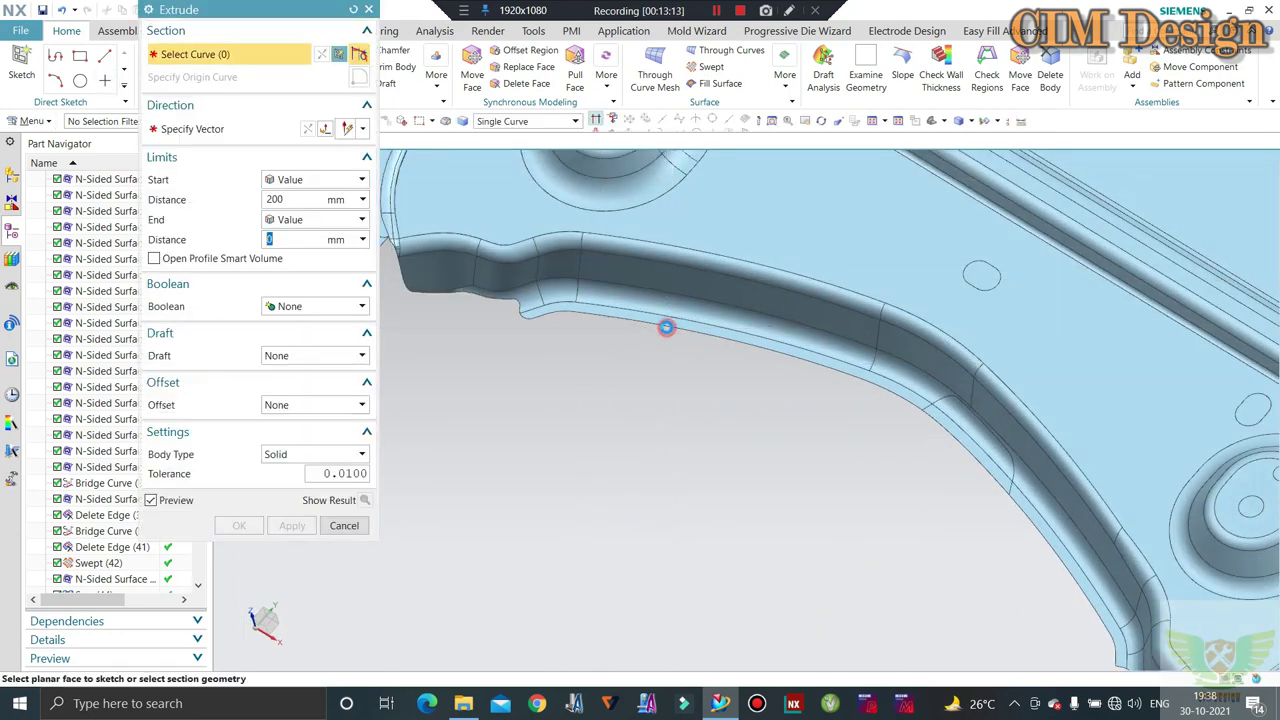
click(664, 325)
scroll(545, 317, up, 2)
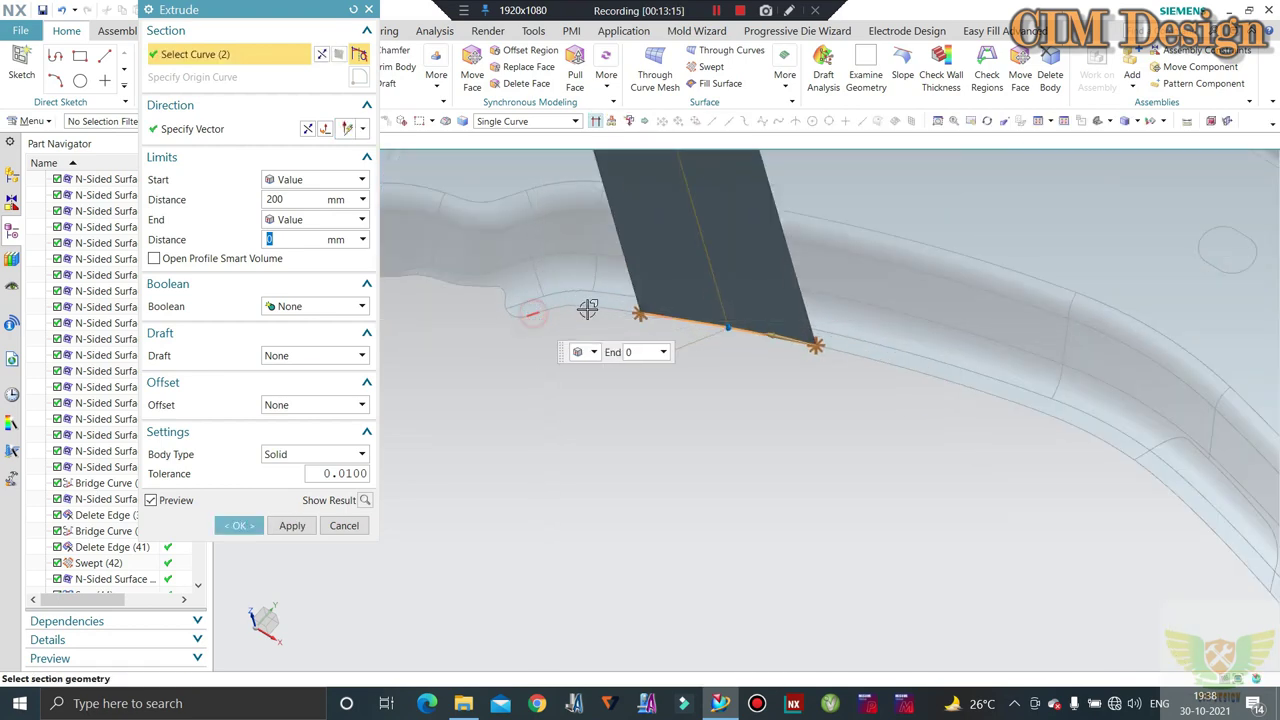
click(573, 307)
click(580, 318)
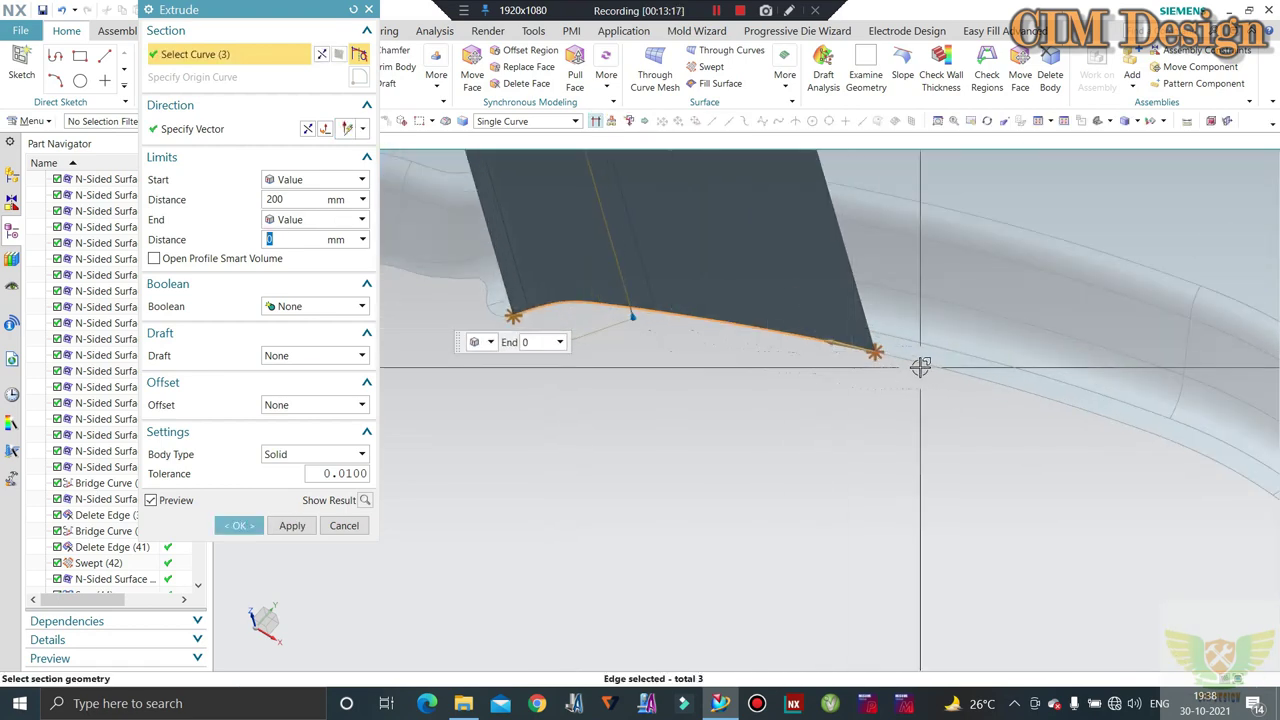
click(740, 338)
scroll(746, 343, up, 2)
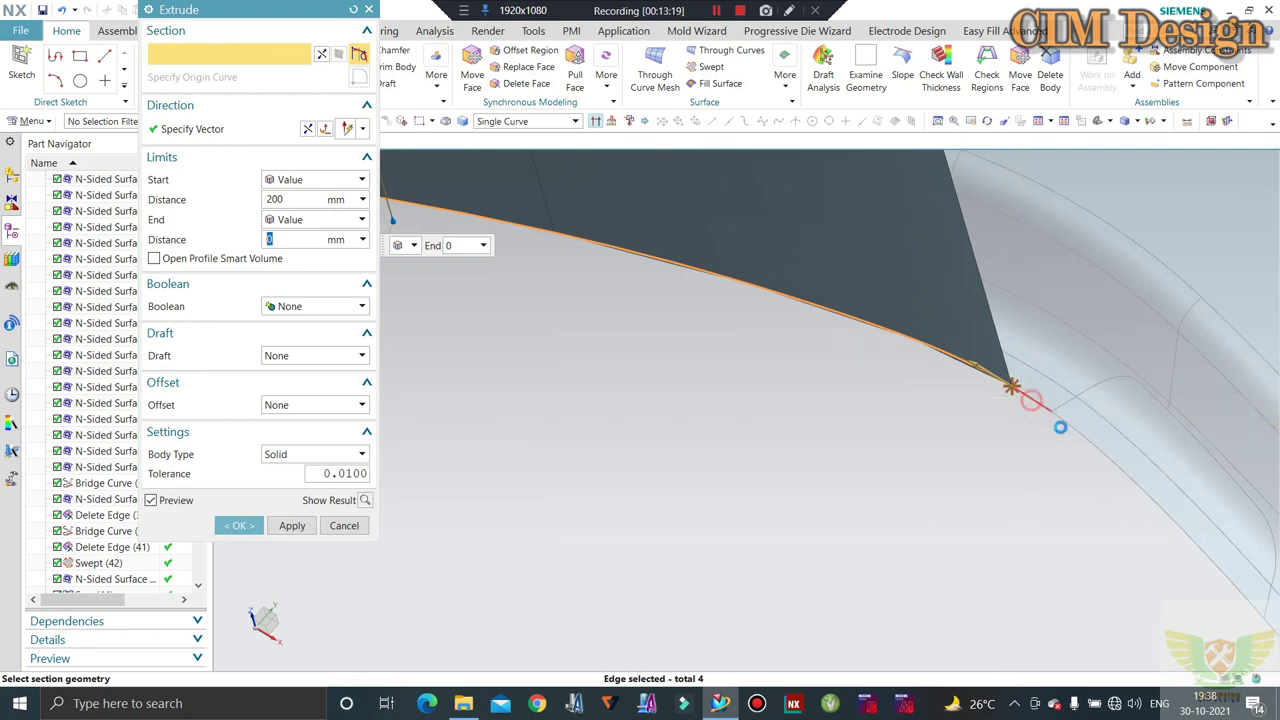
click(1057, 423)
Extend the section chain along the boundary edges around the flange corner
middle_drag(1080, 438, 1033, 487)
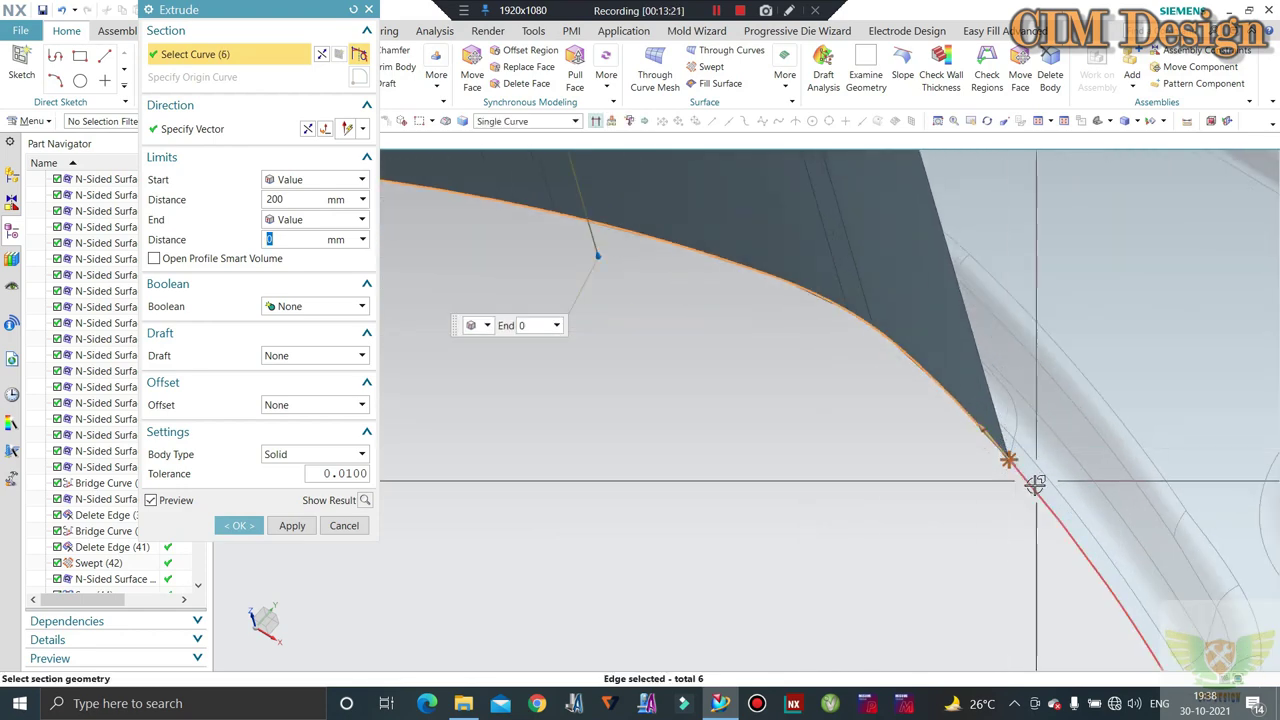
click(789, 334)
middle_drag(809, 309, 916, 466)
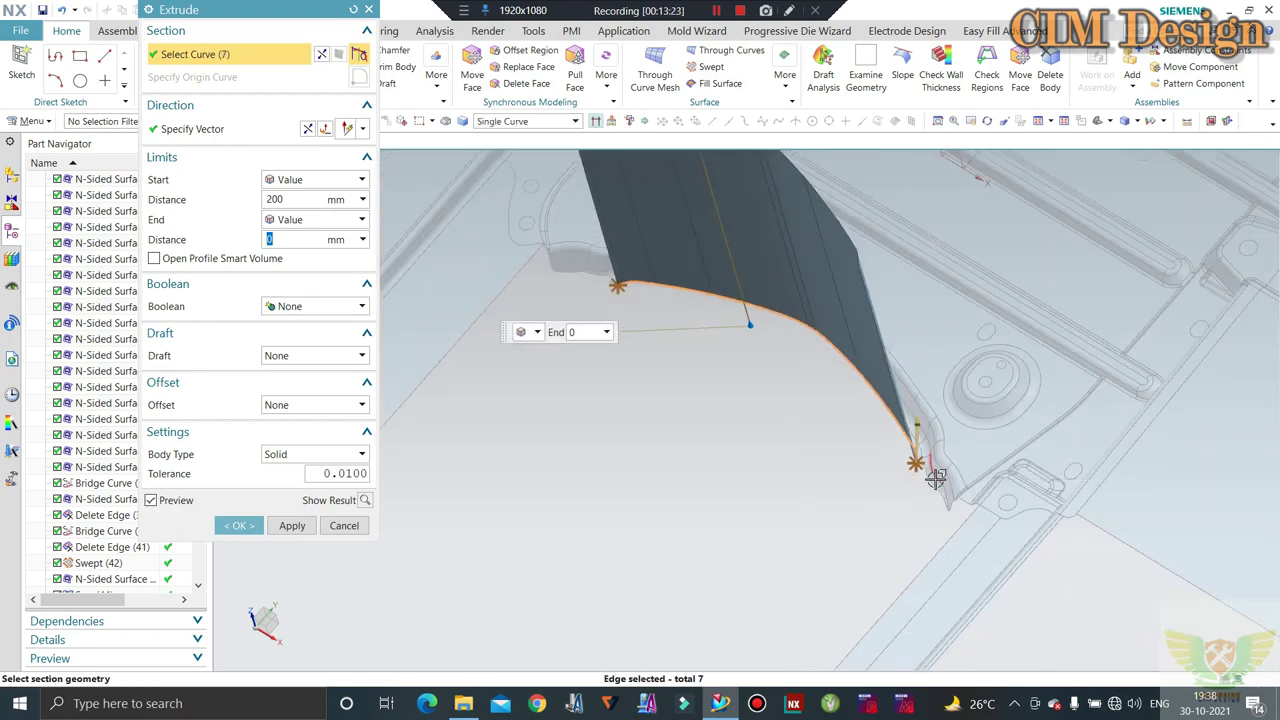
scroll(916, 466, up, 2)
scroll(900, 432, up, 1)
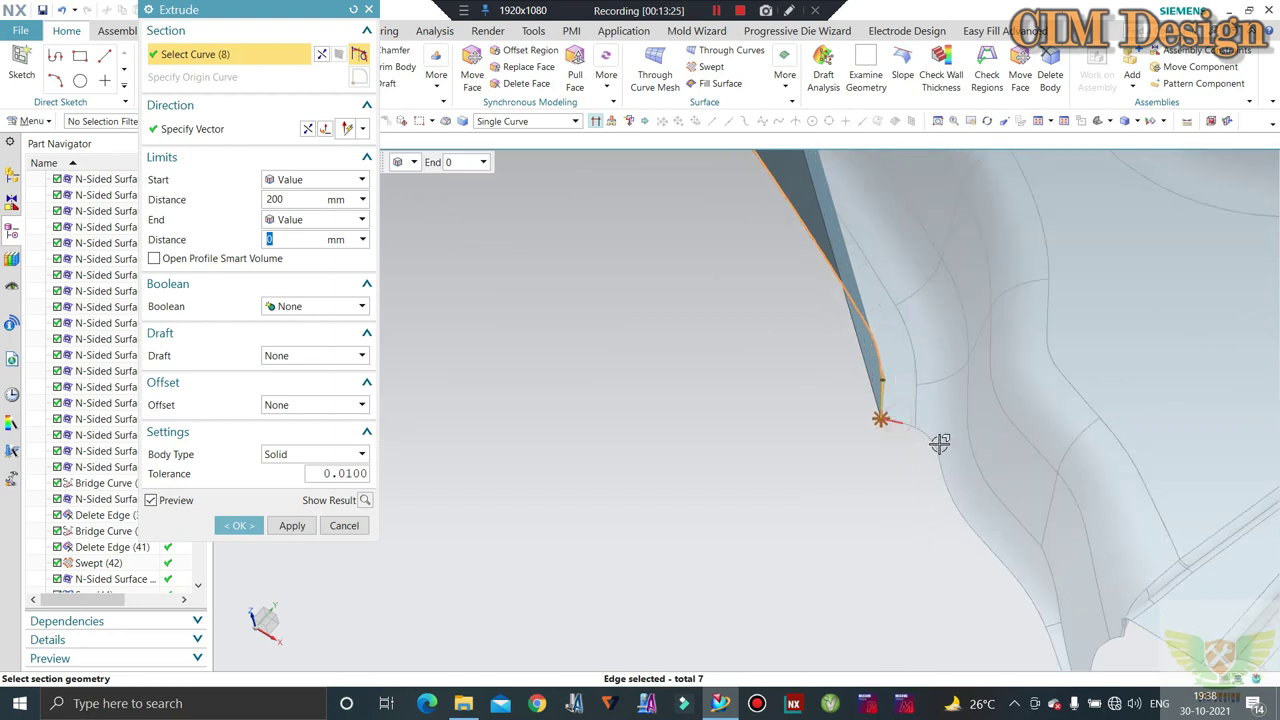
click(940, 443)
middle_drag(906, 409, 918, 403)
click(914, 390)
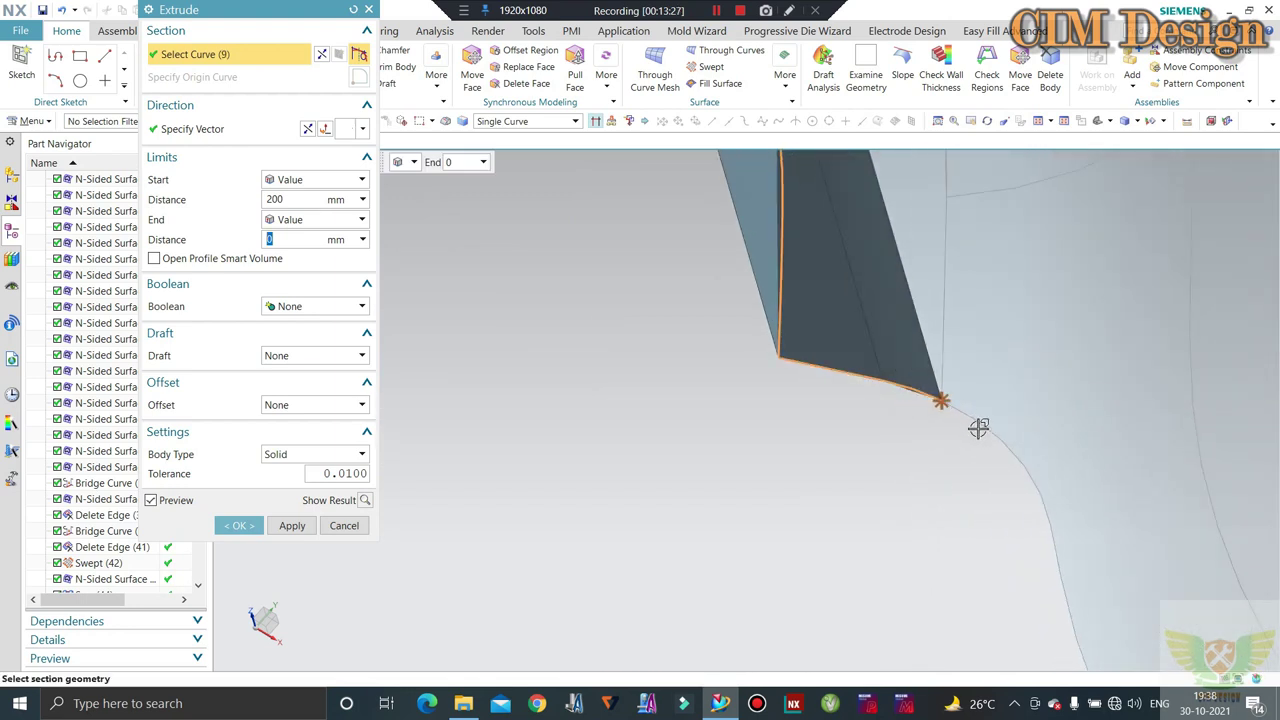
middle_click(560, 310)
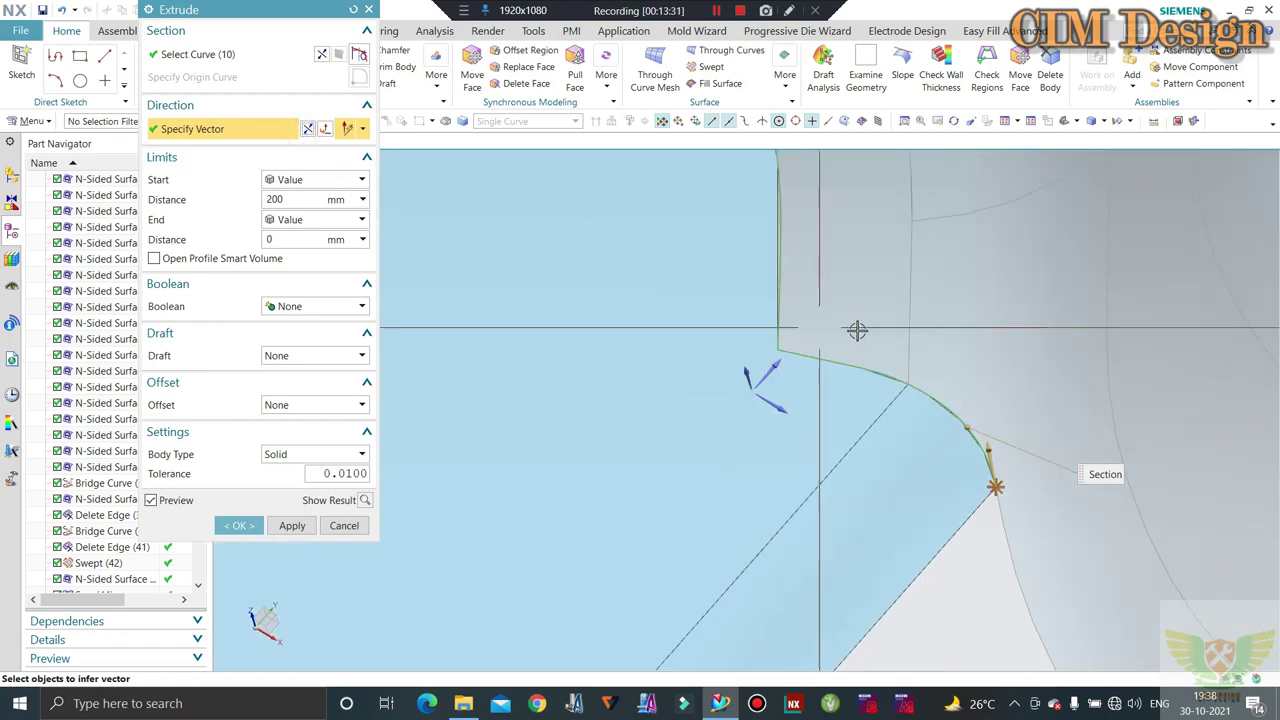
mouse_move(857, 329)
middle_down()
mouse_move(903, 430)
mouse_move(432, 177)
middle_up()
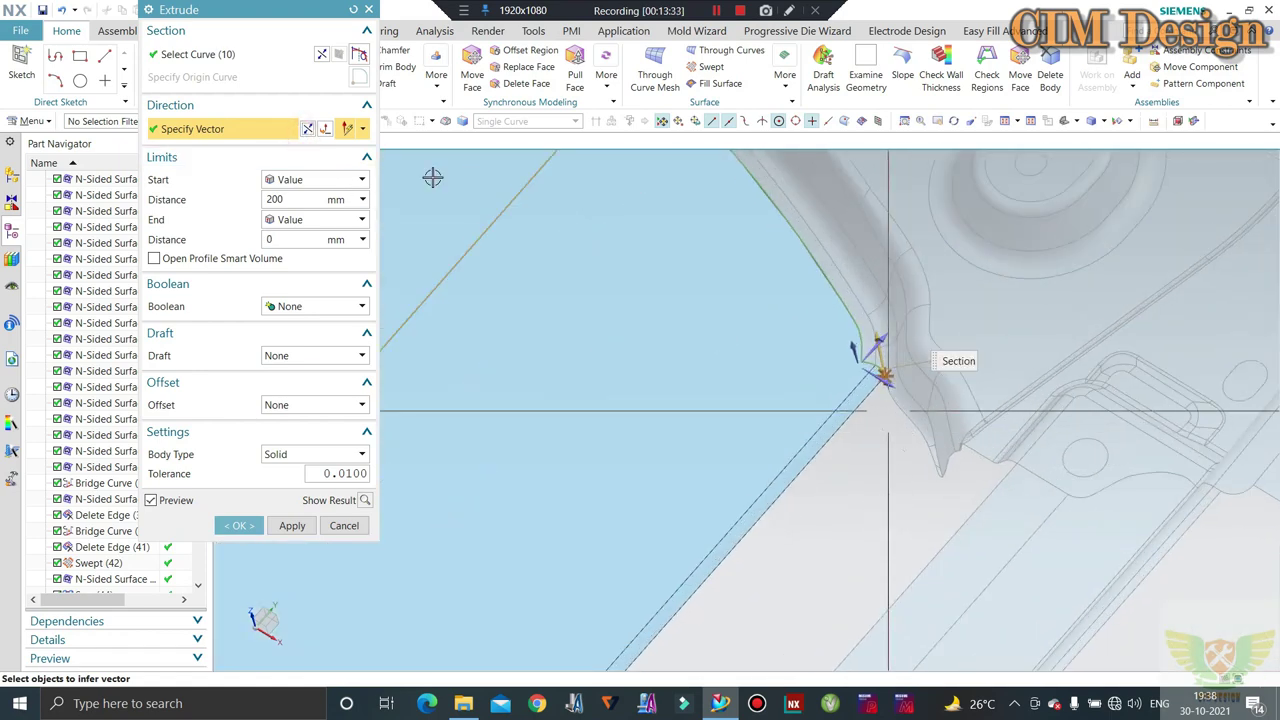
Add the final boundary edges, 19 in all, and create the 200 mm extrusion
click(265, 56)
scroll(883, 386, up, 5)
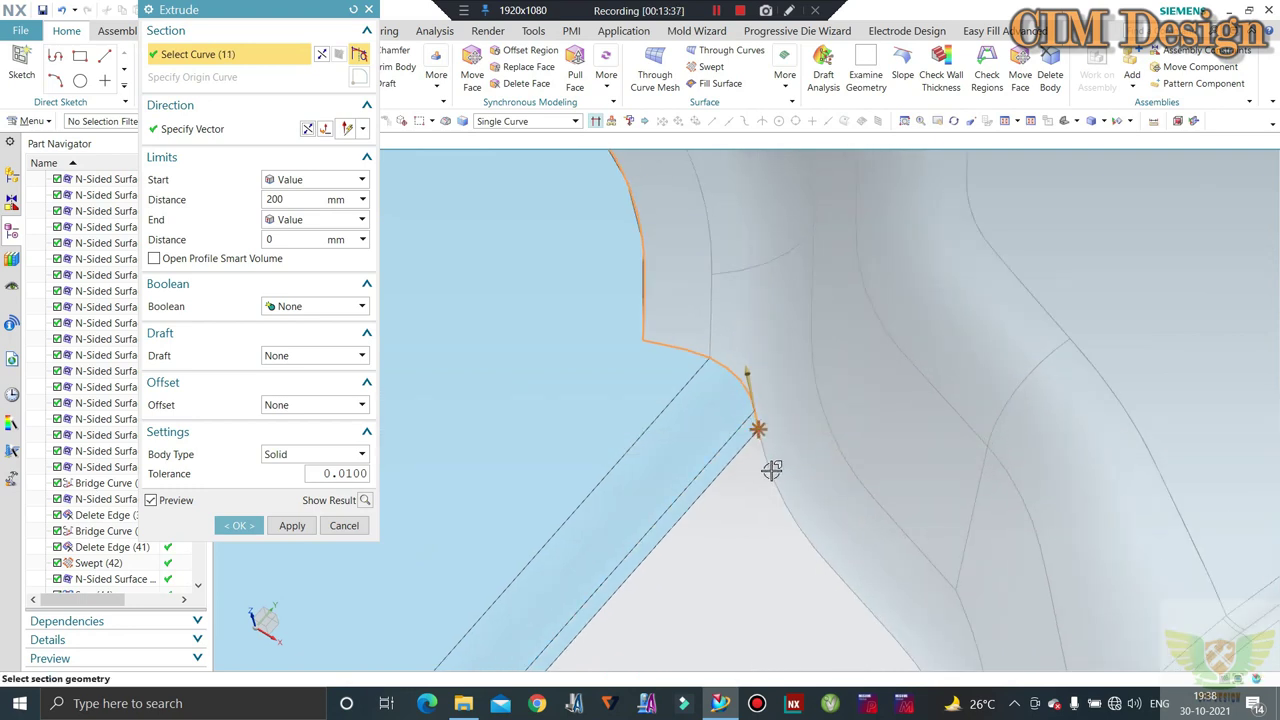
mouse_move(755, 441)
middle_down()
mouse_move(777, 444)
mouse_move(723, 391)
mouse_move(797, 491)
middle_up()
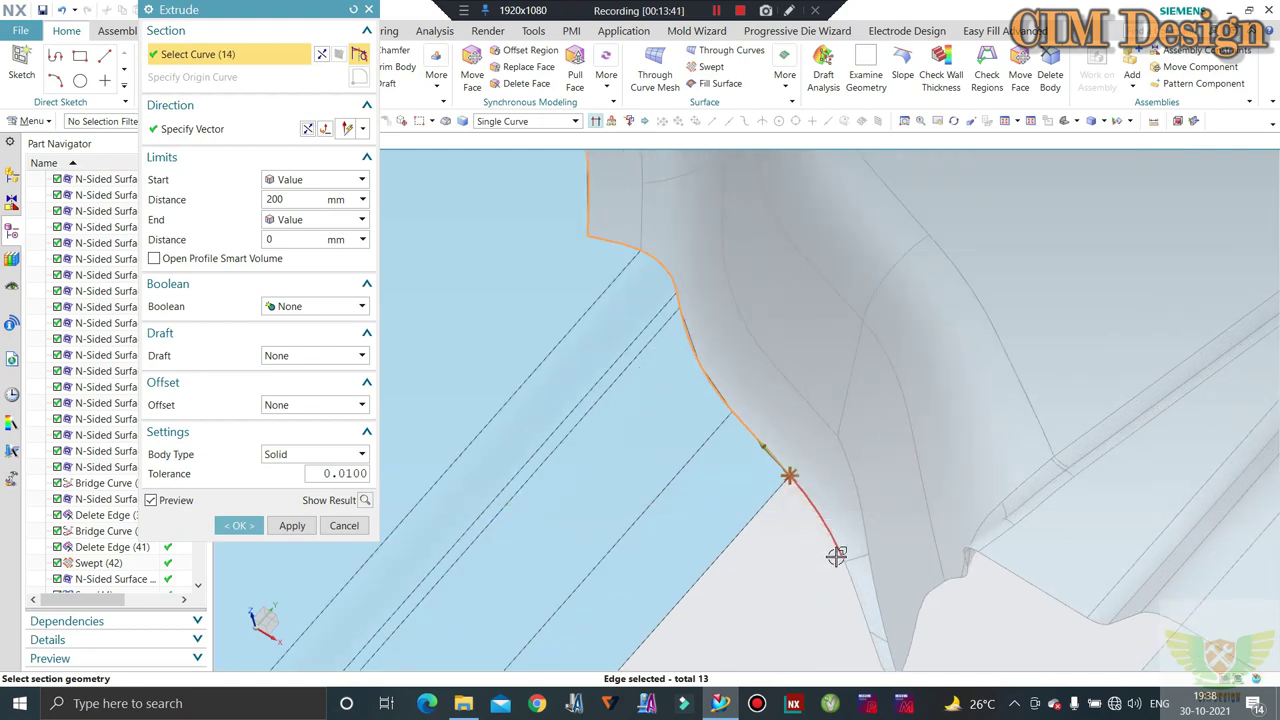
click(836, 556)
click(855, 578)
middle_drag(829, 543, 834, 538)
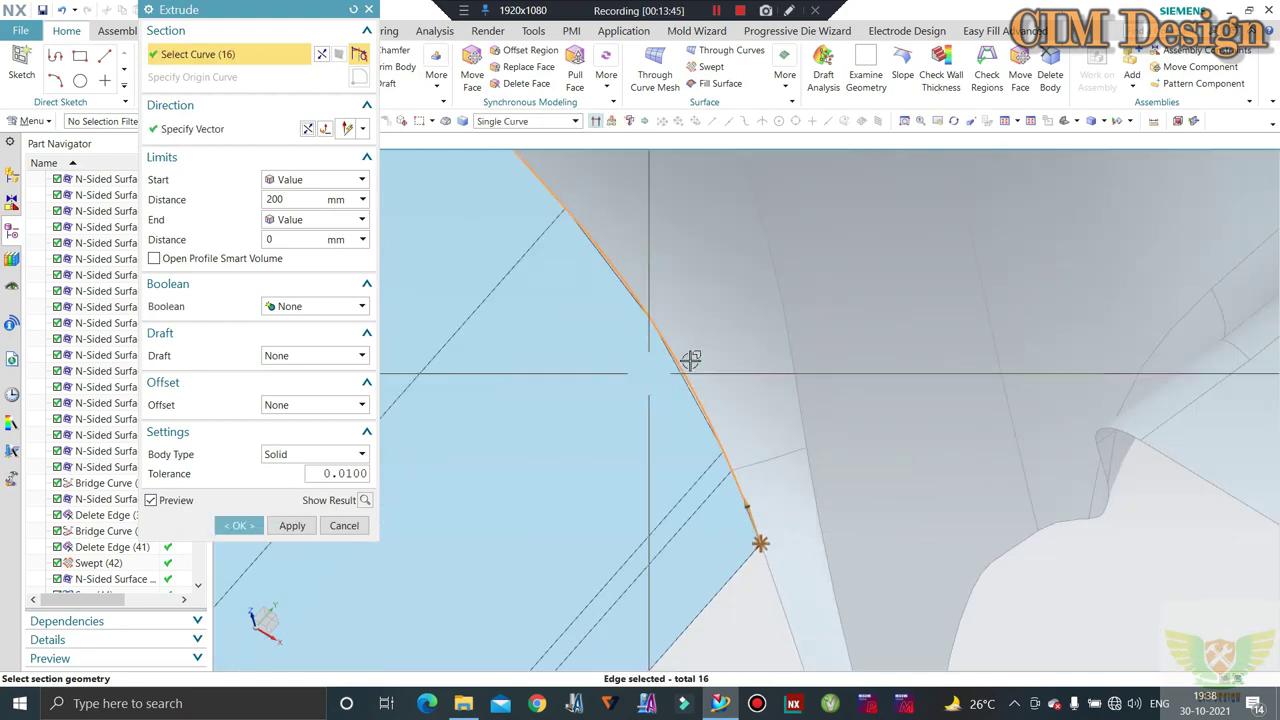
middle_drag(686, 357, 729, 511)
click(745, 524)
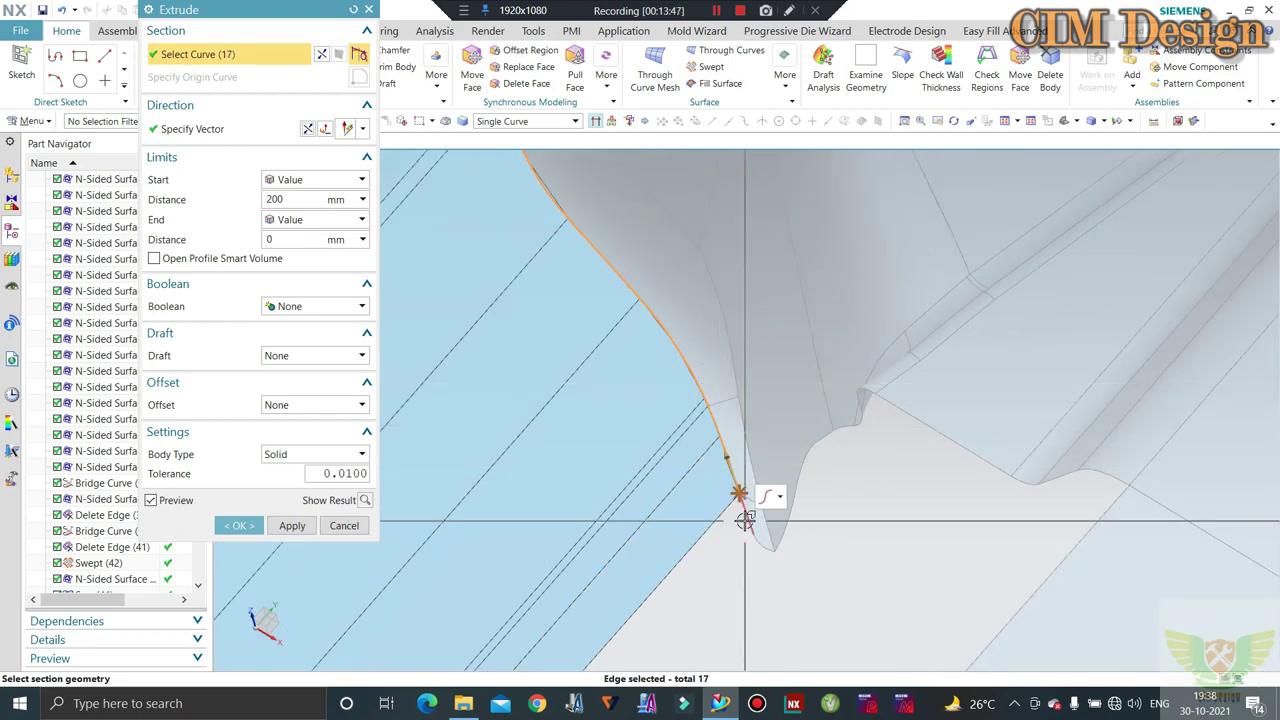
click(763, 550)
click(729, 548)
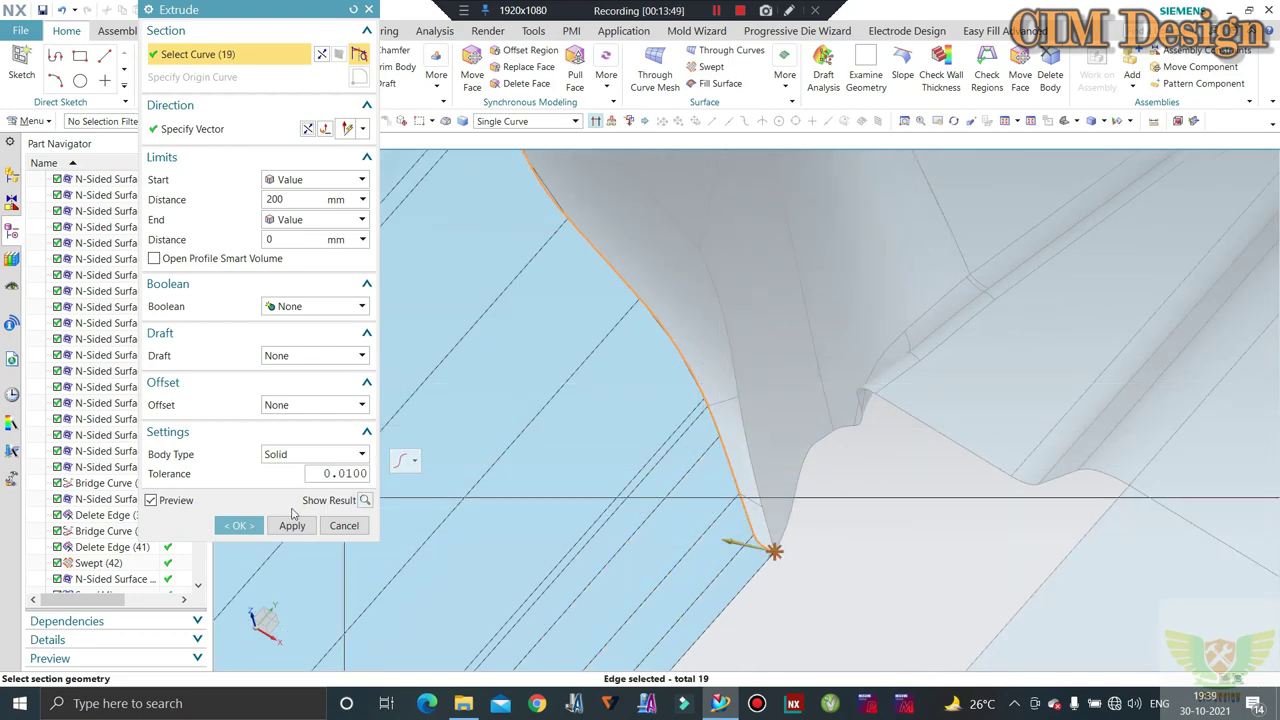
click(240, 526)
Orbit the part to inspect the new 200 mm border extrusion around the groove
scroll(833, 370, down, 3)
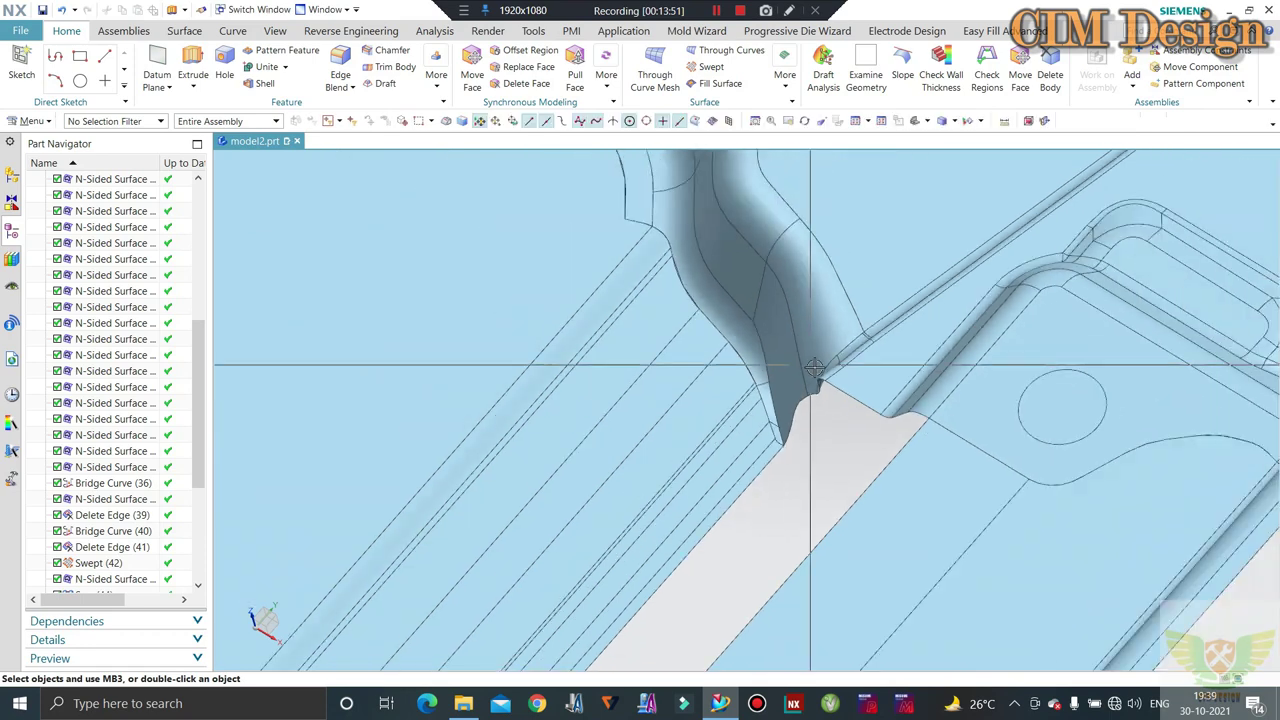
scroll(833, 370, down, 3)
mouse_move(330, 513)
middle_down()
mouse_move(377, 480)
mouse_move(409, 503)
mouse_move(391, 491)
mouse_move(393, 470)
mouse_move(443, 483)
middle_up()
scroll(760, 334, up, 5)
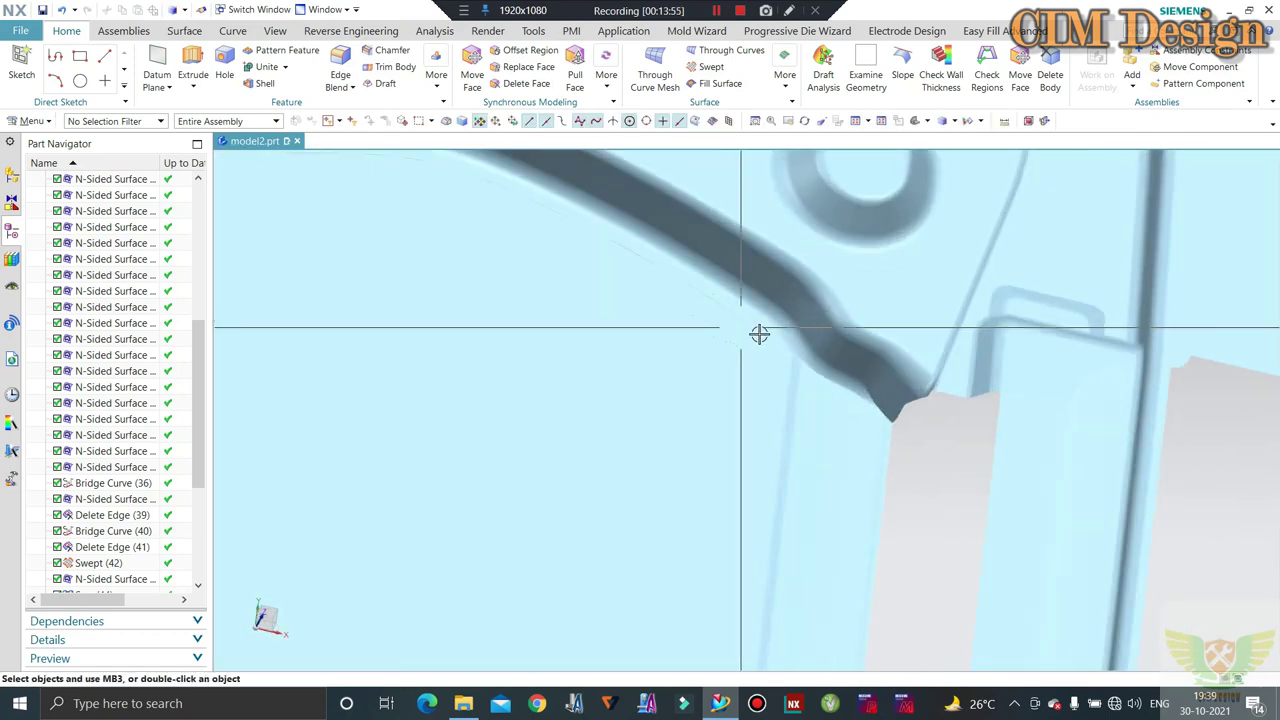
mouse_move(760, 334)
middle_down()
mouse_move(811, 431)
mouse_move(877, 300)
mouse_move(878, 318)
mouse_move(846, 331)
mouse_move(690, 274)
mouse_move(709, 260)
mouse_move(800, 343)
mouse_move(774, 362)
mouse_move(814, 300)
middle_up()
scroll(811, 431, down, 2)
scroll(814, 300, up, 2)
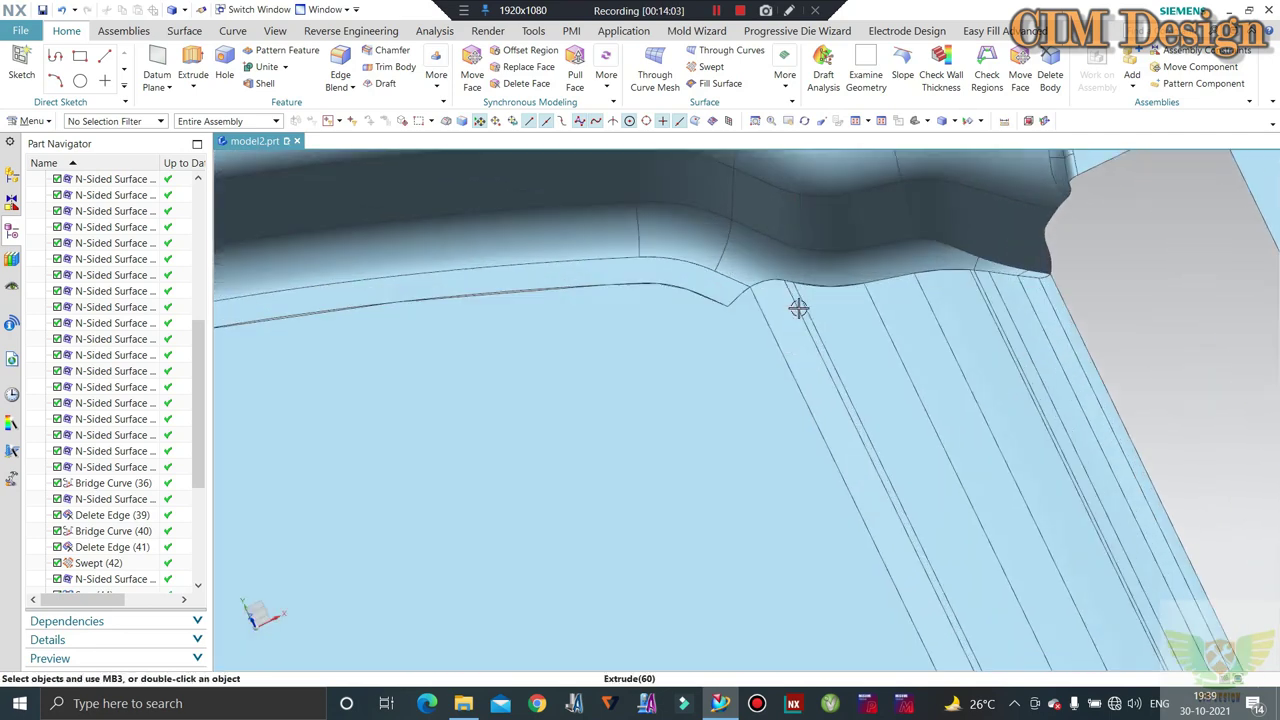
scroll(800, 309, up, 1)
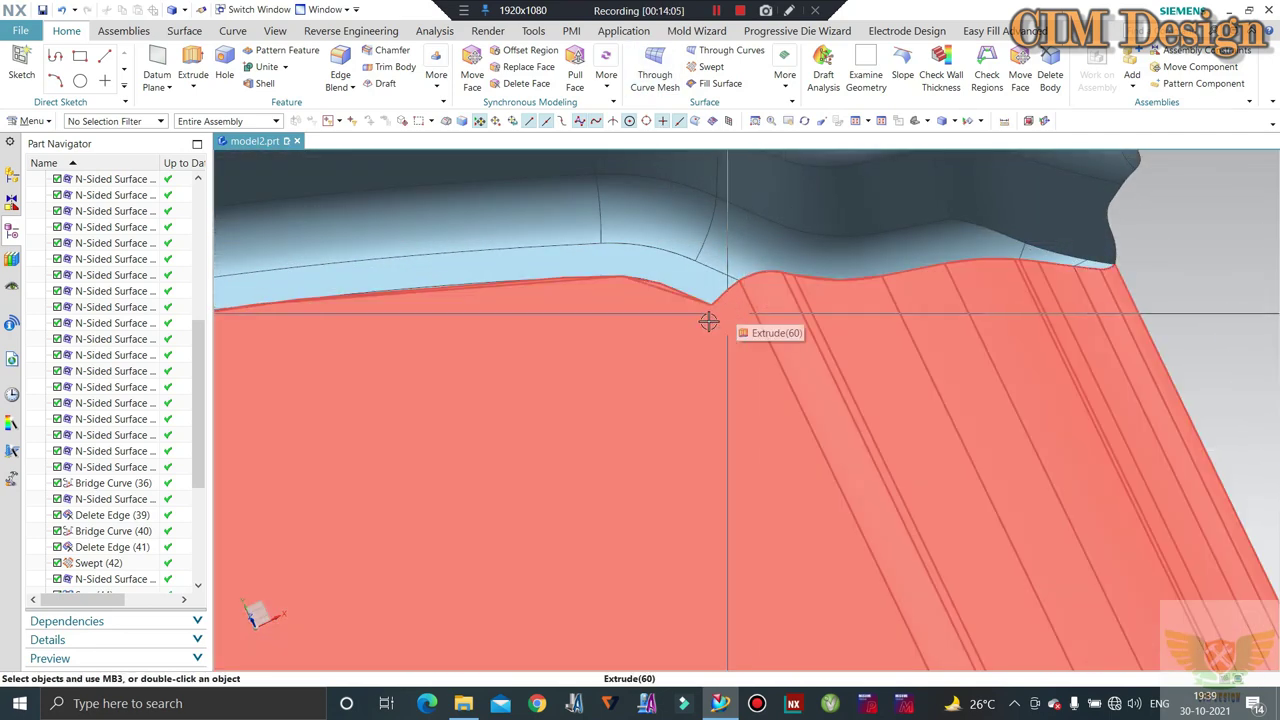
mouse_move(707, 308)
middle_down()
mouse_move(737, 300)
mouse_move(720, 317)
mouse_move(726, 334)
mouse_move(753, 296)
mouse_move(930, 345)
mouse_move(737, 351)
mouse_move(749, 383)
mouse_move(587, 413)
mouse_move(697, 423)
mouse_move(707, 463)
mouse_move(673, 450)
middle_up()
Zoom in on the strip's gap corner and bring up the Surface commands
scroll(932, 348, up, 1)
scroll(934, 350, up, 1)
scroll(934, 350, up, 1)
scroll(934, 350, down, 2)
scroll(858, 481, up, 3)
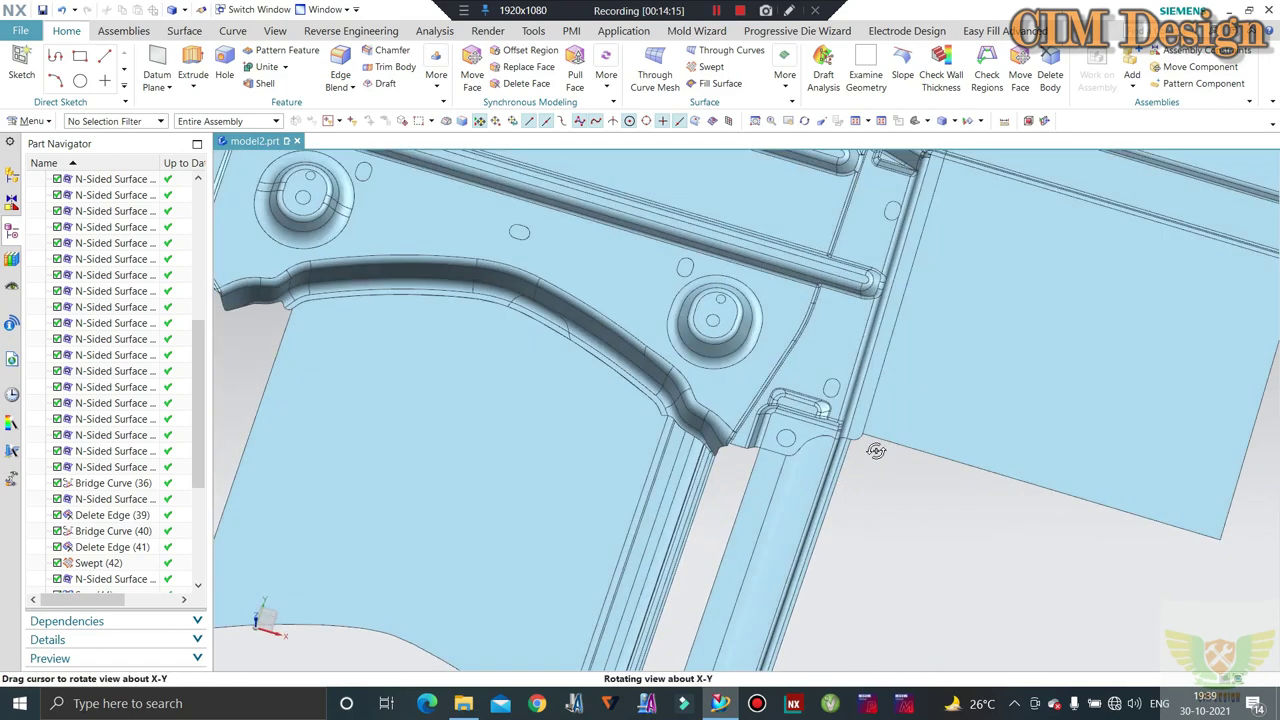
middle_drag(858, 481, 866, 431)
click(184, 31)
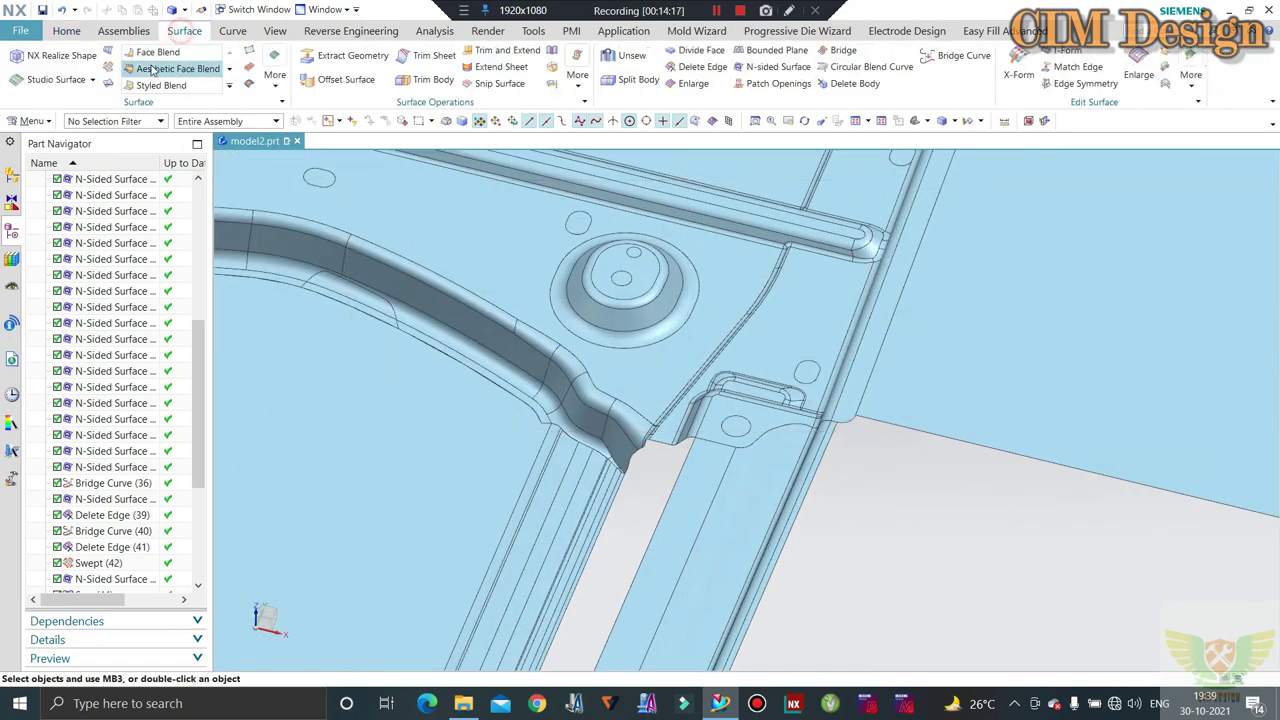
scroll(851, 426, up, 4)
Sweep the corner edge section along the flange edge guide to fill the corner gap
click(851, 424)
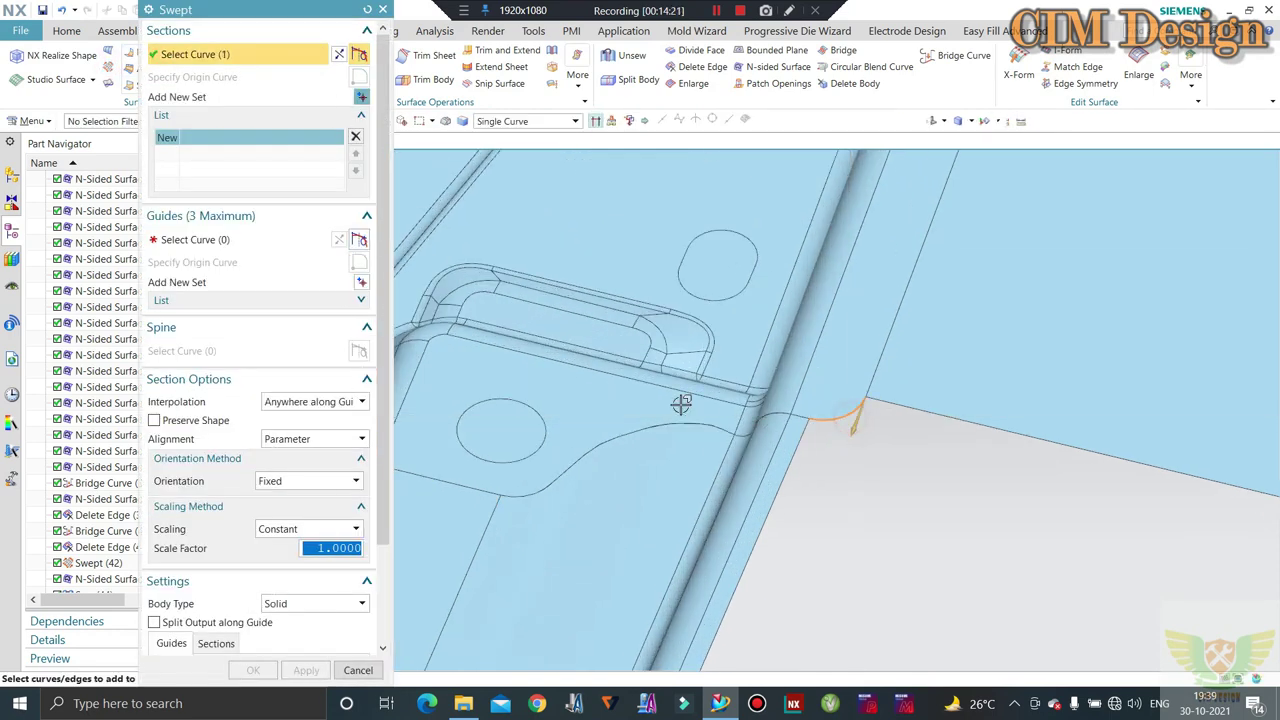
middle_click(681, 404)
click(796, 457)
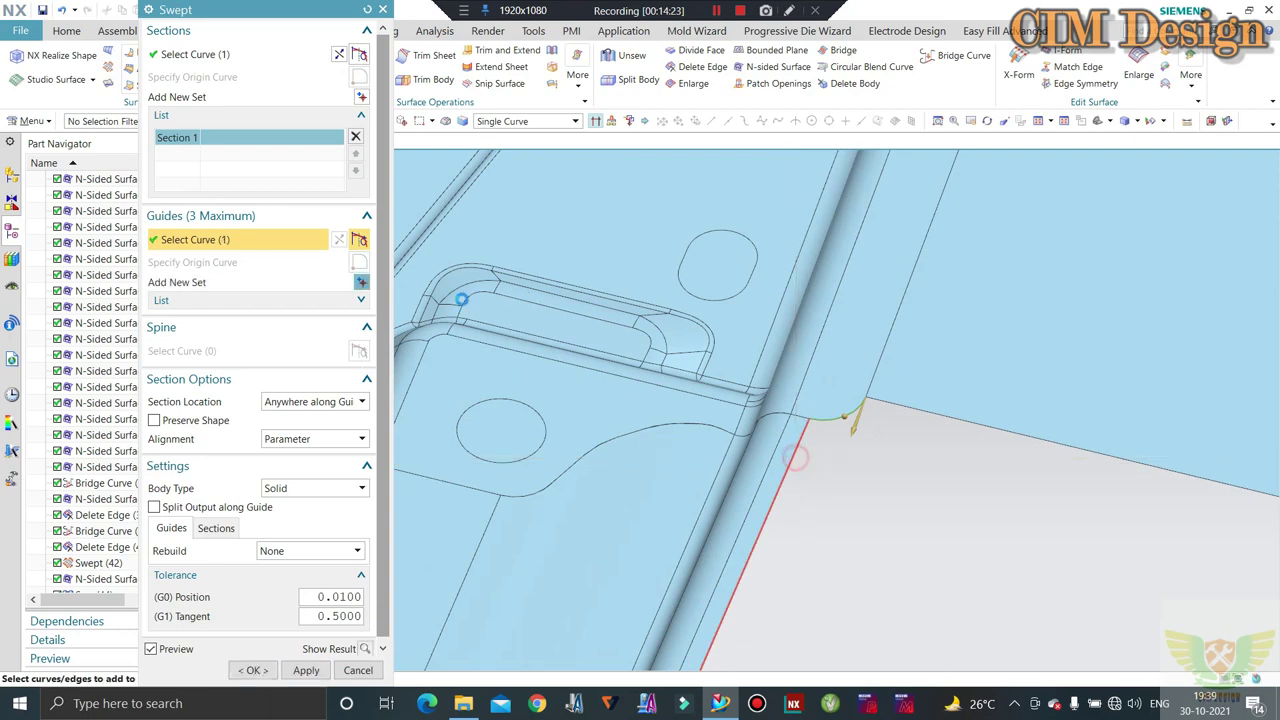
middle_click(889, 487)
Orbit and zoom around the filled corner to check its join with the flange
scroll(895, 449, up, 3)
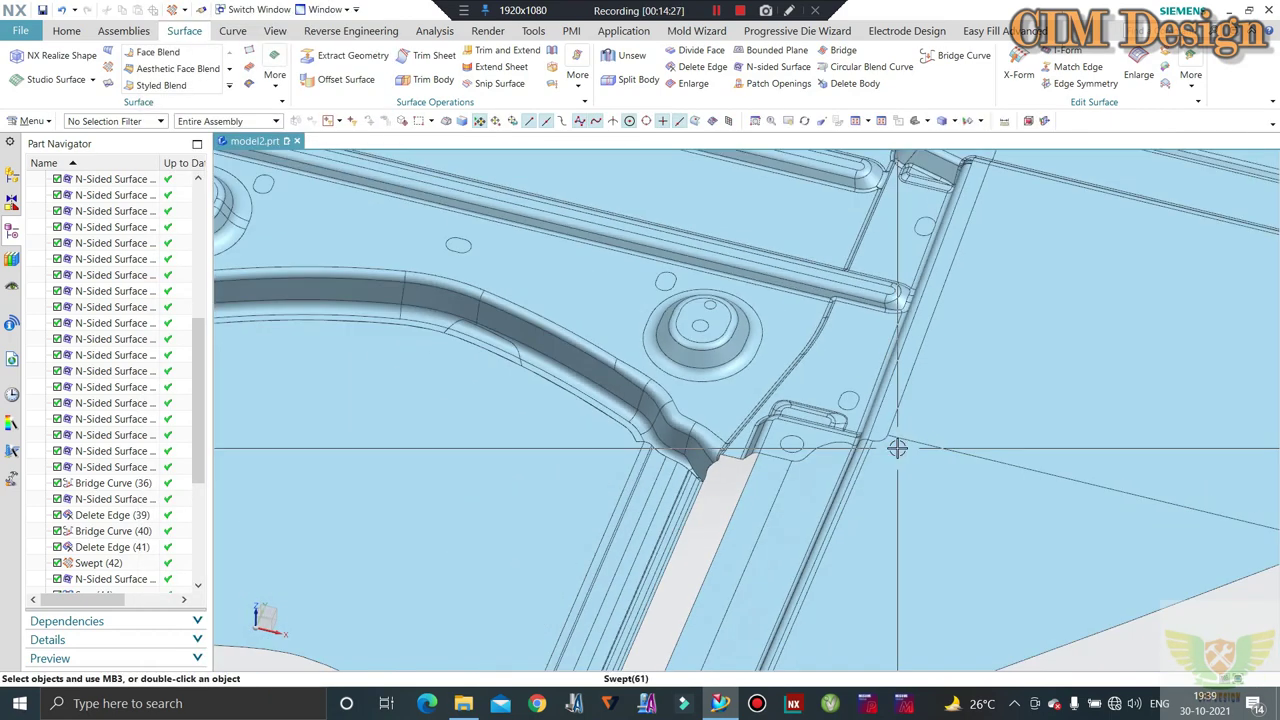
scroll(897, 449, down, 3)
middle_drag(771, 300, 766, 303)
scroll(877, 477, up, 3)
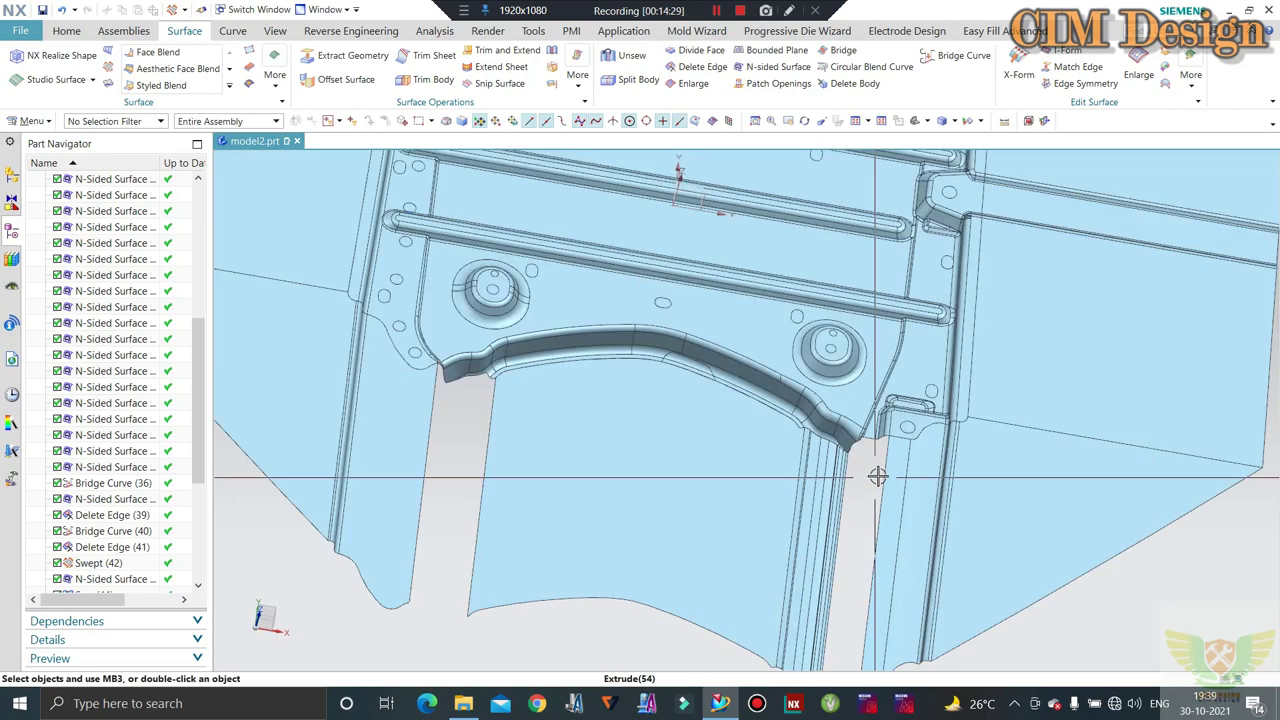
middle_drag(877, 477, 880, 490)
scroll(886, 500, up, 2)
scroll(809, 440, up, 3)
middle_drag(809, 440, 743, 366)
scroll(743, 366, up, 2)
scroll(820, 409, up, 2)
mouse_move(820, 409)
middle_down()
mouse_move(817, 440)
mouse_move(820, 411)
middle_up()
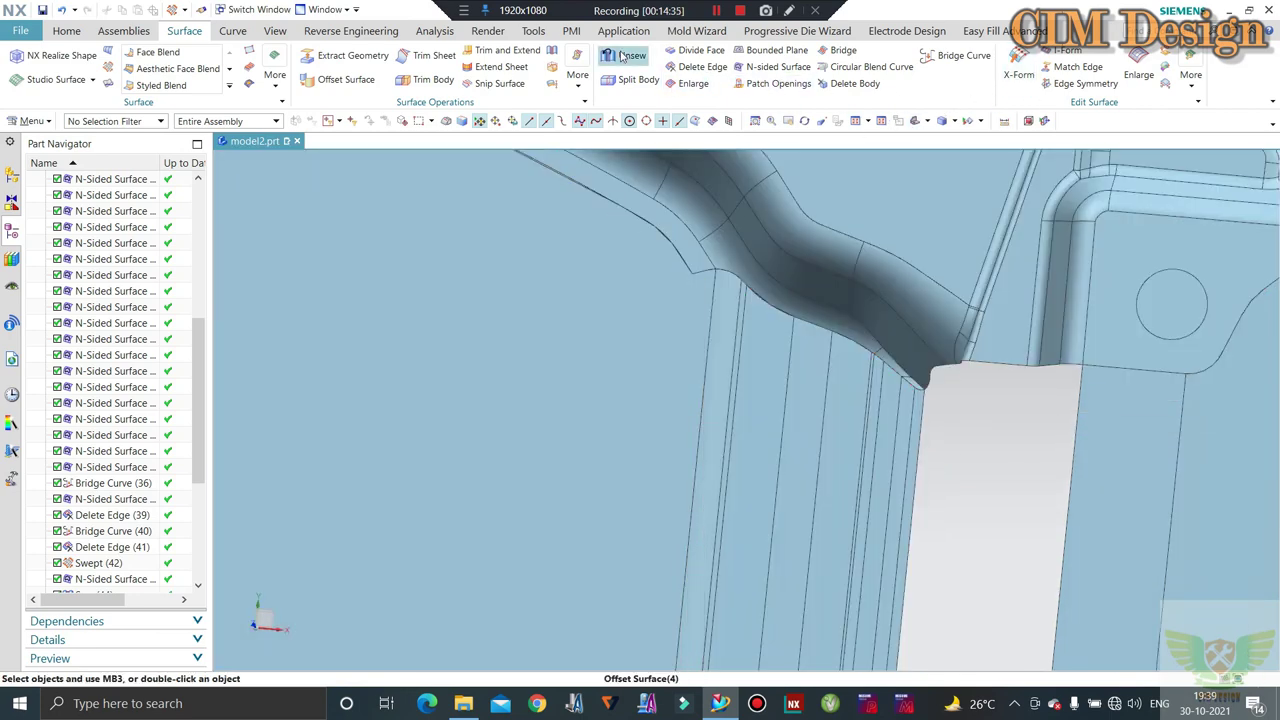
click(622, 56)
click(720, 328)
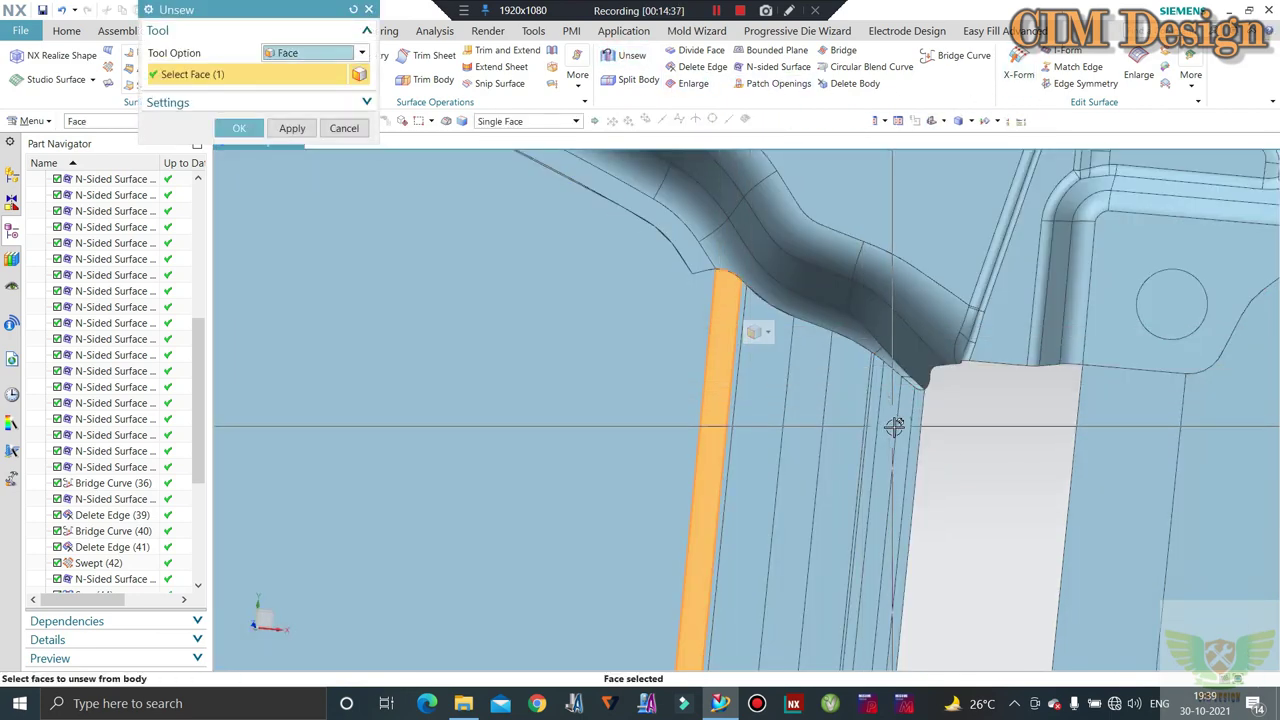
click(857, 400)
middle_click(857, 400)
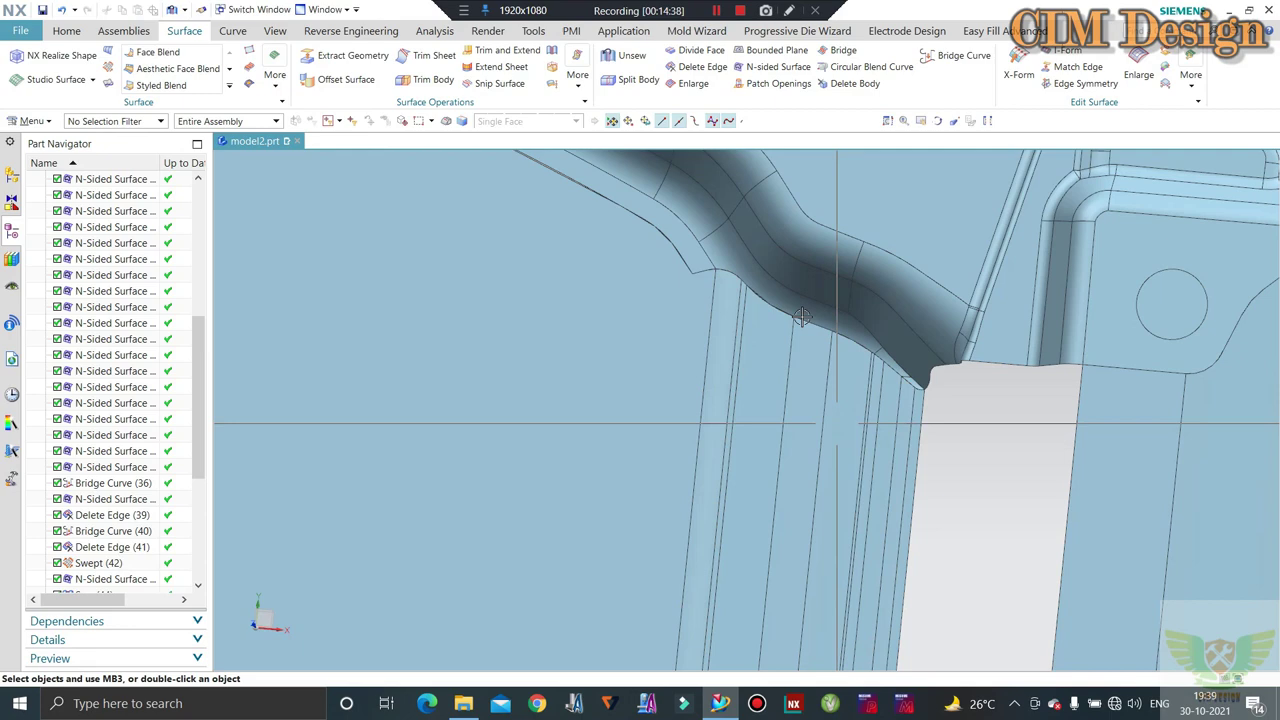
click(855, 83)
click(829, 443)
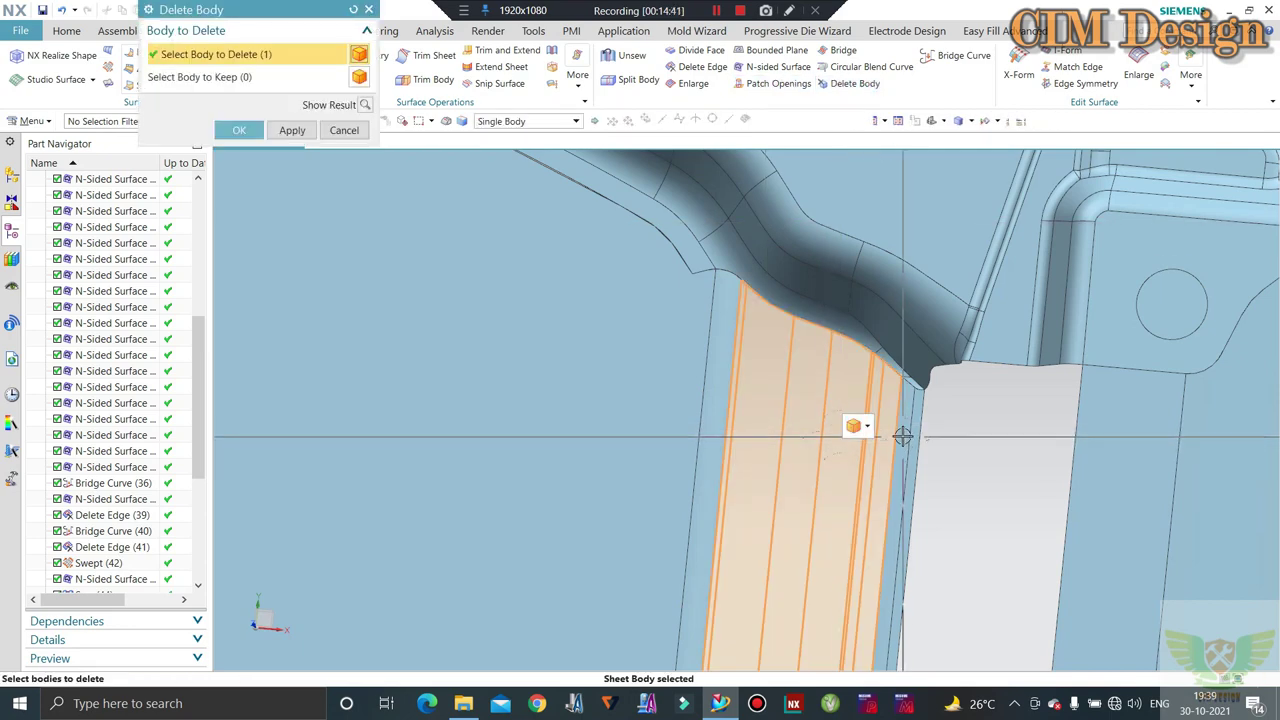
middle_click(728, 418)
scroll(705, 313, down, 3)
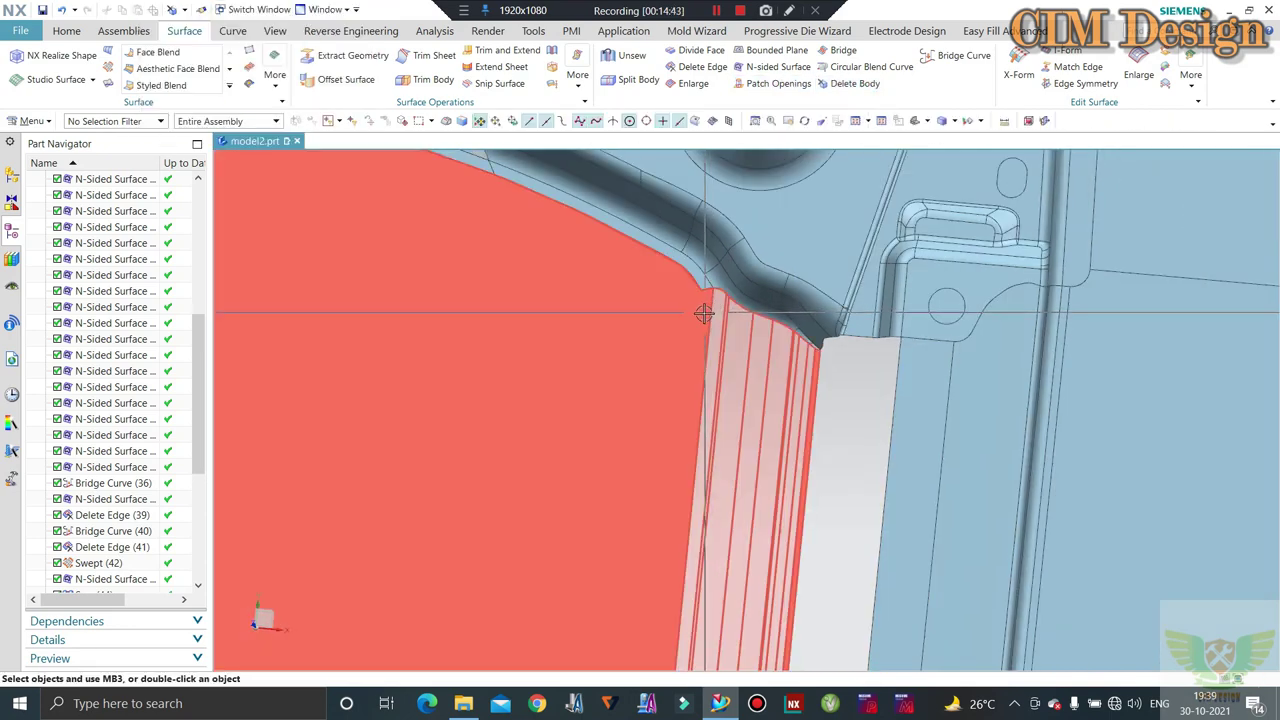
middle_drag(705, 313, 738, 349)
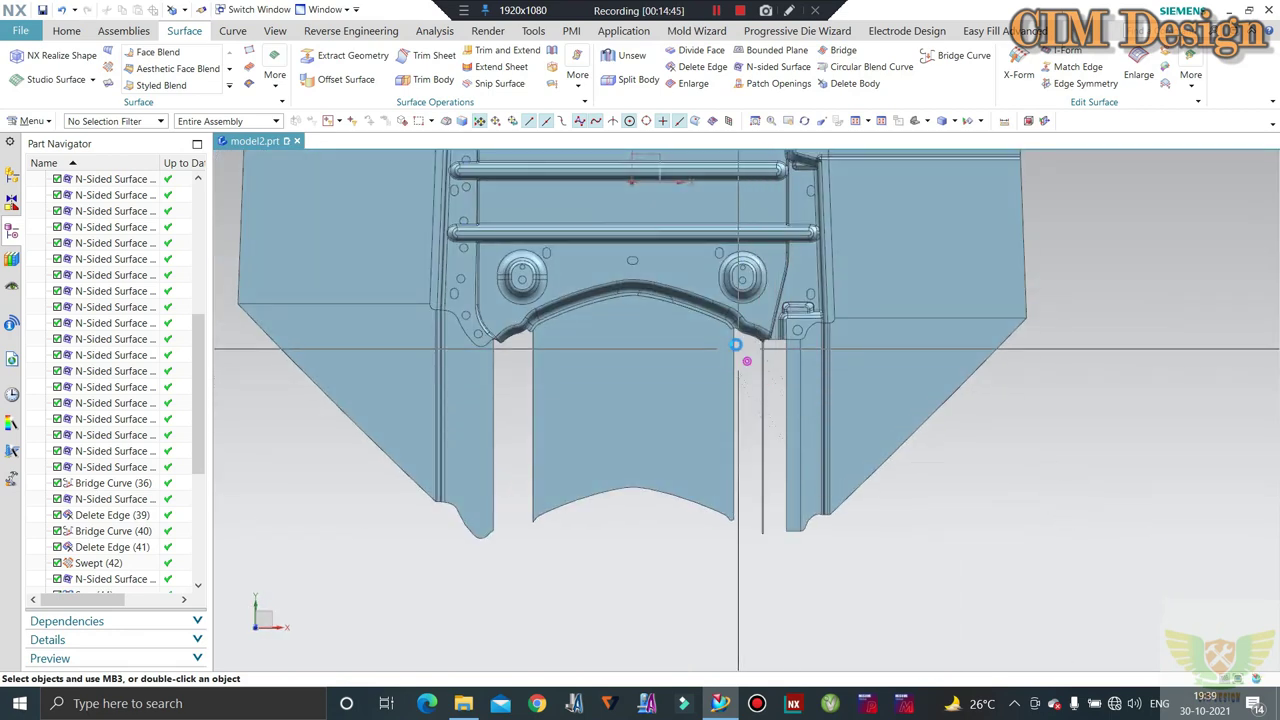
scroll(735, 345, up, 4)
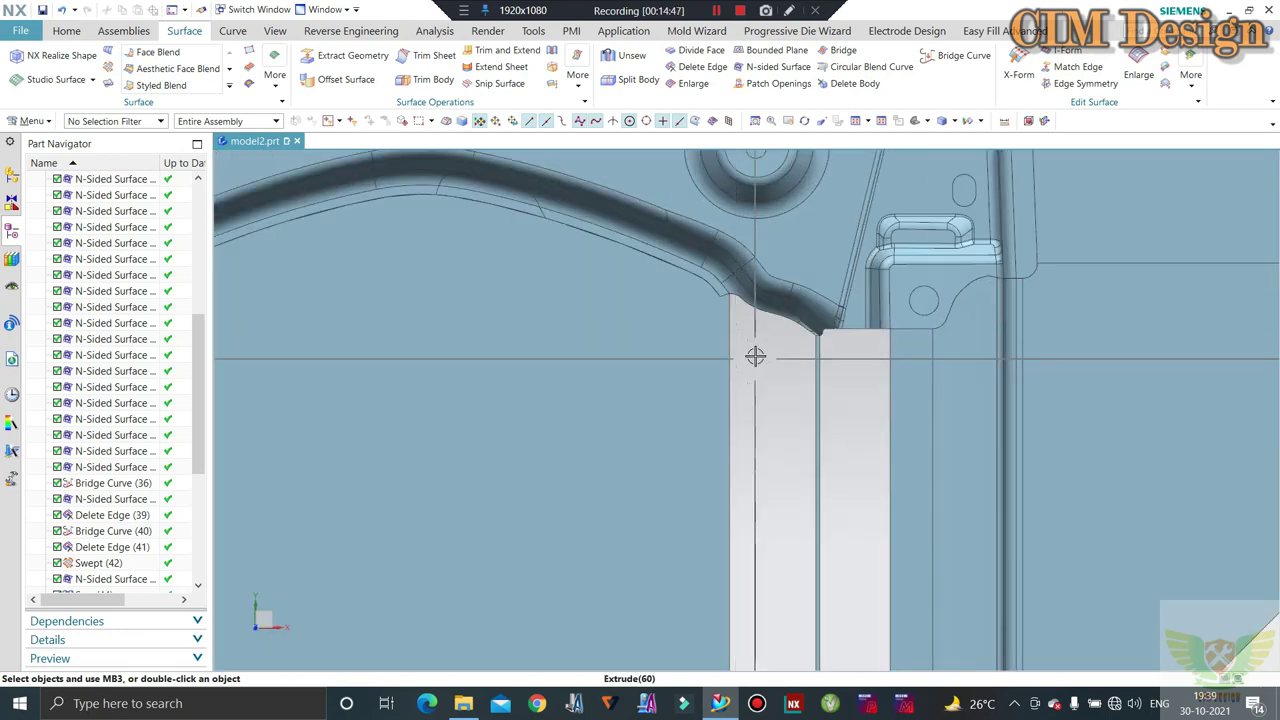
middle_drag(755, 357, 754, 340)
scroll(754, 340, down, 3)
scroll(700, 355, up, 2)
scroll(692, 361, down, 3)
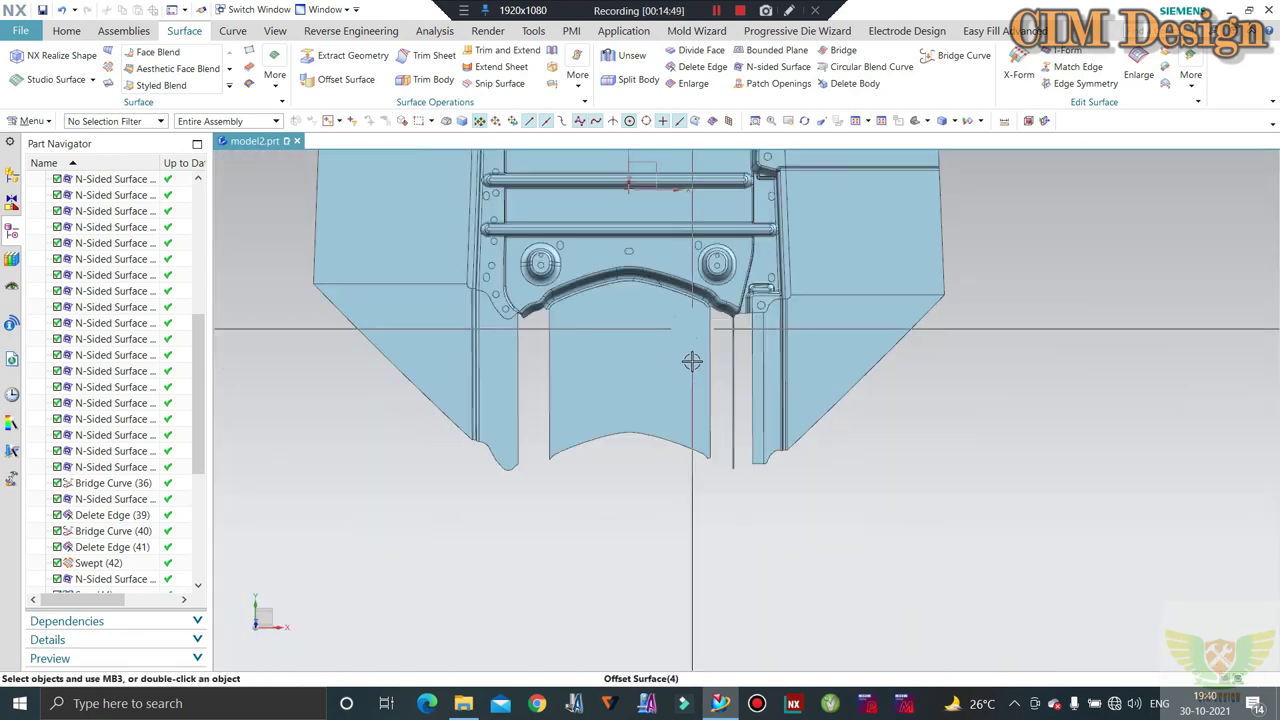
mouse_move(529, 349)
middle_down()
mouse_move(509, 286)
mouse_move(560, 334)
middle_up()
scroll(502, 266, up, 3)
scroll(568, 272, down, 3)
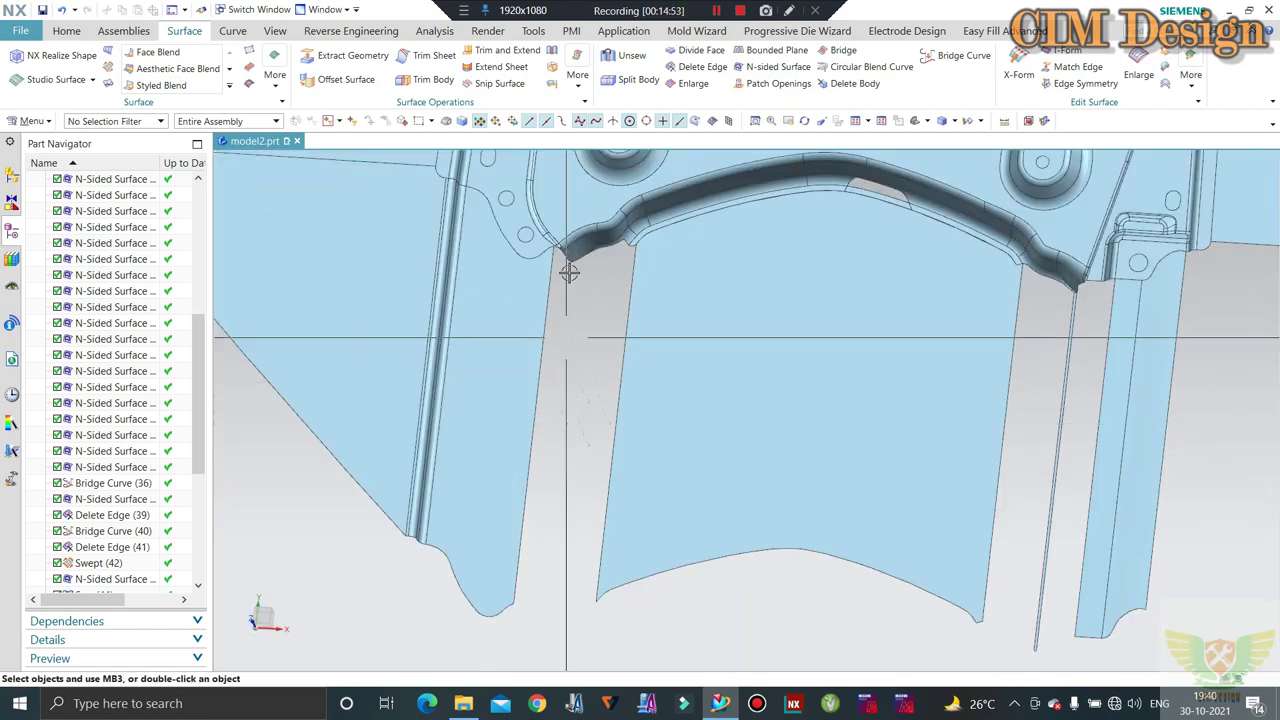
scroll(568, 272, up, 3)
mouse_move(560, 275)
middle_down()
mouse_move(506, 269)
mouse_move(520, 287)
mouse_move(494, 270)
mouse_move(506, 289)
mouse_move(520, 257)
mouse_move(486, 289)
mouse_move(591, 310)
mouse_move(563, 280)
mouse_move(277, 143)
middle_up()
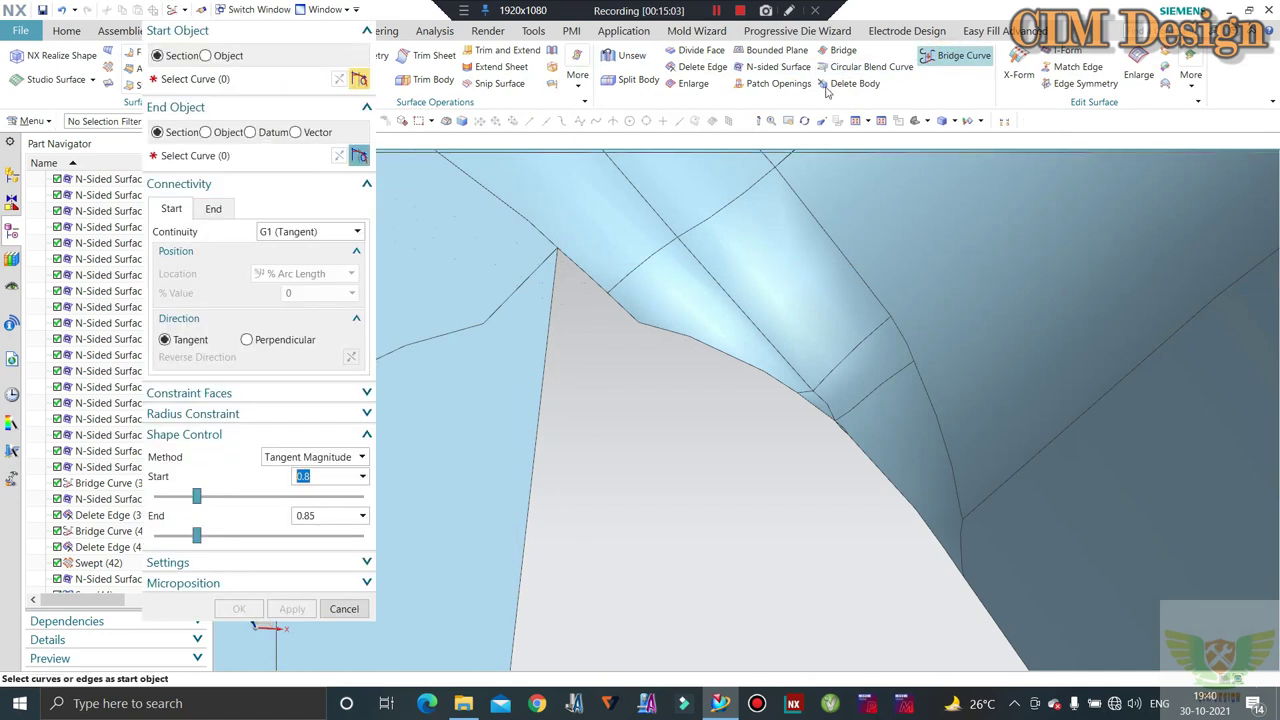
Create a bridge curve across the corner between the two edges
click(457, 325)
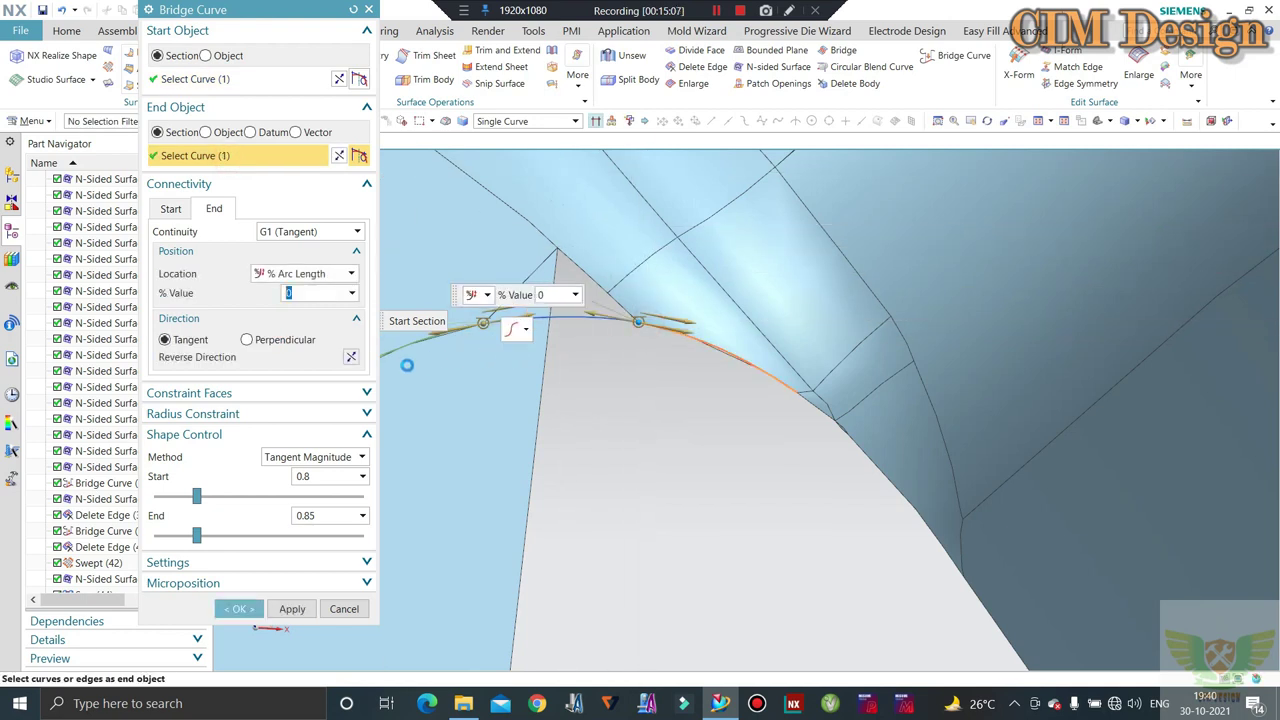
click(258, 609)
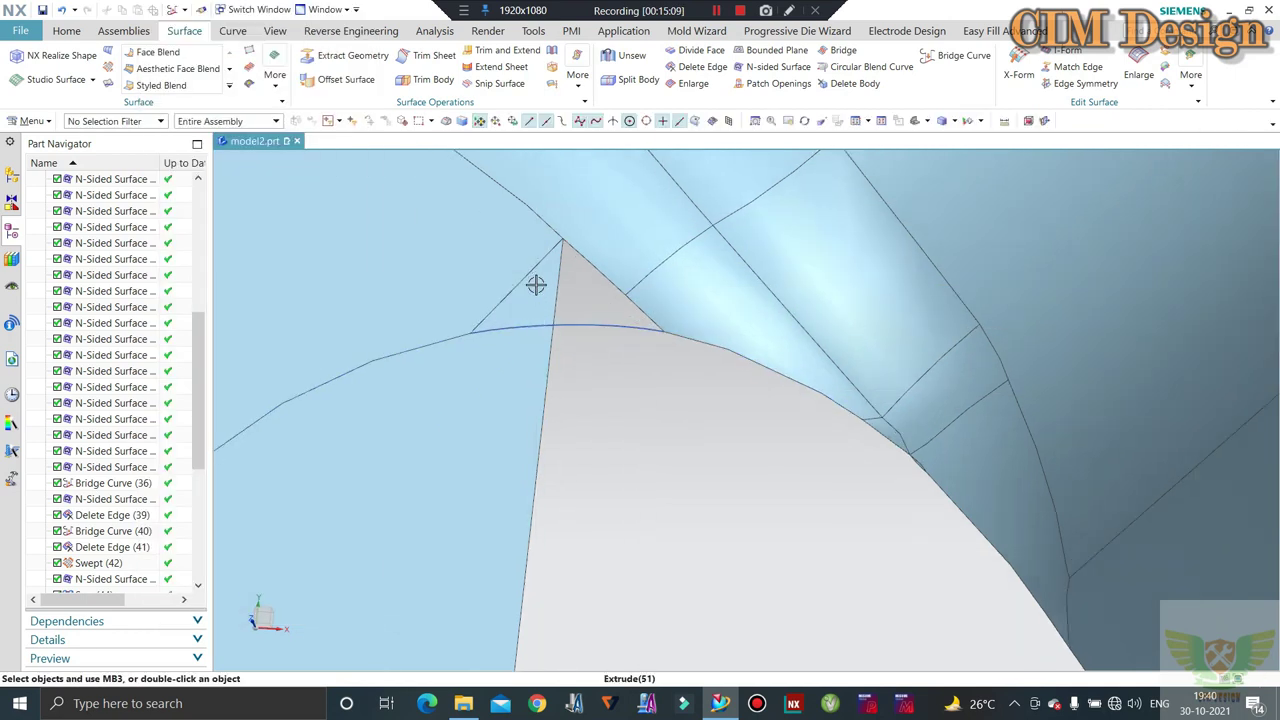
middle_drag(537, 286, 638, 158)
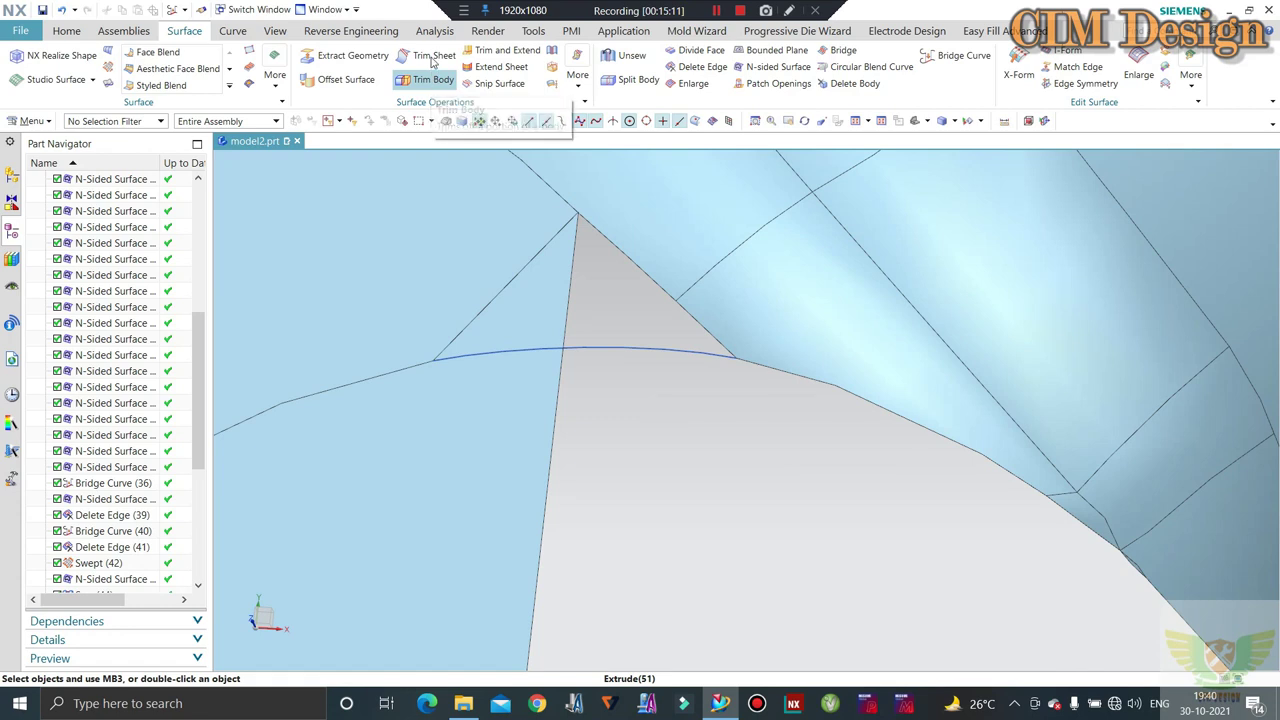
Trim the left flange sheet back to the bridge curve, keeping the region below
click(432, 60)
click(520, 356)
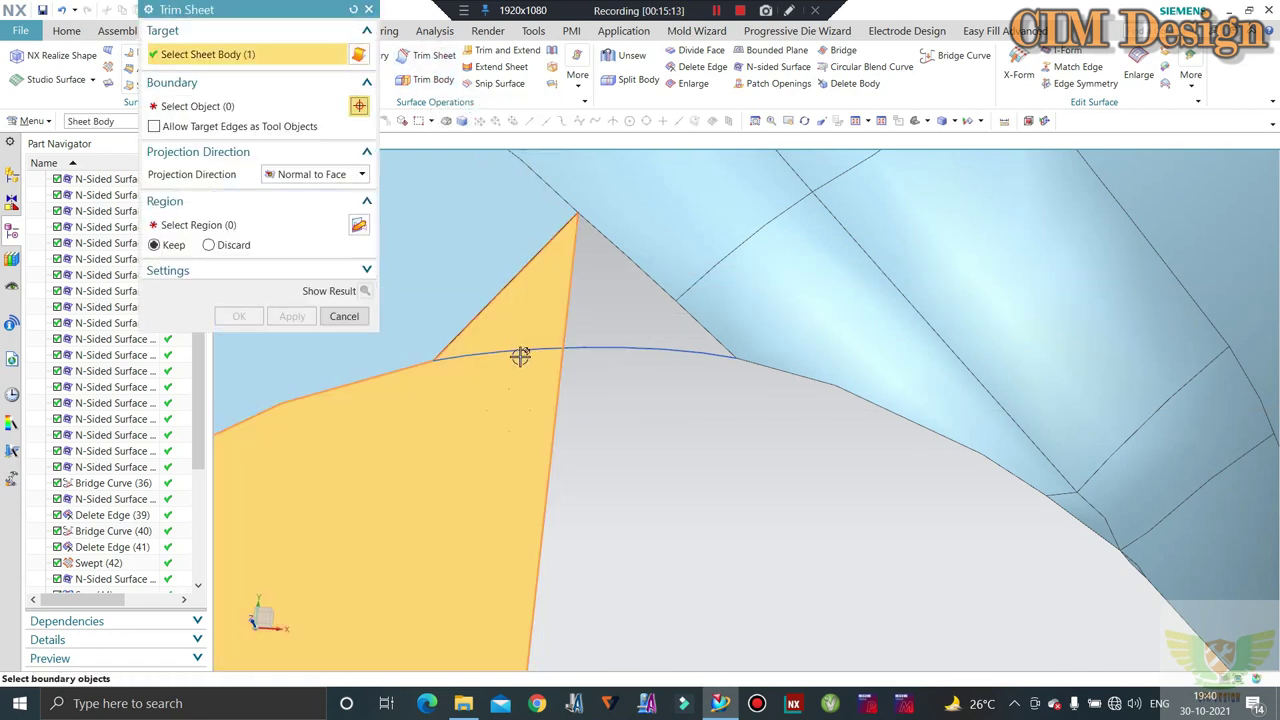
click(520, 356)
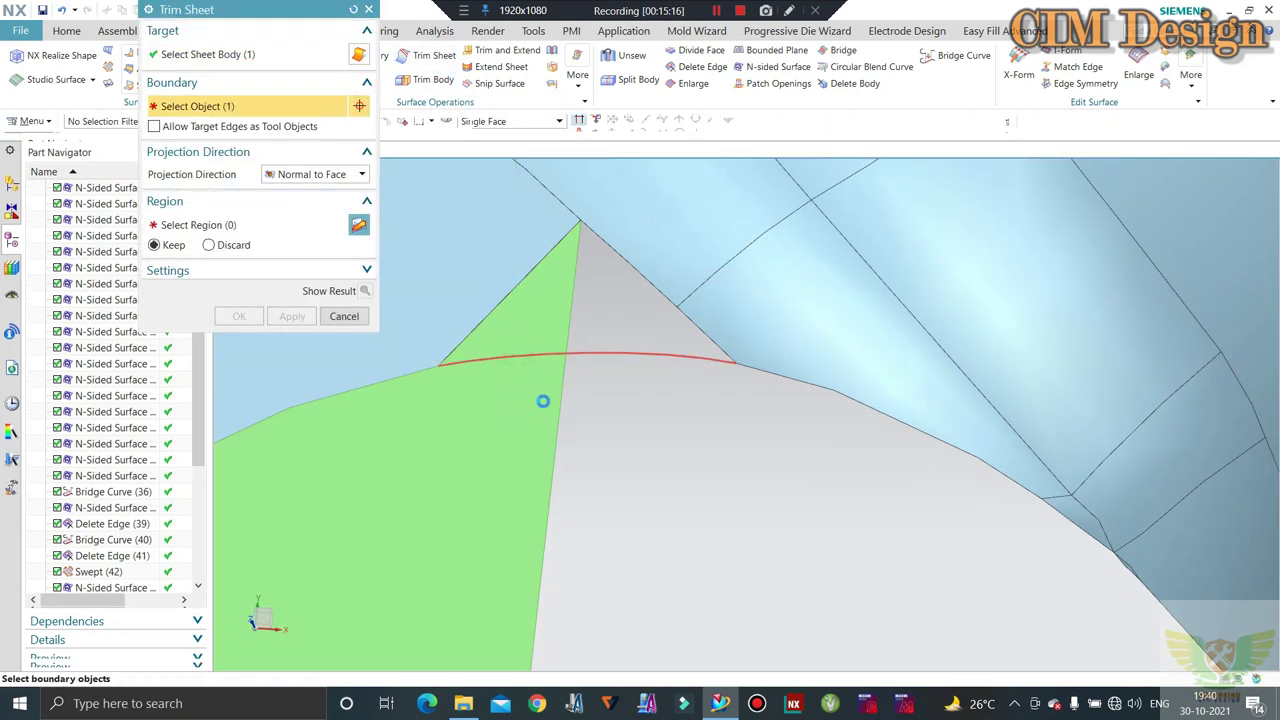
middle_click(542, 400)
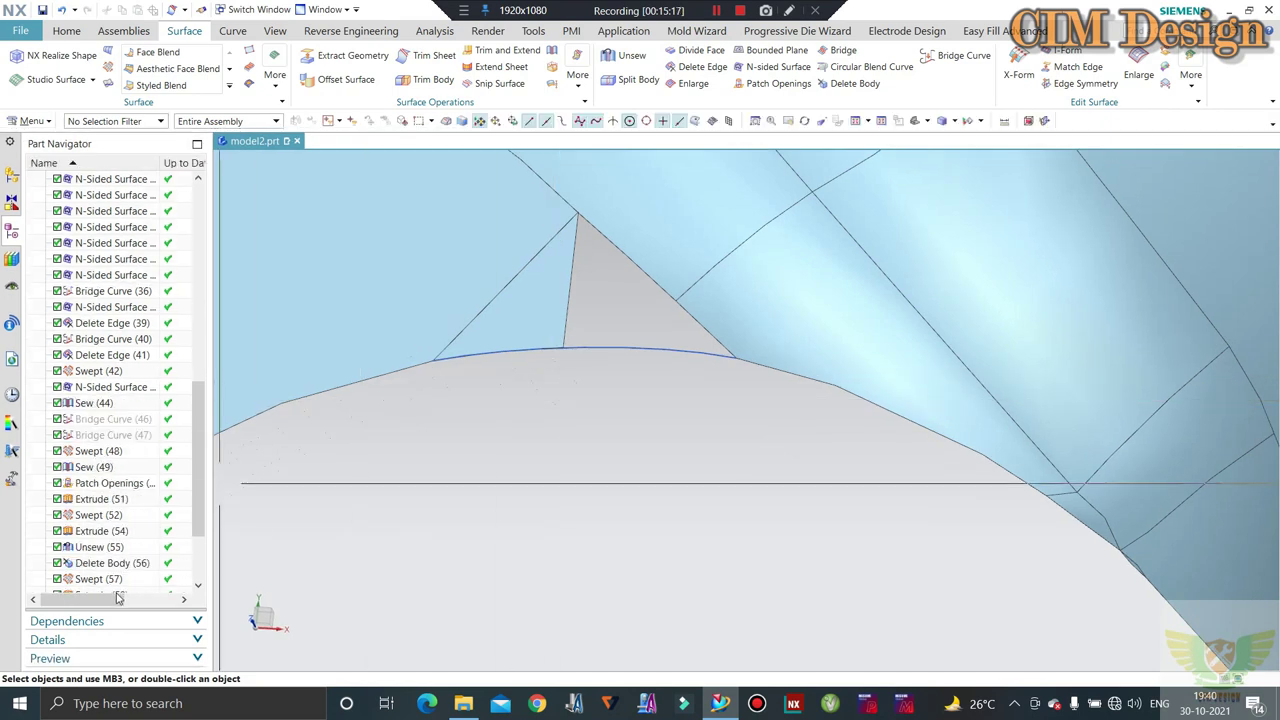
scroll(110, 560, down, 3)
double_click(108, 579)
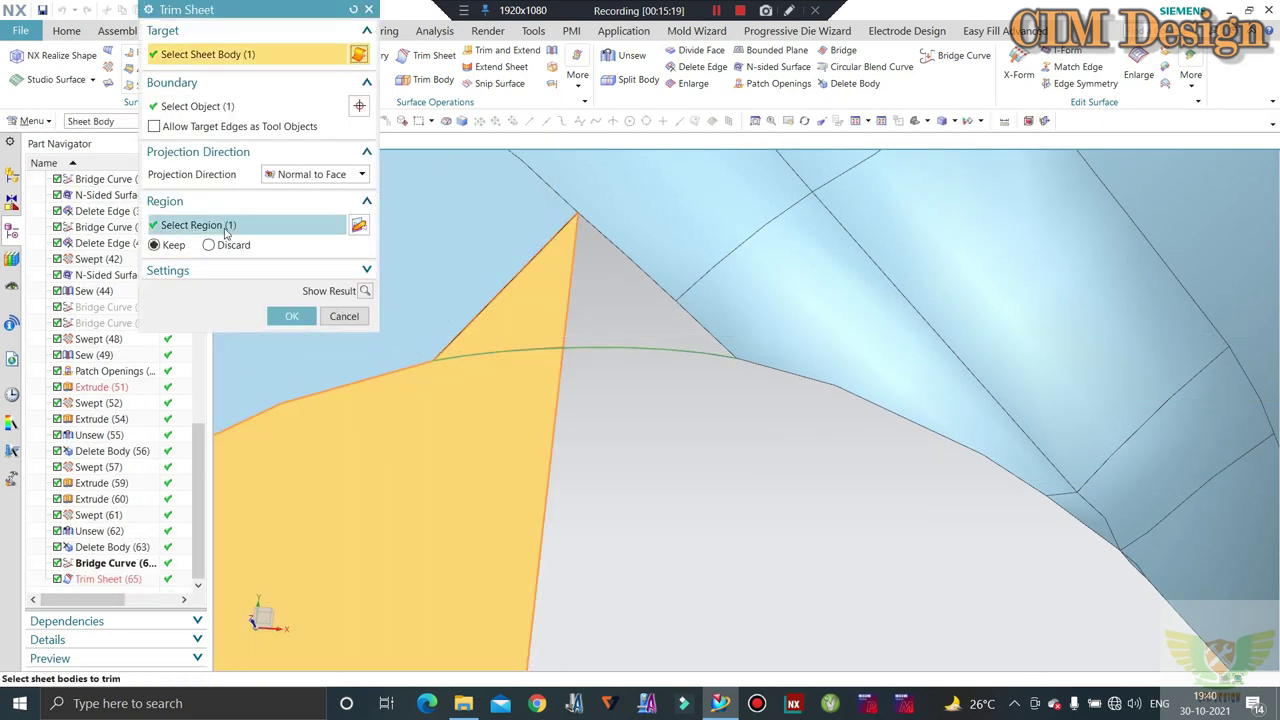
middle_click(235, 270)
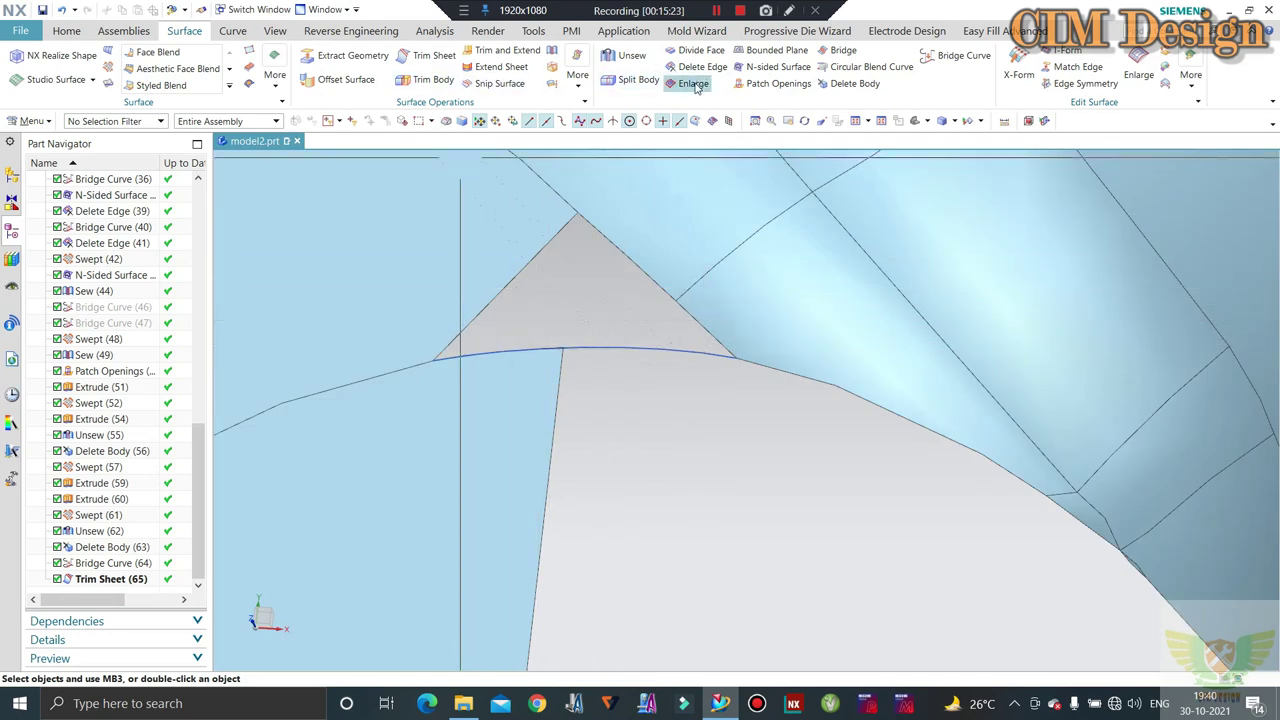
middle_drag(643, 346, 605, 265)
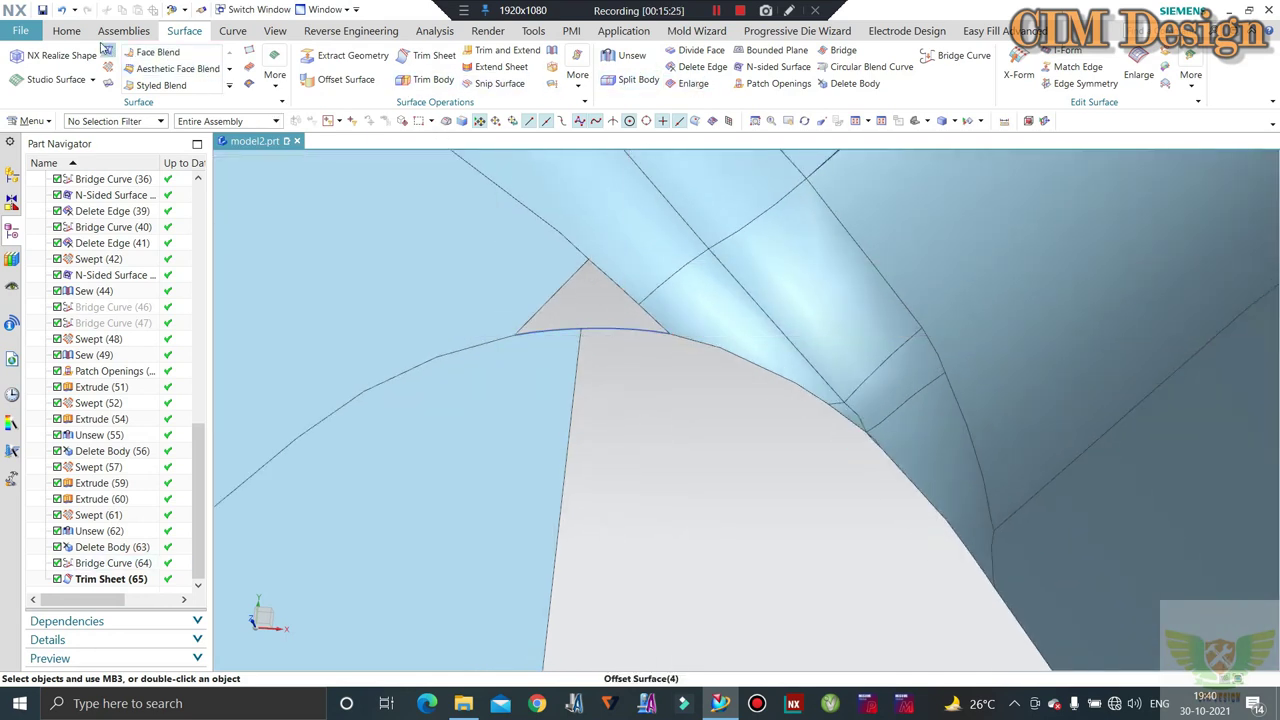
Start an extrusion from the bridge curve and adjoining arc with a vertical direction
click(67, 32)
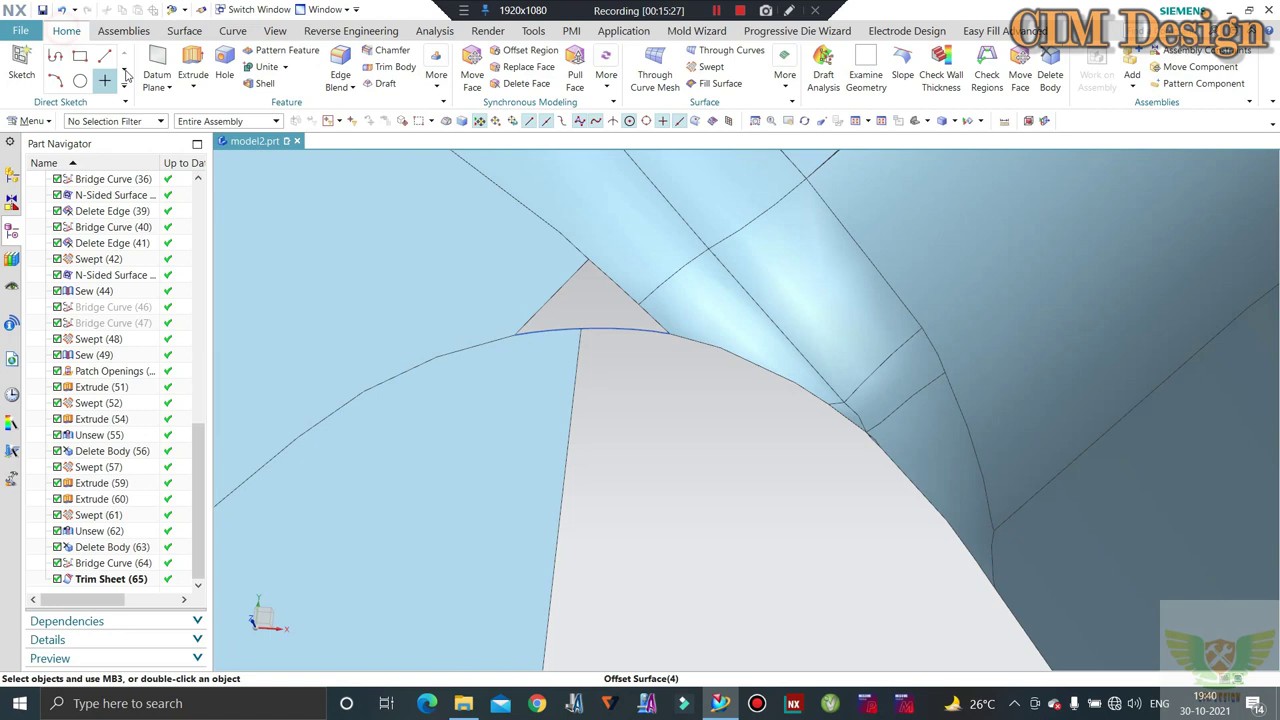
click(190, 68)
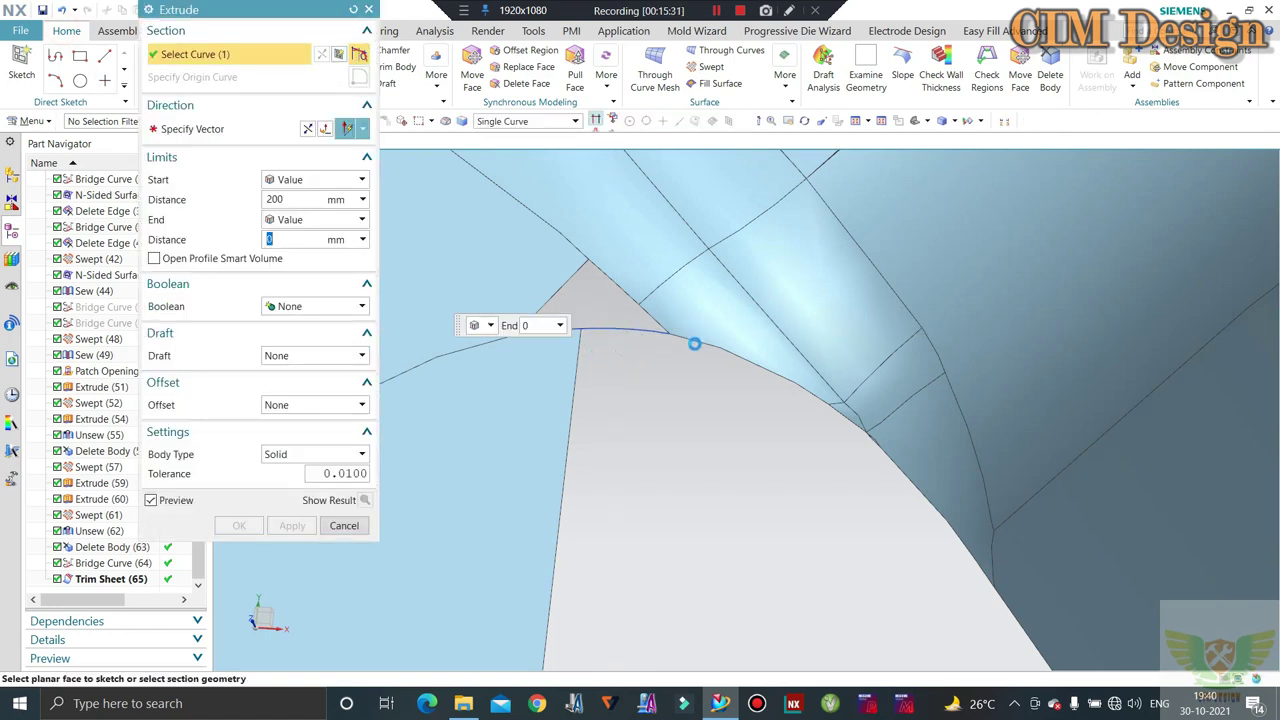
click(694, 344)
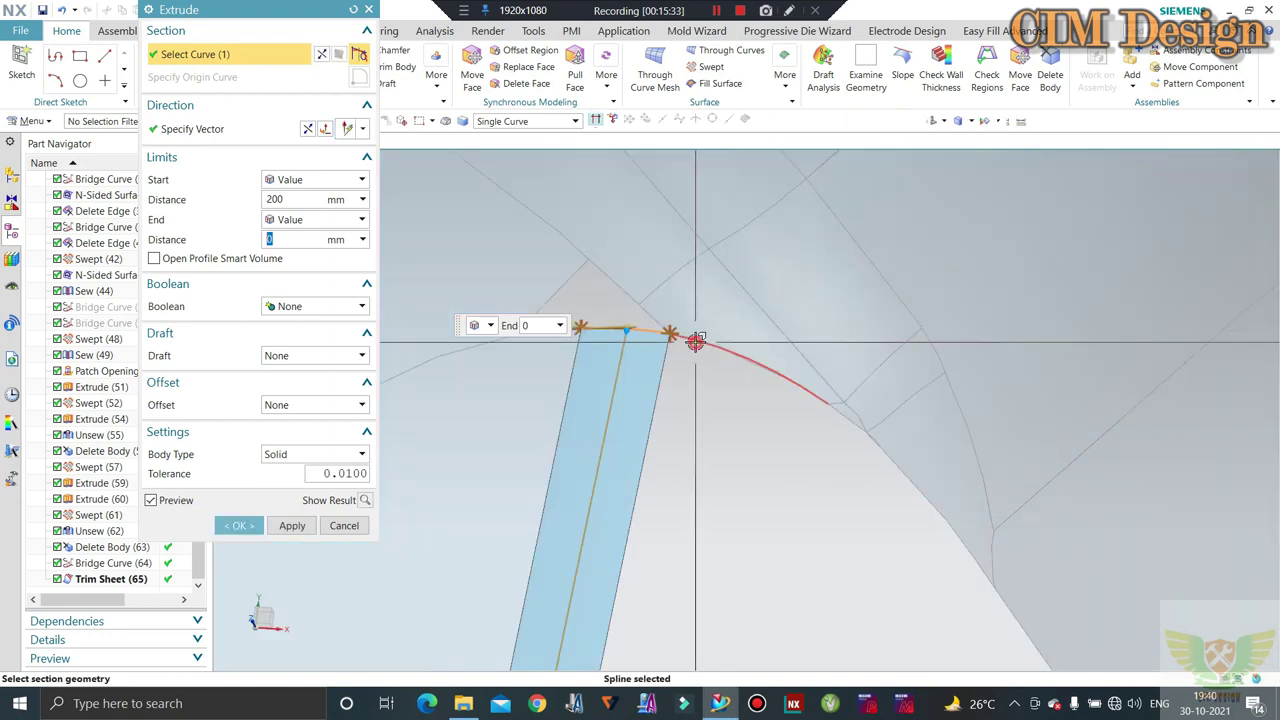
click(846, 420)
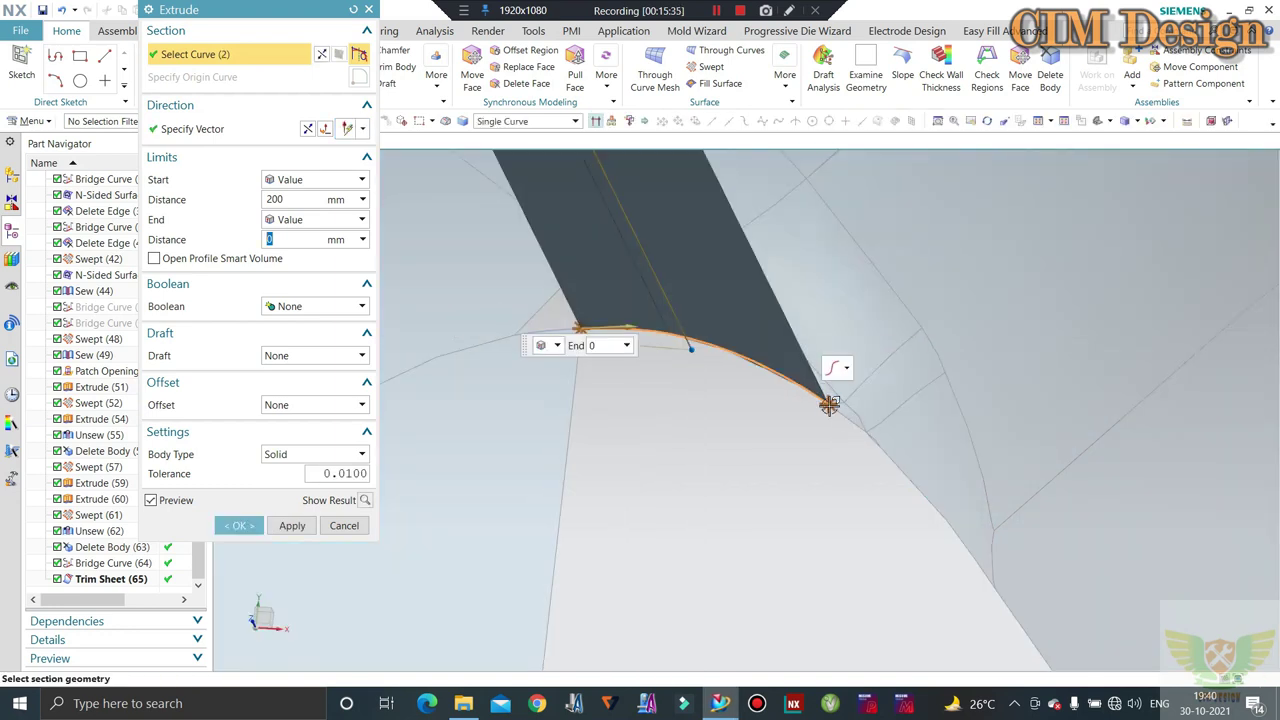
click(232, 130)
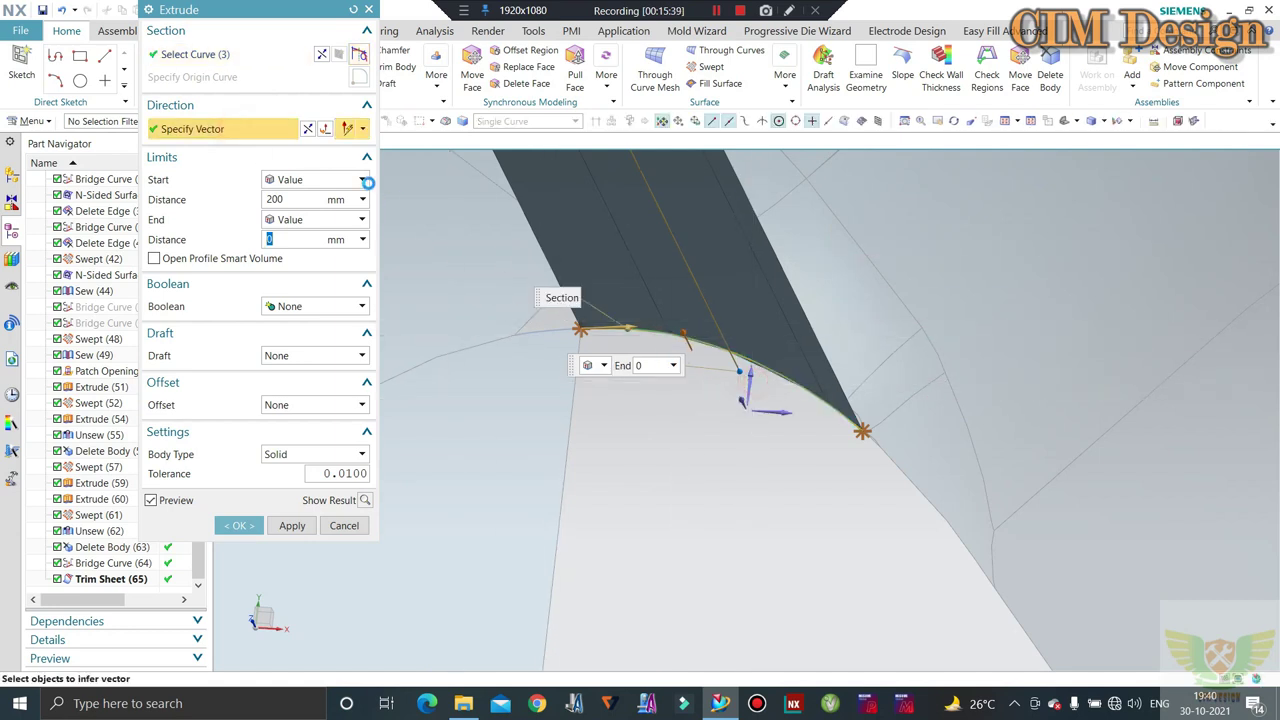
click(307, 128)
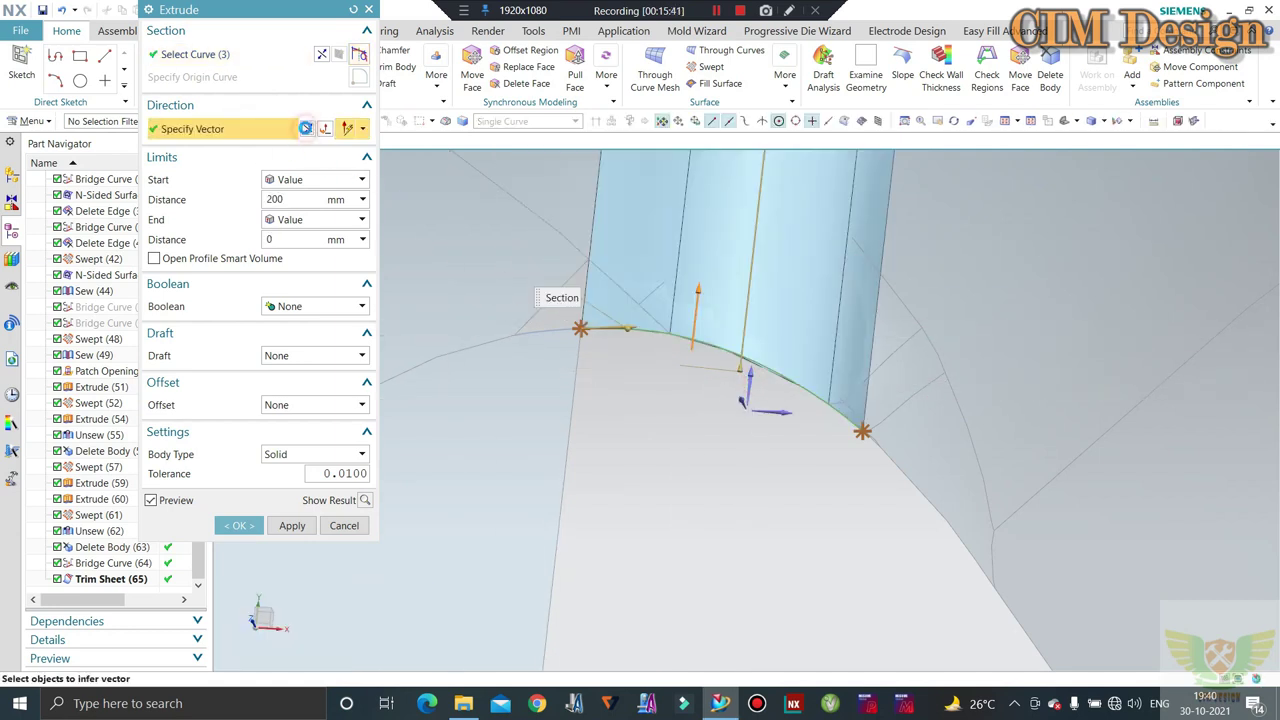
mouse_move(571, 251)
middle_down()
mouse_move(777, 428)
mouse_move(671, 390)
mouse_move(554, 414)
middle_up()
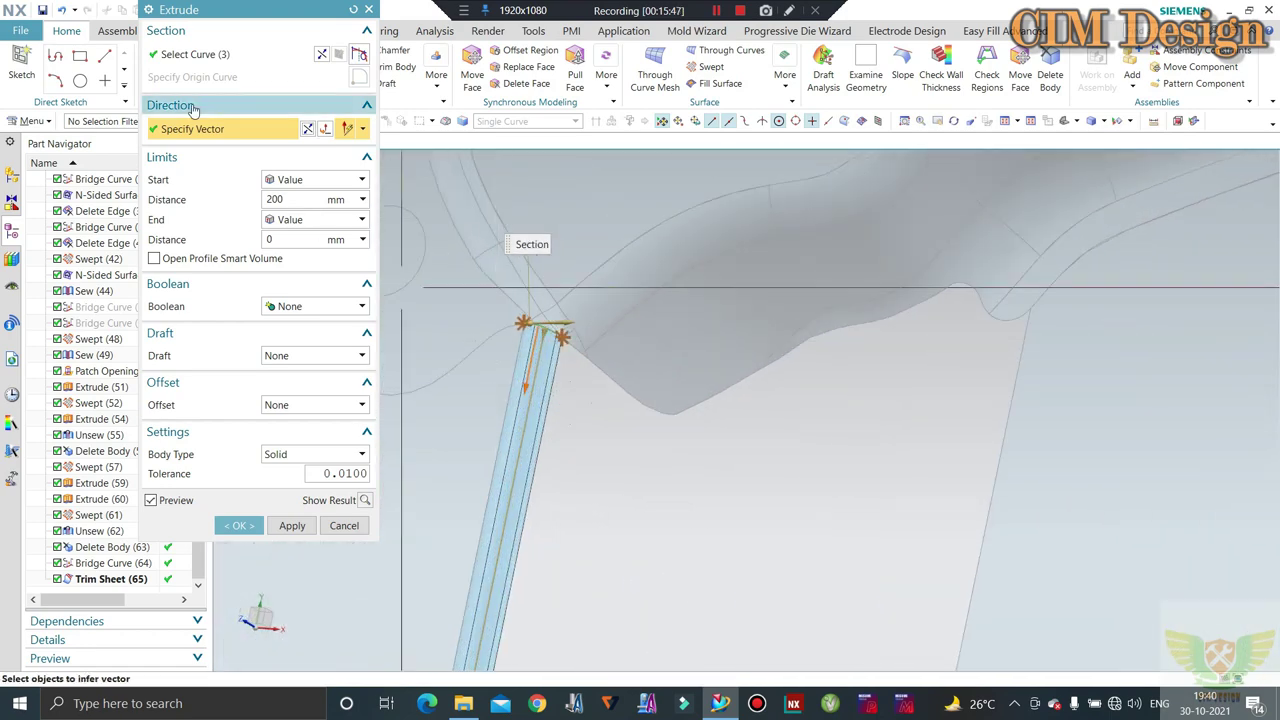
Add the next adjoining border edges to the extrusion section
click(201, 64)
scroll(534, 314, up, 3)
scroll(603, 369, up, 2)
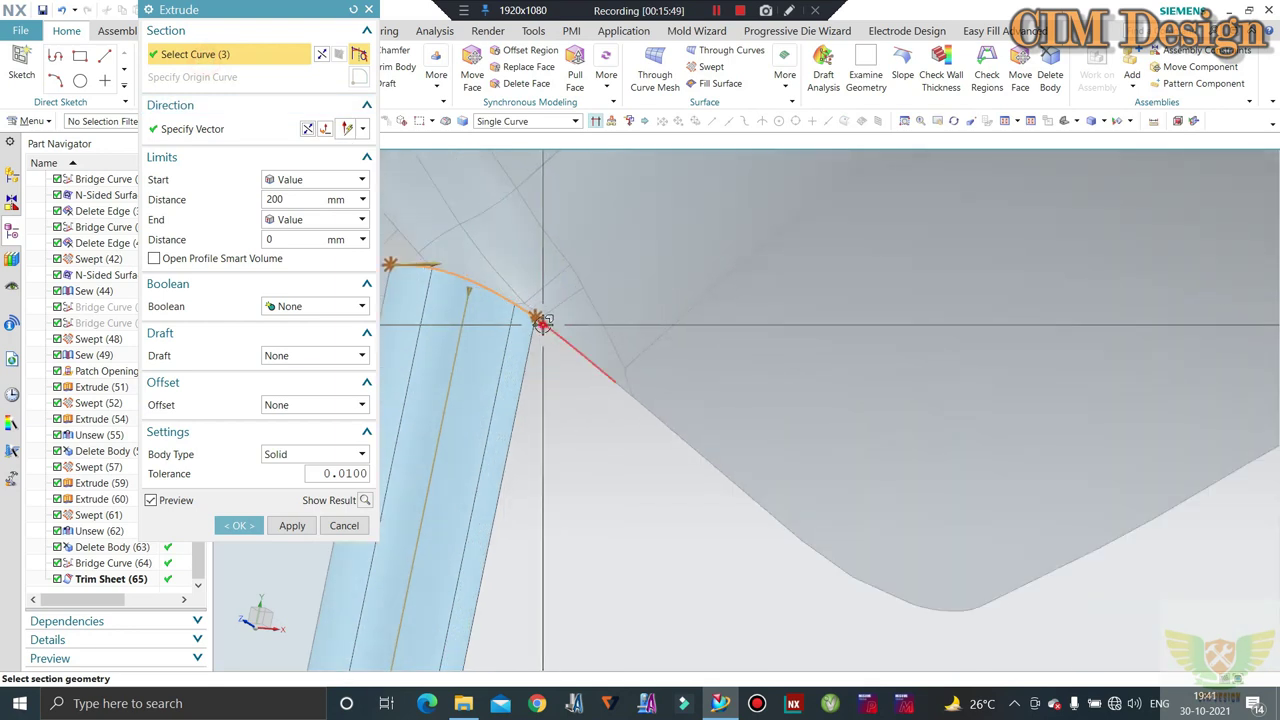
click(617, 380)
scroll(610, 365, up, 2)
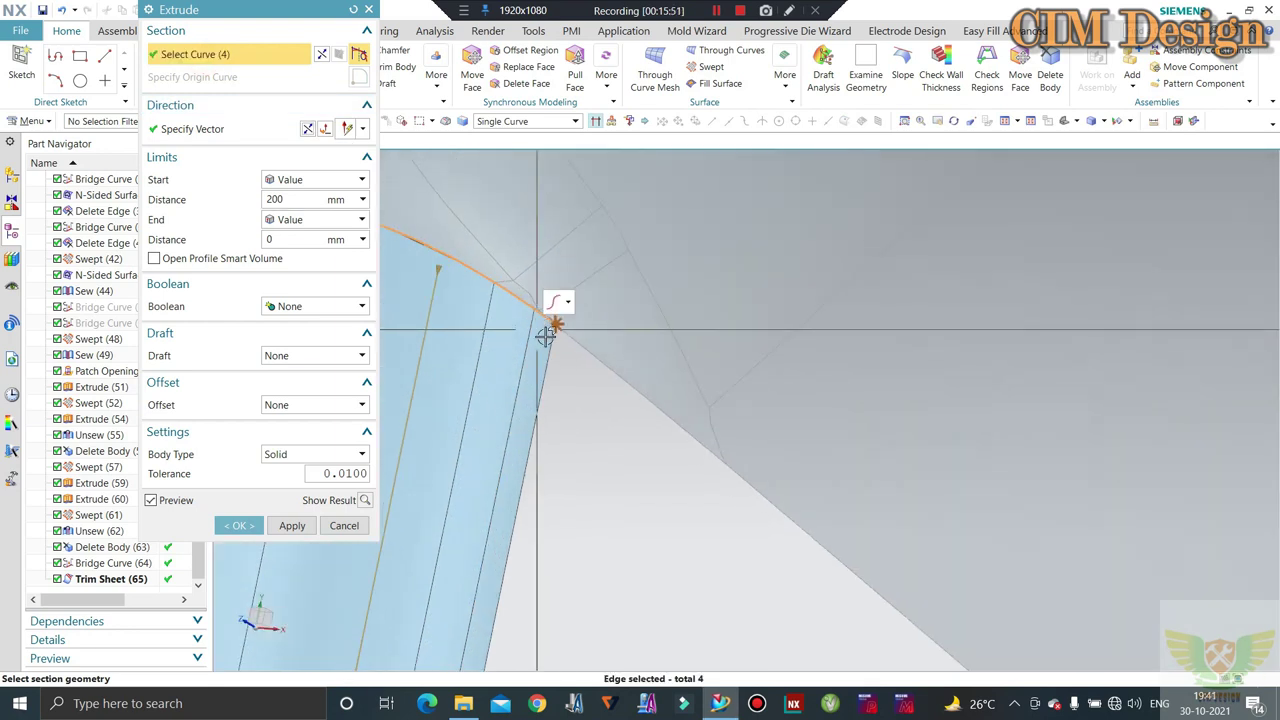
click(741, 469)
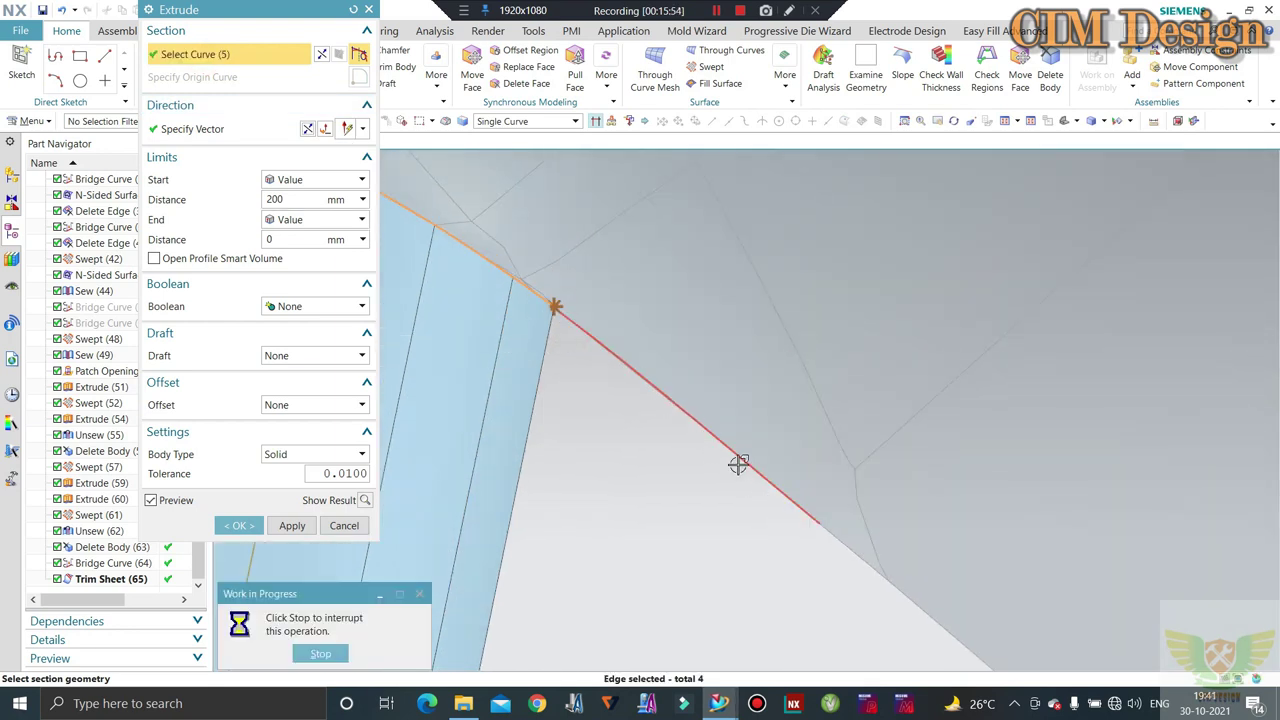
middle_drag(737, 463, 837, 528)
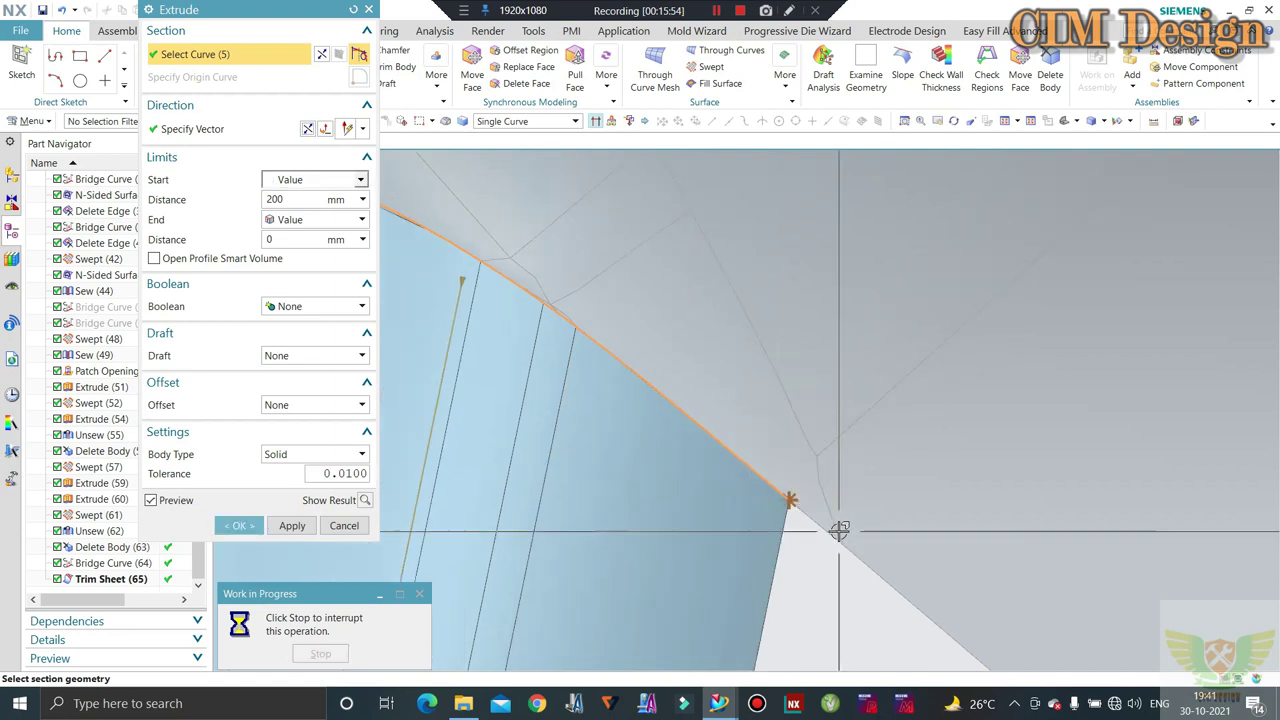
click(880, 572)
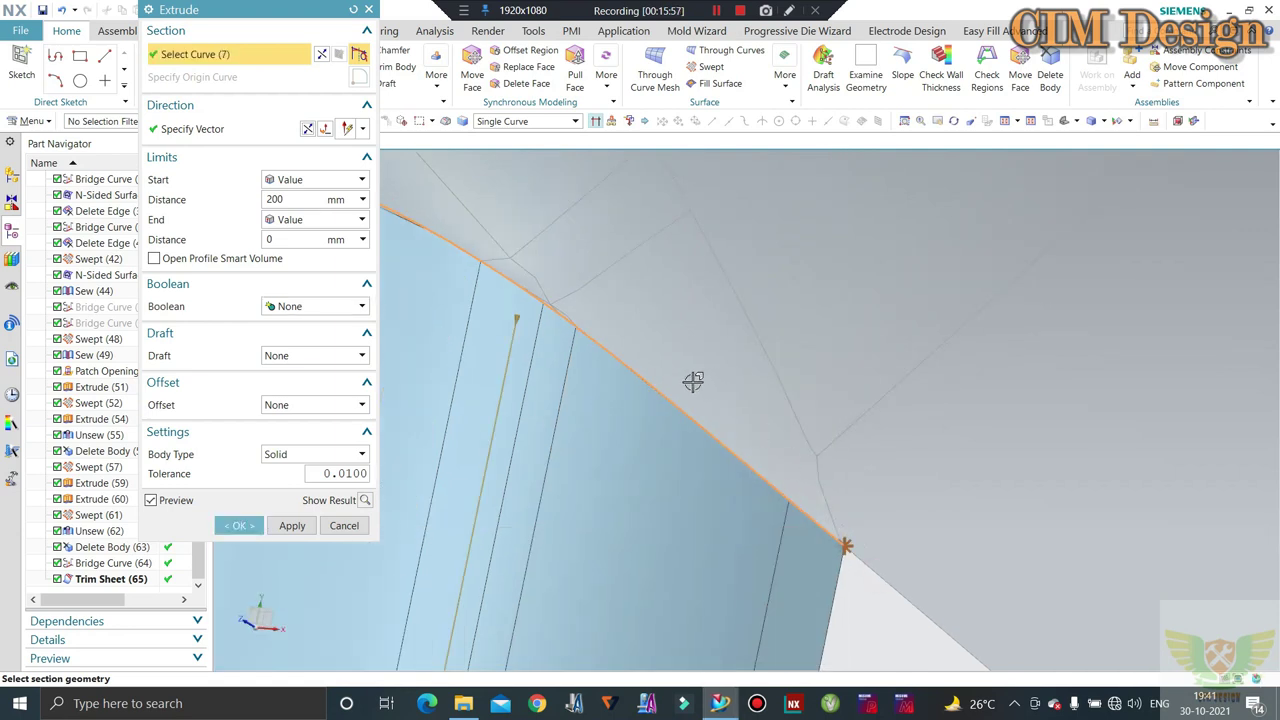
scroll(690, 378, down, 3)
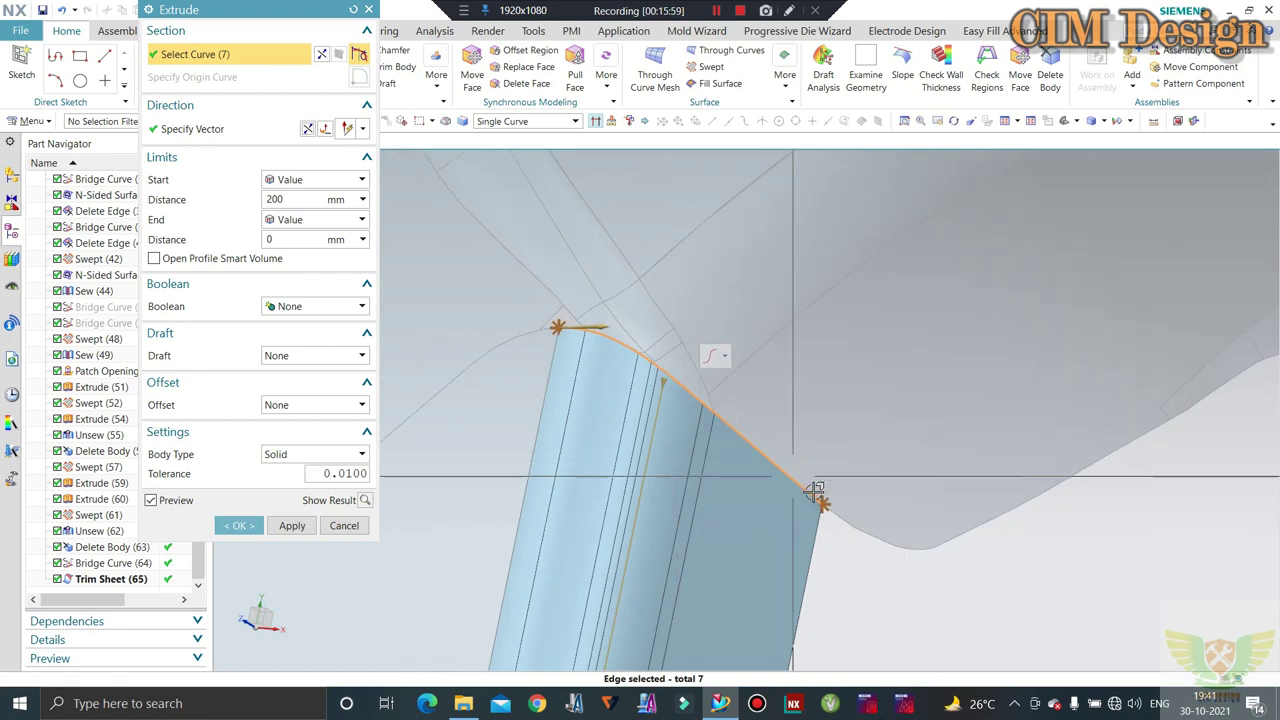
click(912, 545)
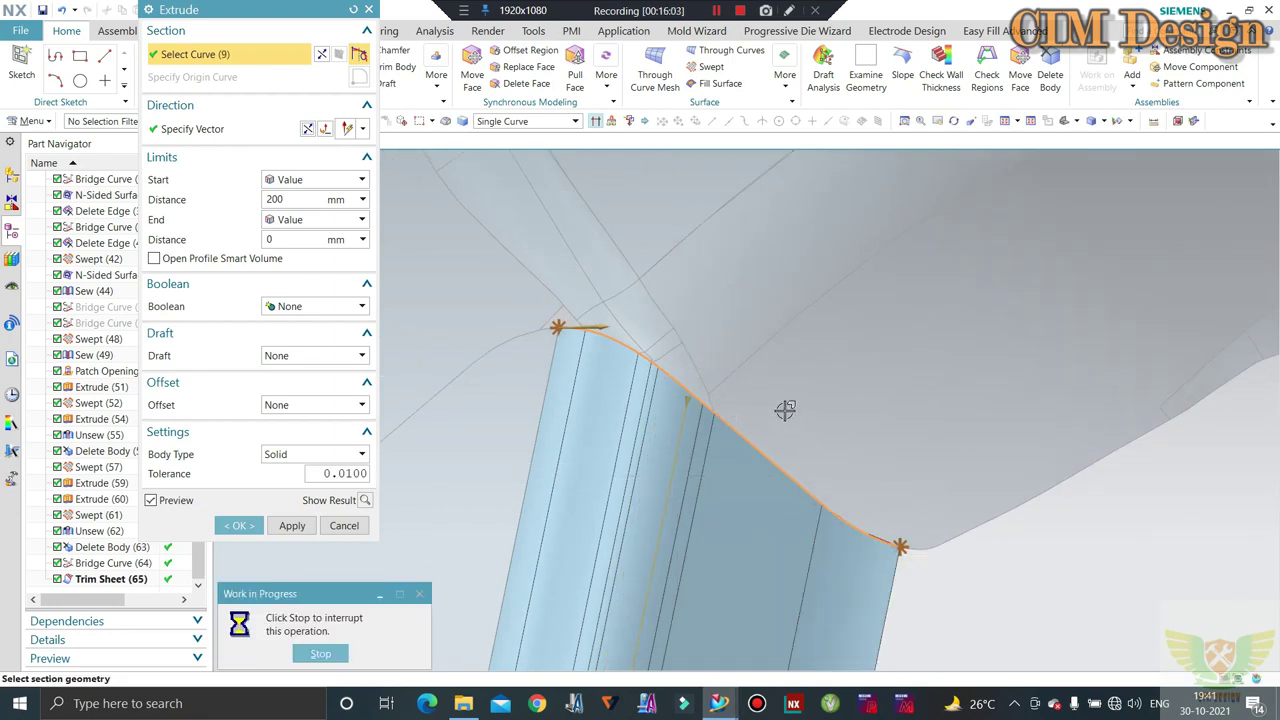
Add the last edge and create the 200 mm extrusion from the 11-edge section
scroll(786, 409, up, 2)
scroll(800, 455, up, 3)
scroll(790, 447, up, 2)
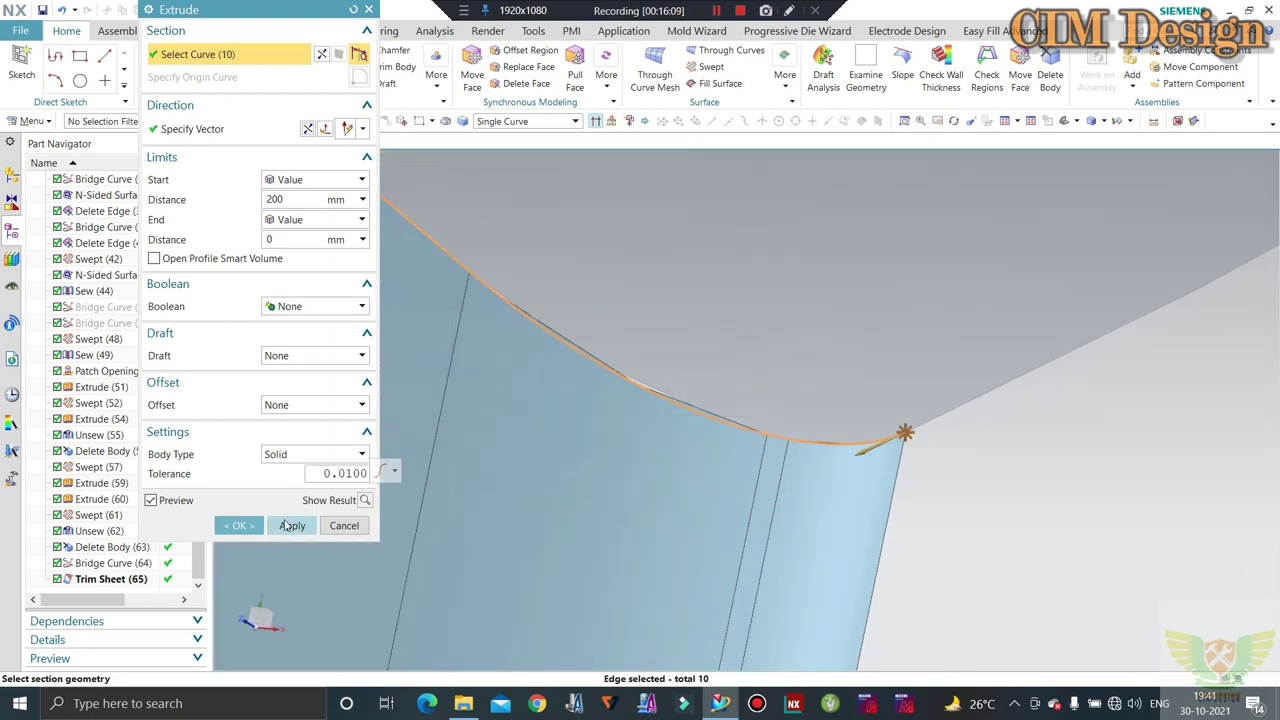
click(184, 506)
scroll(860, 455, down, 1)
click(860, 455)
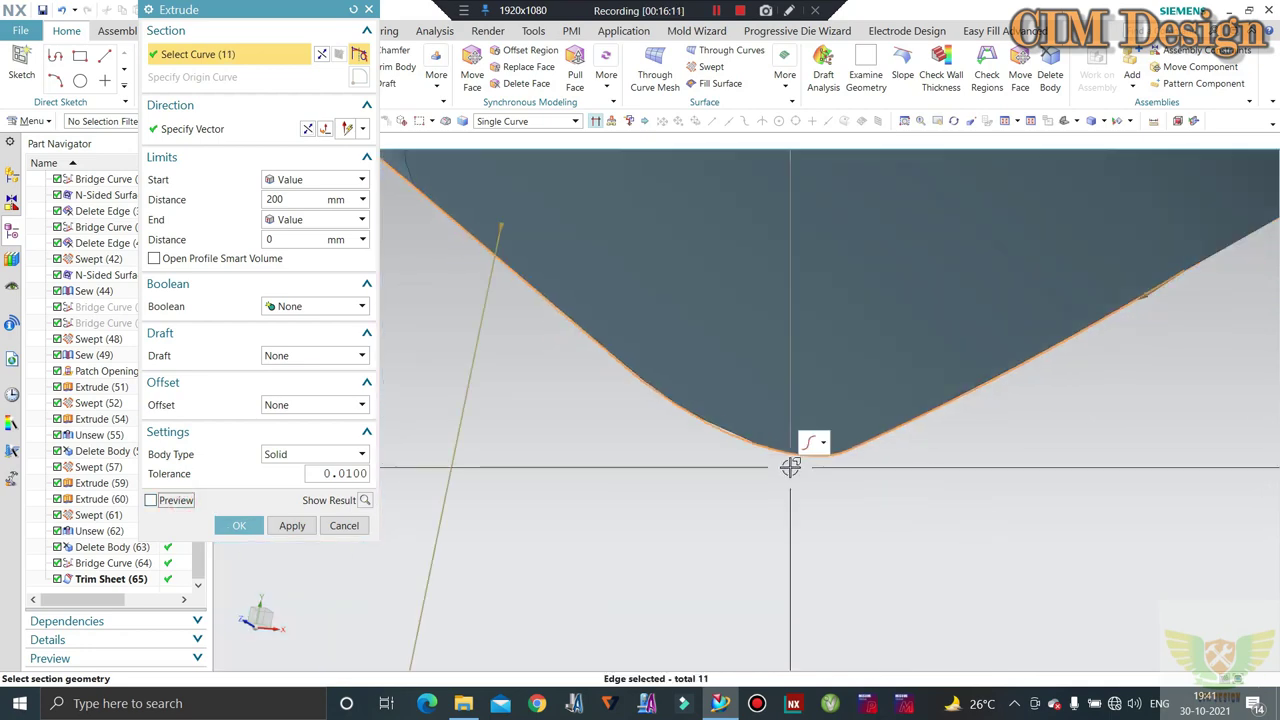
scroll(860, 440, down, 3)
middle_drag(861, 441, 854, 447)
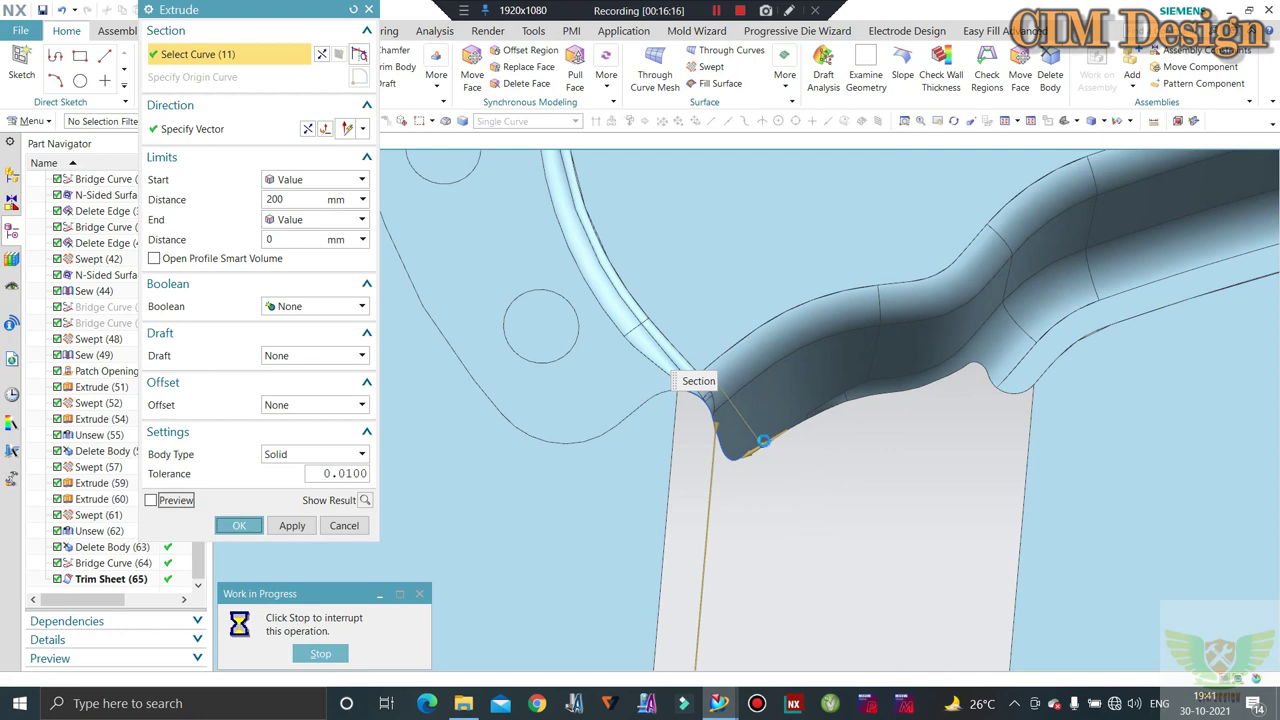
middle_click(762, 441)
middle_drag(687, 416, 626, 294)
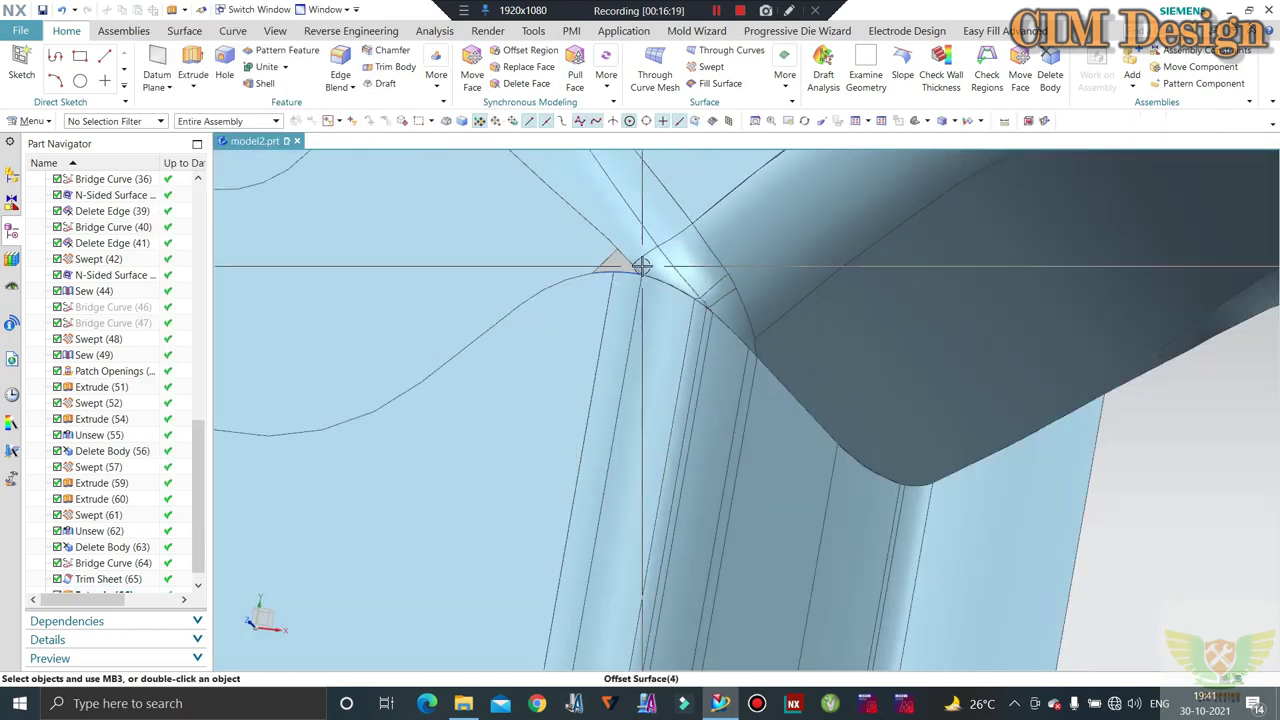
Unsew the left and right strip faces from the Extrude(66) sheet
click(184, 30)
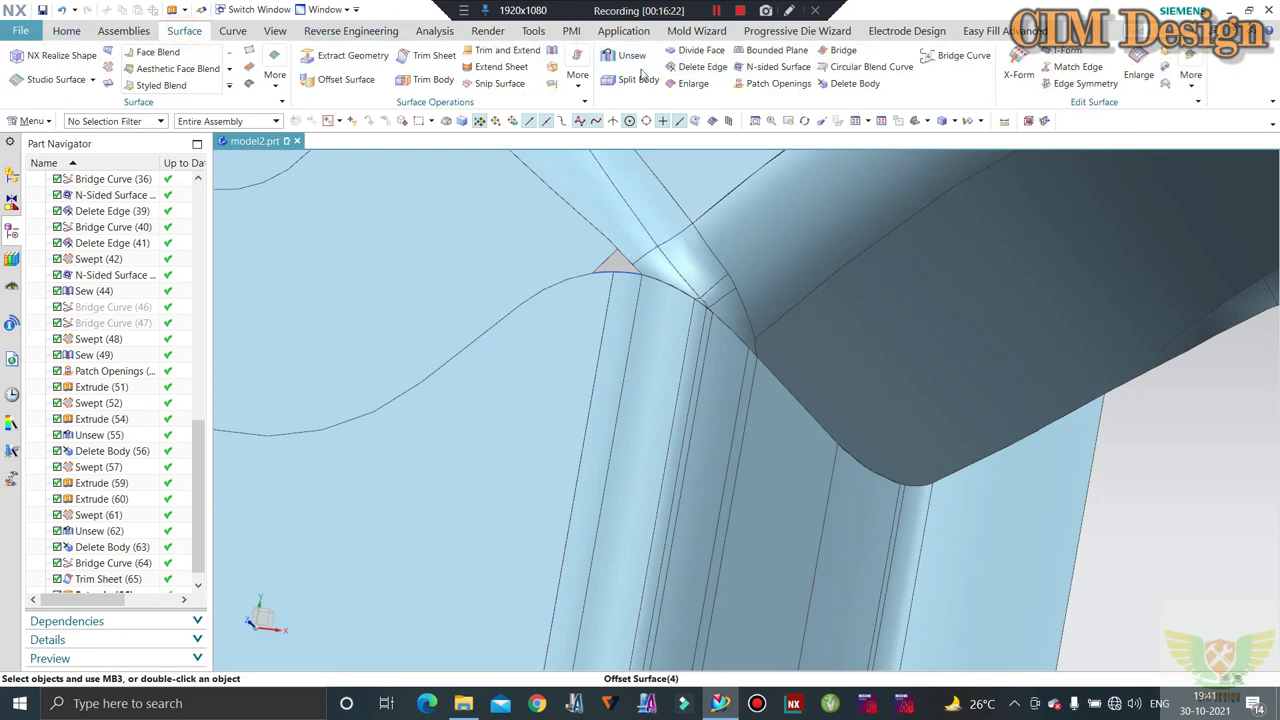
click(614, 372)
click(668, 66)
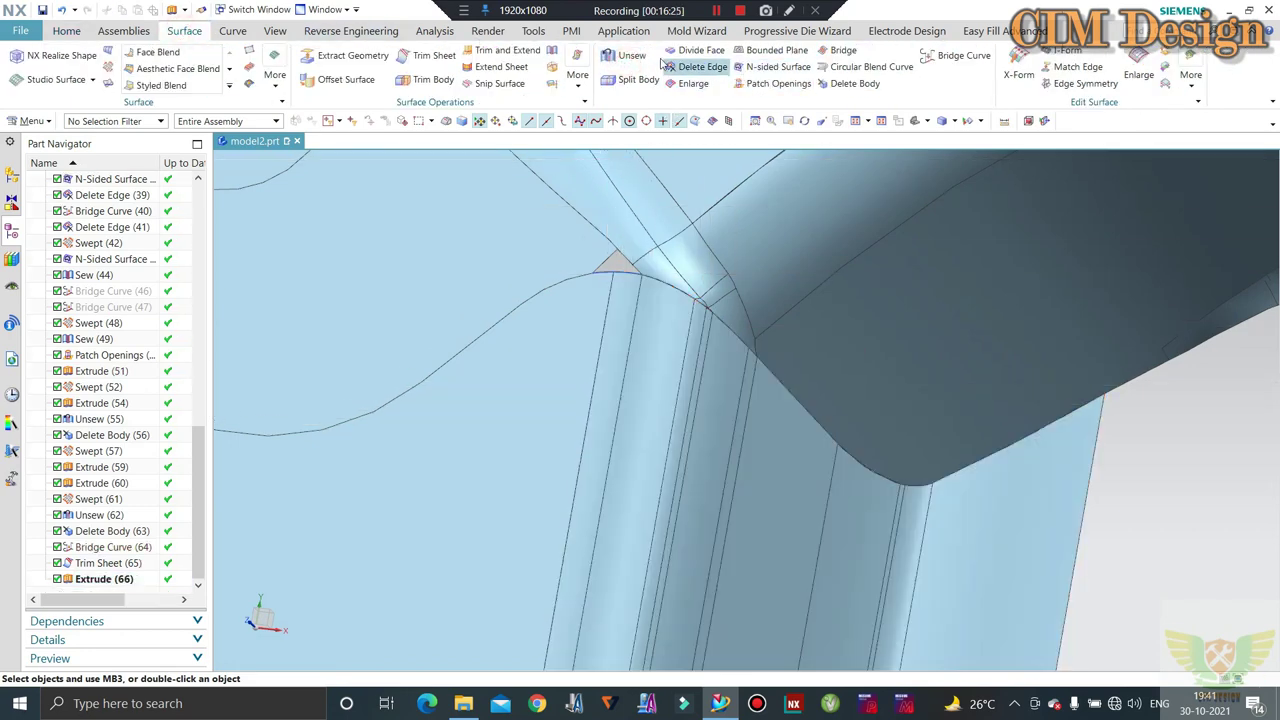
click(621, 349)
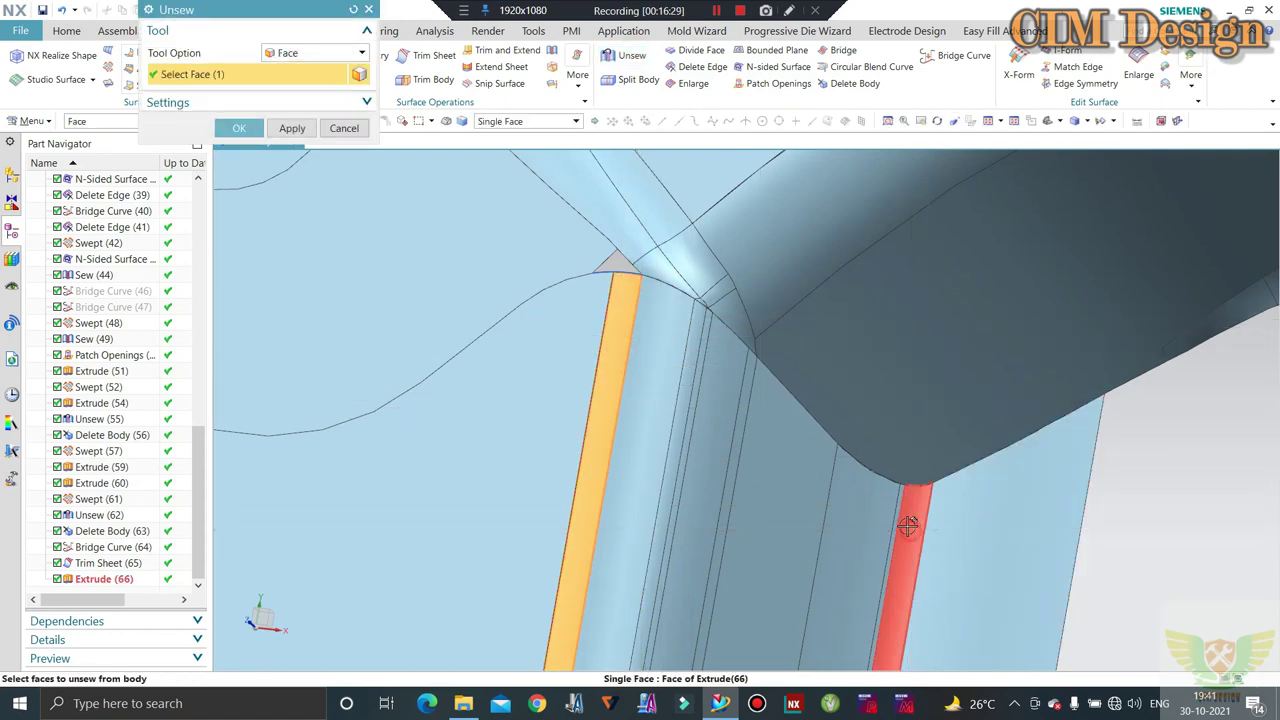
click(920, 528)
click(240, 128)
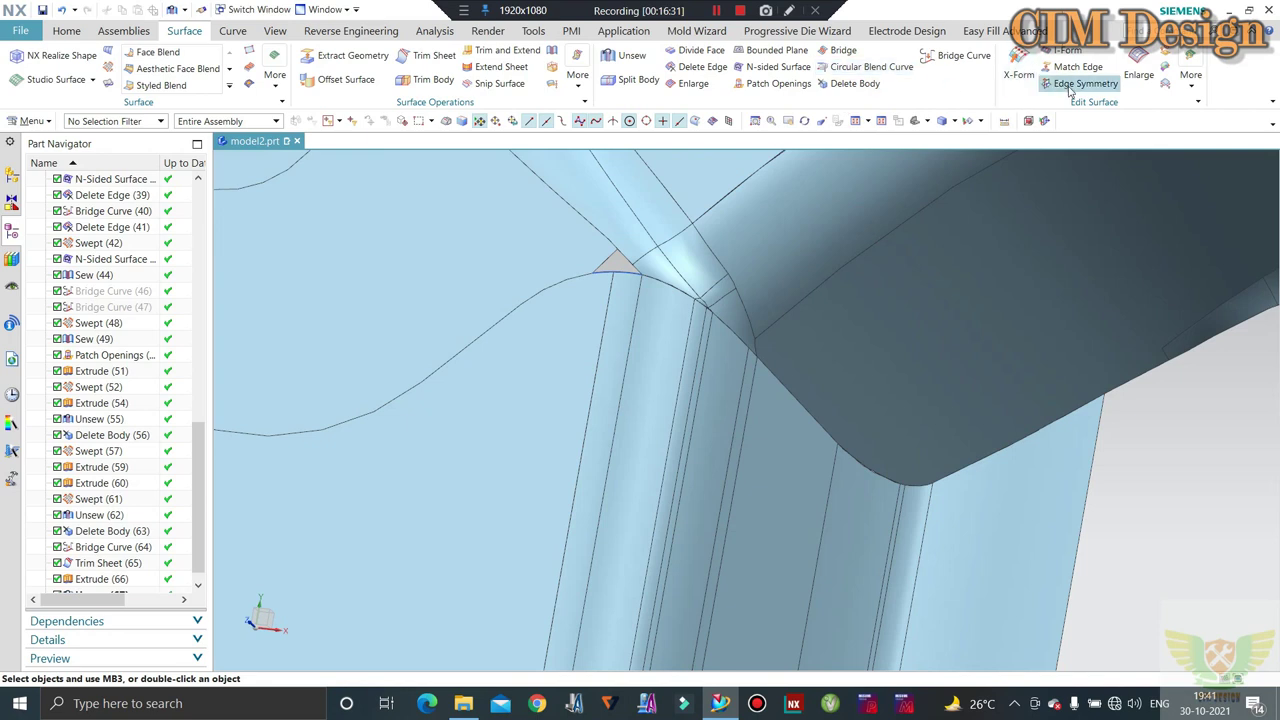
Delete the two separated strip sheets, exposing the grey flange surface
click(855, 83)
click(694, 411)
click(623, 371)
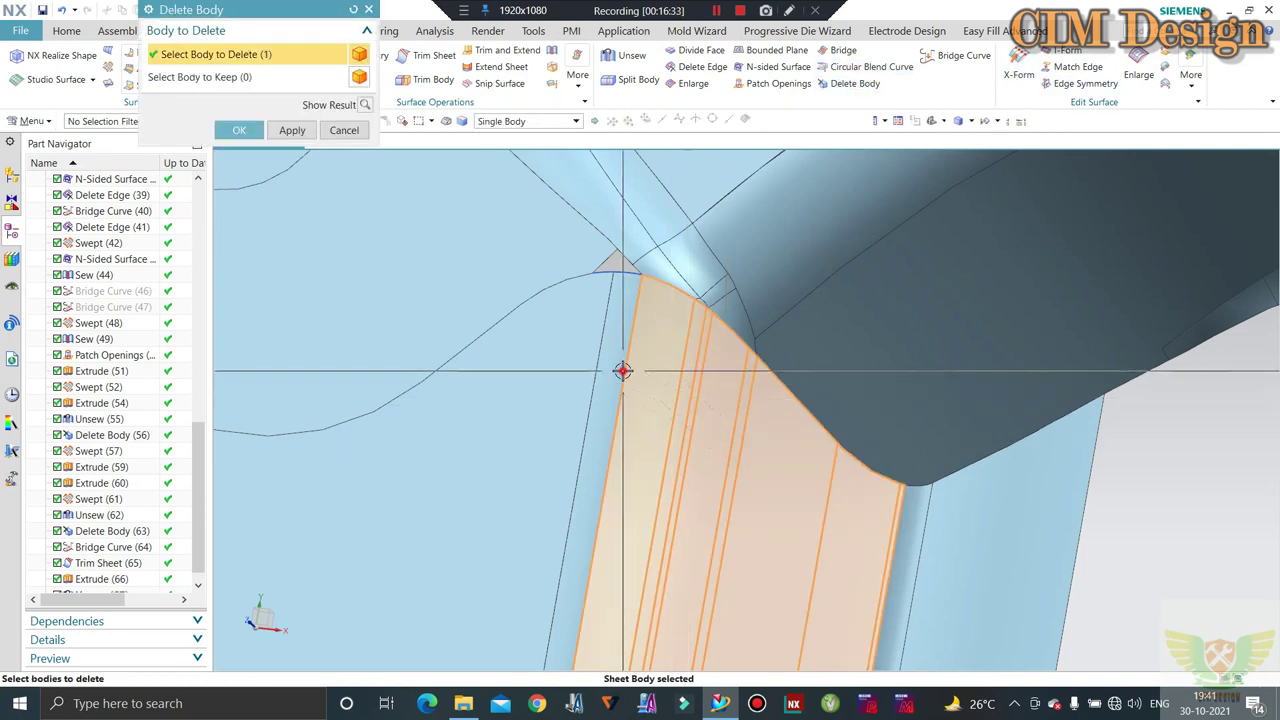
middle_click(874, 534)
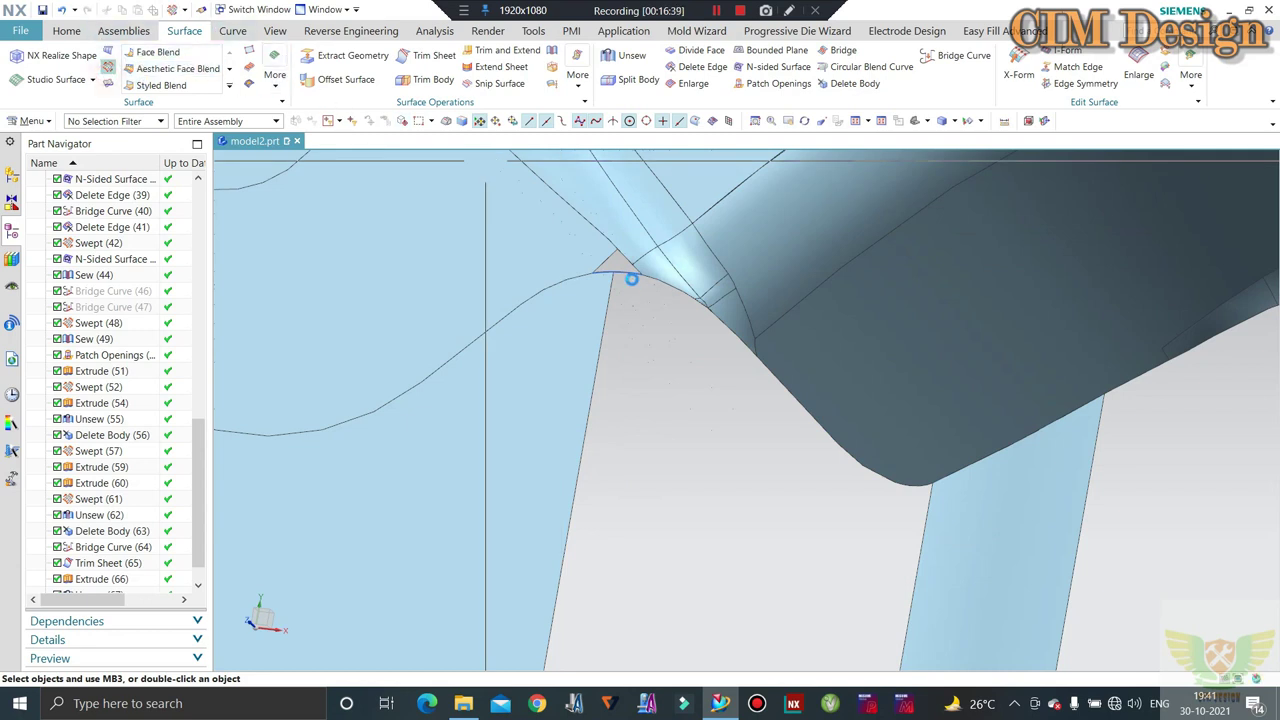
Attempt to pick the rounded corner edge as the sweep section, then clear the failed selection
scroll(625, 280, up, 2)
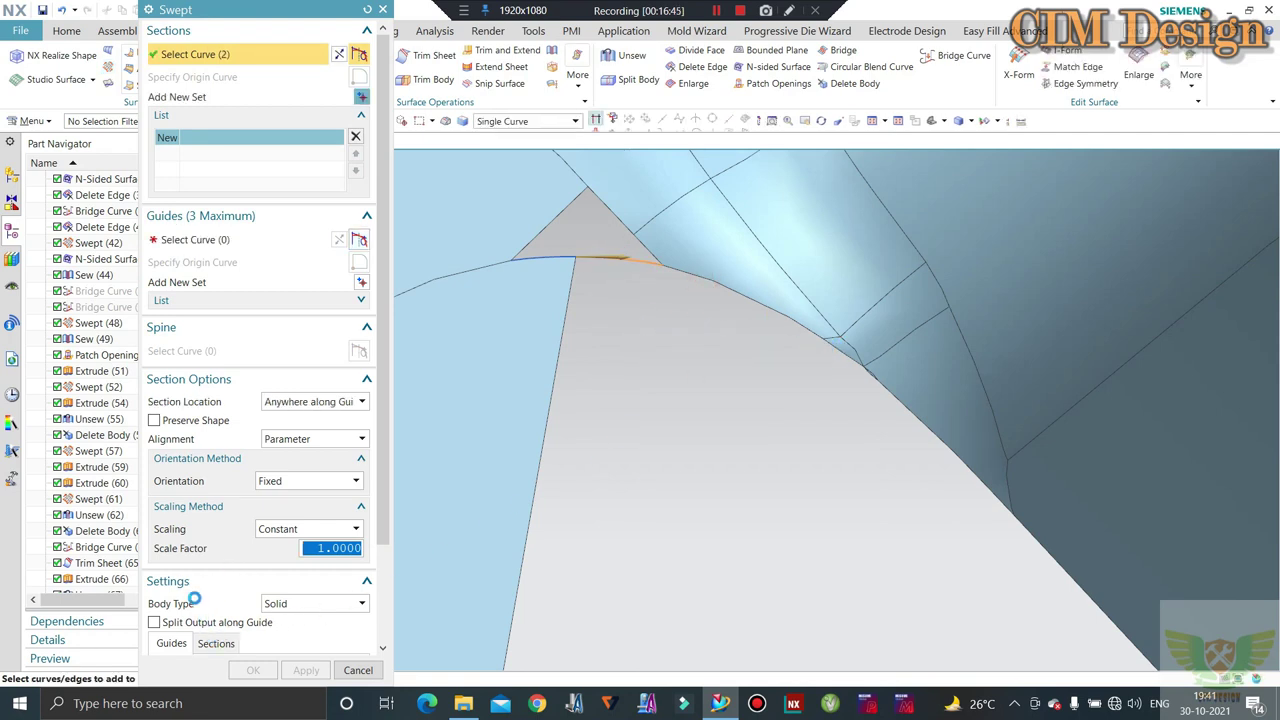
scroll(330, 390, down, 3)
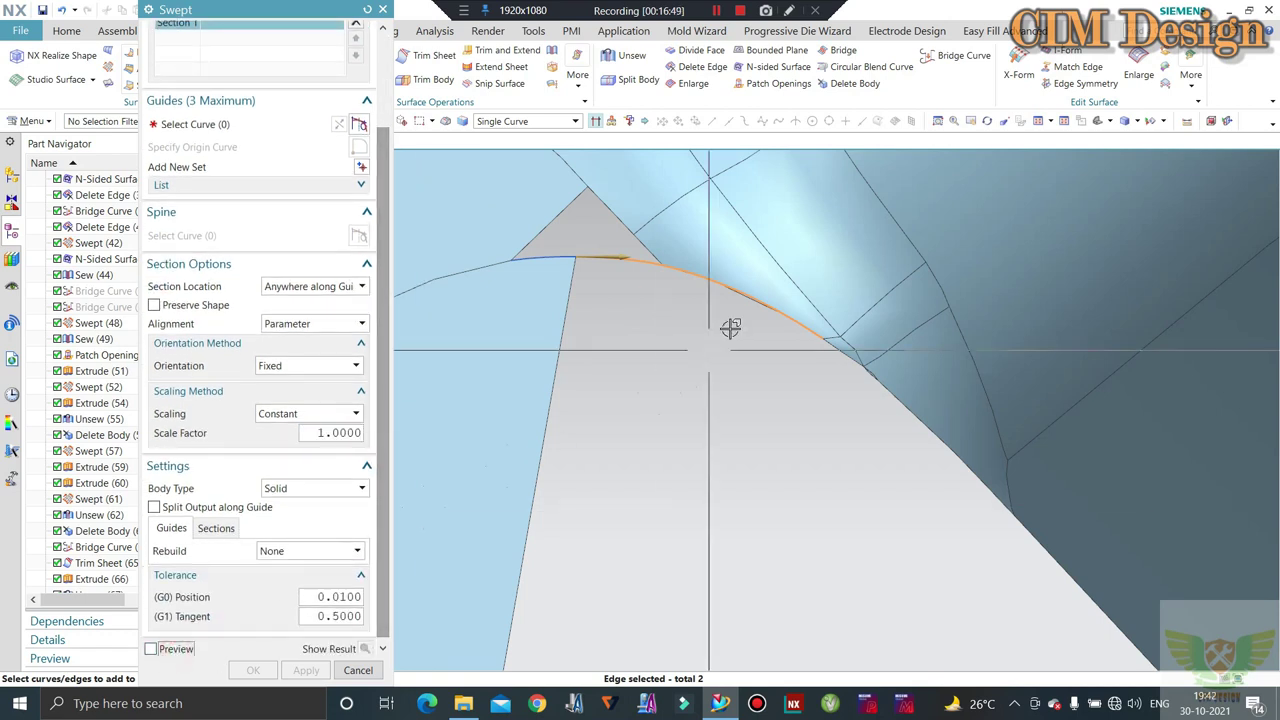
scroll(850, 355, up, 1)
scroll(904, 395, up, 1)
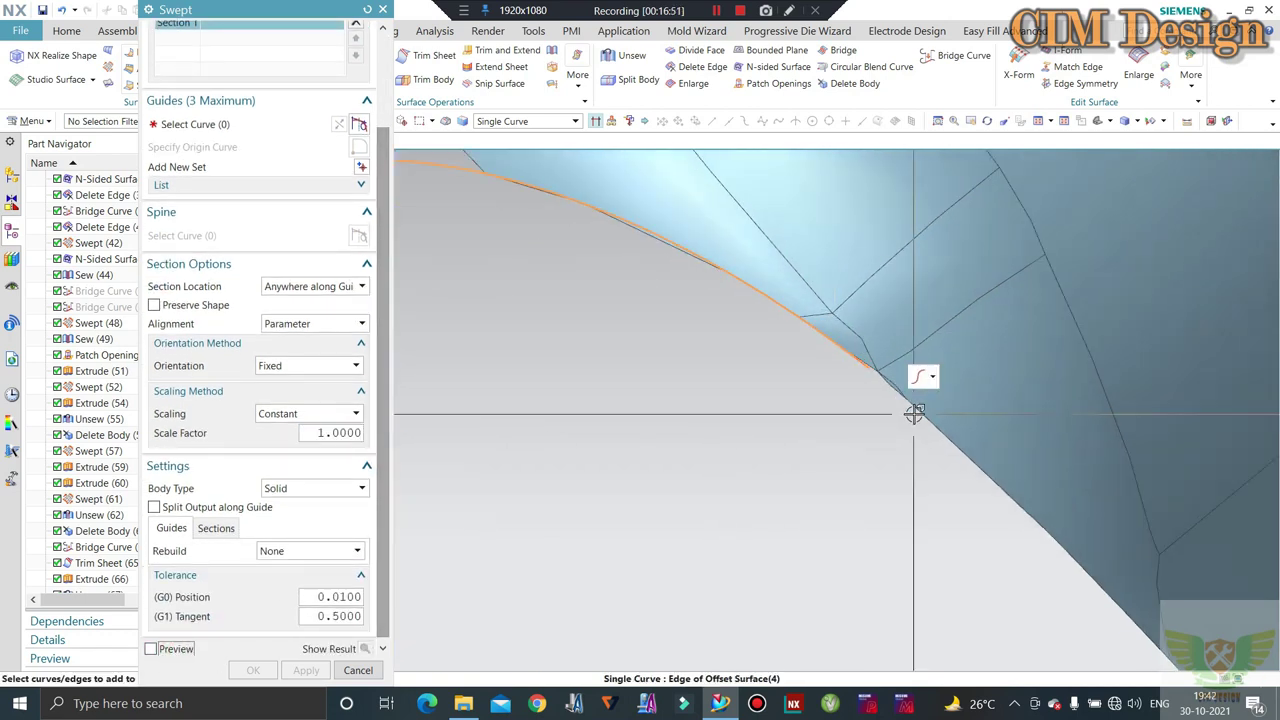
click(877, 371)
scroll(886, 370, up, 1)
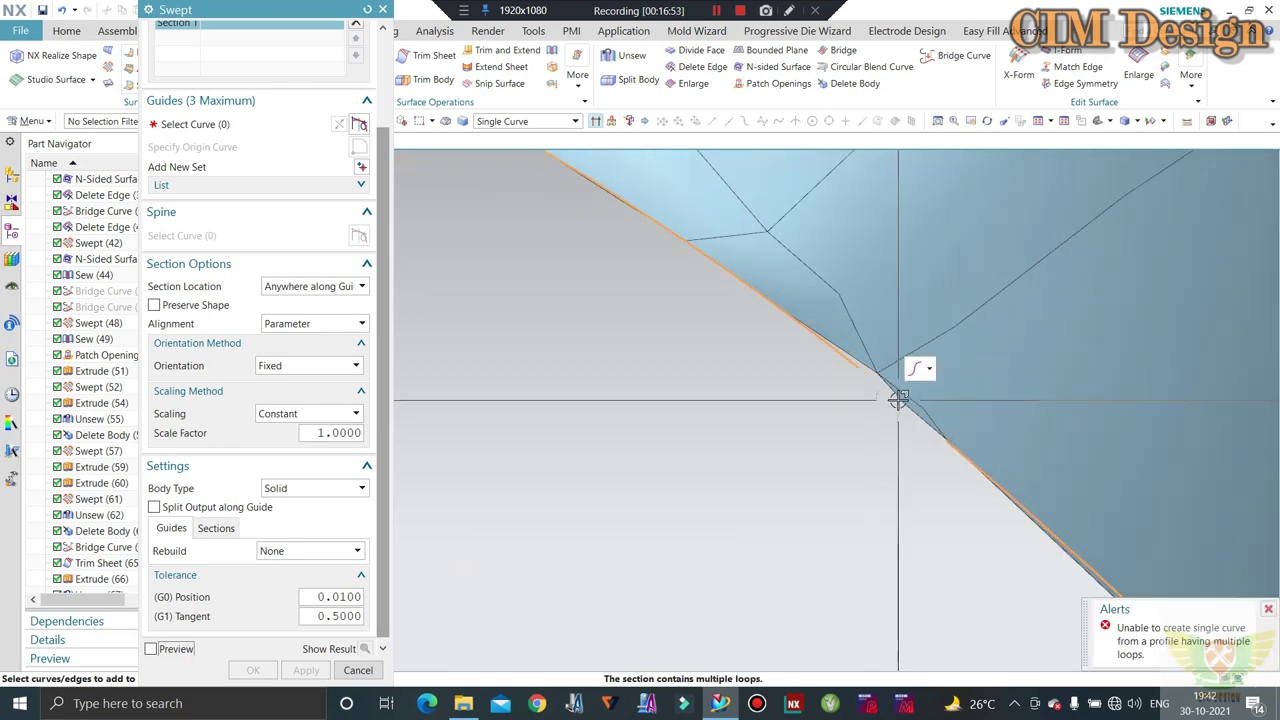
click(913, 357)
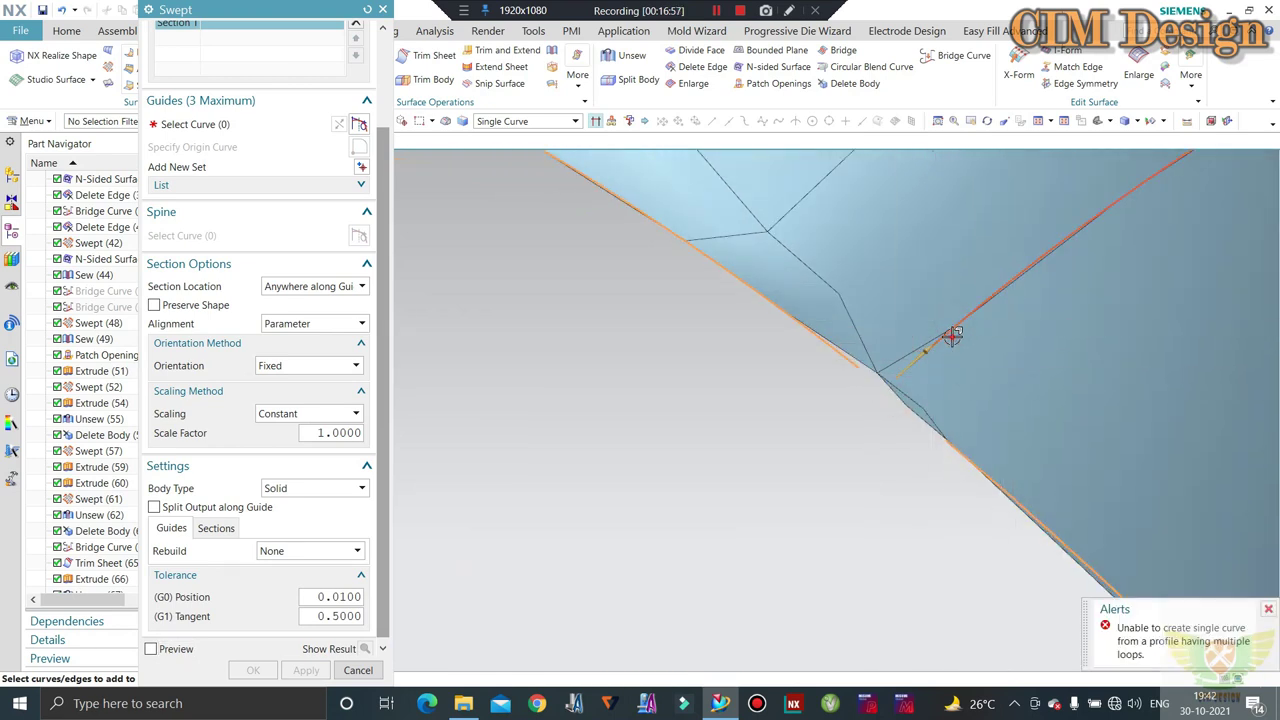
click(952, 336)
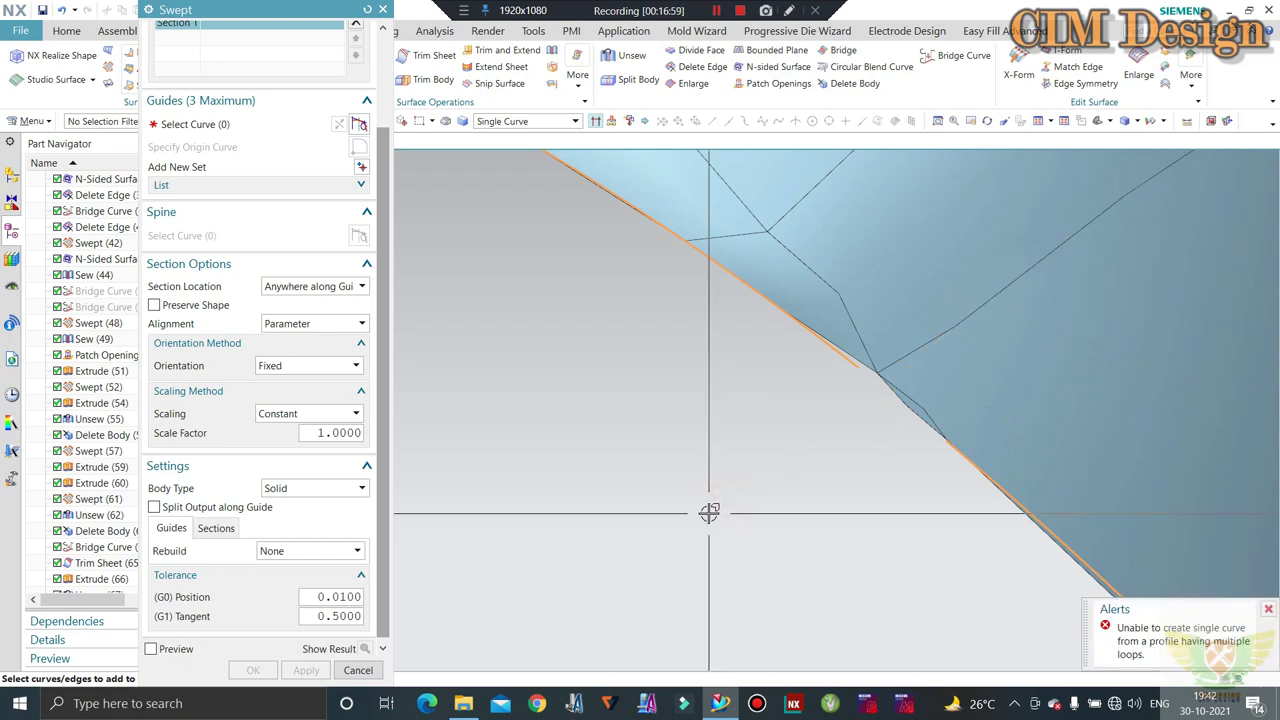
middle_click(1024, 342)
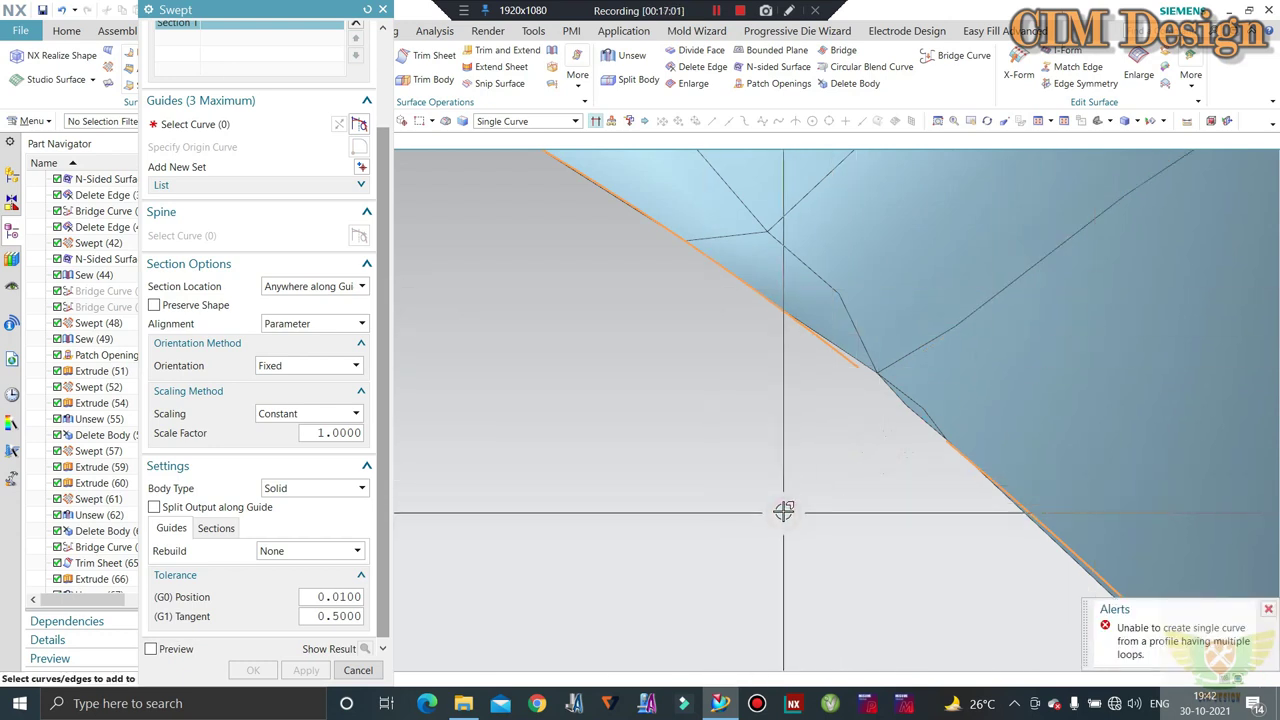
Chain the edges along the curved corner, including the lower rounded corner, as a 10-curve section
click(855, 456)
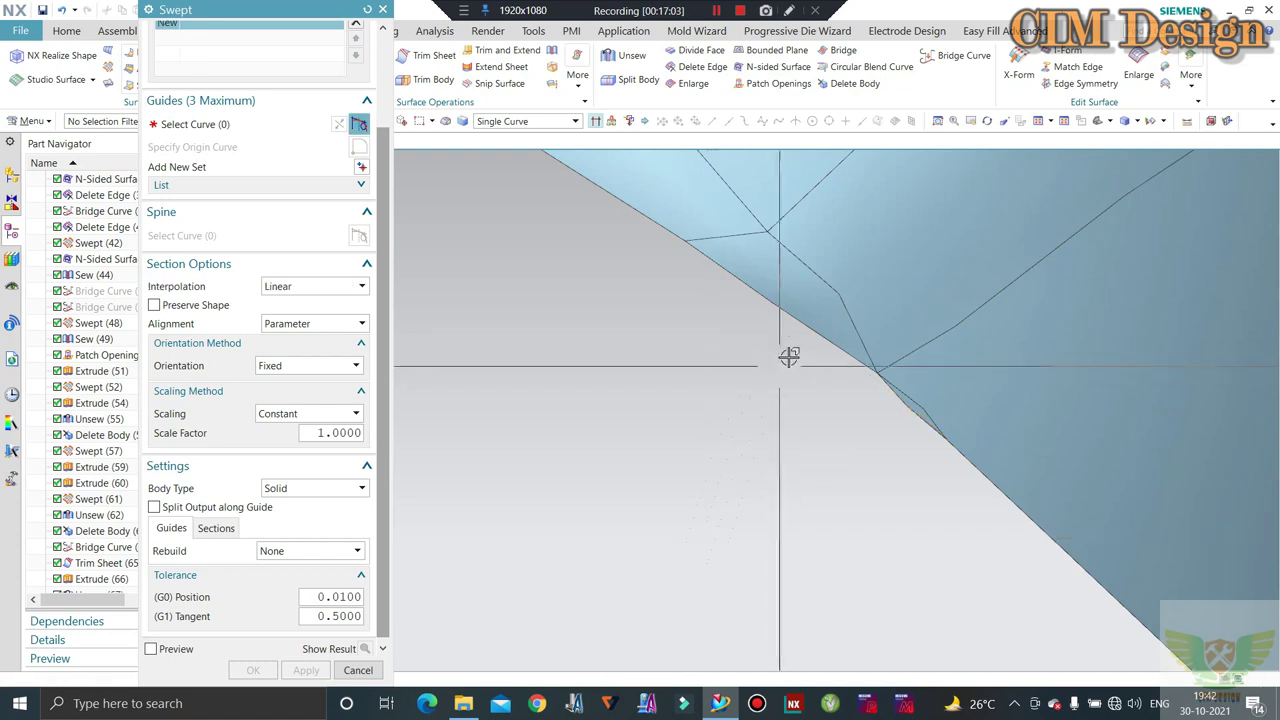
click(910, 418)
scroll(900, 430, down, 2)
scroll(830, 390, down, 2)
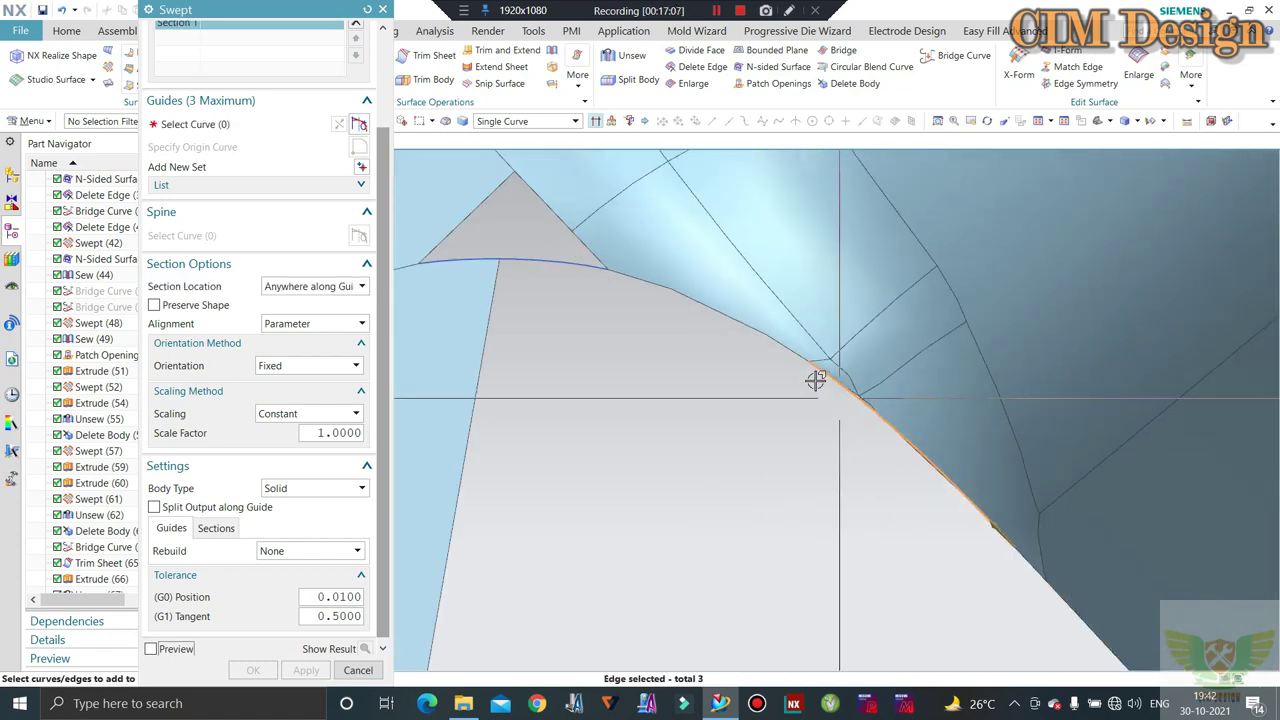
scroll(790, 360, down, 1)
click(611, 293)
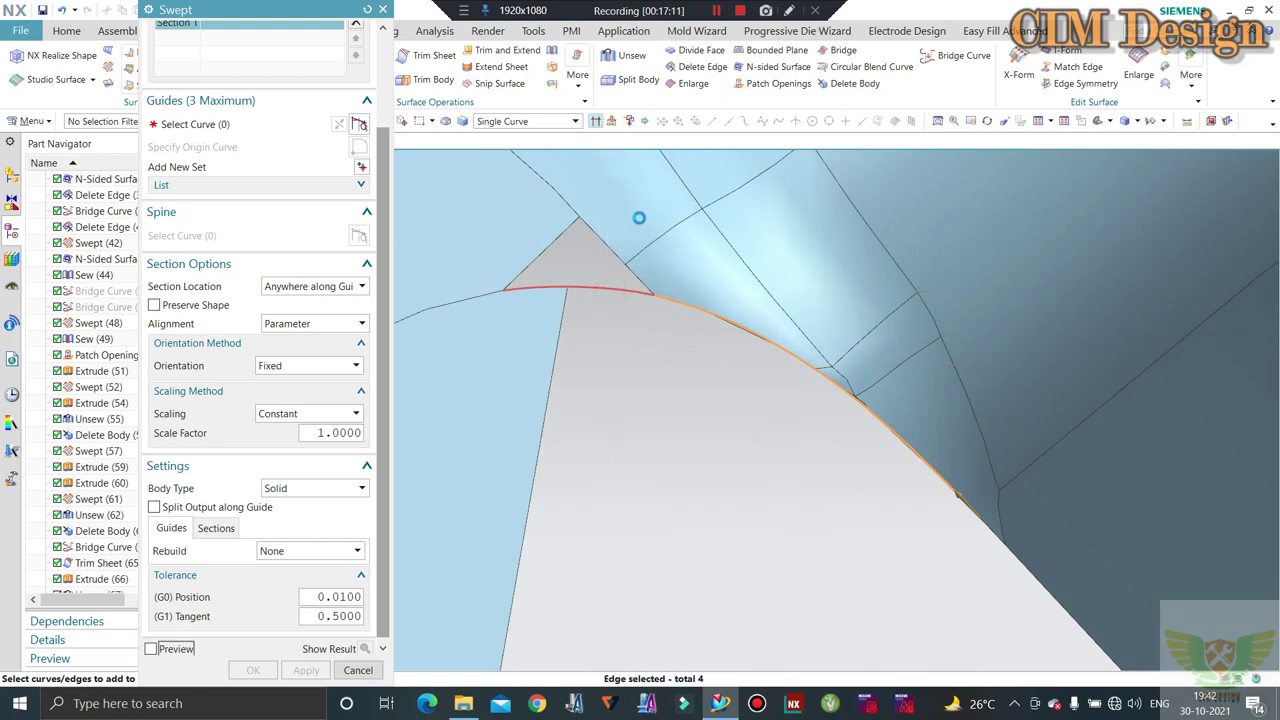
scroll(580, 270, down, 2)
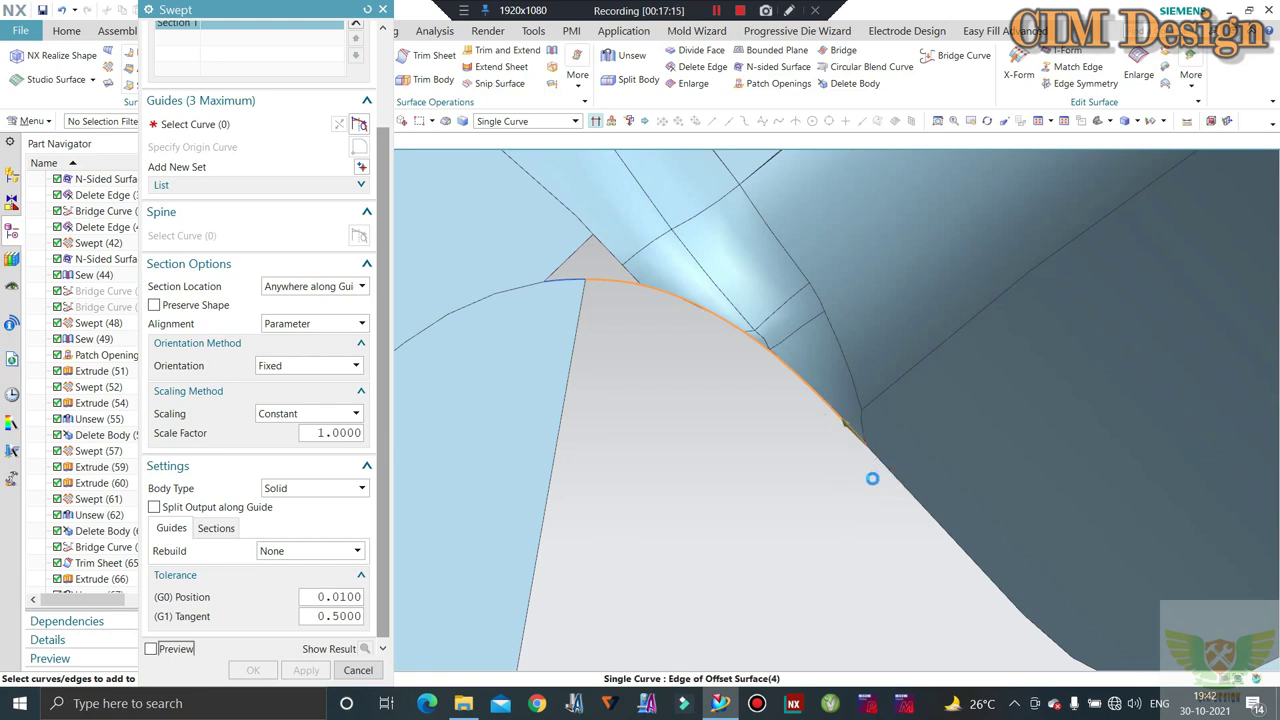
middle_drag(719, 341, 783, 407)
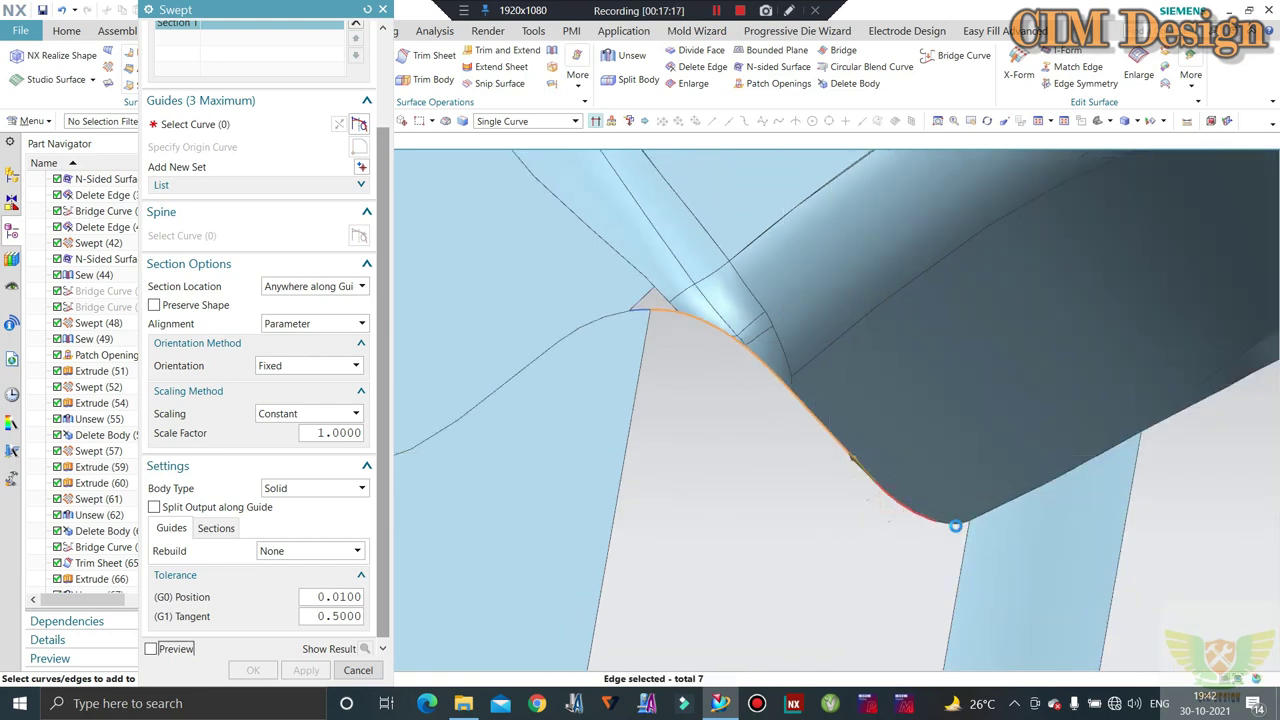
click(931, 532)
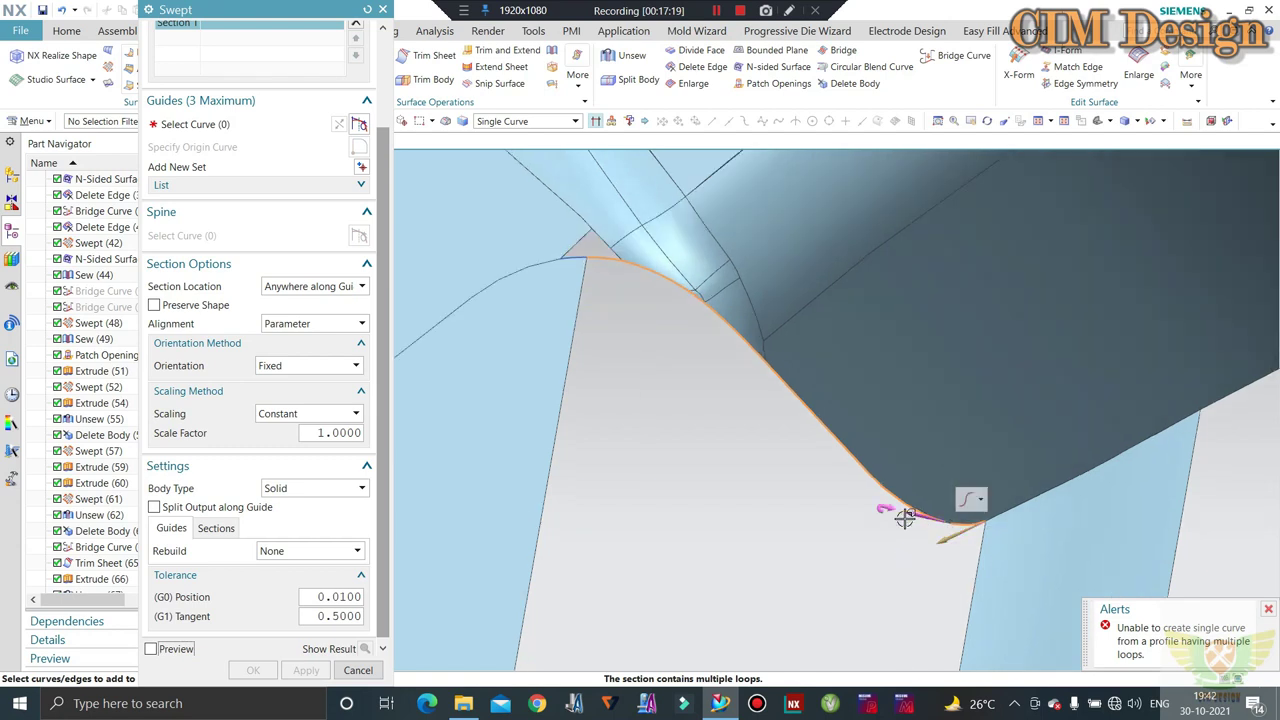
scroll(960, 535, up, 4)
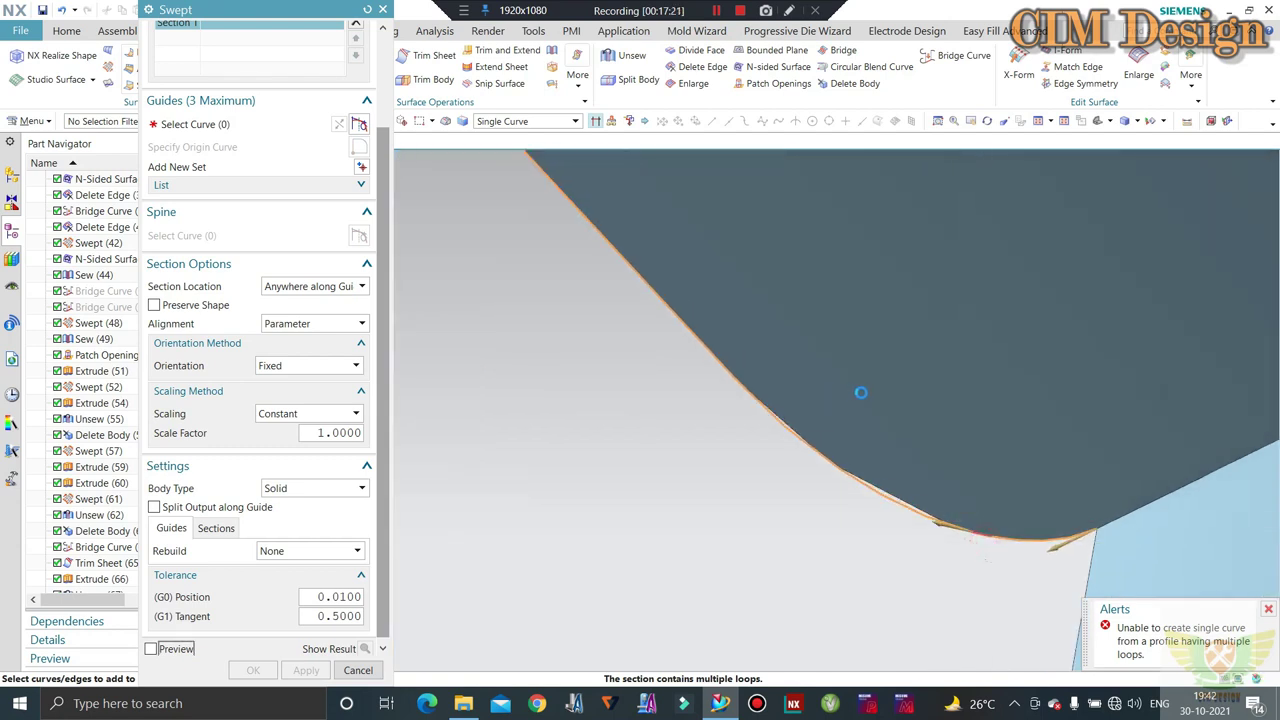
scroll(897, 500, down, 1)
scroll(897, 500, down, 2)
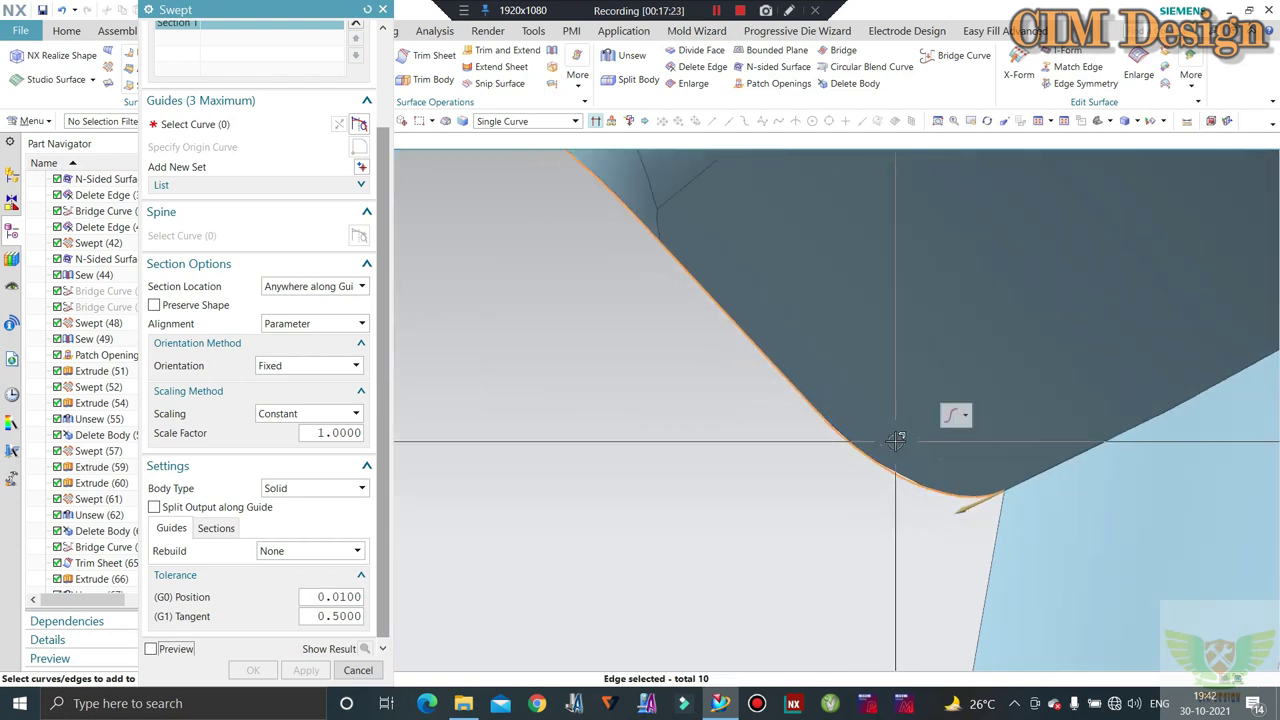
scroll(700, 400, down, 2)
Use the left straight edge and right flange edge as guides, create the sweep, and inspect it
click(240, 125)
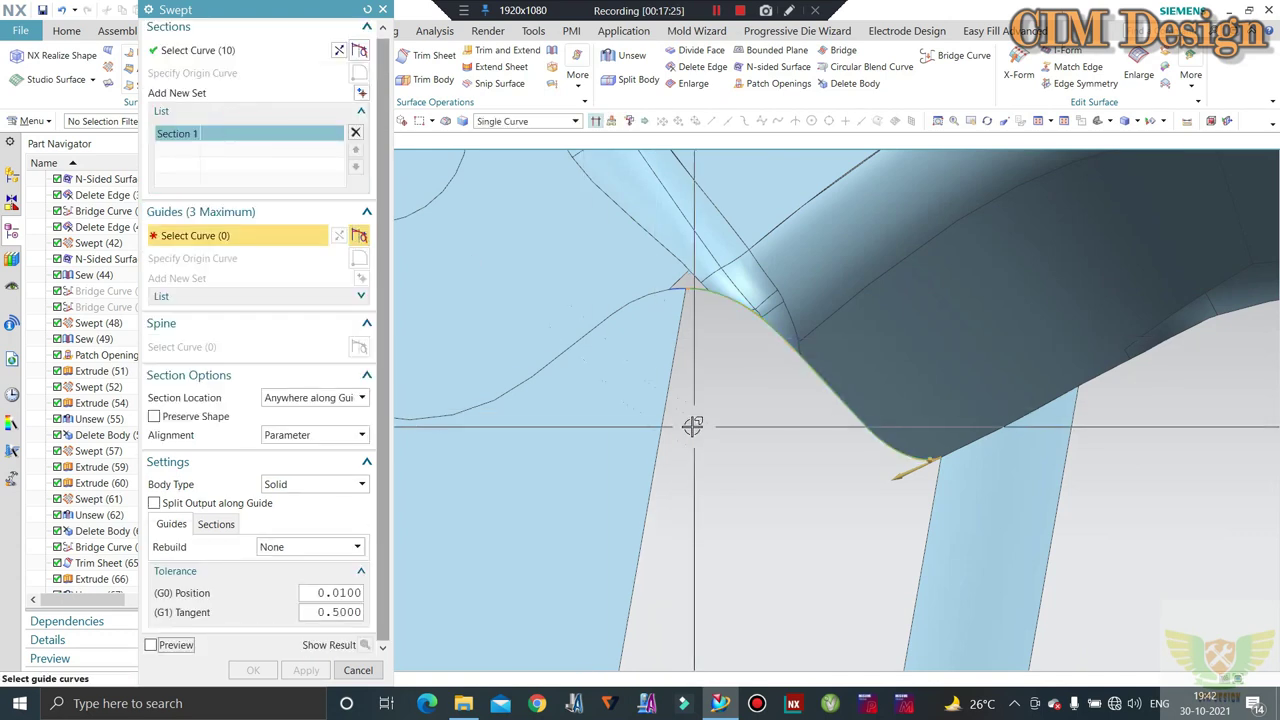
click(665, 406)
click(361, 278)
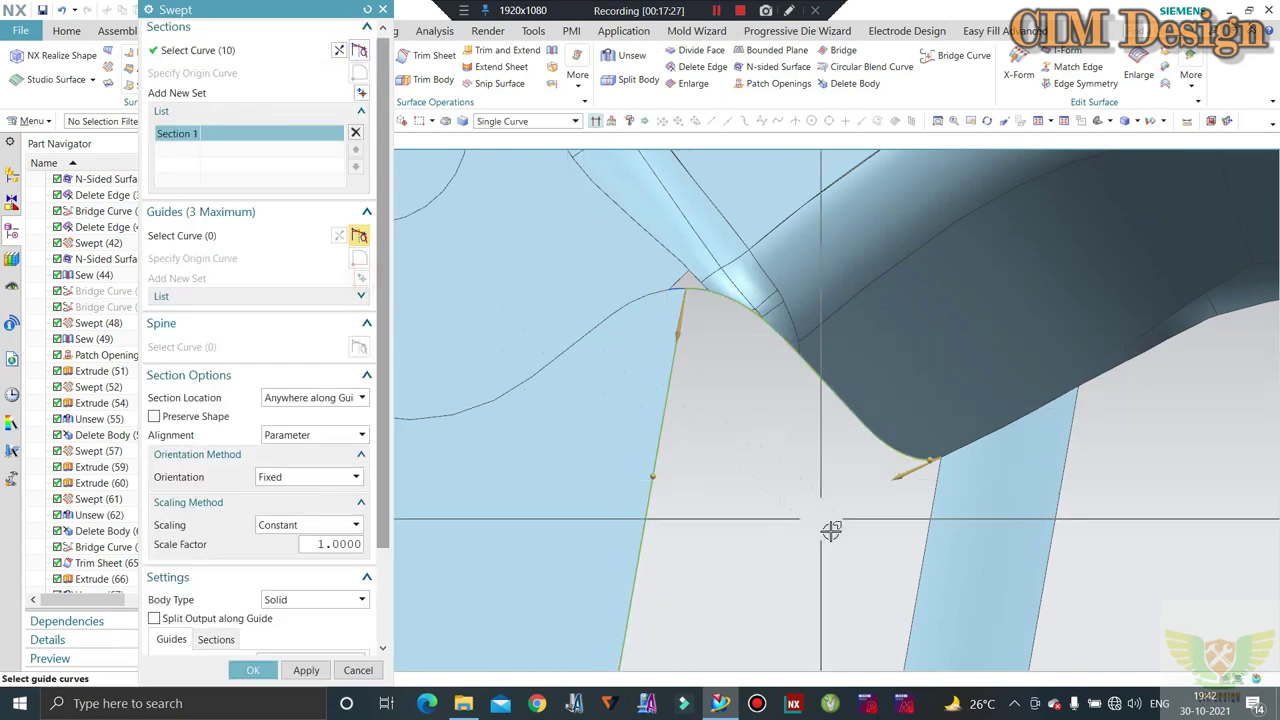
click(928, 540)
click(254, 668)
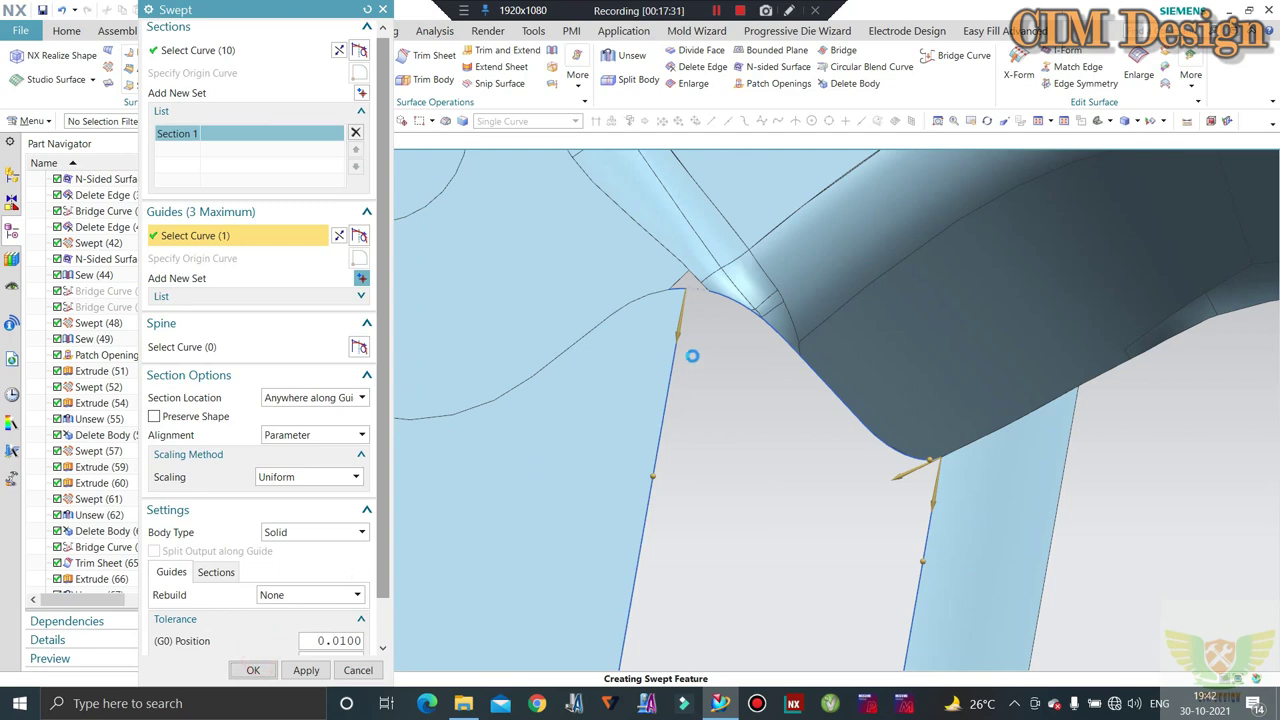
click(685, 359)
middle_drag(674, 366, 839, 467)
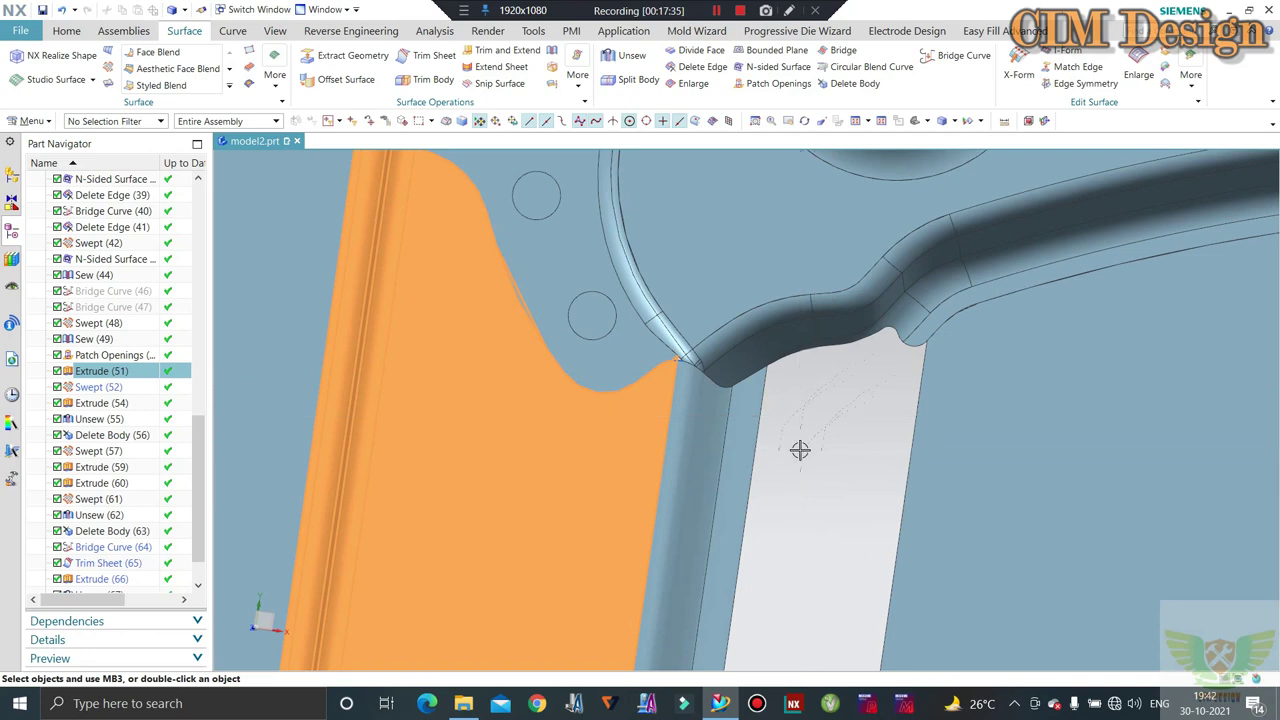
Check the curvature of the new swept face with a geometric properties readout
key(Escape)
middle_drag(800, 449, 698, 435)
key(ctrl+shift+g)
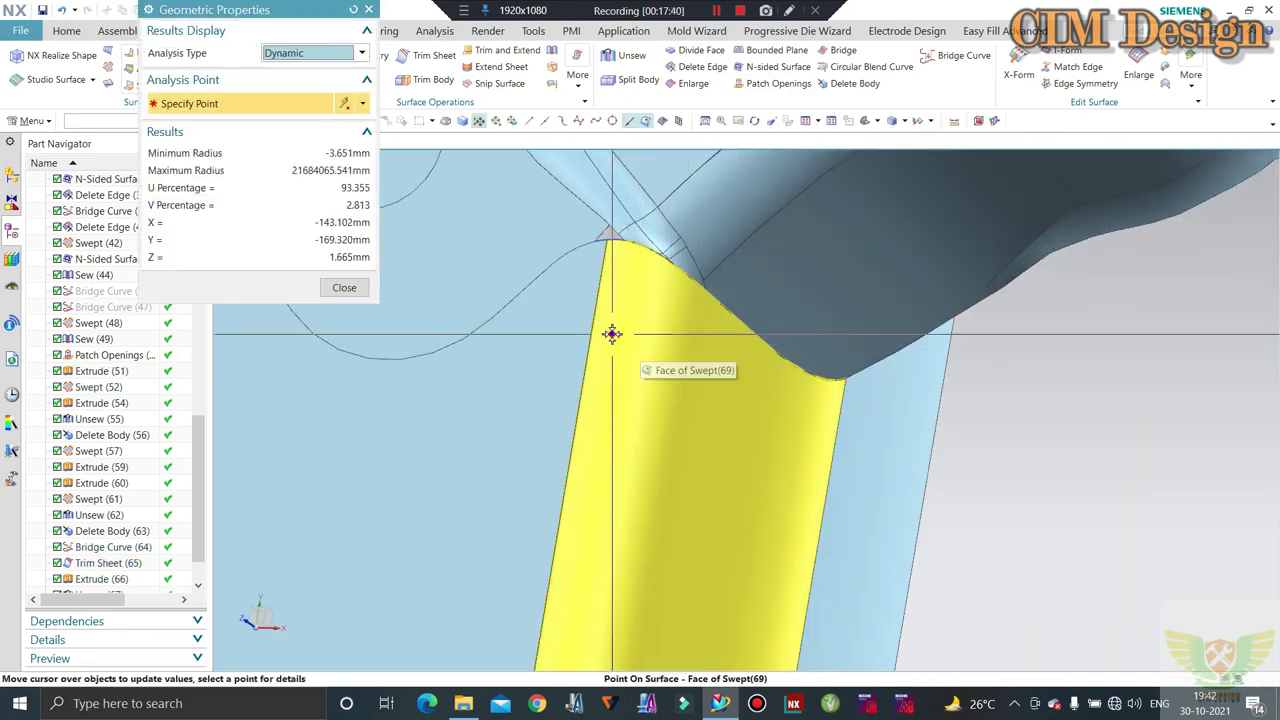
key(Escape)
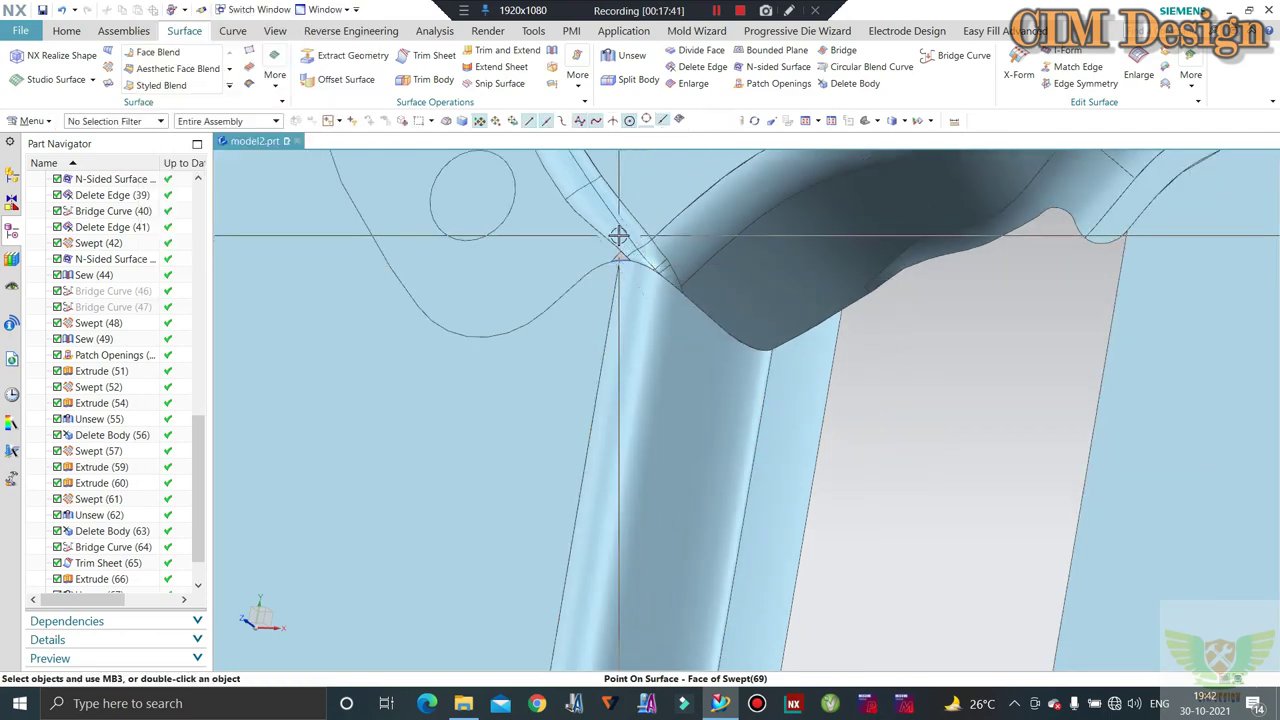
scroll(617, 234, up, 5)
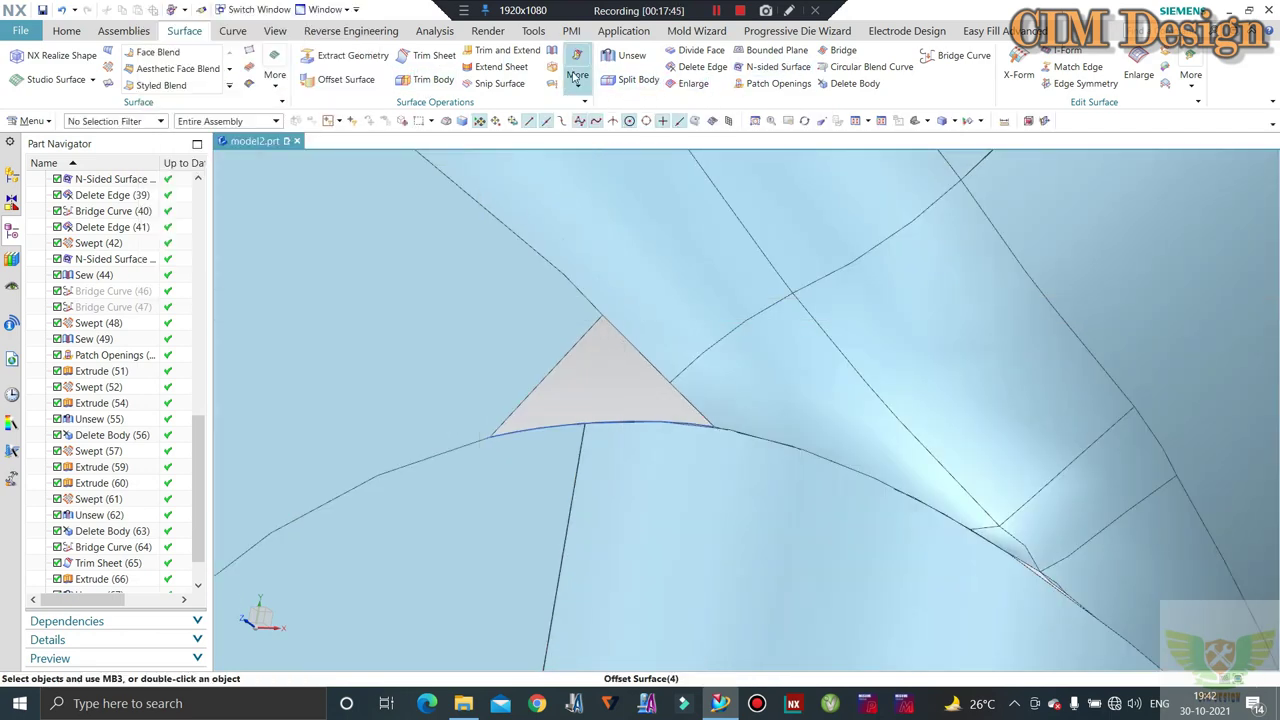
Sew the upper target sheet and lower sheets into one body at 0.0100 tolerance
click(600, 290)
click(623, 457)
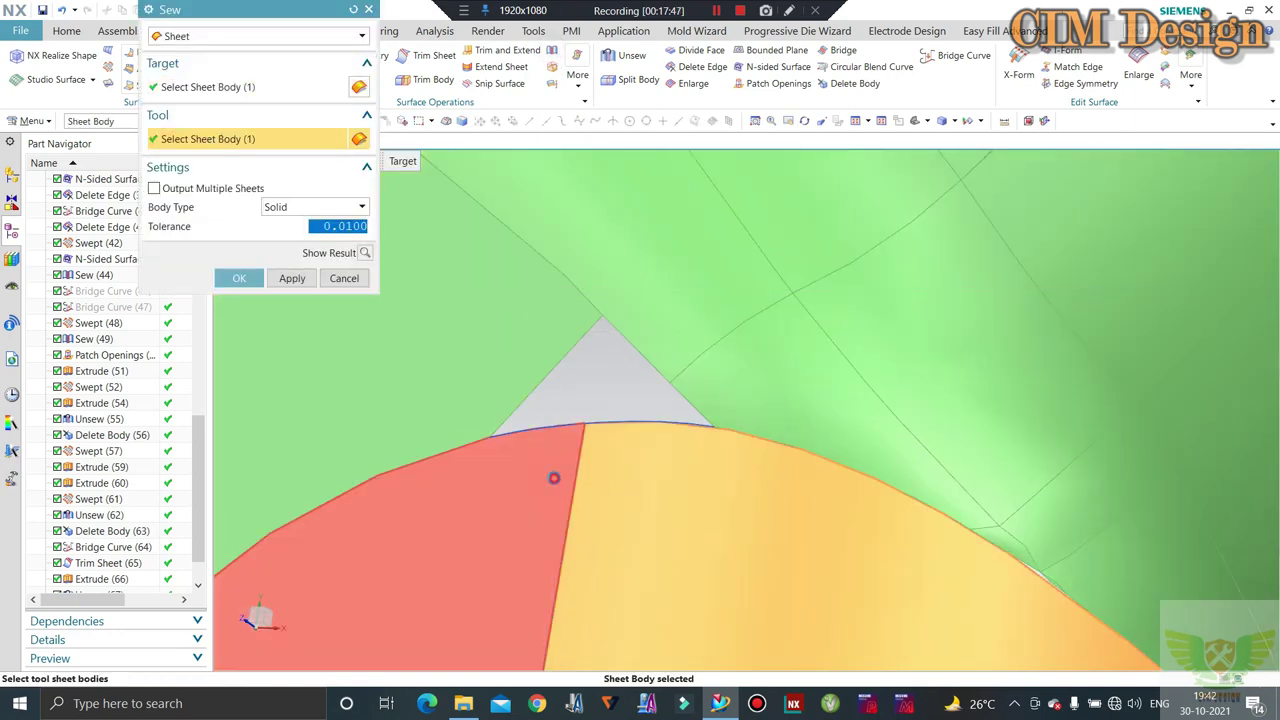
click(257, 600)
click(256, 284)
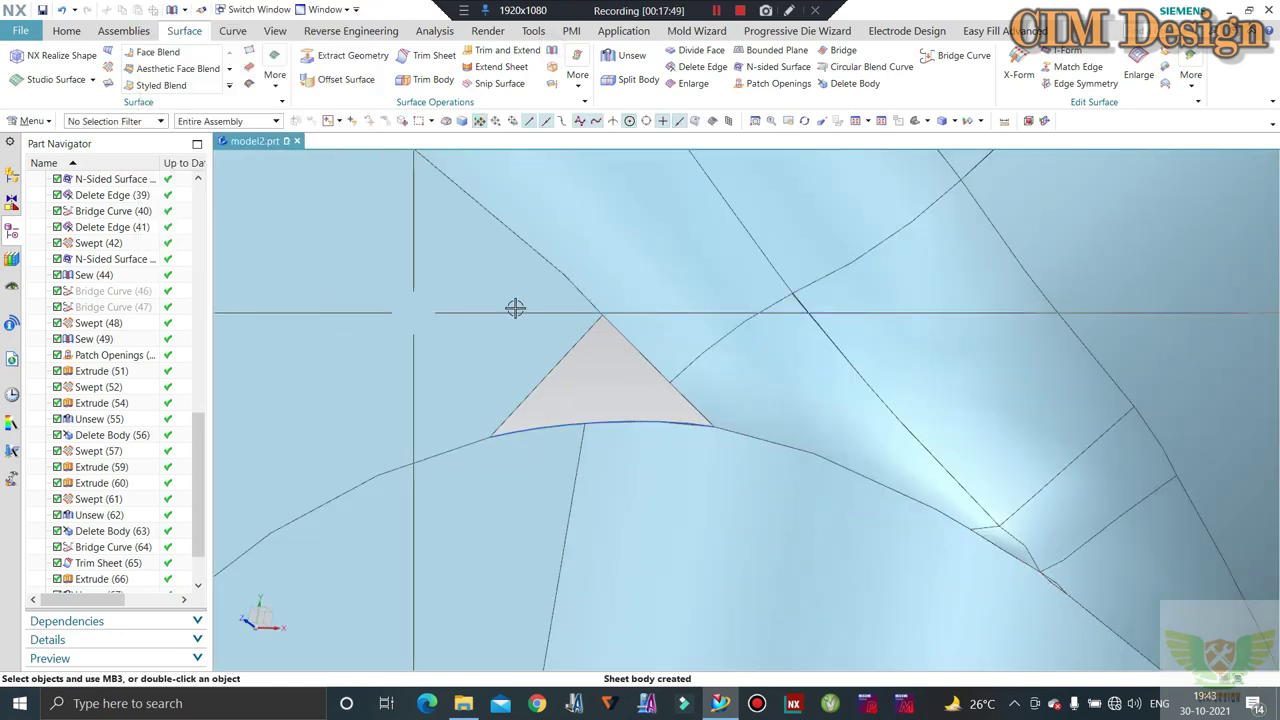
click(778, 83)
click(655, 280)
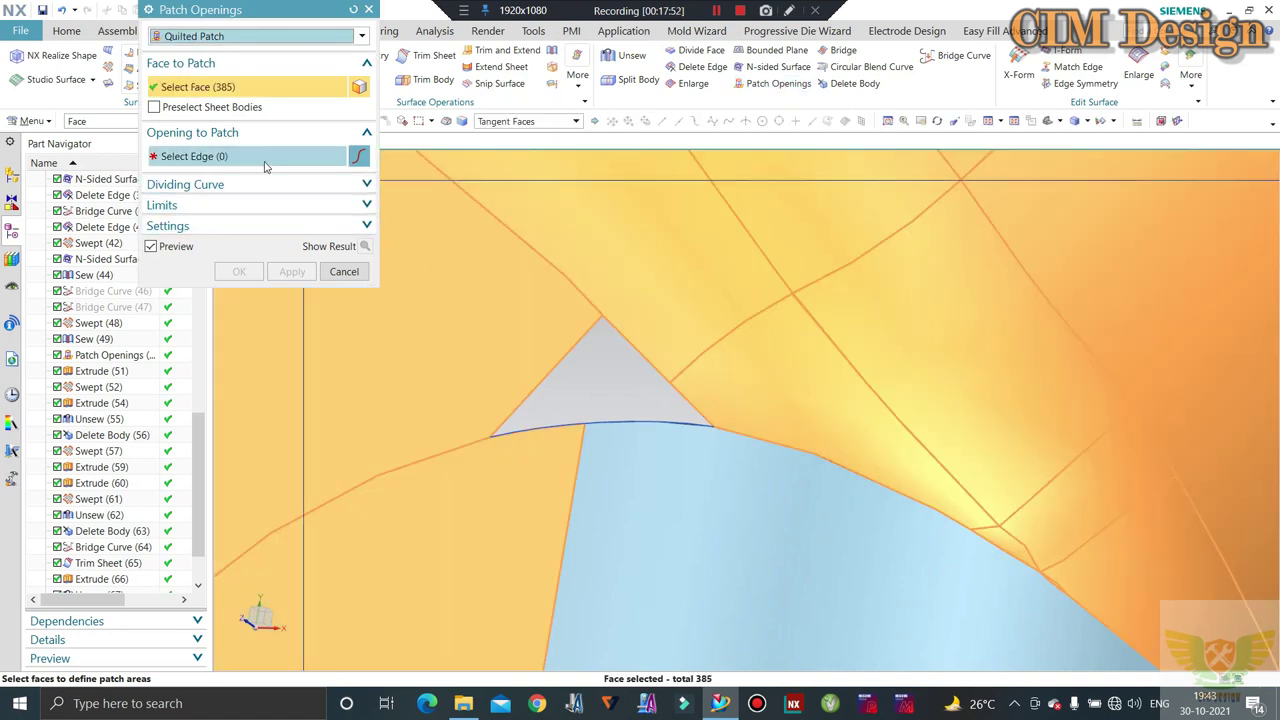
click(265, 160)
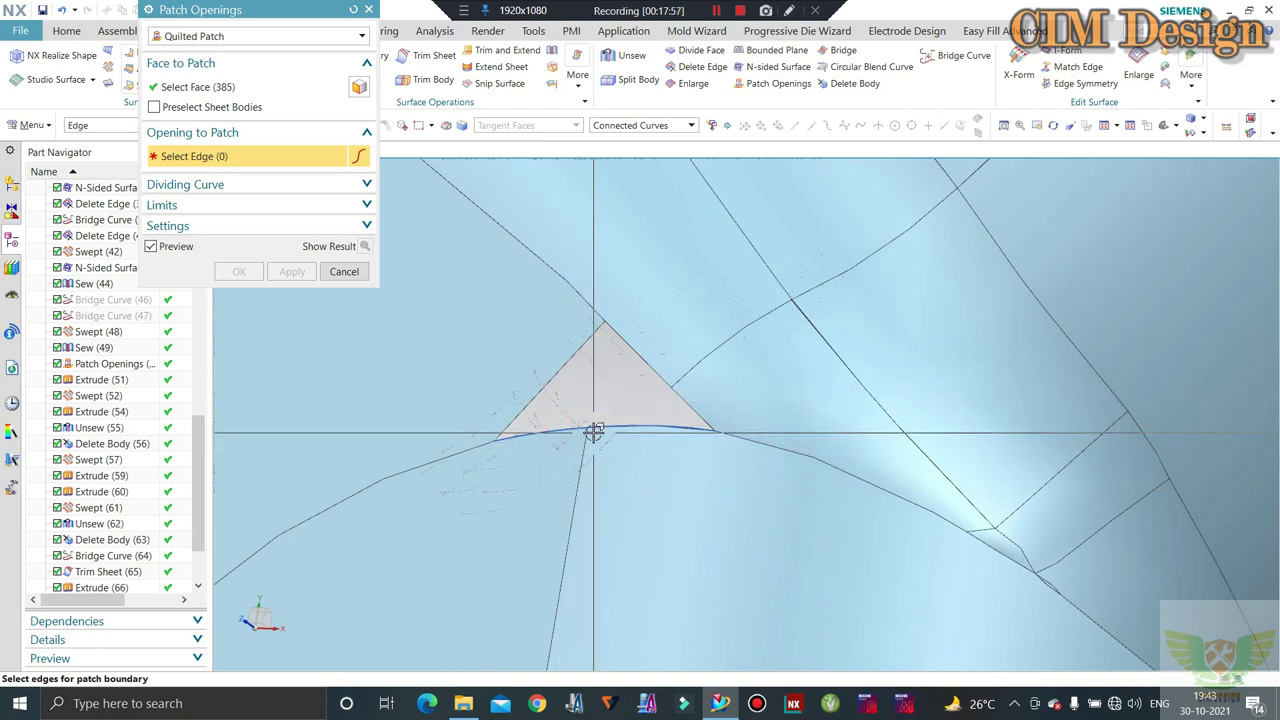
click(220, 40)
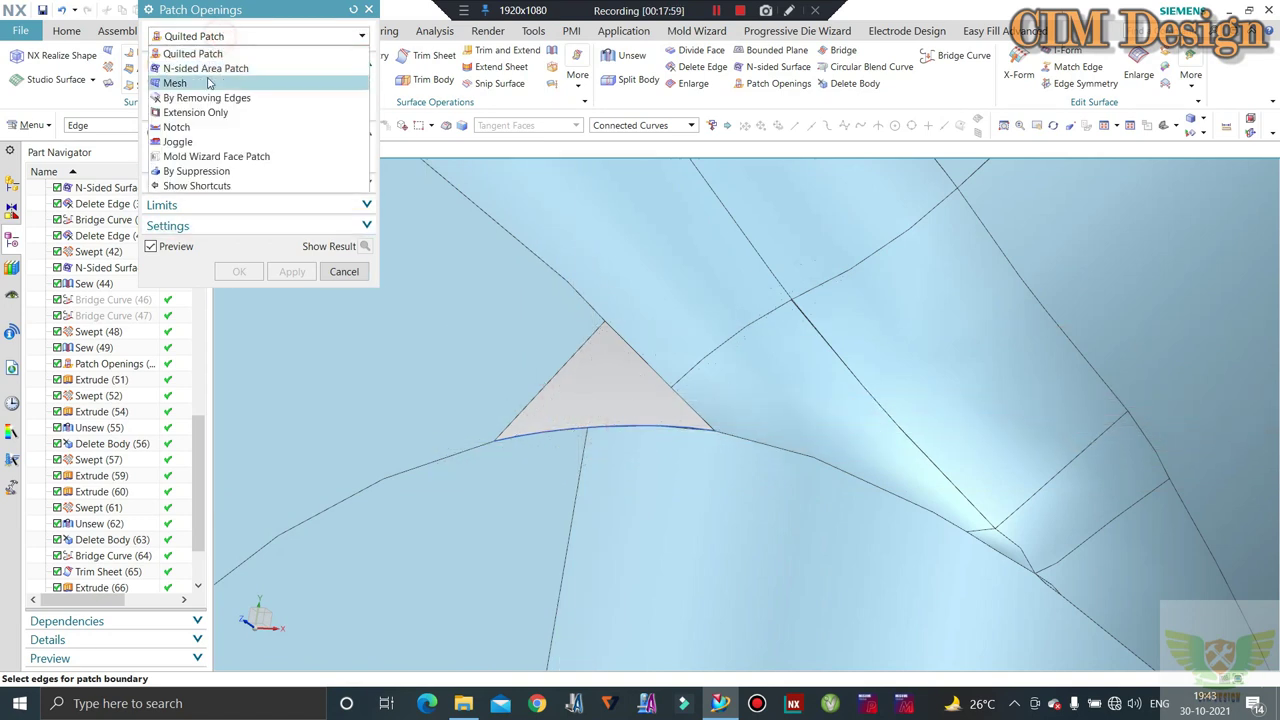
click(205, 63)
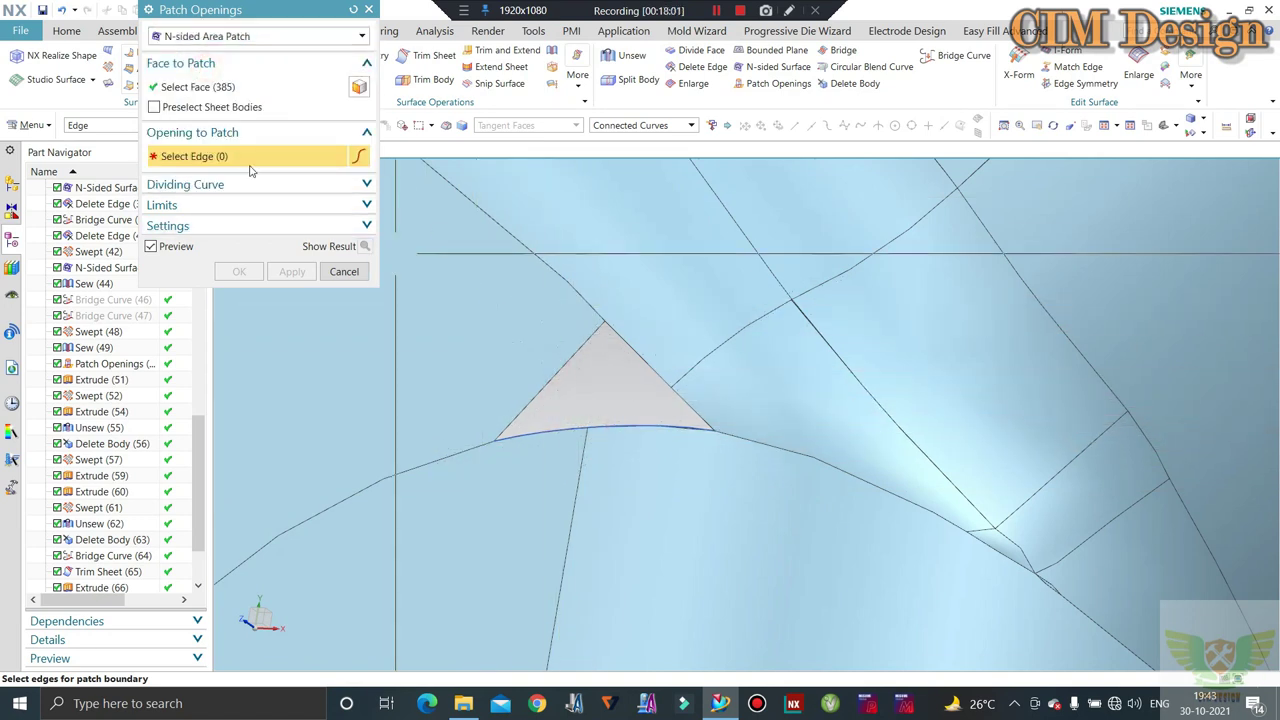
click(356, 270)
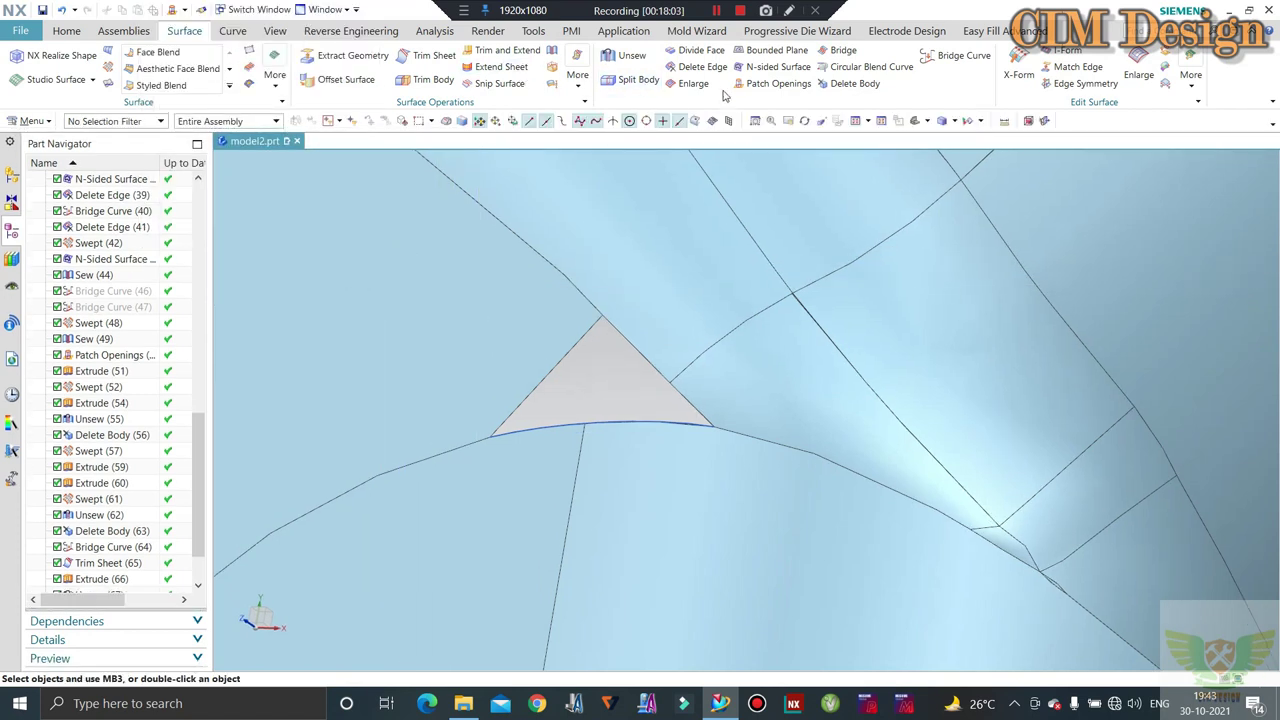
click(762, 67)
click(617, 355)
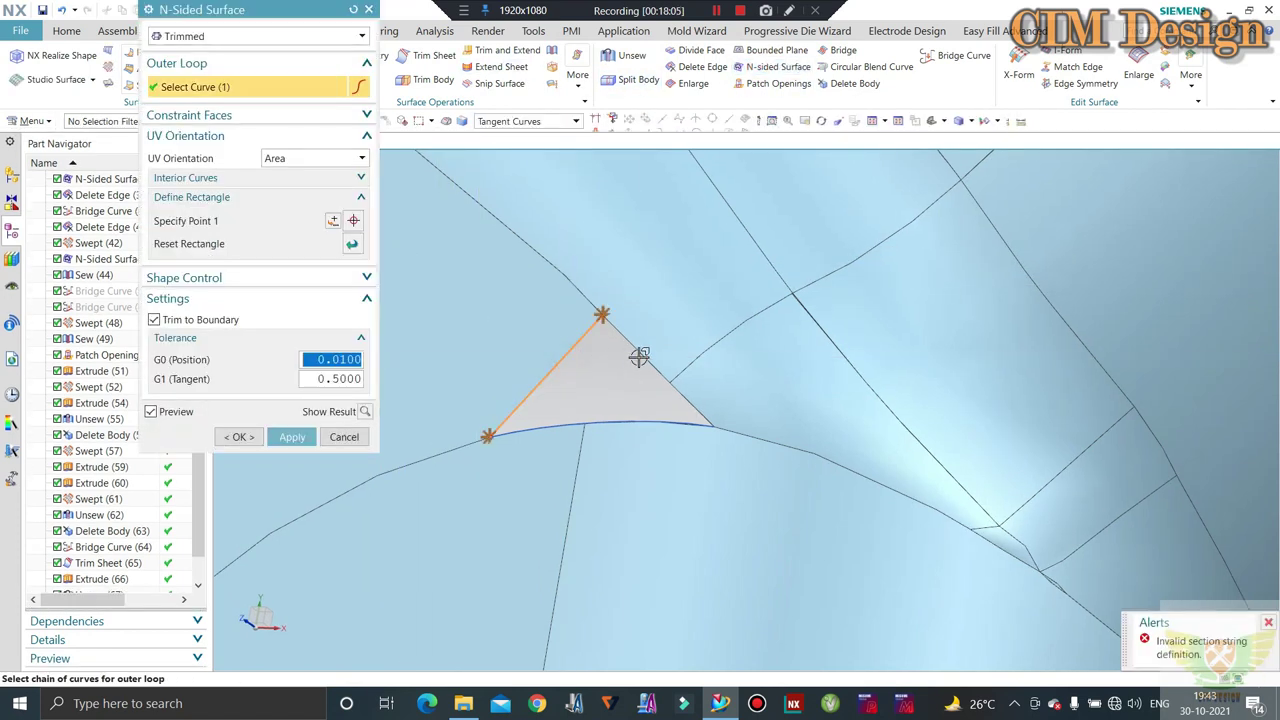
click(684, 392)
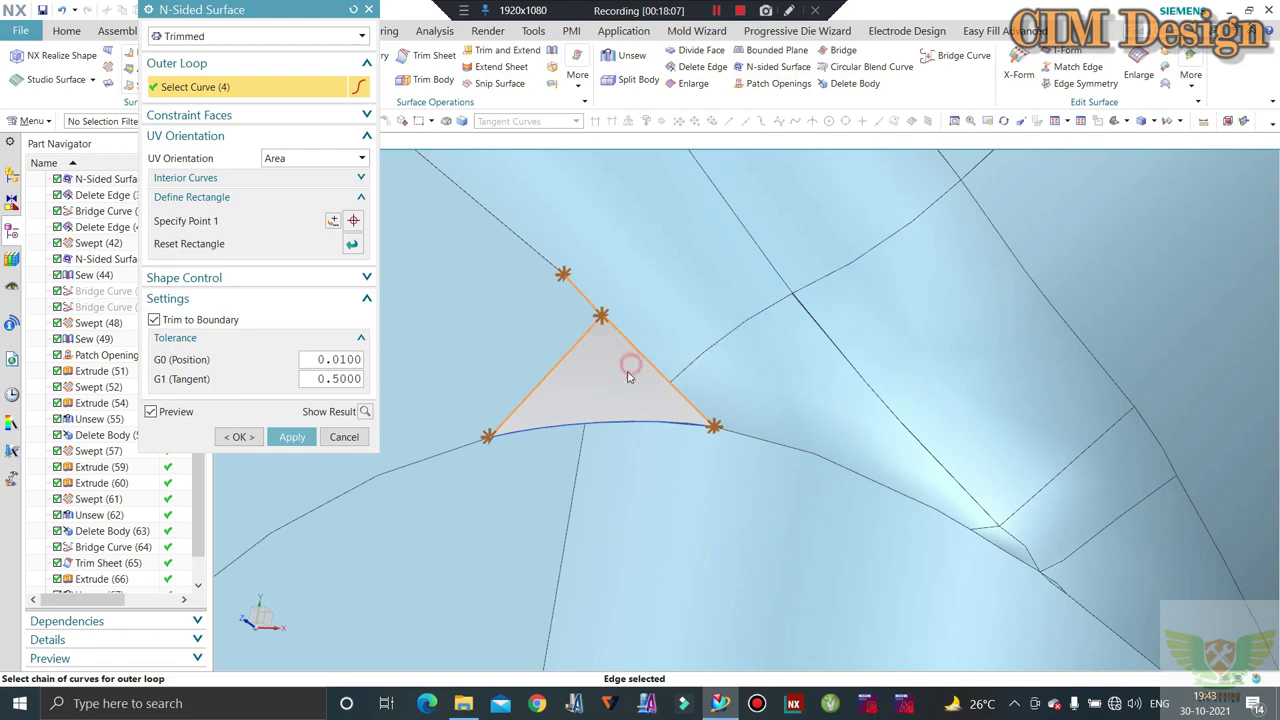
scroll(602, 292, up, 3)
scroll(595, 330, up, 3)
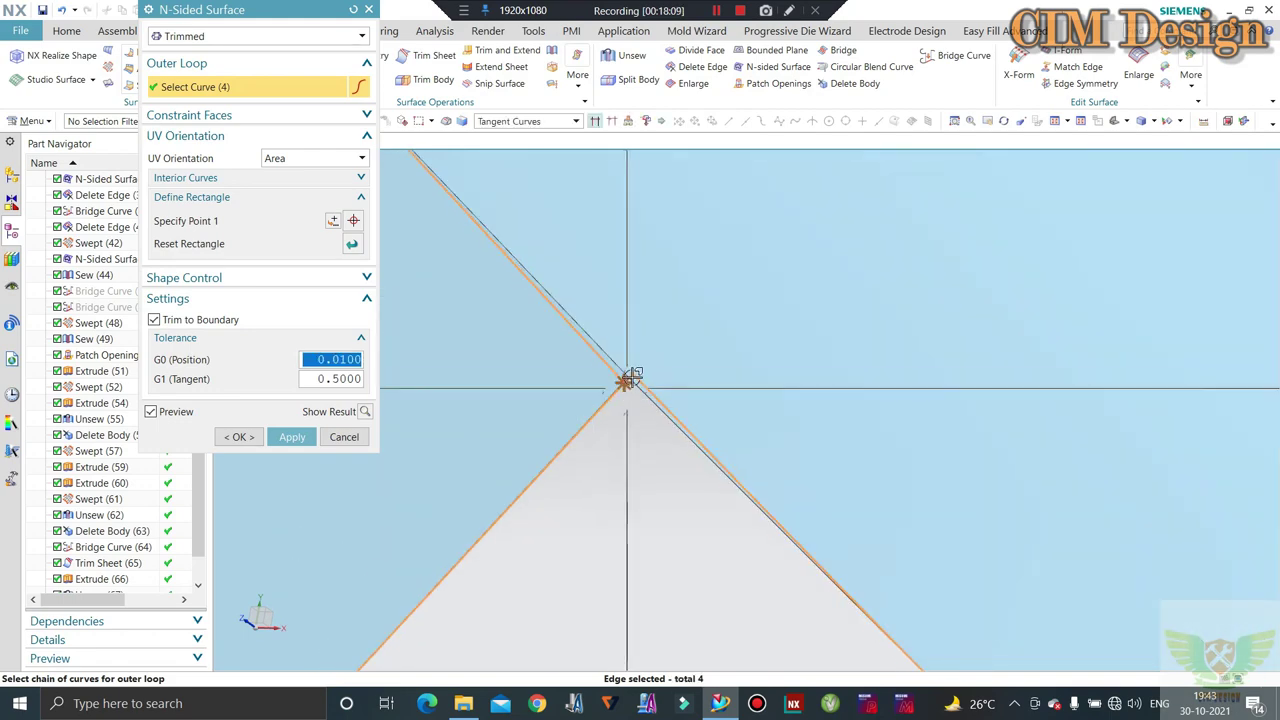
scroll(623, 372, down, 3)
scroll(609, 380, down, 2)
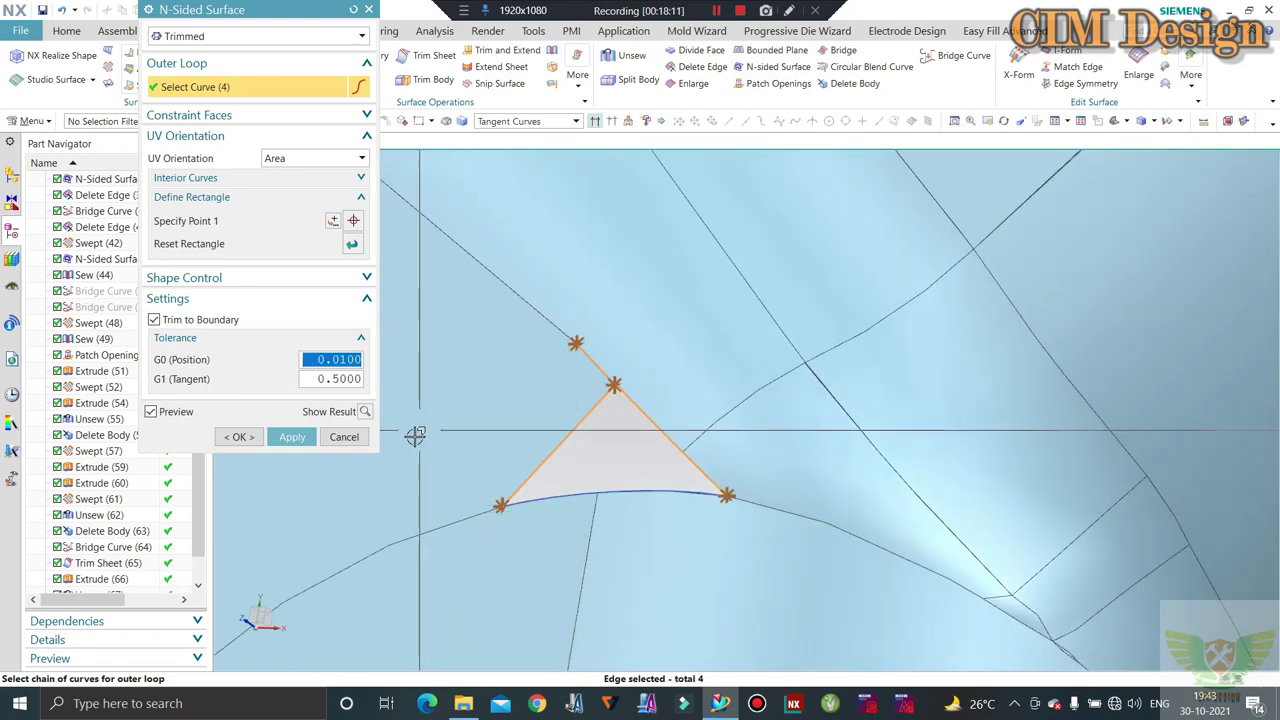
click(344, 437)
click(617, 397)
scroll(645, 357, up, 1)
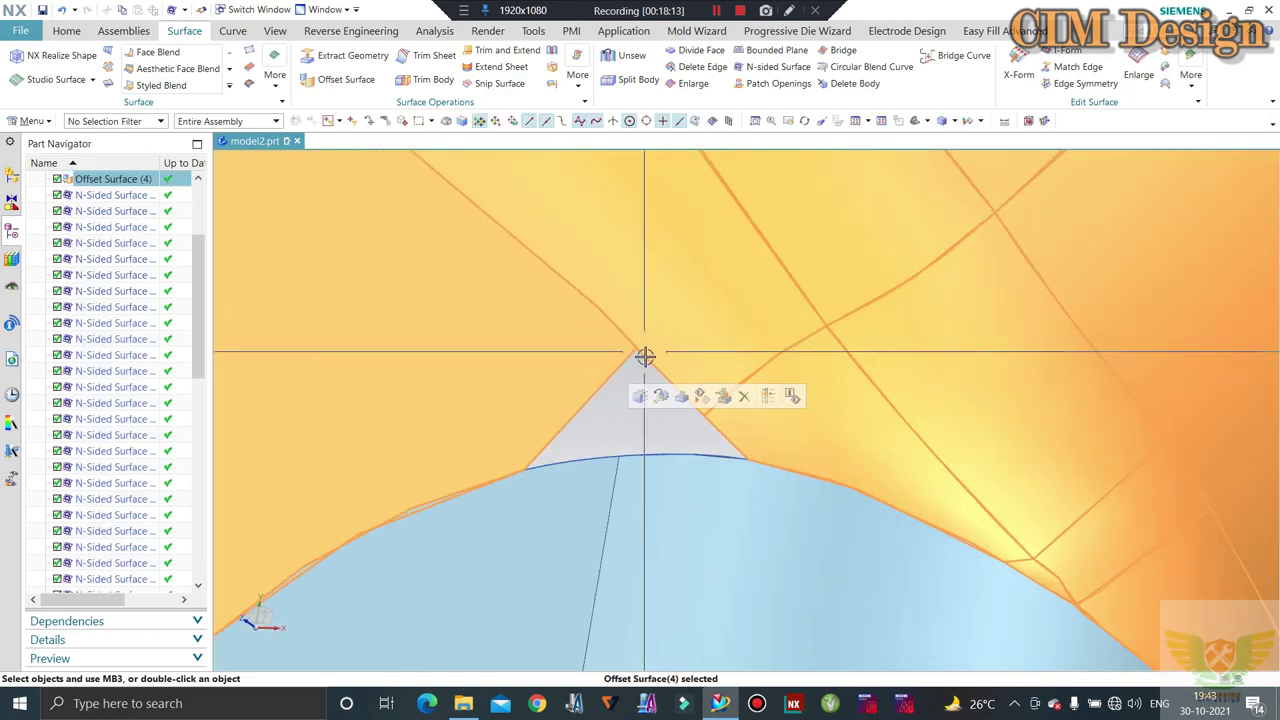
key(ctrl+shift+s)
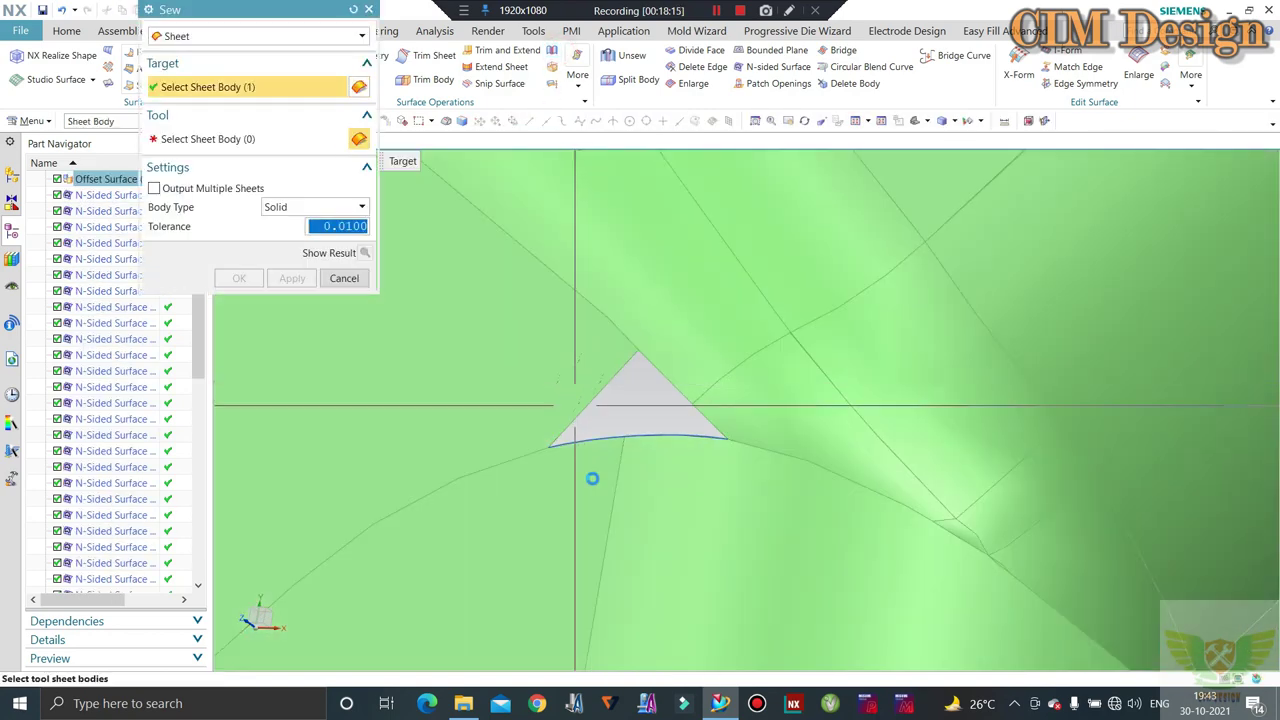
scroll(668, 386, down, 5)
key(Escape)
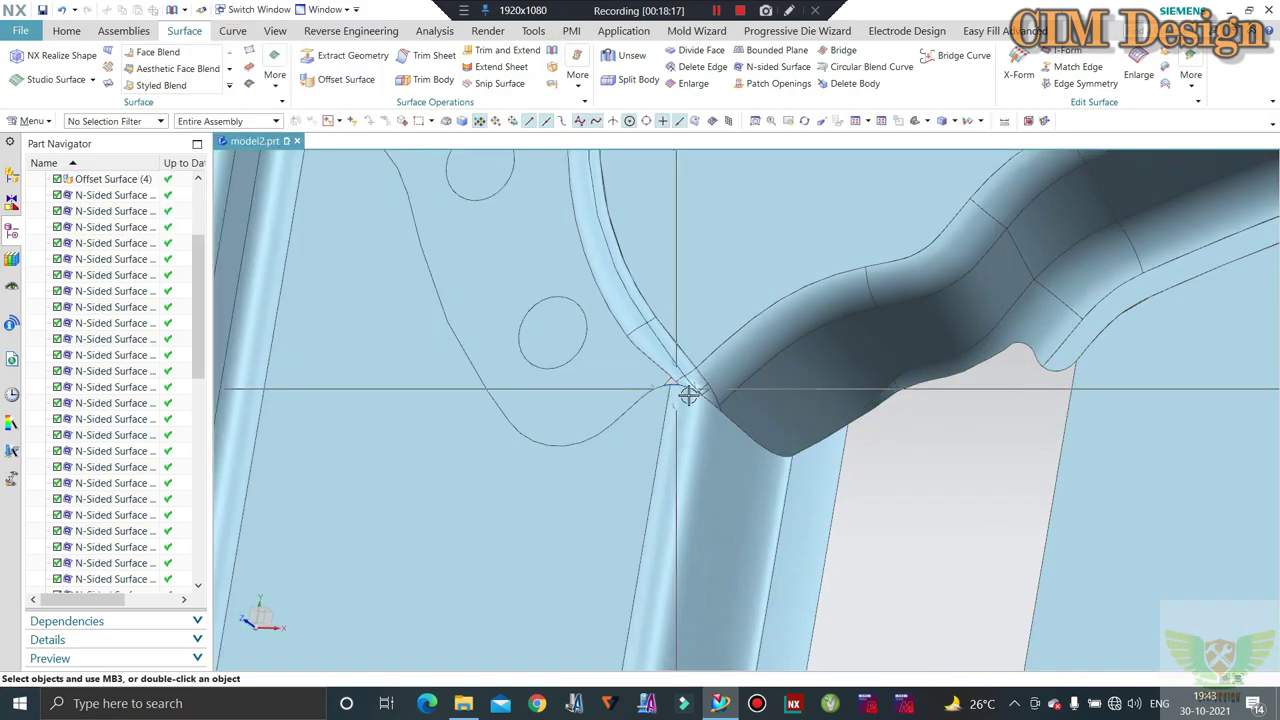
Orbit to the flange corner, snap square-on with F8, and zoom into the triangular gap
mouse_move(688, 395)
middle_down()
mouse_move(794, 471)
mouse_move(749, 441)
middle_up()
key(F8)
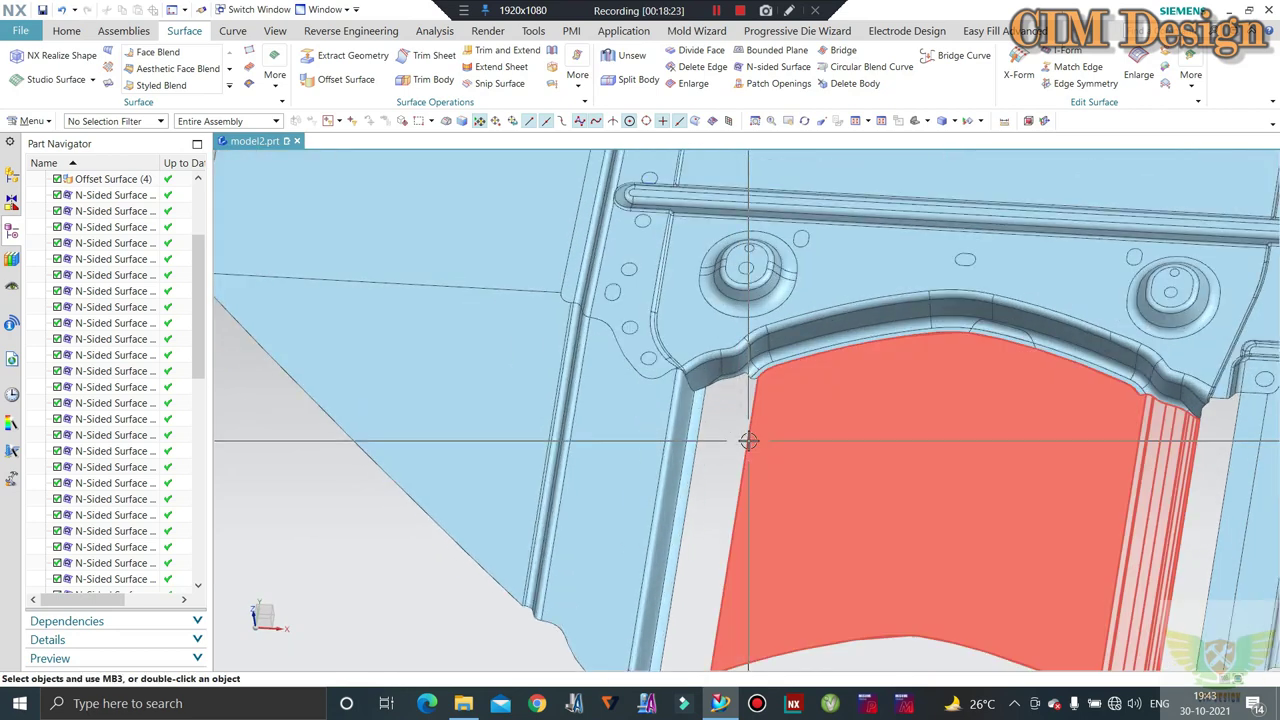
scroll(749, 441, up, 4)
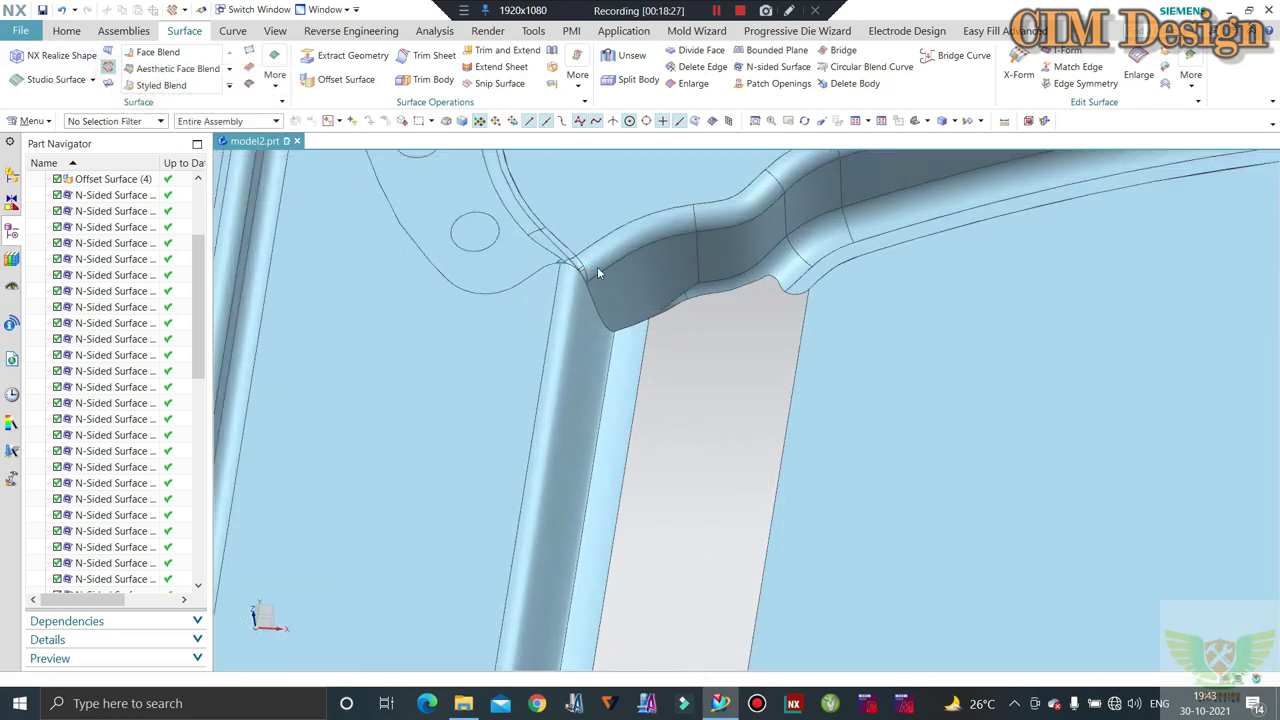
scroll(640, 300, up, 3)
scroll(617, 323, up, 3)
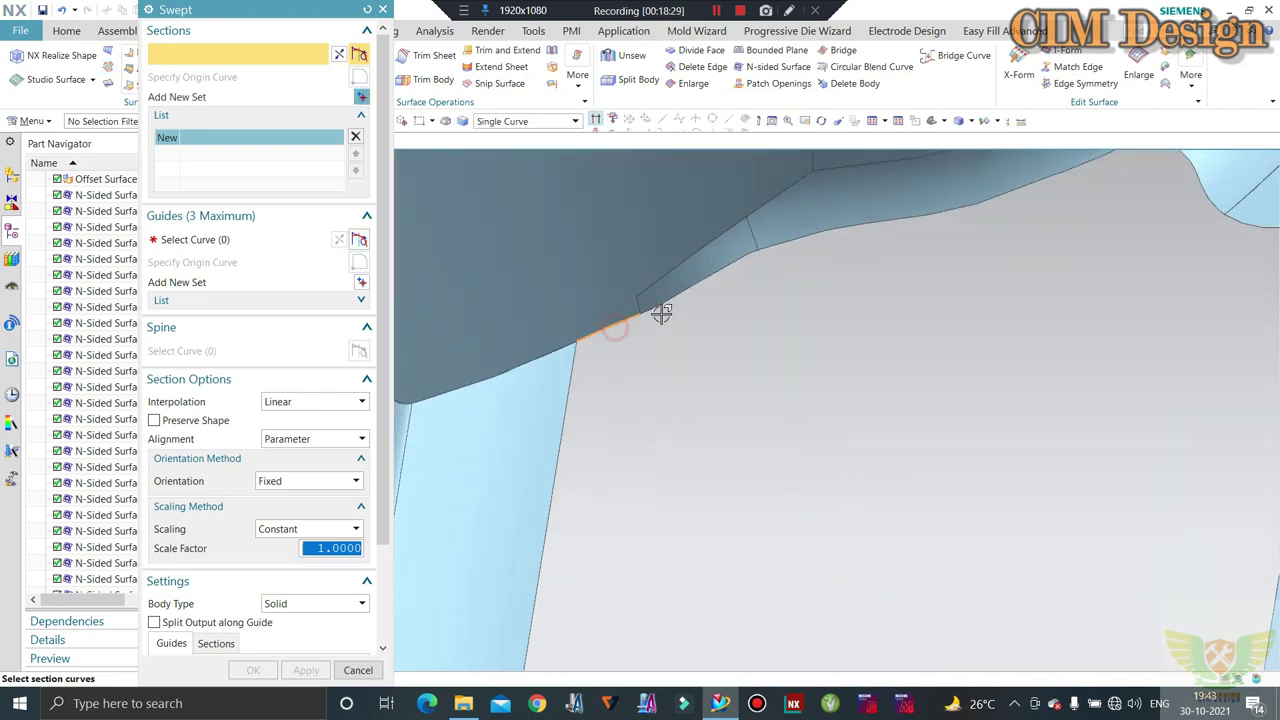
Chain the flange's bottom edges, including both arc edges, as the 12-curve sweep section
click(661, 313)
click(832, 256)
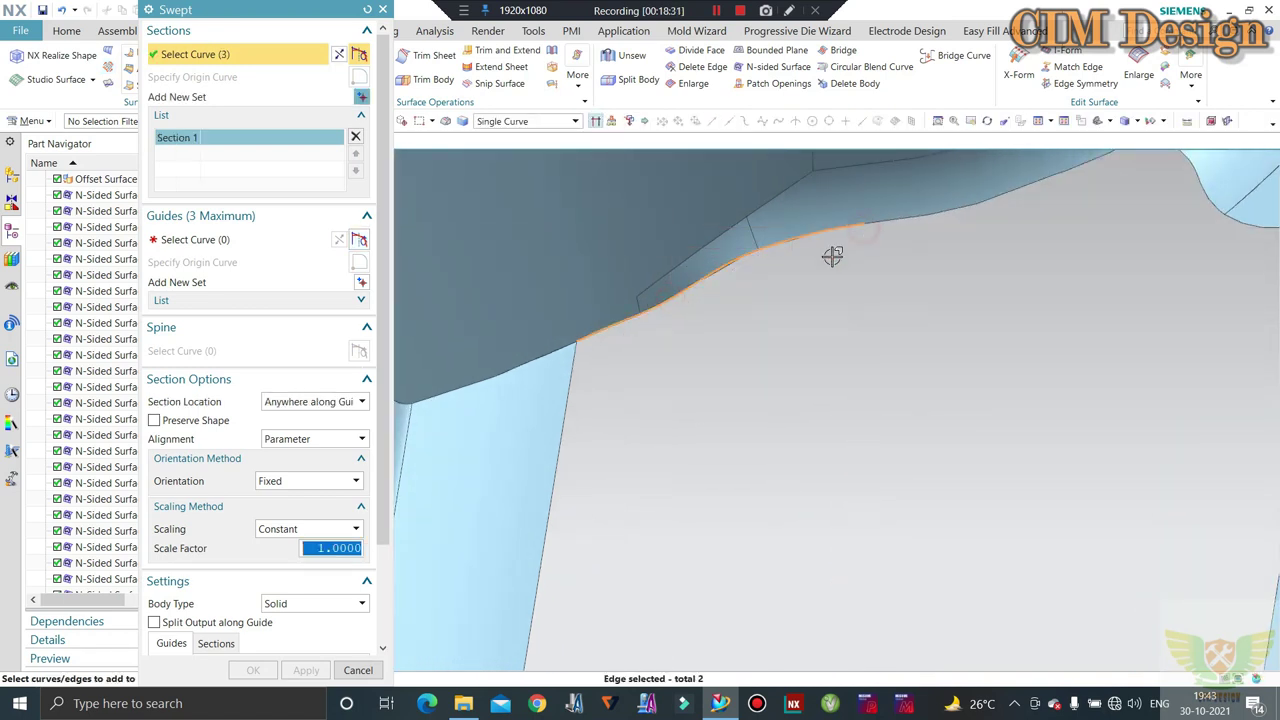
scroll(860, 271, down, 2)
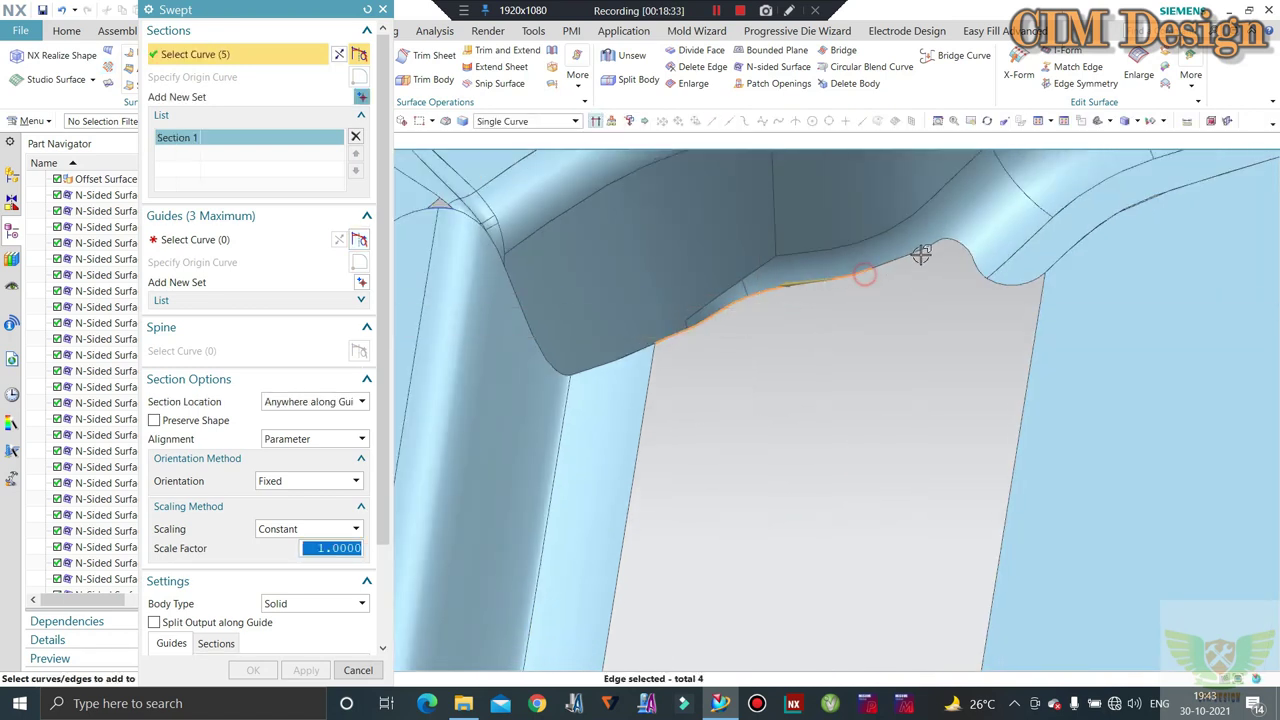
scroll(881, 270, up, 2)
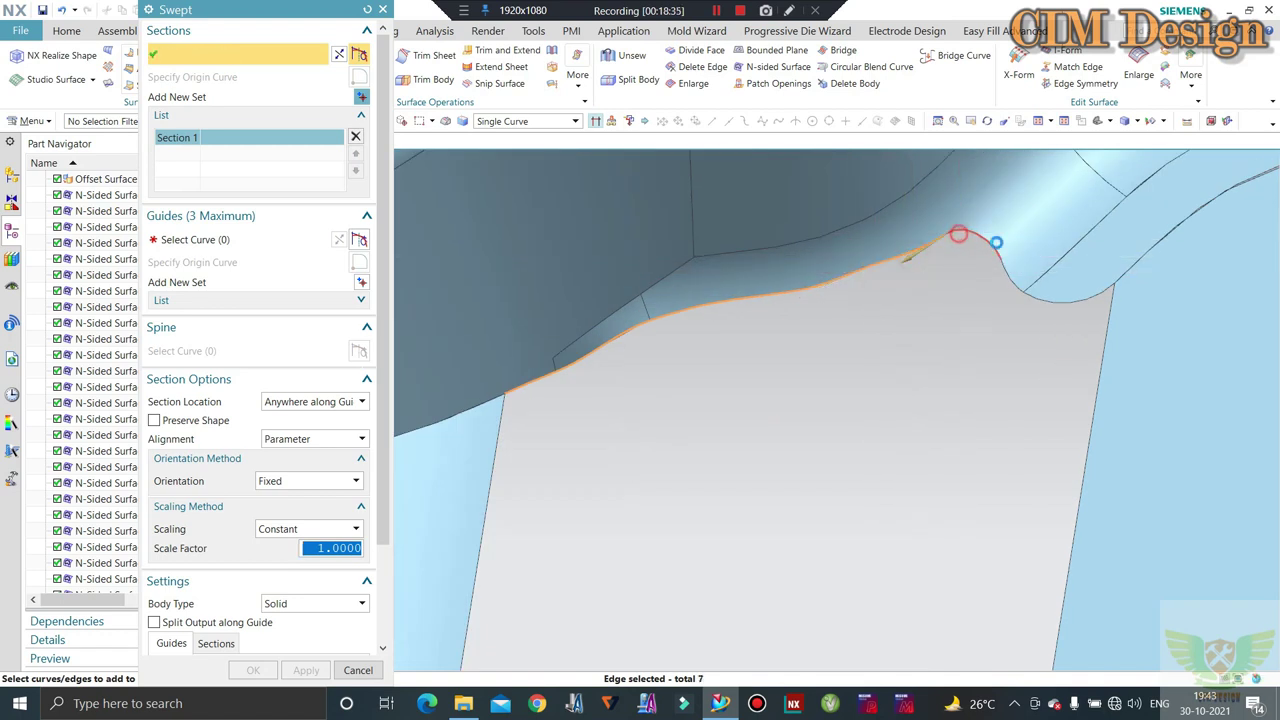
click(958, 234)
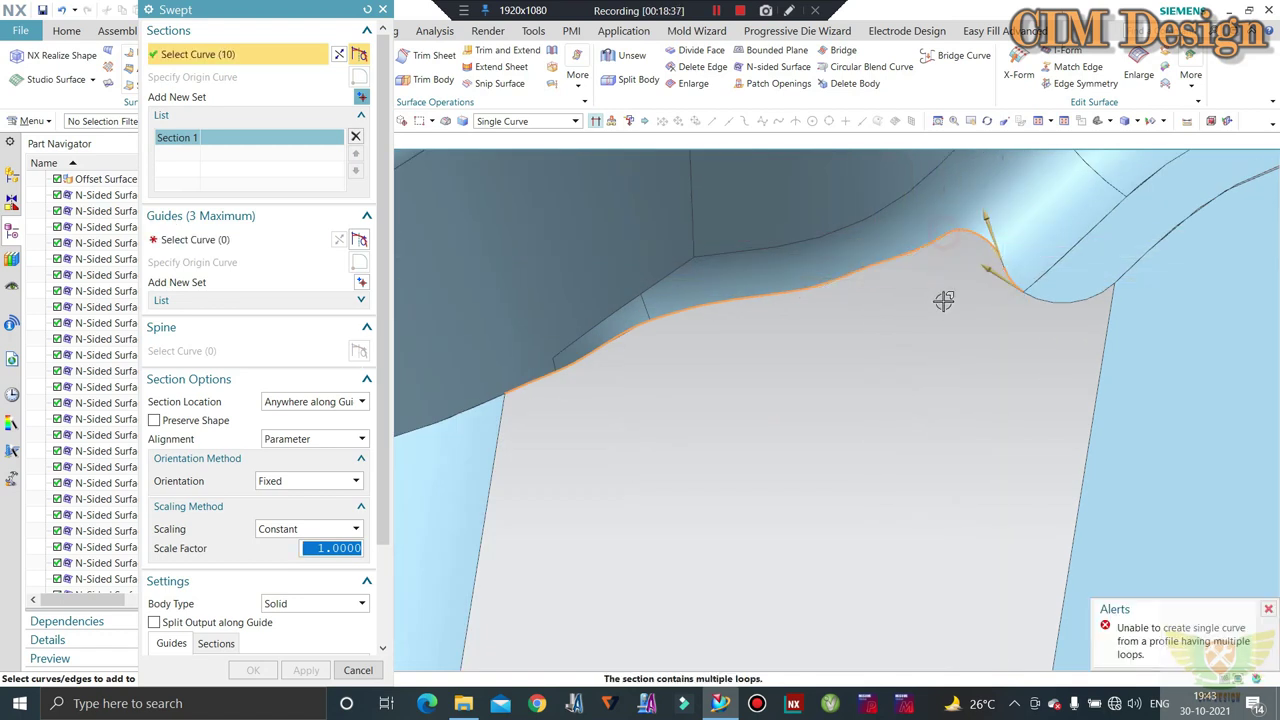
click(1049, 303)
scroll(1015, 278, up, 2)
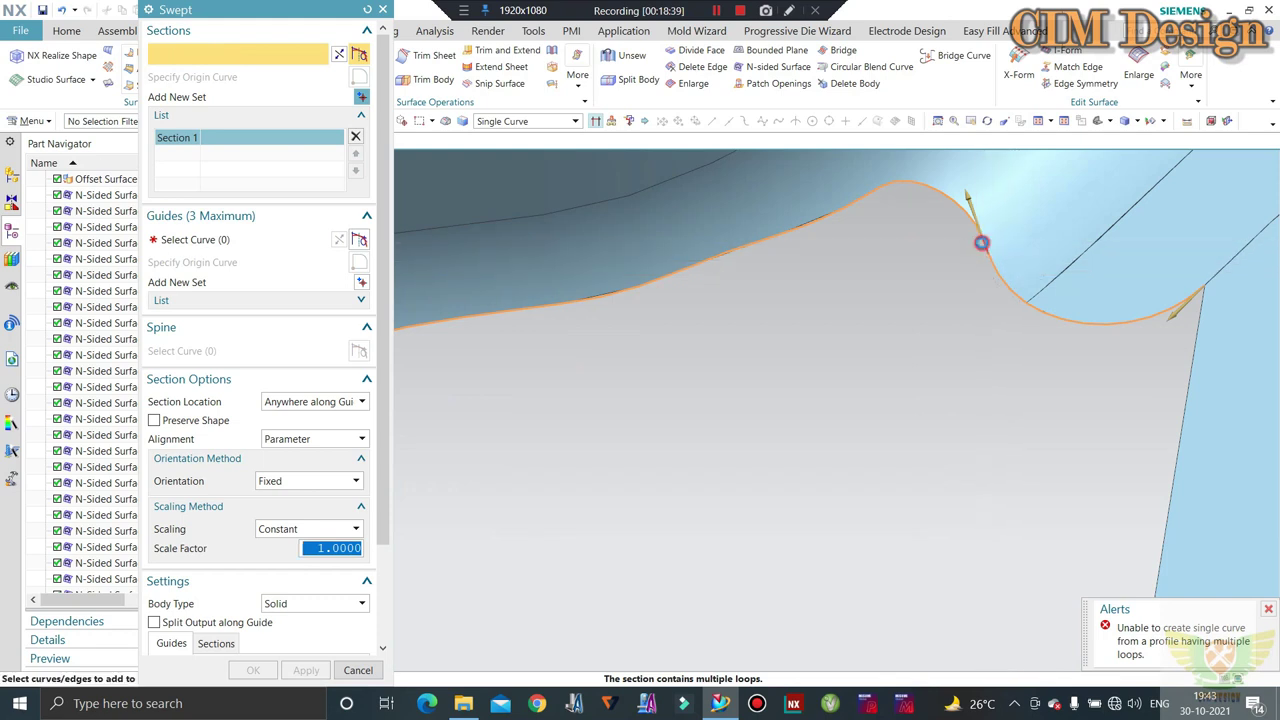
click(981, 243)
scroll(957, 289, down, 1)
scroll(1080, 306, down, 1)
scroll(1009, 291, down, 1)
scroll(1015, 295, down, 1)
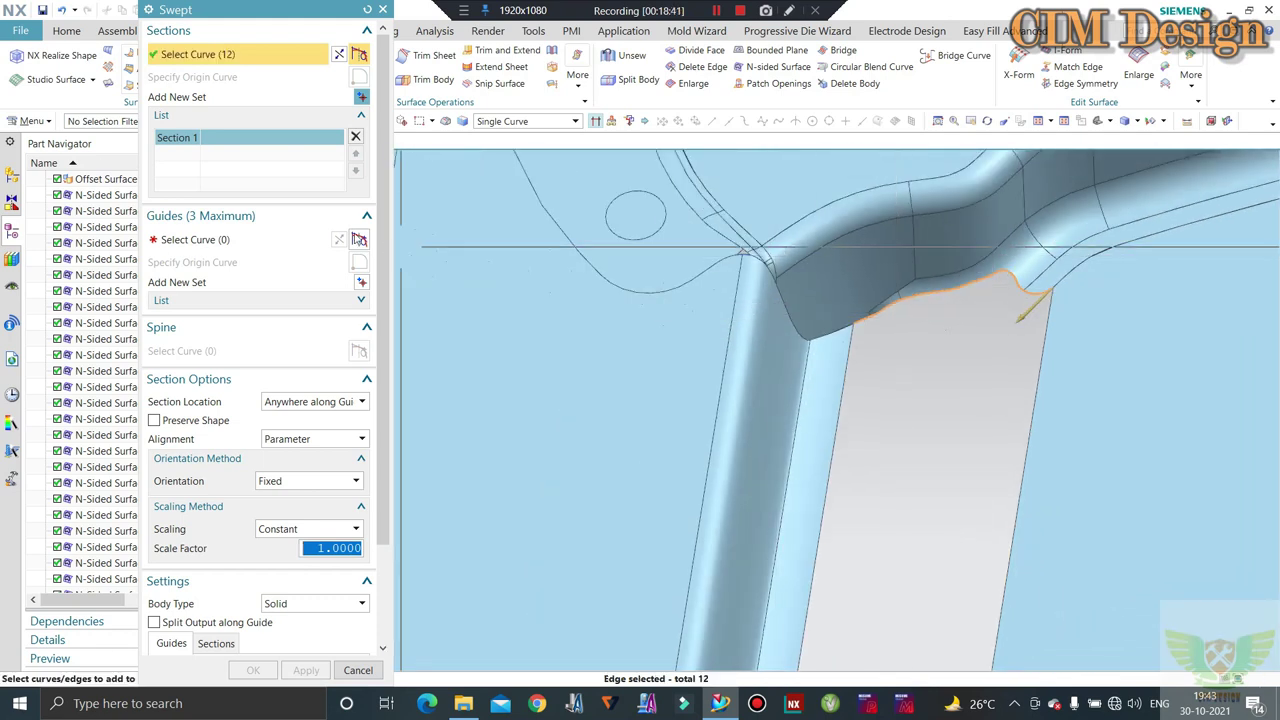
Set the left and right channel edges as guides and create the swept surface
click(230, 240)
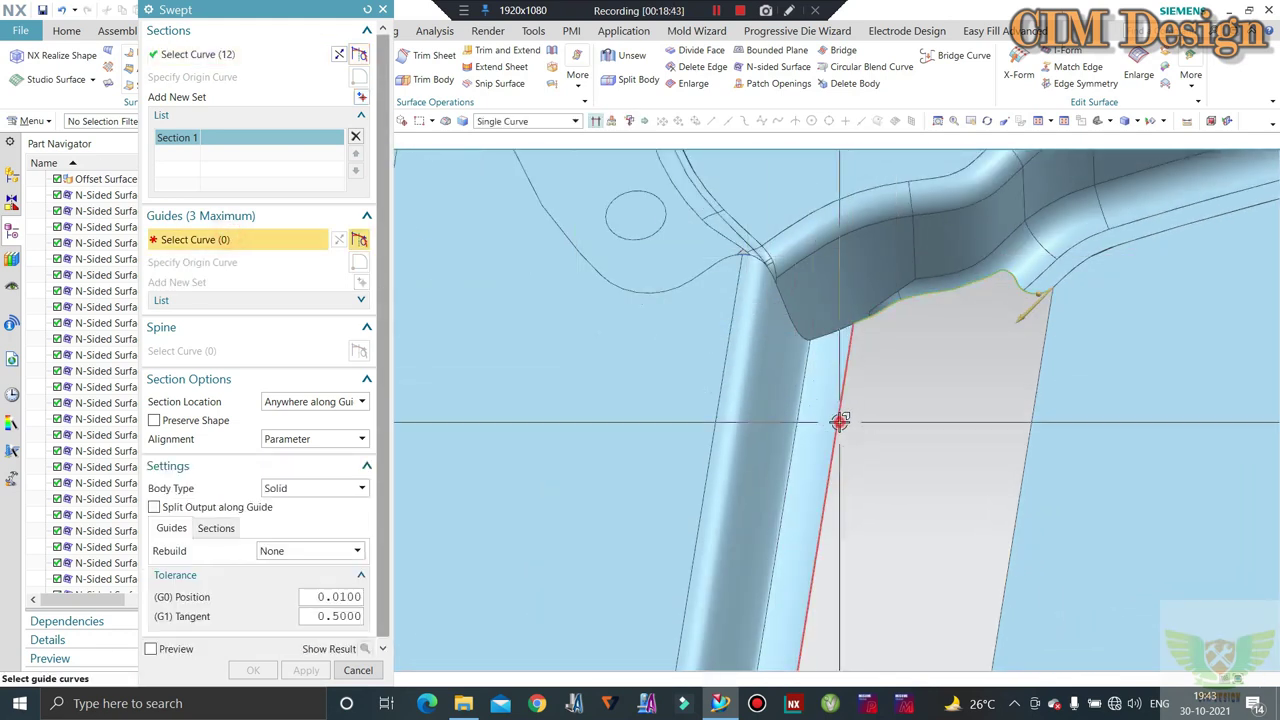
click(840, 421)
click(363, 286)
click(1022, 453)
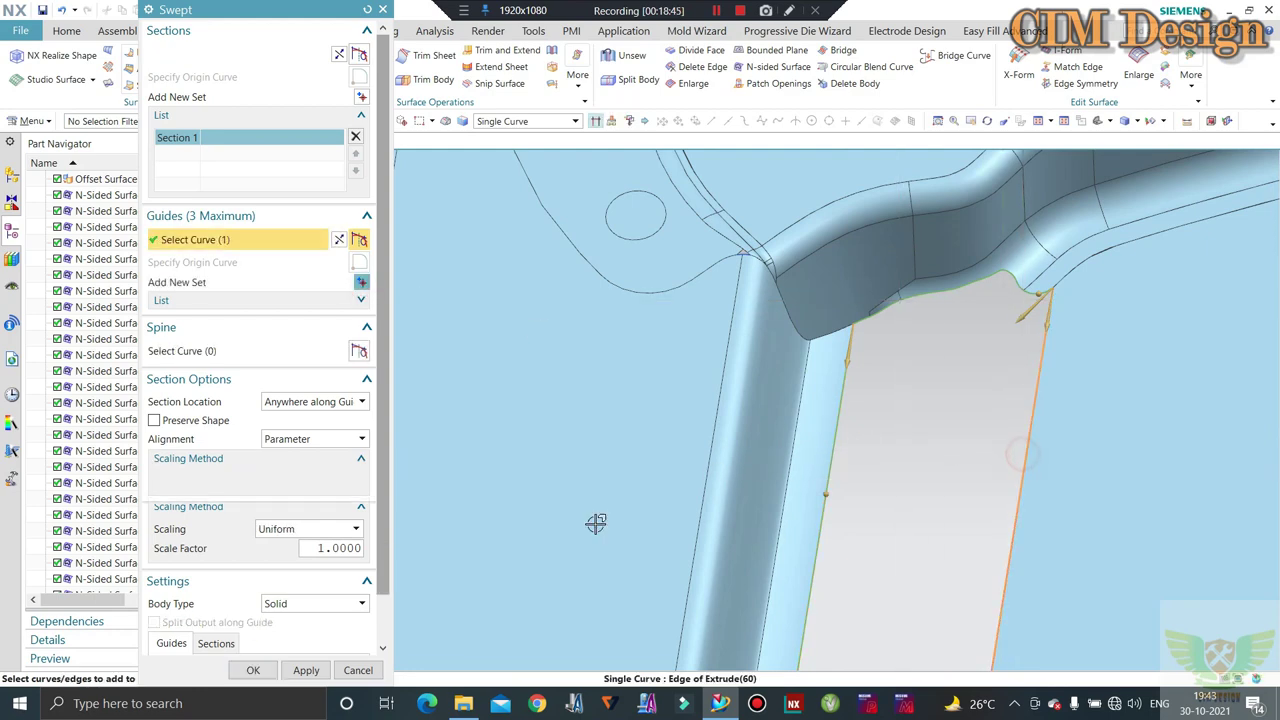
click(253, 670)
Reopen Swept (71) from the Part Navigator, enable Preserve Shape, and regenerate the channel surface
scroll(657, 371, down, 5)
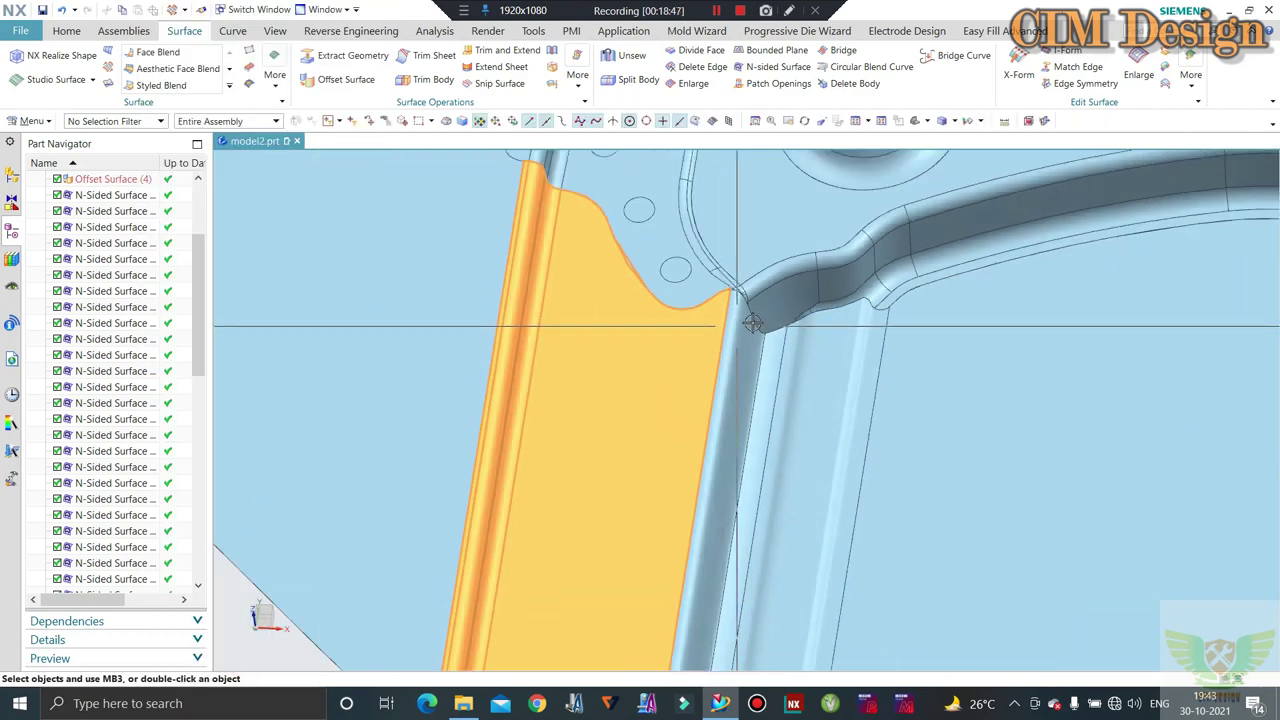
scroll(600, 450, down, 5)
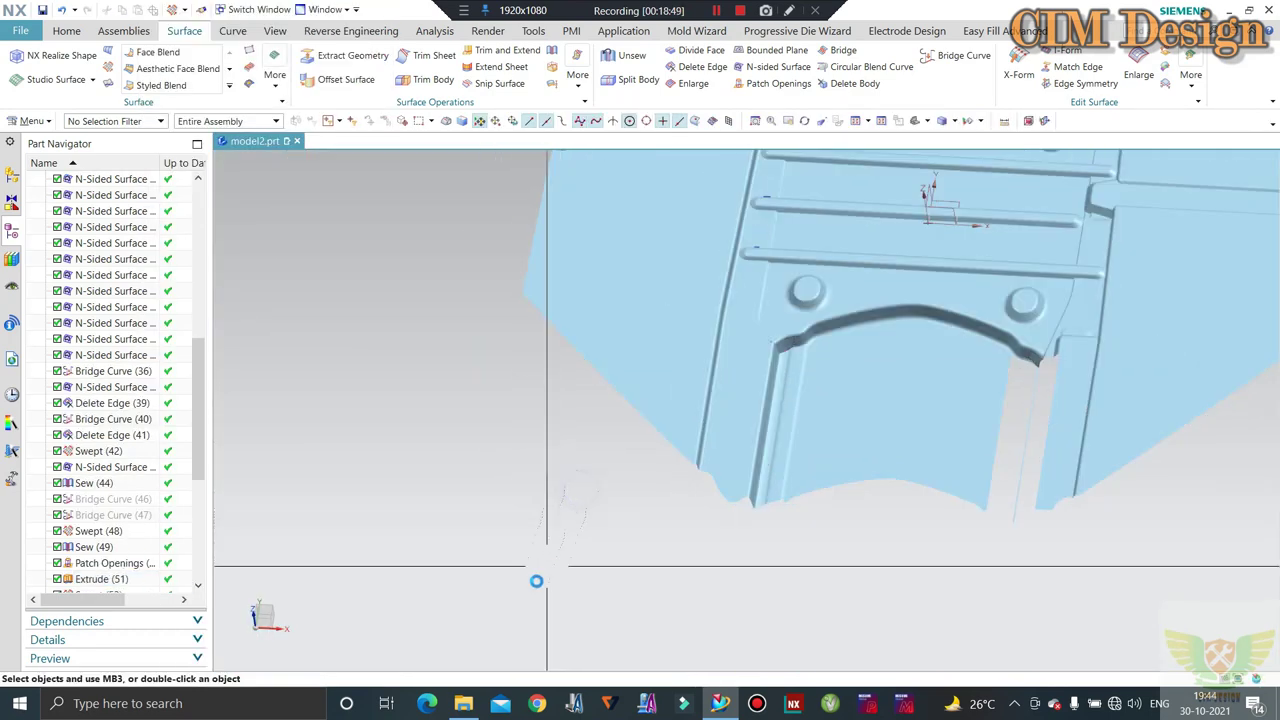
middle_drag(555, 530, 554, 429)
scroll(793, 405, up, 4)
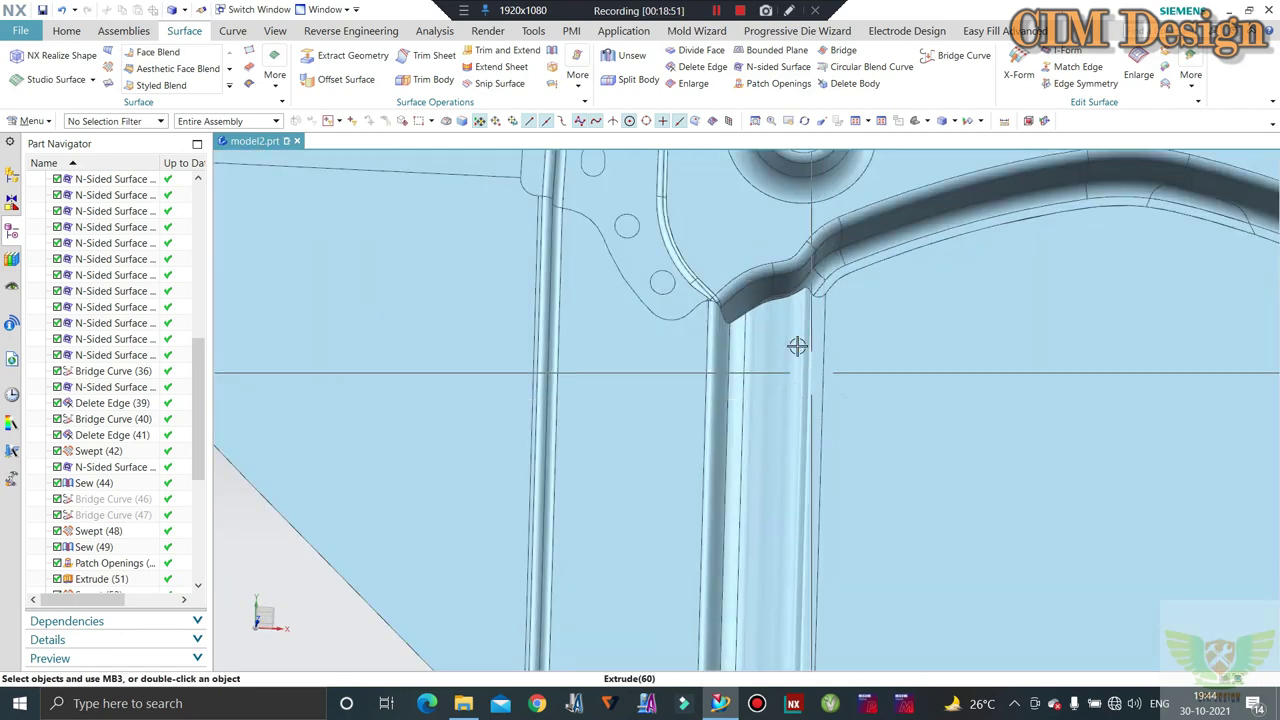
scroll(795, 343, up, 4)
scroll(118, 585, down, 6)
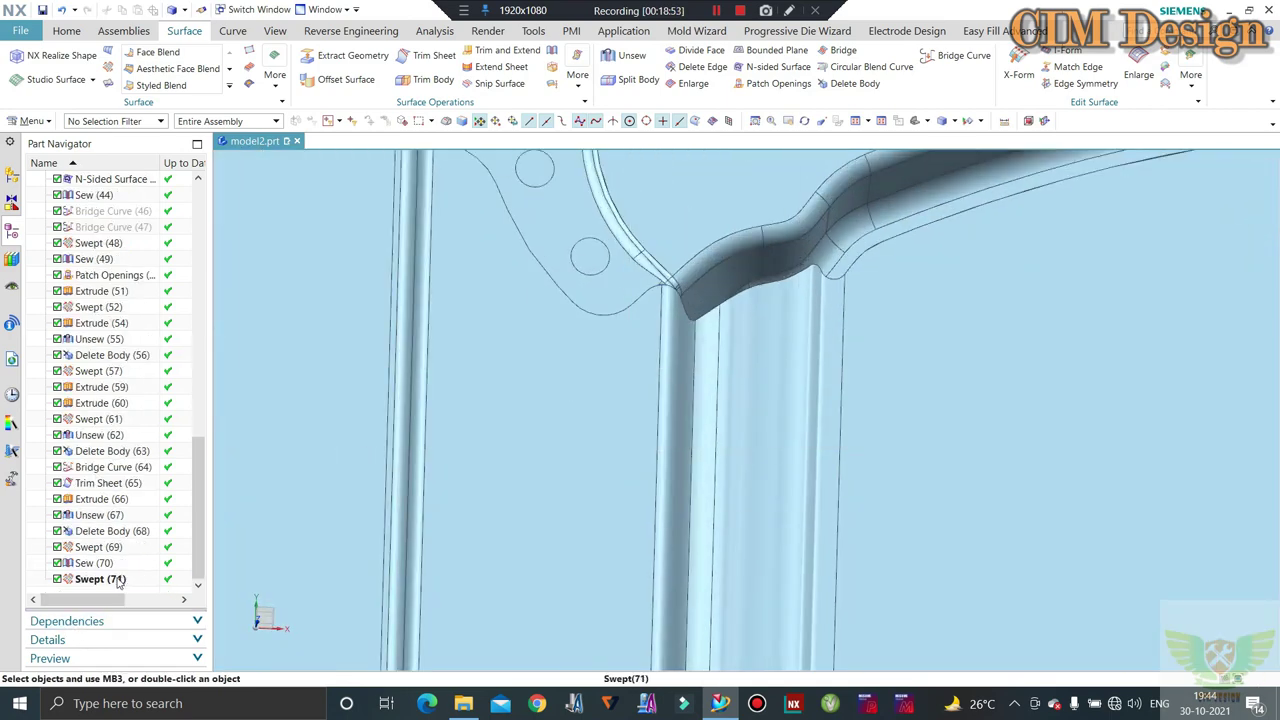
click(116, 580)
double_click(769, 354)
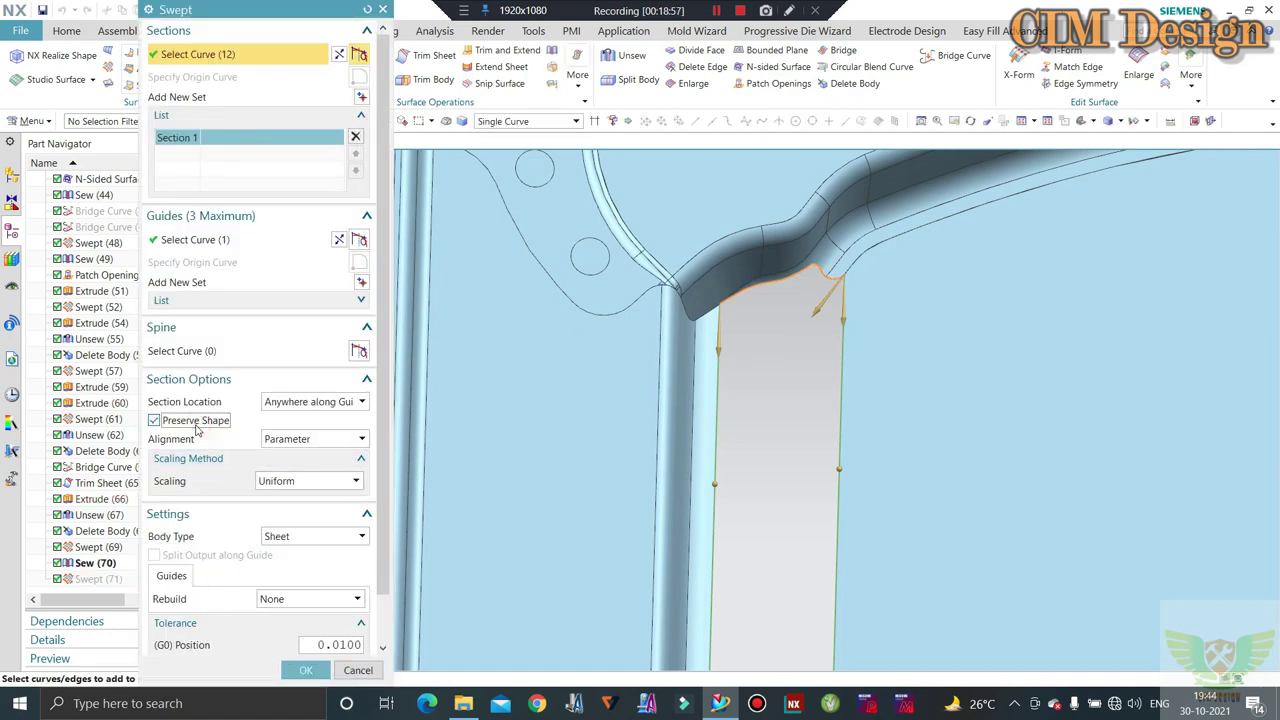
click(298, 676)
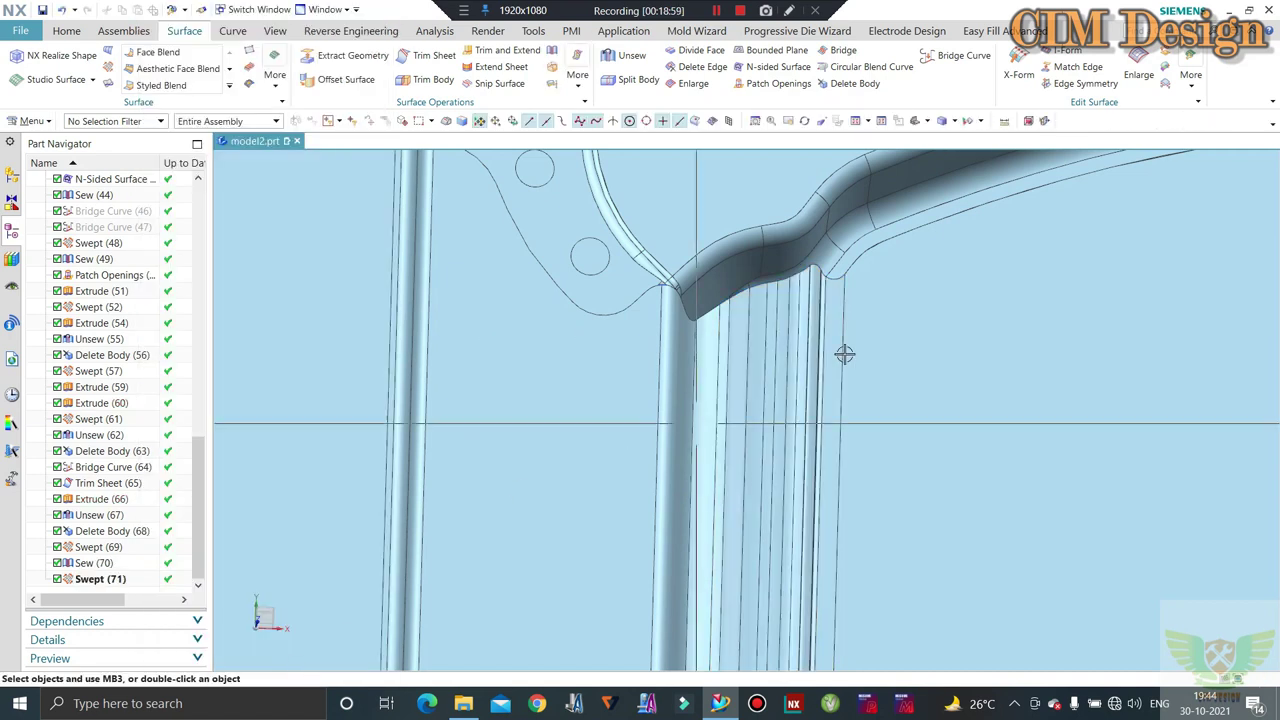
middle_drag(811, 365, 214, 565)
click(100, 579)
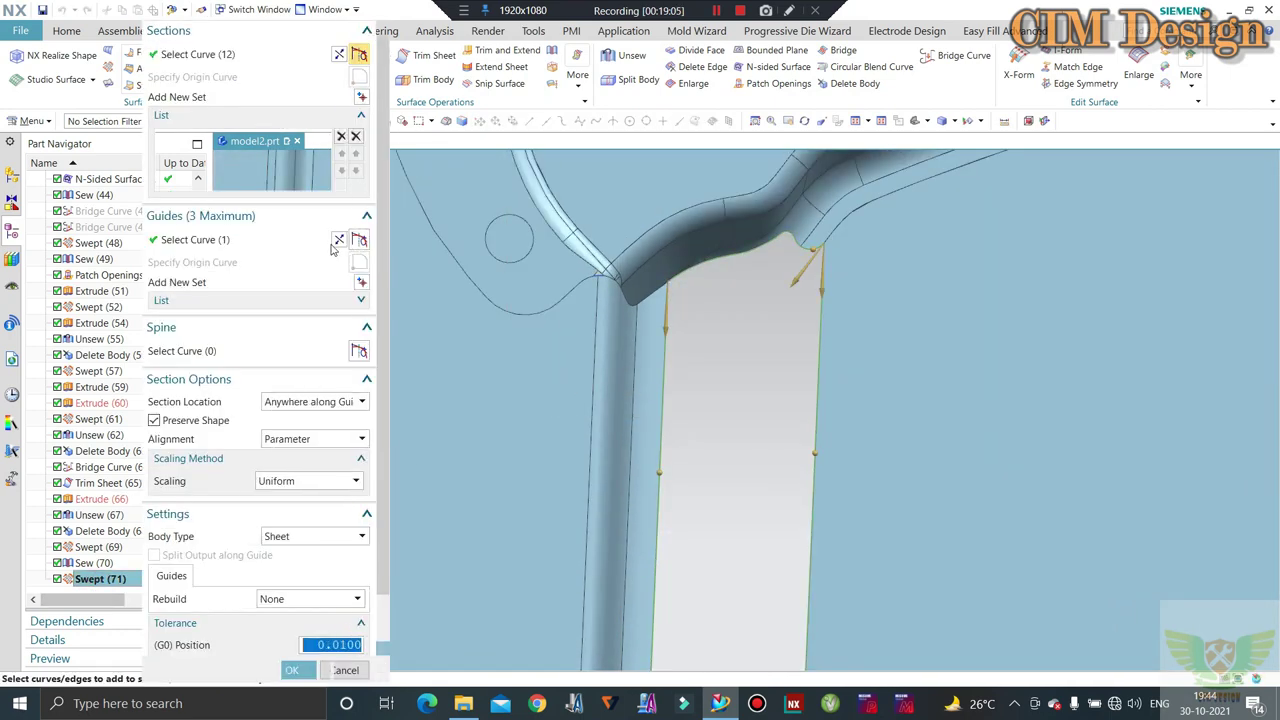
click(305, 670)
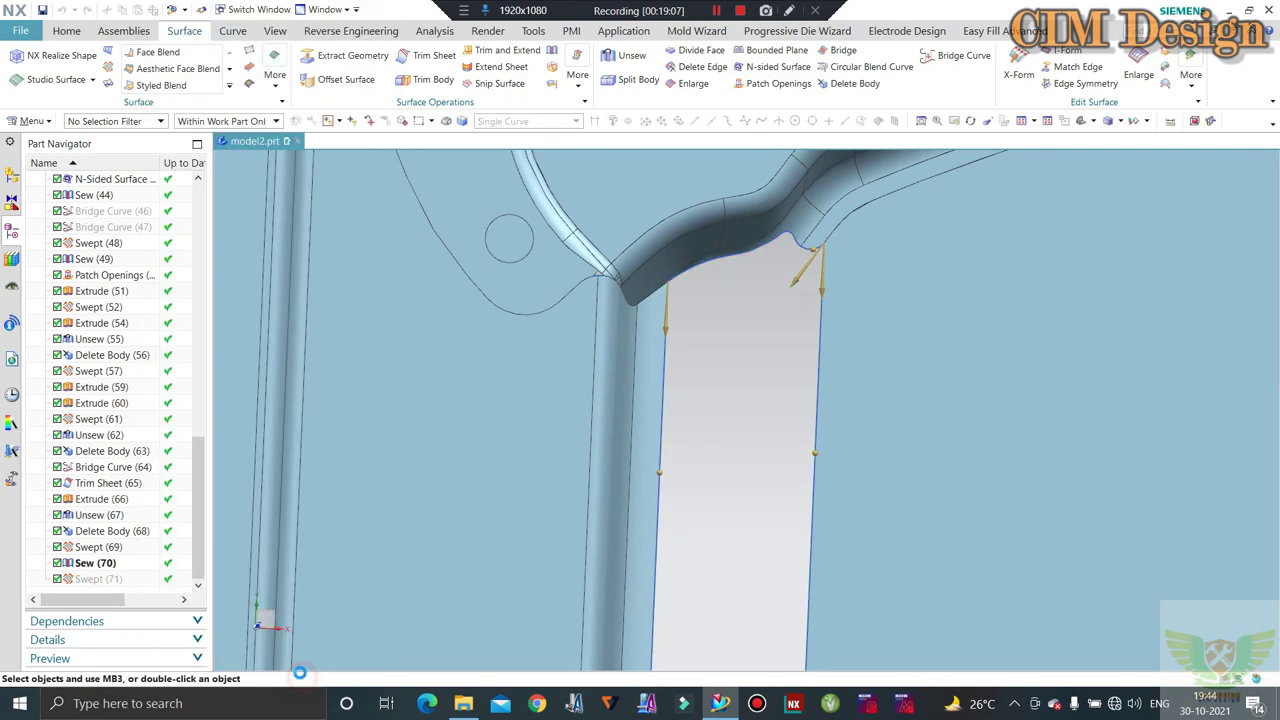
Orbit and zoom around the part to inspect the finished Swept (71) strip
mouse_move(617, 434)
middle_down()
mouse_move(523, 400)
mouse_move(653, 371)
mouse_move(291, 557)
mouse_move(522, 481)
middle_up()
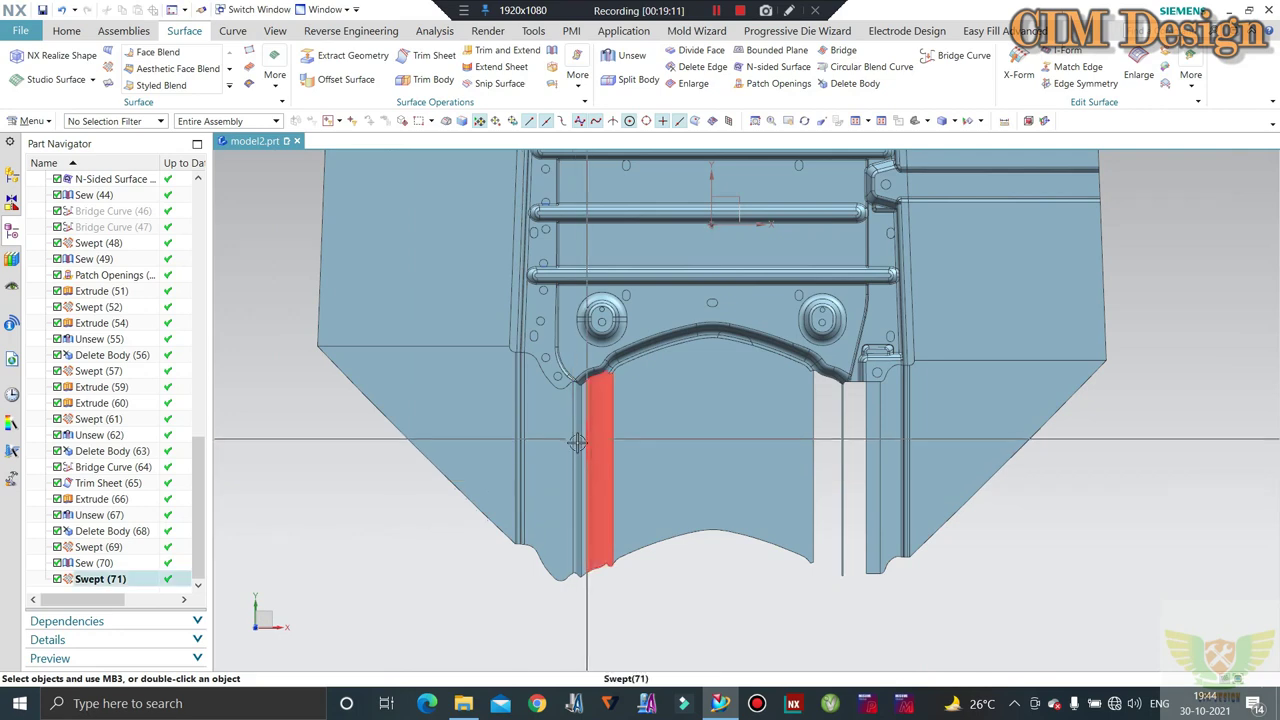
scroll(590, 412, up, 4)
scroll(590, 412, up, 2)
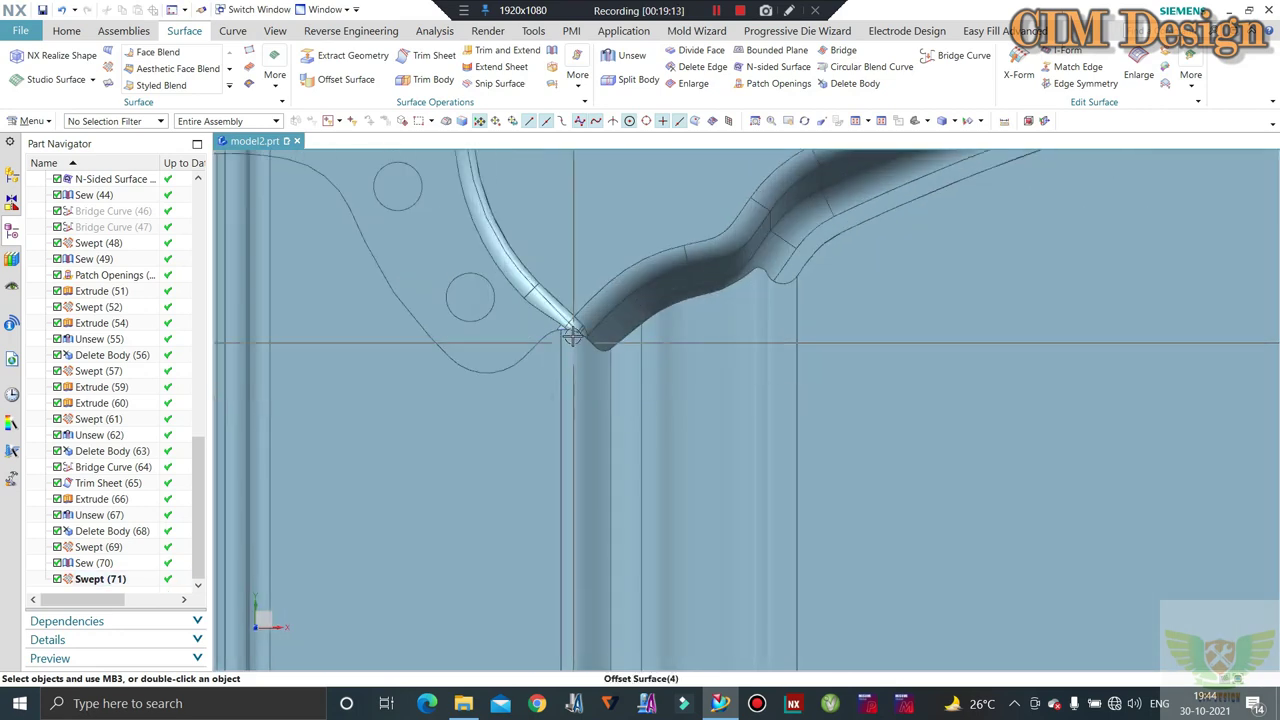
scroll(566, 334, up, 2)
scroll(557, 343, down, 2)
scroll(560, 357, down, 2)
scroll(637, 438, down, 5)
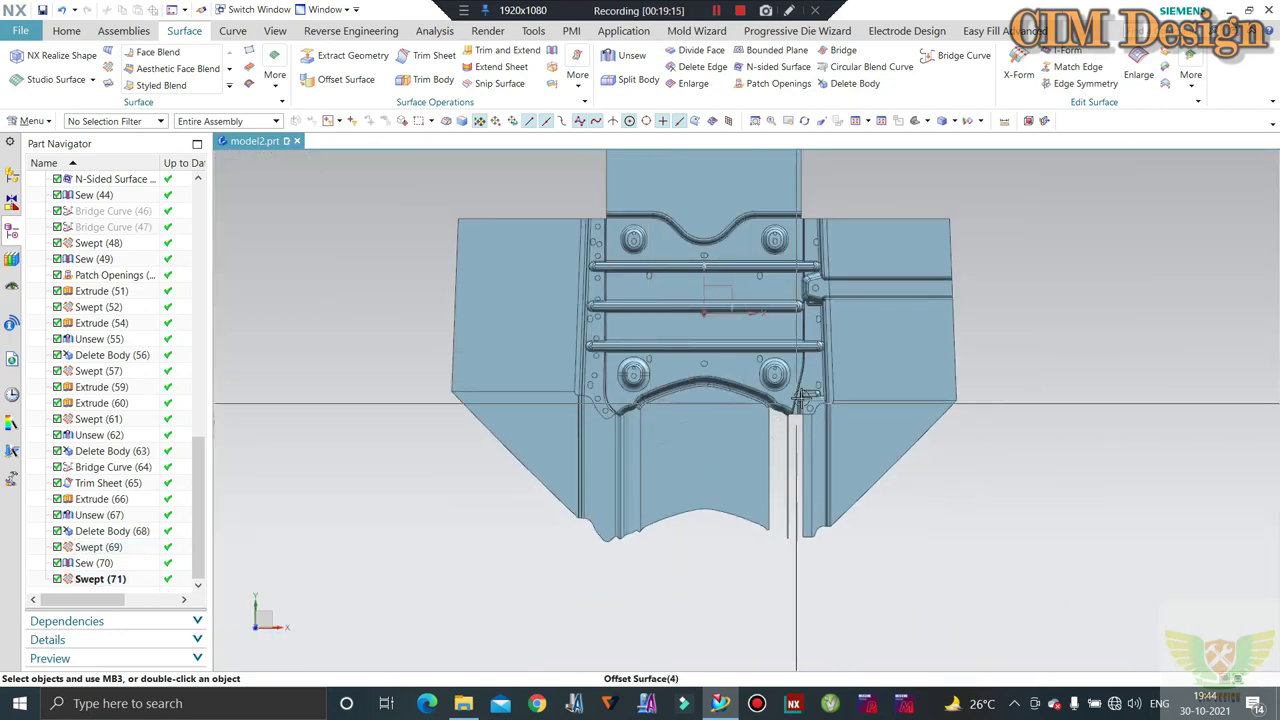
mouse_move(637, 438)
middle_down()
mouse_move(772, 369)
mouse_move(747, 433)
middle_up()
scroll(765, 378, up, 3)
scroll(747, 433, down, 3)
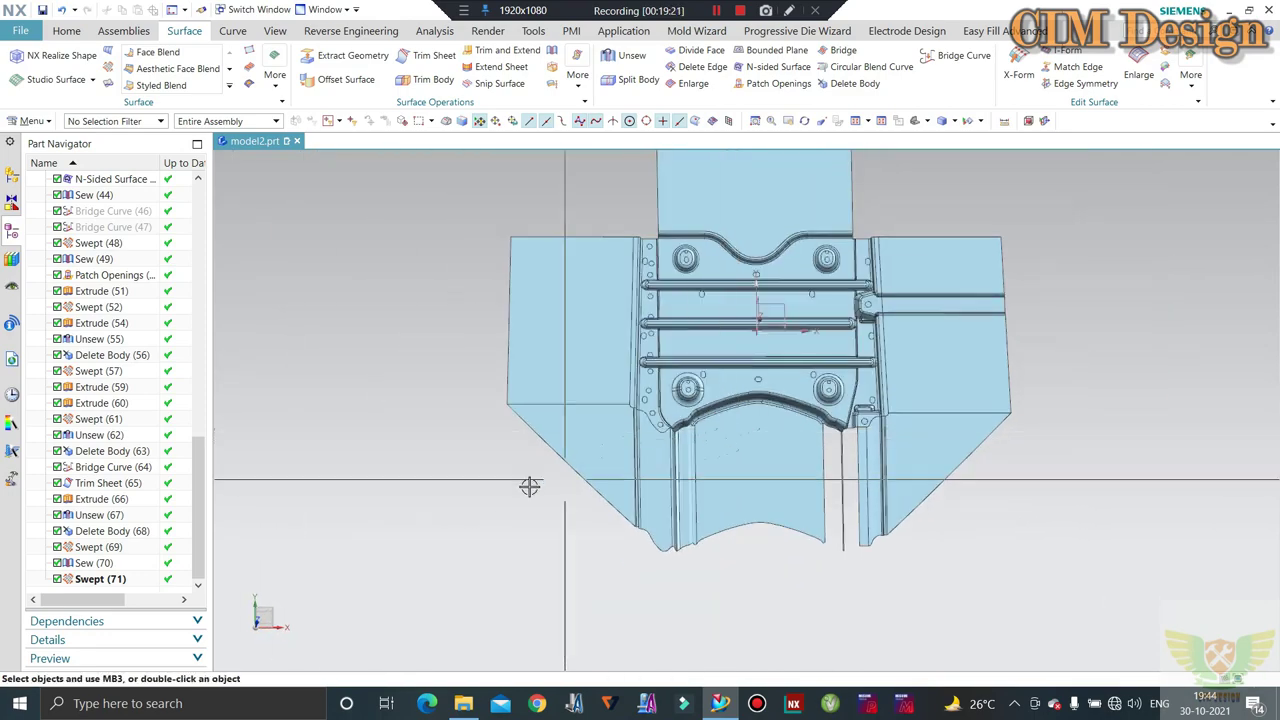
Zoom into the arch corner notch and start a new Swept with F4
mouse_move(528, 486)
middle_down()
mouse_move(360, 491)
mouse_move(810, 416)
mouse_move(791, 409)
middle_up()
scroll(360, 491, up, 3)
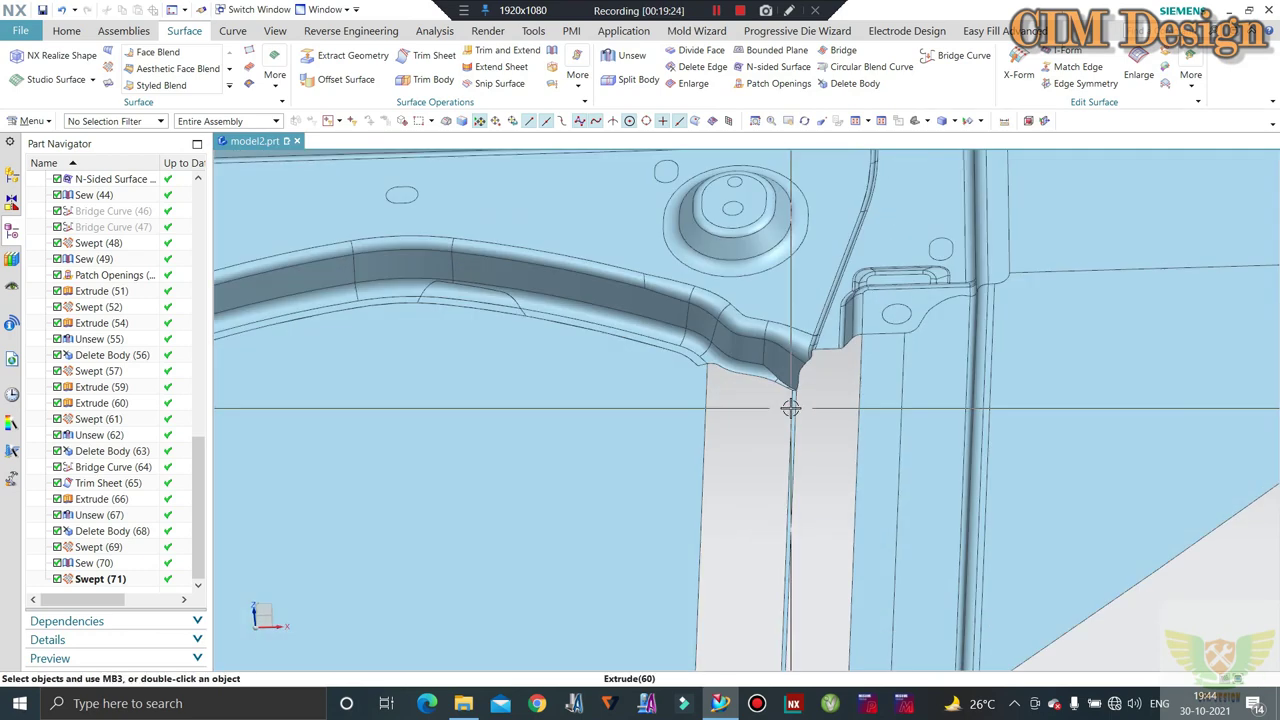
scroll(791, 409, up, 3)
scroll(674, 320, up, 2)
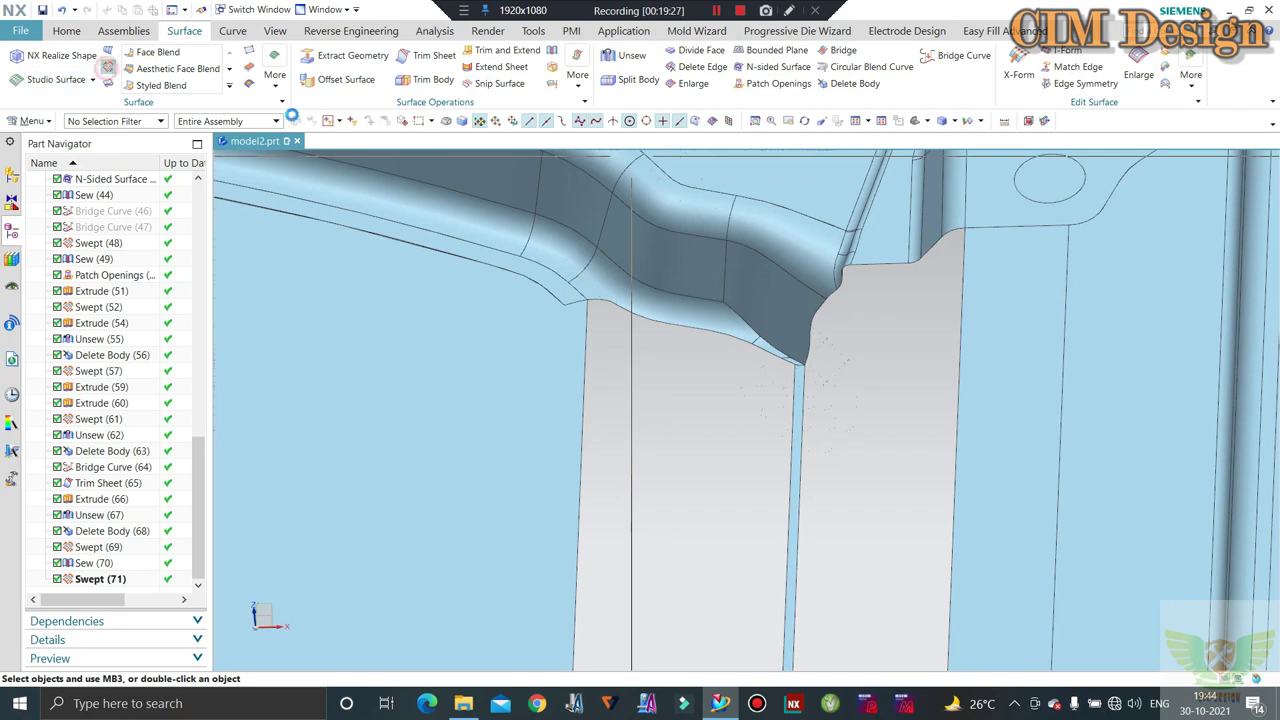
key(F4)
Chain the notch edges below the arch curve as the 9-curve sweep section
scroll(593, 300, up, 2)
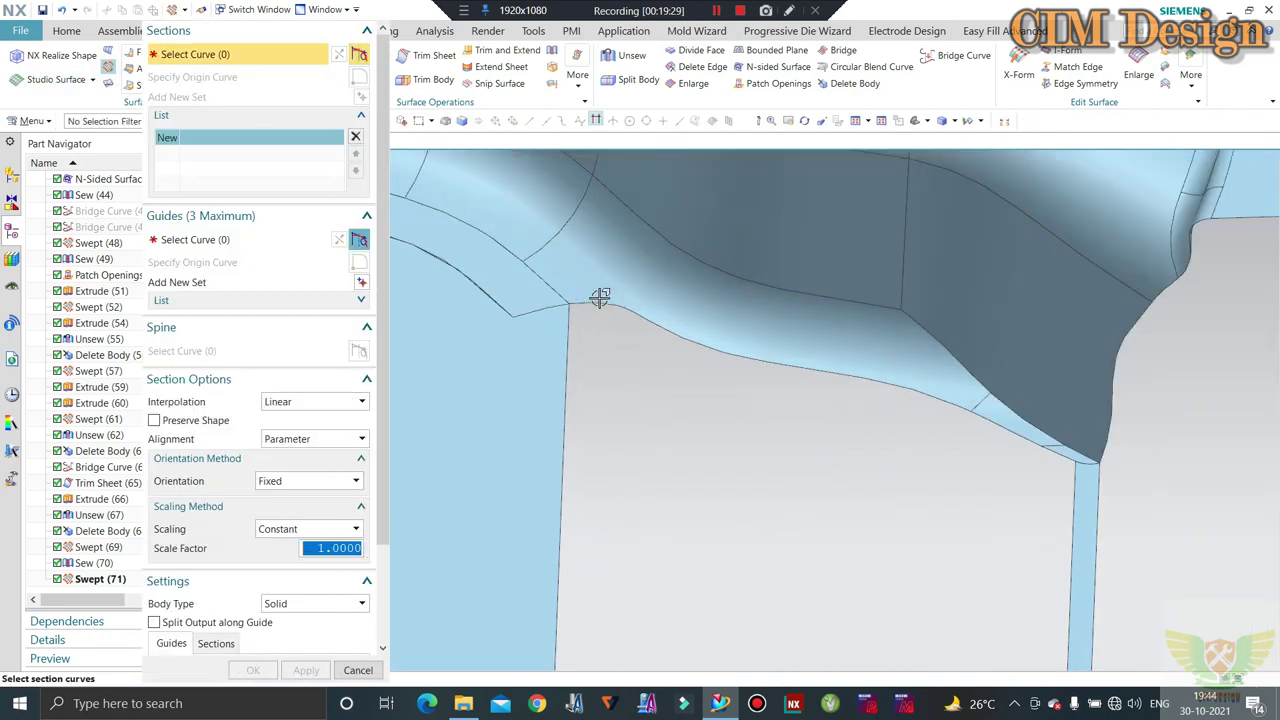
scroll(600, 294, up, 2)
click(594, 308)
click(680, 336)
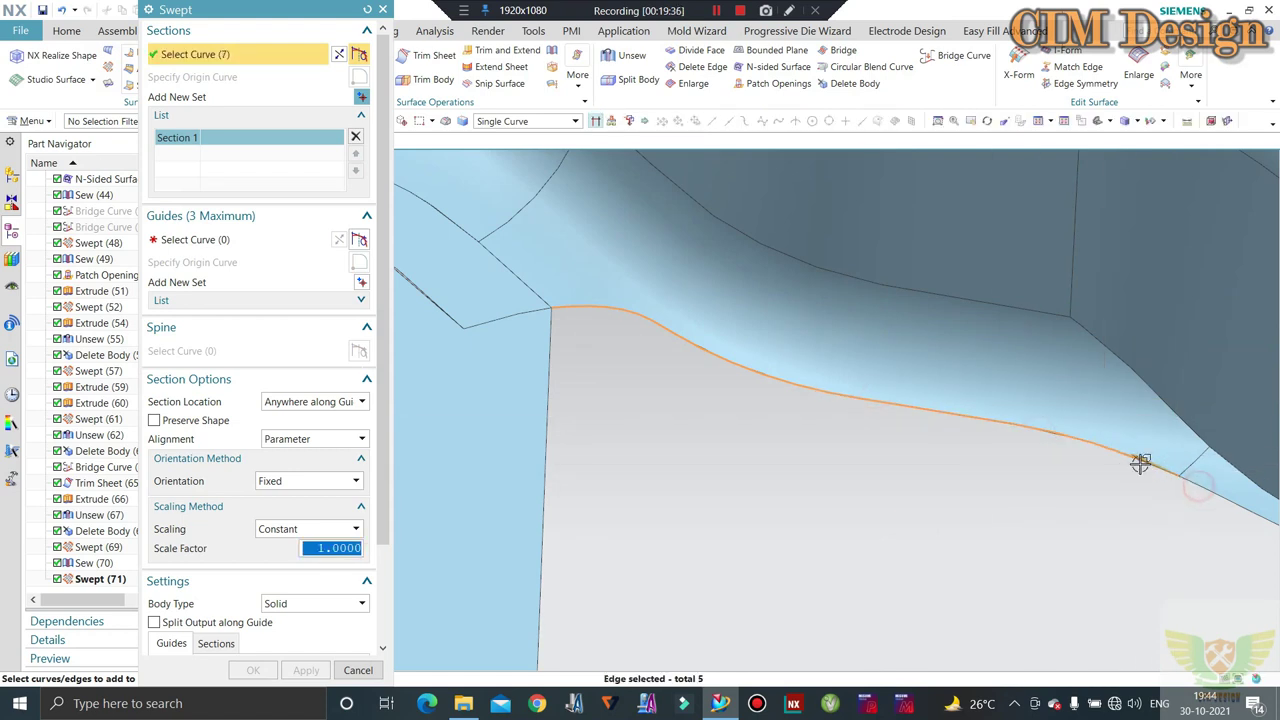
scroll(806, 380, down, 2)
scroll(1028, 436, up, 2)
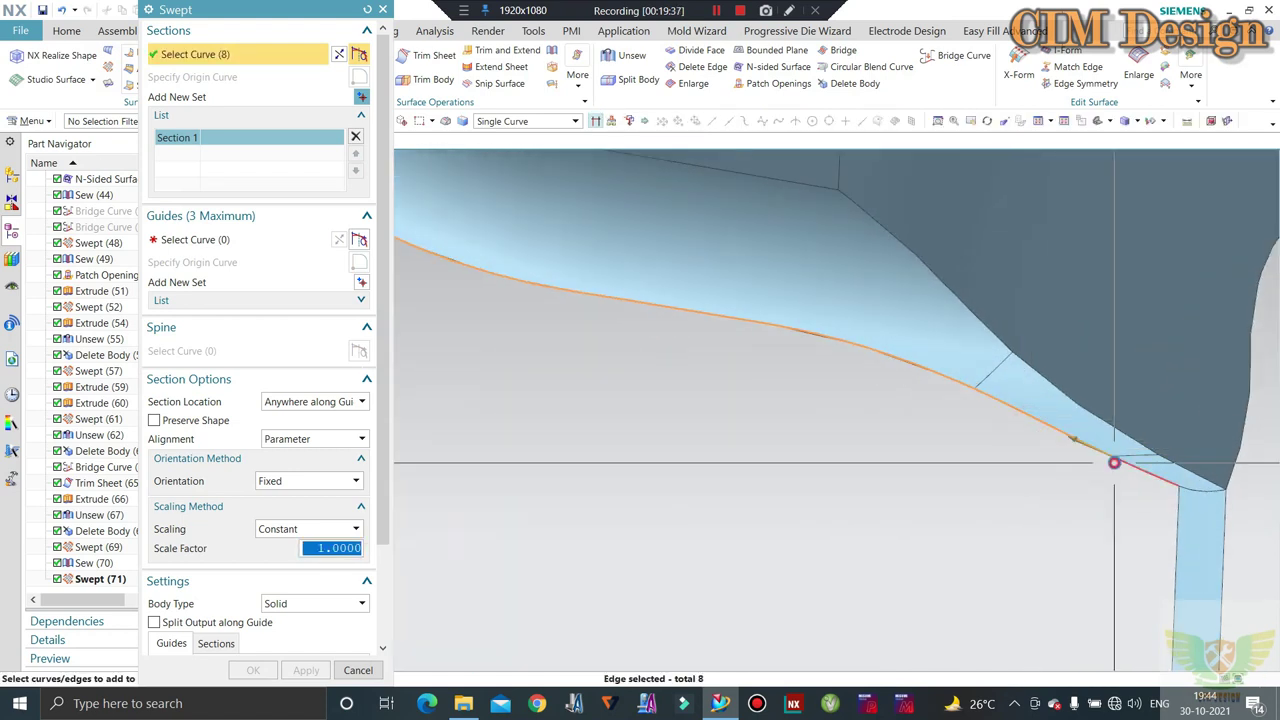
scroll(863, 354, down, 2)
scroll(863, 354, down, 1)
Pick the left and right vertical edges as guides and dismiss the security notification
click(240, 240)
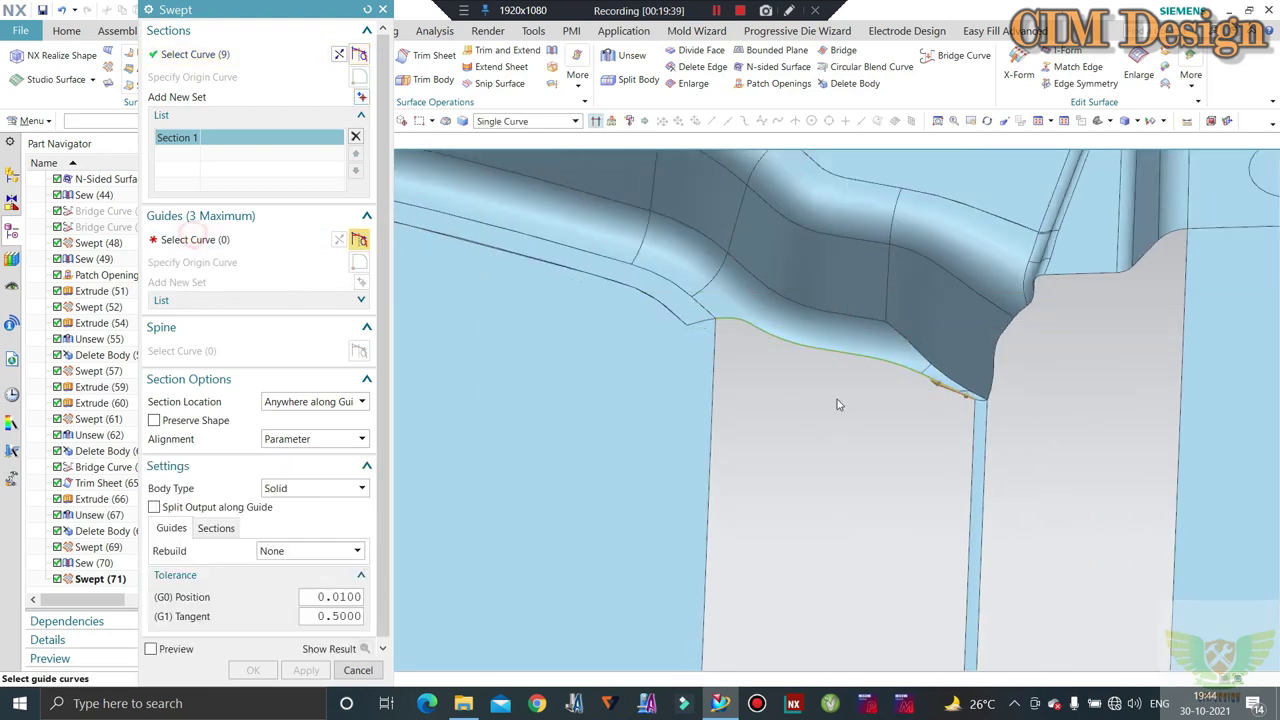
click(719, 380)
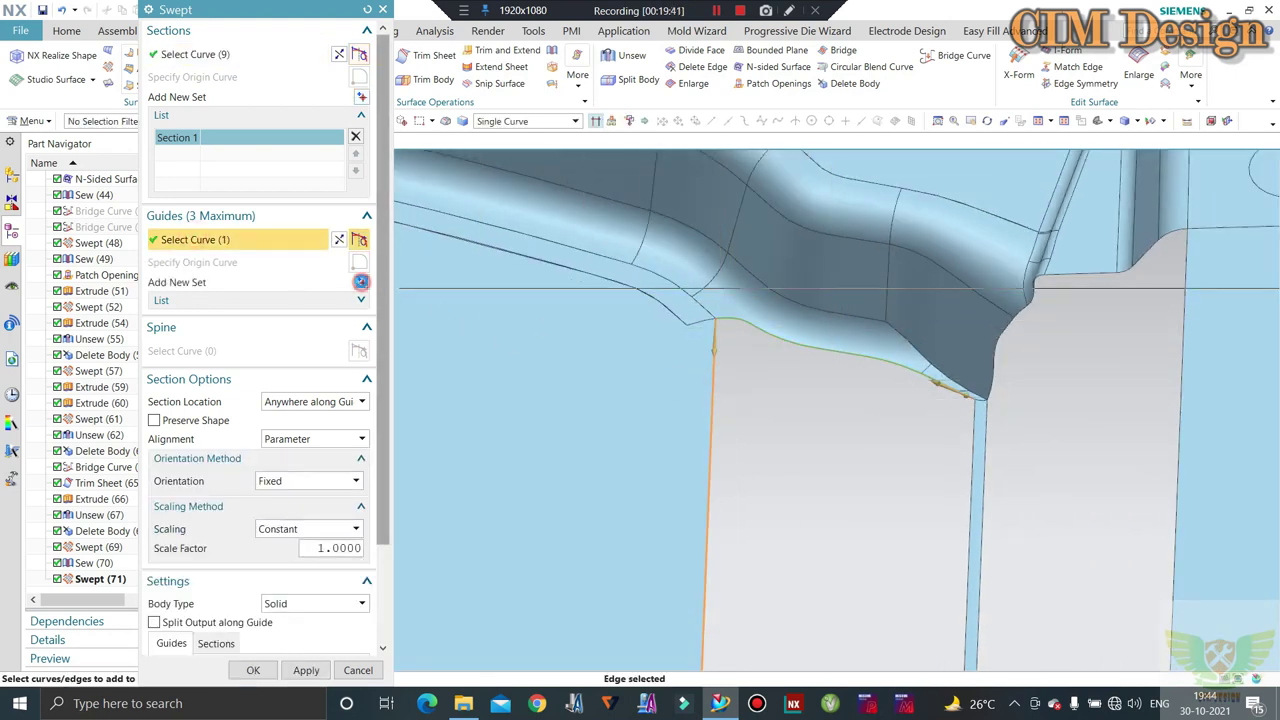
click(957, 474)
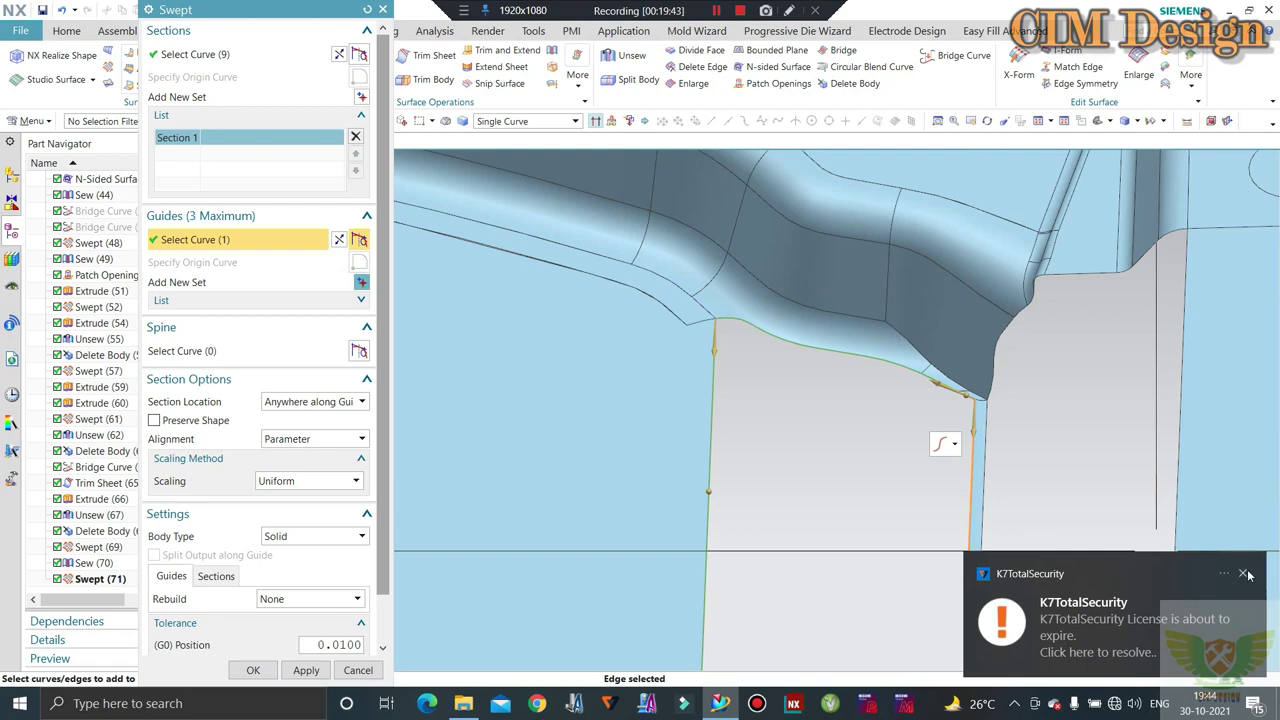
click(1244, 574)
click(254, 670)
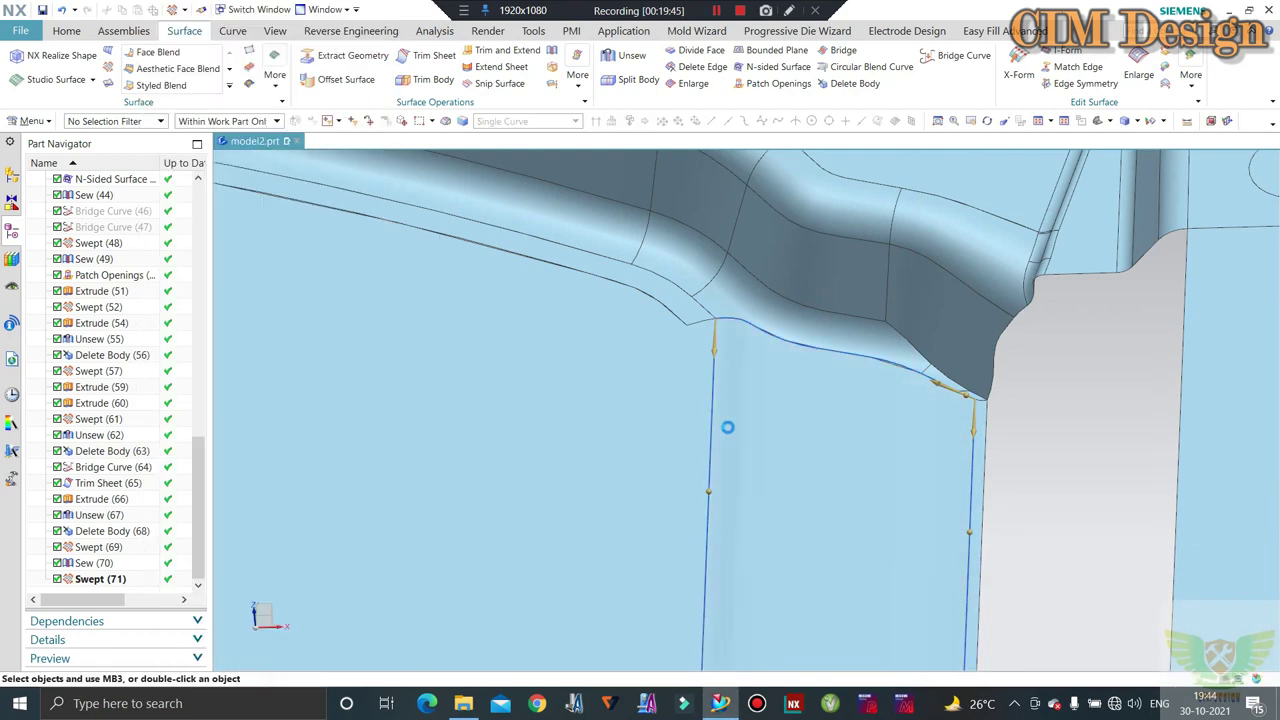
scroll(706, 377, up, 3)
scroll(860, 457, up, 3)
middle_drag(860, 457, 874, 494)
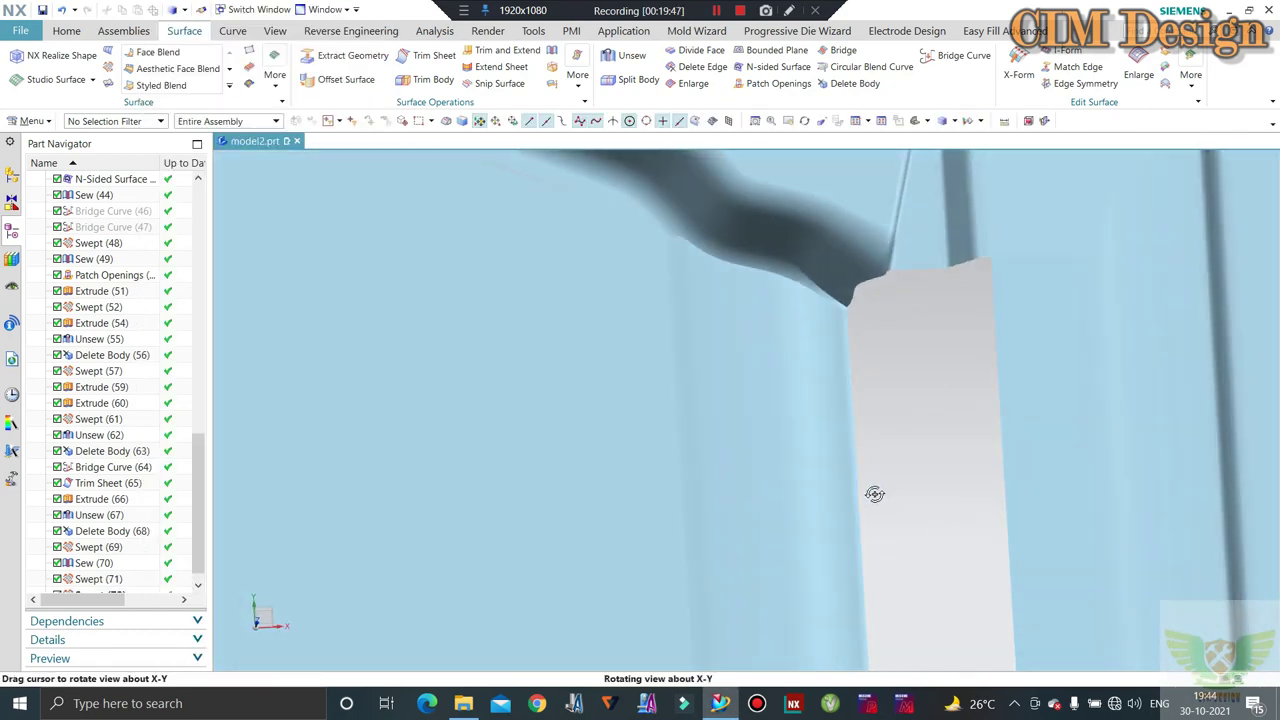
scroll(634, 249, down, 3)
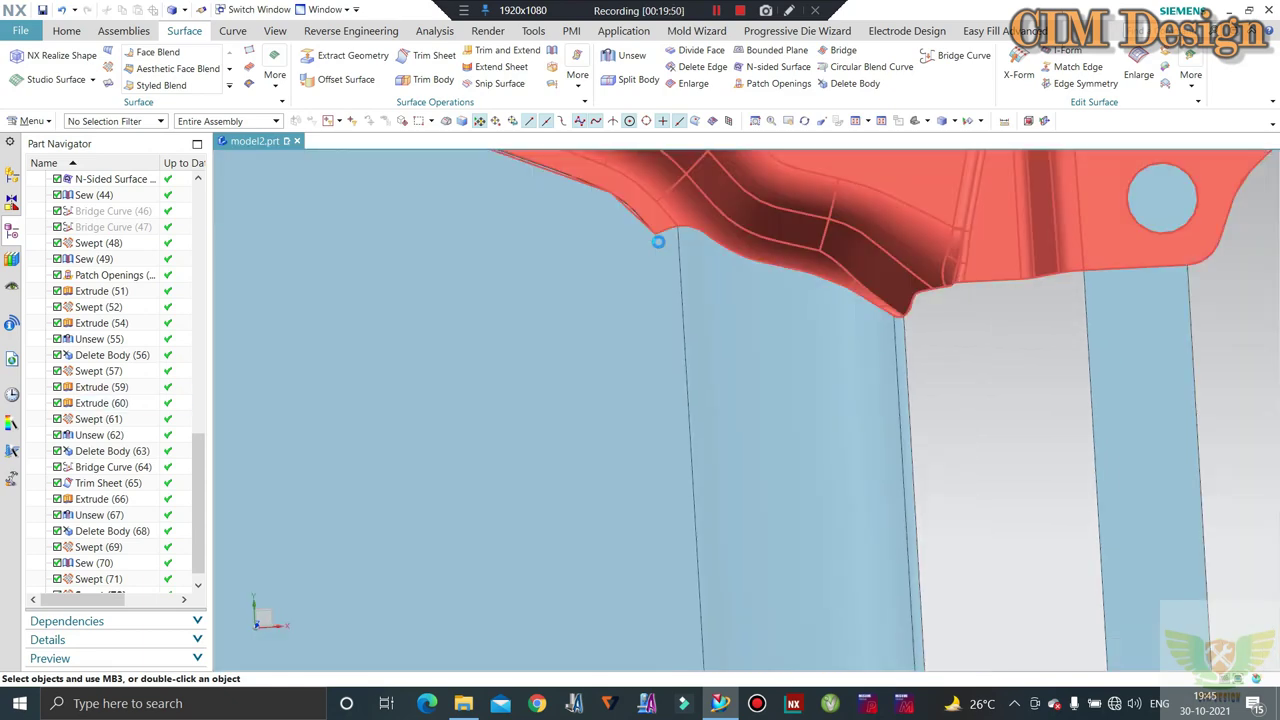
scroll(700, 294, down, 2)
middle_drag(700, 294, 857, 366)
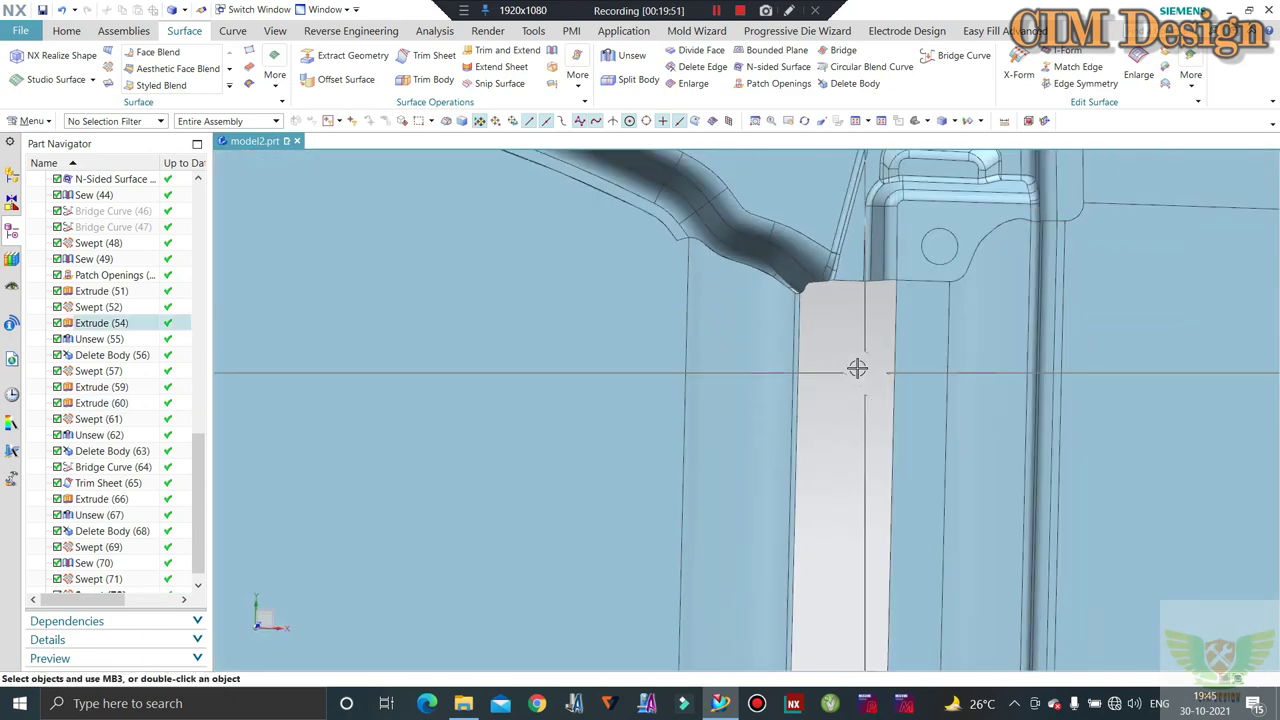
scroll(794, 366, down, 3)
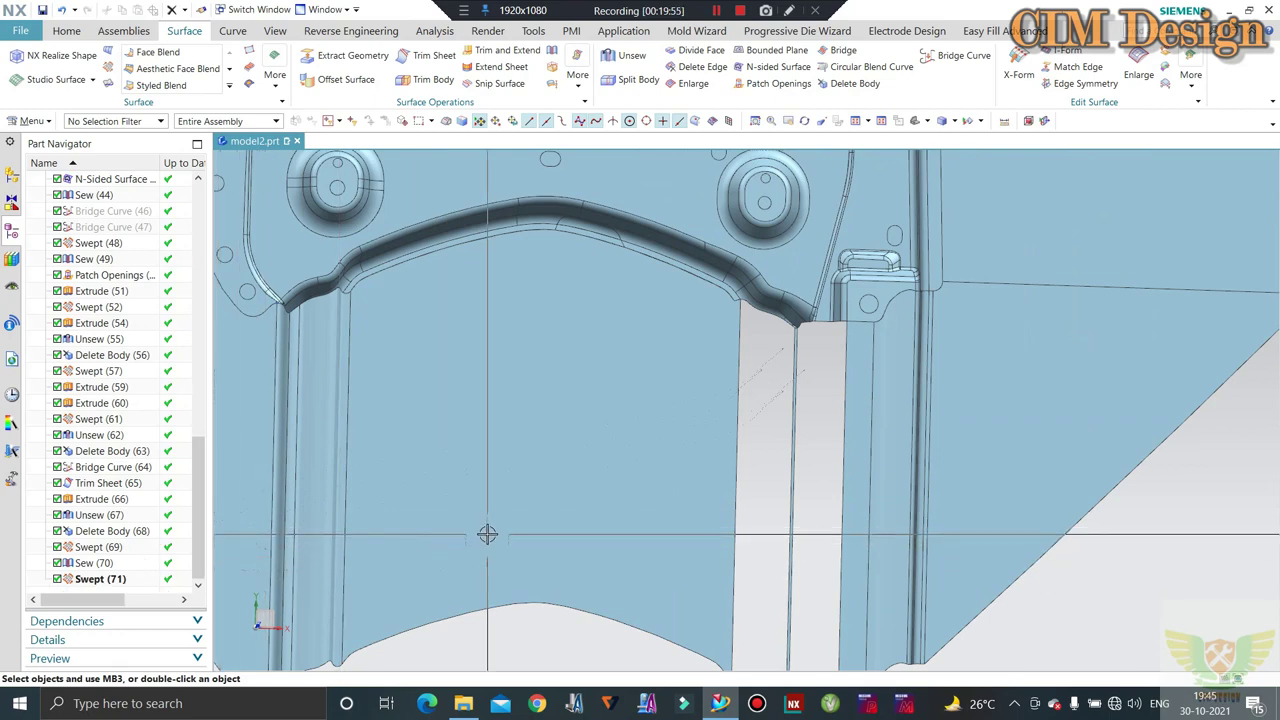
scroll(643, 480, down, 1)
scroll(777, 437, down, 2)
right_click(1023, 526)
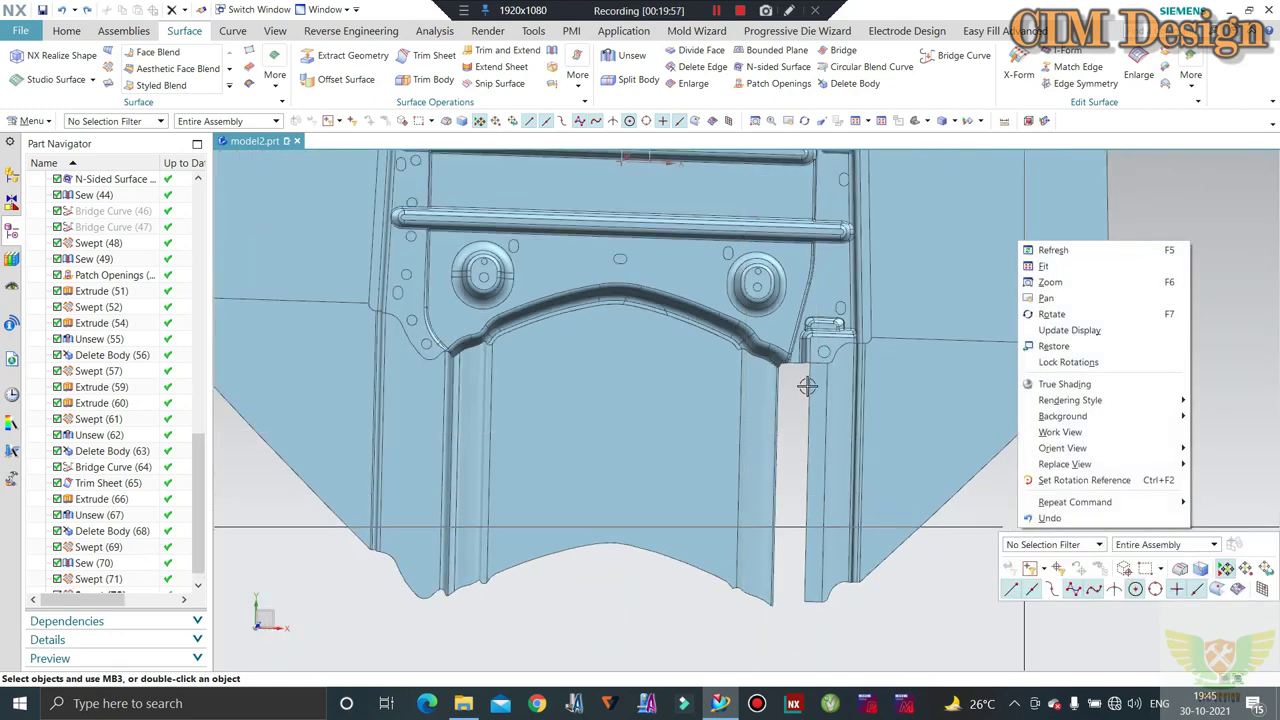
click(1215, 299)
scroll(1053, 292, up, 3)
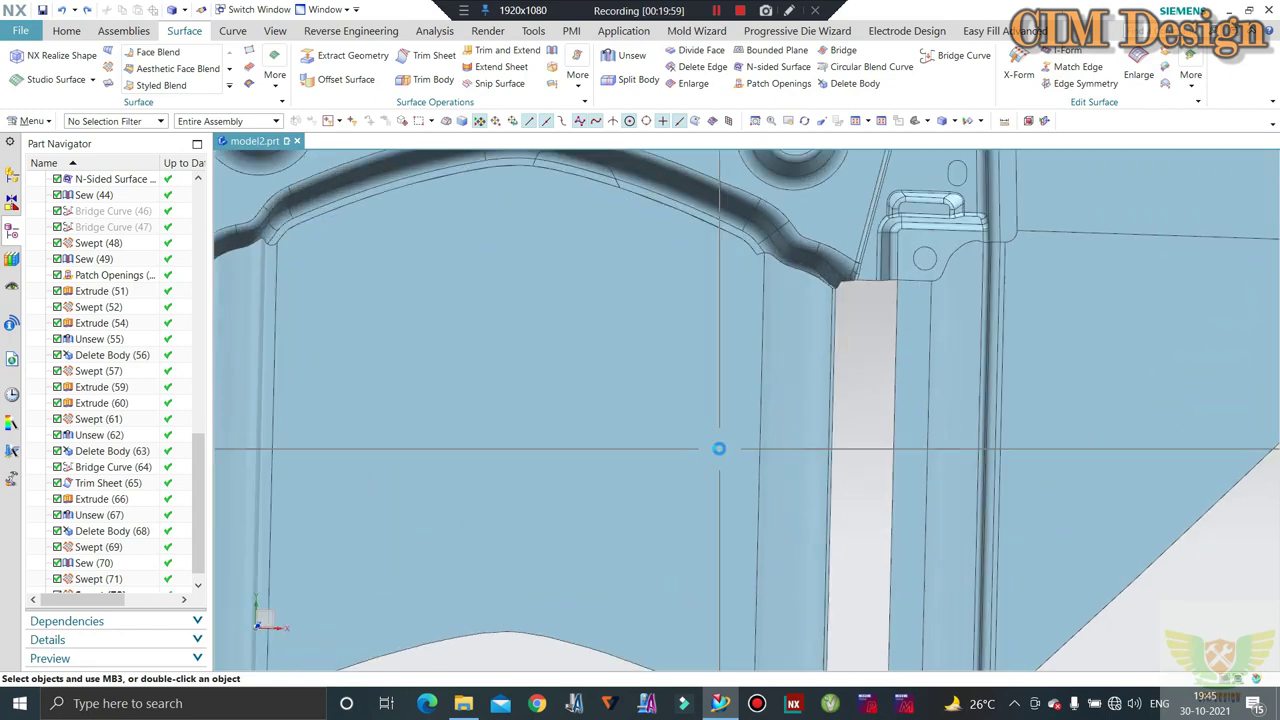
scroll(789, 357, down, 2)
middle_drag(789, 357, 790, 330)
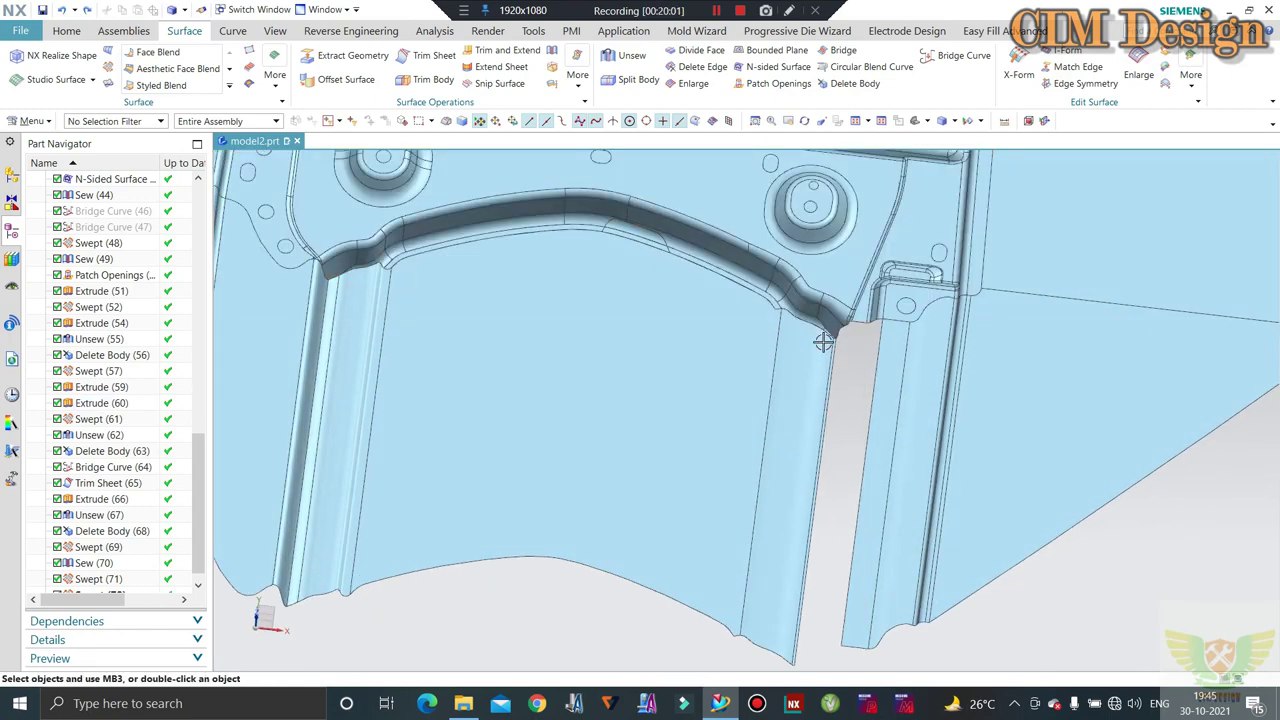
scroll(860, 308, down, 2)
scroll(860, 308, up, 3)
mouse_move(860, 310)
middle_down()
mouse_move(886, 334)
mouse_move(884, 305)
mouse_move(906, 287)
mouse_move(886, 343)
mouse_move(874, 320)
mouse_move(845, 340)
middle_up()
scroll(884, 305, up, 3)
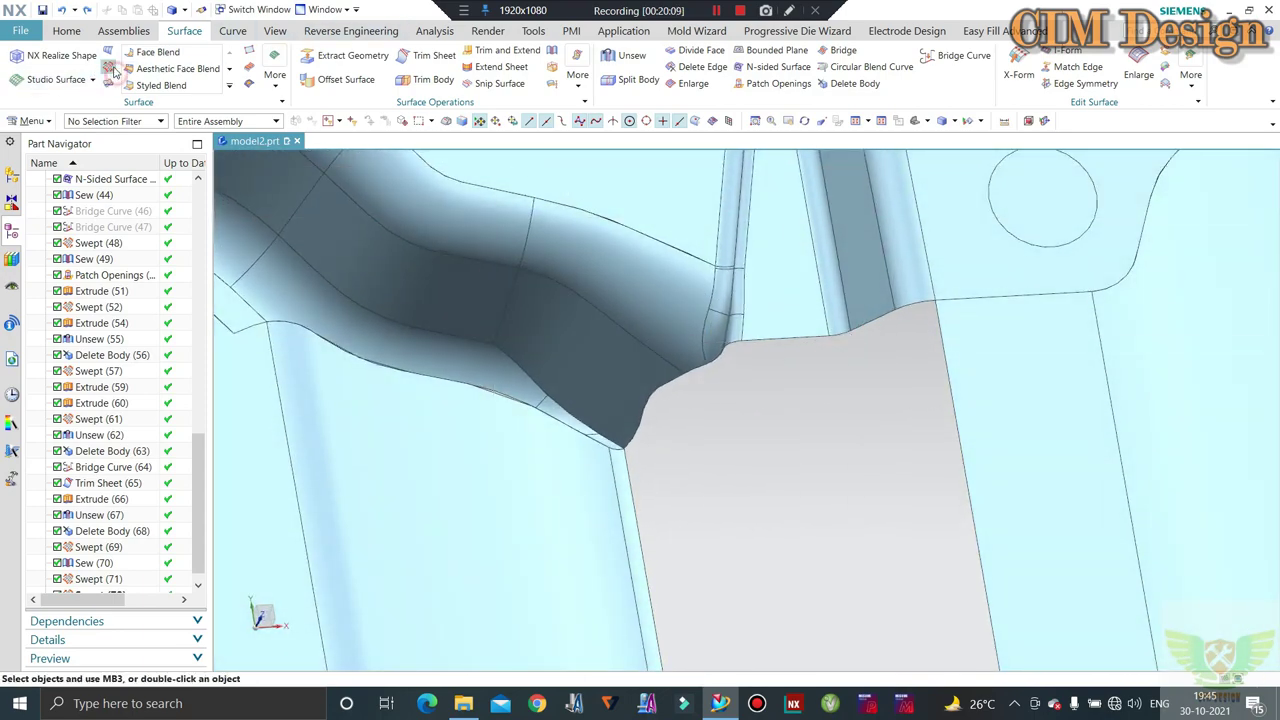
Start a new swept surface with the curved notch edges as its section
key(F4)
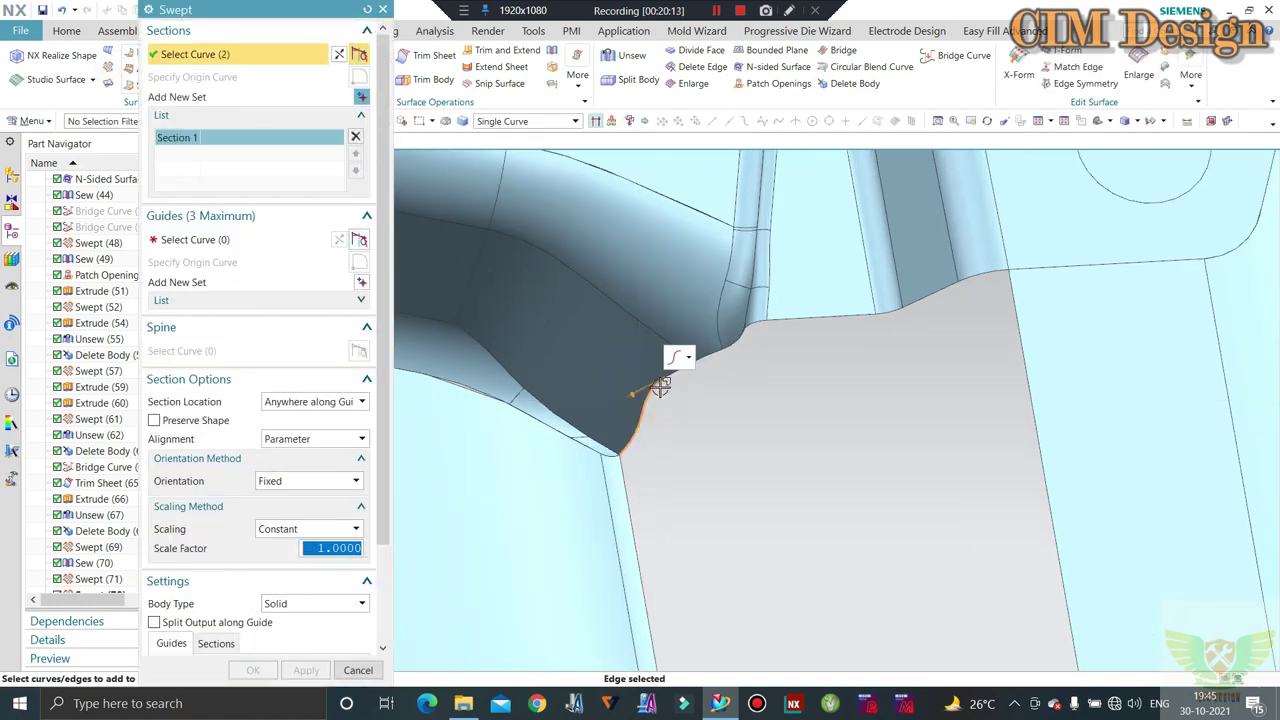
middle_drag(660, 388, 686, 368)
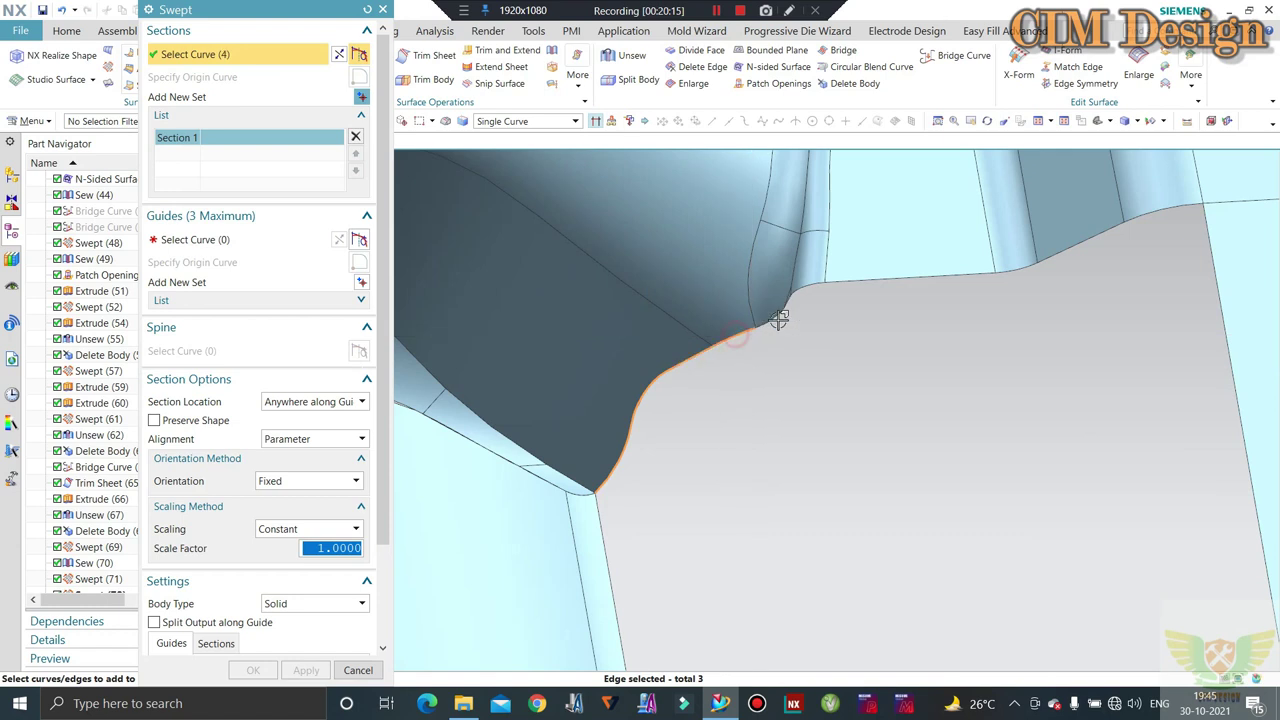
middle_drag(801, 303, 755, 308)
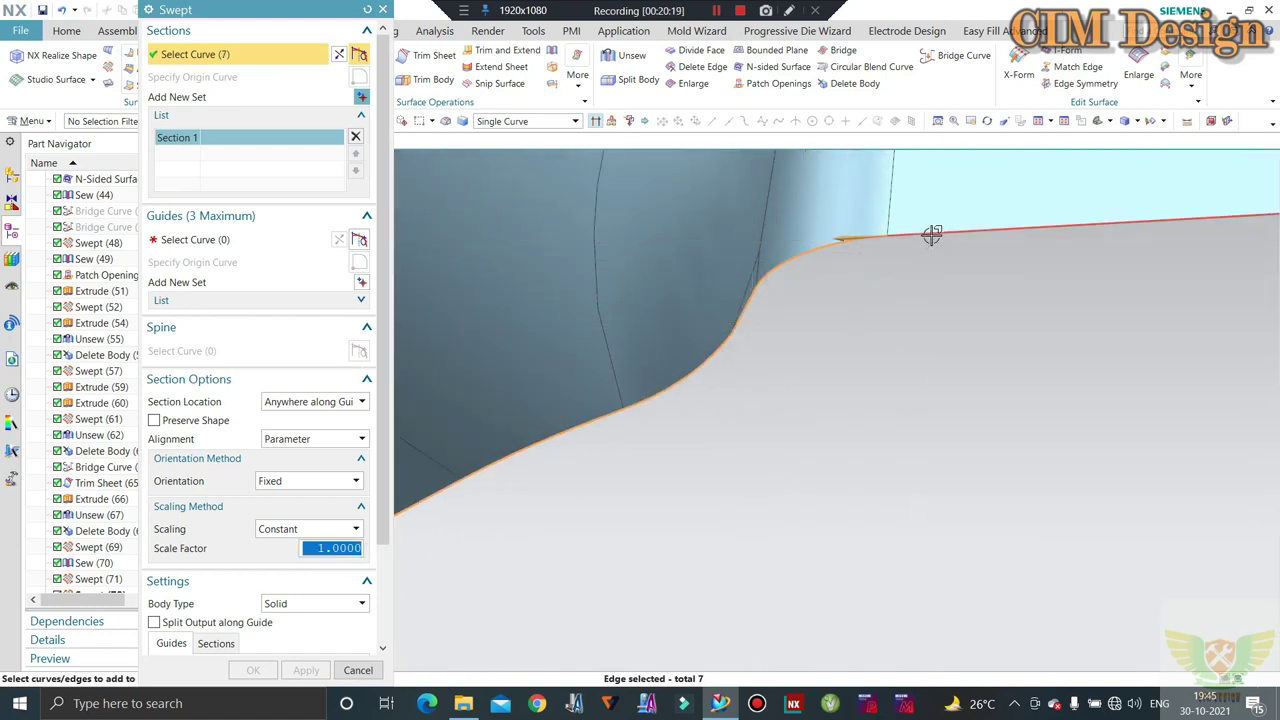
mouse_move(781, 282)
middle_down()
mouse_move(877, 257)
mouse_move(824, 260)
middle_up()
click(824, 260)
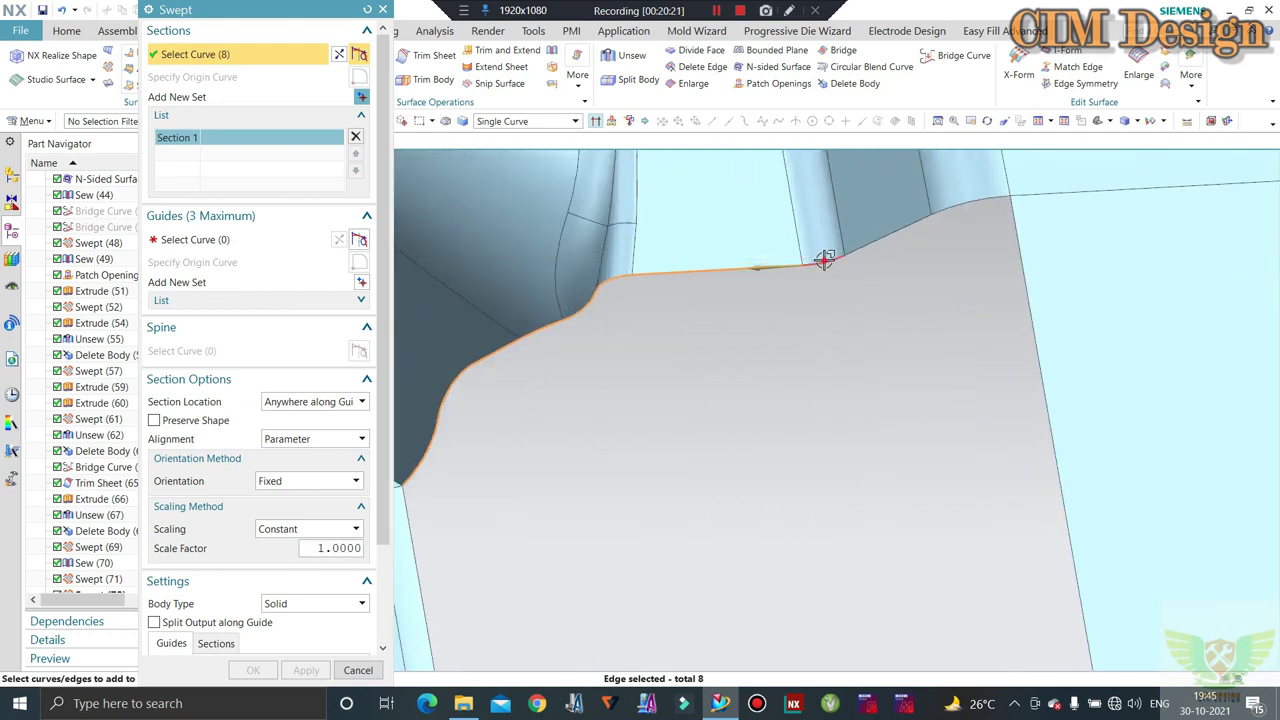
click(235, 240)
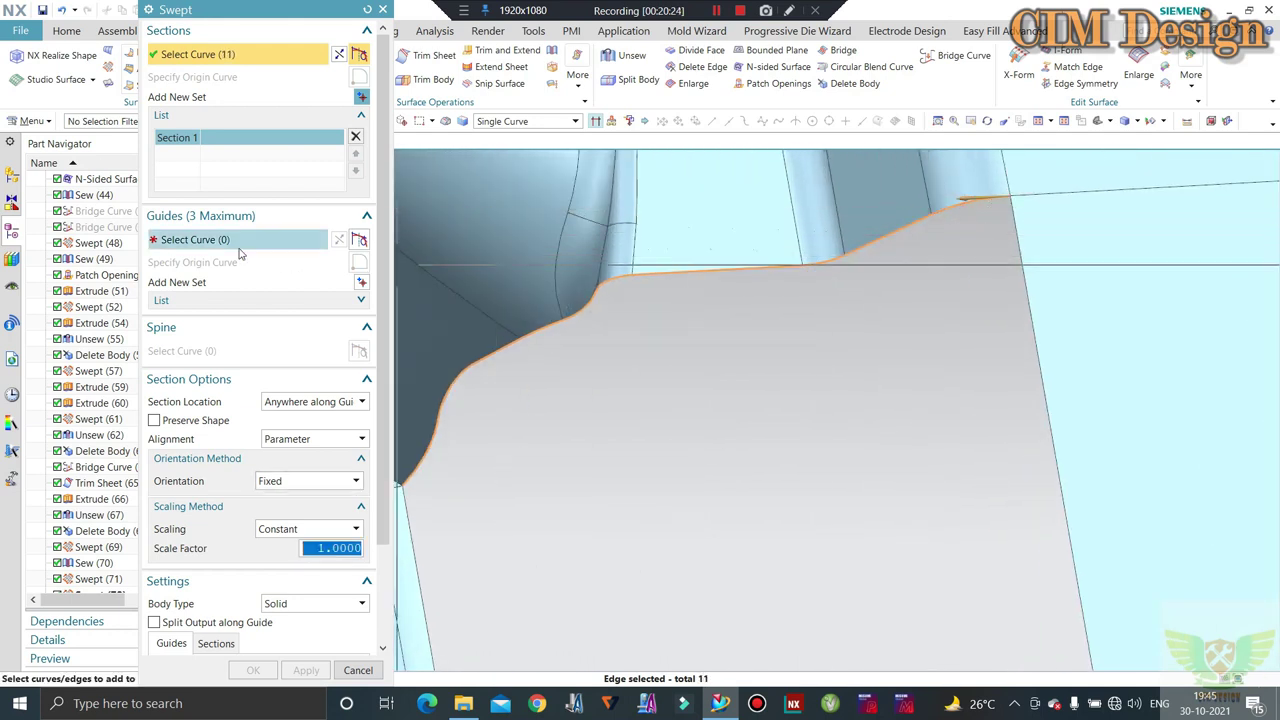
Pick the right vertical edge as guide, dismiss the disconnected-guides error, and review the preview
click(1040, 335)
scroll(810, 296, down, 3)
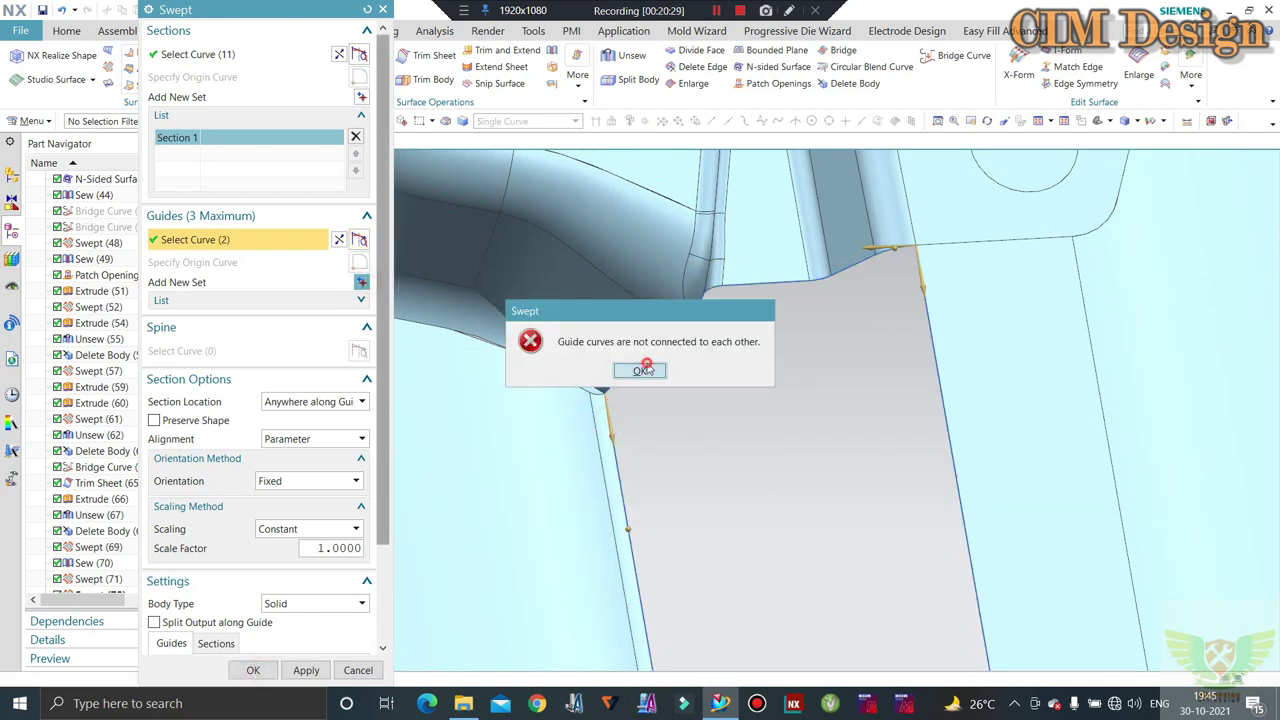
click(645, 370)
scroll(766, 289, up, 2)
scroll(766, 289, up, 2)
scroll(600, 310, up, 3)
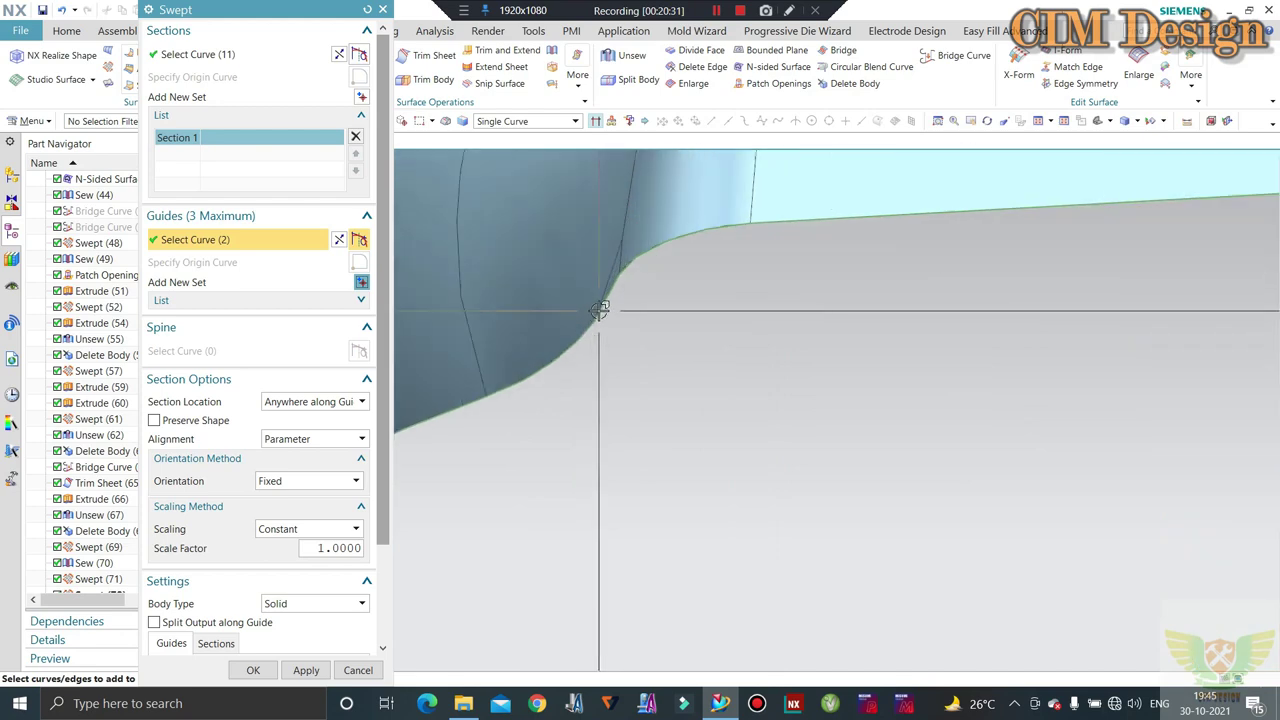
scroll(600, 310, down, 2)
scroll(650, 320, down, 2)
scroll(260, 400, down, 5)
scroll(737, 344, down, 2)
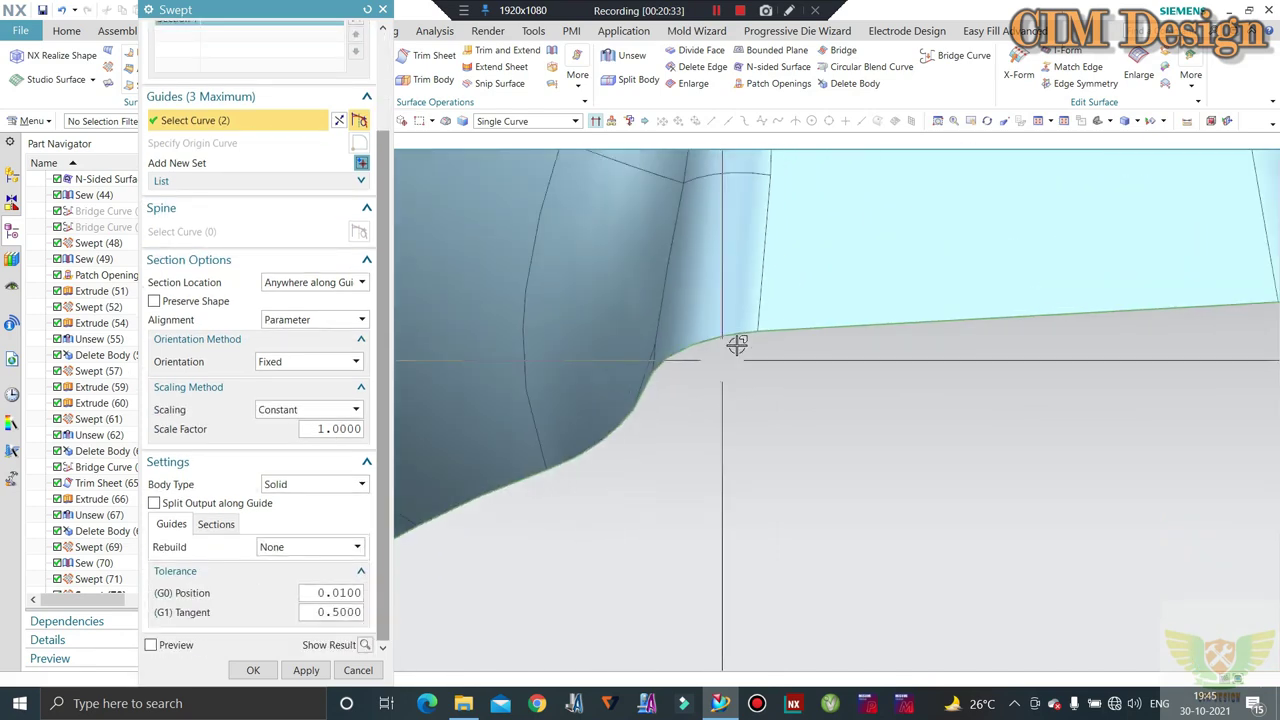
scroll(737, 344, down, 2)
scroll(750, 335, down, 2)
scroll(765, 330, down, 1)
scroll(776, 327, down, 1)
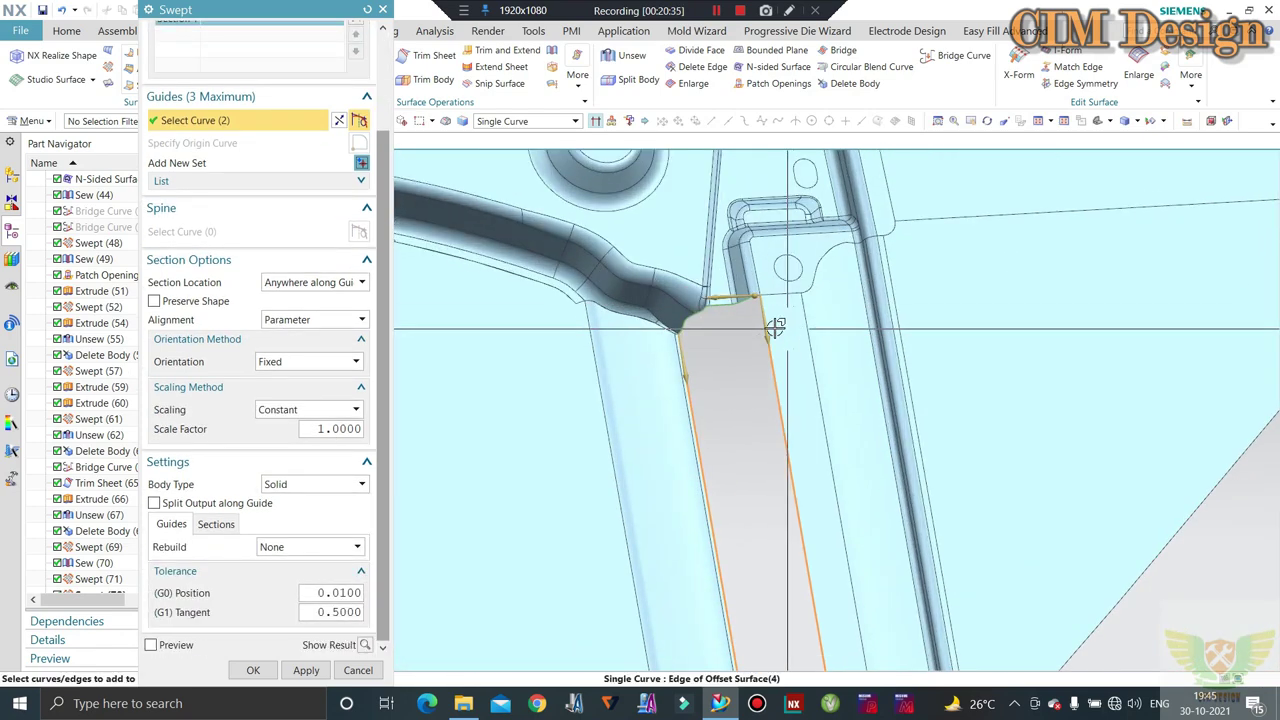
scroll(776, 327, up, 3)
scroll(737, 277, up, 3)
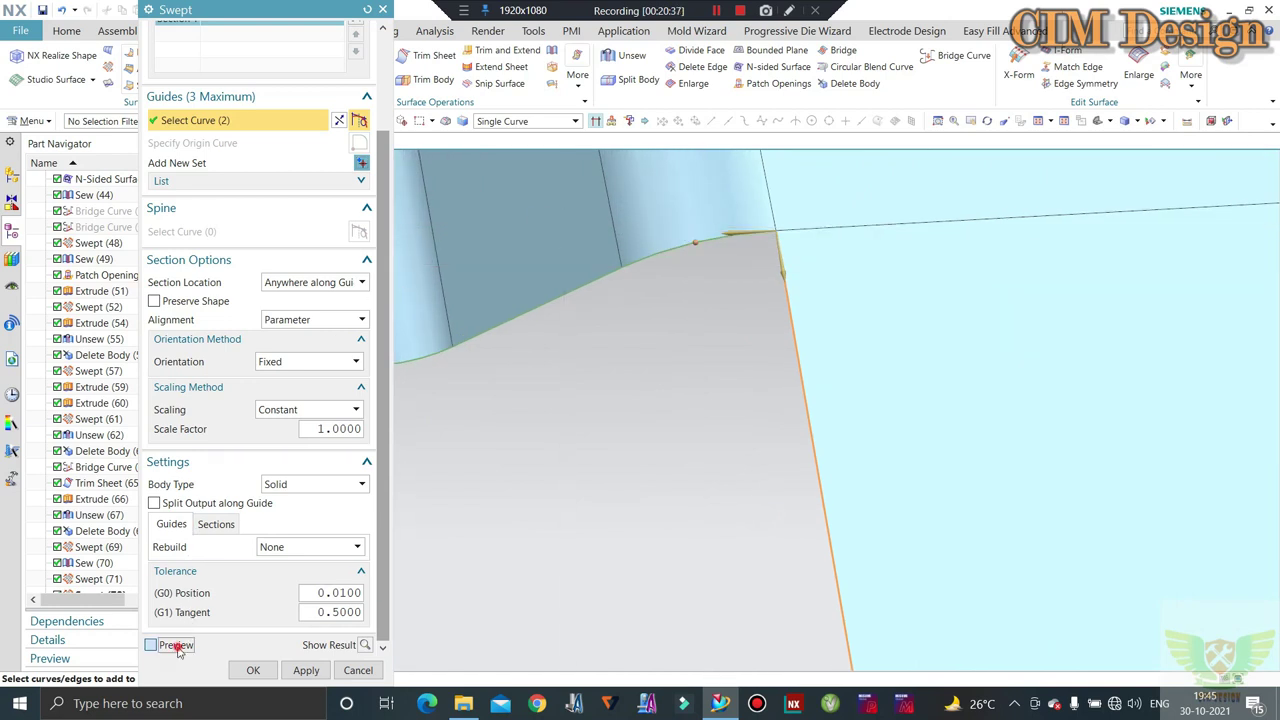
scroll(717, 366, down, 2)
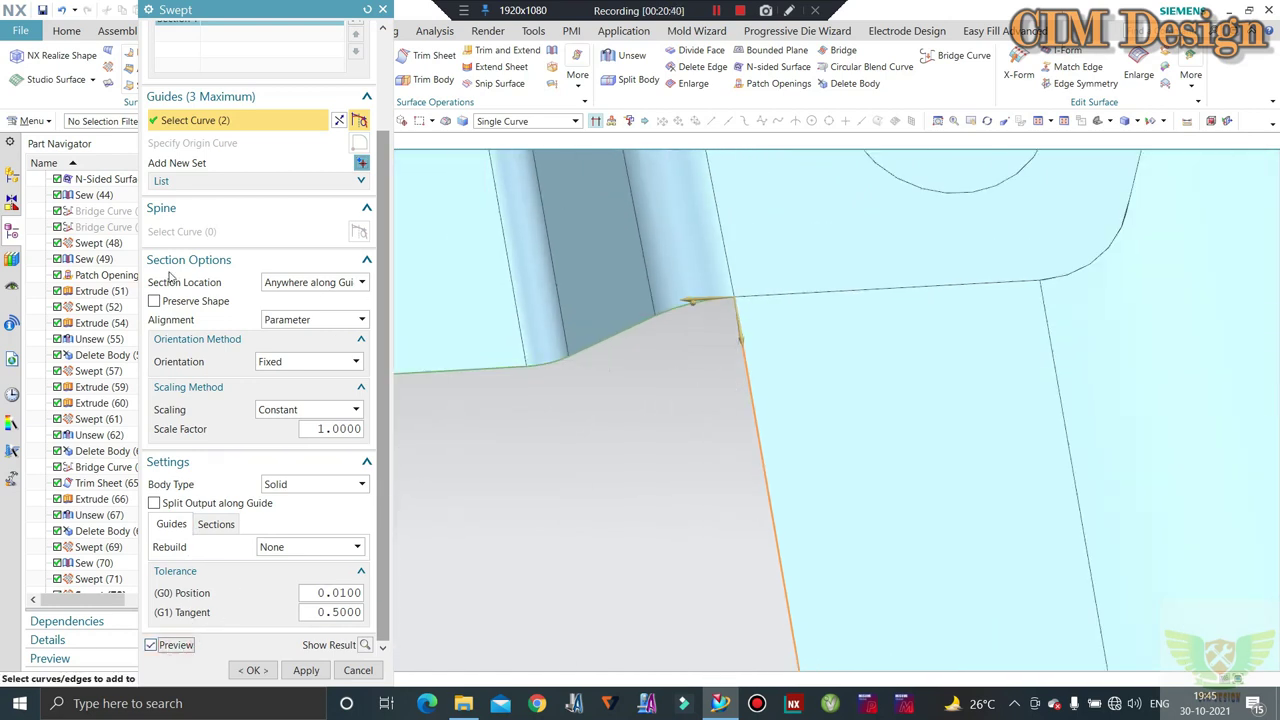
scroll(190, 150, up, 1)
scroll(201, 141, up, 2)
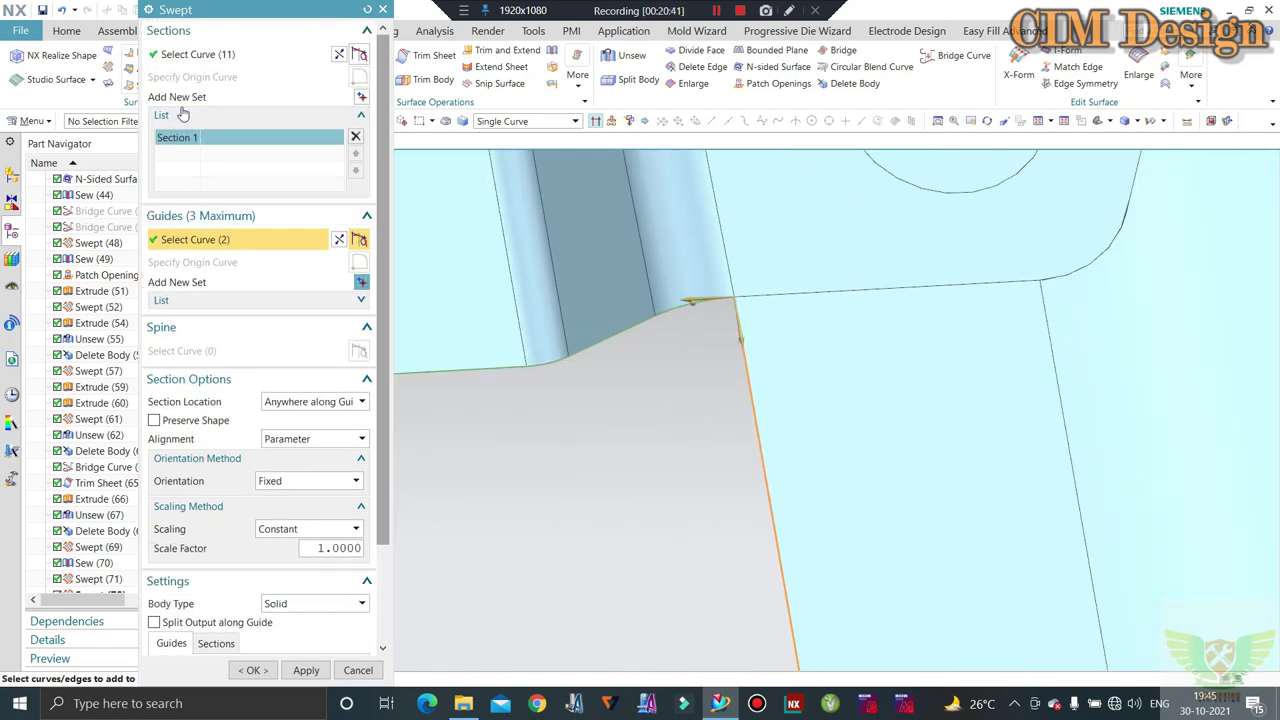
Cancel the swept surface, leaving the gap unfilled, and orbit to view the whole panel
click(189, 117)
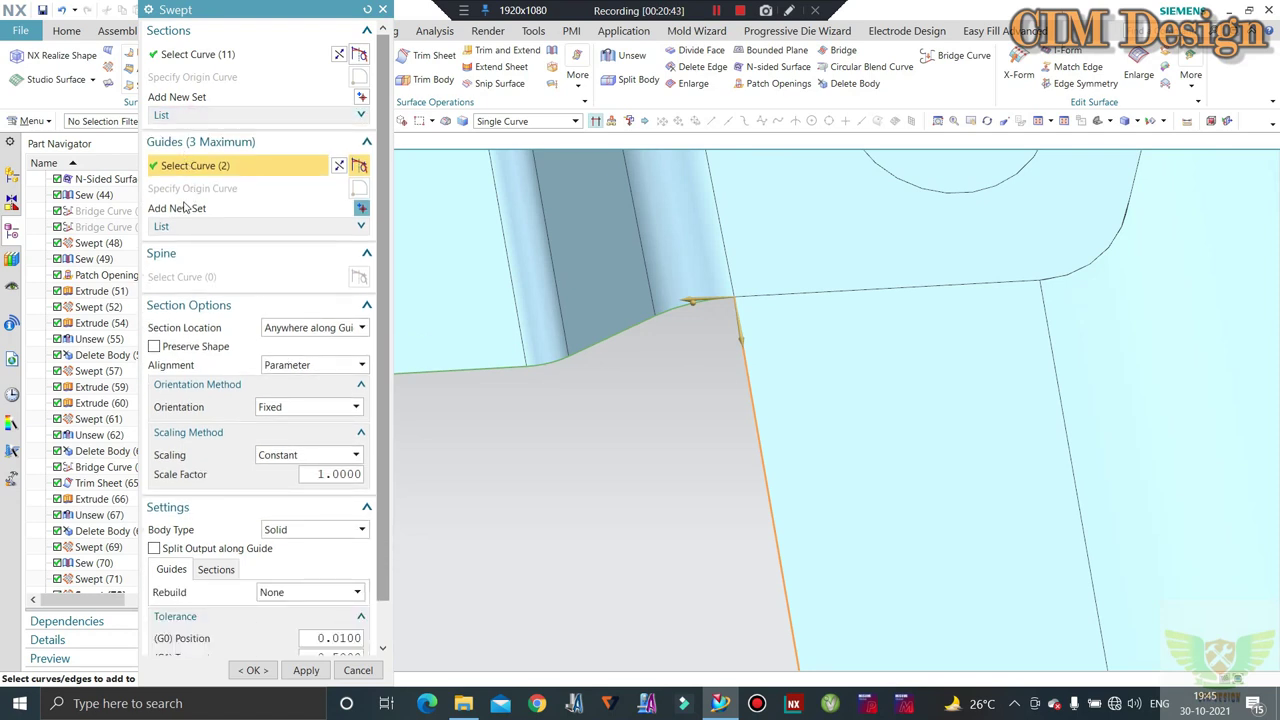
scroll(566, 244, down, 2)
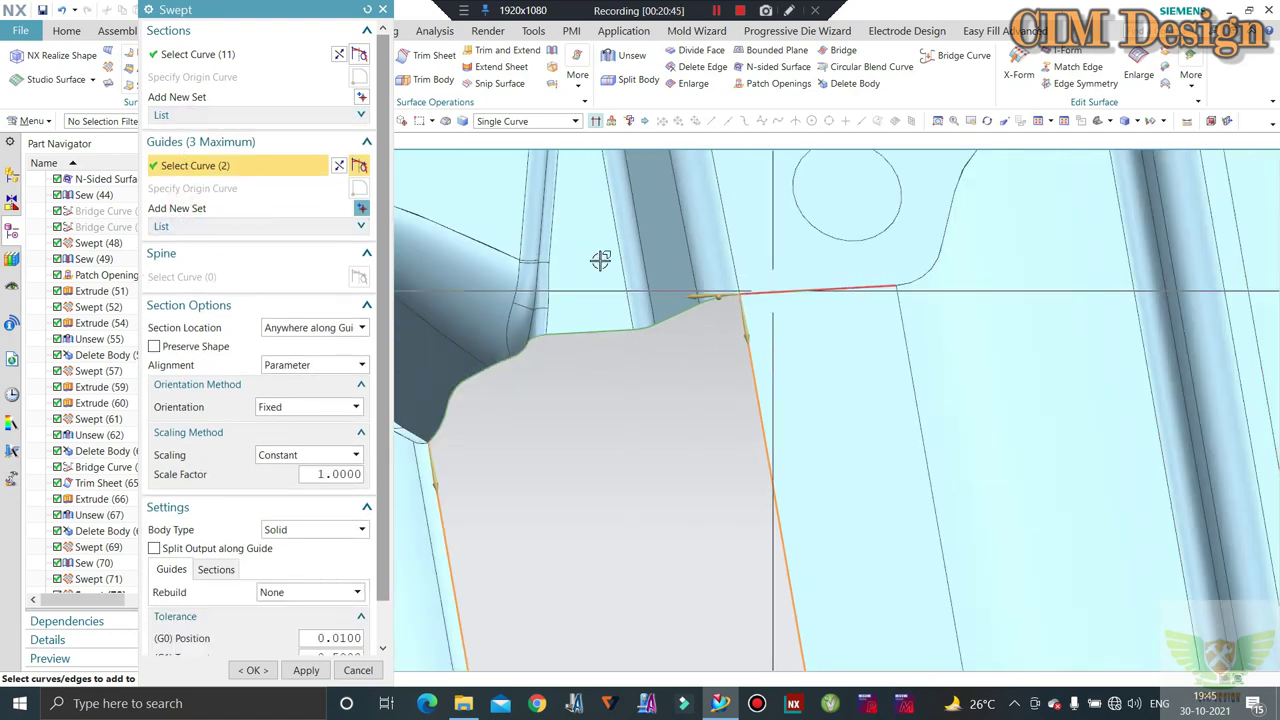
click(180, 115)
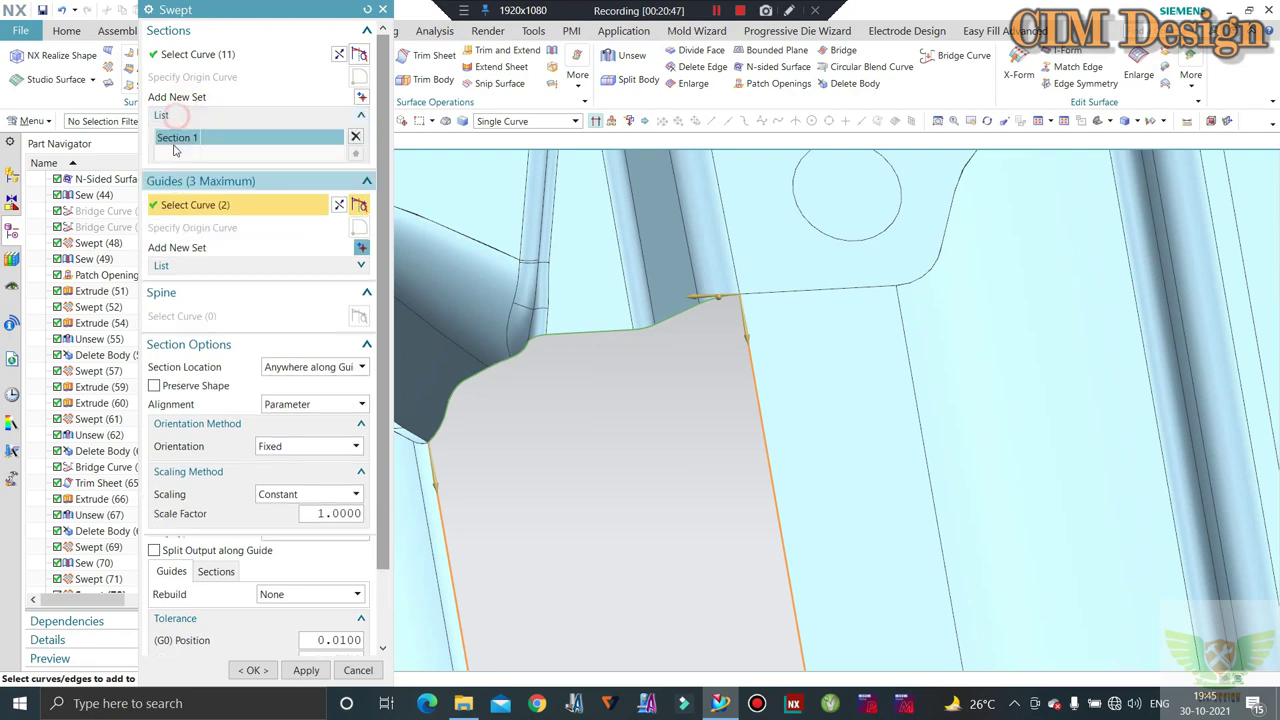
mouse_move(600, 244)
middle_down()
mouse_move(619, 348)
mouse_move(650, 338)
middle_up()
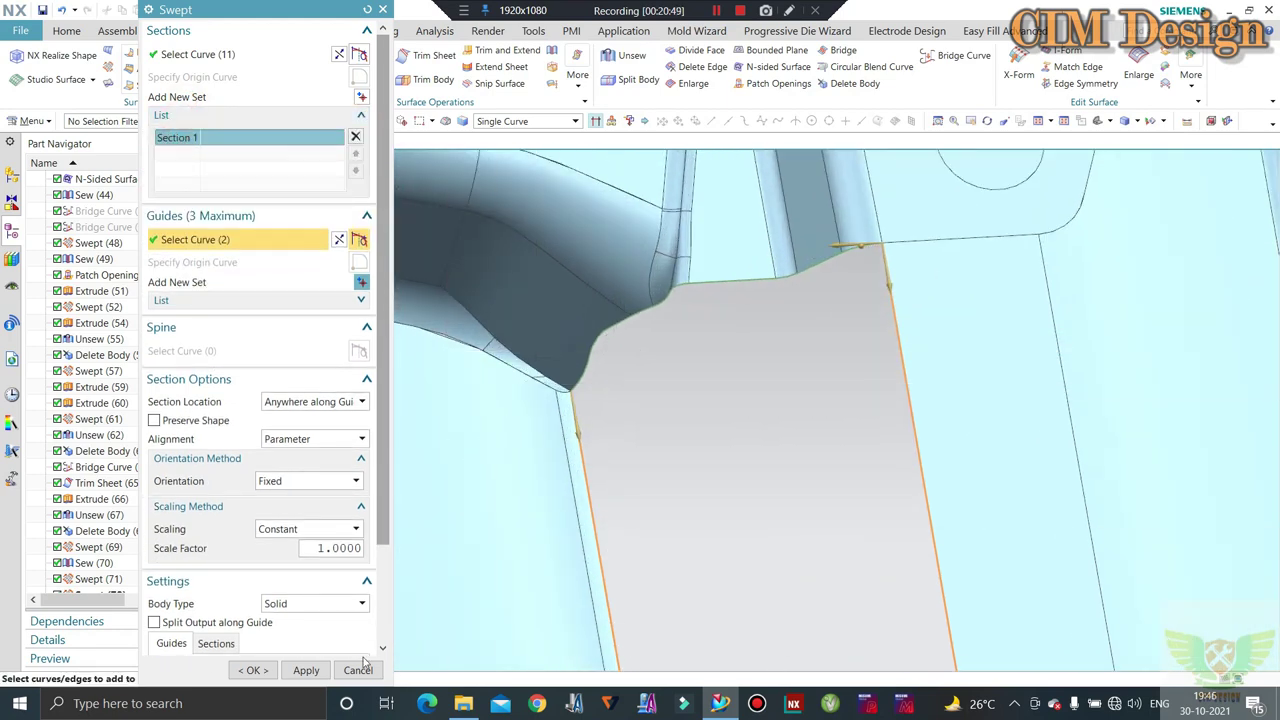
click(356, 670)
scroll(620, 360, down, 3)
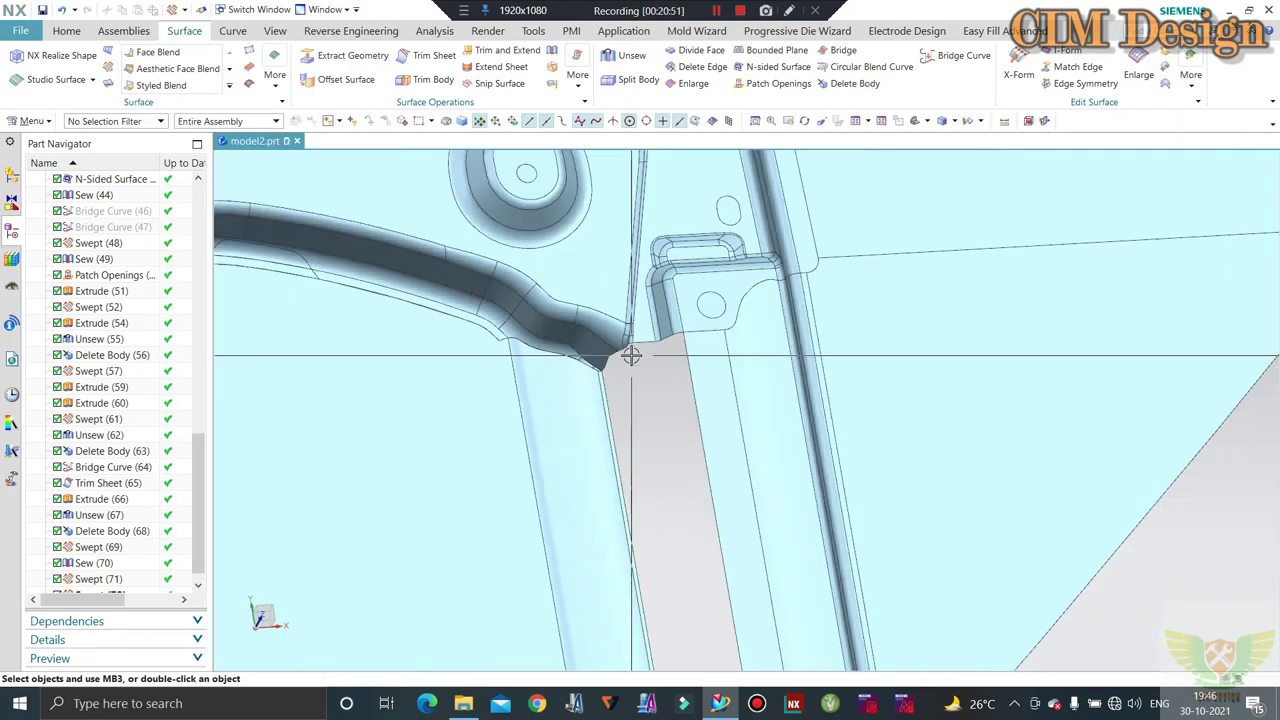
scroll(631, 354, down, 2)
middle_drag(631, 354, 524, 237)
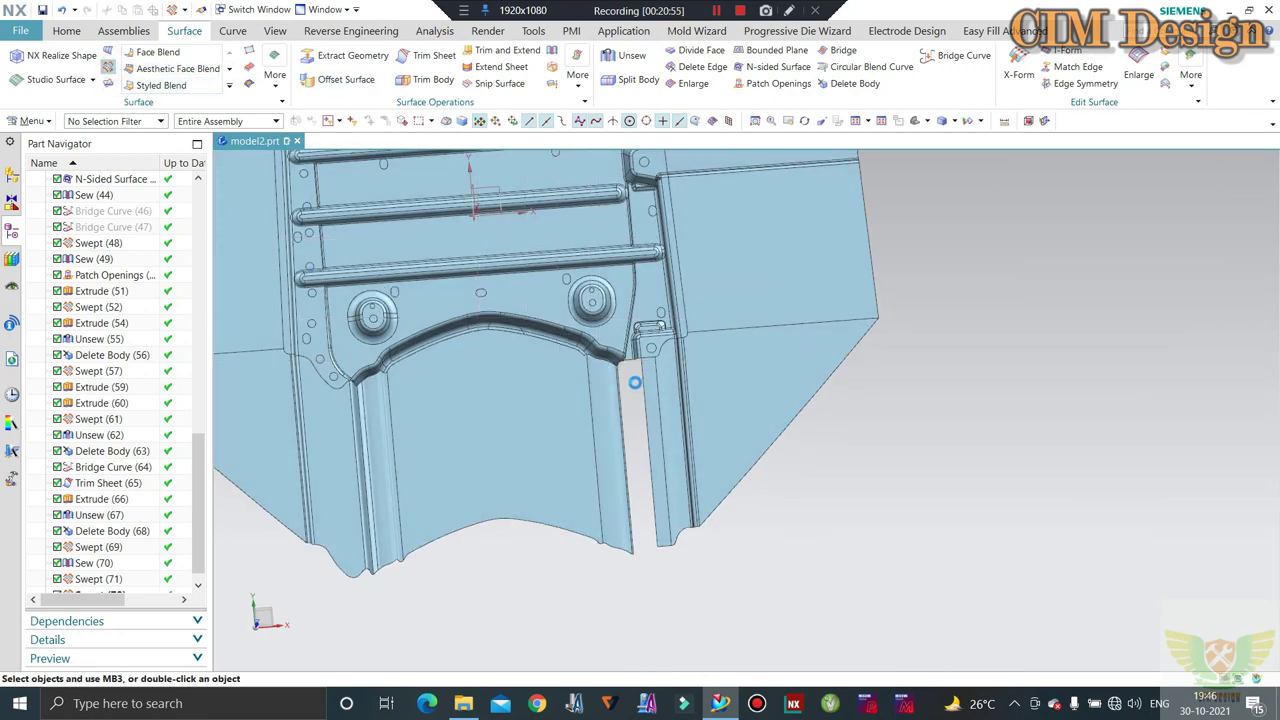
Select the 7-curve curved edge chain at the corner as the sweep section
scroll(624, 375, down, 2)
scroll(622, 367, down, 3)
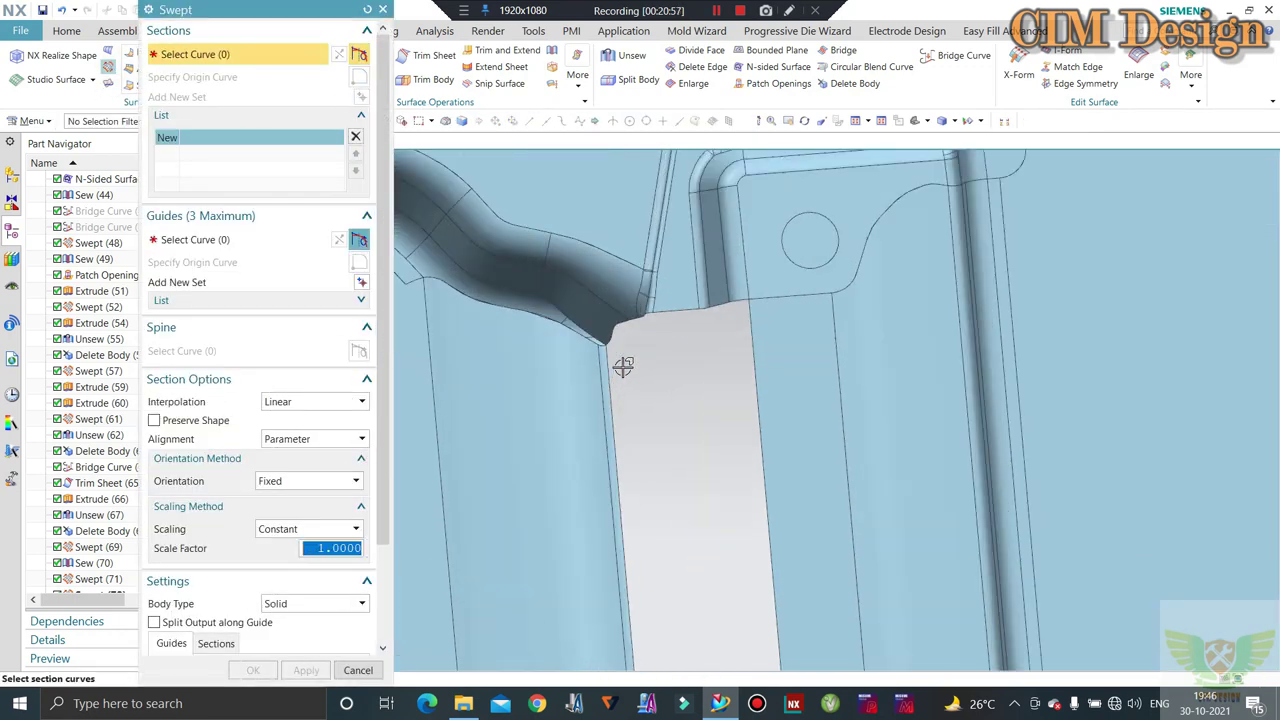
middle_drag(637, 357, 651, 343)
scroll(623, 371, down, 1)
scroll(577, 366, down, 2)
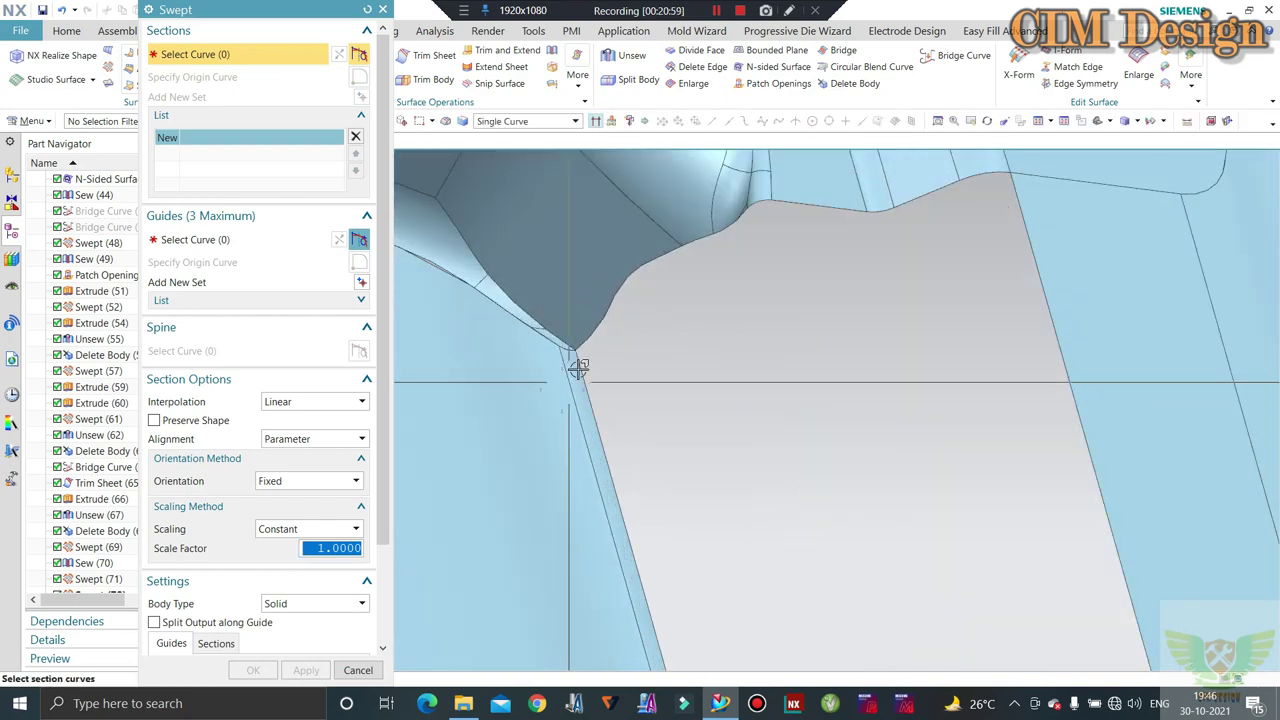
scroll(588, 300, down, 2)
scroll(820, 374, up, 2)
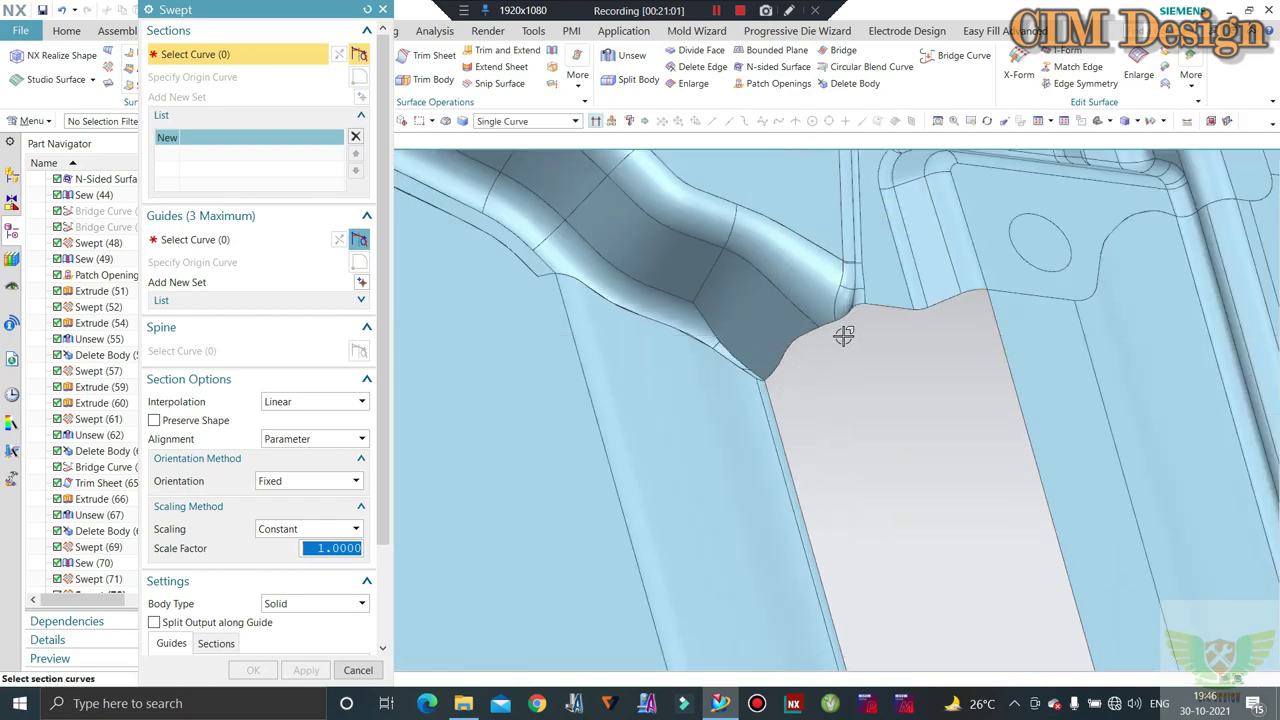
scroll(713, 378, up, 1)
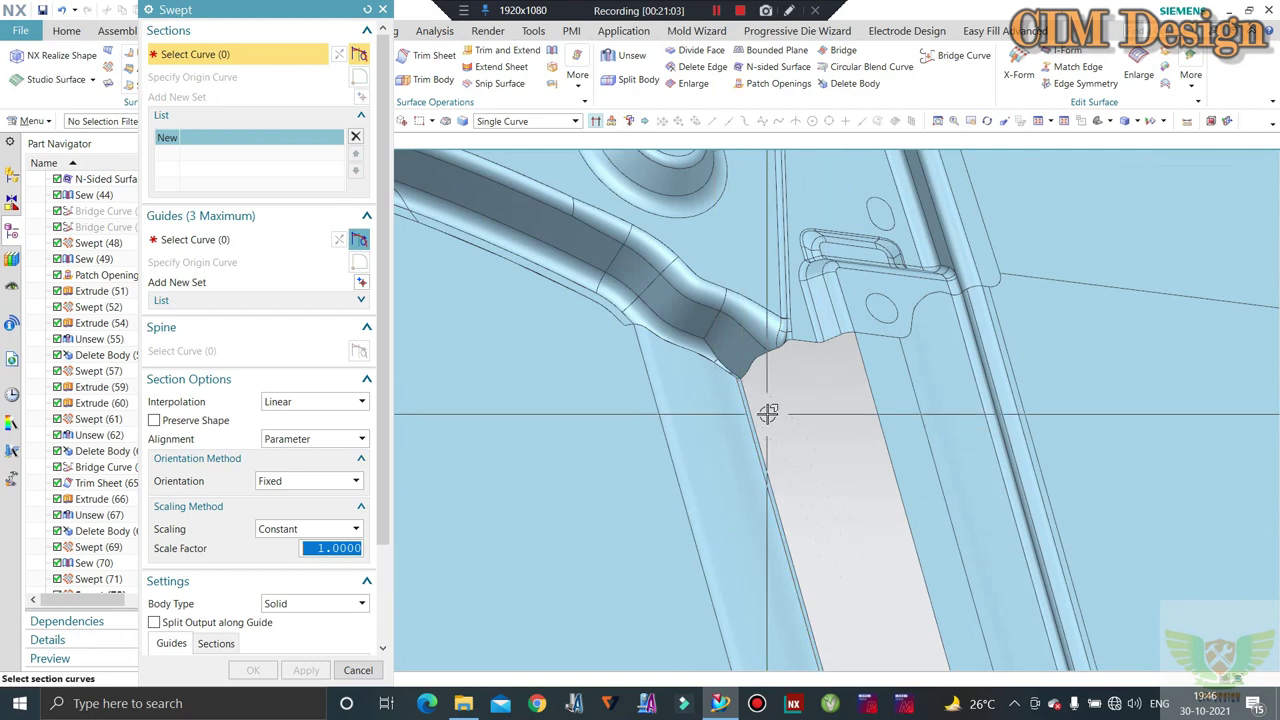
scroll(767, 413, down, 2)
click(721, 311)
scroll(745, 270, down, 1)
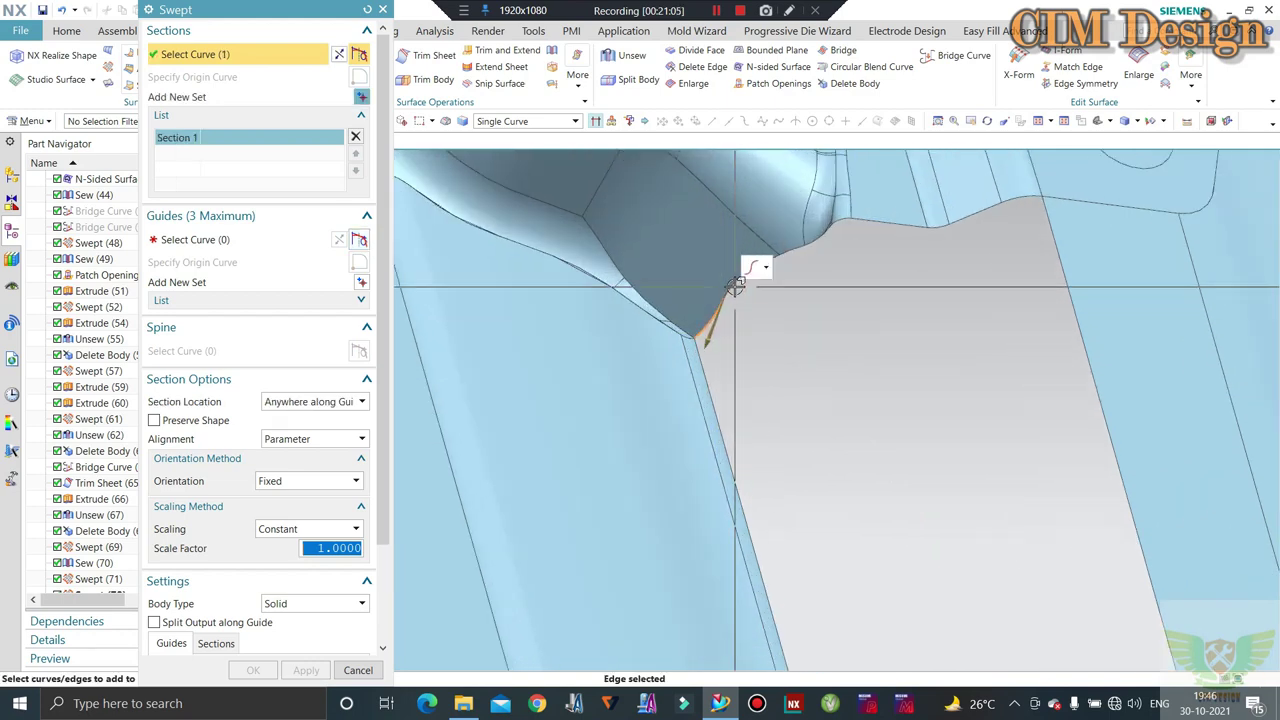
scroll(770, 262, down, 1)
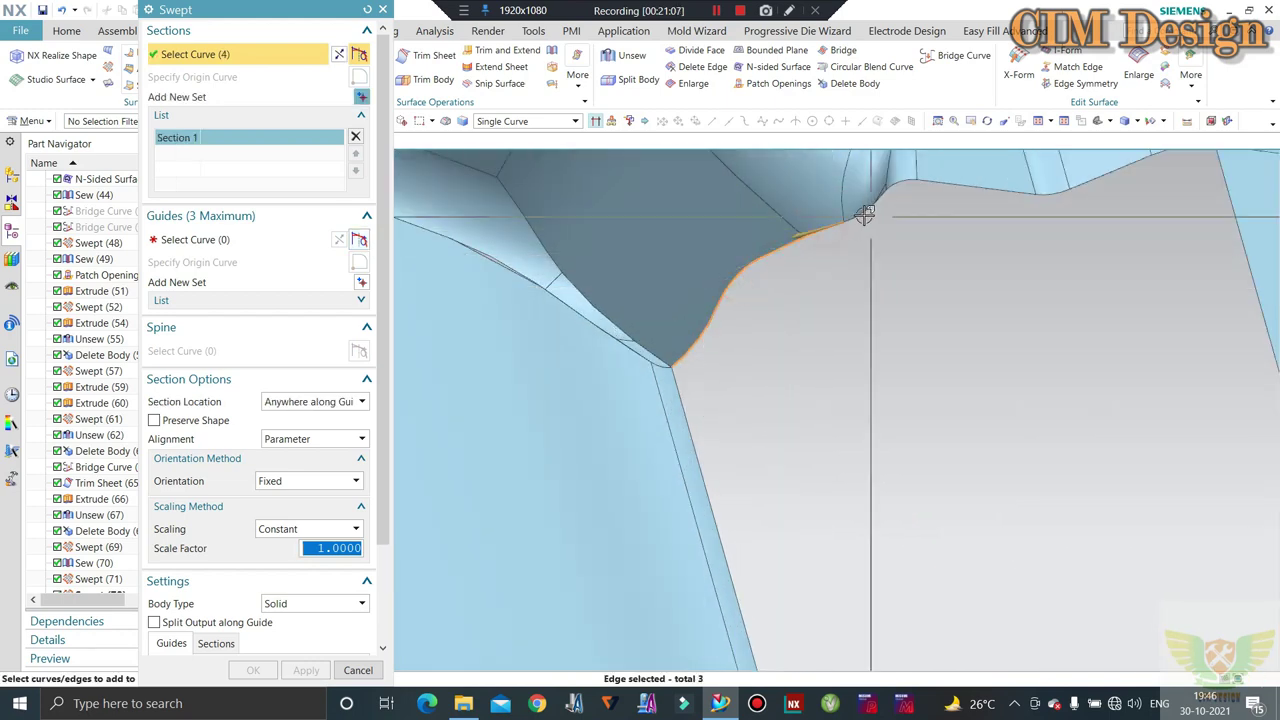
click(894, 199)
scroll(886, 203, down, 1)
scroll(870, 190, down, 1)
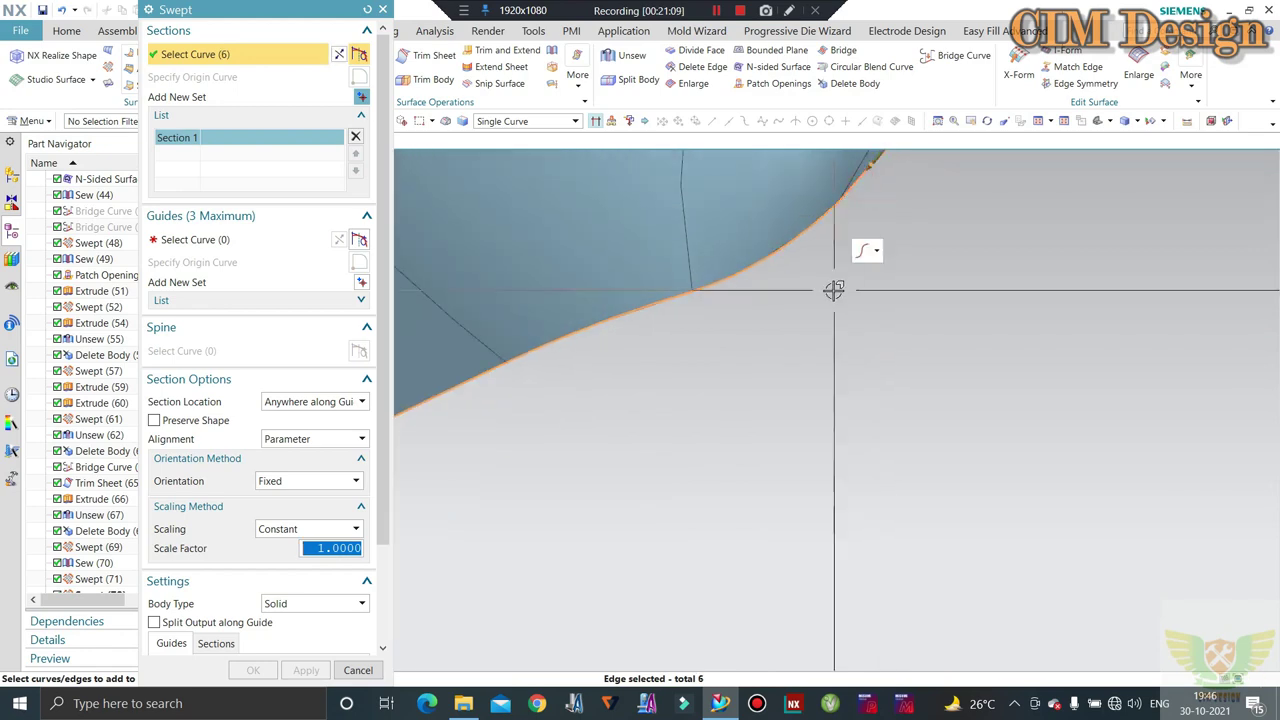
scroll(834, 290, up, 2)
scroll(829, 277, down, 1)
scroll(886, 284, up, 1)
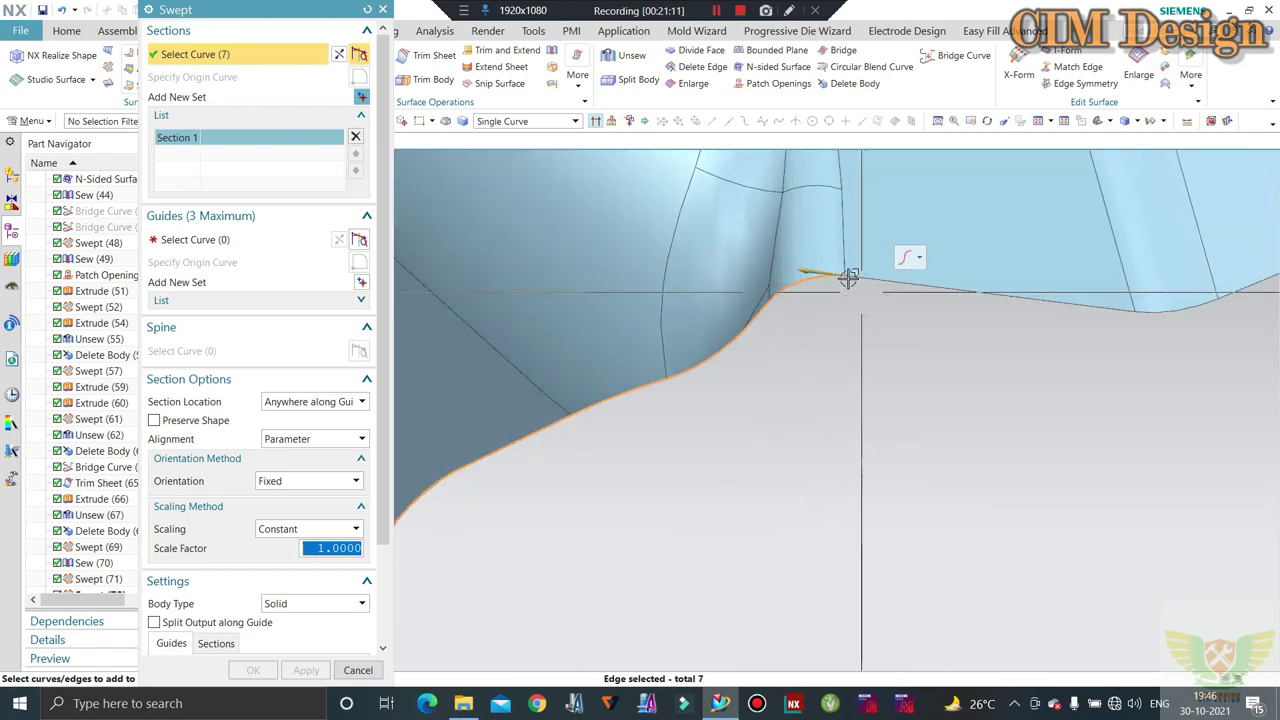
scroll(860, 300, up, 3)
Use the straight edge as the guide, preview, and create the gap-filling swept surface
middle_click(451, 214)
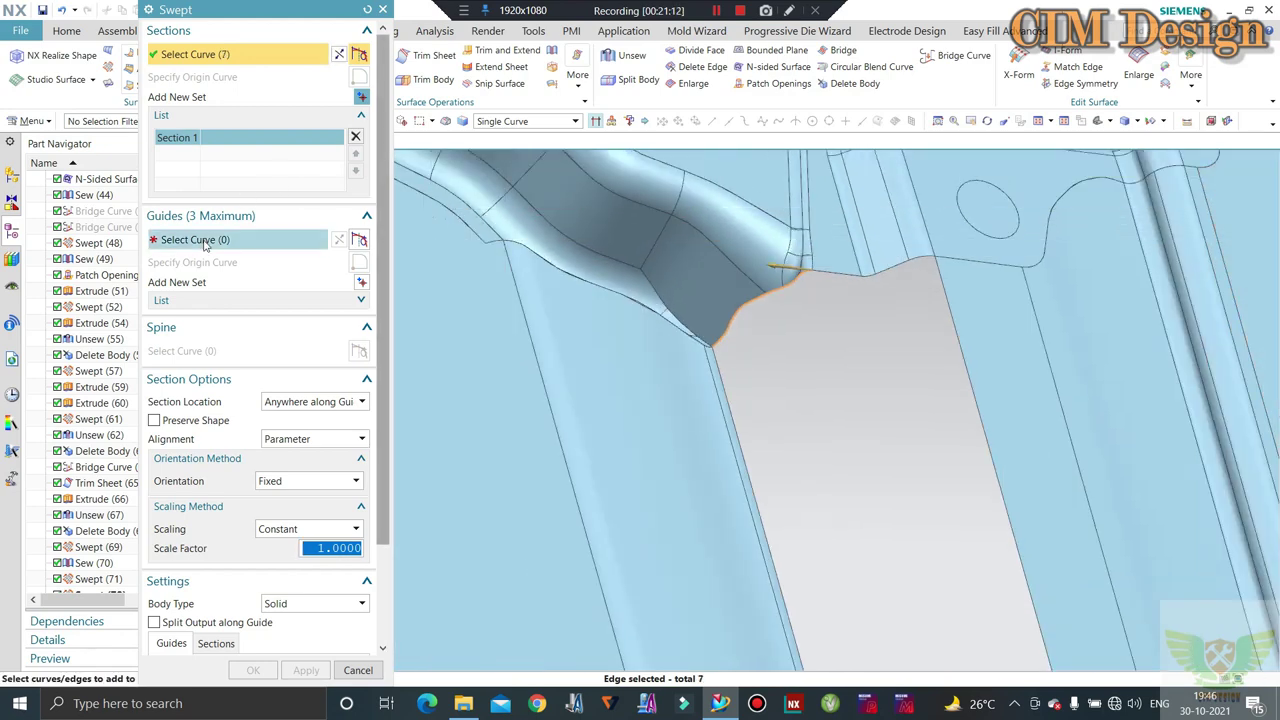
click(728, 394)
scroll(190, 637, down, 2)
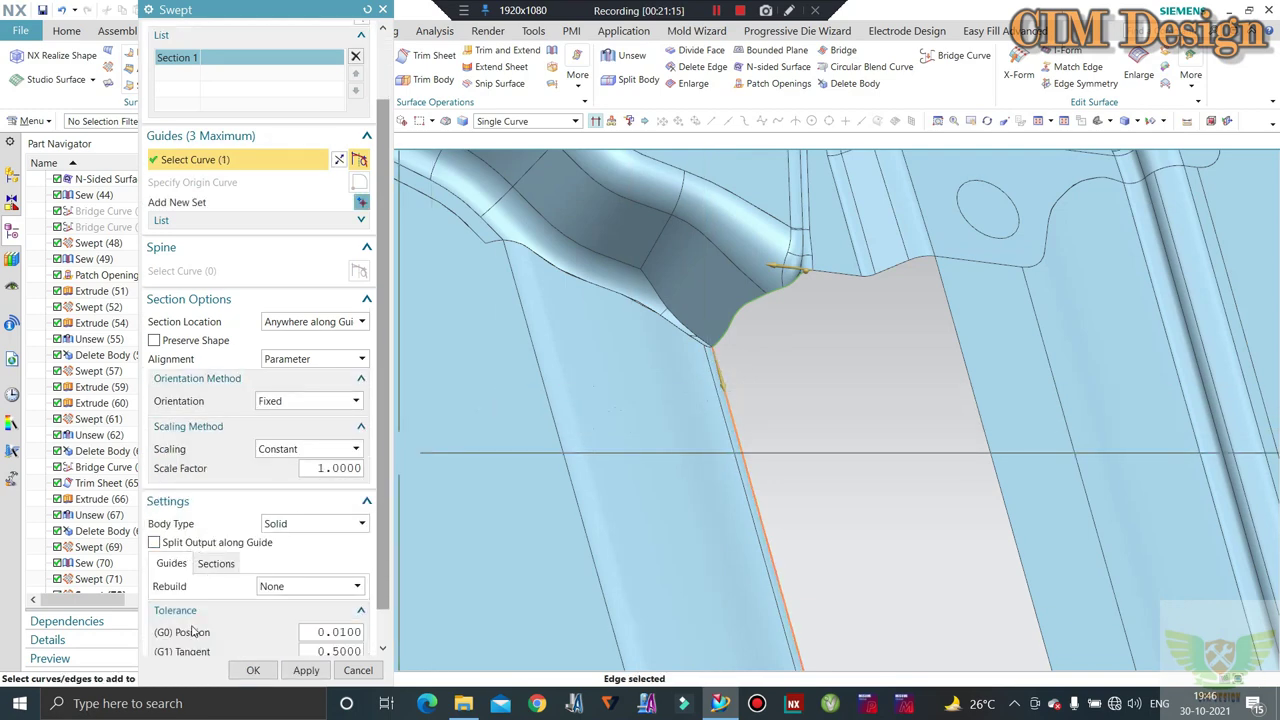
scroll(178, 635, down, 1)
click(178, 646)
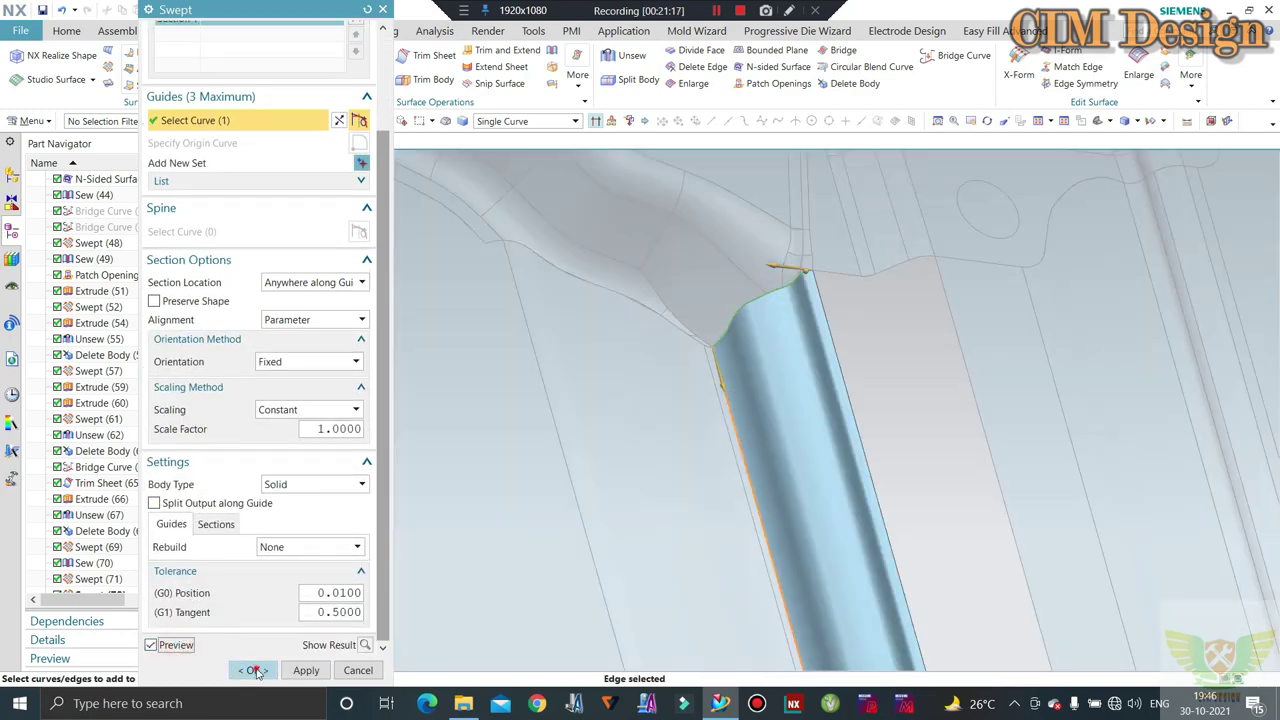
click(256, 671)
mouse_move(500, 494)
middle_down()
mouse_move(698, 430)
mouse_move(685, 296)
middle_up()
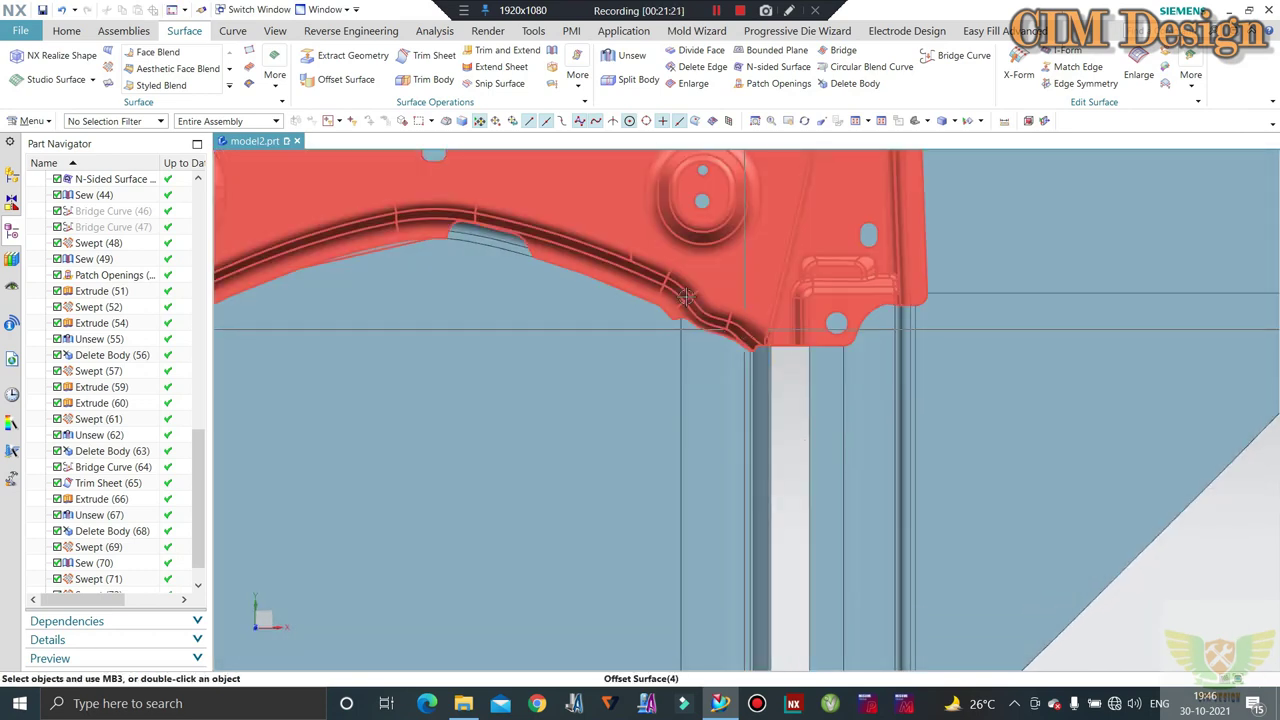
Sweep the 4-curve section along the vertical guide edge with Preserve Shape, creating Swept (74)
click(718, 9)
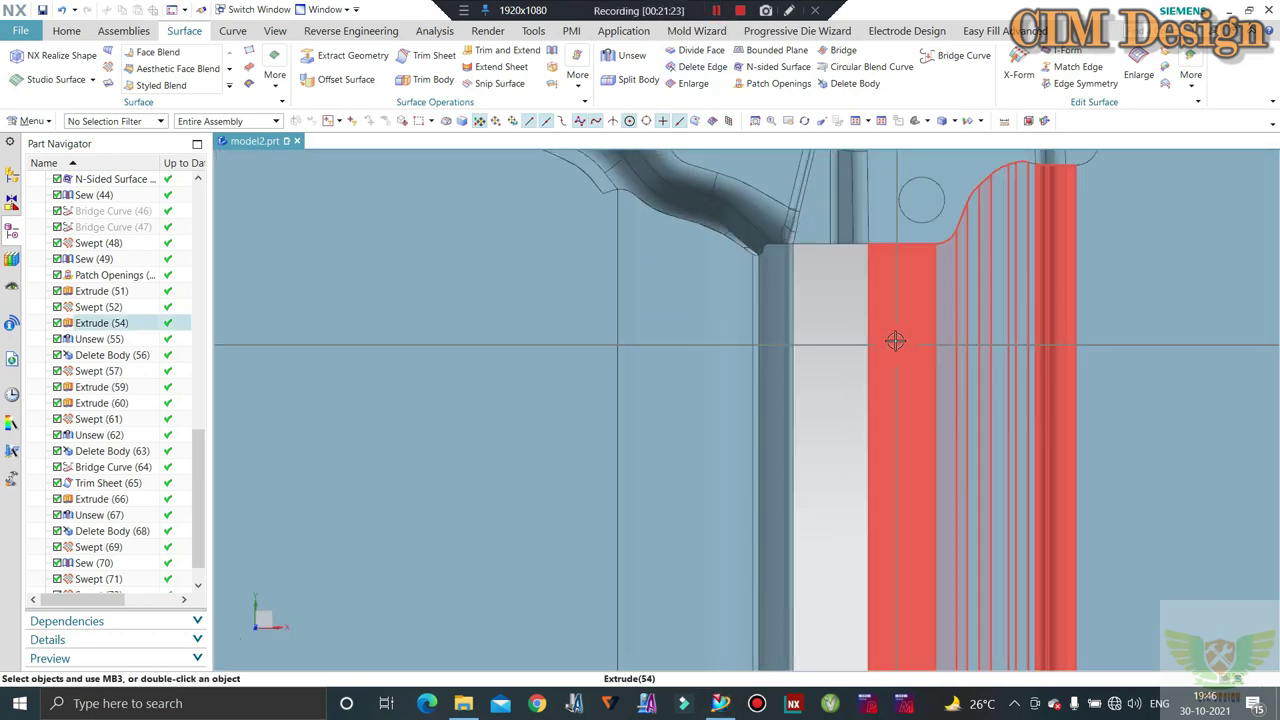
mouse_move(894, 340)
middle_down()
mouse_move(911, 306)
mouse_move(849, 286)
mouse_move(772, 203)
middle_up()
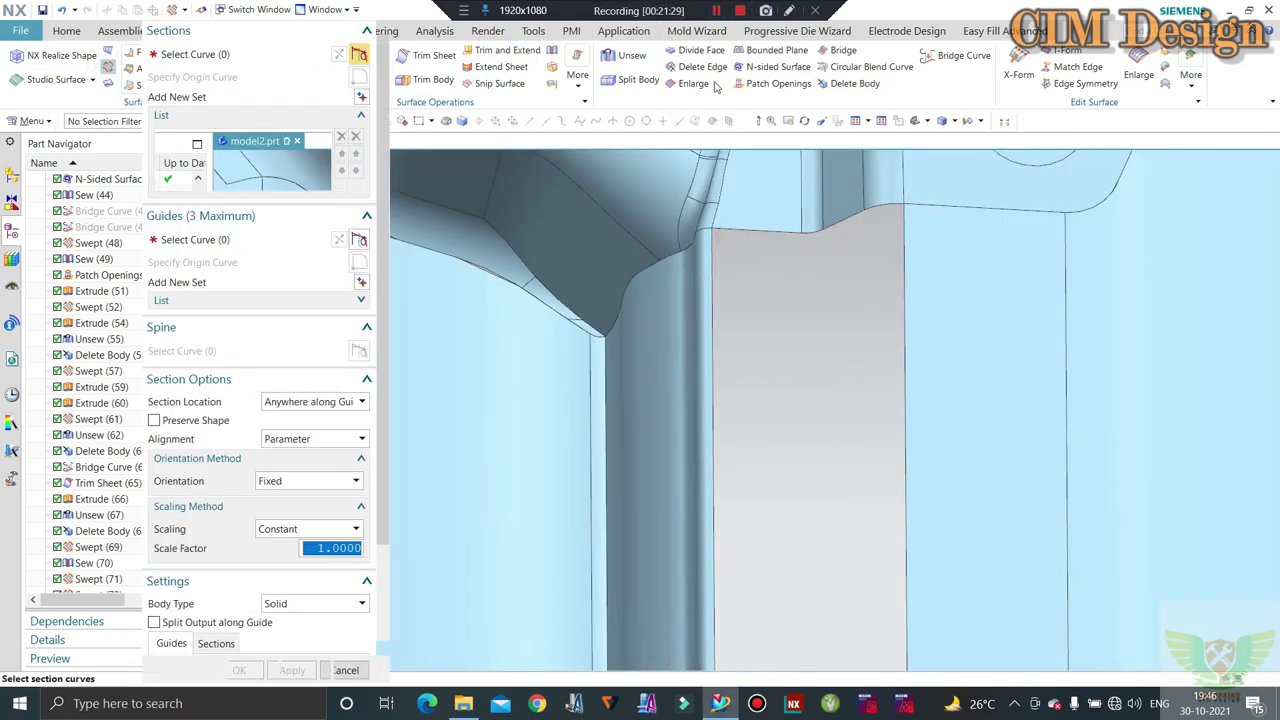
click(810, 232)
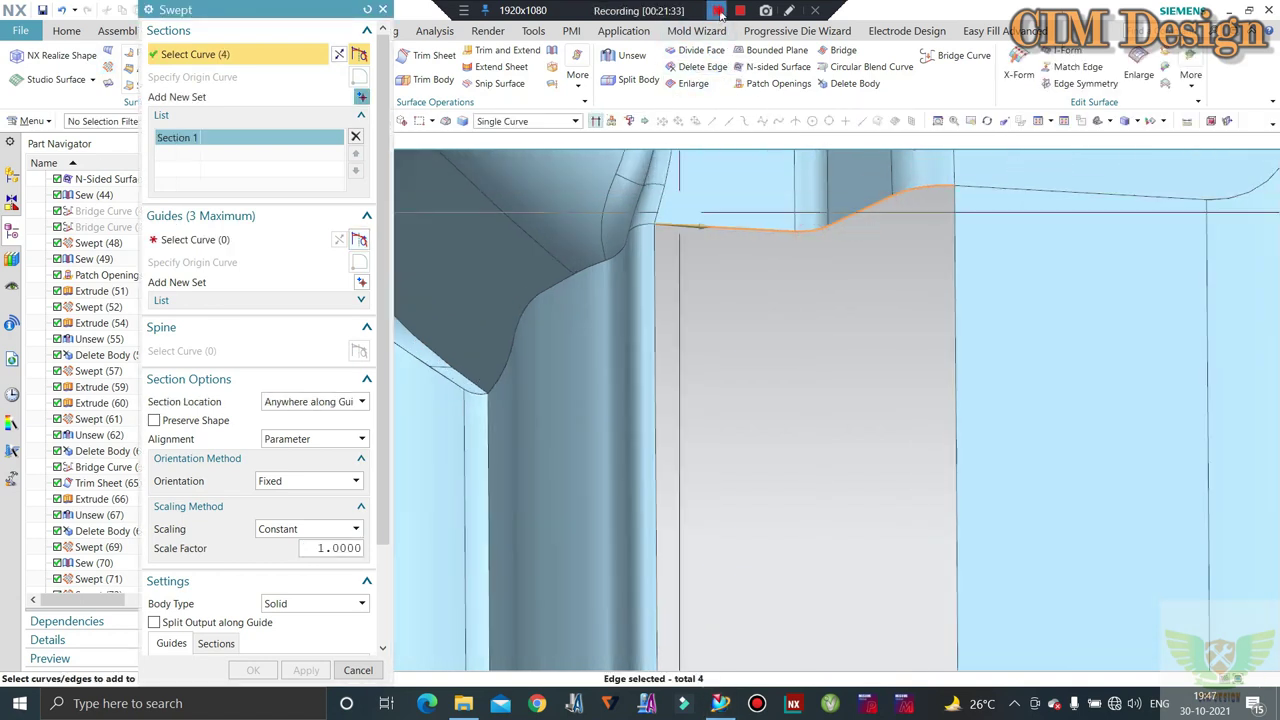
click(256, 240)
click(656, 336)
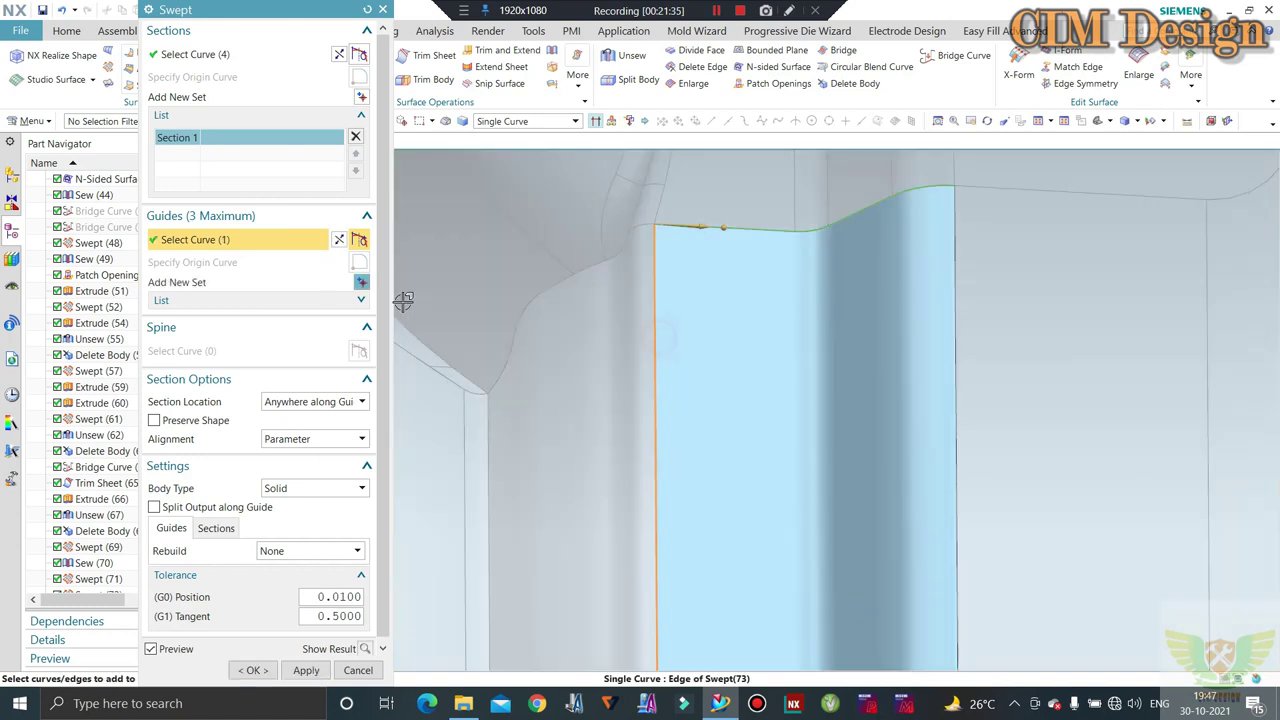
click(362, 285)
click(955, 278)
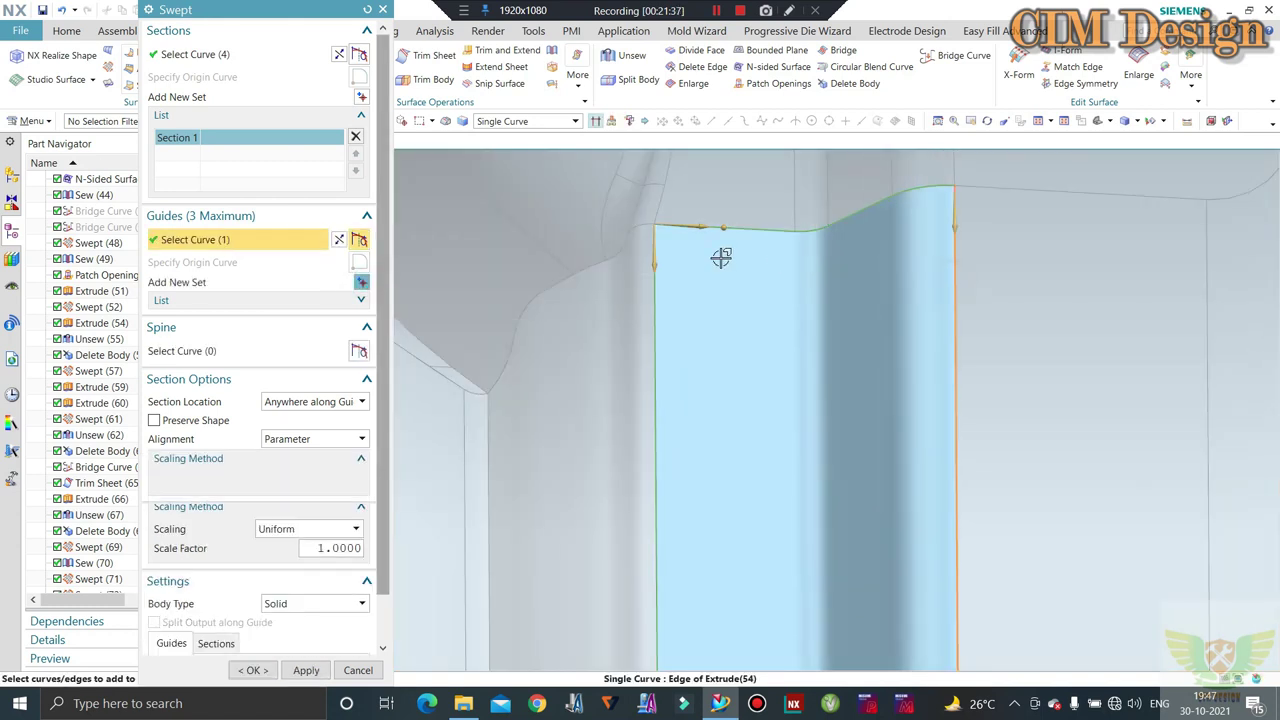
click(155, 420)
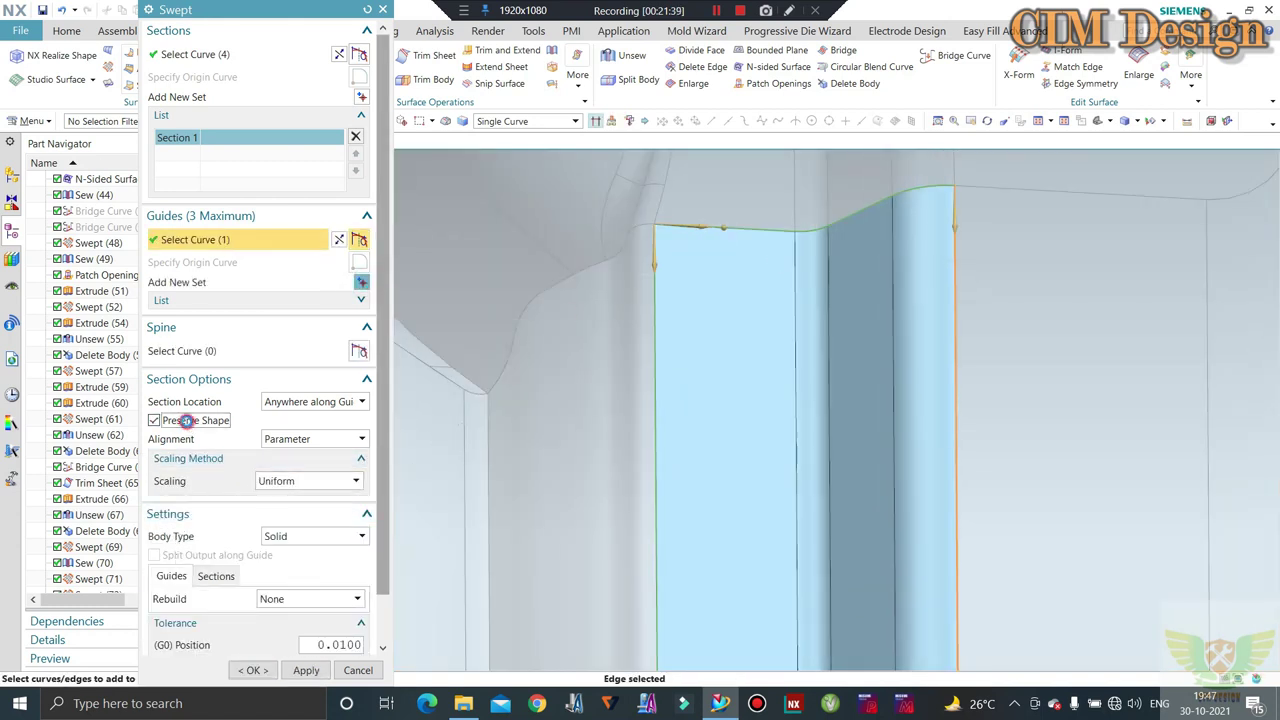
click(268, 669)
scroll(791, 289, down, 5)
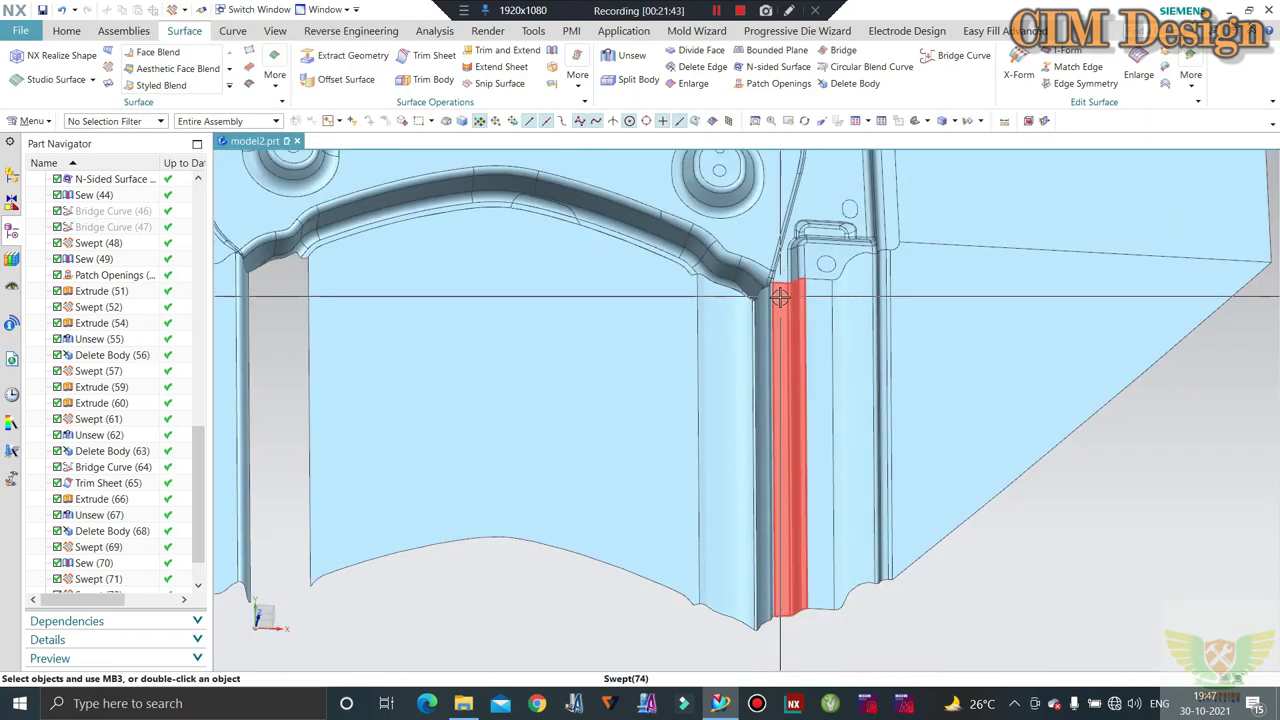
Extend both lower flange sheet edges outward by 210 mm with Extend Sheet
mouse_move(789, 286)
middle_down()
mouse_move(771, 206)
mouse_move(1121, 429)
mouse_move(1106, 363)
mouse_move(1060, 380)
mouse_move(1109, 423)
mouse_move(1025, 397)
mouse_move(569, 407)
middle_up()
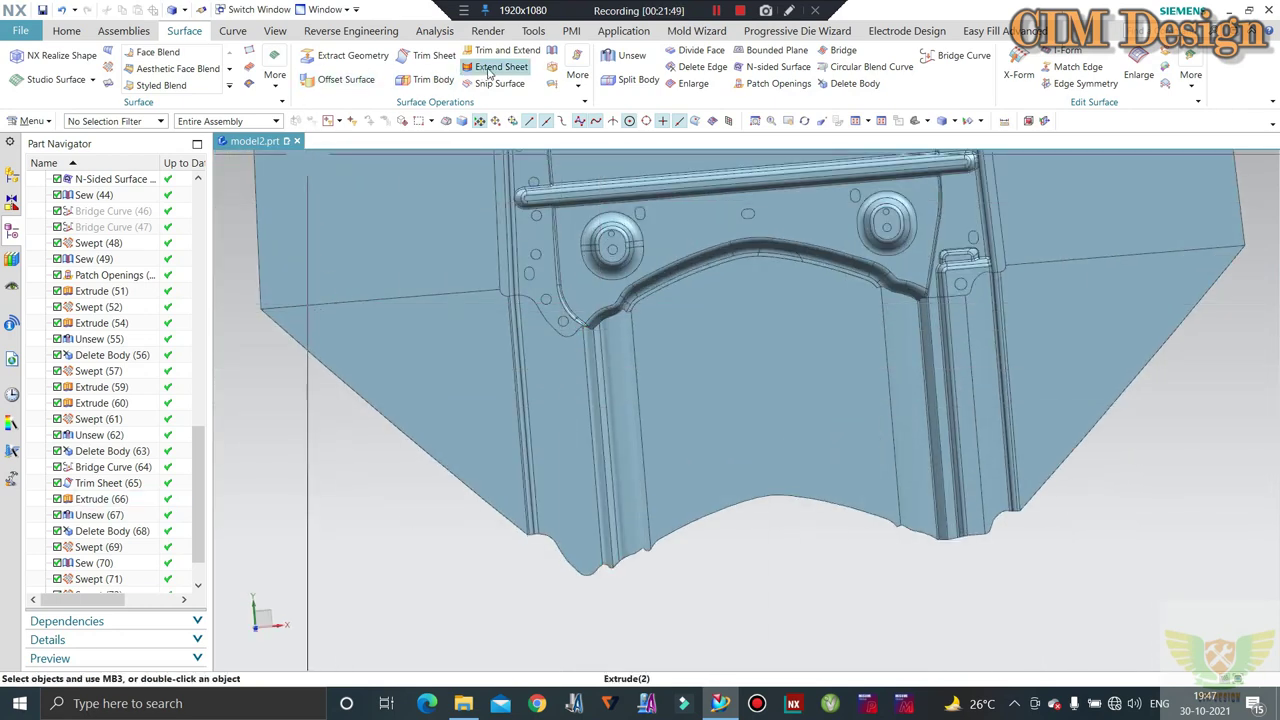
click(505, 68)
click(374, 420)
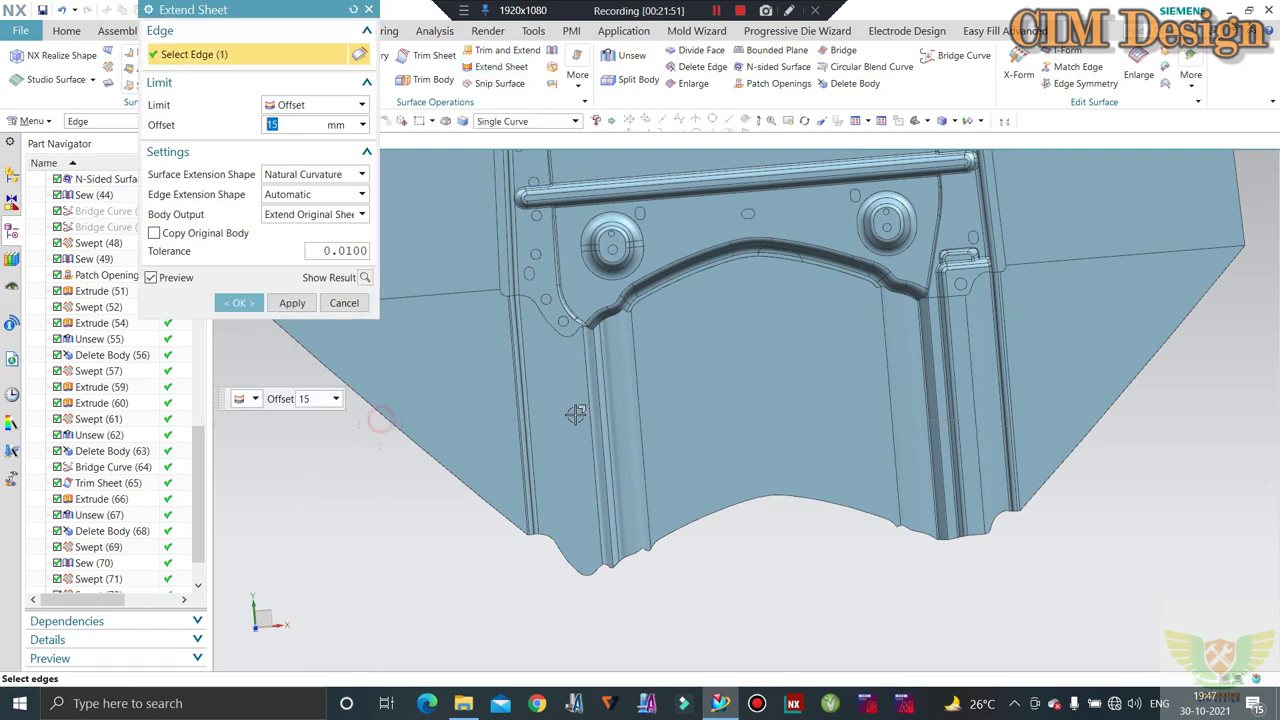
drag(561, 414, 486, 514)
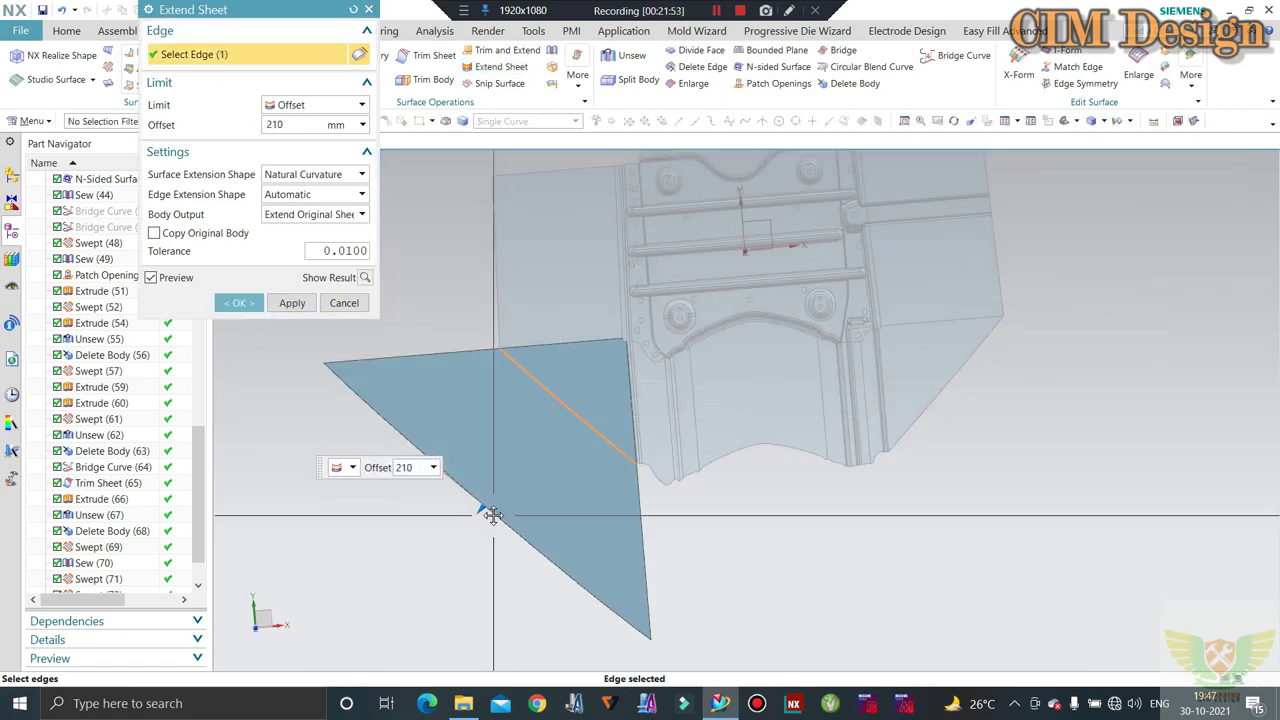
click(914, 432)
middle_click(755, 451)
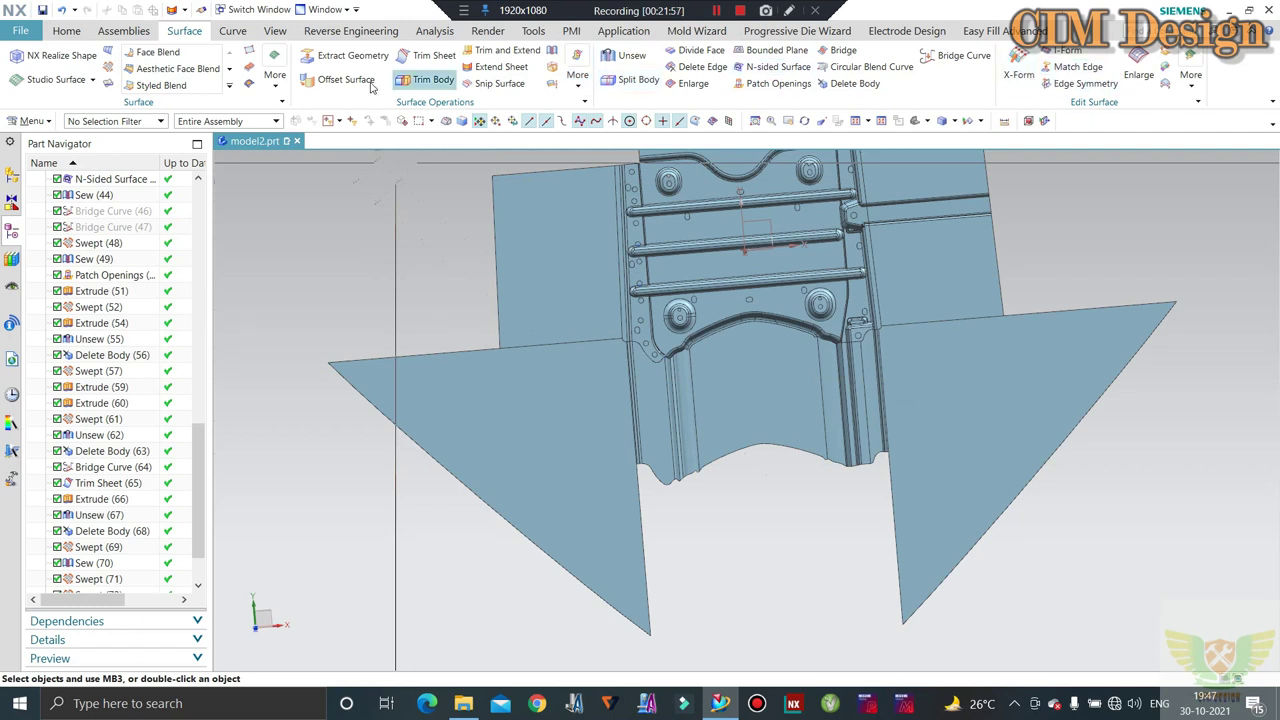
Select all 14 sheet bodies for Trim Body using a box selection
click(423, 82)
click(580, 463)
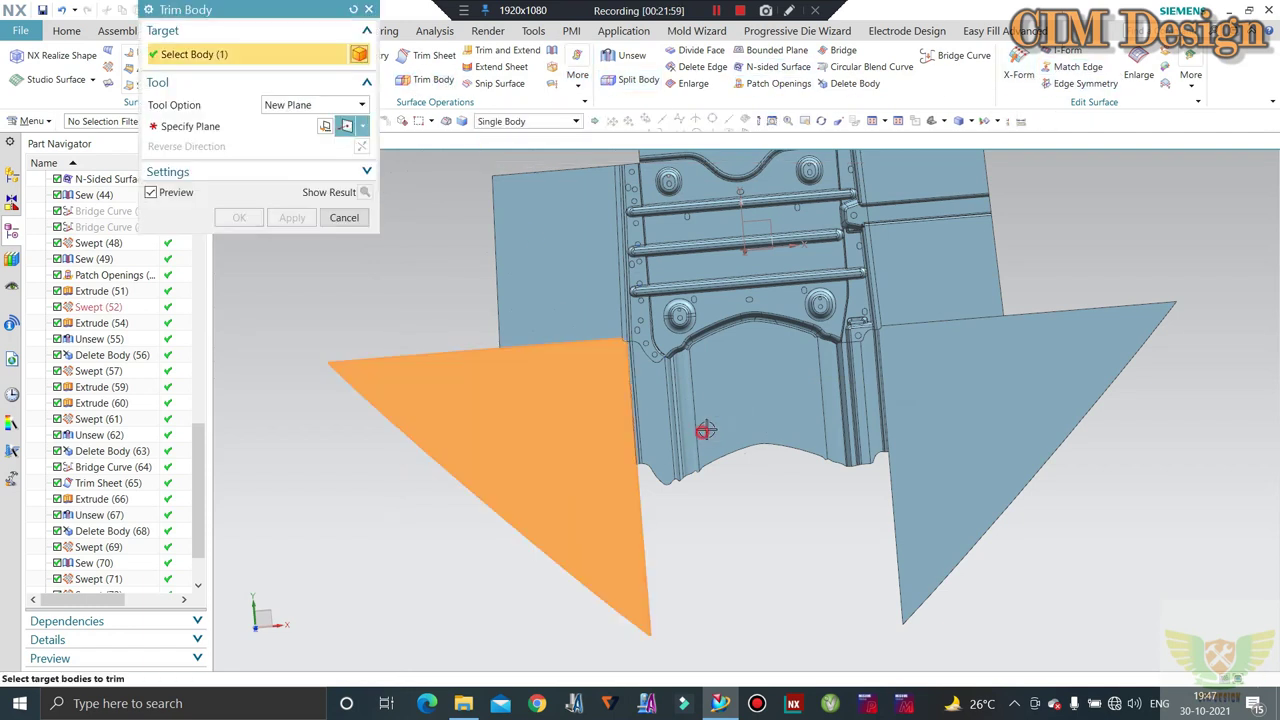
click(795, 400)
click(925, 395)
click(860, 370)
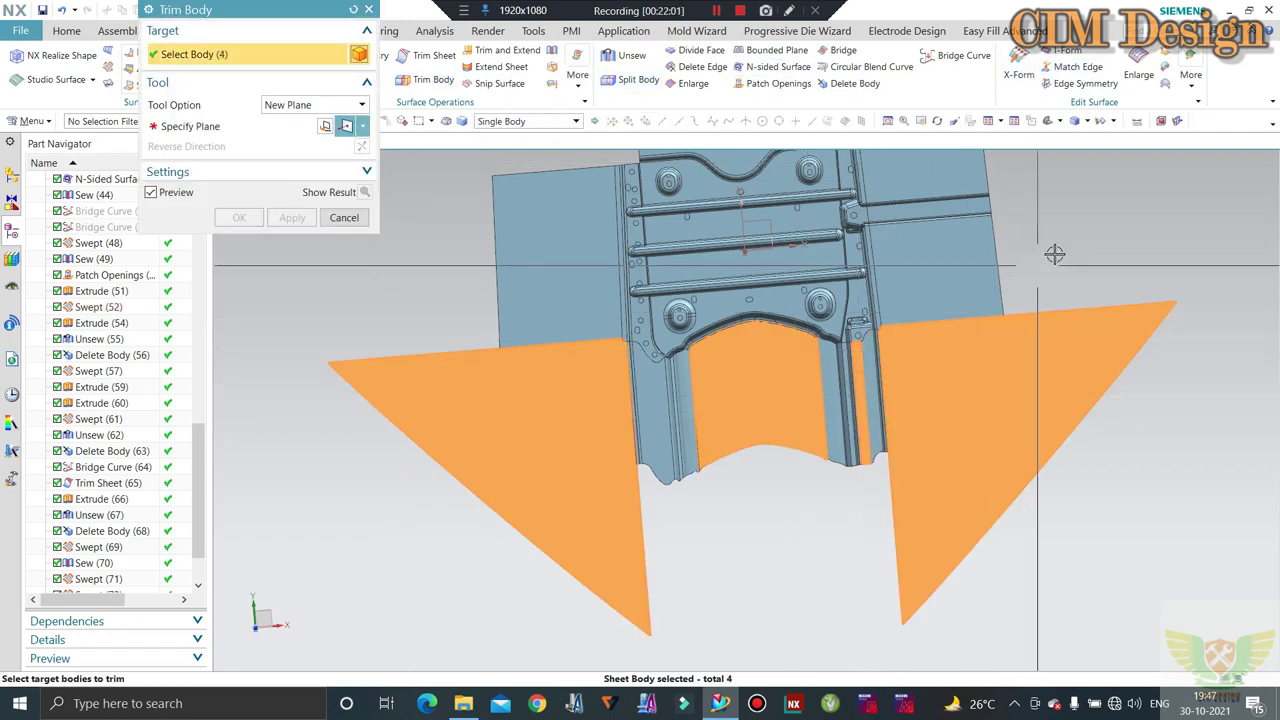
key(Escape)
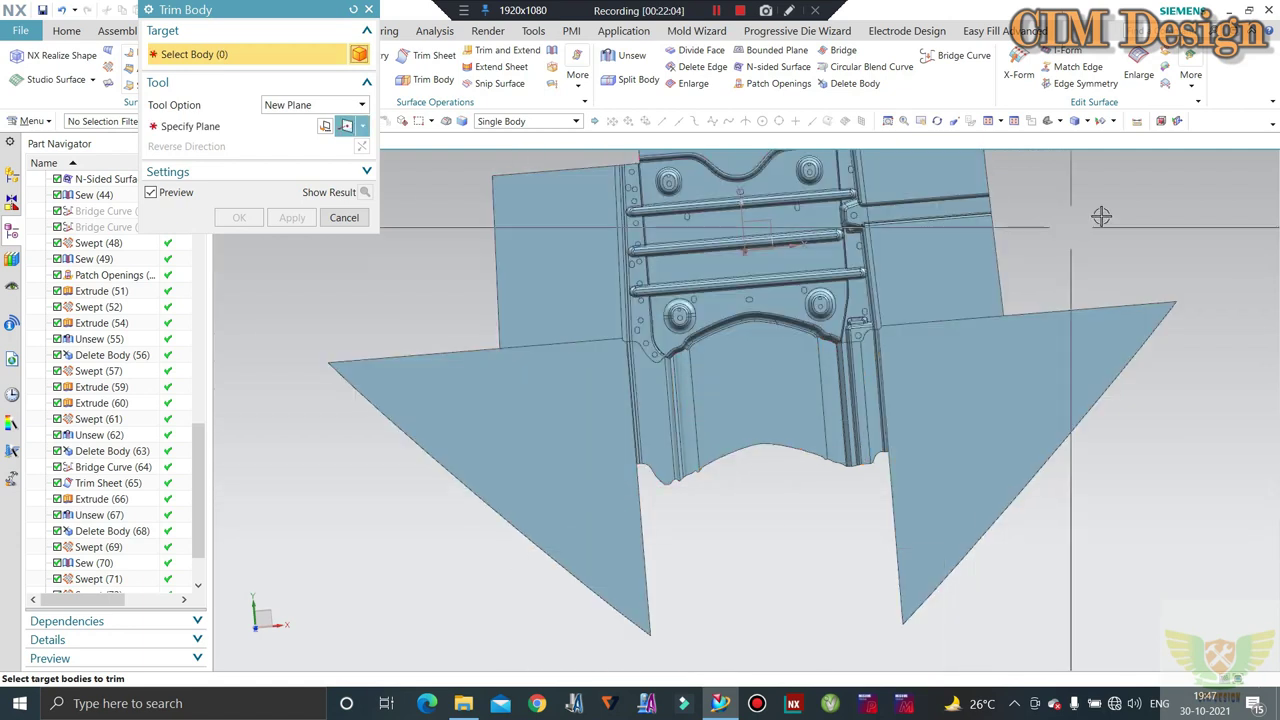
scroll(700, 470, down, 3)
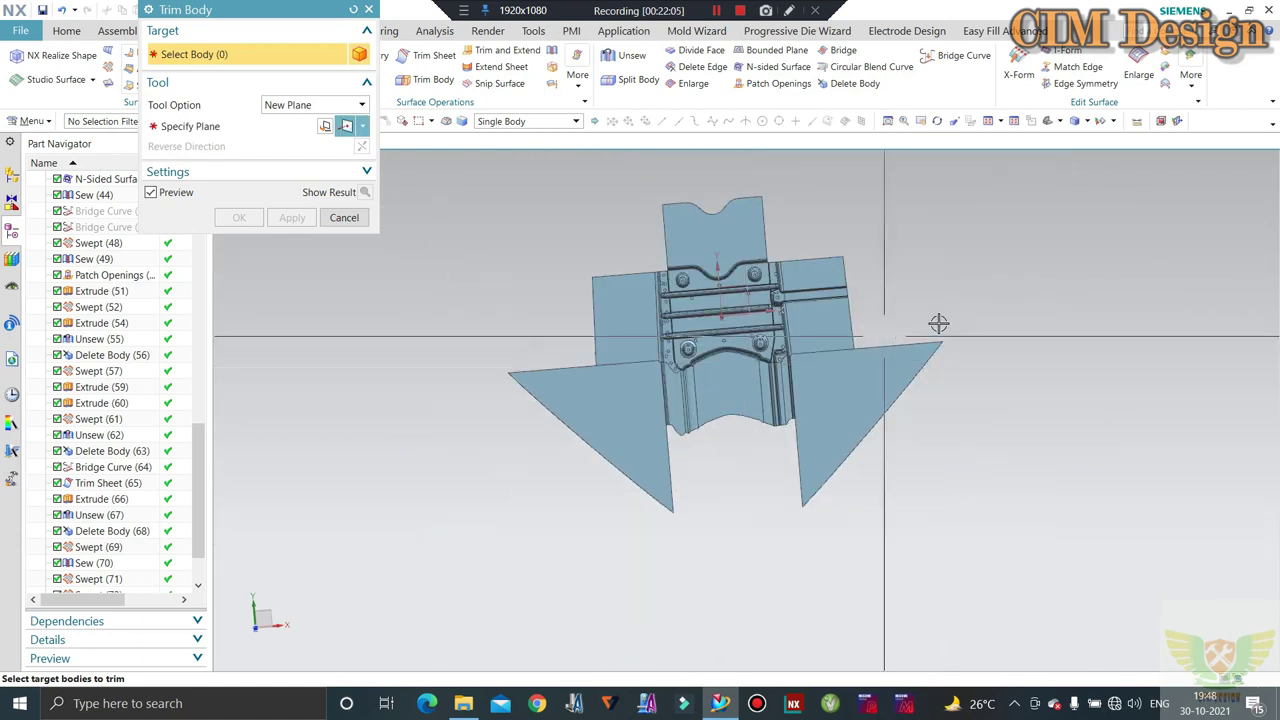
drag(1108, 286, 371, 534)
scroll(700, 391, up, 2)
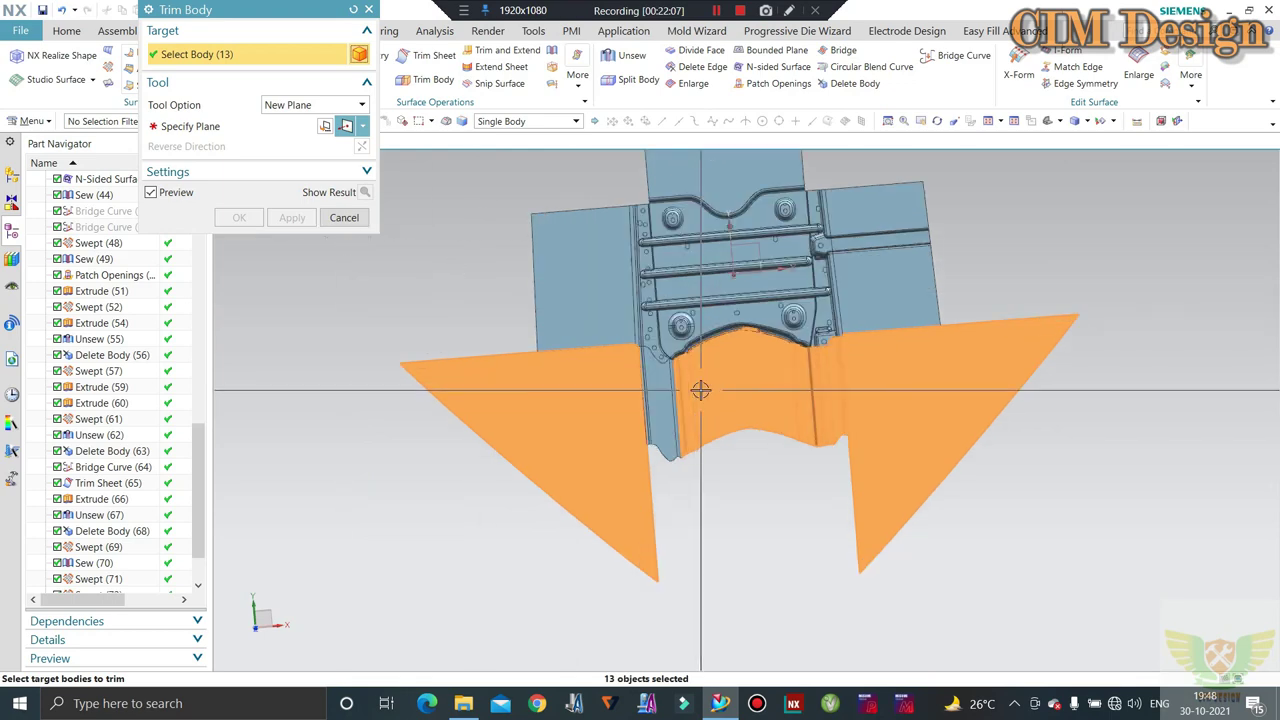
scroll(620, 397, up, 3)
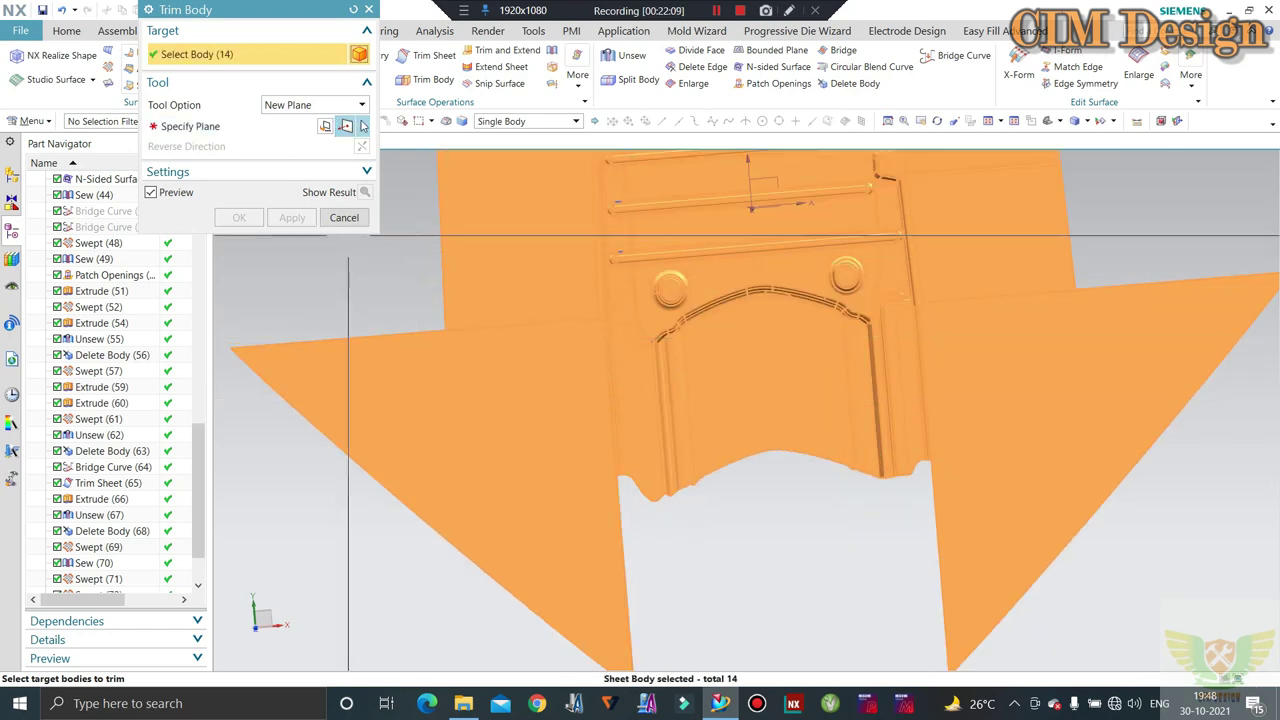
Define a new trimming plane and cut the bodies' lower extensions straight
click(251, 130)
scroll(749, 470, up, 1)
scroll(751, 463, up, 1)
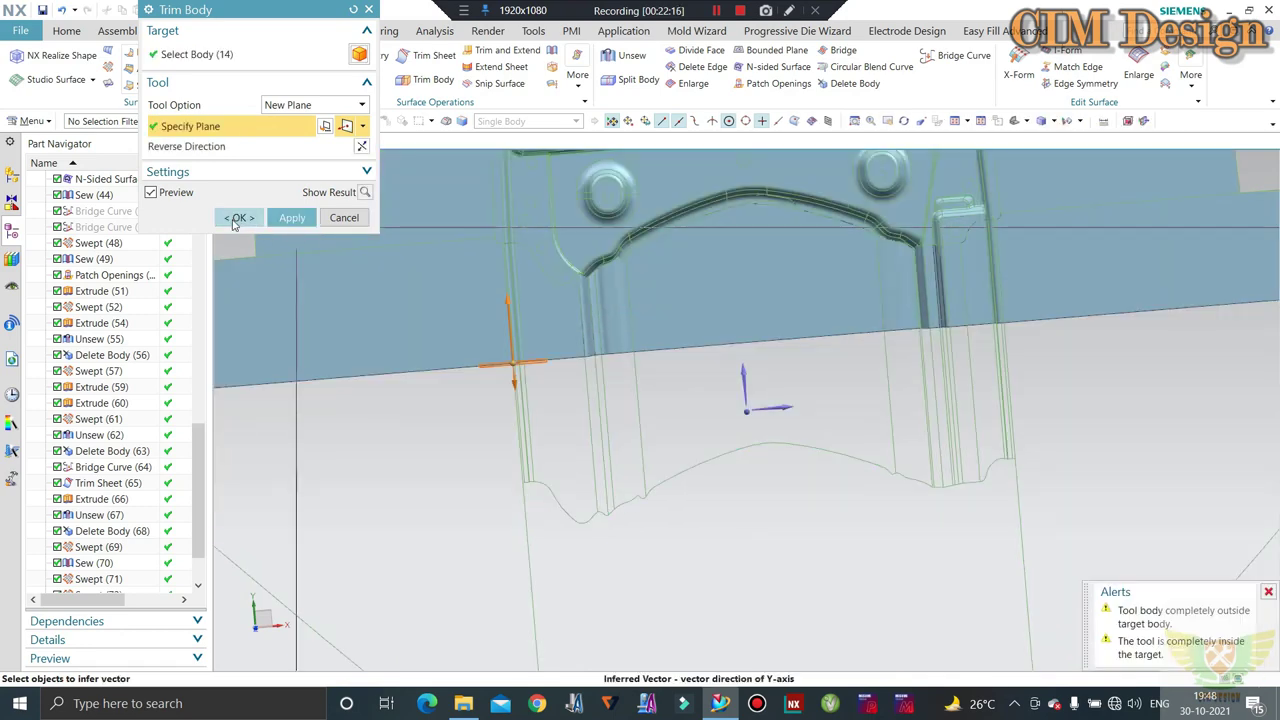
click(235, 223)
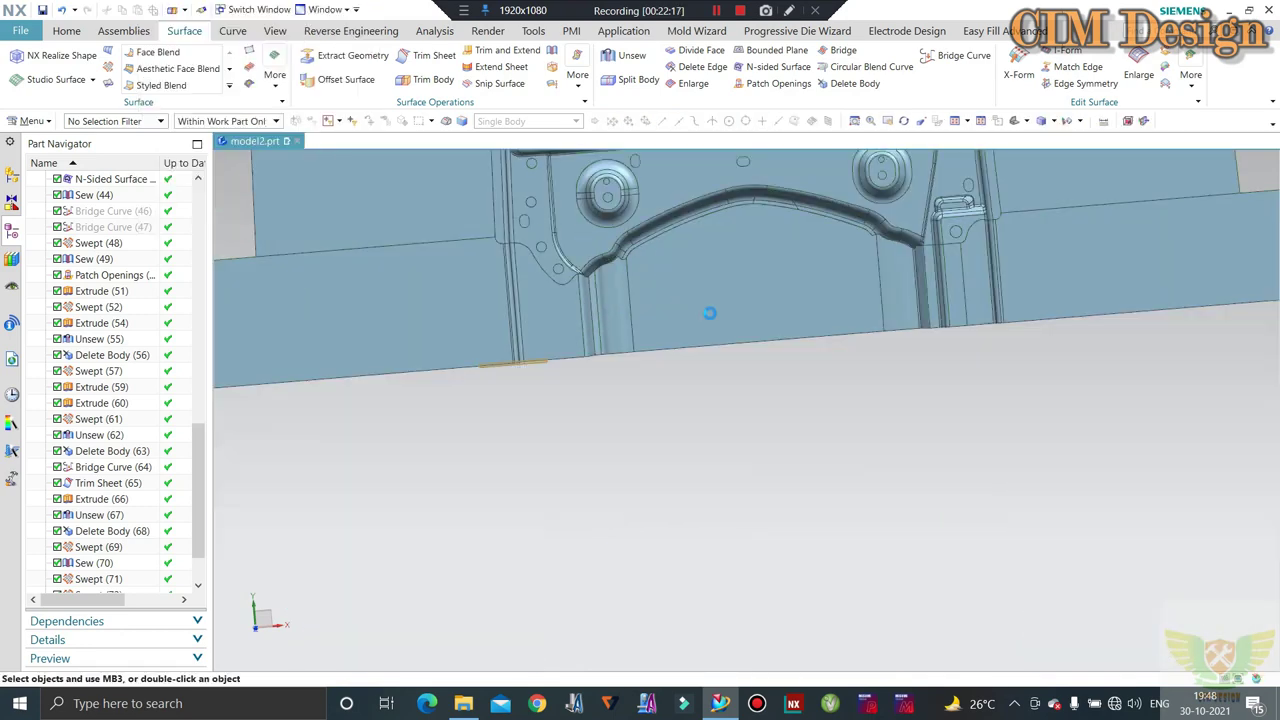
Orbit and zoom to inspect the trimmed lower edge from front and isometric views
scroll(740, 340, down, 3)
scroll(741, 347, down, 2)
middle_drag(741, 347, 737, 320)
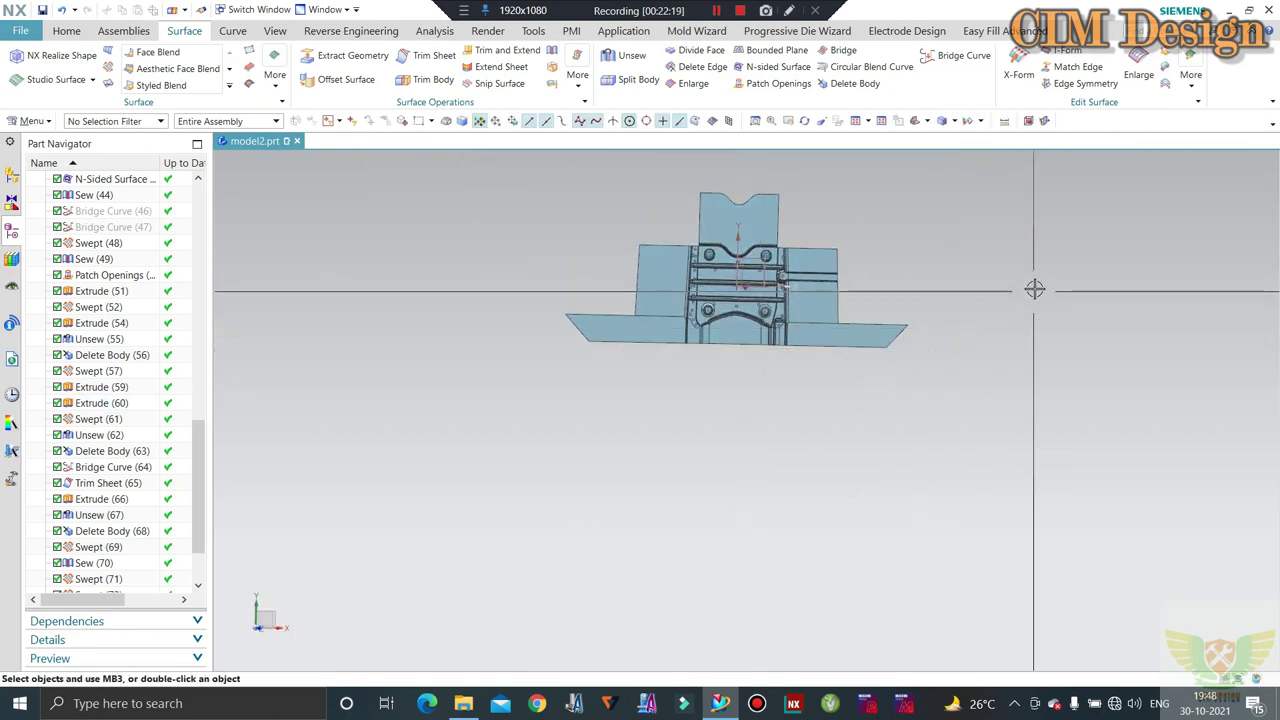
right_click(912, 285)
click(869, 185)
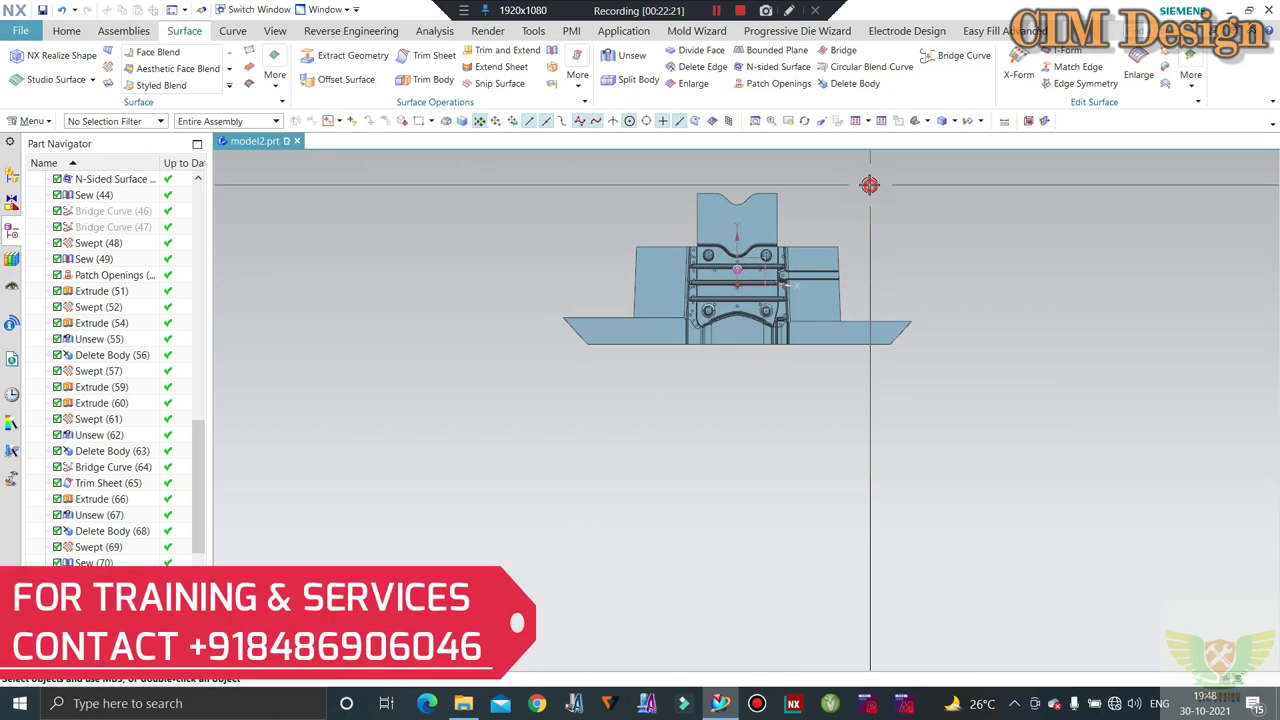
scroll(845, 356, up, 4)
scroll(808, 439, down, 3)
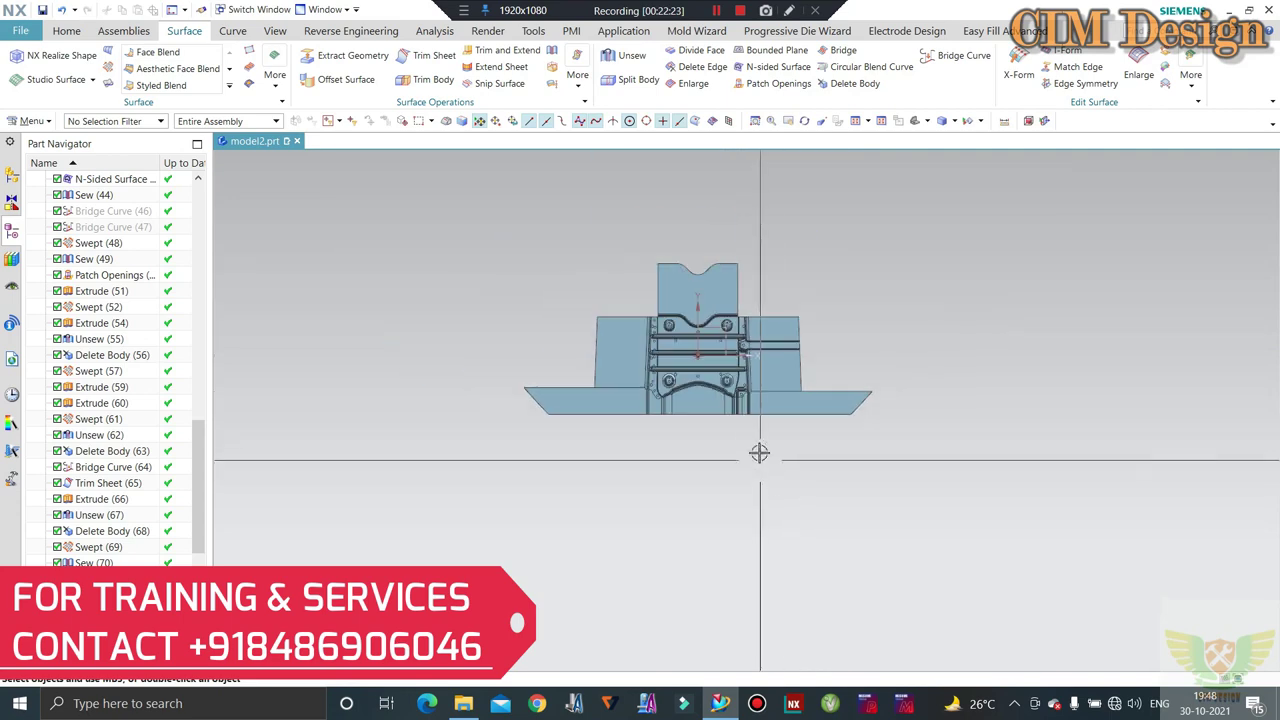
mouse_move(760, 451)
middle_down()
mouse_move(643, 380)
mouse_move(643, 428)
mouse_move(607, 416)
middle_up()
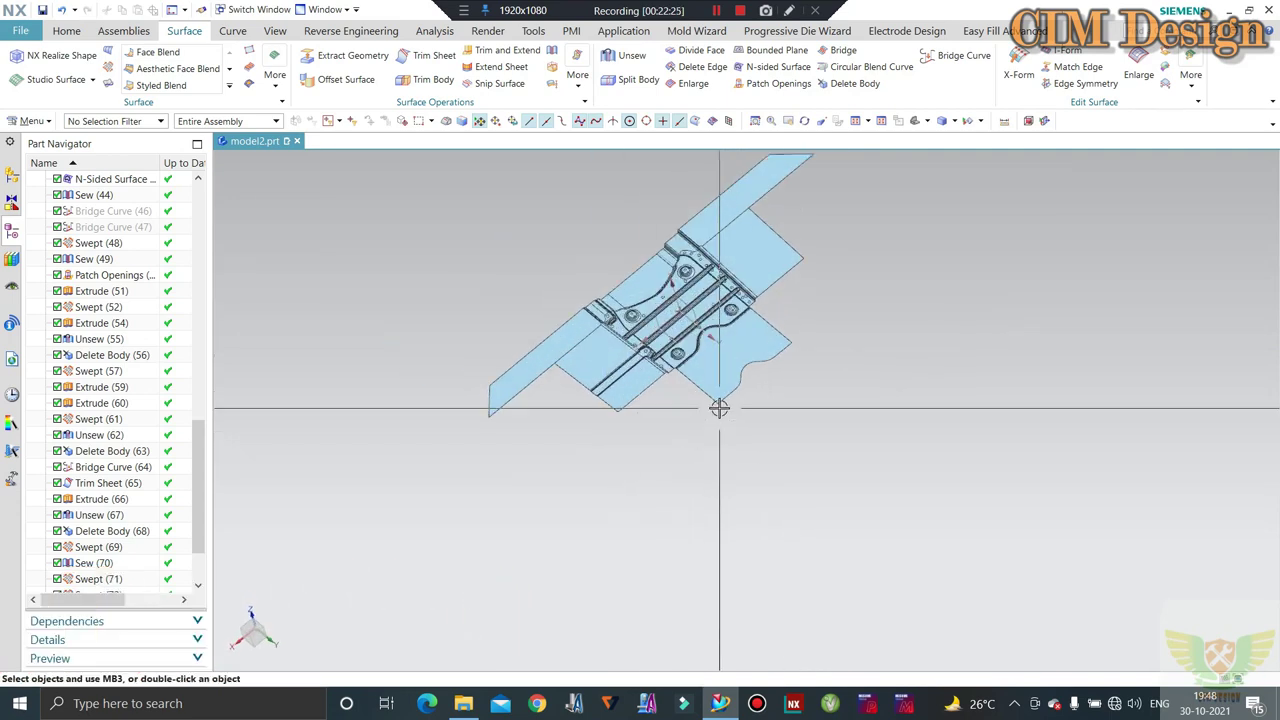
scroll(719, 408, up, 5)
mouse_move(651, 357)
middle_down()
mouse_move(609, 363)
mouse_move(534, 322)
mouse_move(546, 346)
mouse_move(563, 309)
middle_up()
mouse_move(606, 263)
middle_down()
mouse_move(651, 301)
mouse_move(566, 329)
mouse_move(610, 380)
mouse_move(634, 357)
mouse_move(623, 409)
mouse_move(698, 424)
middle_up()
scroll(608, 382, up, 2)
scroll(610, 381, up, 2)
scroll(615, 388, down, 3)
Examine the trimmed grey corner, boss and tube closely, ending on the Surface commands
mouse_move(563, 498)
middle_down()
mouse_move(571, 509)
mouse_move(609, 466)
middle_up()
mouse_move(690, 542)
middle_down()
mouse_move(677, 503)
mouse_move(840, 480)
mouse_move(850, 460)
mouse_move(851, 480)
mouse_move(835, 397)
middle_up()
scroll(835, 397, up, 1)
scroll(835, 397, up, 1)
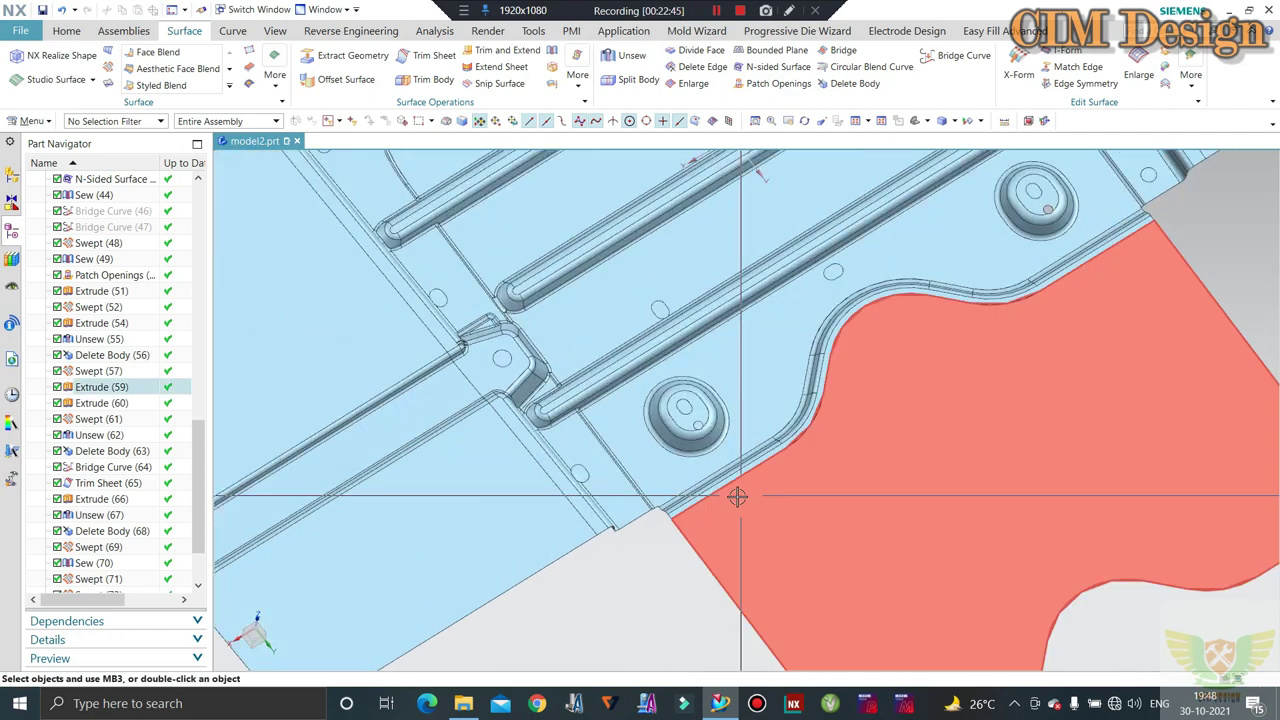
scroll(760, 300, up, 1)
mouse_move(701, 150)
middle_down()
mouse_move(717, 240)
mouse_move(636, 482)
mouse_move(663, 437)
mouse_move(624, 335)
mouse_move(633, 367)
middle_up()
scroll(640, 406, up, 1)
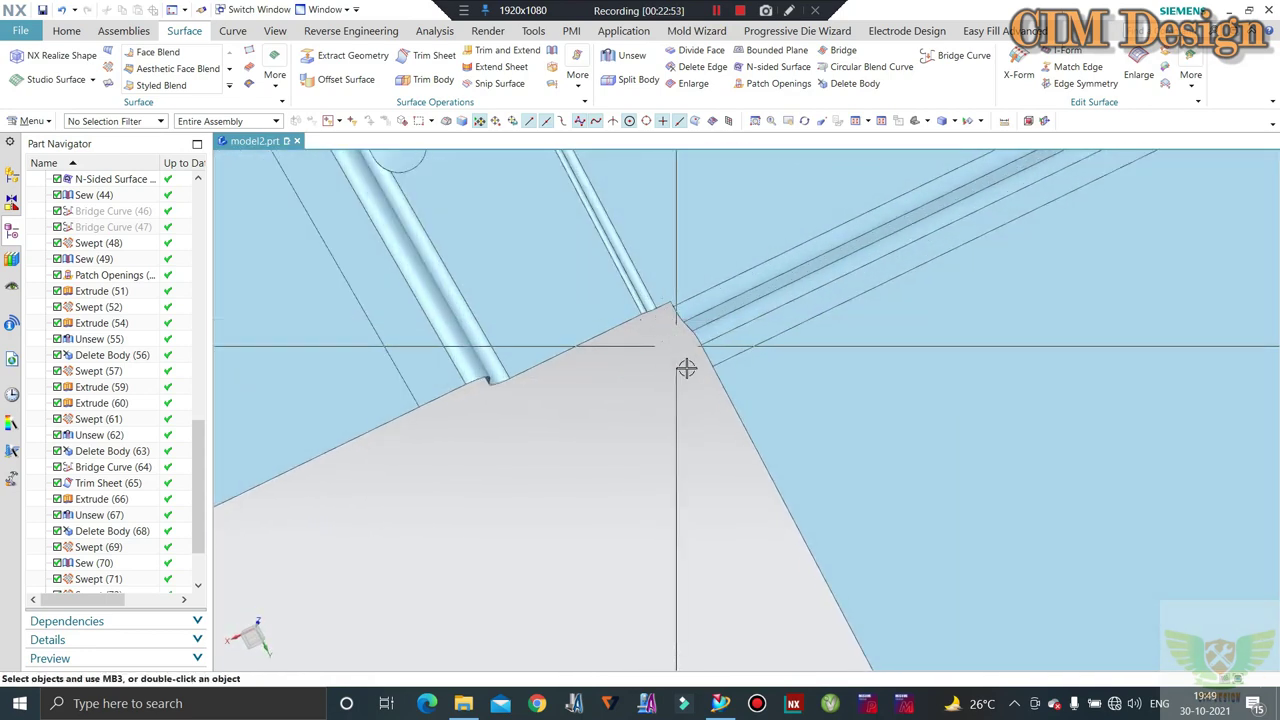
mouse_move(687, 364)
middle_down()
mouse_move(517, 417)
mouse_move(603, 349)
middle_up()
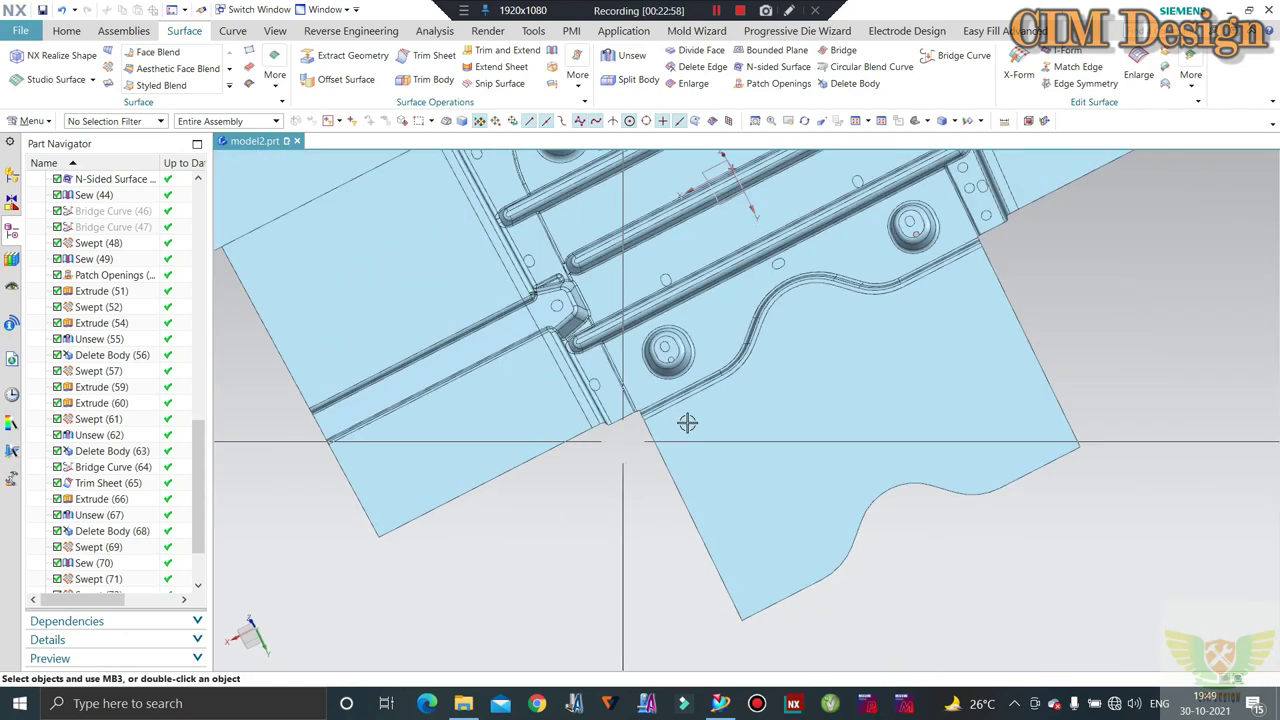
mouse_move(637, 414)
middle_down()
mouse_move(906, 271)
mouse_move(917, 360)
mouse_move(894, 334)
middle_up()
scroll(917, 360, up, 2)
scroll(922, 368, down, 1)
scroll(1000, 329, down, 1)
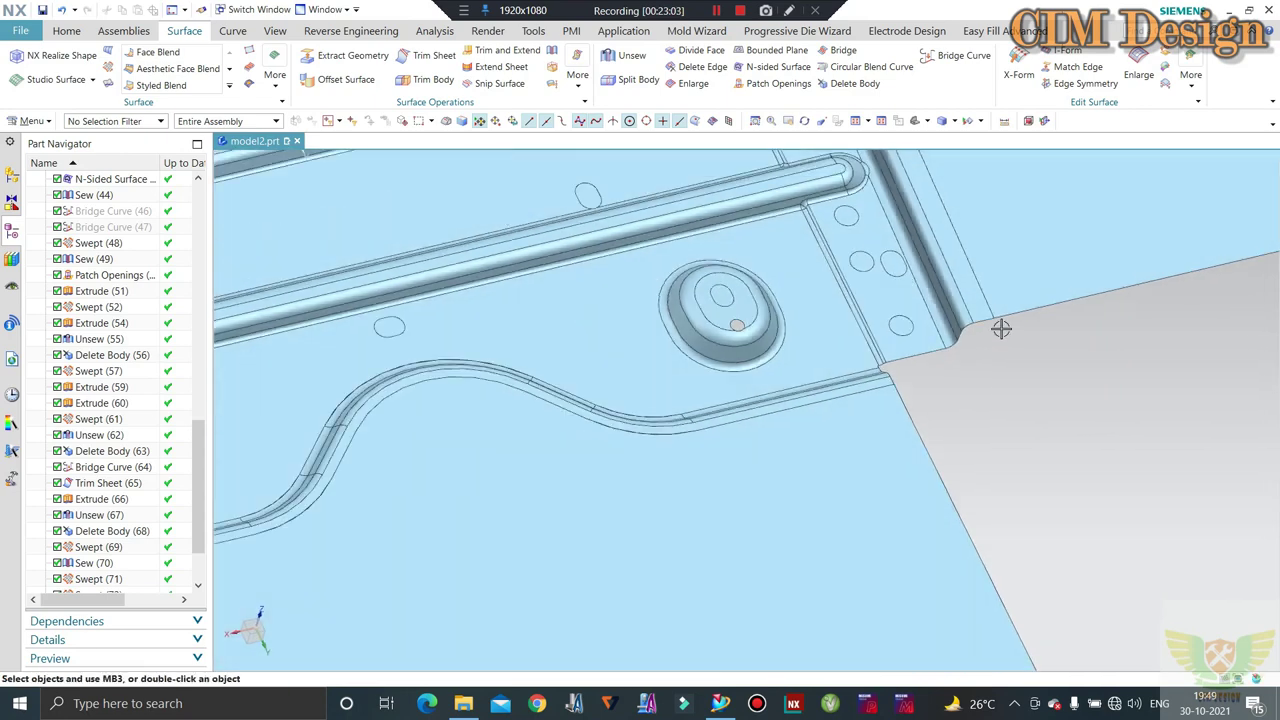
scroll(337, 491, down, 2)
scroll(342, 516, up, 2)
middle_drag(342, 516, 894, 349)
scroll(586, 526, up, 2)
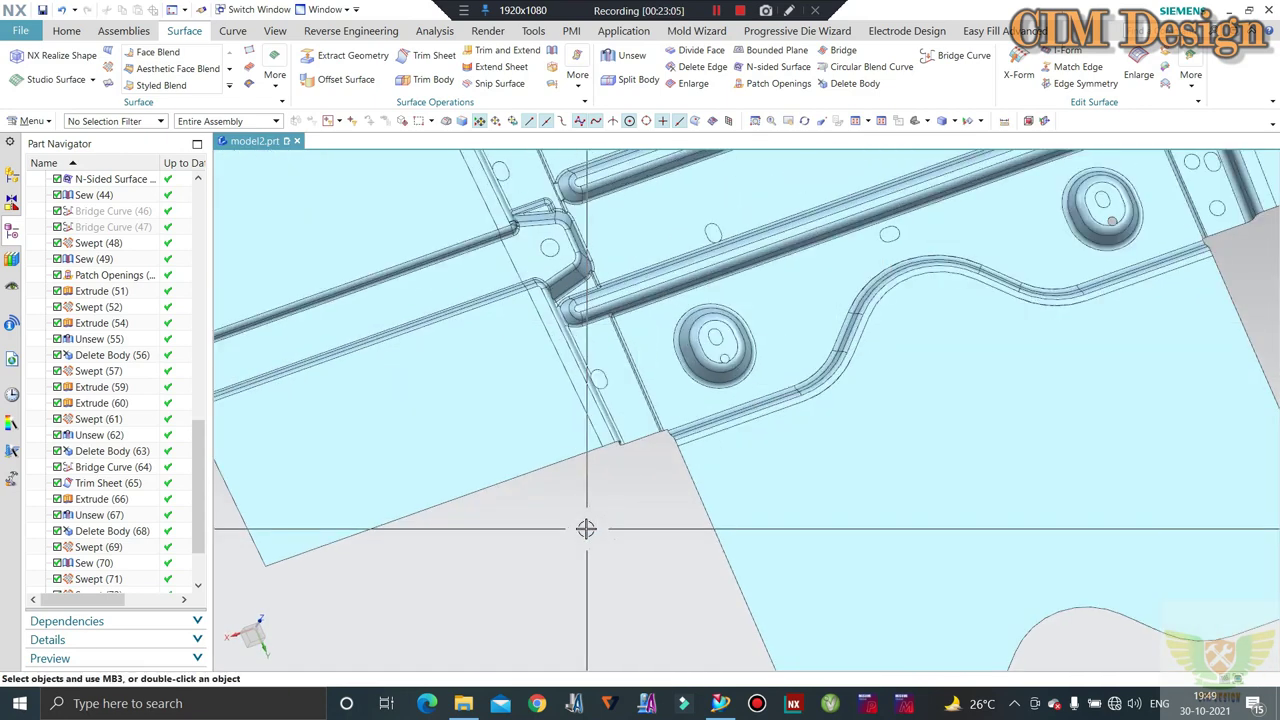
mouse_move(586, 526)
middle_down()
mouse_move(691, 449)
mouse_move(770, 329)
mouse_move(760, 311)
mouse_move(854, 373)
middle_up()
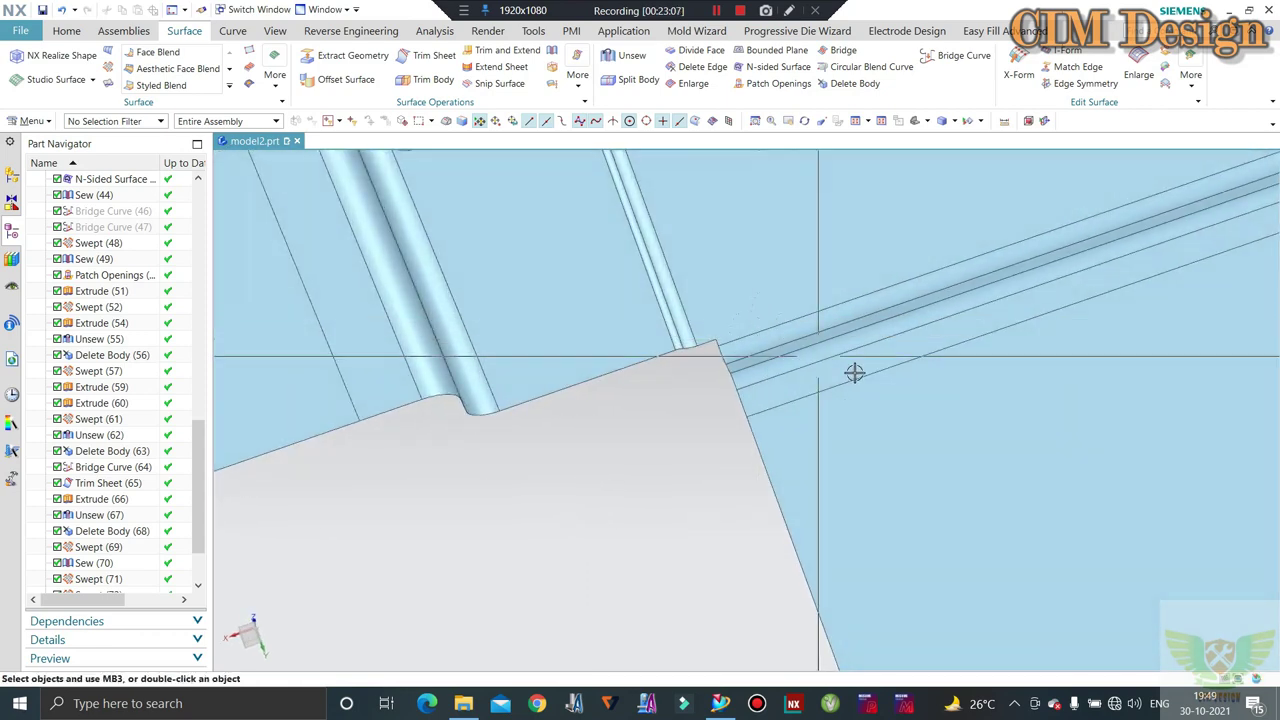
click(76, 35)
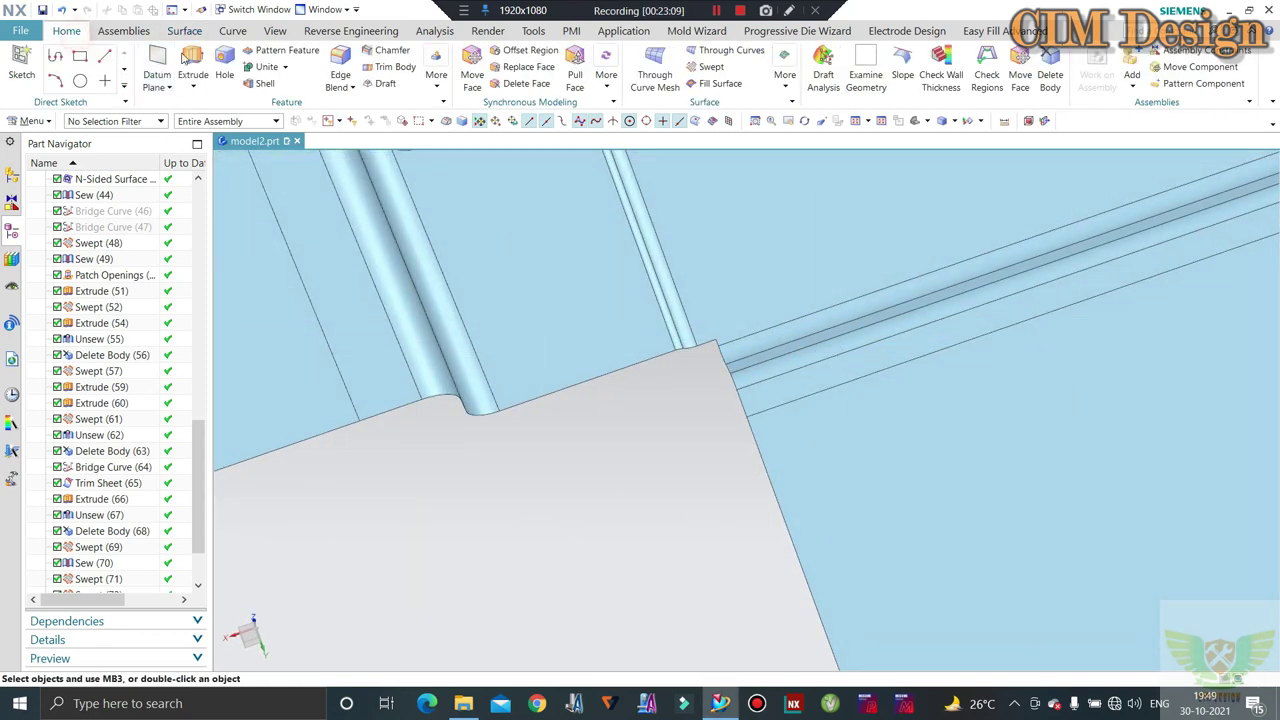
click(182, 31)
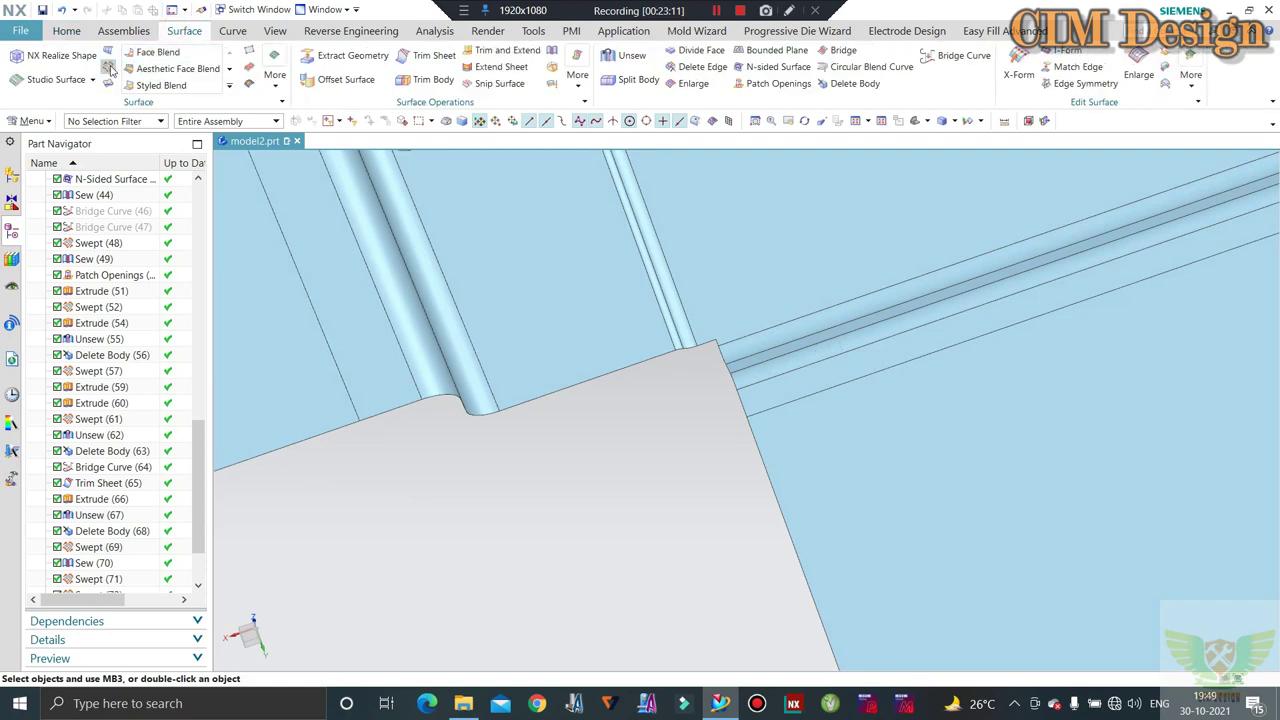
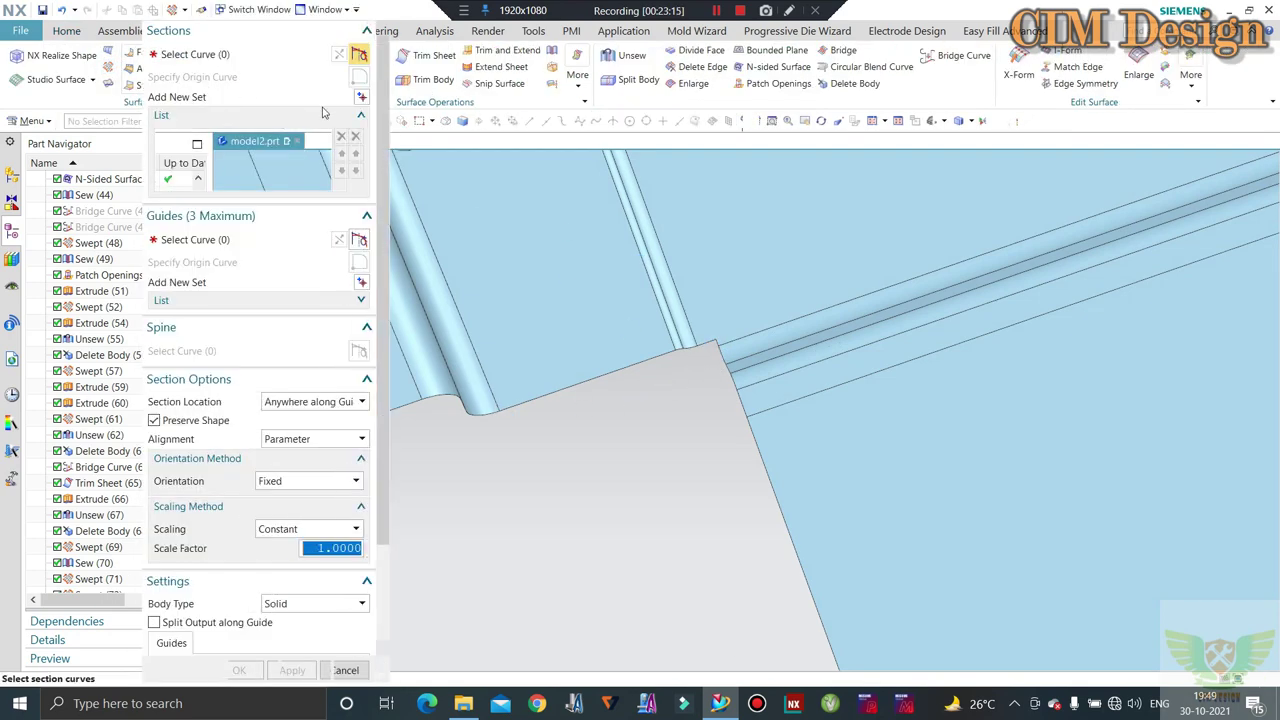
Add another corner edge to the sweep section and pick the first guide curve at the corner
scroll(651, 349, down, 2)
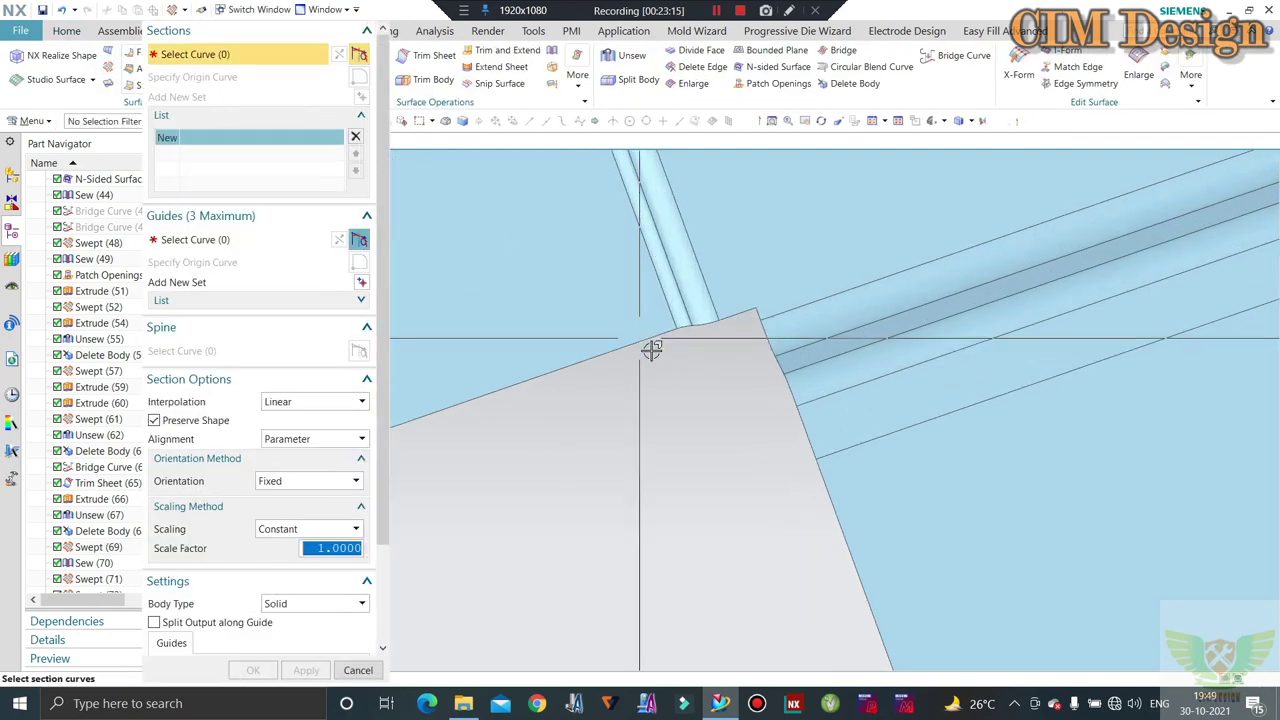
click(767, 363)
middle_drag(766, 371, 817, 358)
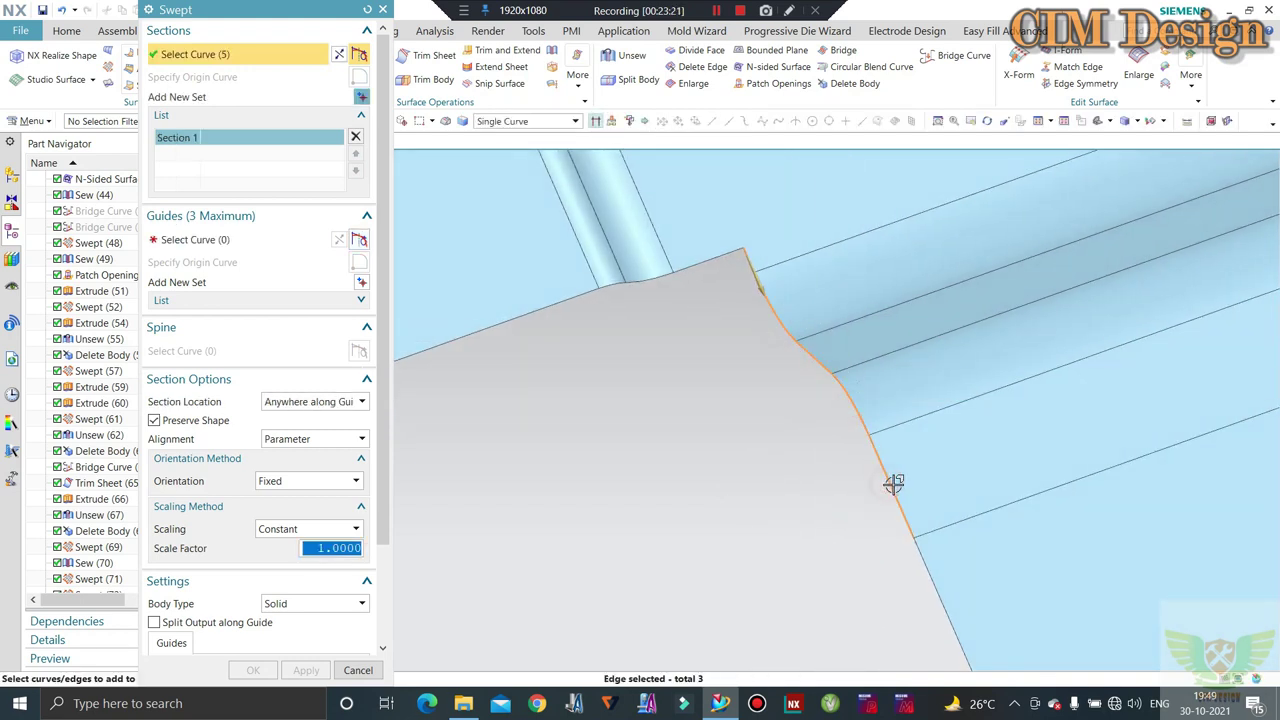
scroll(823, 386, up, 3)
scroll(831, 391, down, 2)
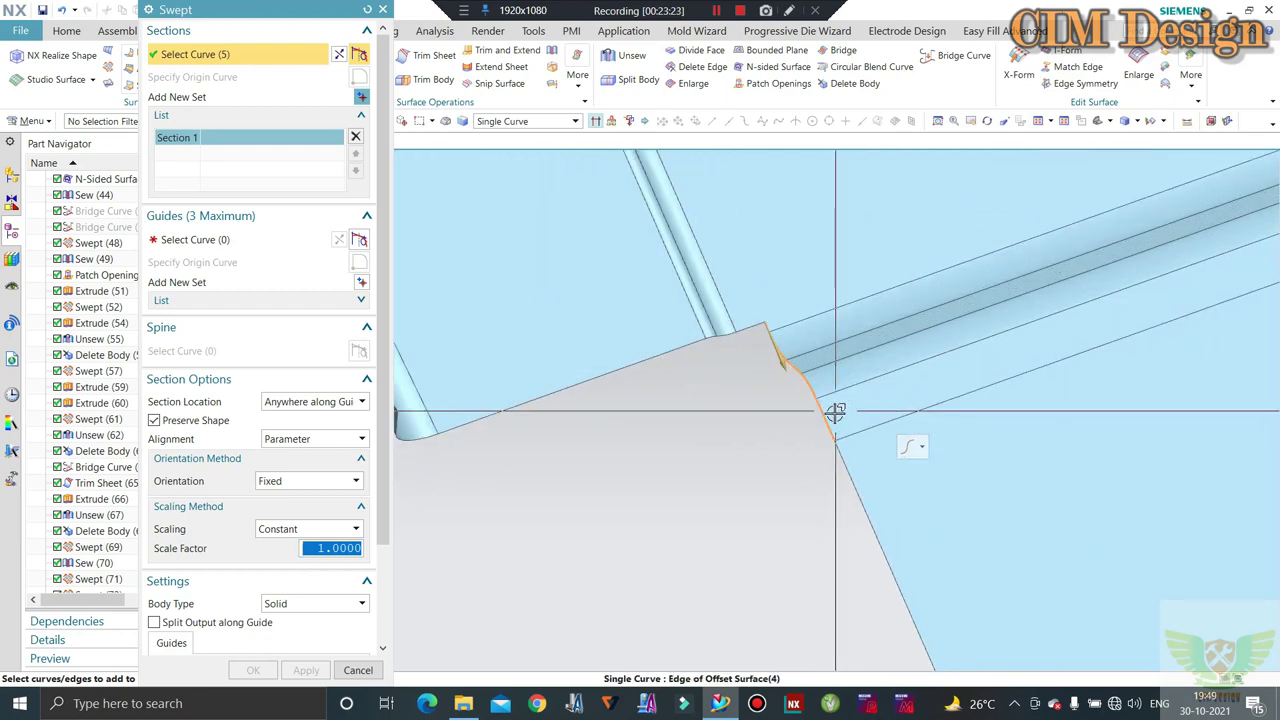
scroll(845, 425, up, 2)
scroll(851, 414, up, 1)
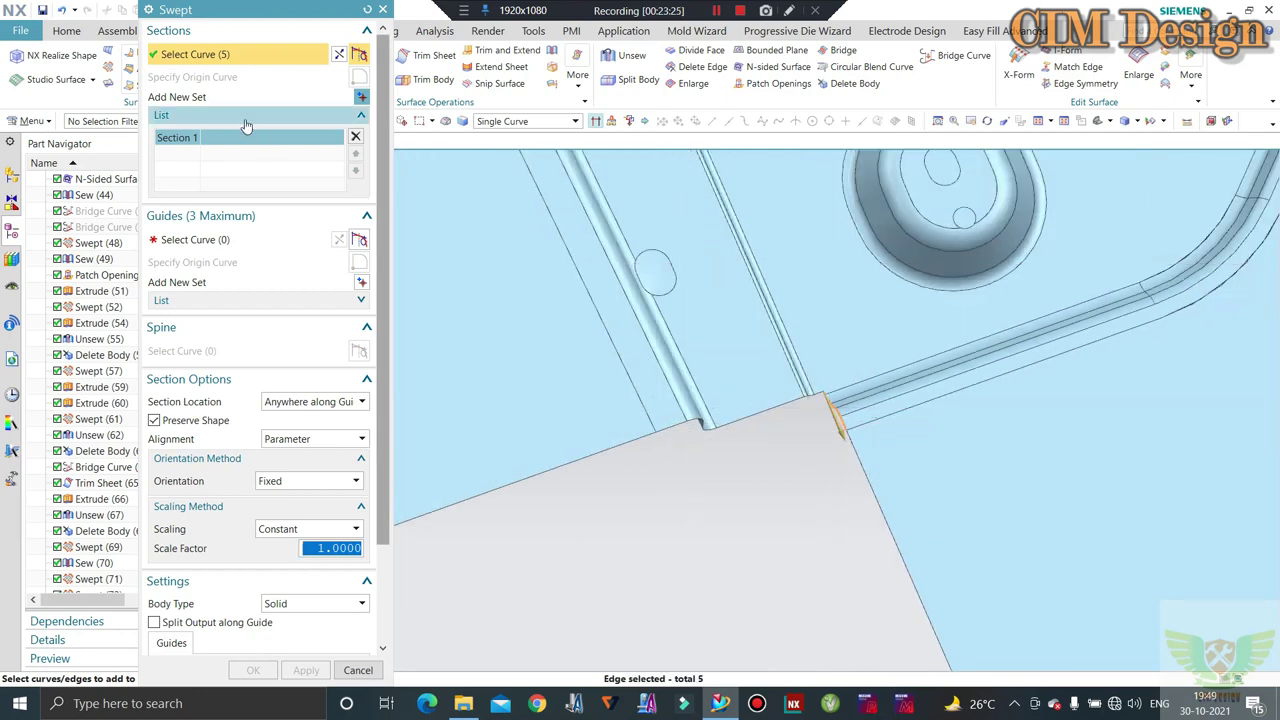
click(228, 241)
scroll(800, 391, down, 2)
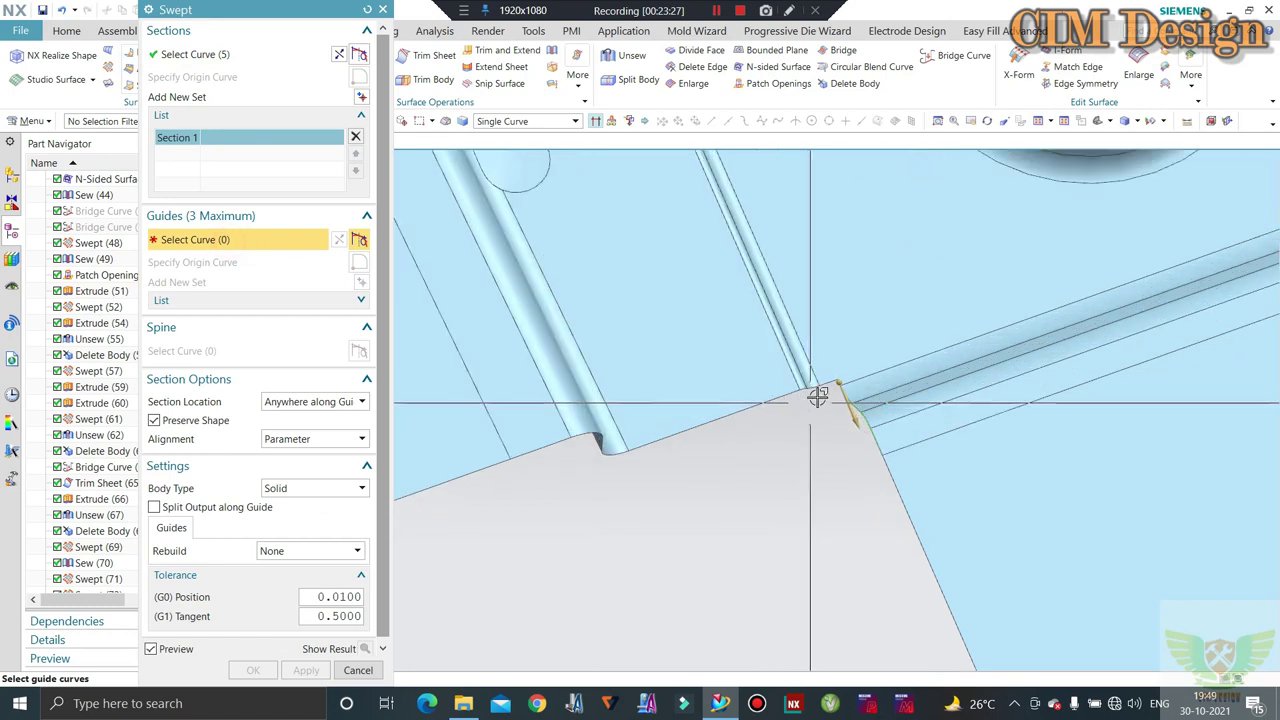
scroll(825, 380, down, 2)
click(805, 398)
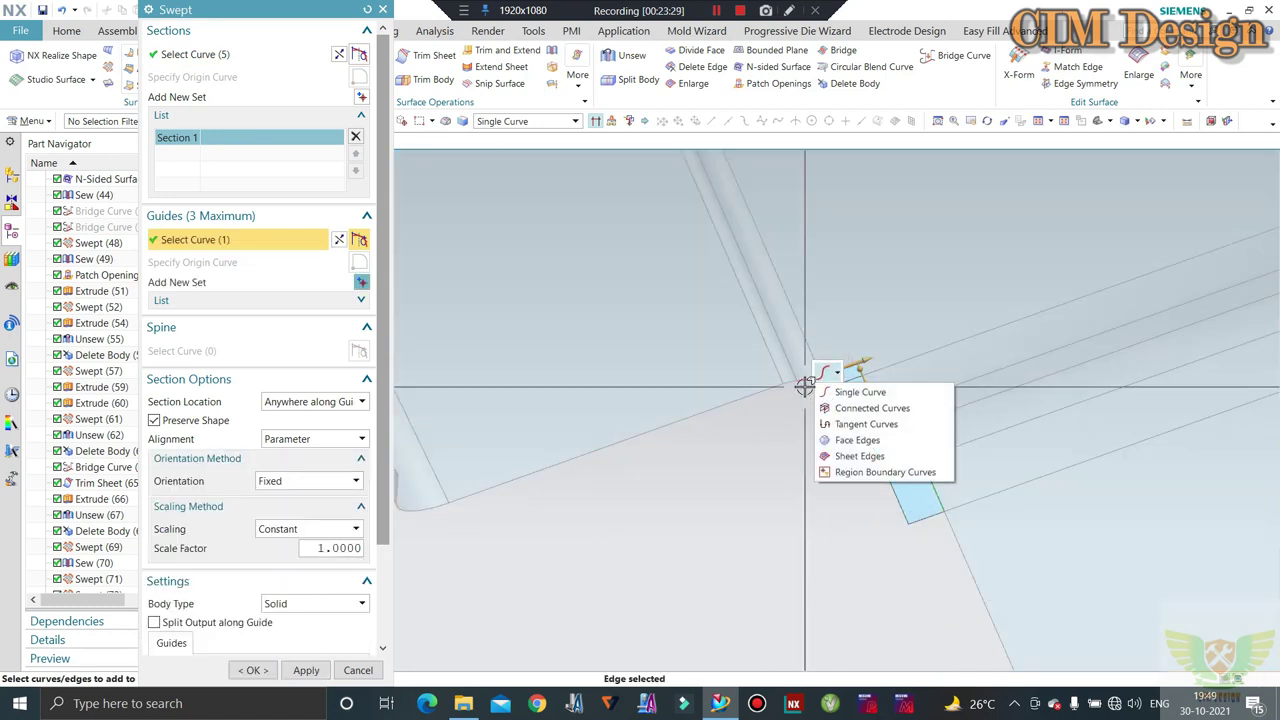
Add more guide edges, turn off shape preservation, then discard the swept surface attempt
click(215, 420)
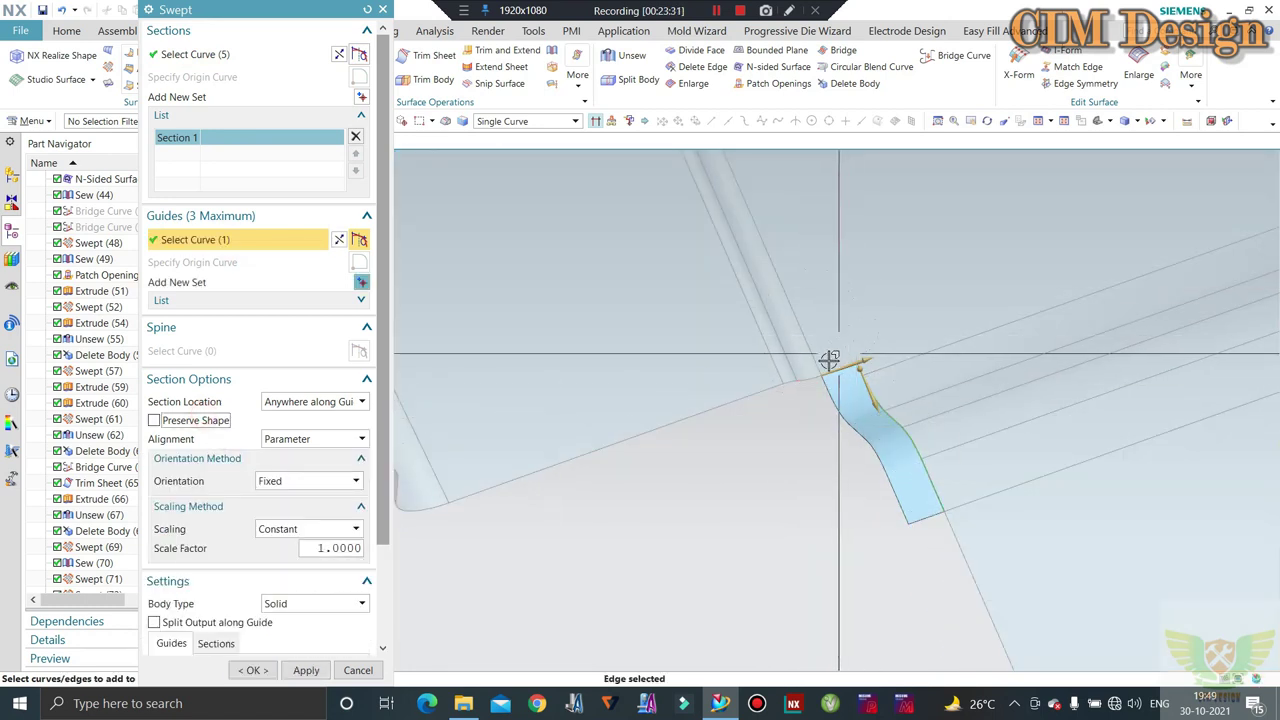
click(805, 388)
click(698, 432)
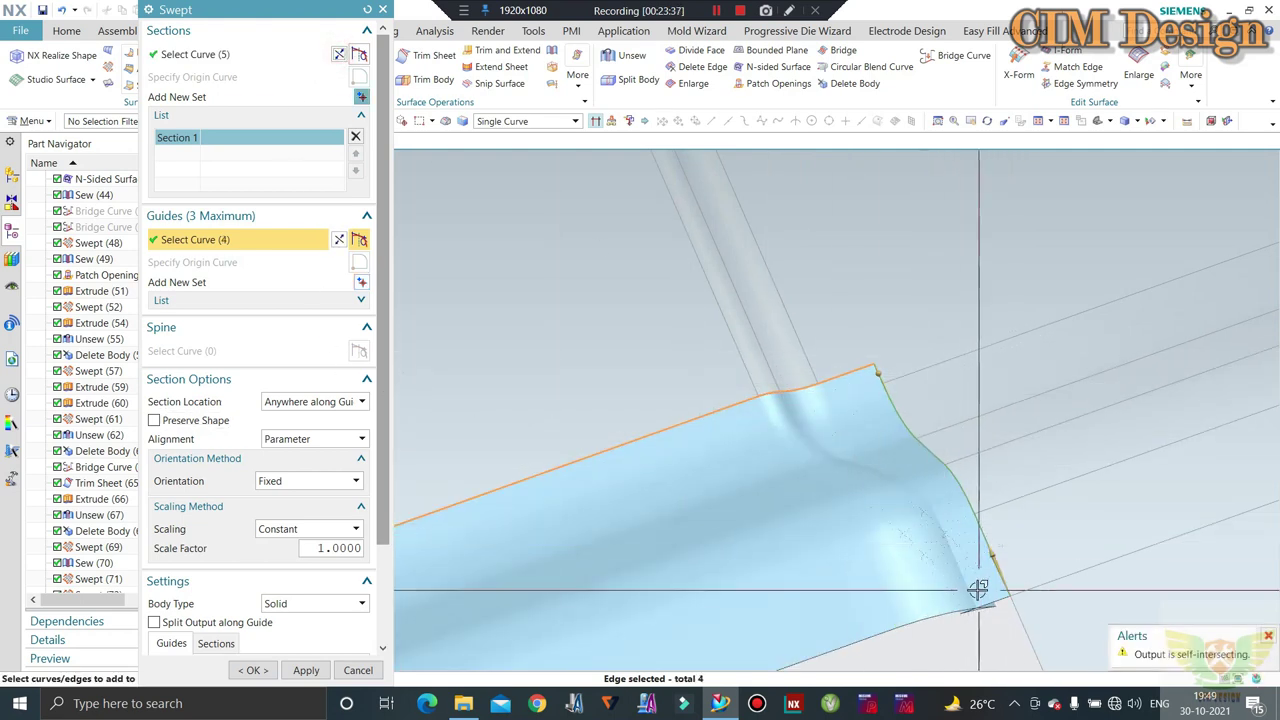
mouse_move(978, 590)
middle_down()
mouse_move(817, 363)
mouse_move(797, 438)
mouse_move(790, 430)
middle_up()
click(356, 671)
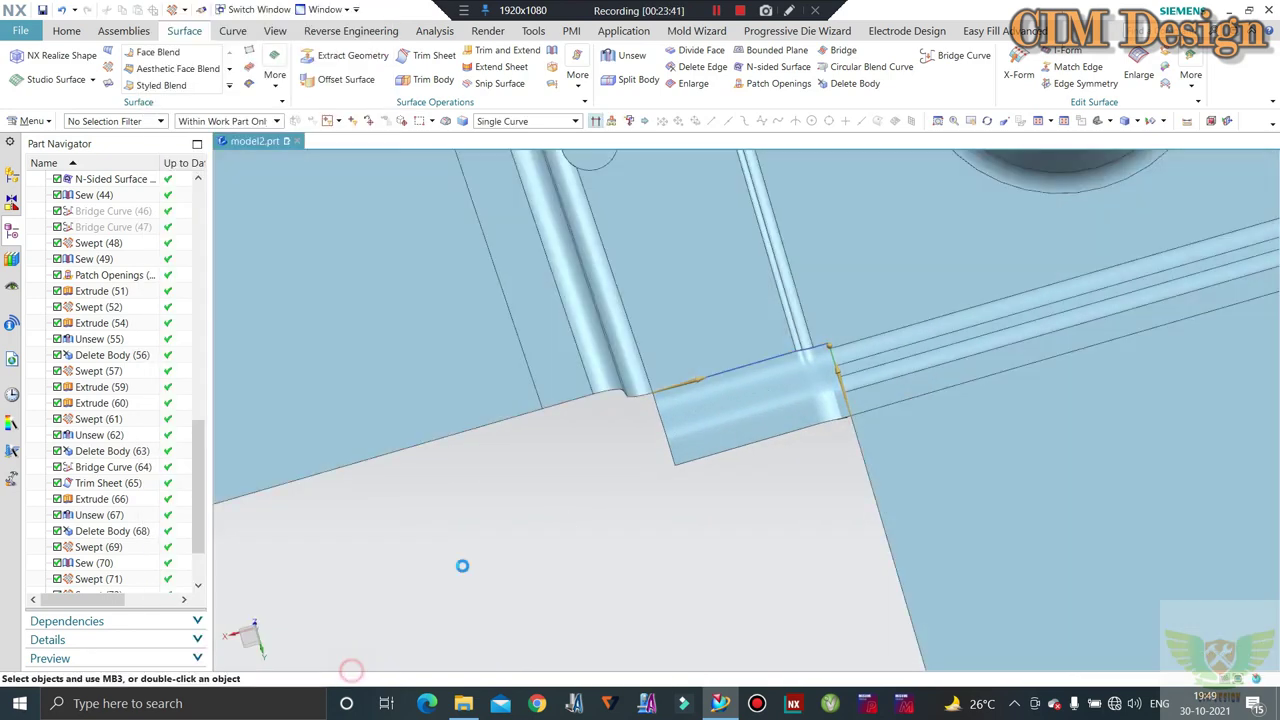
Orbit and zoom around the whole floor panel to check it edge-on, then go to the Home tab
mouse_move(463, 566)
middle_down()
mouse_move(600, 411)
mouse_move(634, 429)
mouse_move(643, 419)
mouse_move(571, 409)
mouse_move(554, 420)
mouse_move(566, 433)
mouse_move(589, 391)
middle_up()
scroll(674, 371, up, 3)
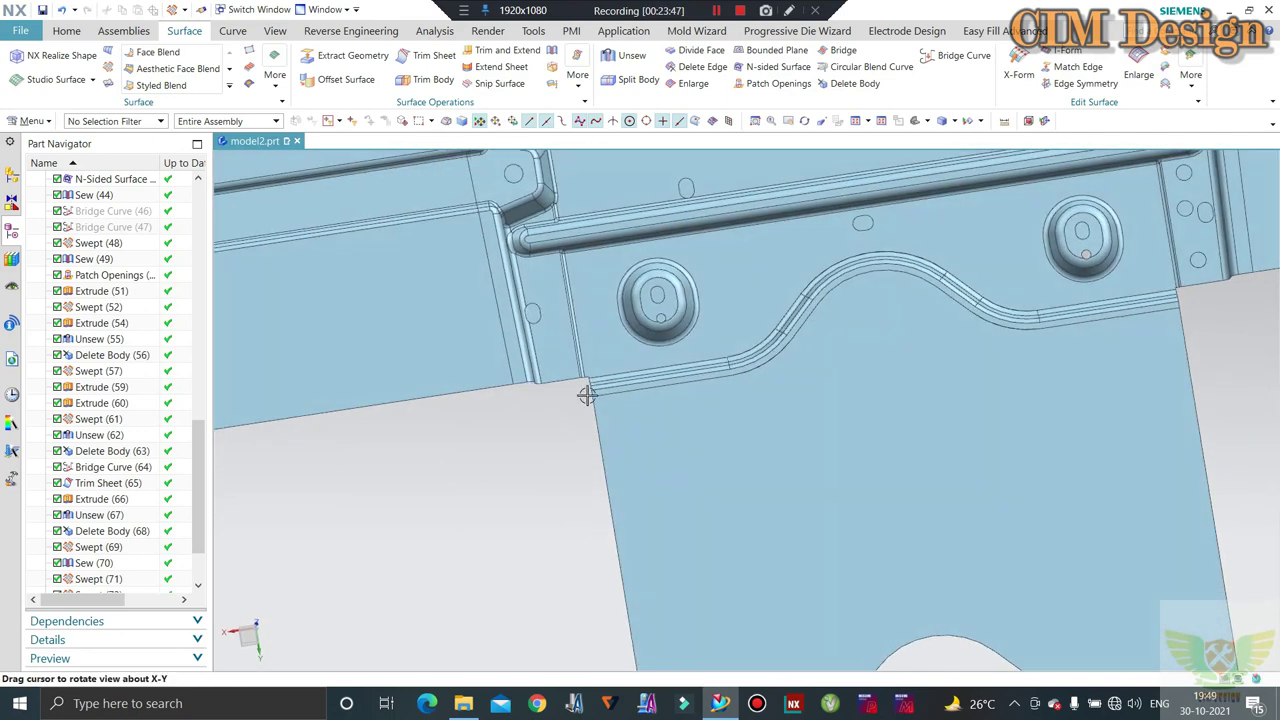
scroll(589, 391, up, 3)
scroll(591, 391, down, 2)
scroll(627, 376, up, 2)
scroll(627, 376, up, 2)
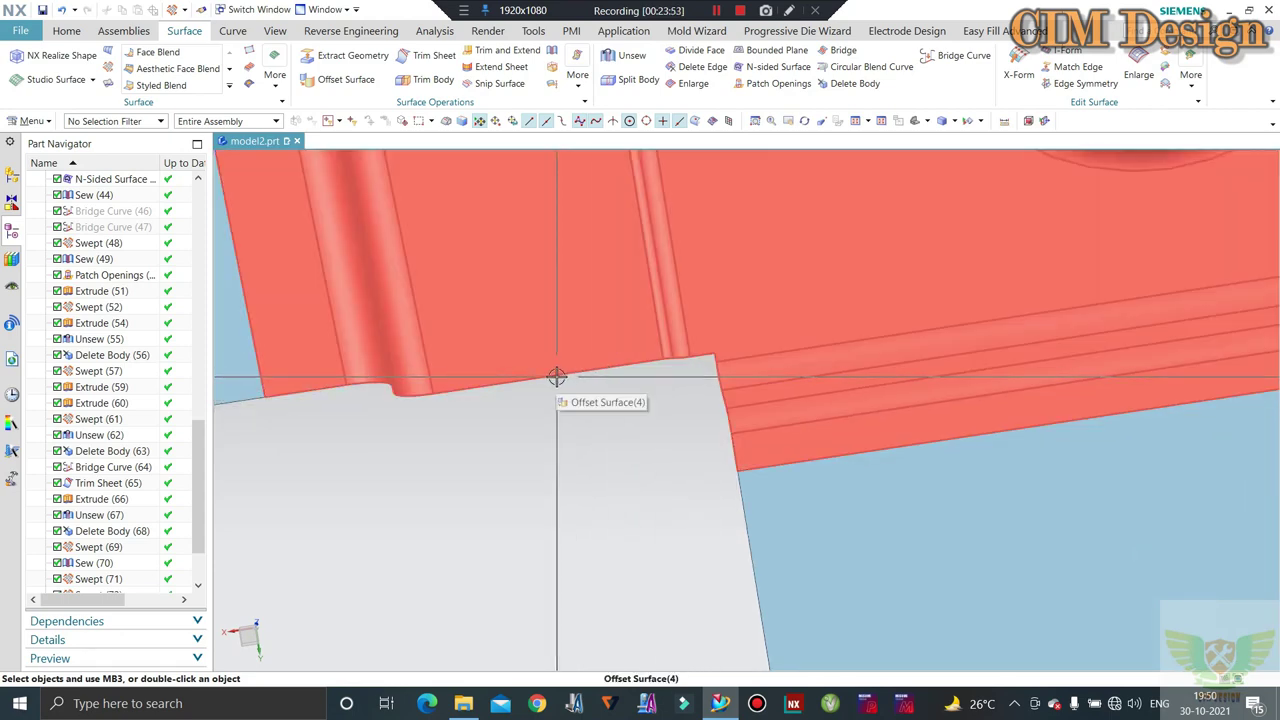
scroll(603, 423, down, 2)
scroll(609, 414, down, 1)
scroll(626, 412, up, 2)
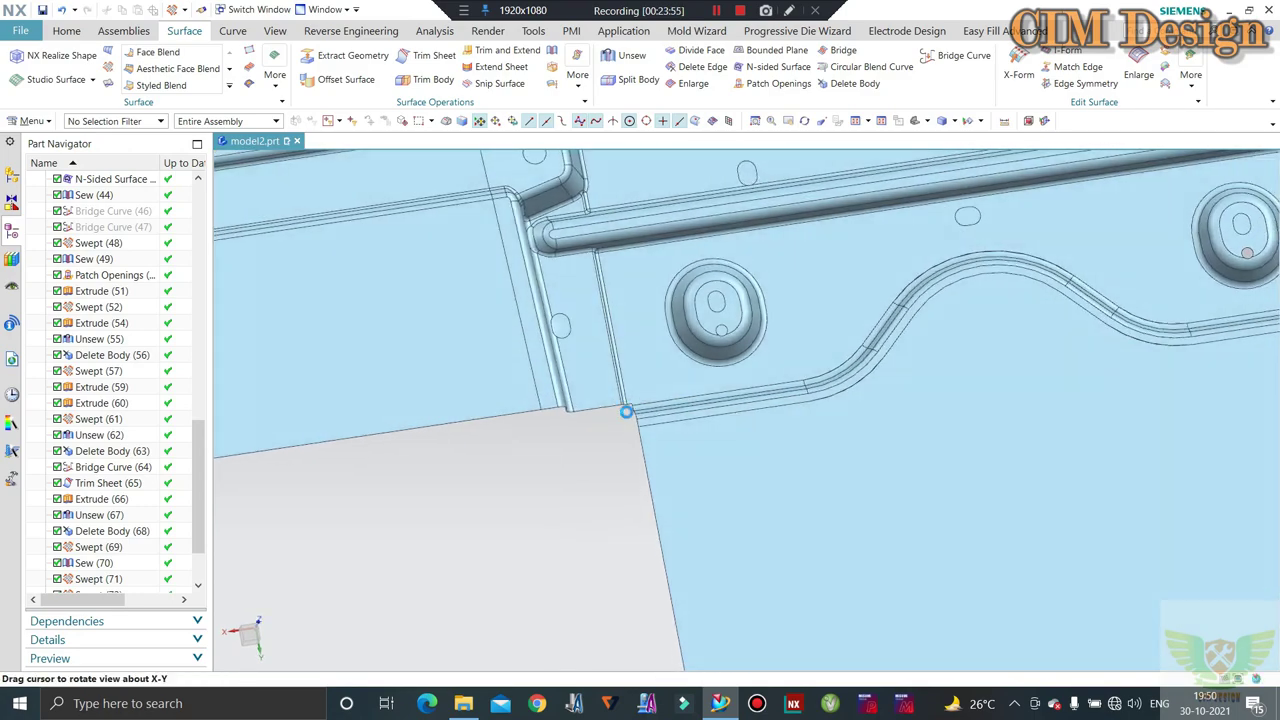
scroll(626, 412, down, 2)
scroll(578, 418, down, 2)
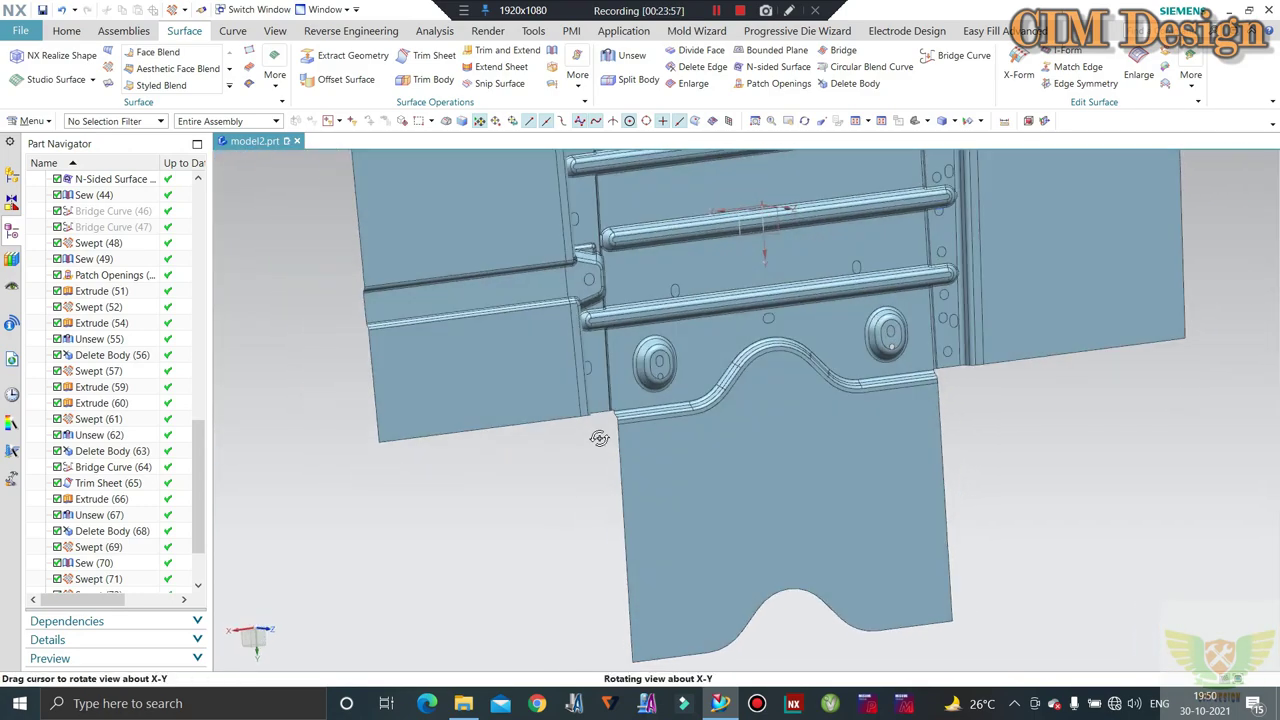
middle_drag(573, 439, 471, 371)
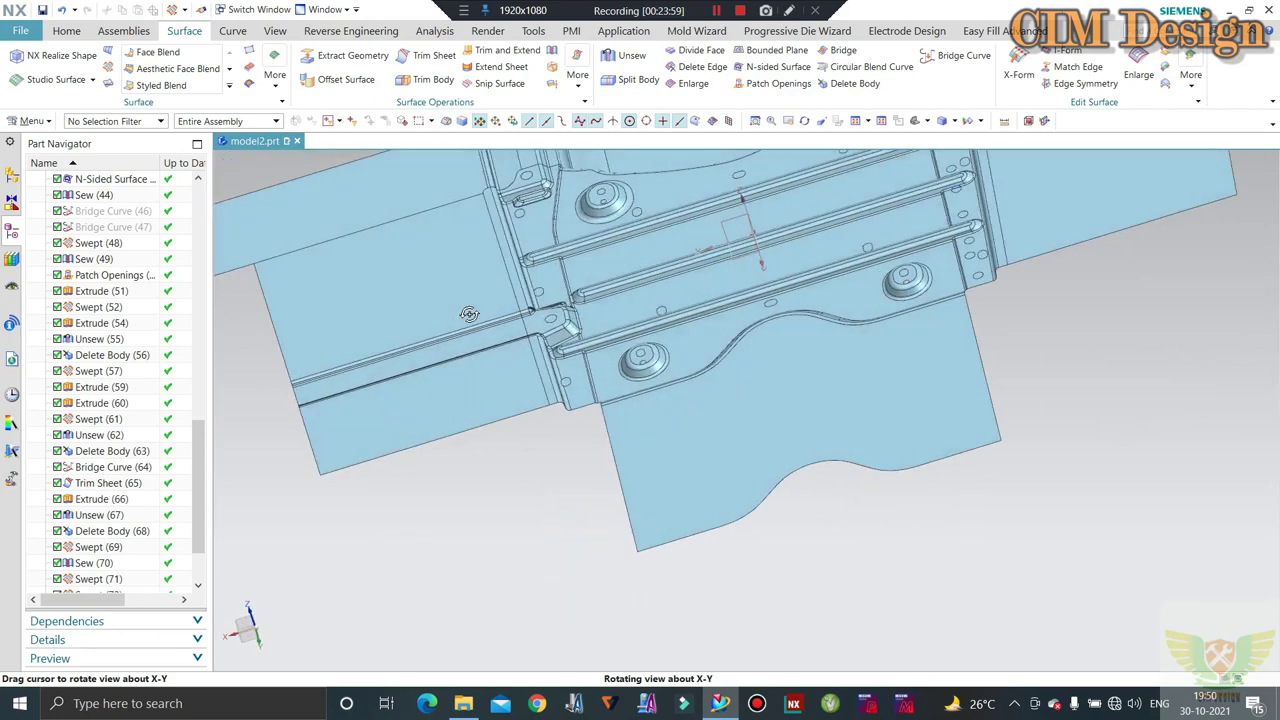
middle_drag(453, 361, 466, 343)
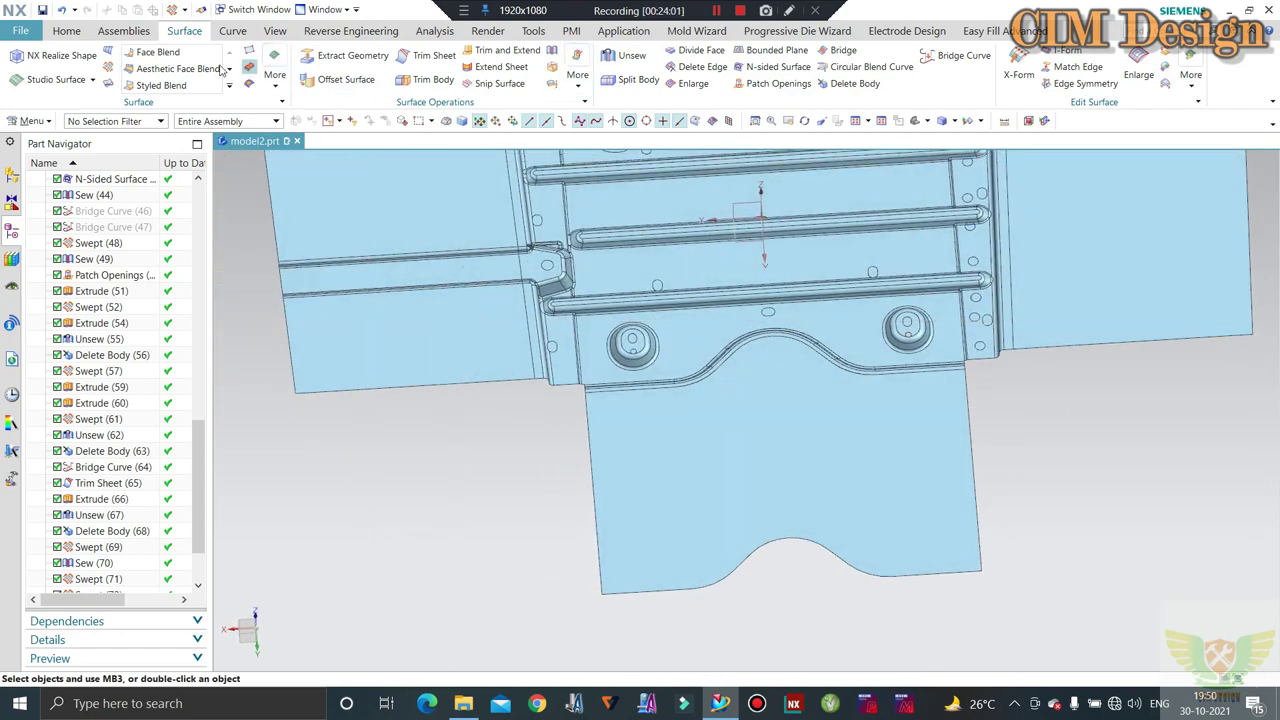
click(64, 34)
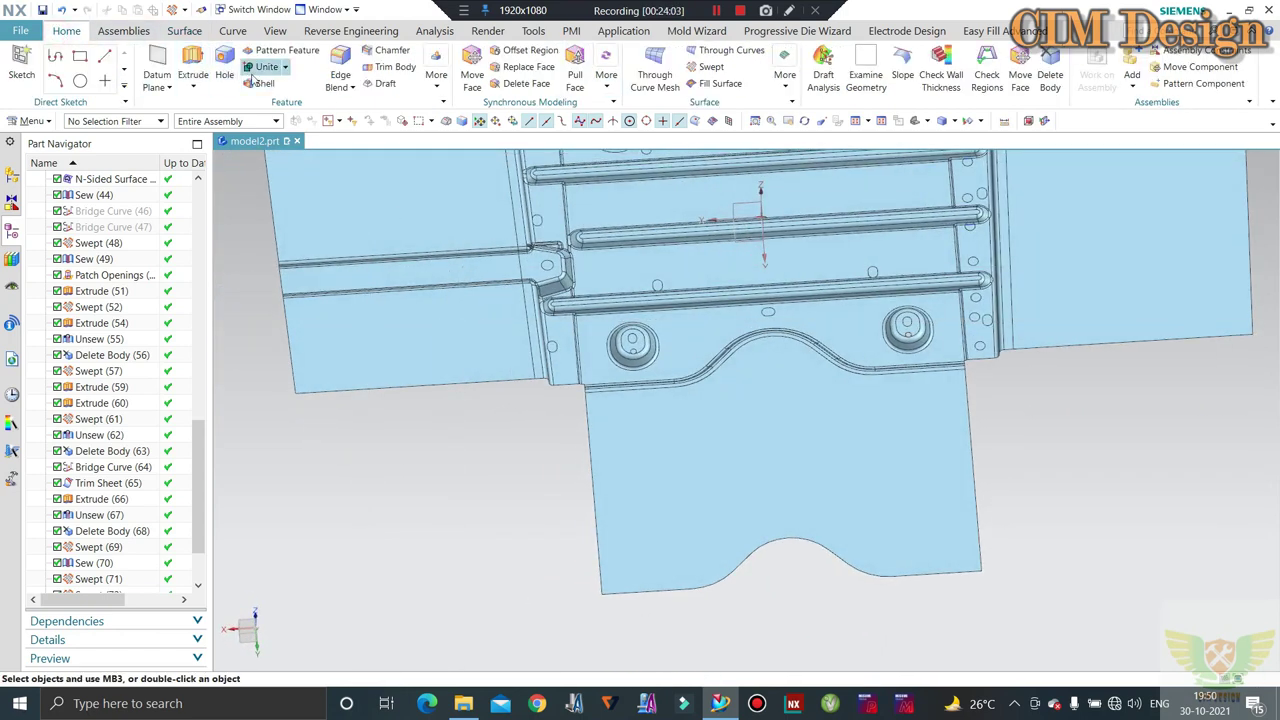
Extrude six single-curve panel edges 200 mm (start 200, end 0) into a sheet along the lower edge
click(193, 62)
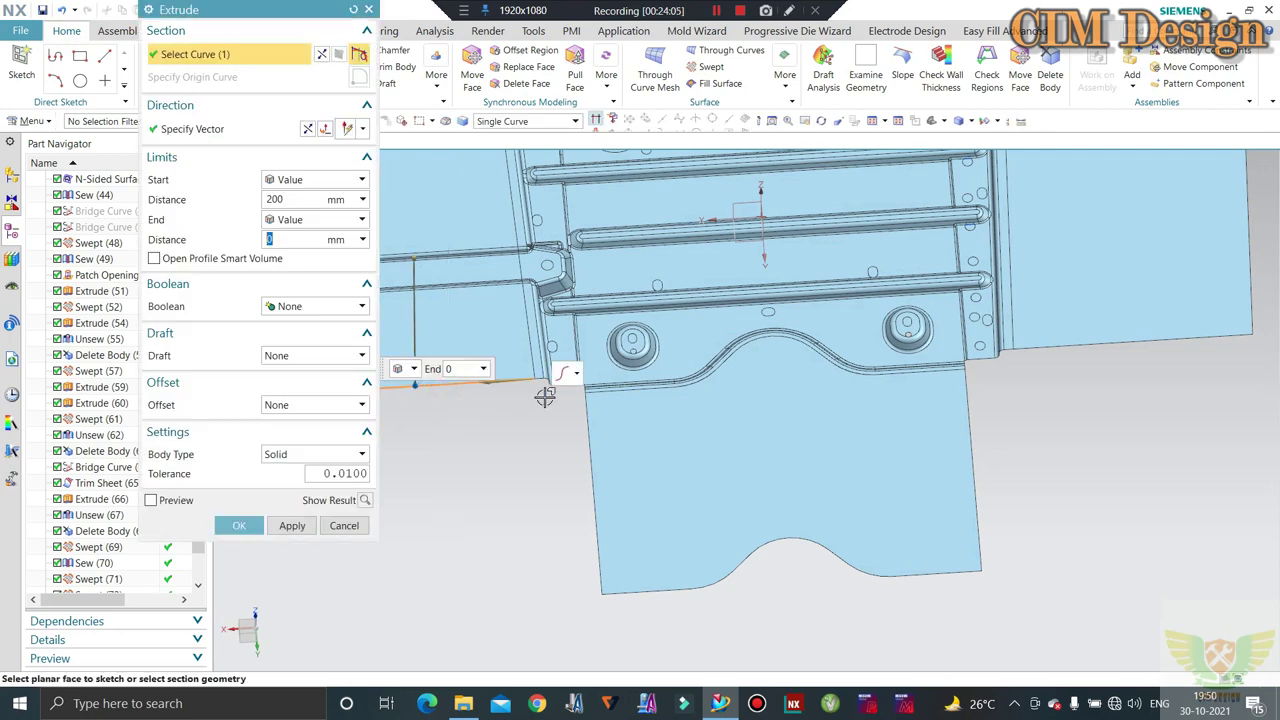
scroll(544, 396, up, 3)
scroll(528, 357, up, 2)
click(543, 342)
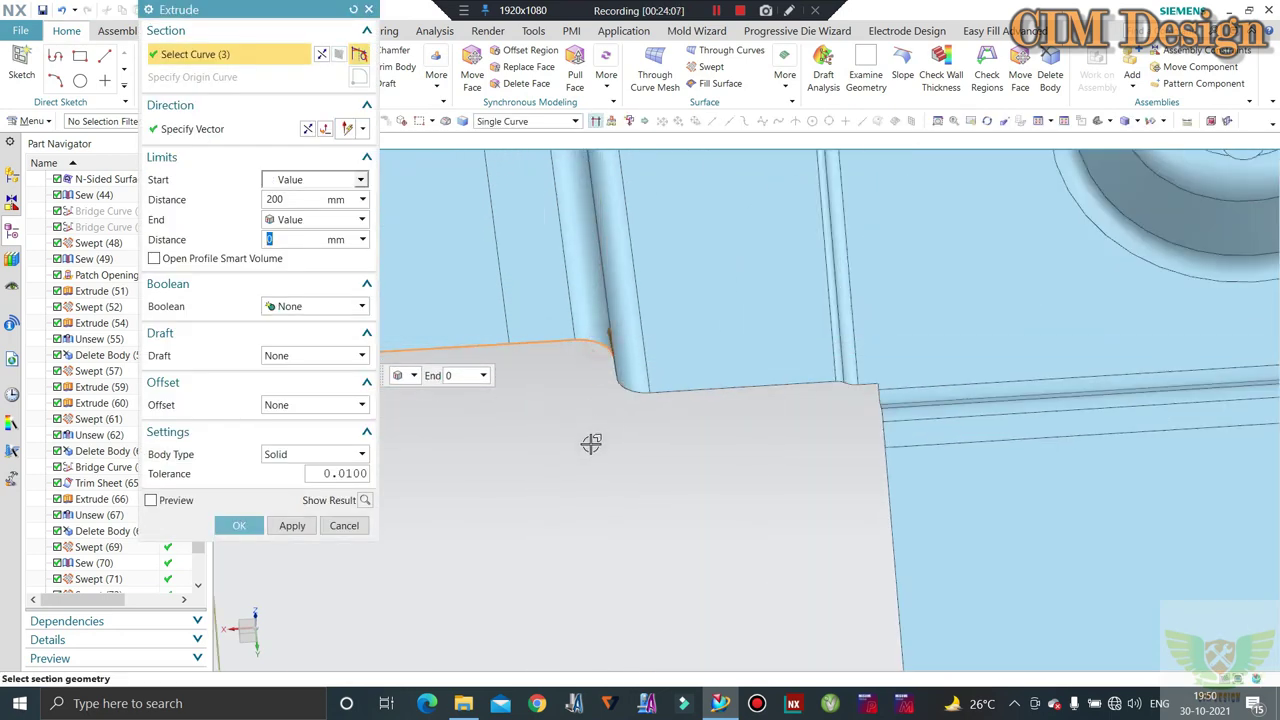
mouse_move(591, 443)
middle_down()
mouse_move(551, 449)
mouse_move(923, 357)
mouse_move(571, 366)
mouse_move(655, 372)
mouse_move(682, 395)
middle_up()
click(655, 372)
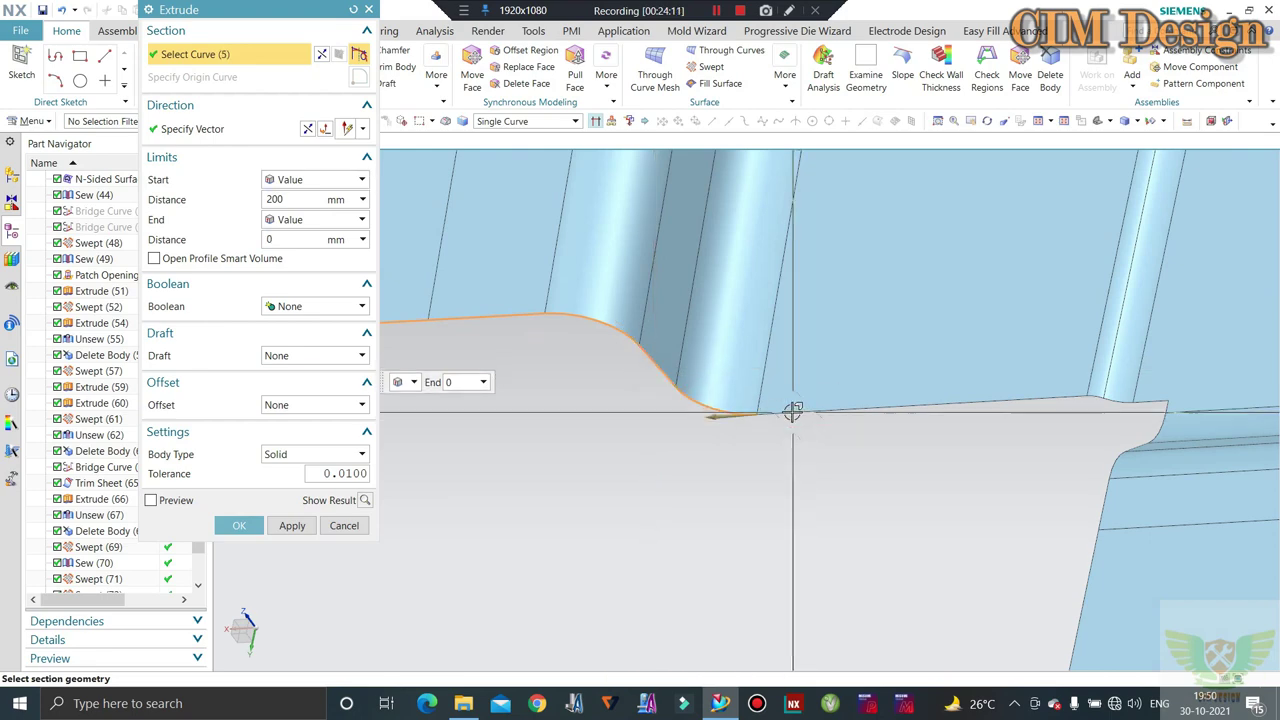
mouse_move(764, 352)
middle_down()
mouse_move(697, 343)
mouse_move(1006, 366)
mouse_move(500, 380)
middle_up()
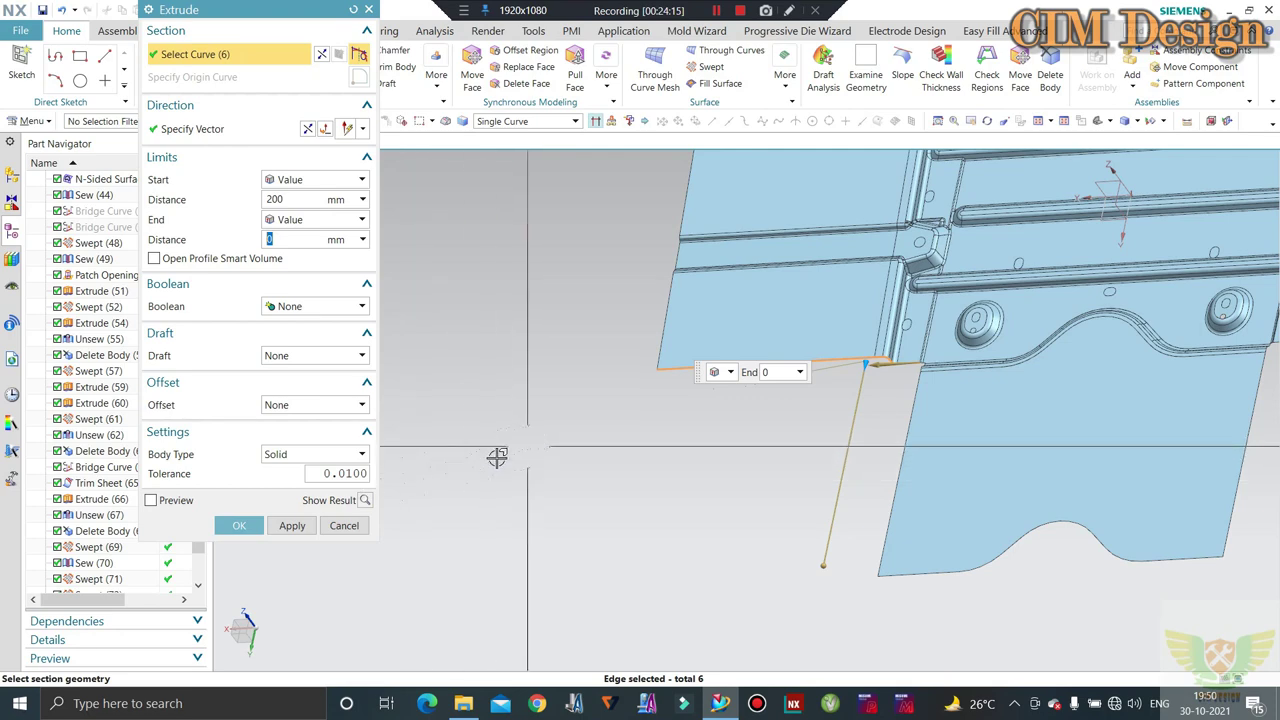
click(236, 526)
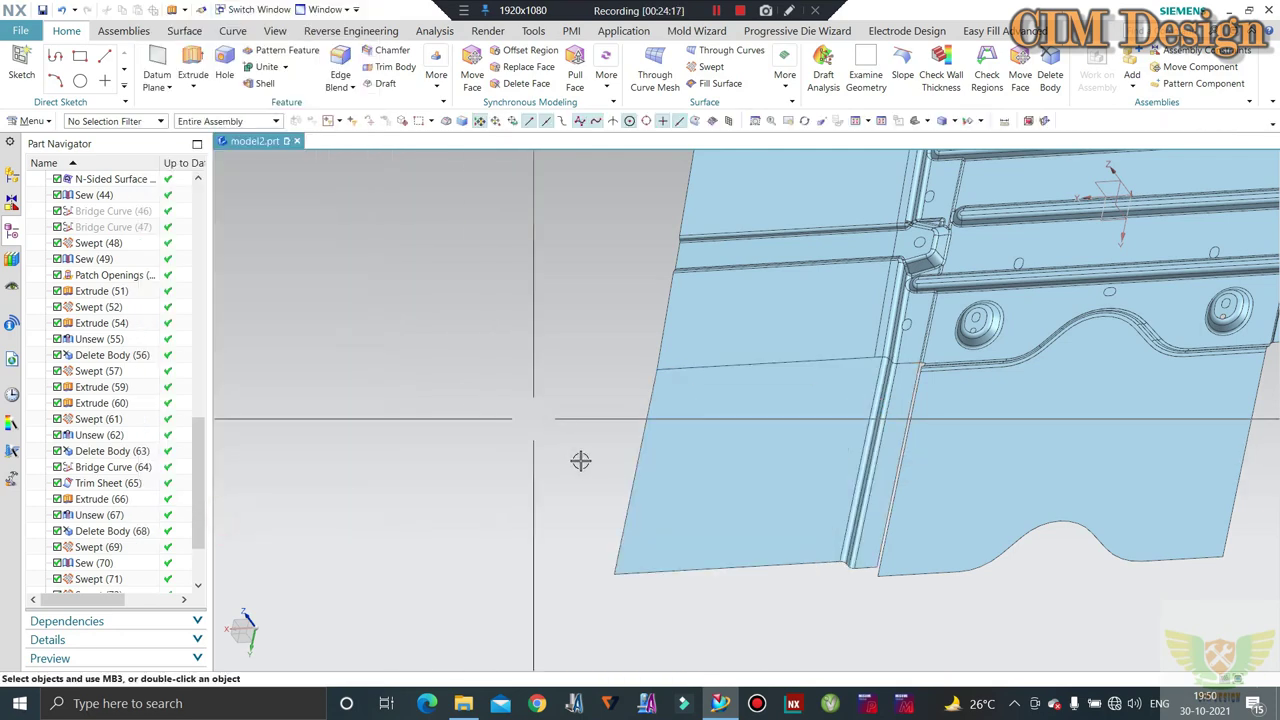
Orbit to an isometric angle and reopen Extrude (77) from the Part Navigator for editing
scroll(580, 417, down, 3)
mouse_move(577, 409)
middle_down()
mouse_move(663, 374)
mouse_move(691, 397)
mouse_move(617, 430)
mouse_move(615, 456)
mouse_move(650, 440)
mouse_move(744, 512)
mouse_move(694, 511)
middle_up()
scroll(617, 434, up, 2)
scroll(700, 430, down, 3)
scroll(744, 512, up, 3)
scroll(118, 579, down, 2)
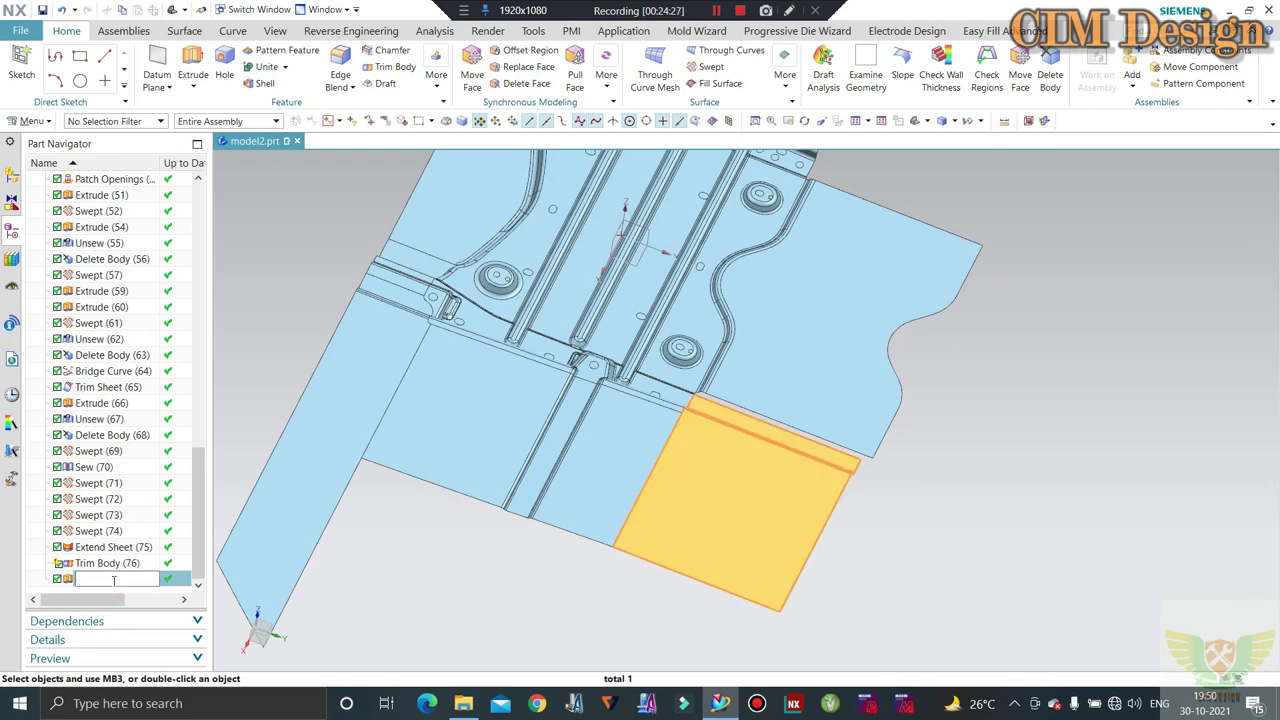
click(181, 578)
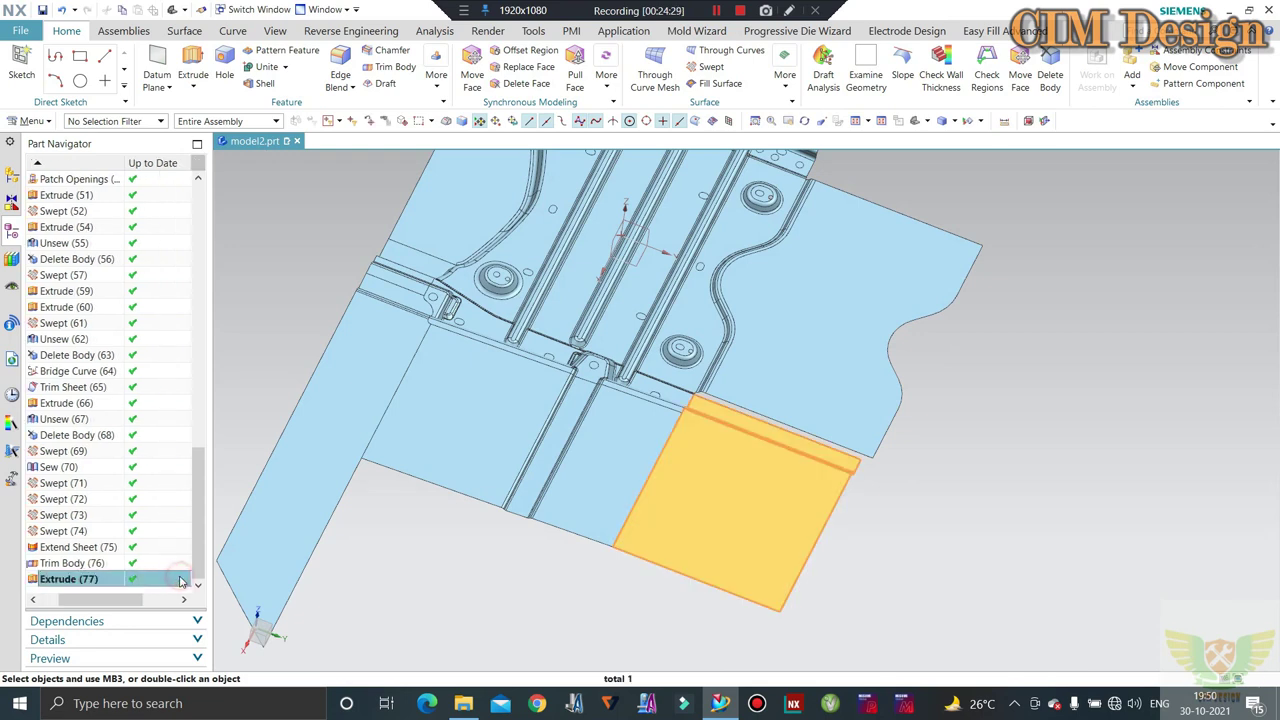
double_click(176, 580)
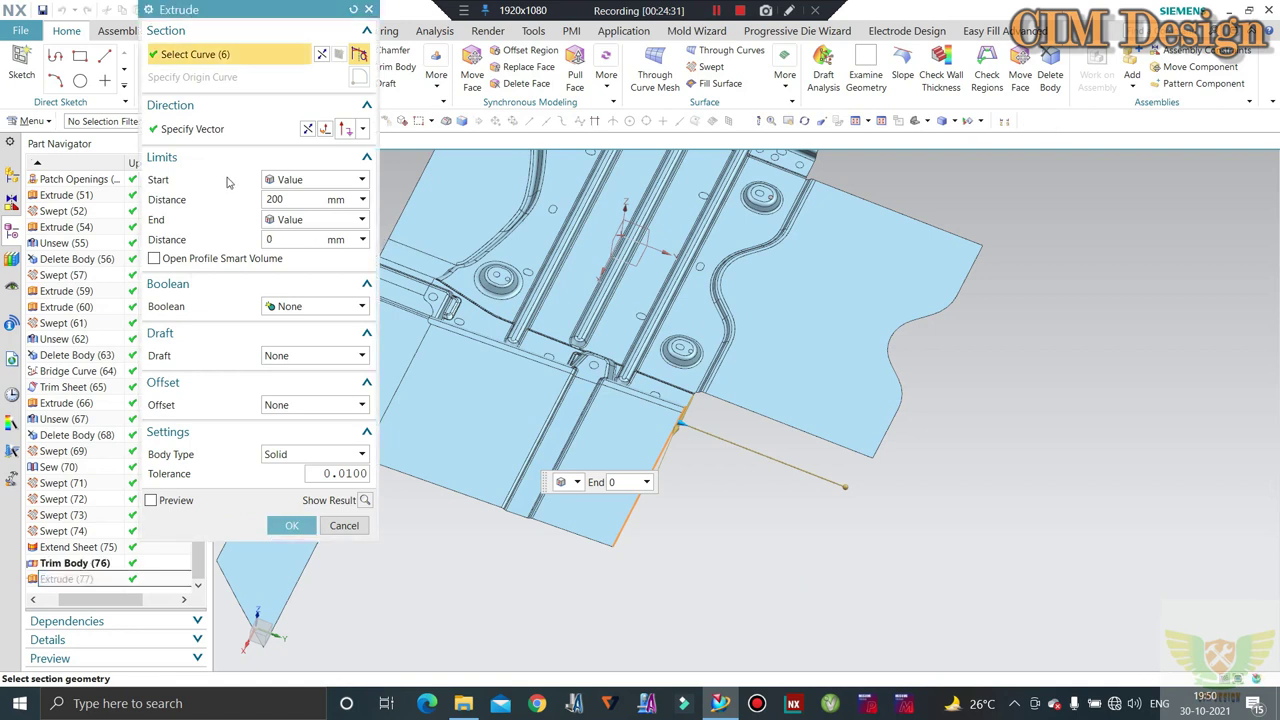
Redefine Extrude (77)'s direction as an Inferred Vector picked on the model and apply it
click(200, 129)
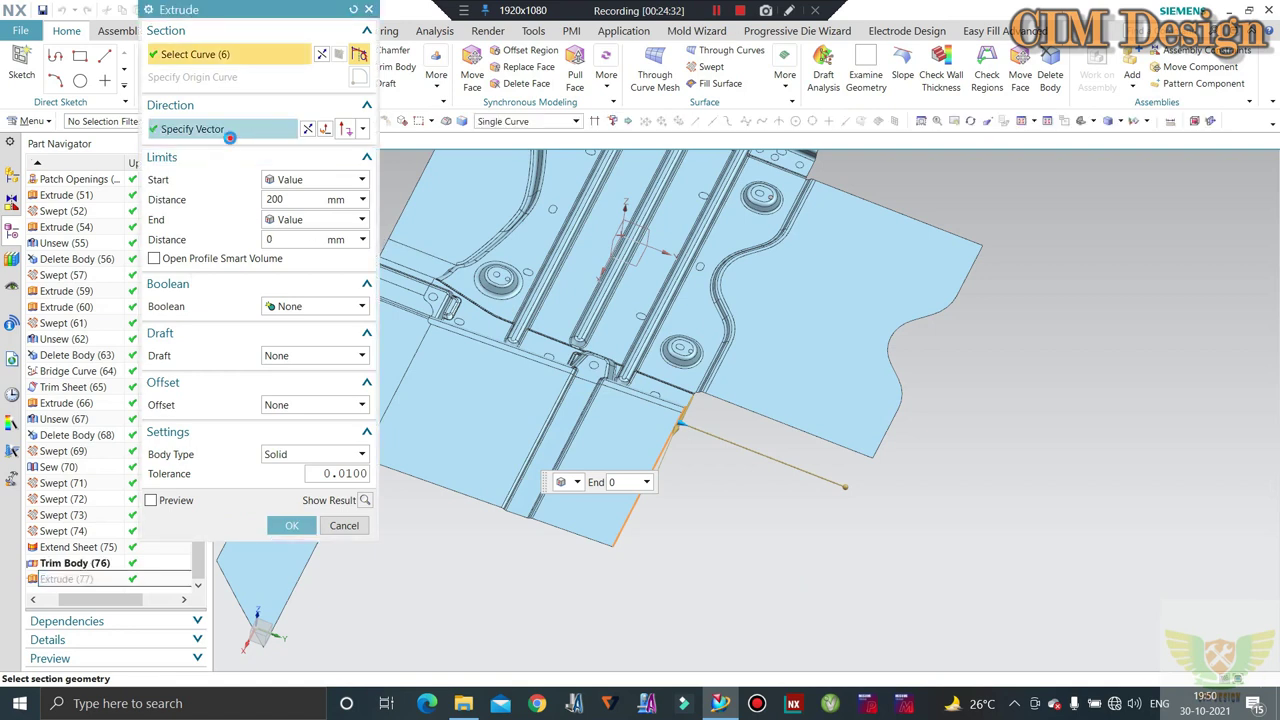
click(348, 157)
click(363, 129)
click(350, 150)
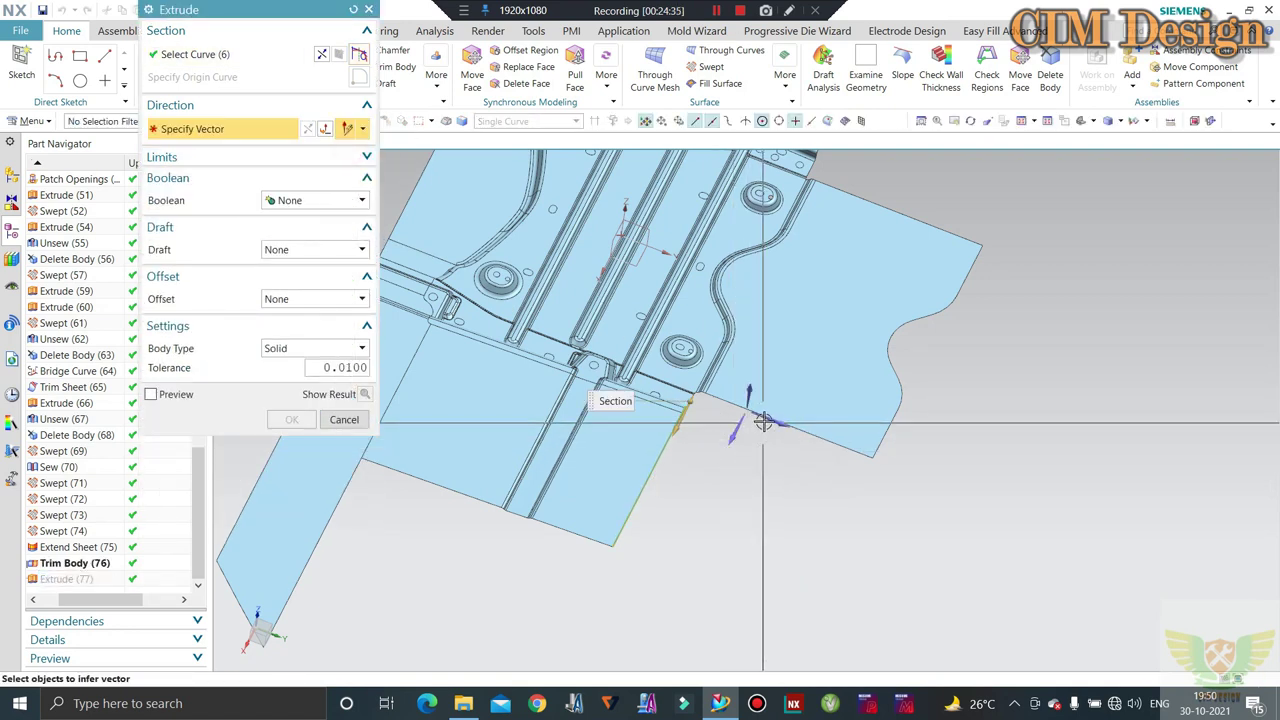
click(691, 432)
click(273, 423)
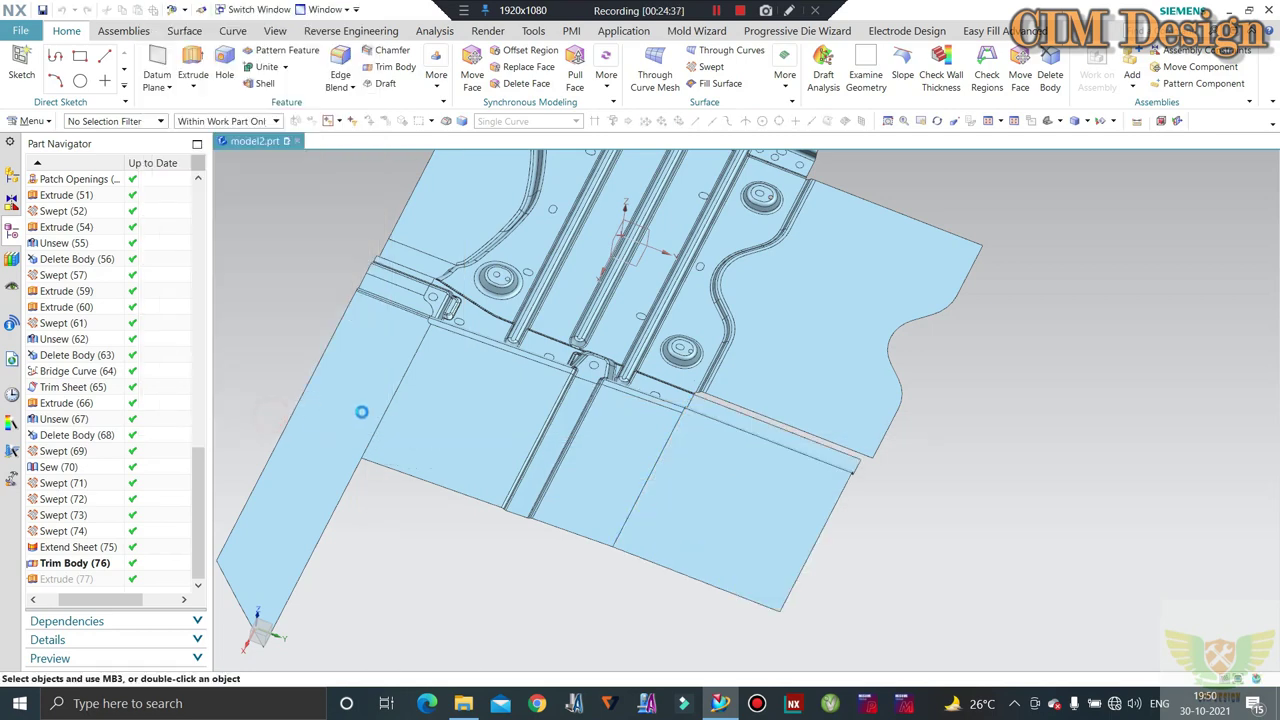
mouse_move(634, 534)
middle_down()
mouse_move(619, 488)
mouse_move(500, 350)
middle_up()
scroll(372, 168, down, 3)
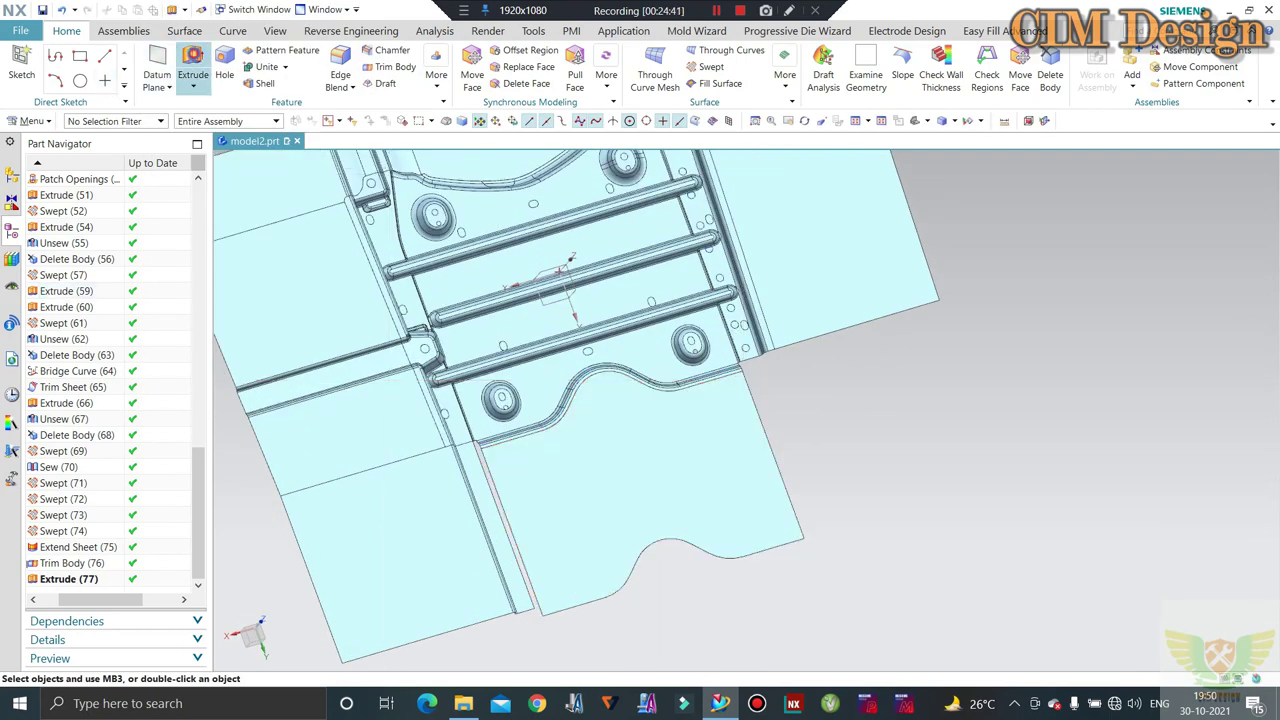
Extrude five corner panel edges along an inferred edge direction to add a sheet strip beside the channel
click(193, 62)
scroll(777, 346, down, 2)
scroll(726, 369, down, 2)
scroll(669, 364, down, 2)
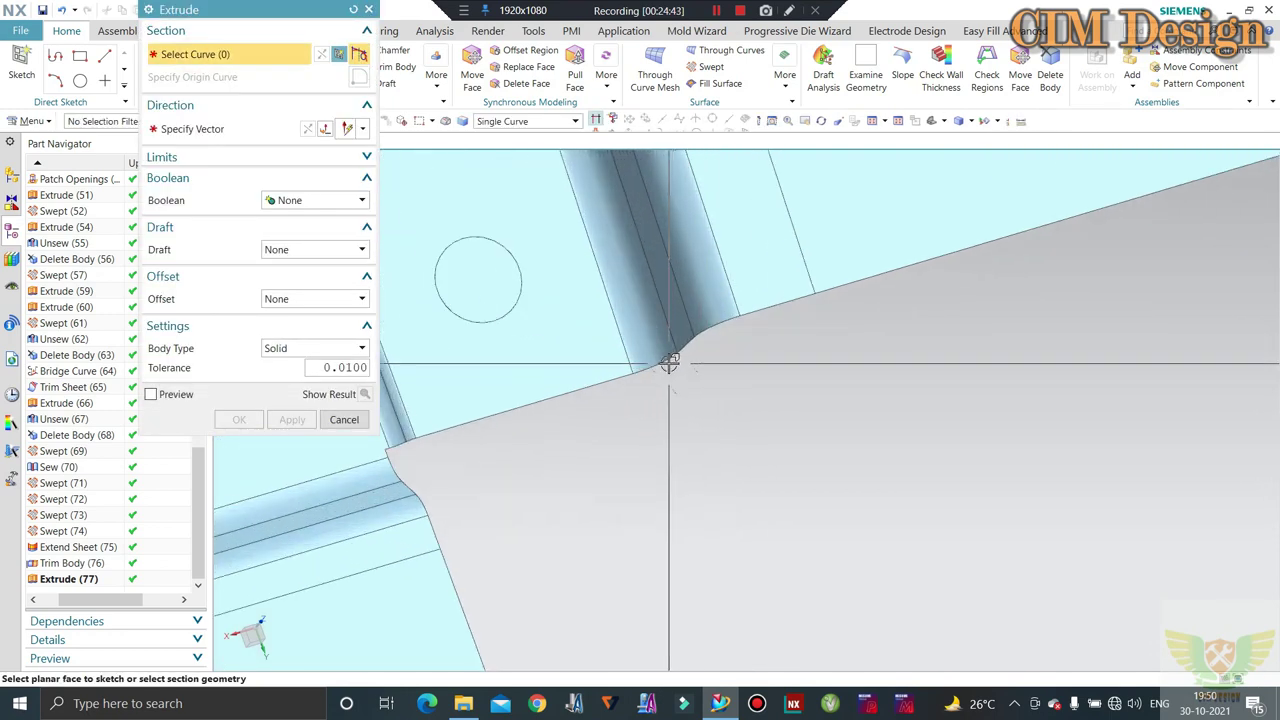
click(669, 364)
click(758, 309)
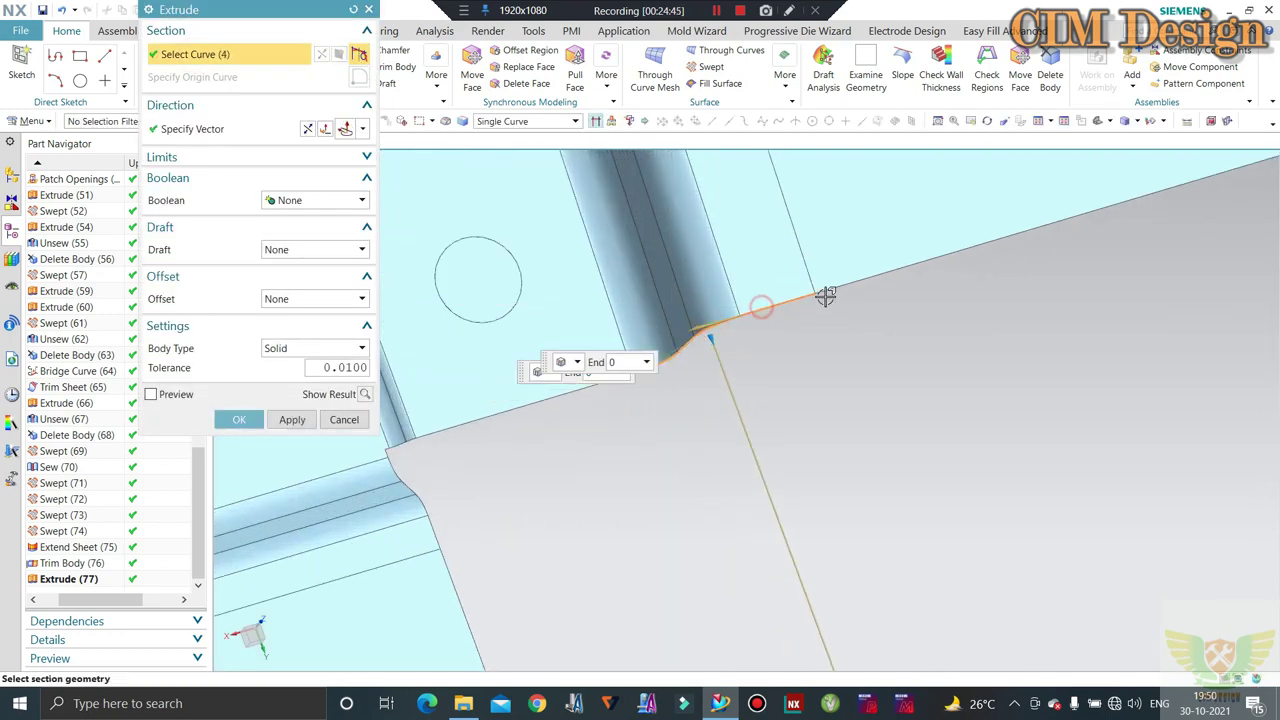
scroll(781, 340, up, 2)
scroll(733, 364, up, 2)
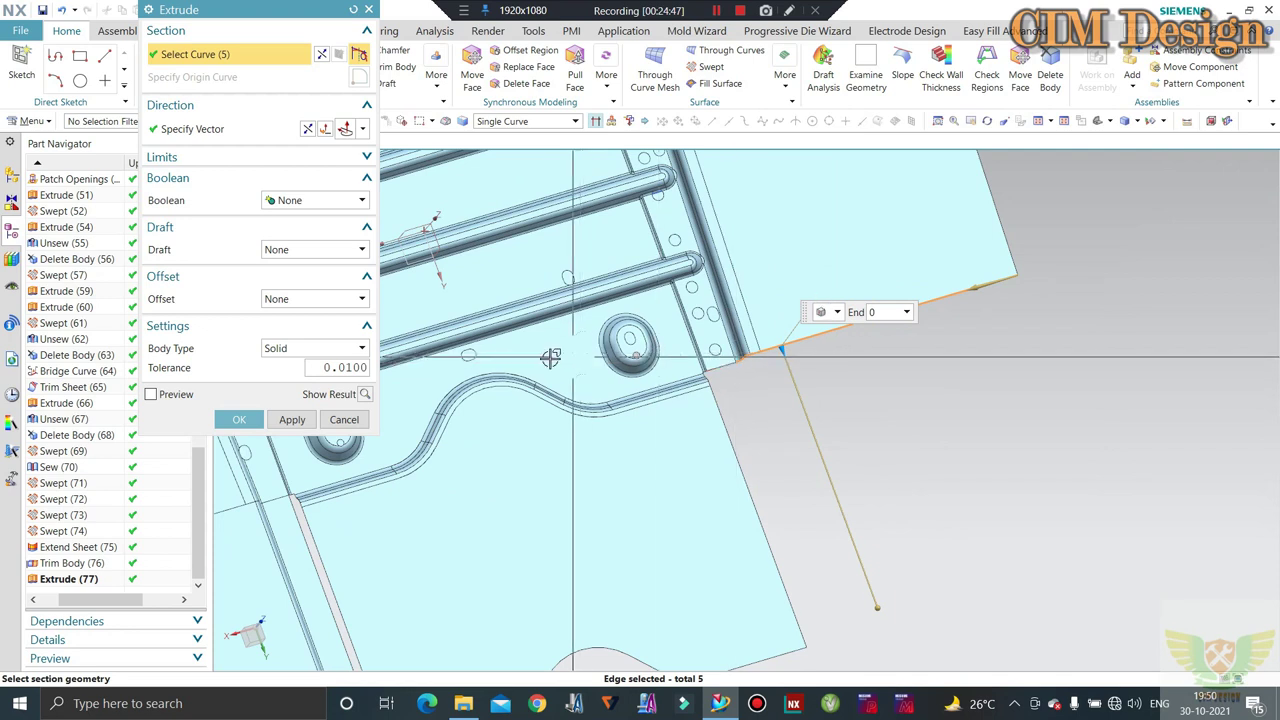
click(228, 140)
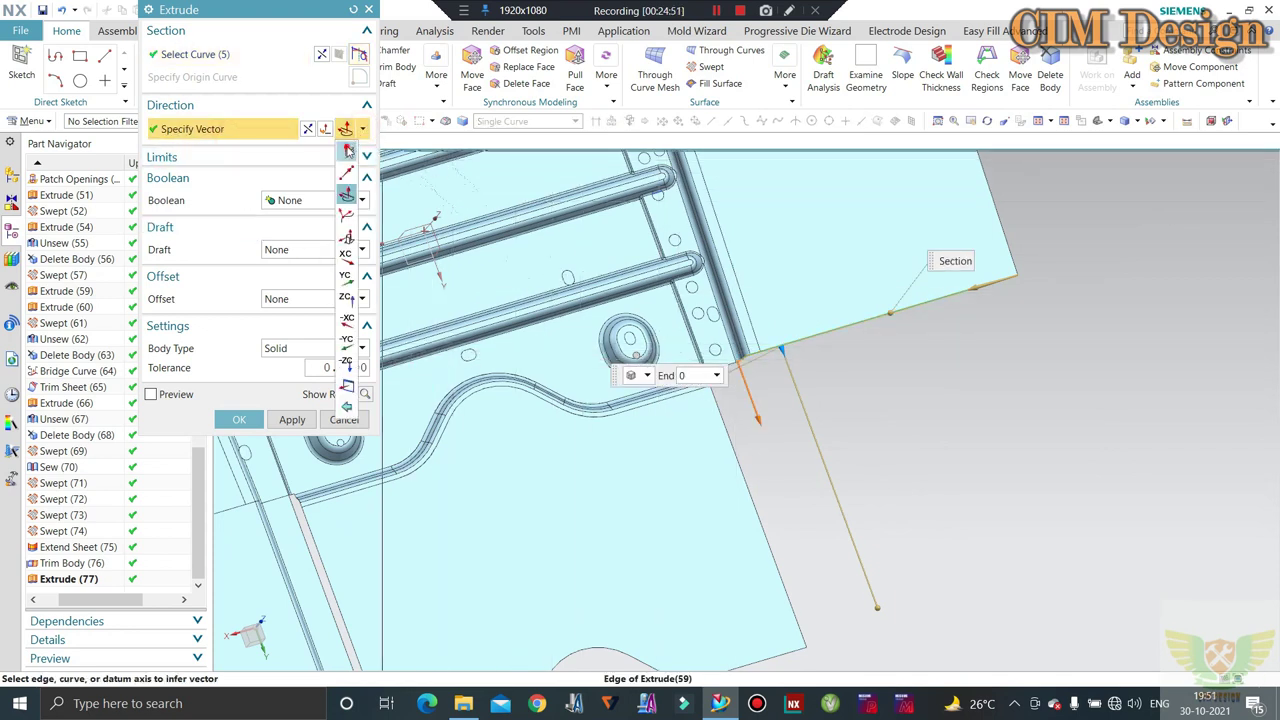
click(348, 150)
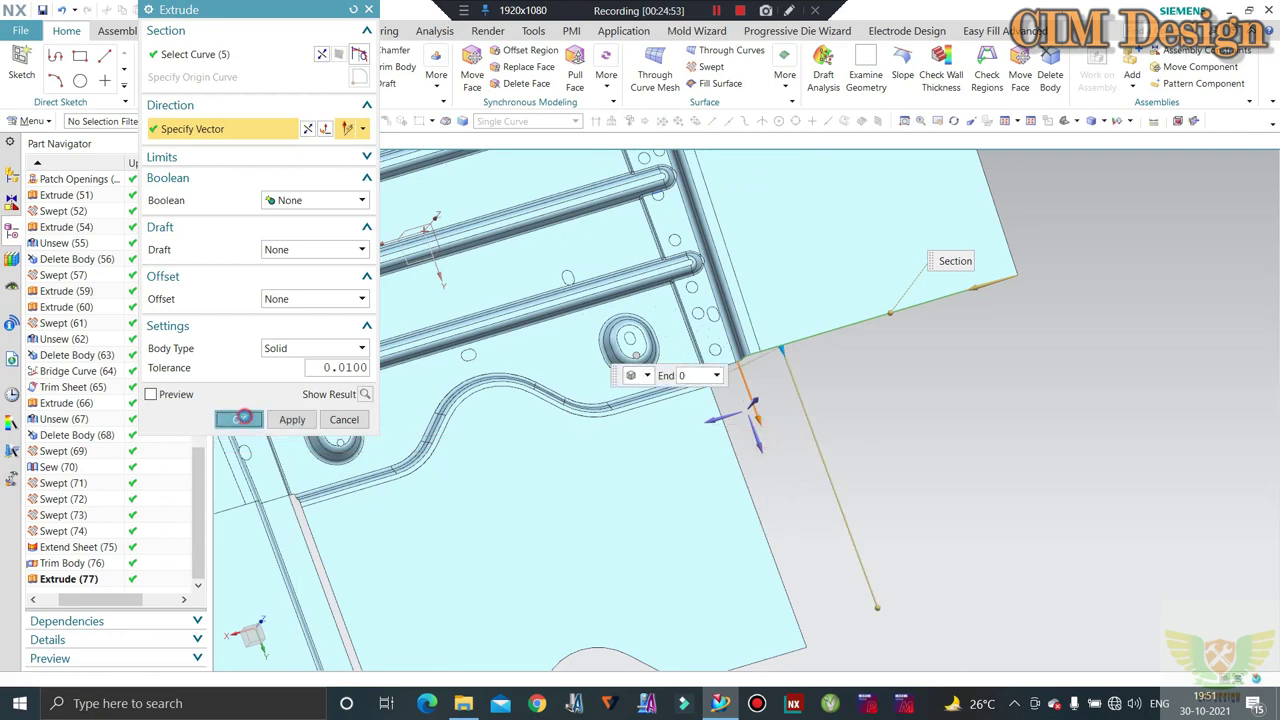
click(243, 418)
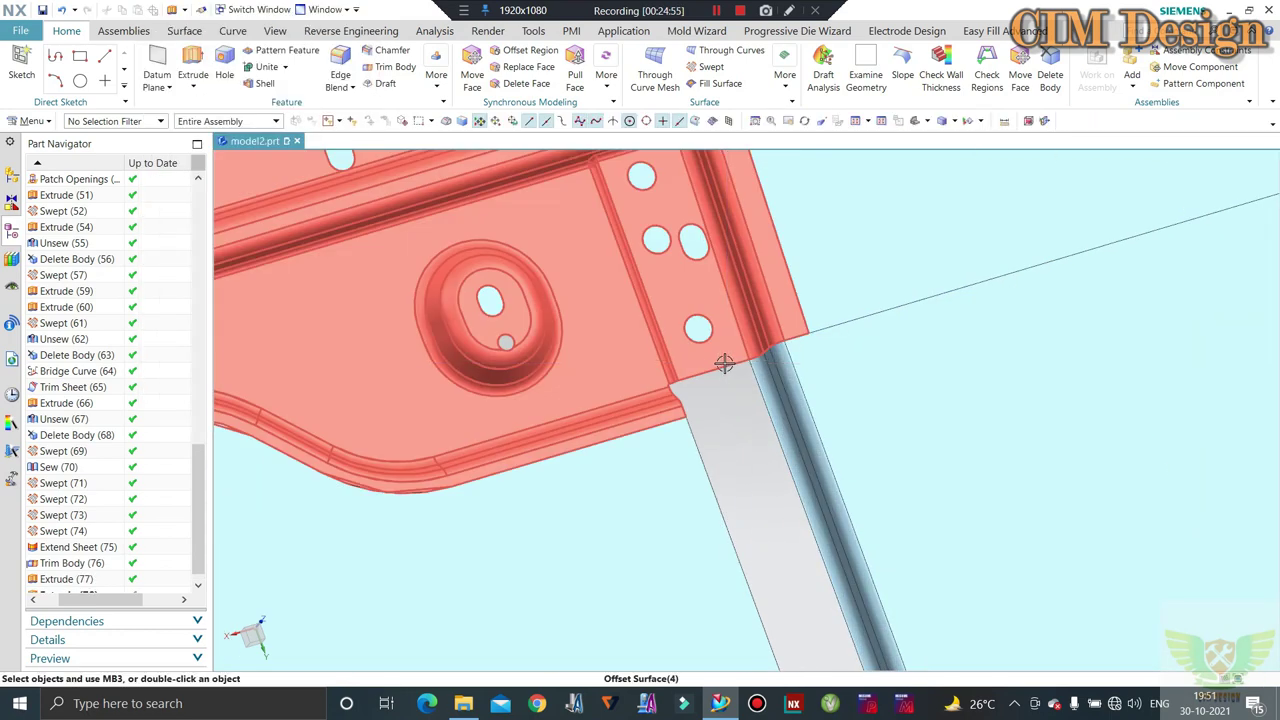
mouse_move(720, 363)
middle_down()
mouse_move(722, 407)
mouse_move(720, 395)
mouse_move(682, 411)
mouse_move(728, 429)
mouse_move(808, 517)
middle_up()
scroll(706, 406, up, 3)
scroll(682, 411, down, 2)
scroll(646, 374, up, 2)
scroll(680, 409, up, 1)
scroll(731, 423, down, 3)
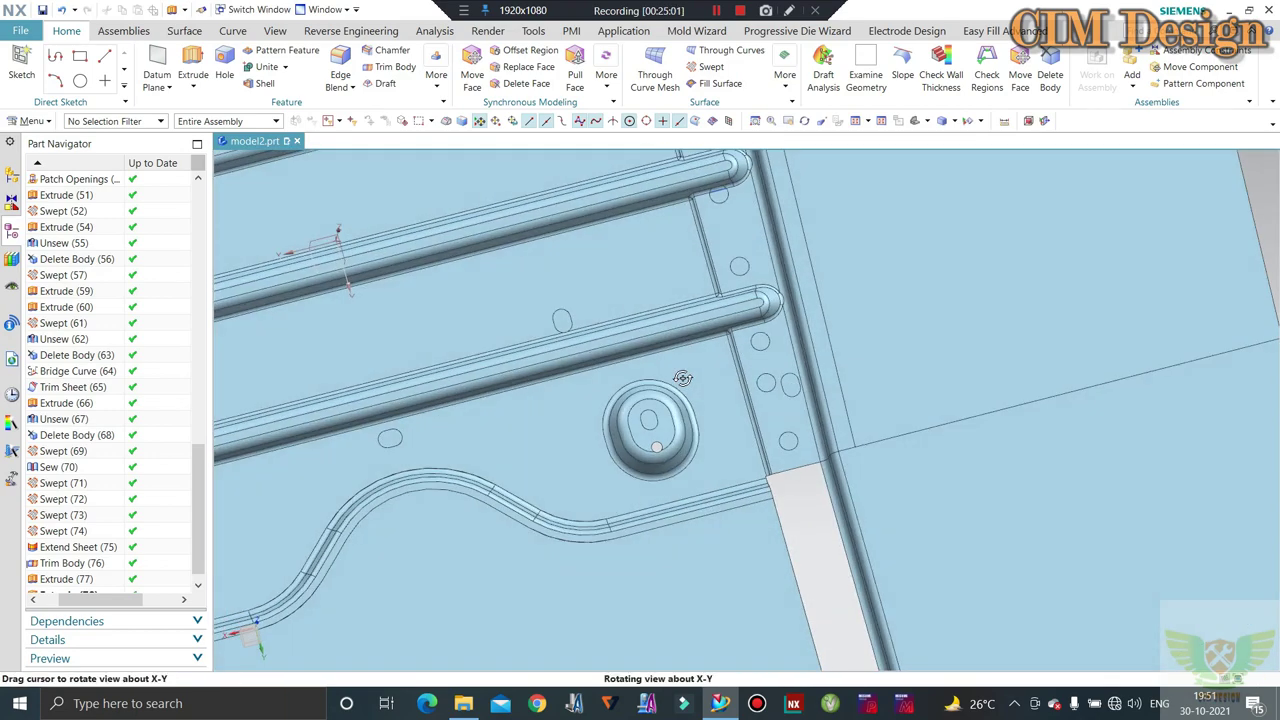
scroll(709, 426, up, 3)
middle_drag(709, 426, 718, 487)
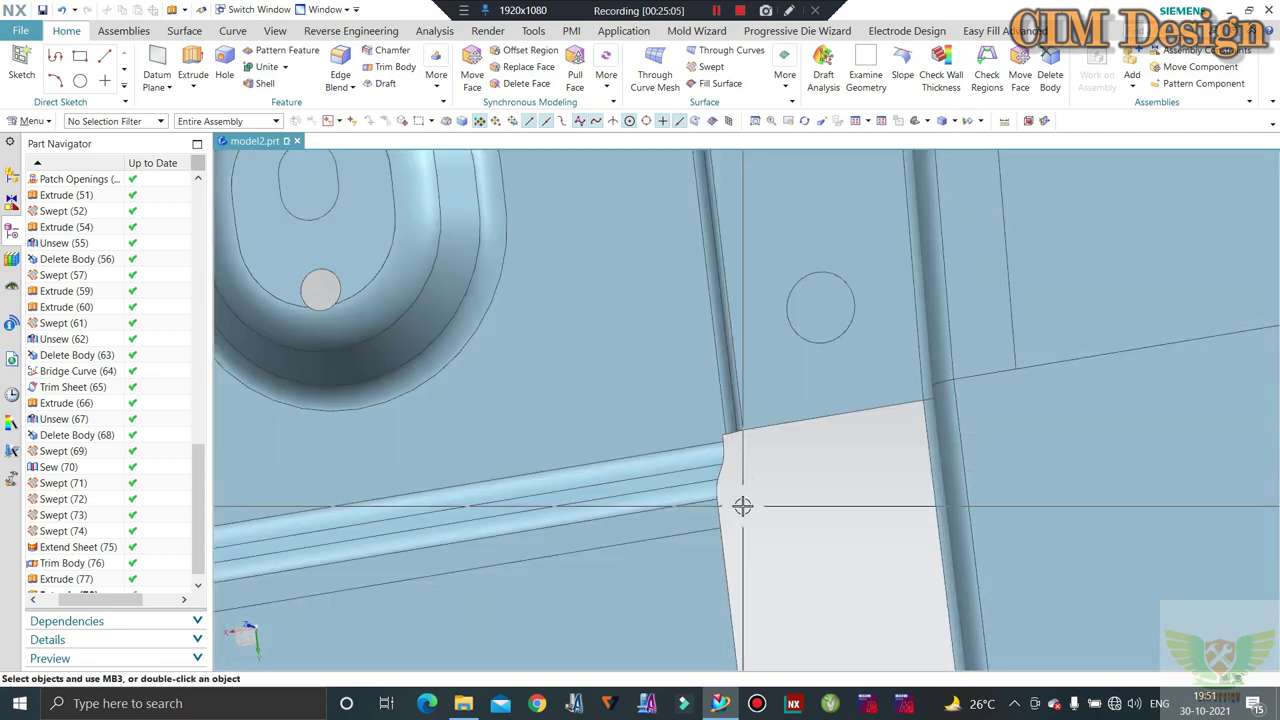
mouse_move(765, 486)
middle_down()
mouse_move(757, 457)
mouse_move(825, 459)
middle_up()
scroll(825, 459, down, 5)
middle_drag(683, 500, 551, 538)
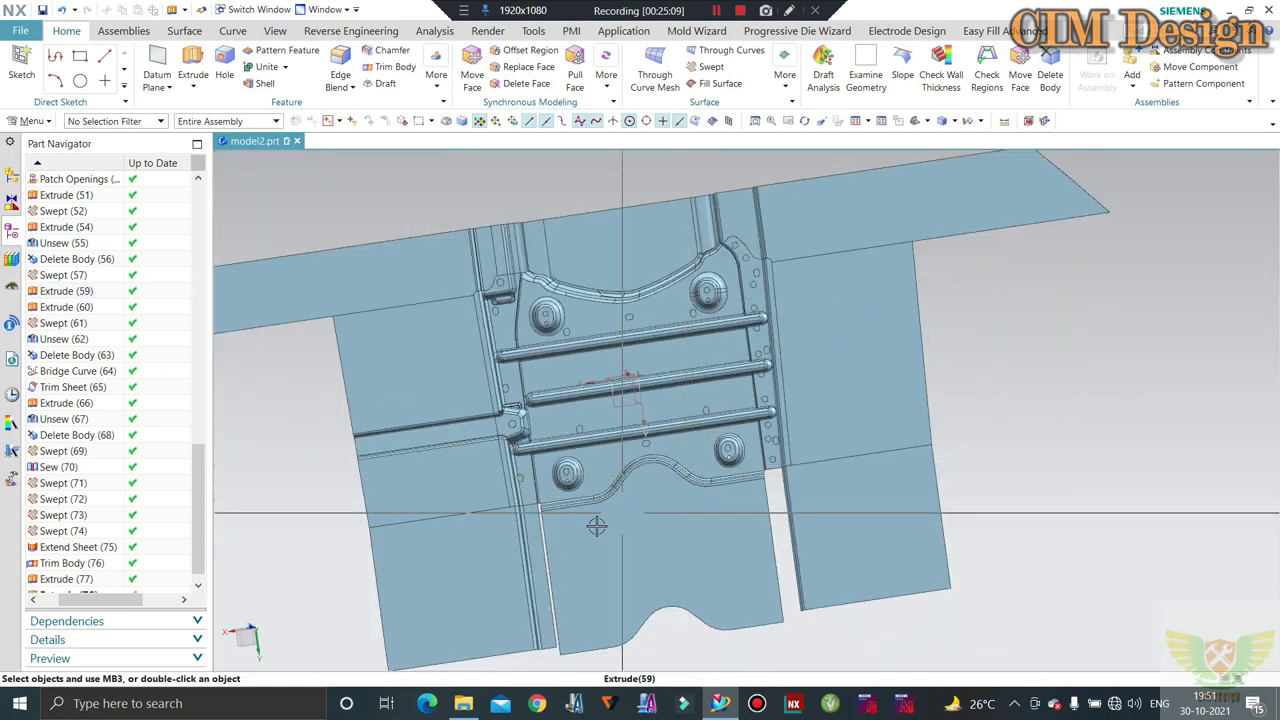
scroll(551, 538, up, 3)
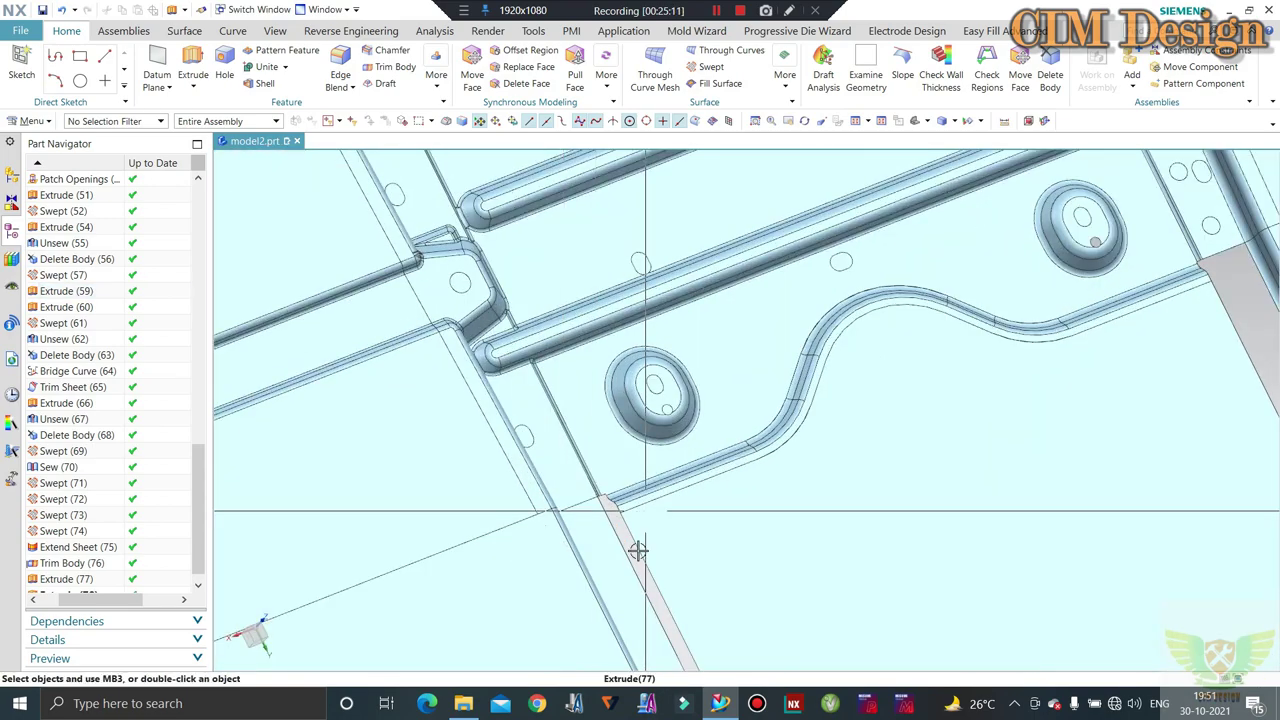
scroll(629, 551, up, 2)
scroll(591, 491, up, 3)
scroll(558, 458, down, 2)
scroll(580, 451, down, 2)
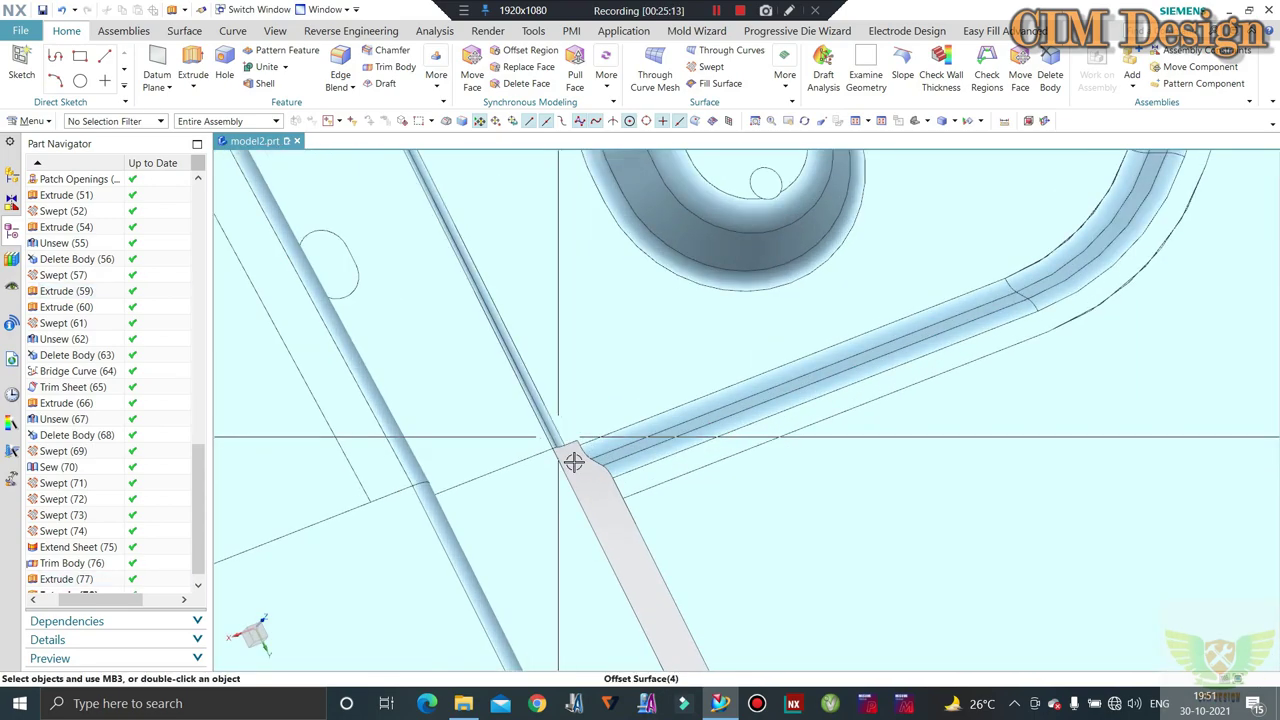
scroll(574, 460, up, 5)
scroll(594, 450, down, 3)
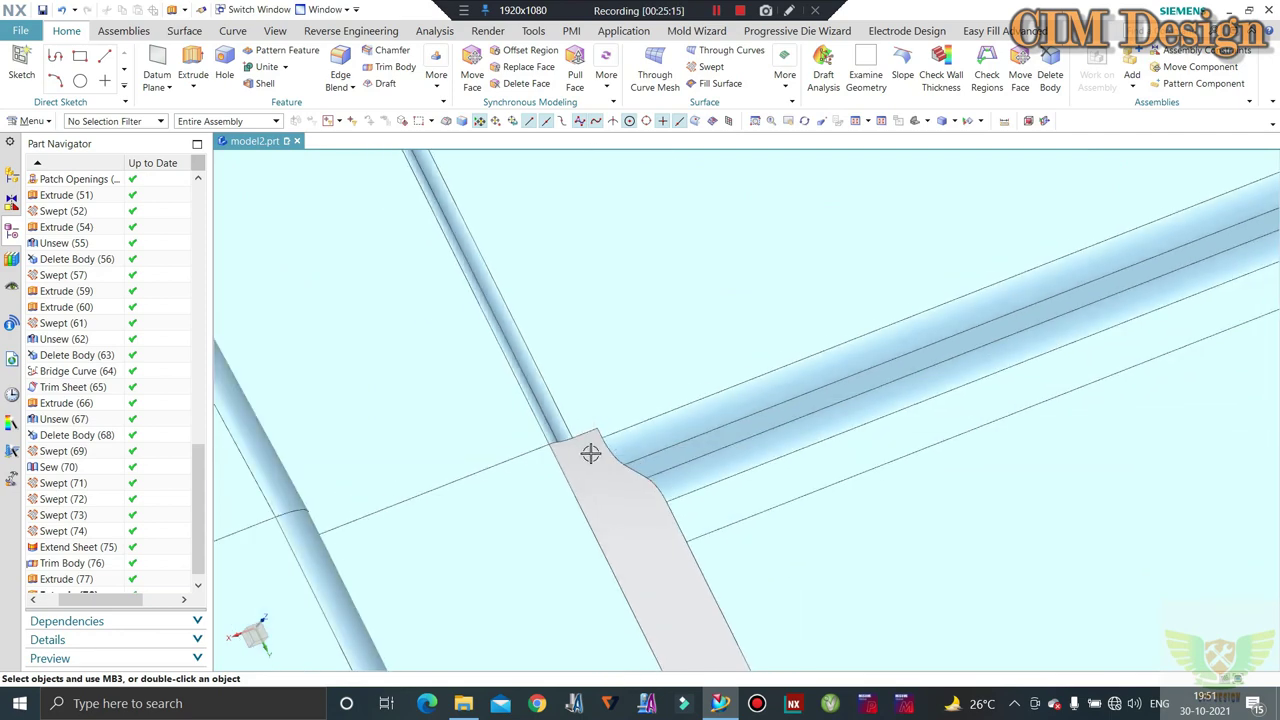
scroll(580, 380, up, 3)
click(700, 430)
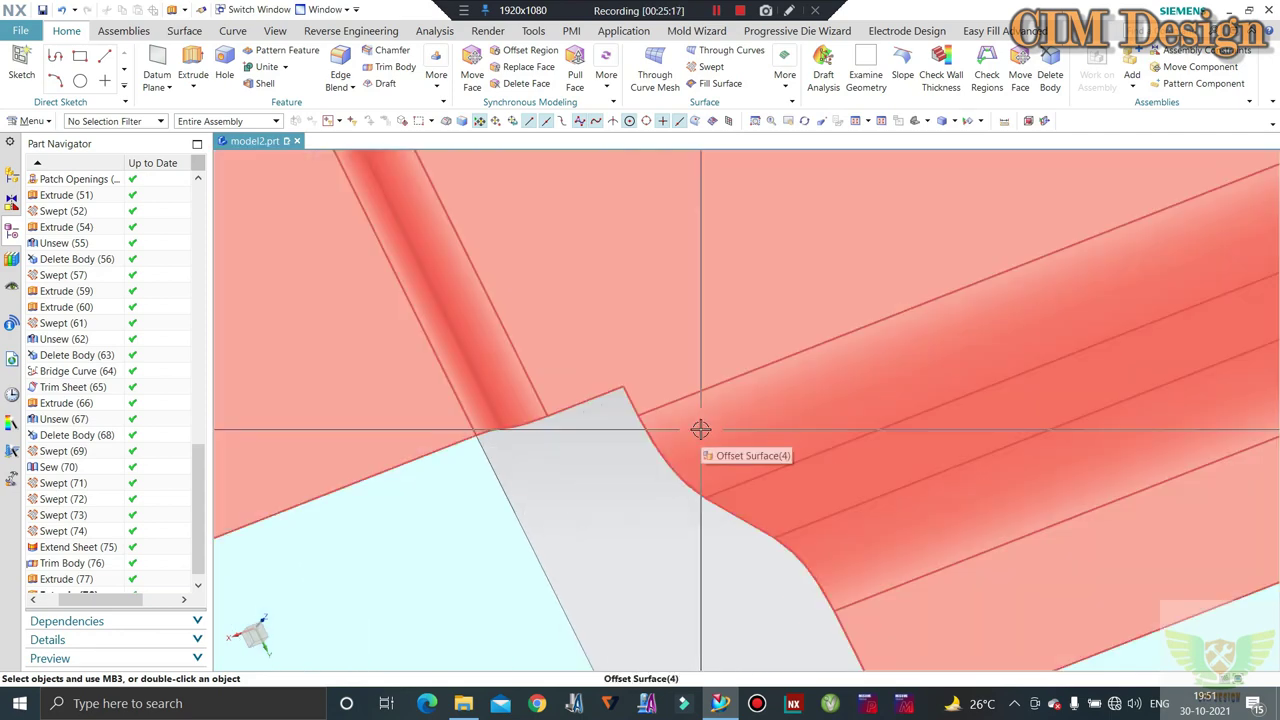
mouse_move(700, 430)
middle_down()
mouse_move(497, 368)
mouse_move(523, 434)
middle_up()
scroll(523, 434, down, 5)
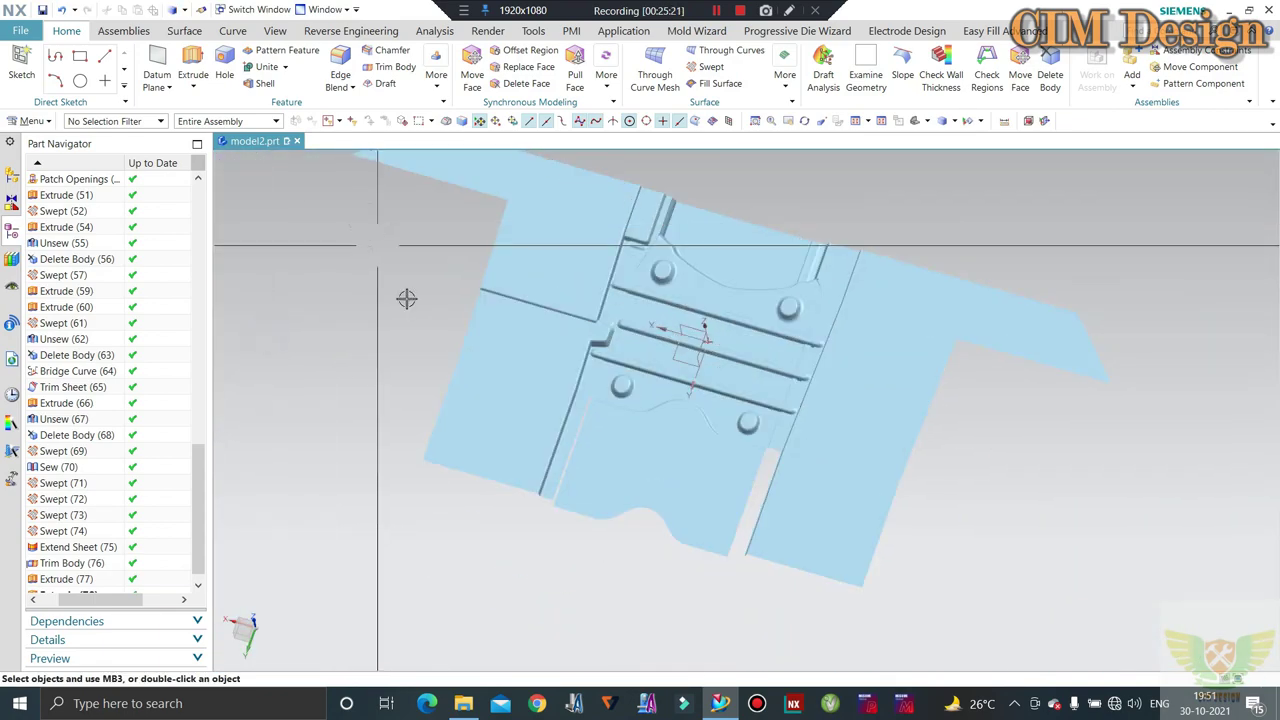
mouse_move(406, 299)
middle_down()
mouse_move(506, 394)
mouse_move(580, 286)
middle_up()
scroll(596, 171, up, 3)
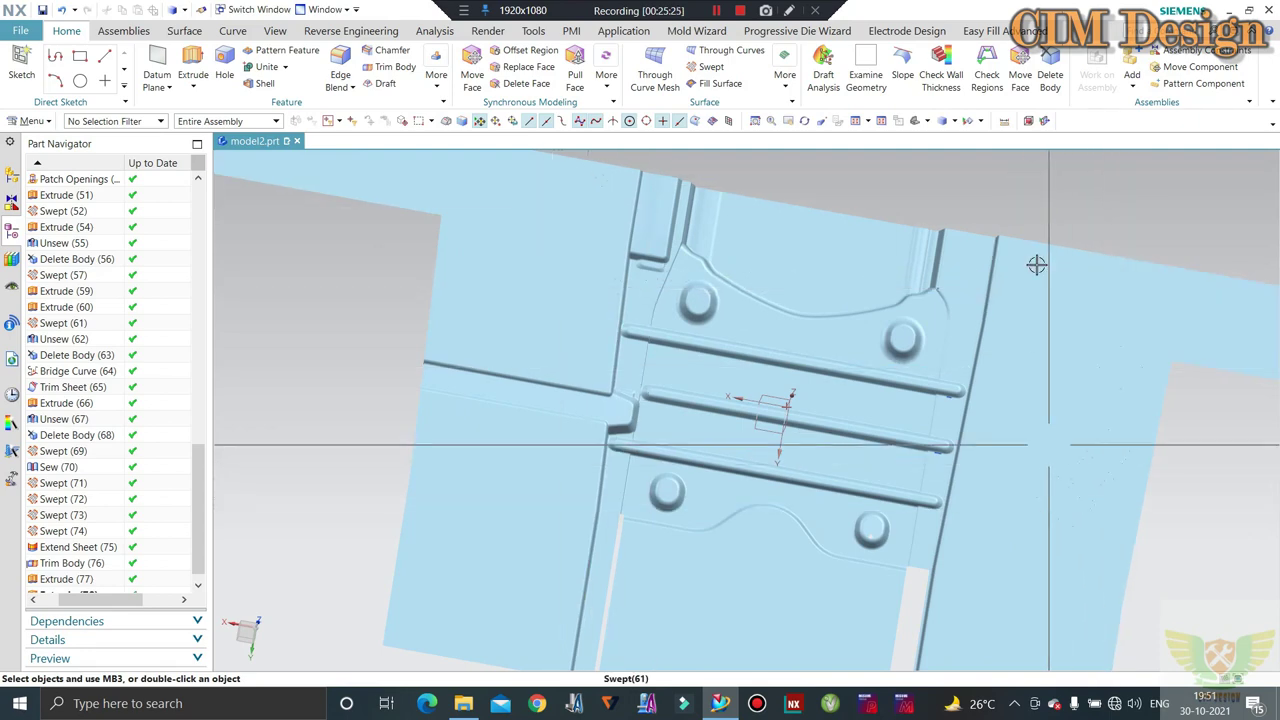
scroll(1037, 264, down, 2)
scroll(852, 233, up, 3)
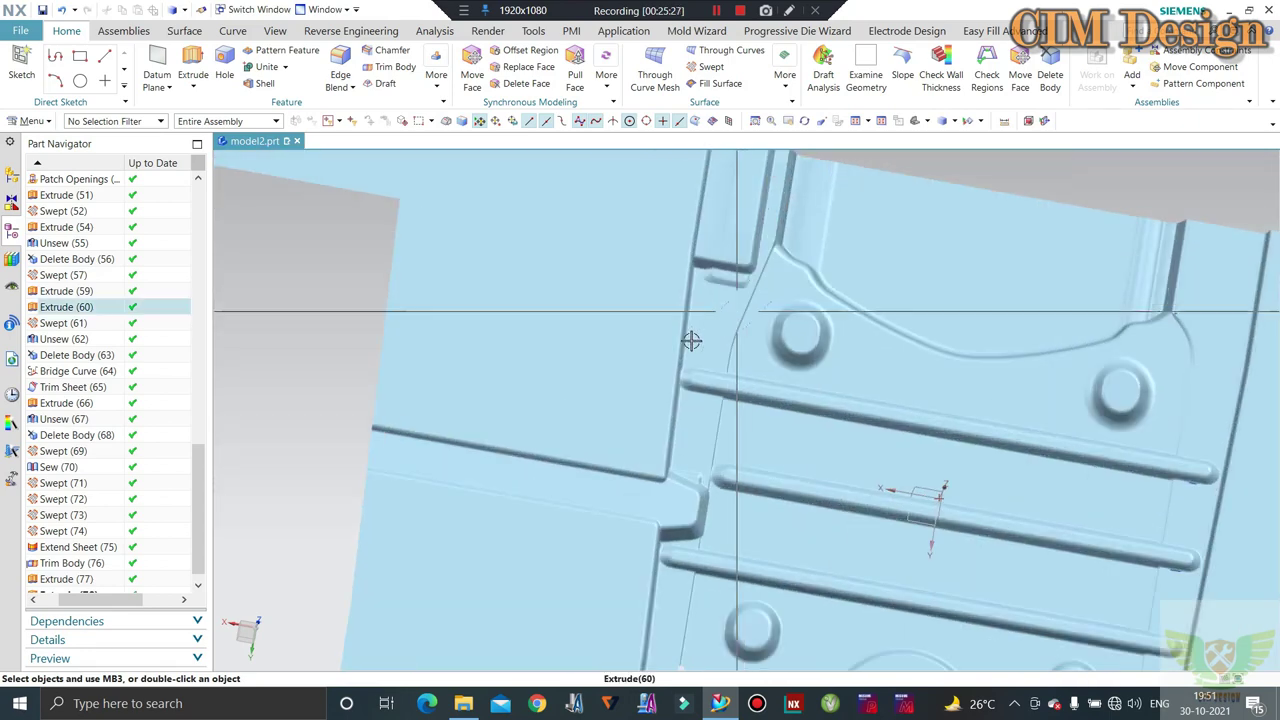
mouse_move(889, 403)
middle_down()
mouse_move(889, 383)
mouse_move(819, 432)
middle_up()
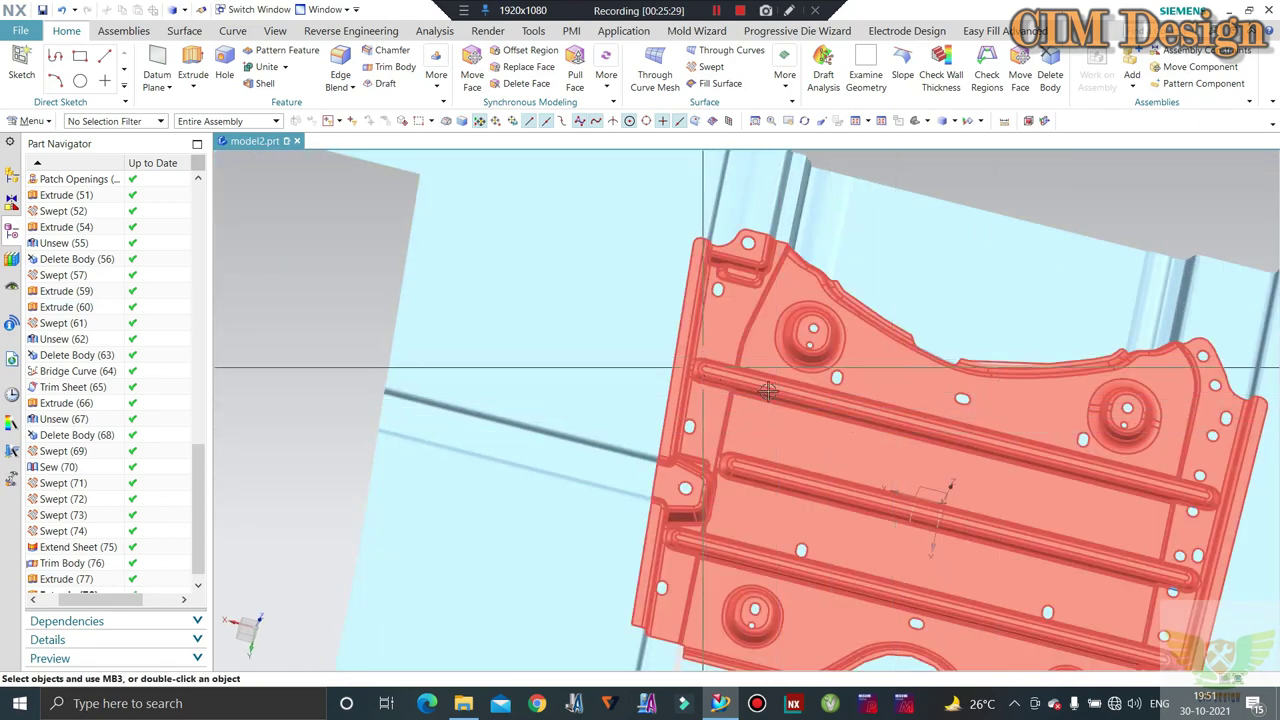
scroll(785, 397, up, 3)
scroll(740, 363, up, 2)
mouse_move(740, 363)
middle_down()
mouse_move(726, 303)
mouse_move(528, 343)
mouse_move(620, 511)
mouse_move(658, 460)
middle_up()
scroll(615, 507, up, 3)
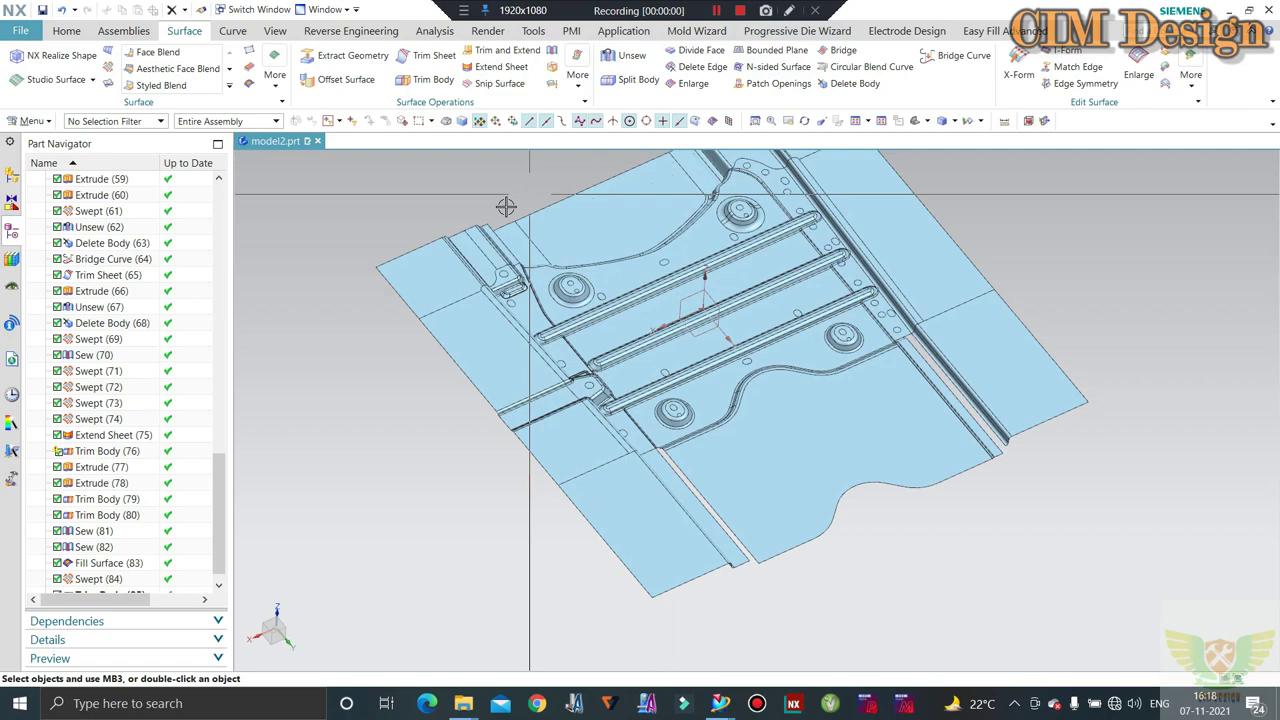
Orbit the view to look down along the grey strip beside the channel
scroll(506, 206, down, 2)
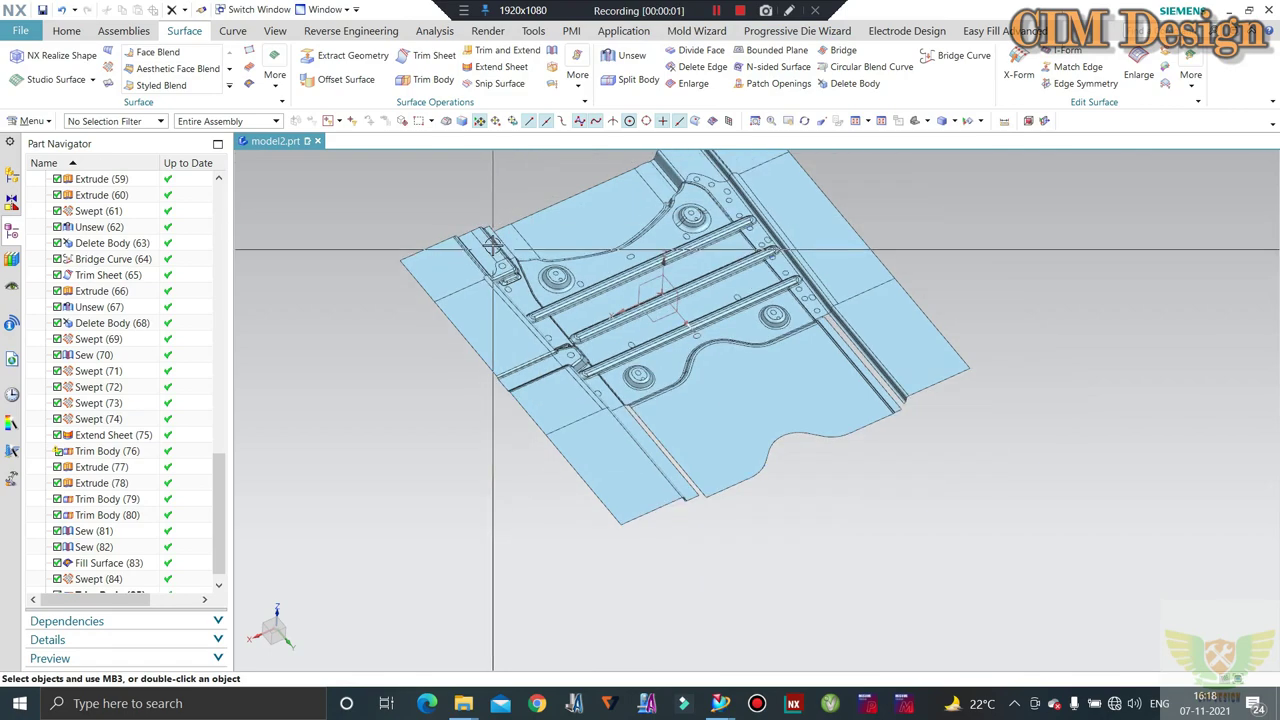
middle_drag(506, 206, 554, 245)
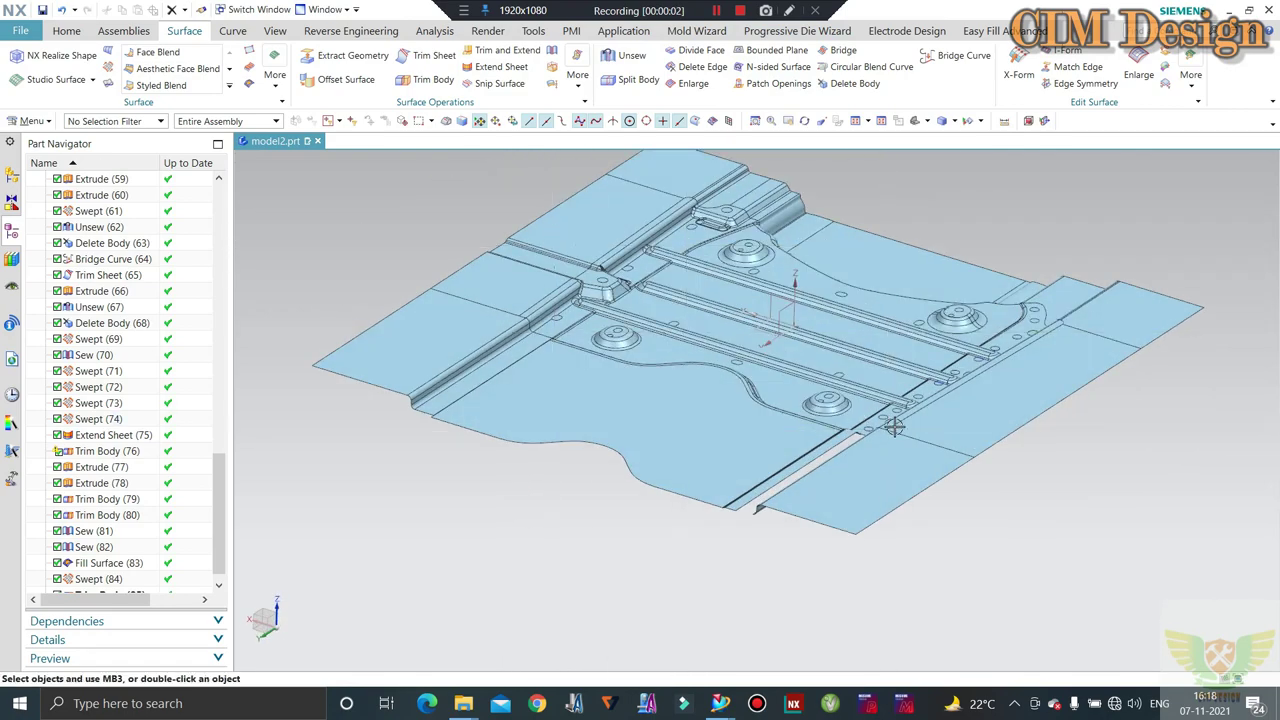
mouse_move(777, 349)
middle_down()
mouse_move(766, 220)
mouse_move(849, 426)
middle_up()
scroll(847, 340, up, 4)
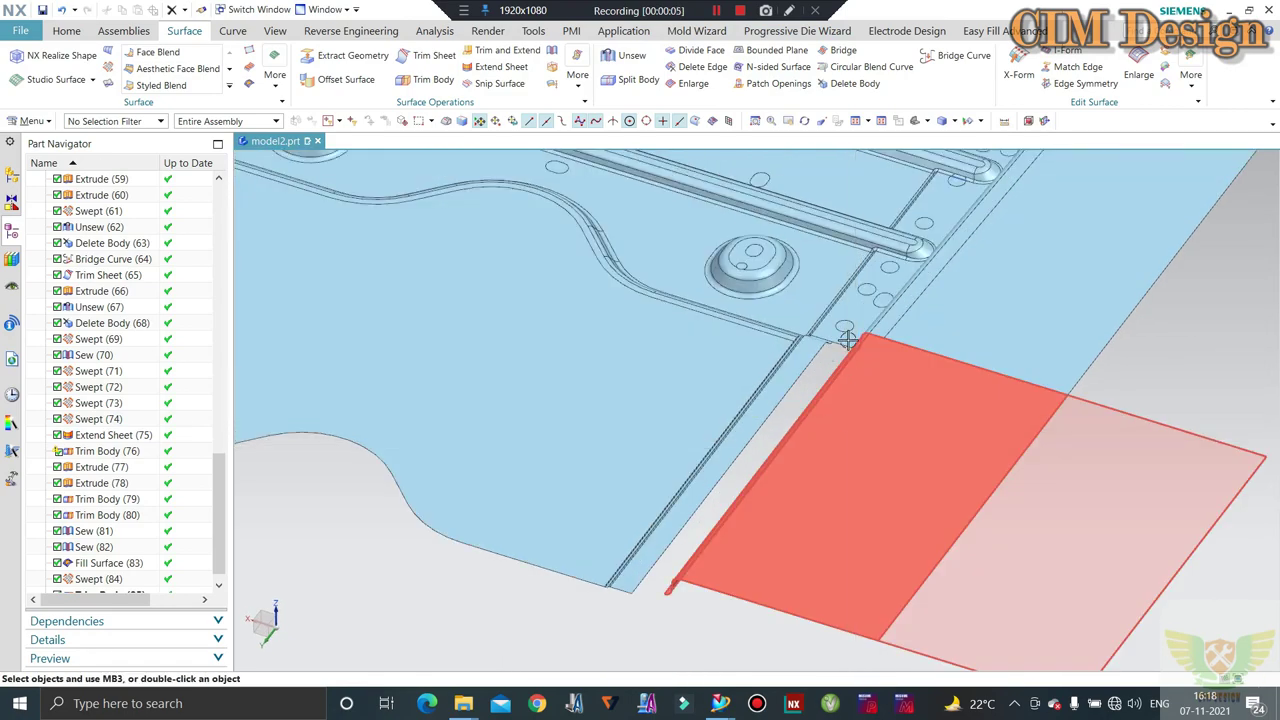
scroll(847, 340, up, 3)
middle_drag(811, 371, 828, 401)
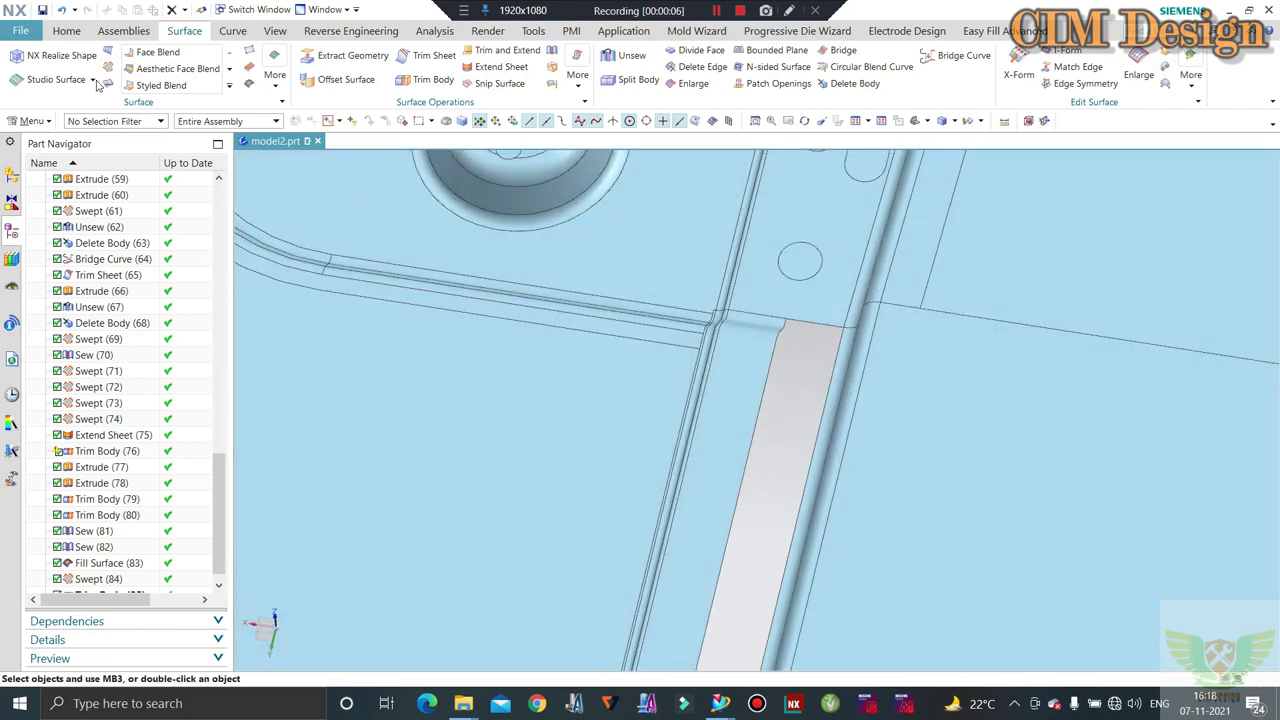
Start an extrude and, using Single Curve selection, pick the grey strip's top edge as section
click(70, 34)
click(193, 65)
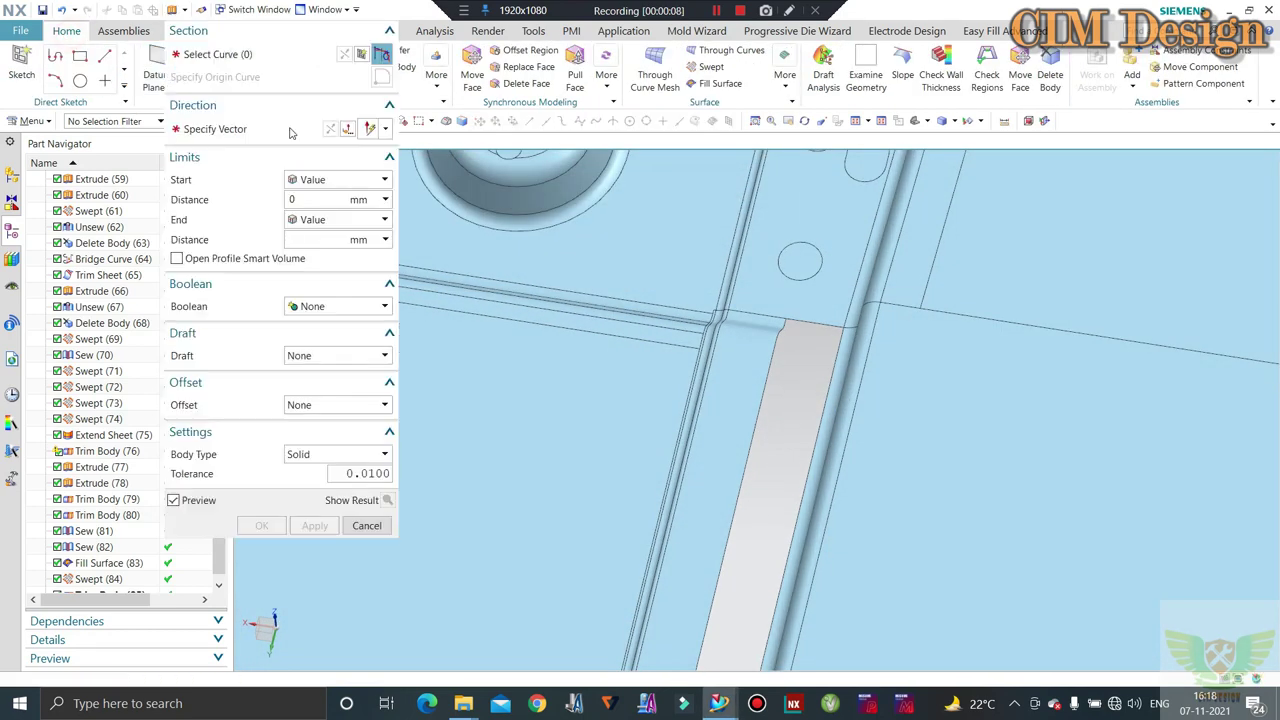
scroll(805, 345, up, 2)
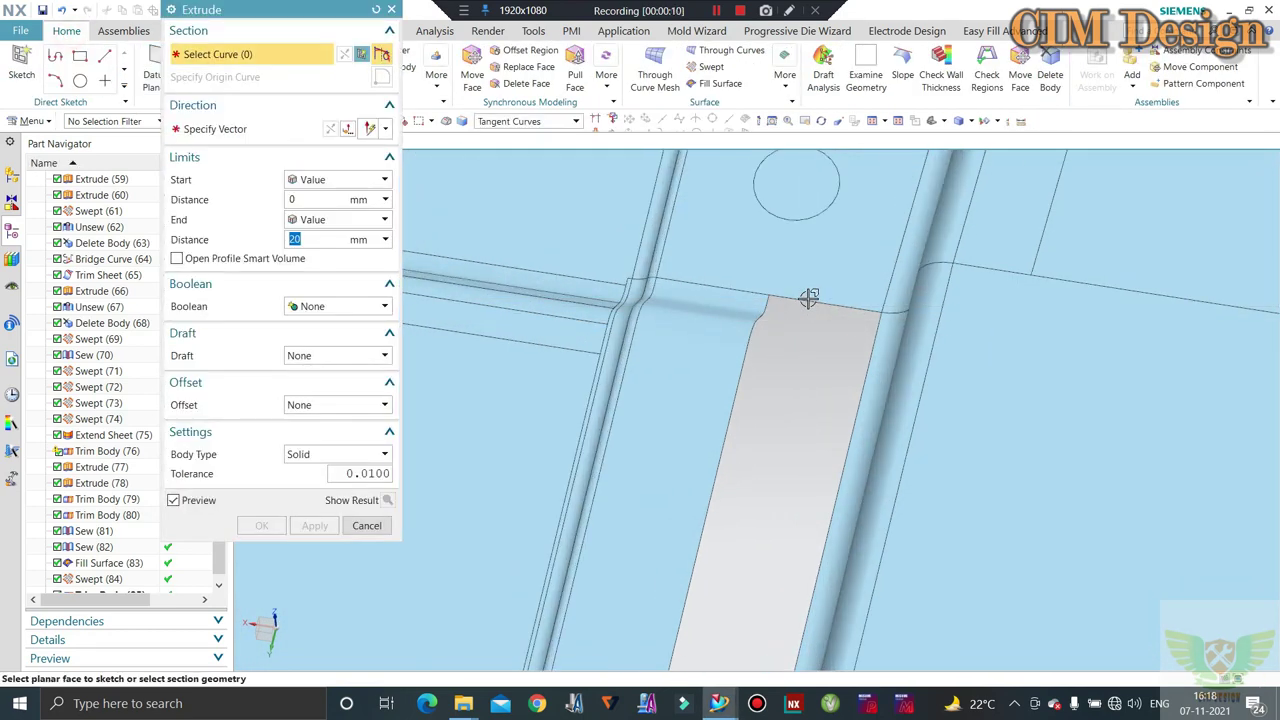
click(810, 302)
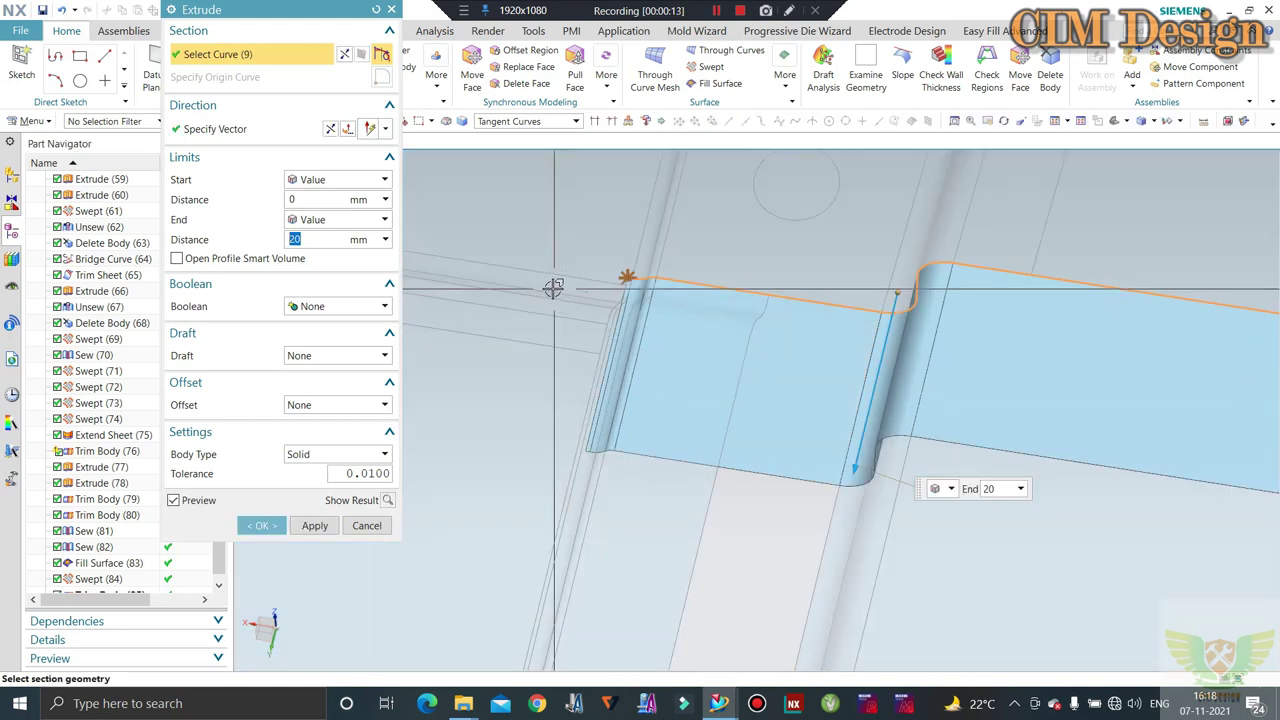
shift+click(800, 302)
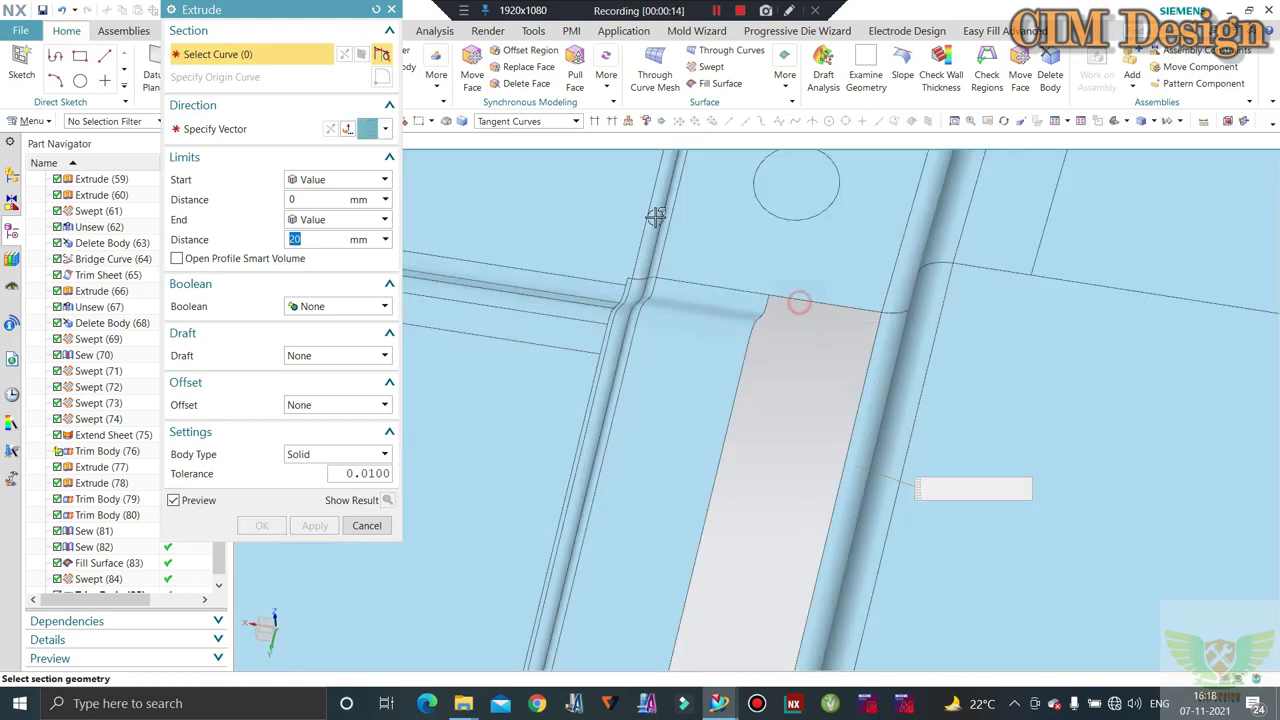
click(503, 121)
click(500, 134)
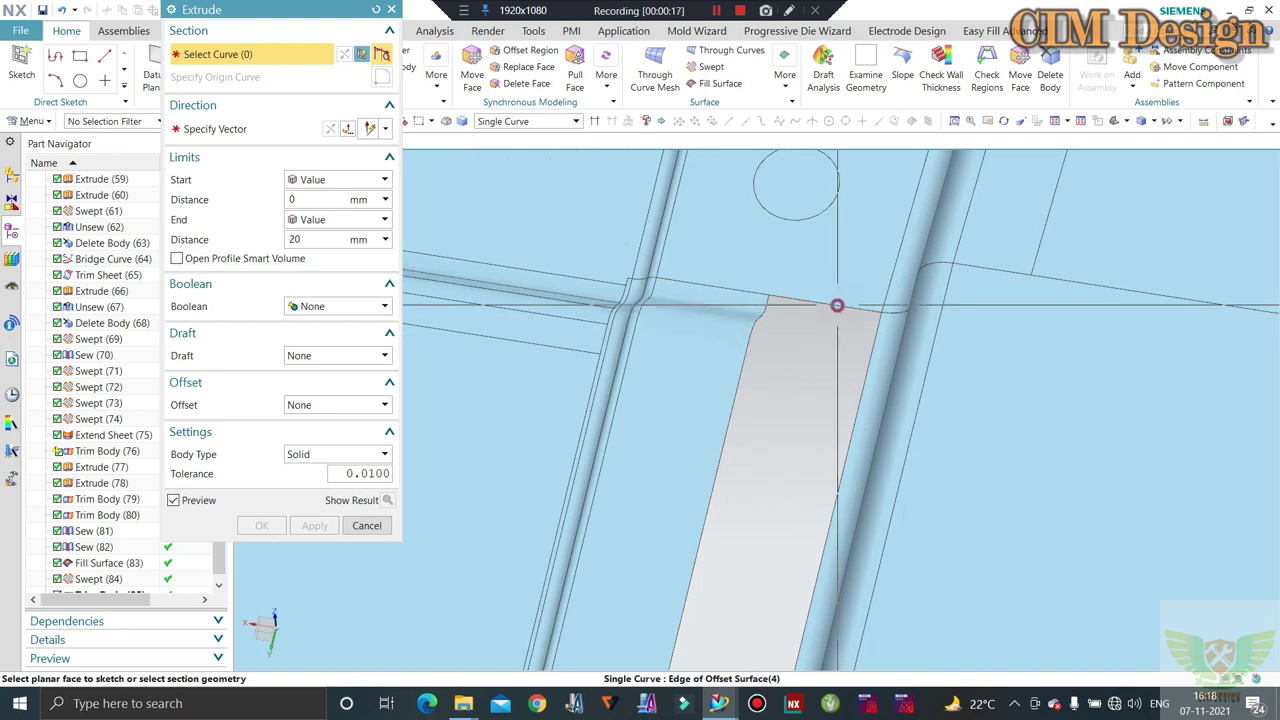
click(837, 305)
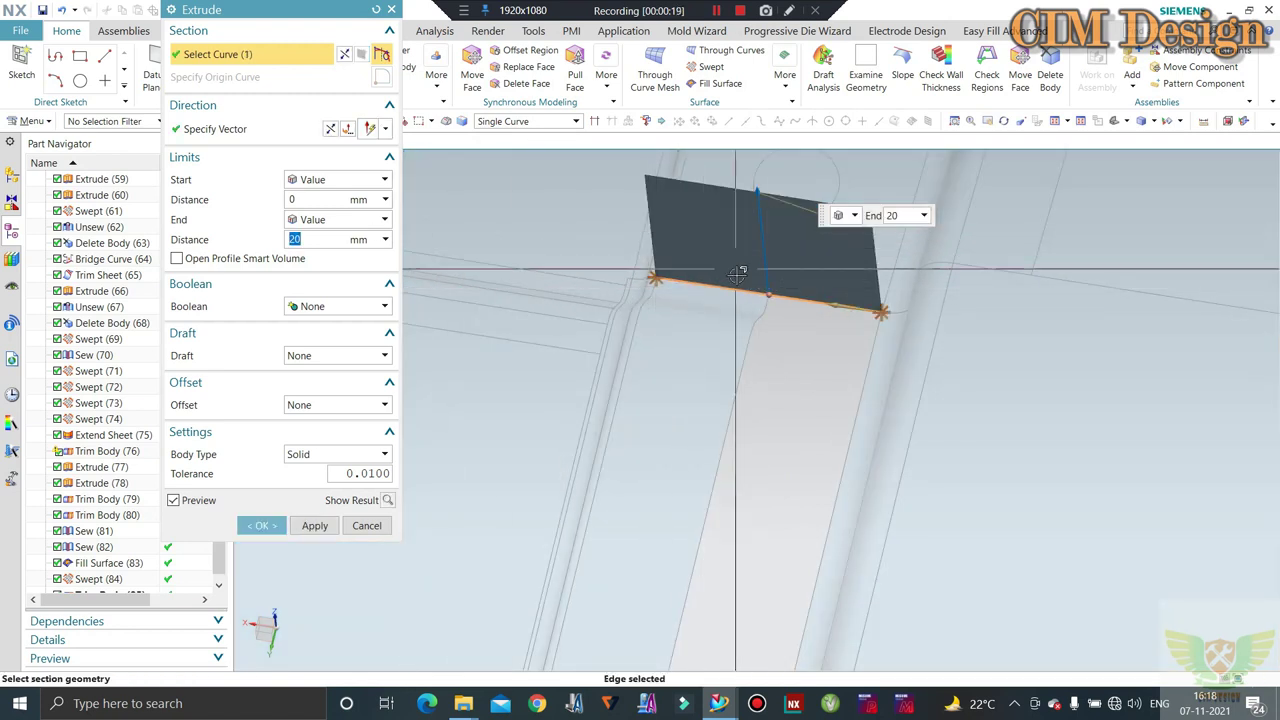
shift+click(800, 298)
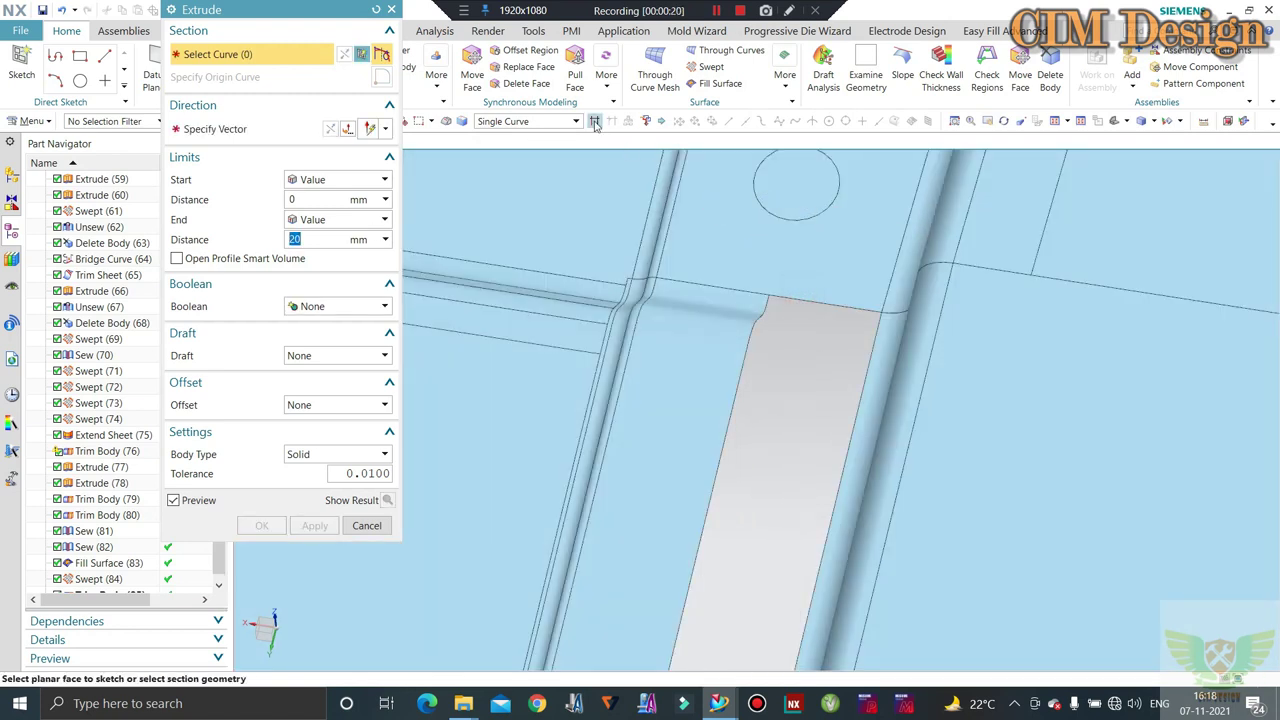
click(821, 308)
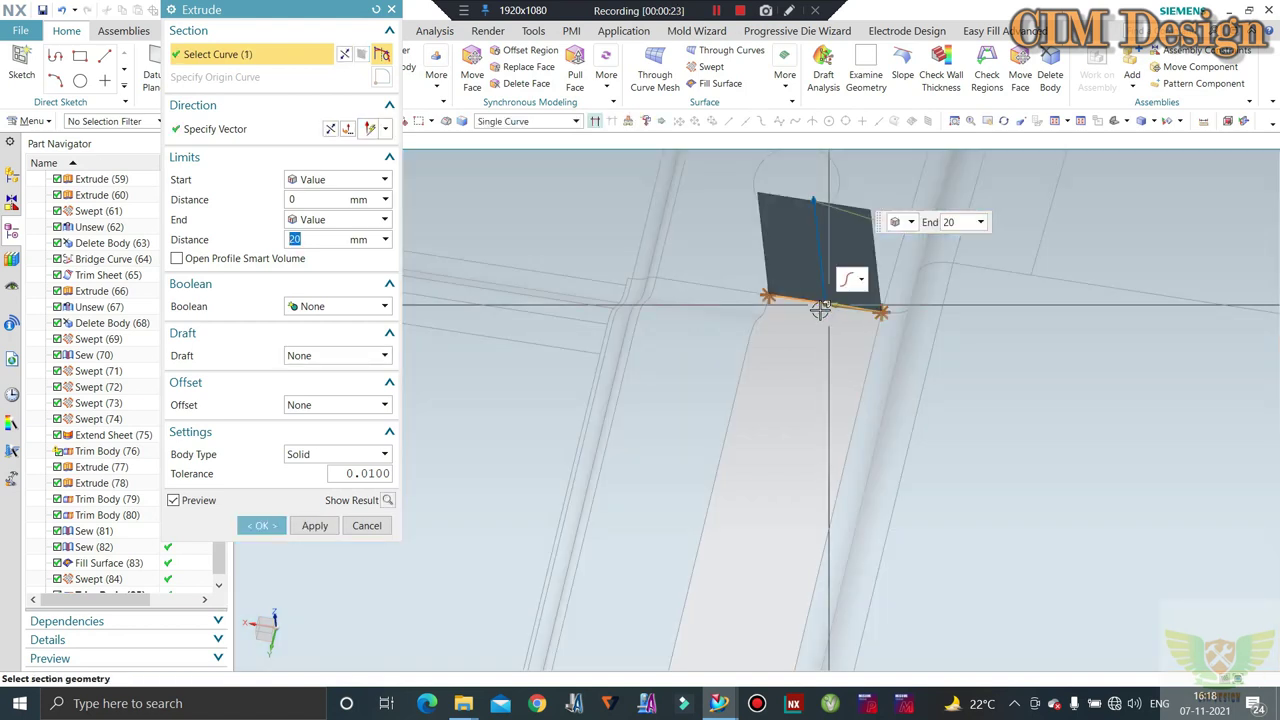
Direct the extrude along the strip's side edge and finish the 230 mm strip down the groove
click(226, 131)
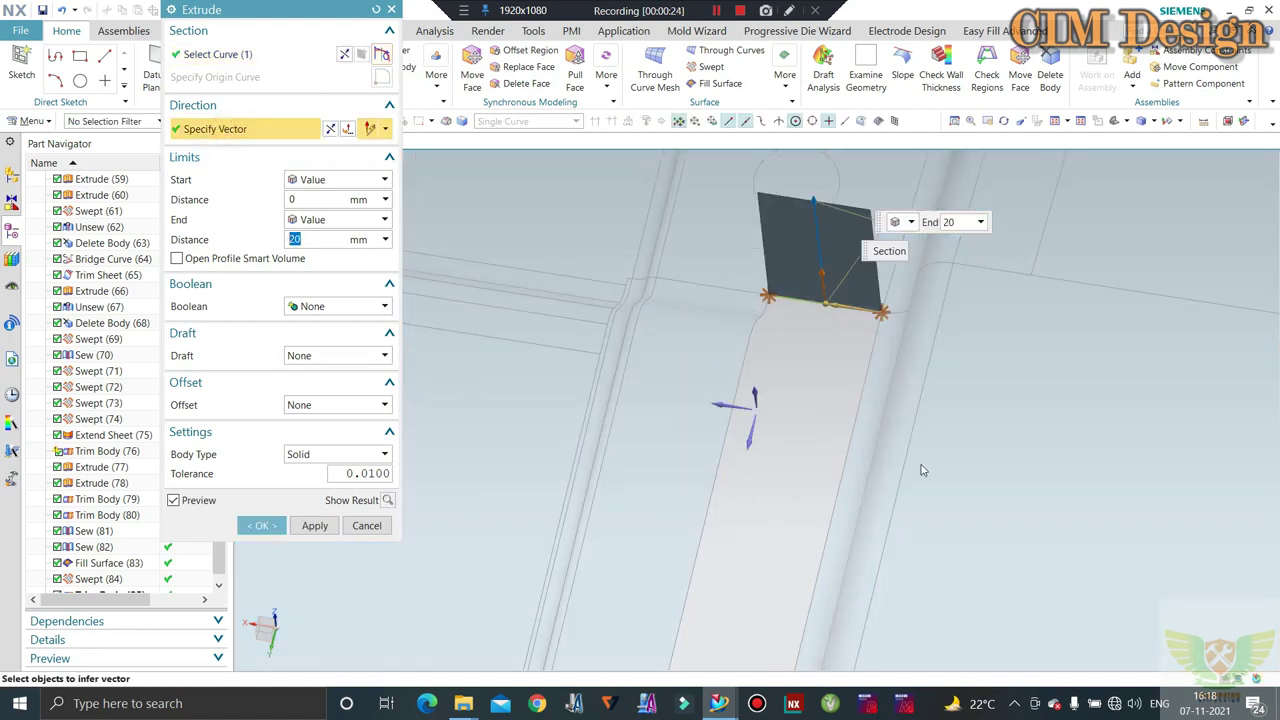
click(854, 416)
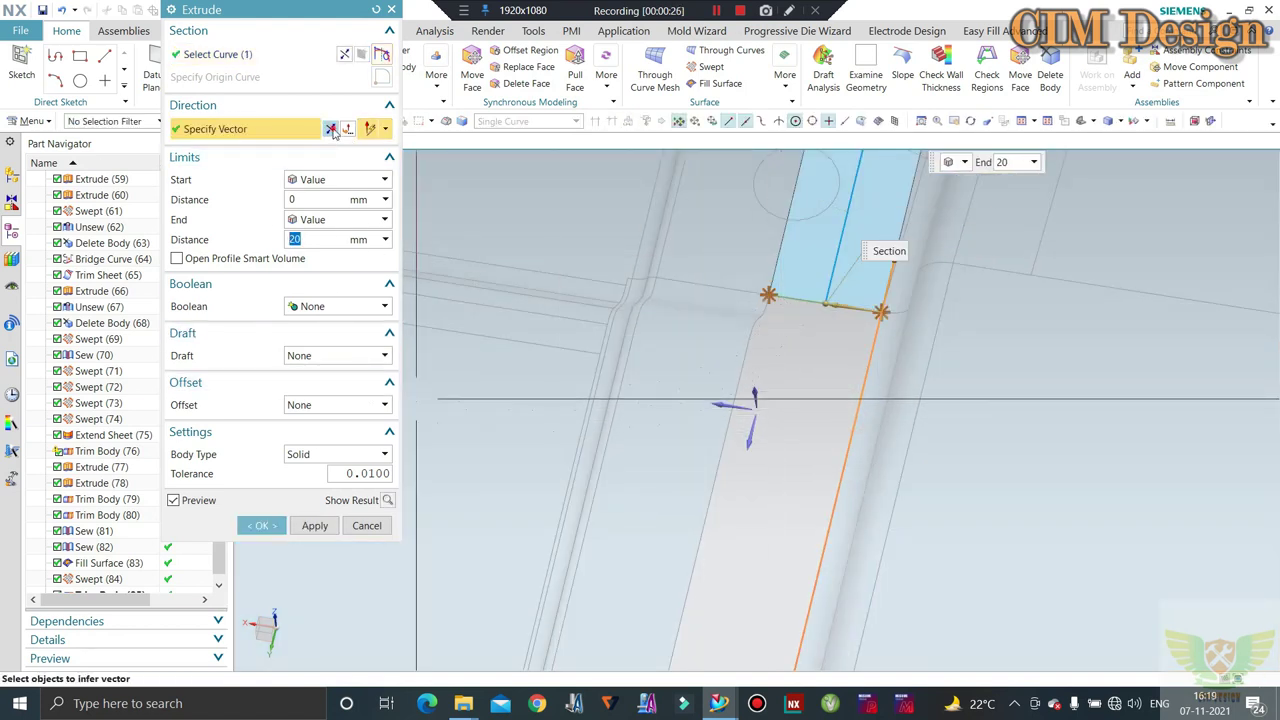
scroll(777, 266, down, 3)
scroll(791, 249, down, 3)
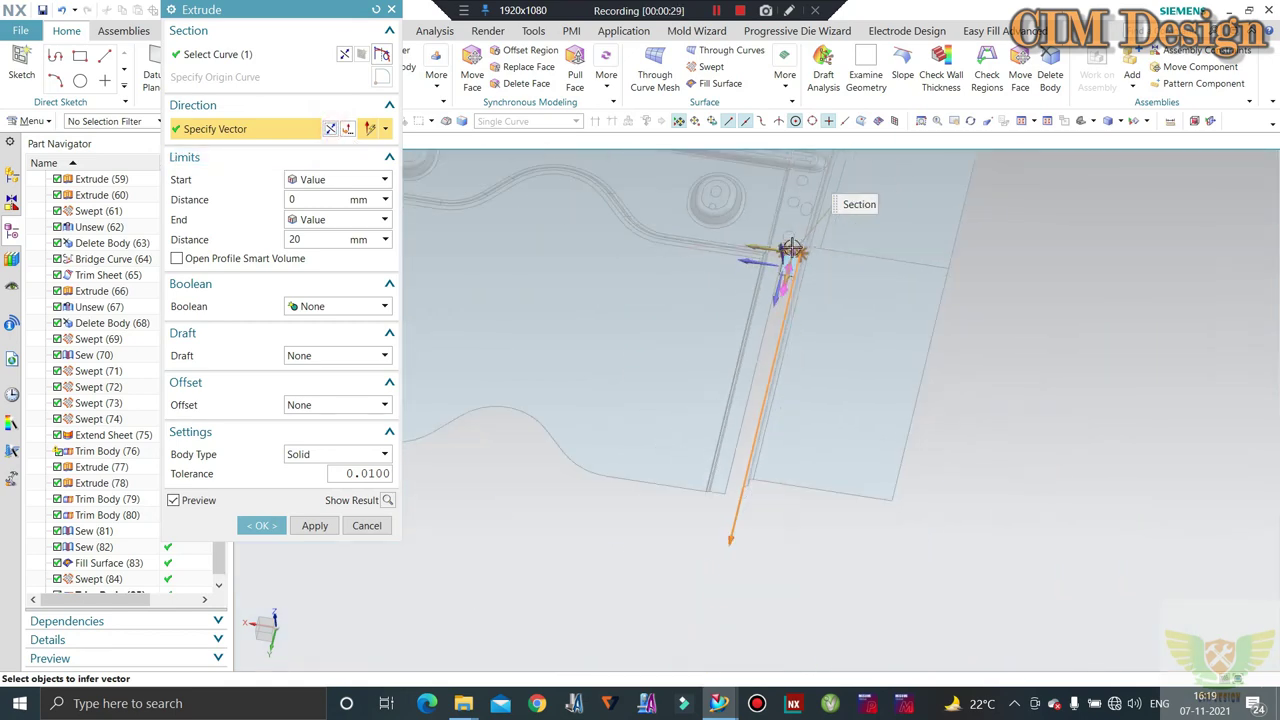
scroll(786, 300, up, 3)
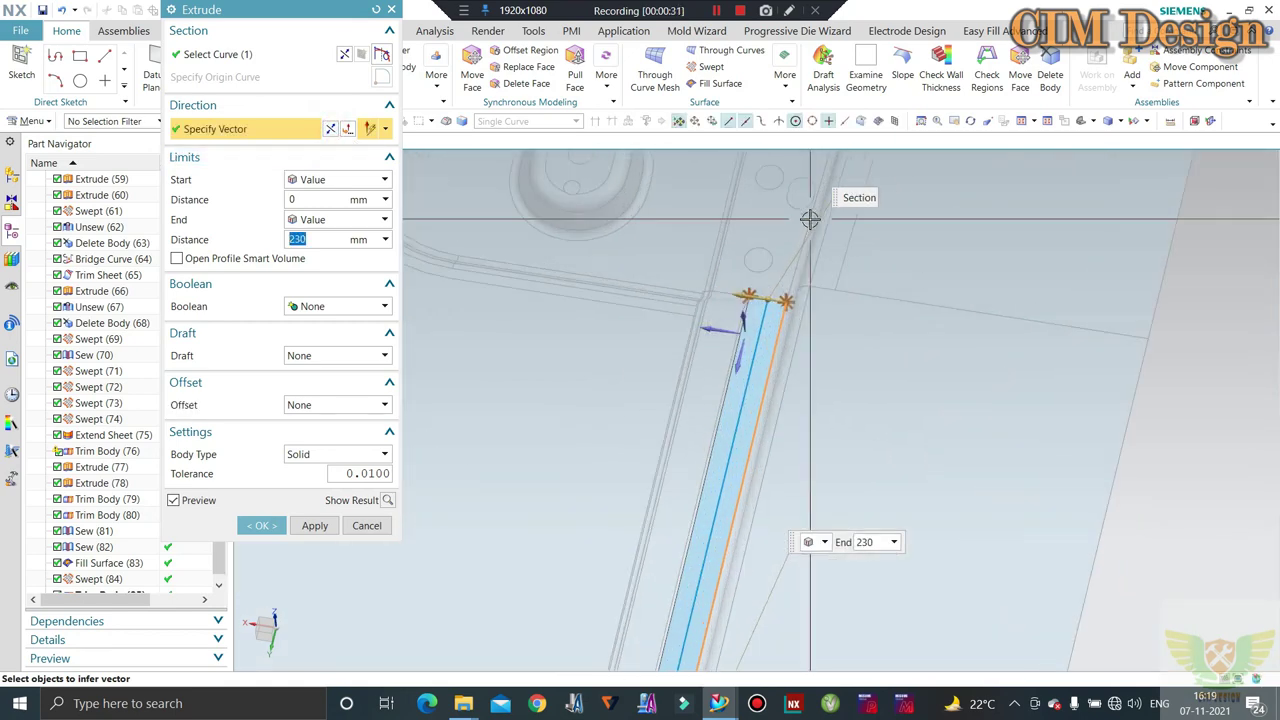
scroll(749, 291, up, 3)
middle_click(749, 300)
scroll(760, 283, up, 3)
mouse_move(760, 283)
middle_down()
mouse_move(725, 479)
mouse_move(646, 477)
middle_up()
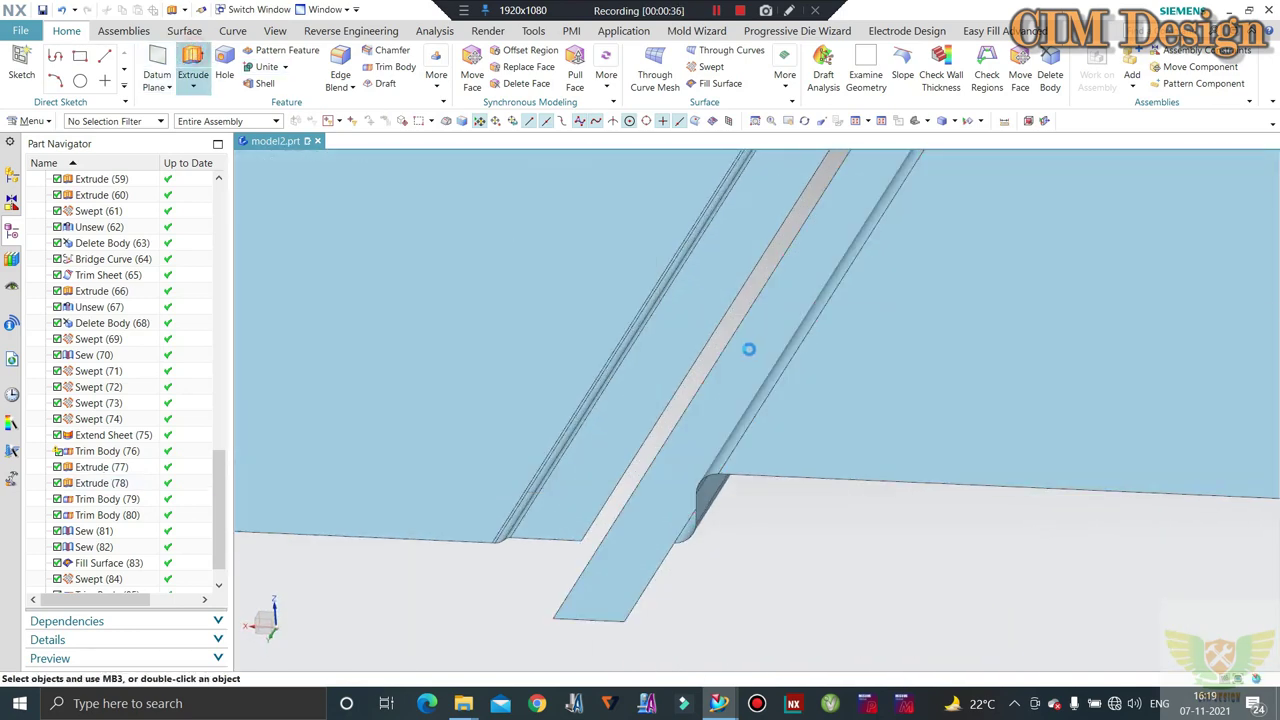
Extrude the channel's side edge straight up to a 10 mm End Distance, creating Extrude (95)
click(694, 358)
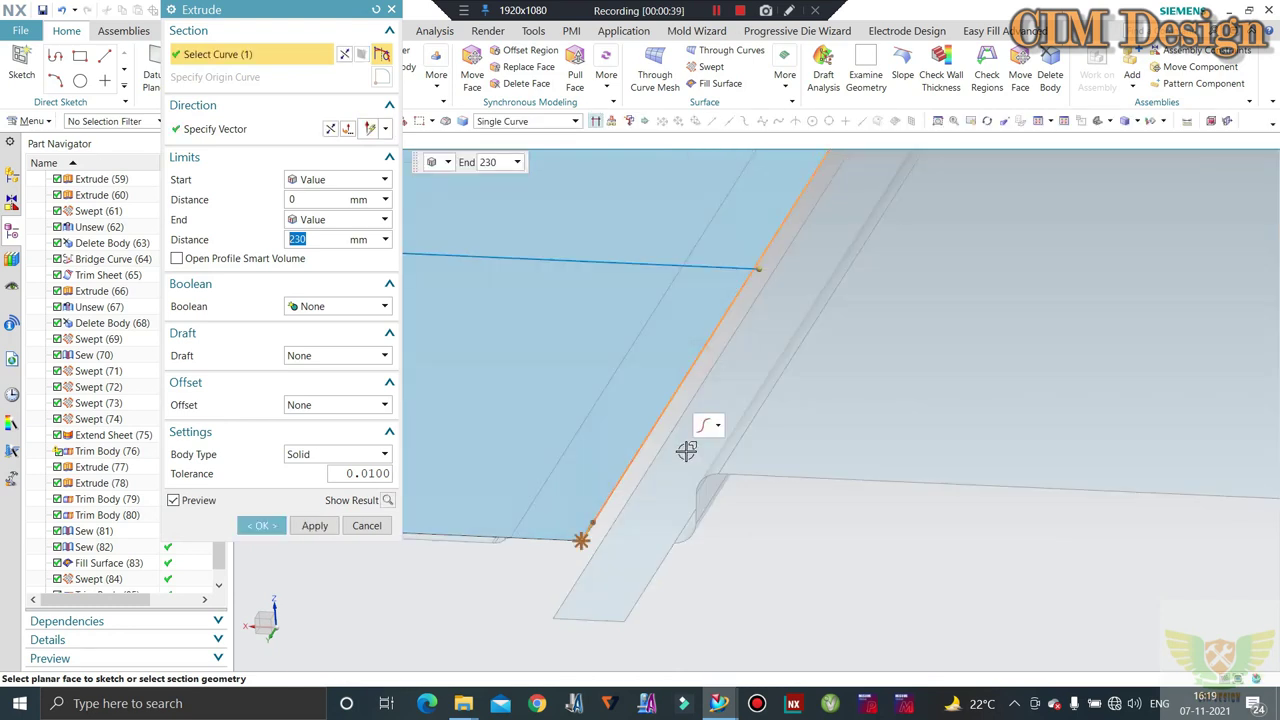
click(241, 128)
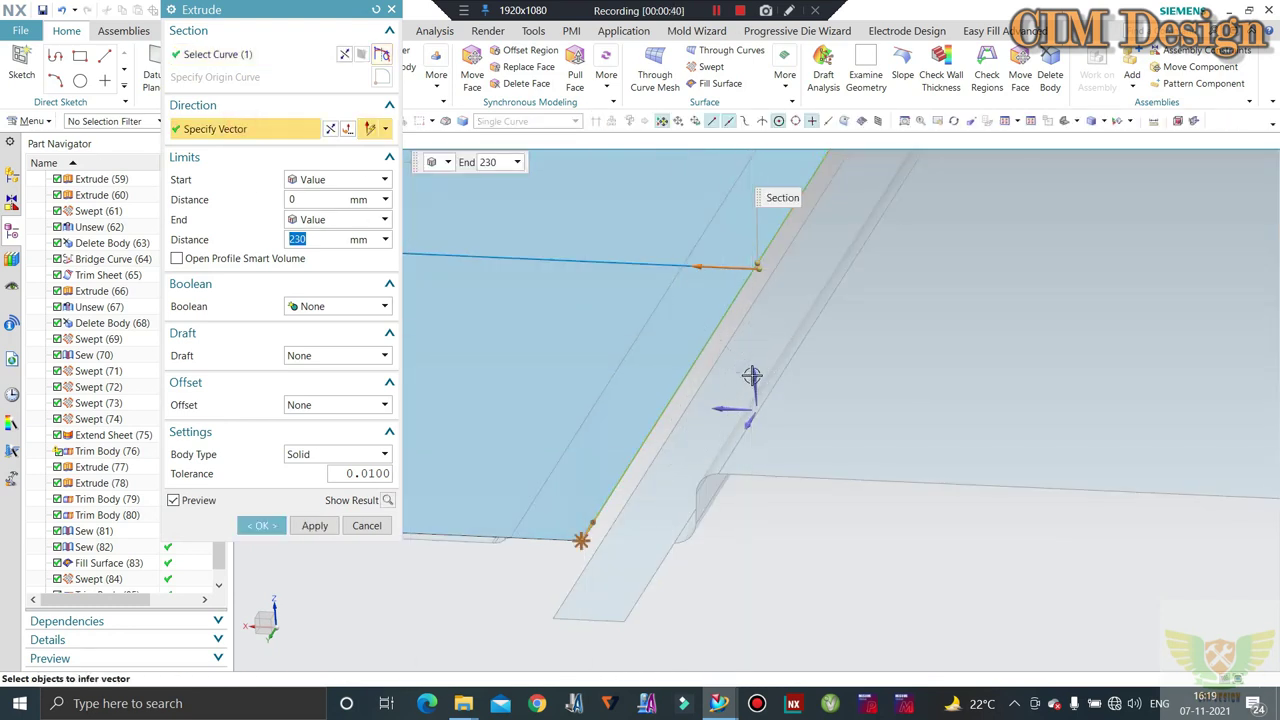
click(751, 375)
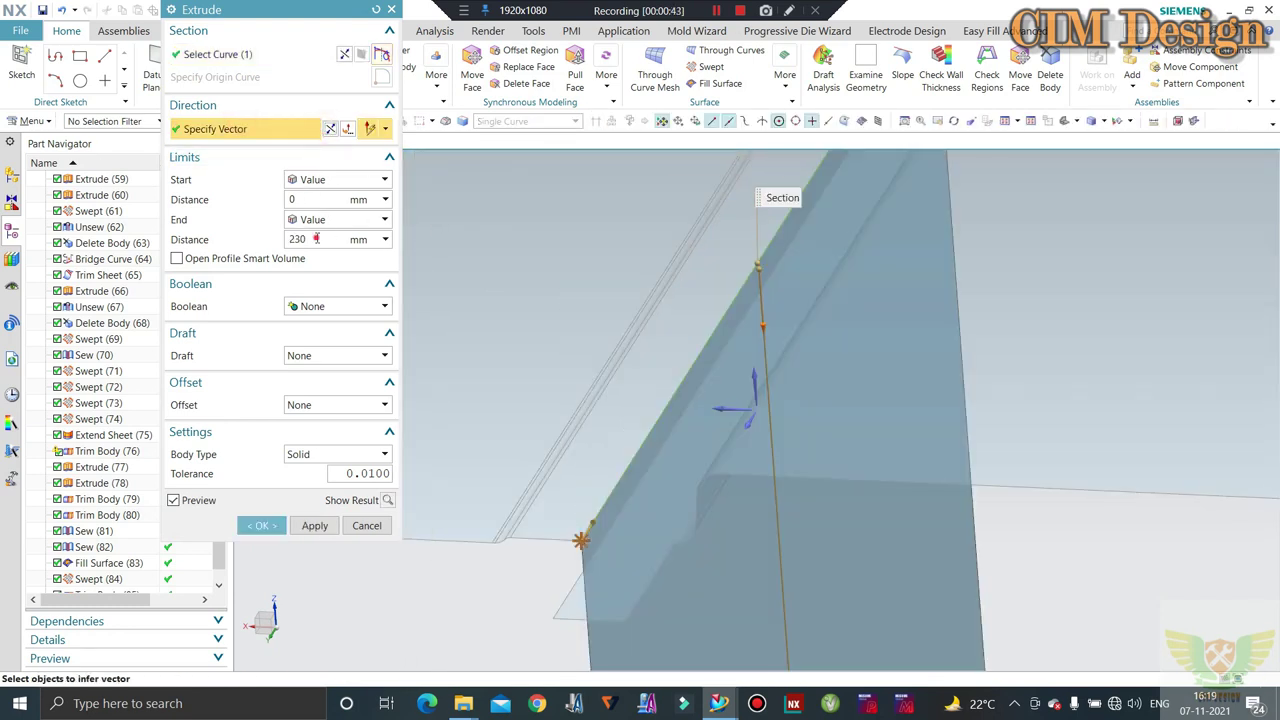
text(2)
key(Return)
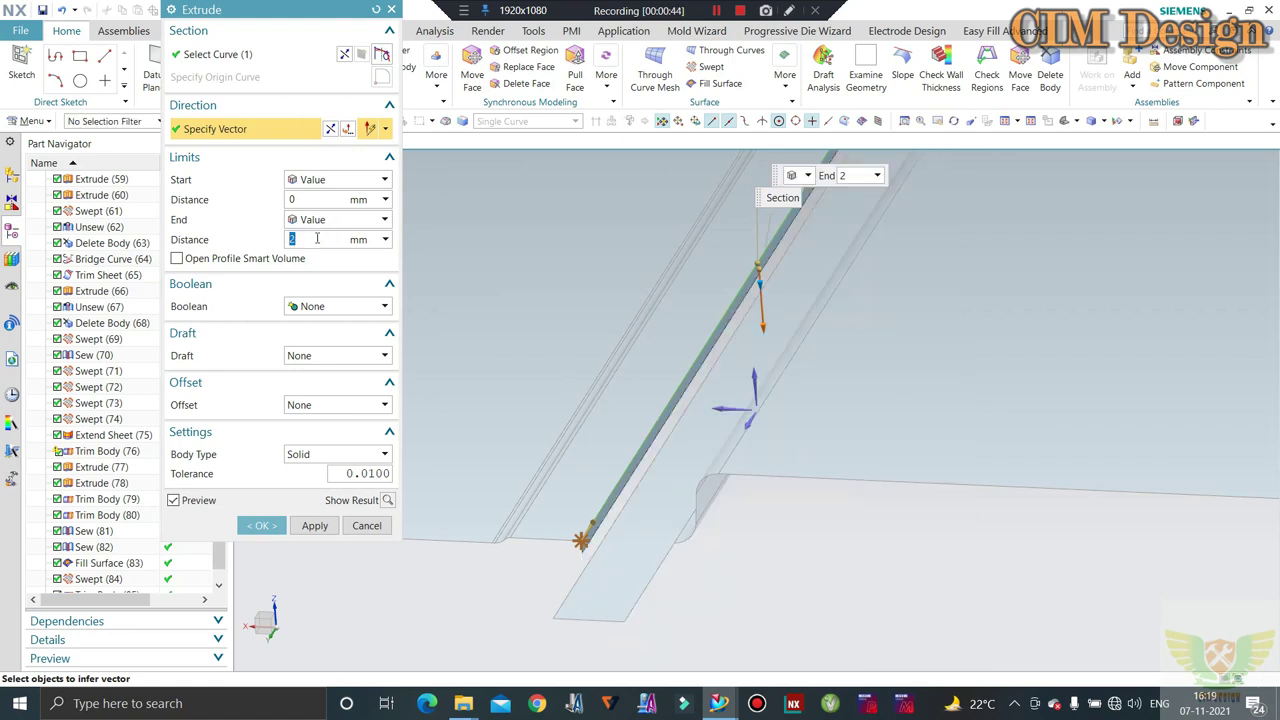
text(5)
key(Return)
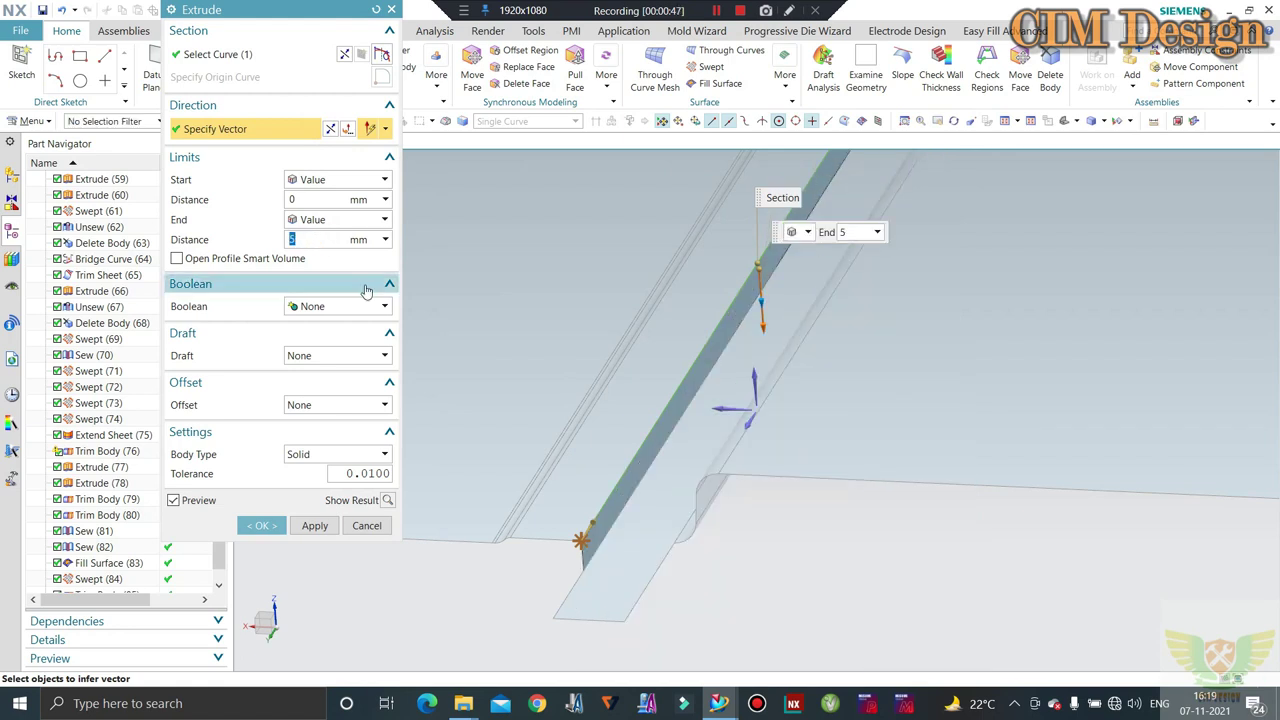
key(Return)
middle_click(366, 288)
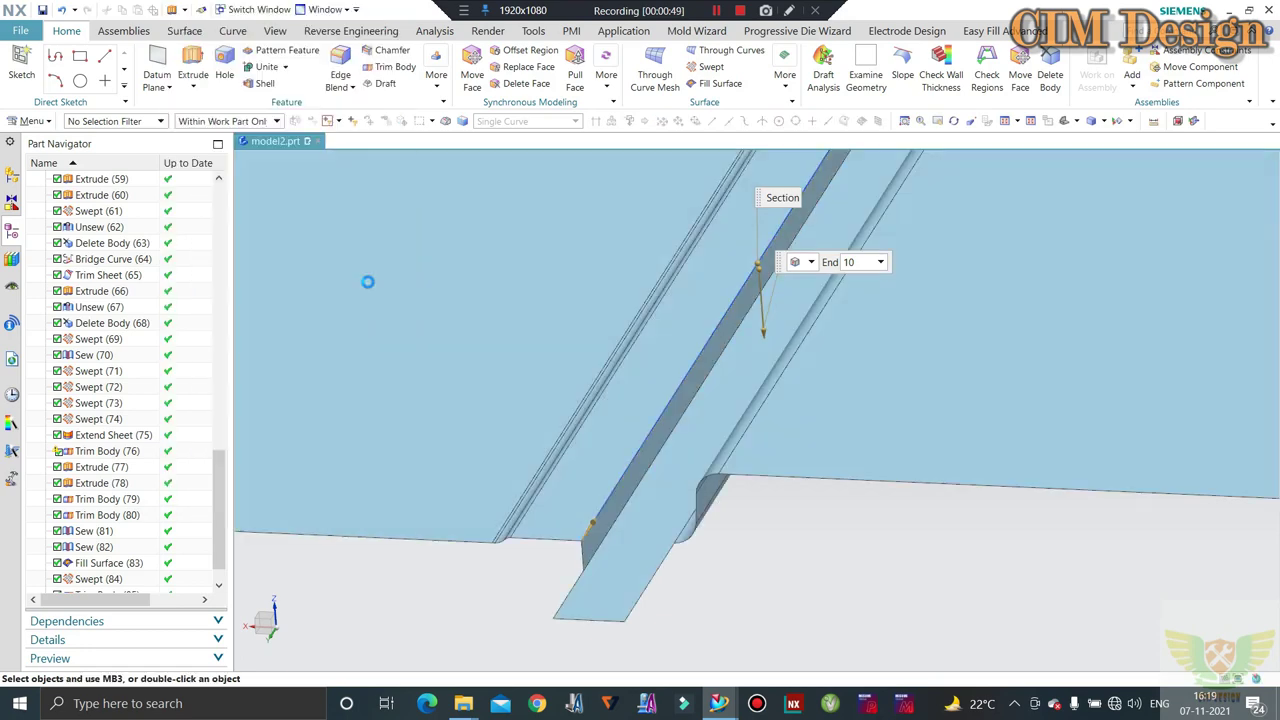
scroll(600, 350, up, 3)
middle_drag(754, 420, 826, 278)
scroll(826, 278, up, 3)
scroll(791, 309, up, 2)
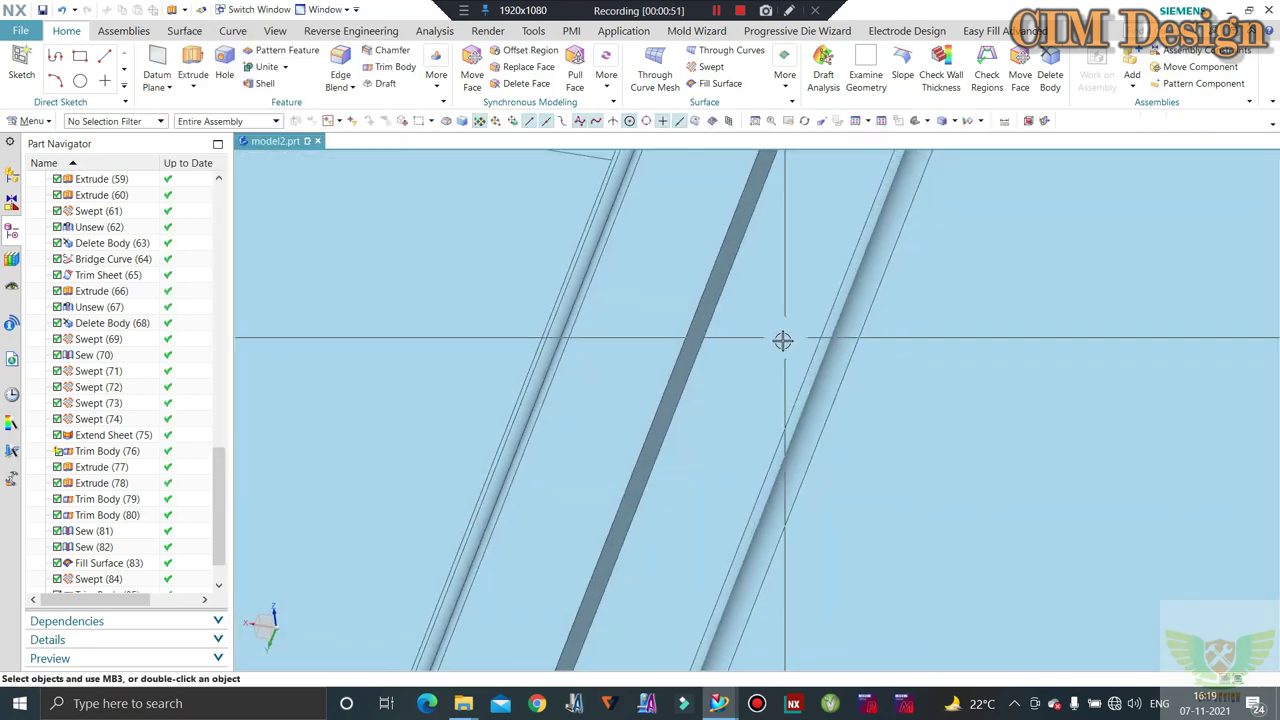
scroll(783, 340, up, 2)
Try a Make Corner trim between the narrow strip and adjoining wide face, flip directions, then cancel
click(186, 31)
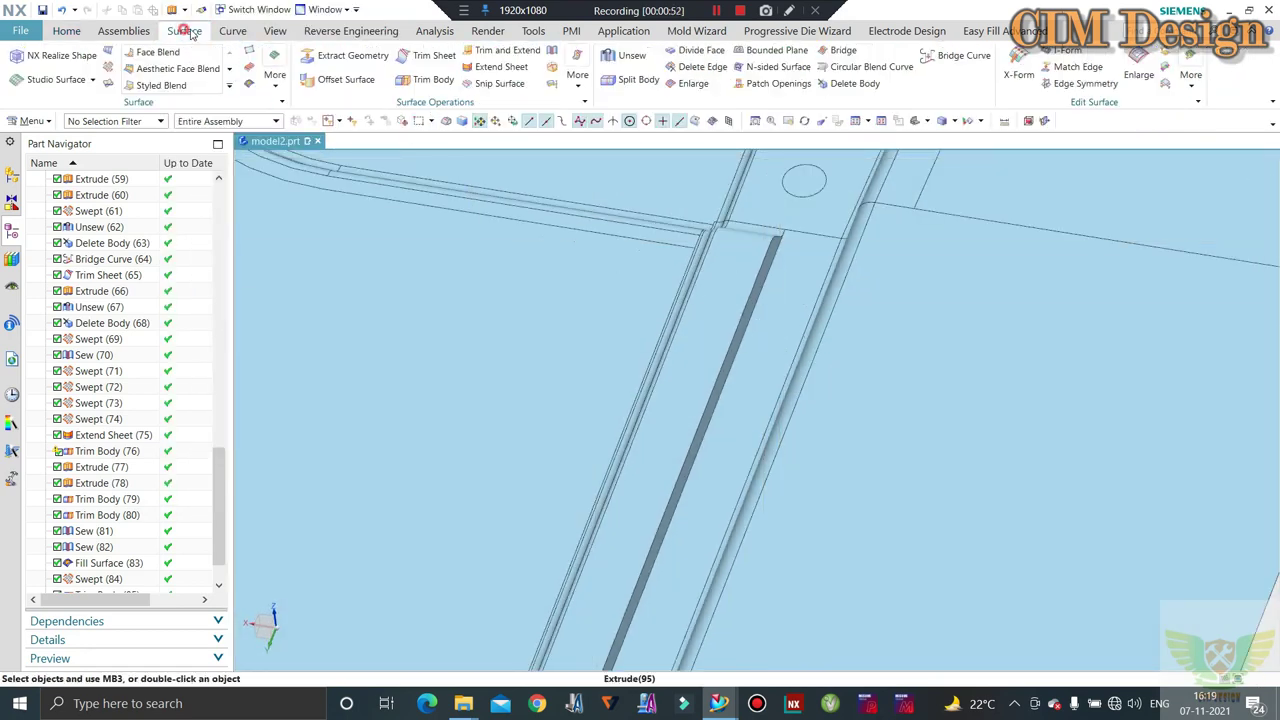
click(484, 49)
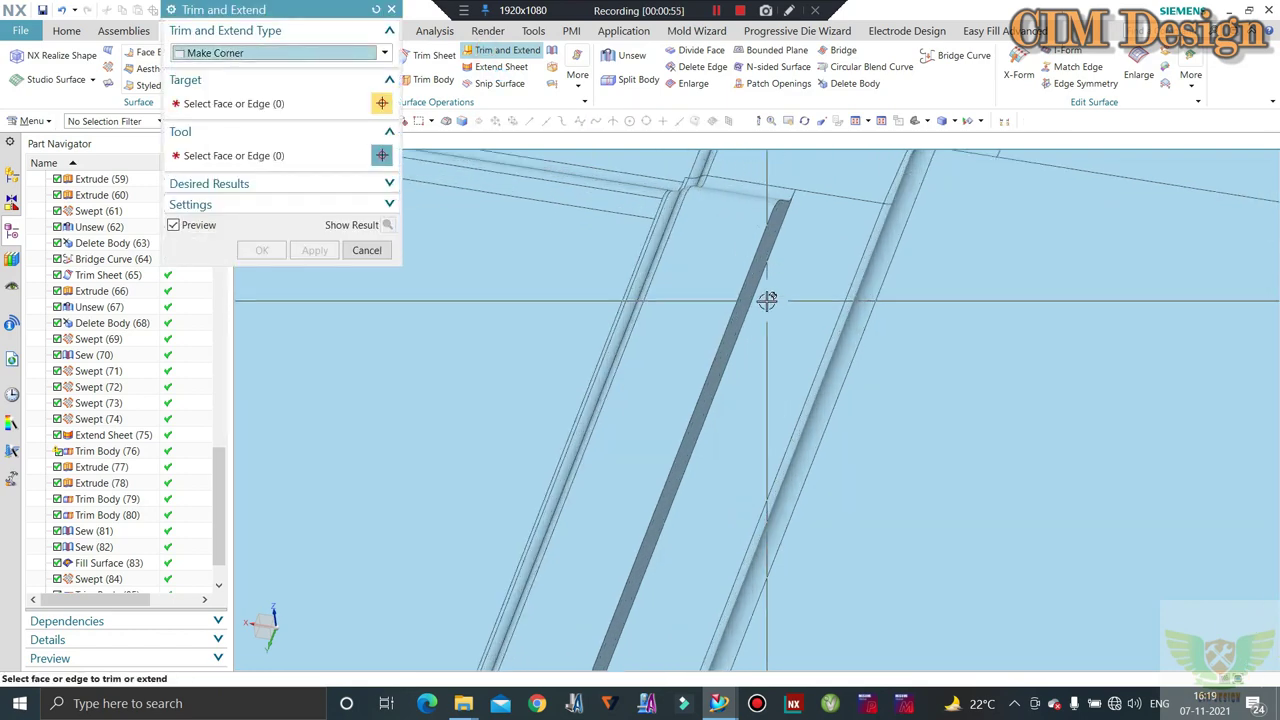
scroll(766, 297, up, 2)
click(748, 275)
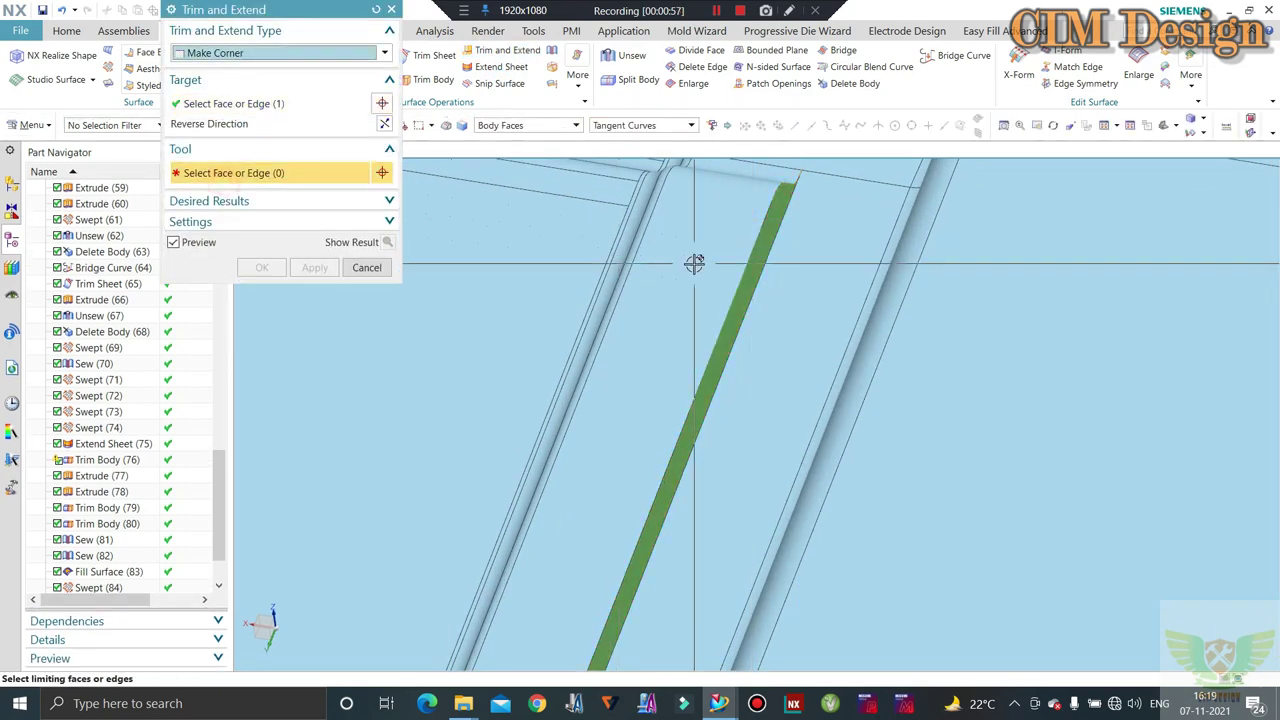
click(743, 233)
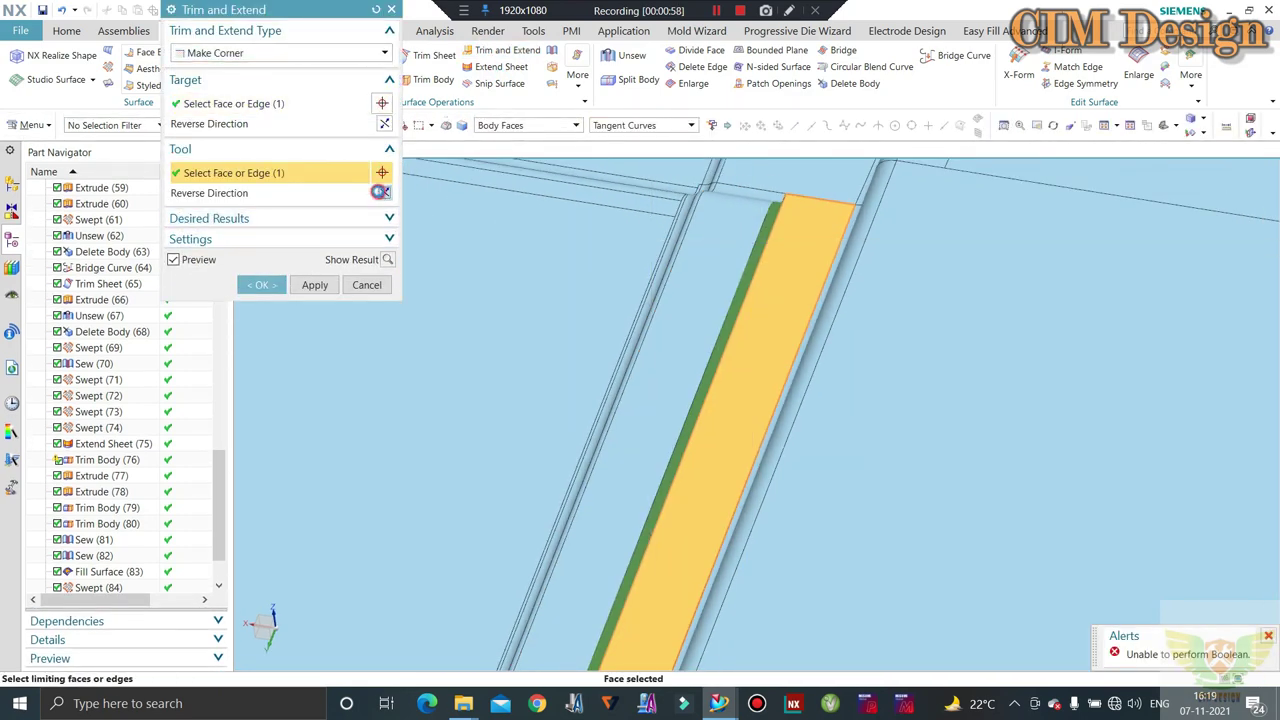
click(385, 124)
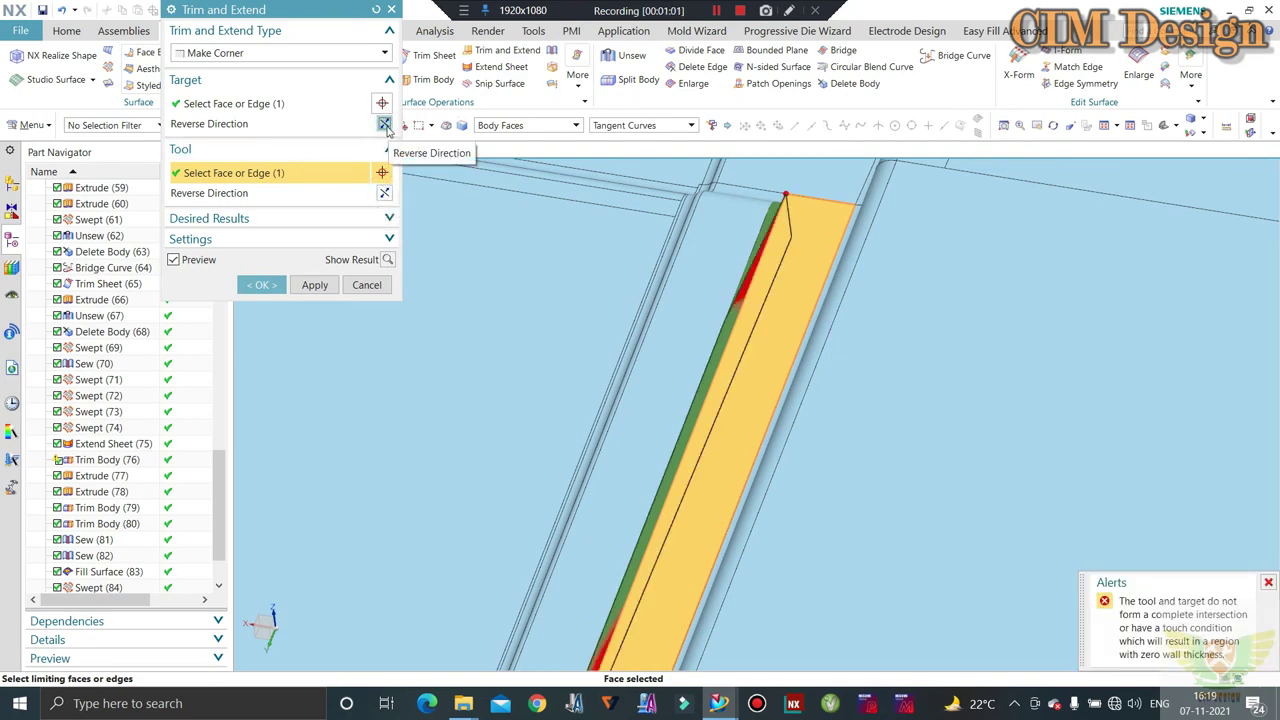
click(384, 193)
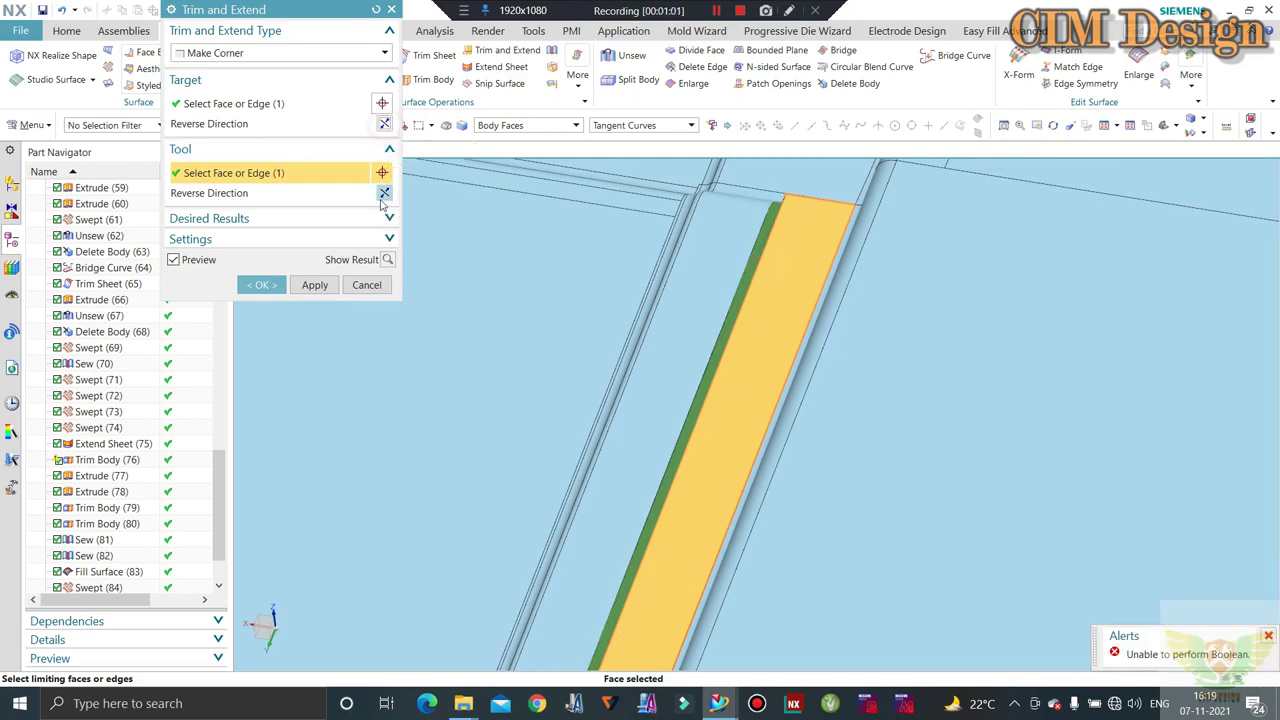
click(360, 285)
Rotate to a low view of the strip's unjoined end at the corner
mouse_move(366, 277)
middle_down()
mouse_move(755, 175)
mouse_move(743, 191)
middle_up()
mouse_move(691, 331)
middle_down()
mouse_move(668, 377)
mouse_move(666, 343)
mouse_move(472, 422)
mouse_move(486, 391)
middle_up()
scroll(634, 371, up, 3)
scroll(486, 391, up, 3)
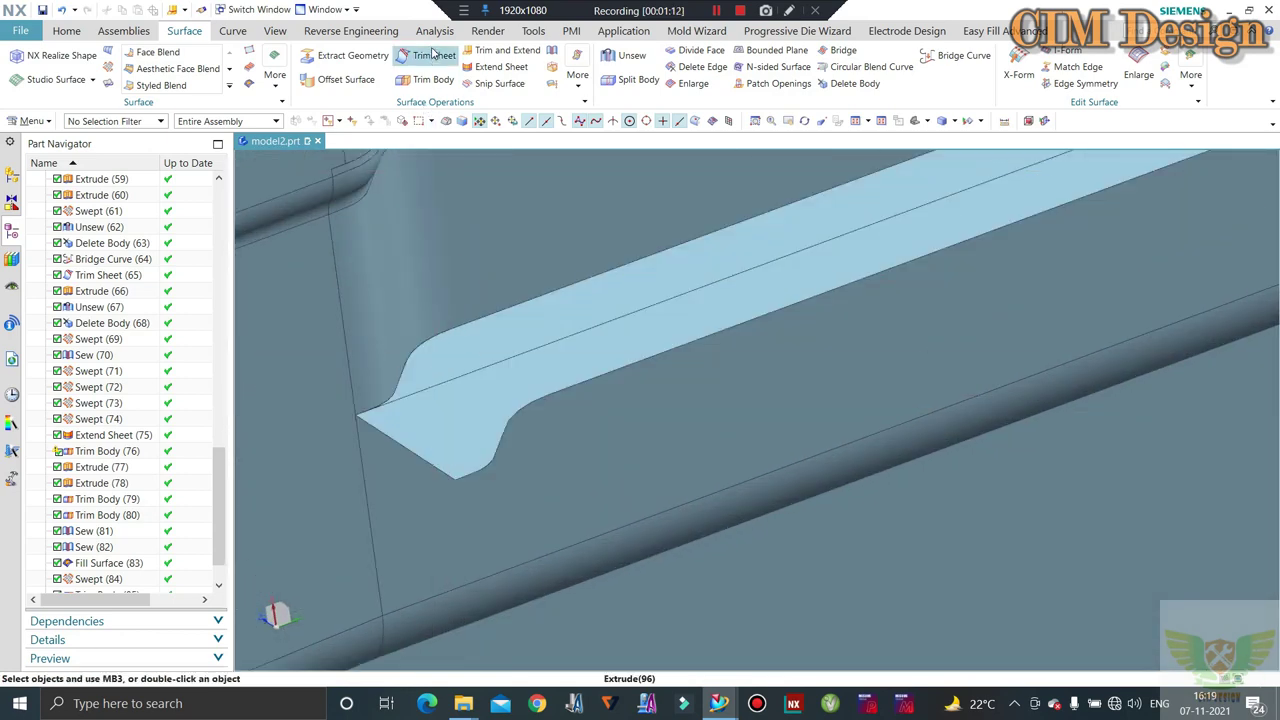
Extend the channel strip's end edge by 7.1 mm with Extend Sheet
click(484, 68)
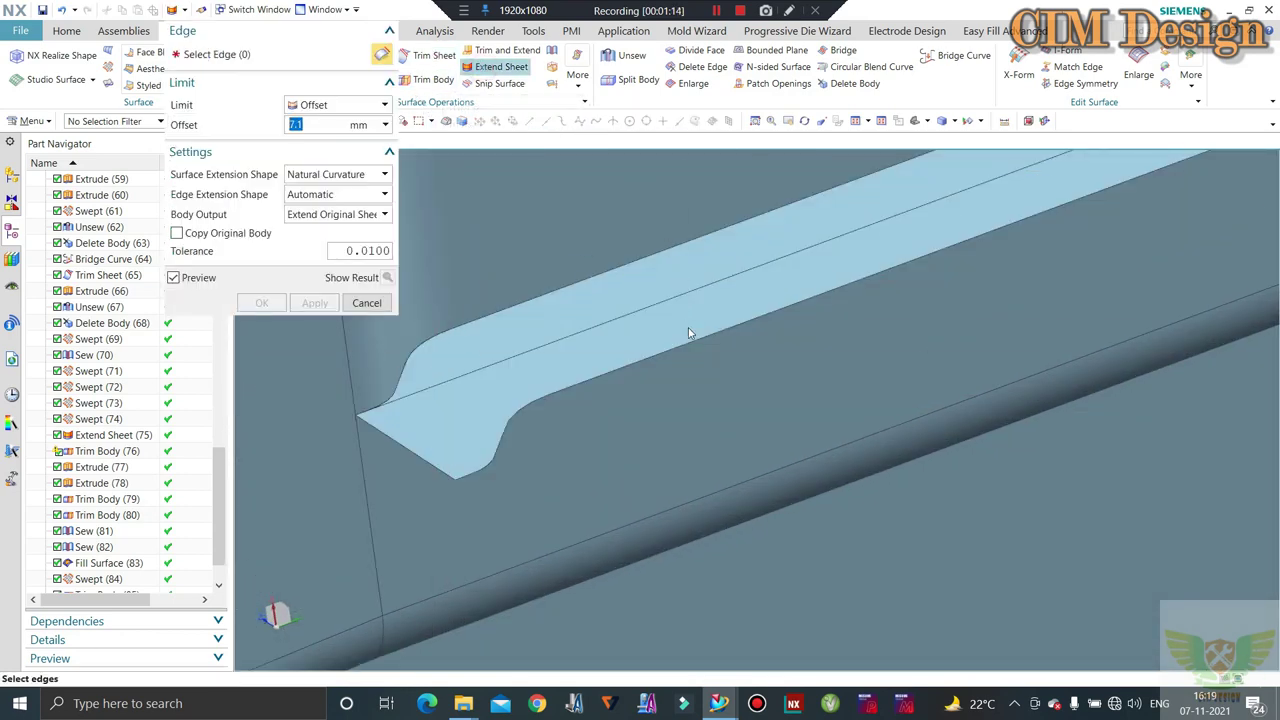
click(640, 312)
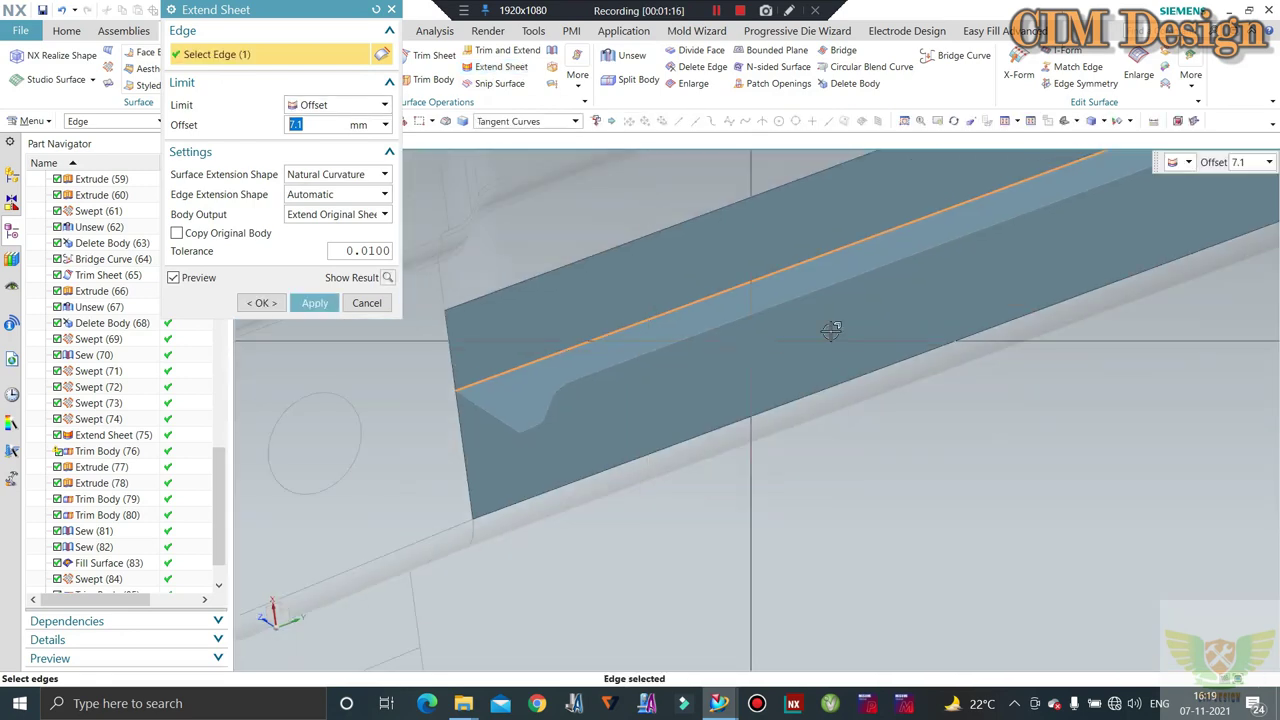
scroll(480, 322, down, 3)
click(259, 303)
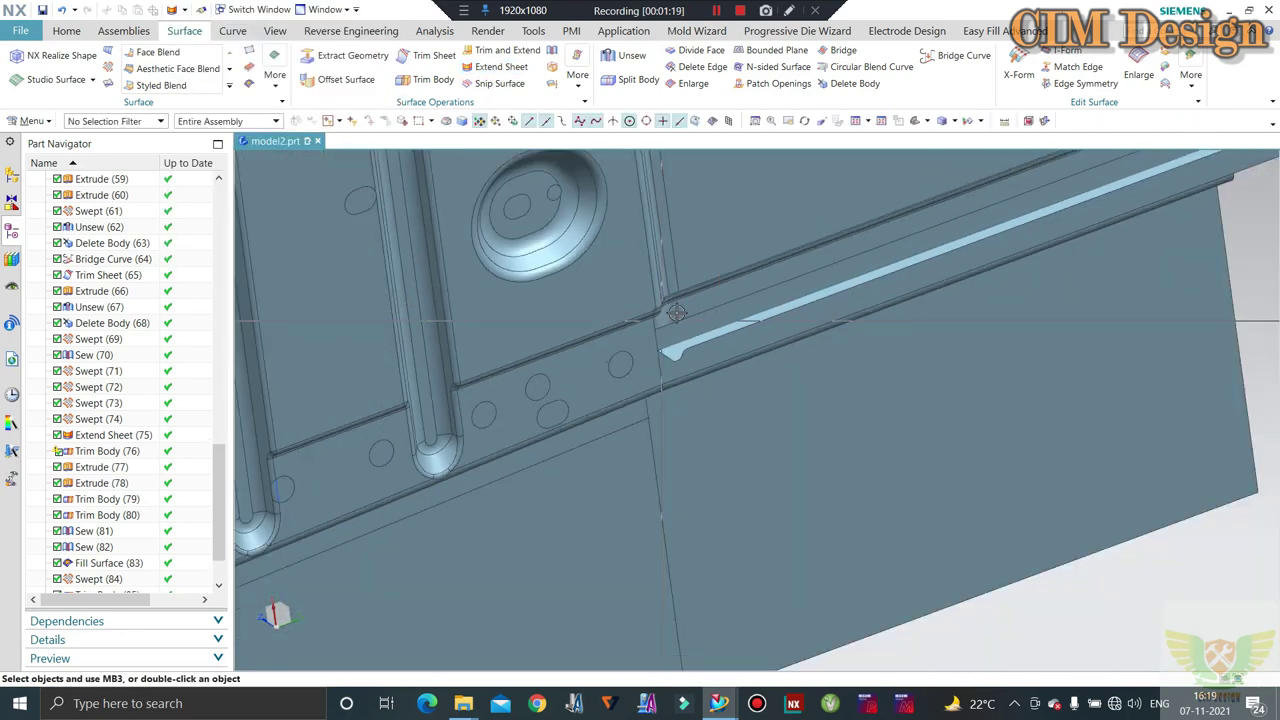
Inspect the extension, then begin a Make Corner trim with the slot's edges as target
middle_drag(688, 336, 740, 332)
scroll(971, 234, up, 2)
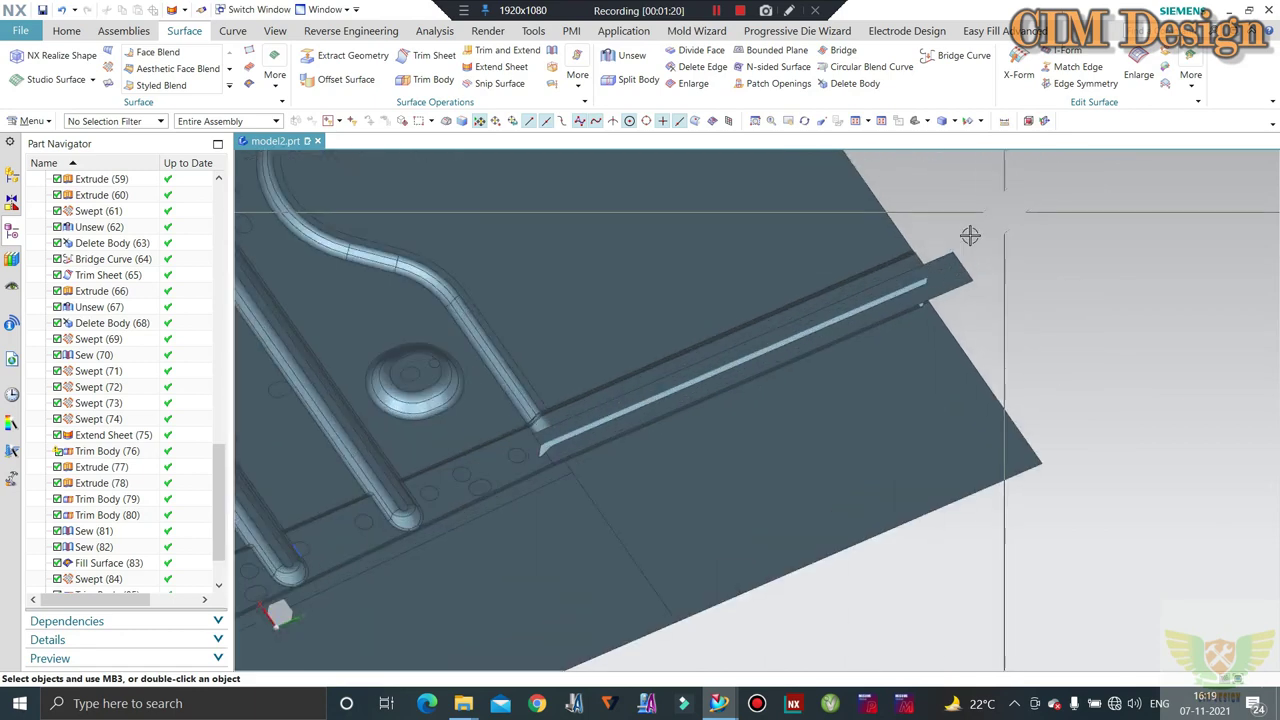
scroll(971, 234, up, 1)
middle_drag(1007, 284, 967, 299)
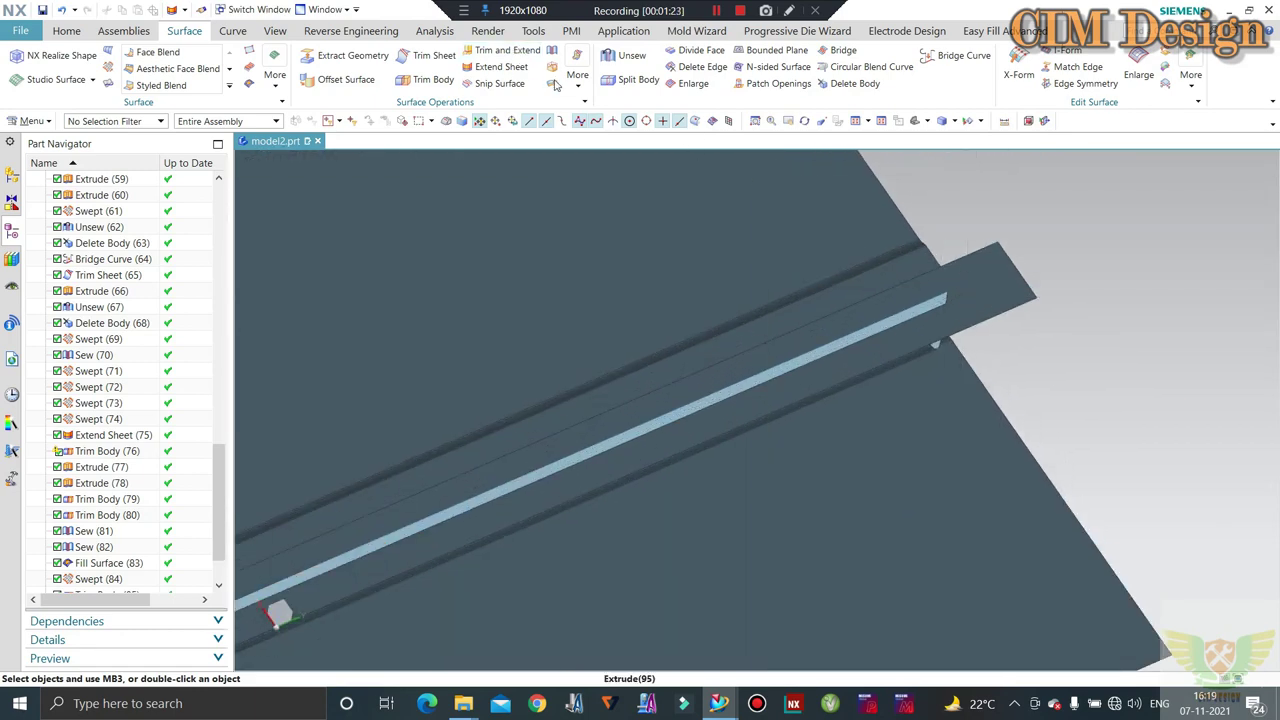
click(507, 50)
click(905, 316)
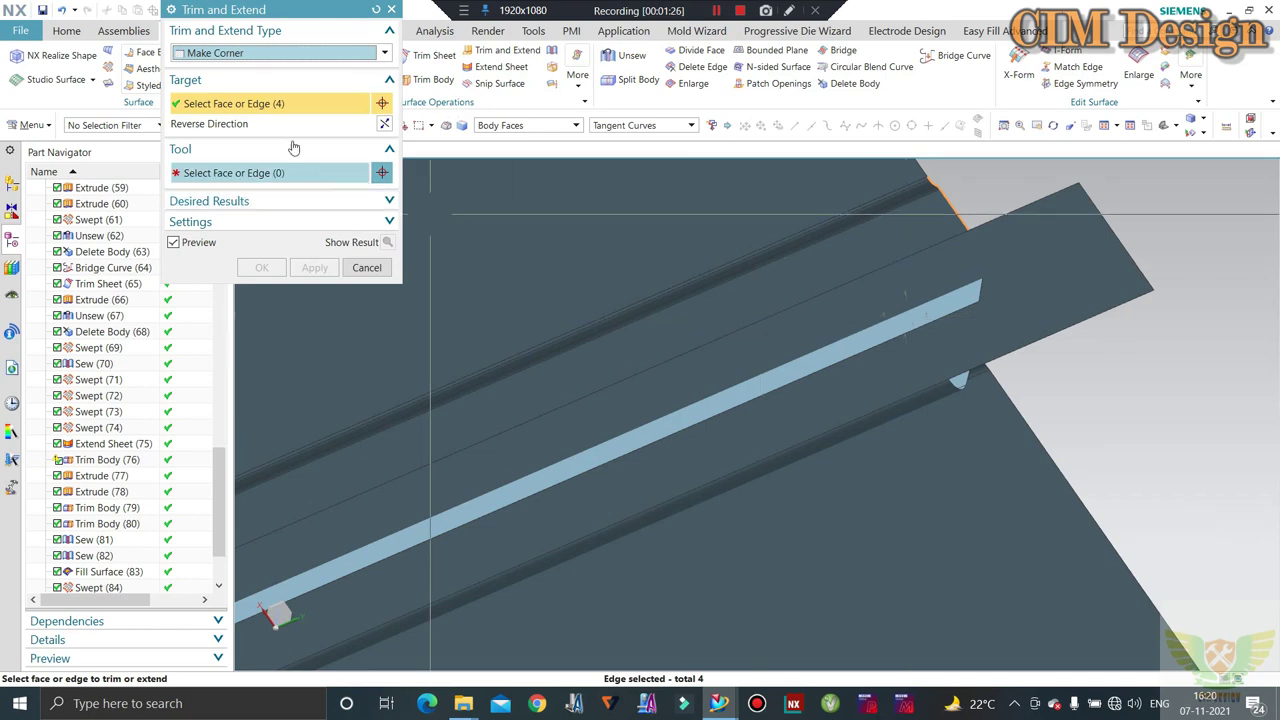
Redo the Make Corner trim: flat extended sheet as target, blue strip face as tool, direction reversed
click(392, 8)
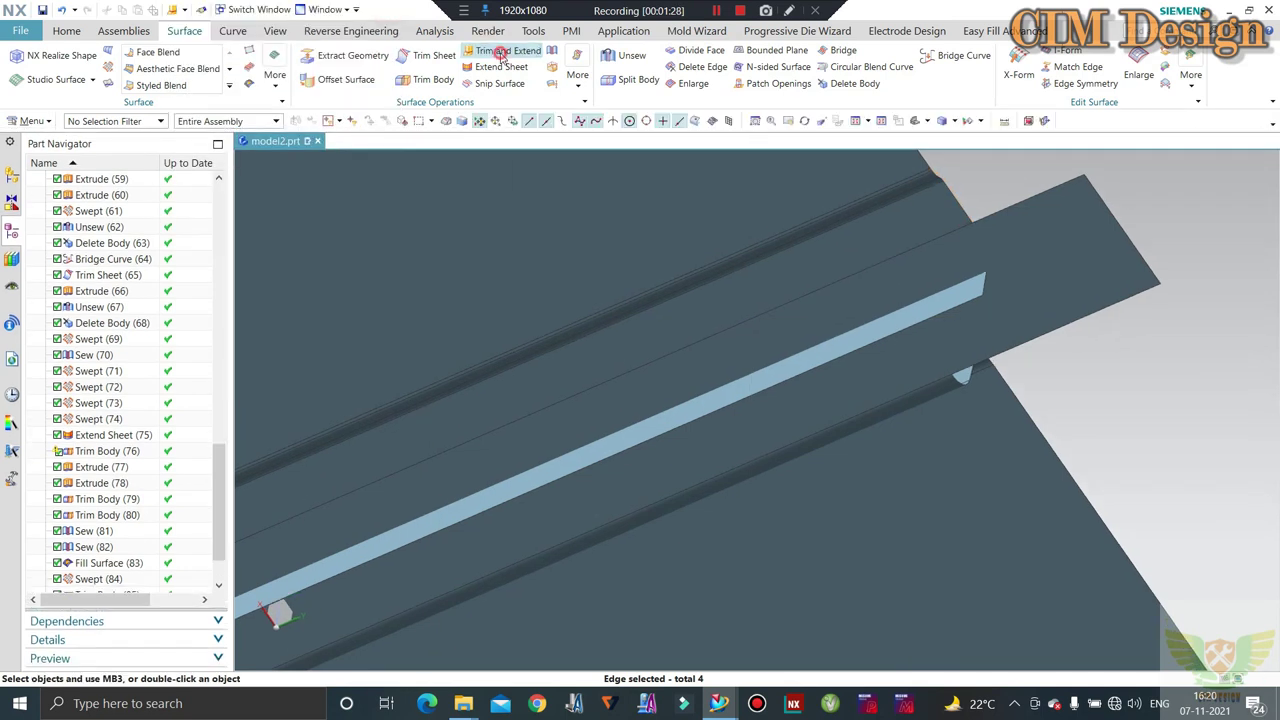
click(507, 50)
click(545, 123)
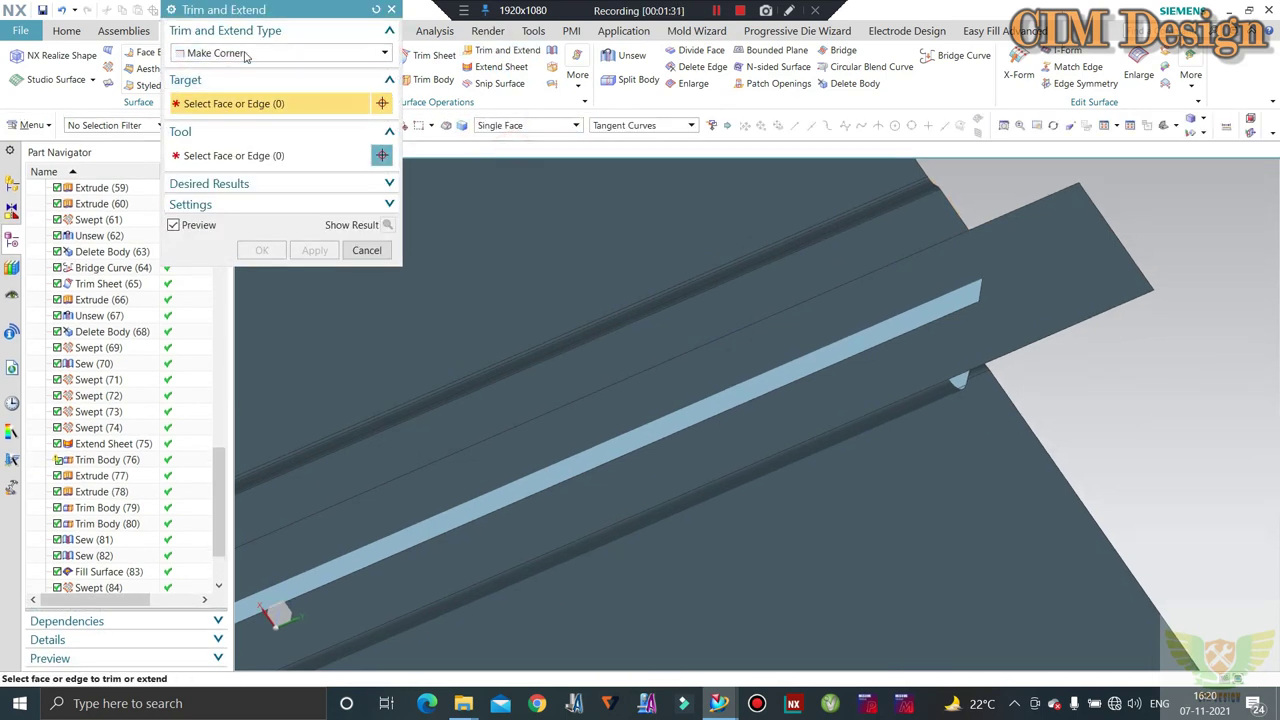
click(948, 272)
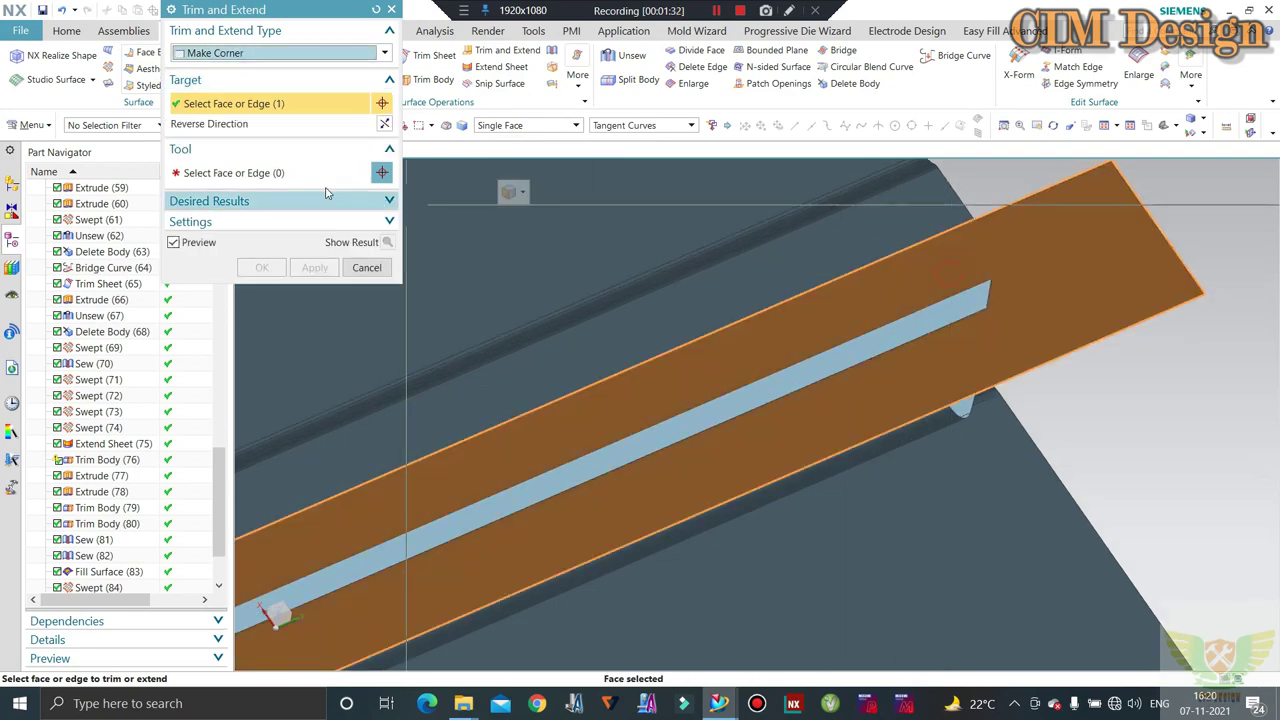
click(497, 142)
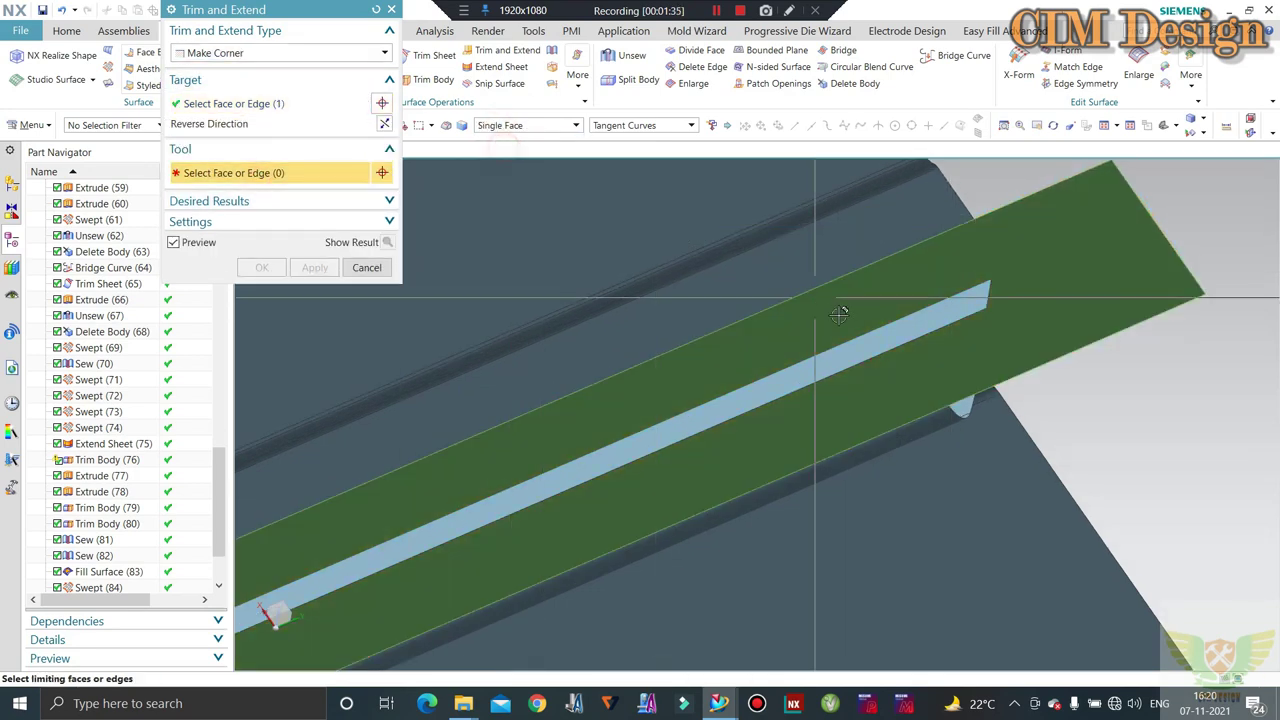
click(885, 333)
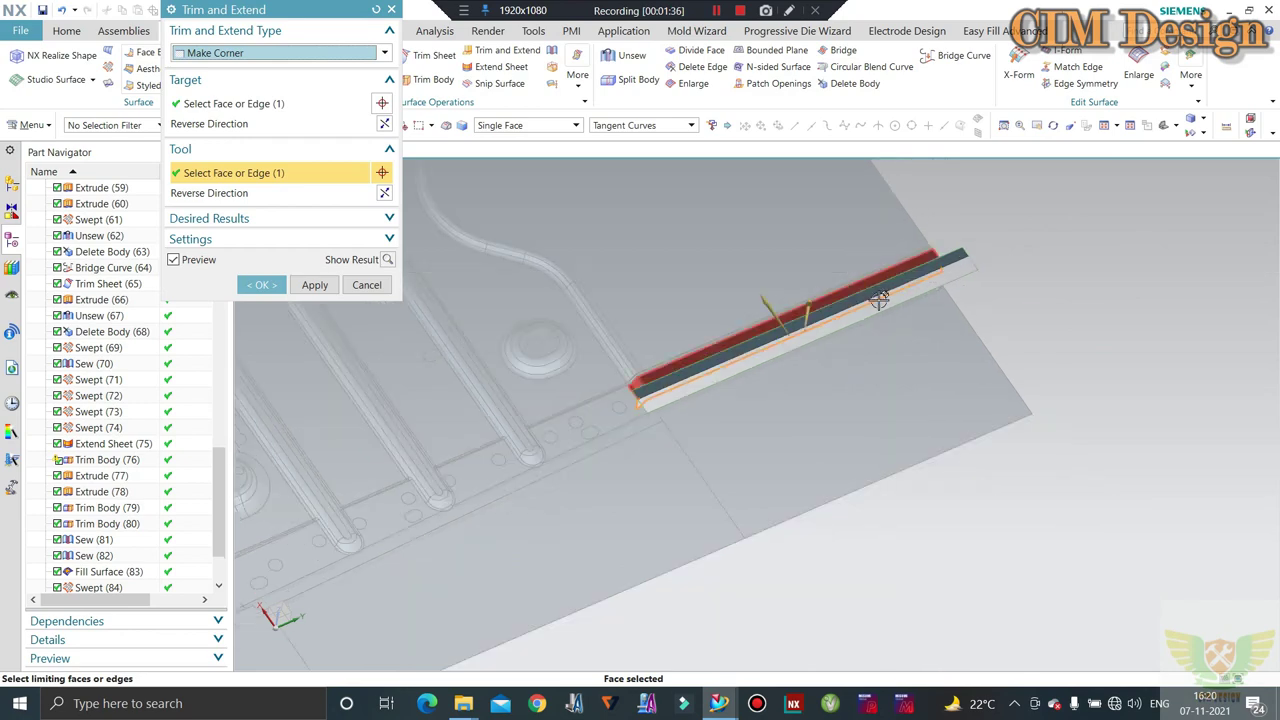
mouse_move(928, 264)
middle_down()
mouse_move(748, 484)
mouse_move(714, 466)
middle_up()
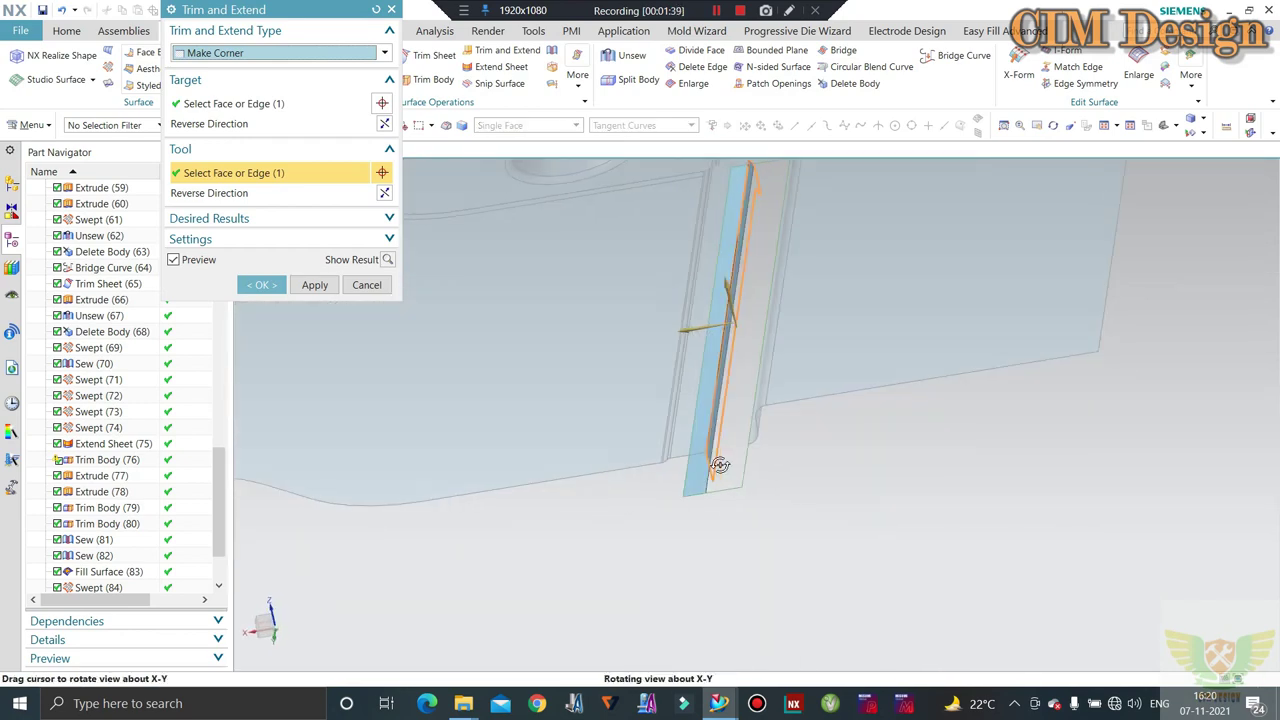
click(384, 193)
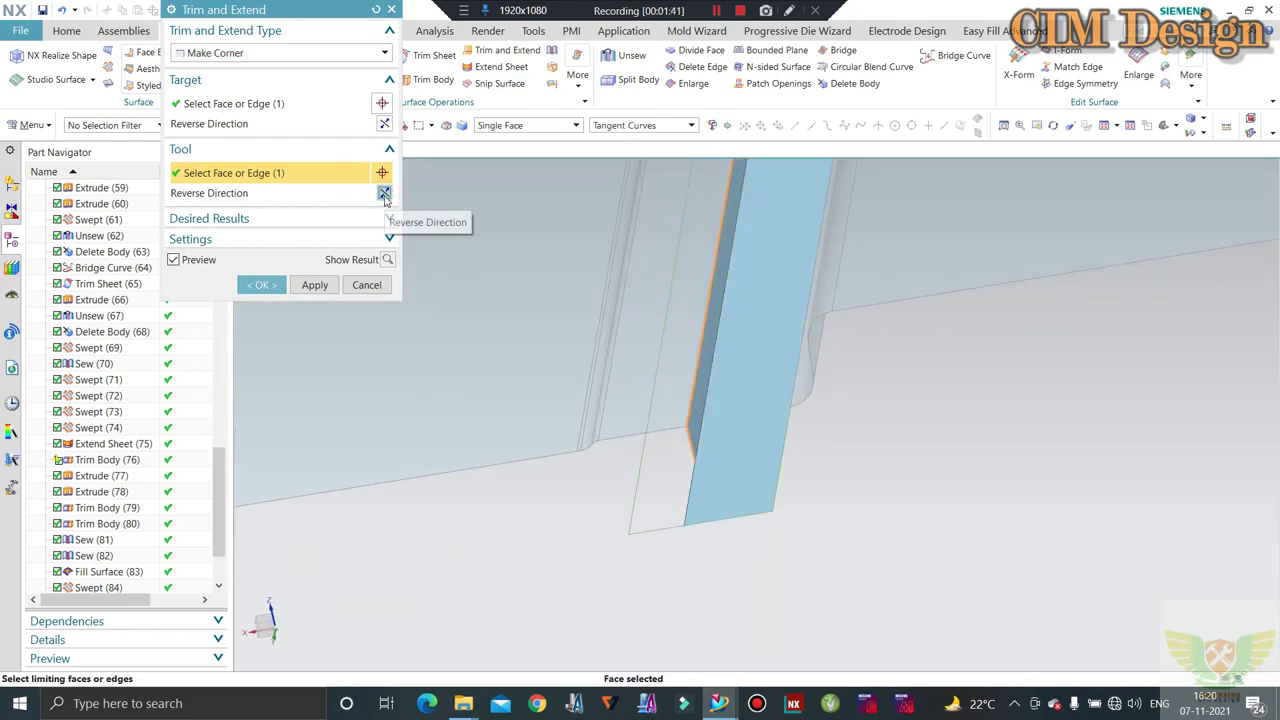
click(264, 285)
mouse_move(271, 277)
middle_down()
mouse_move(686, 374)
mouse_move(714, 397)
mouse_move(716, 450)
mouse_move(729, 294)
mouse_move(694, 337)
middle_up()
Zoom onto the channel corner and start a Swept with the two corner edges as Section 1
scroll(716, 450, up, 3)
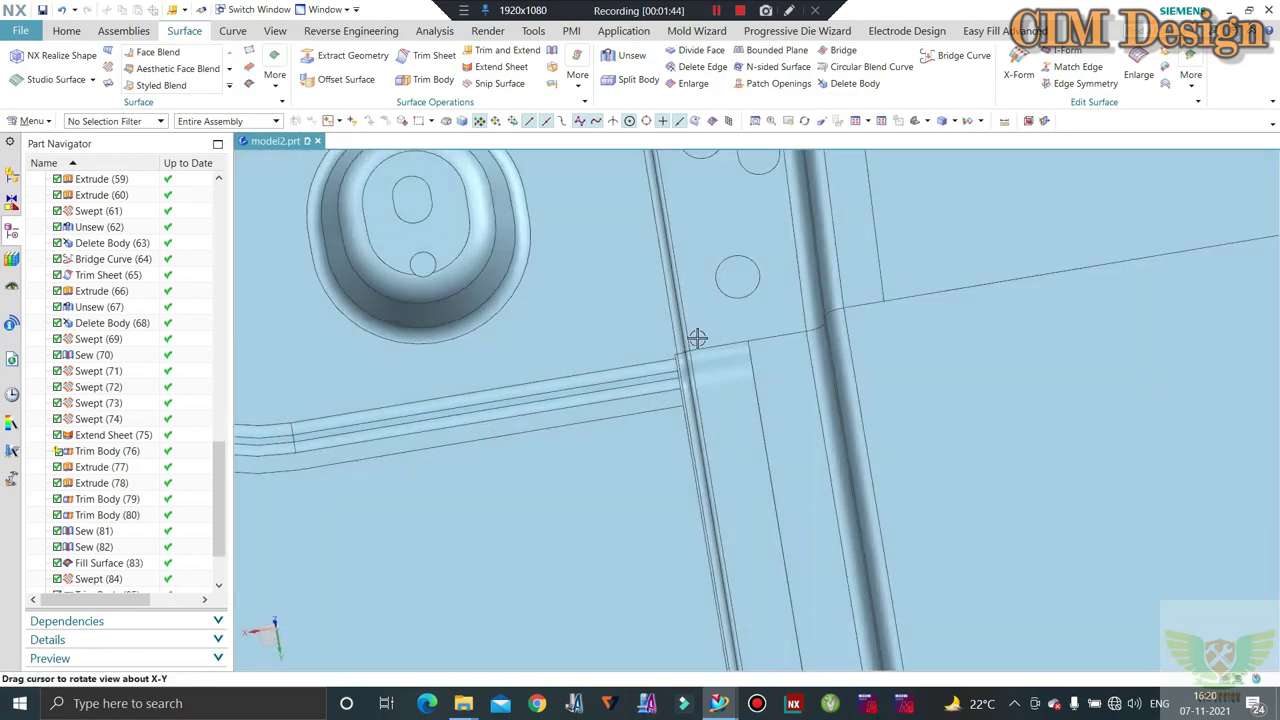
scroll(745, 320, up, 3)
scroll(745, 320, down, 3)
scroll(783, 260, down, 2)
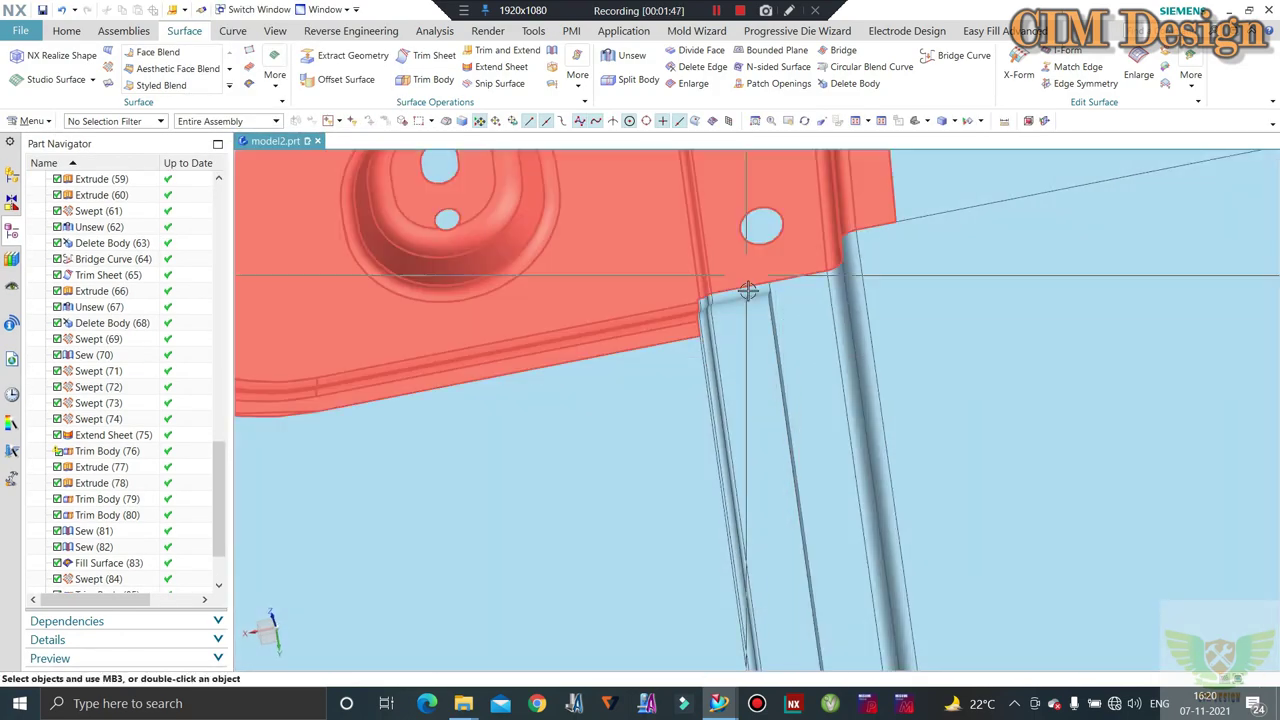
mouse_move(783, 260)
middle_down()
mouse_move(736, 308)
mouse_move(766, 323)
mouse_move(603, 300)
mouse_move(603, 346)
mouse_move(583, 337)
middle_up()
scroll(810, 323, down, 2)
scroll(789, 325, down, 3)
scroll(789, 325, up, 2)
scroll(603, 300, up, 3)
scroll(593, 365, up, 2)
scroll(580, 343, up, 2)
scroll(537, 300, up, 2)
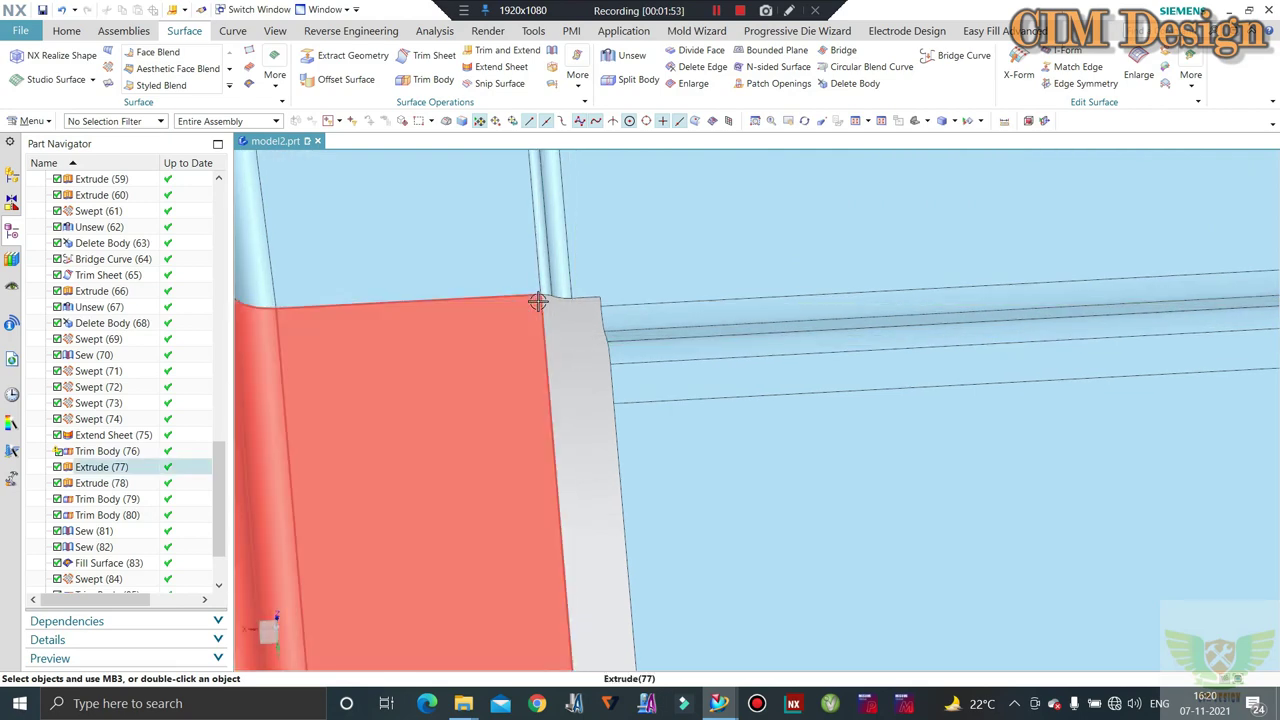
middle_drag(537, 300, 551, 310)
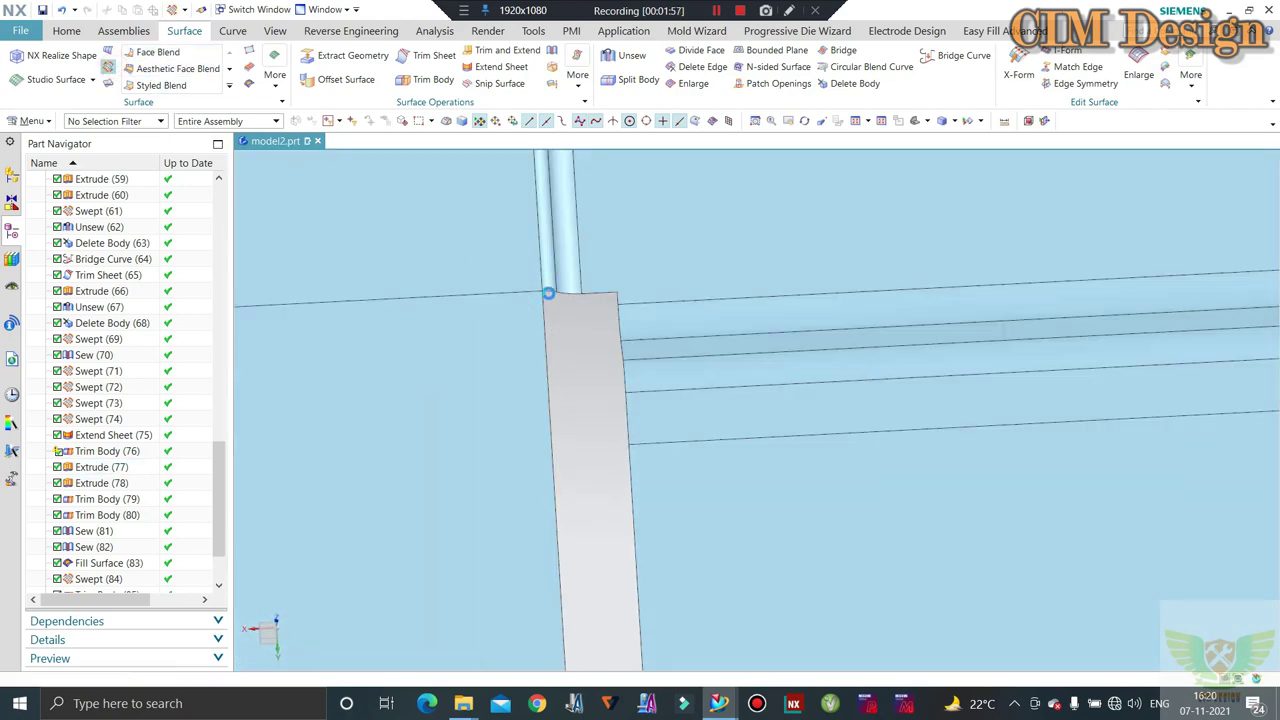
key(F4)
scroll(548, 293, up, 5)
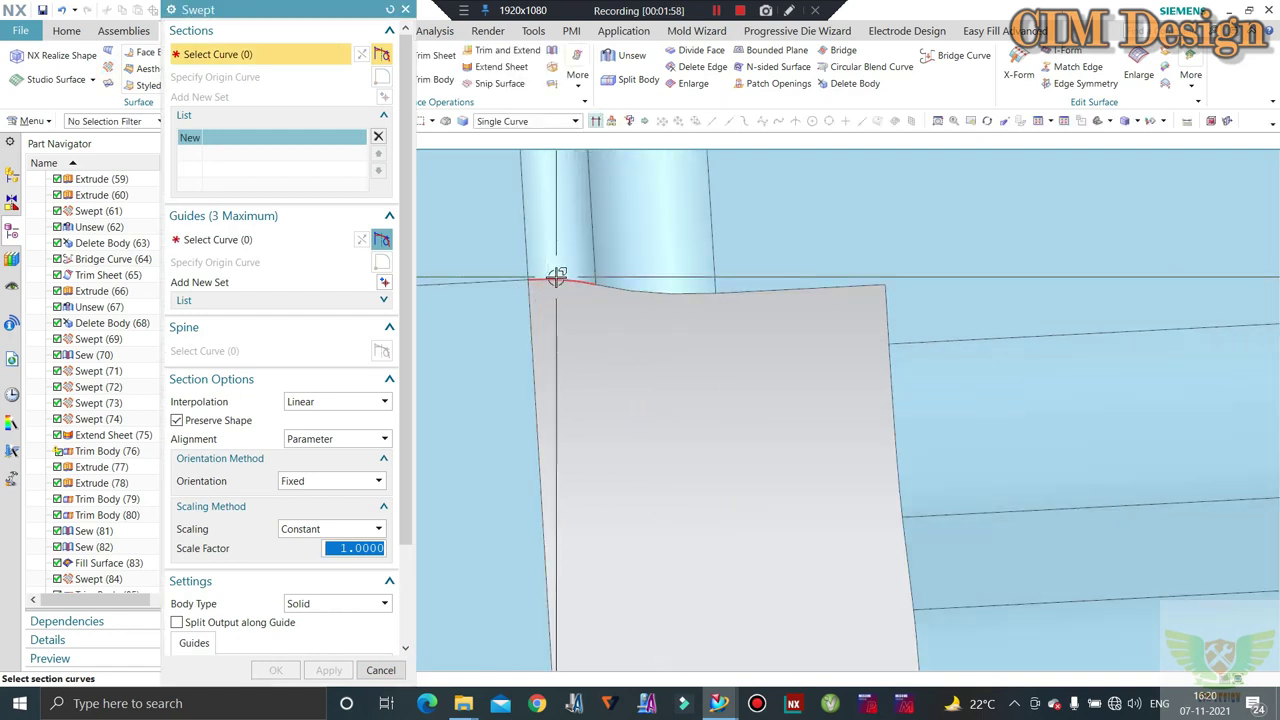
Pick the channel edge as the sweep guide and create the swept body
click(240, 241)
click(536, 335)
middle_drag(536, 335, 580, 286)
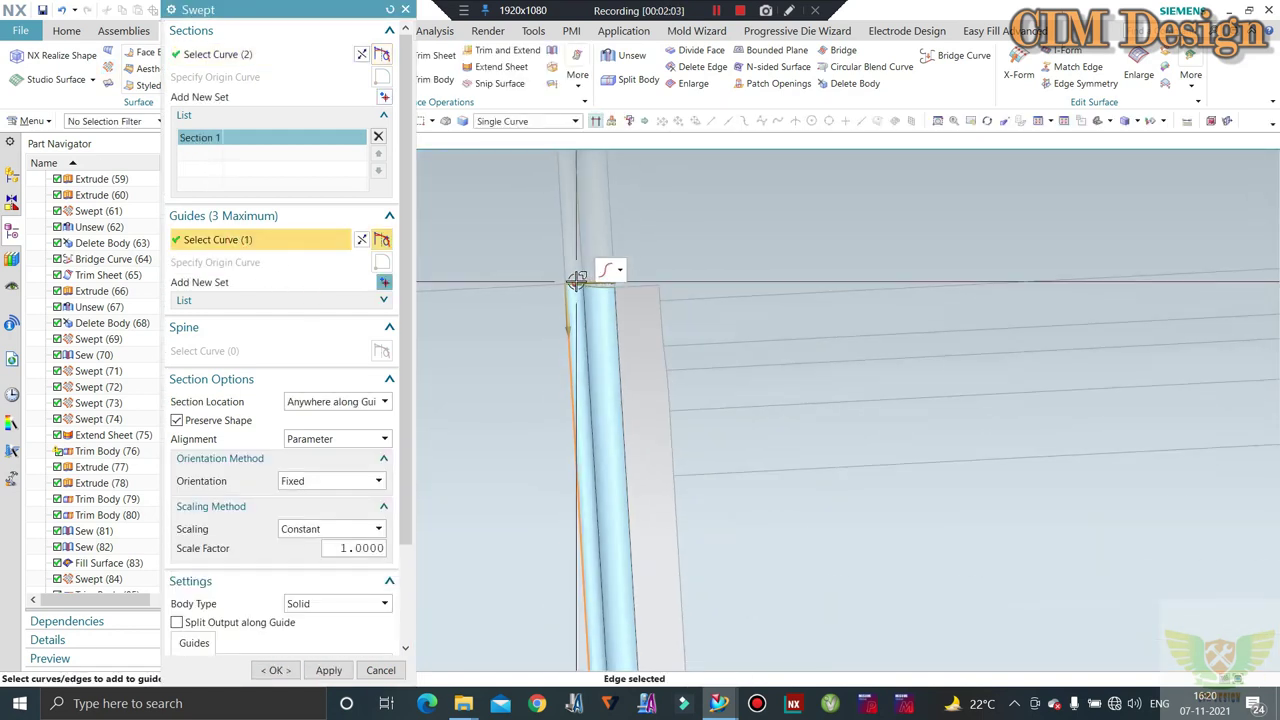
click(277, 669)
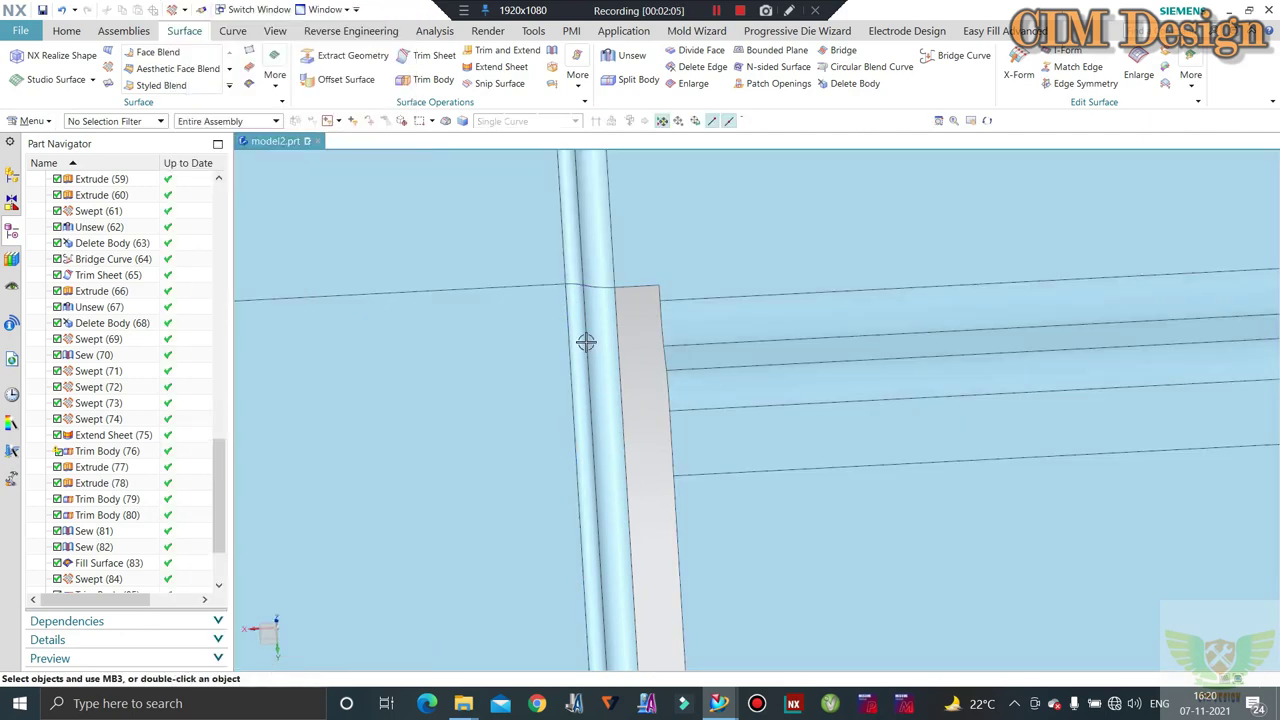
scroll(586, 342, up, 3)
scroll(586, 350, down, 2)
scroll(586, 358, down, 2)
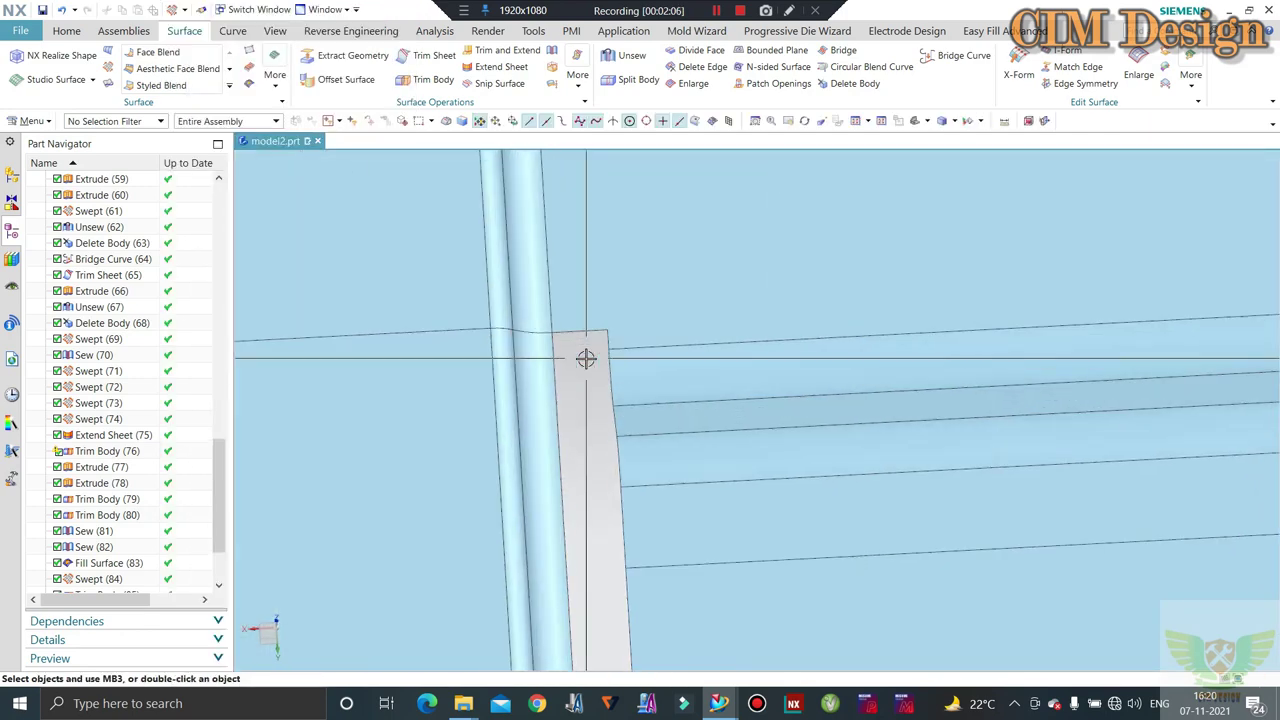
scroll(596, 345, down, 3)
scroll(612, 286, up, 2)
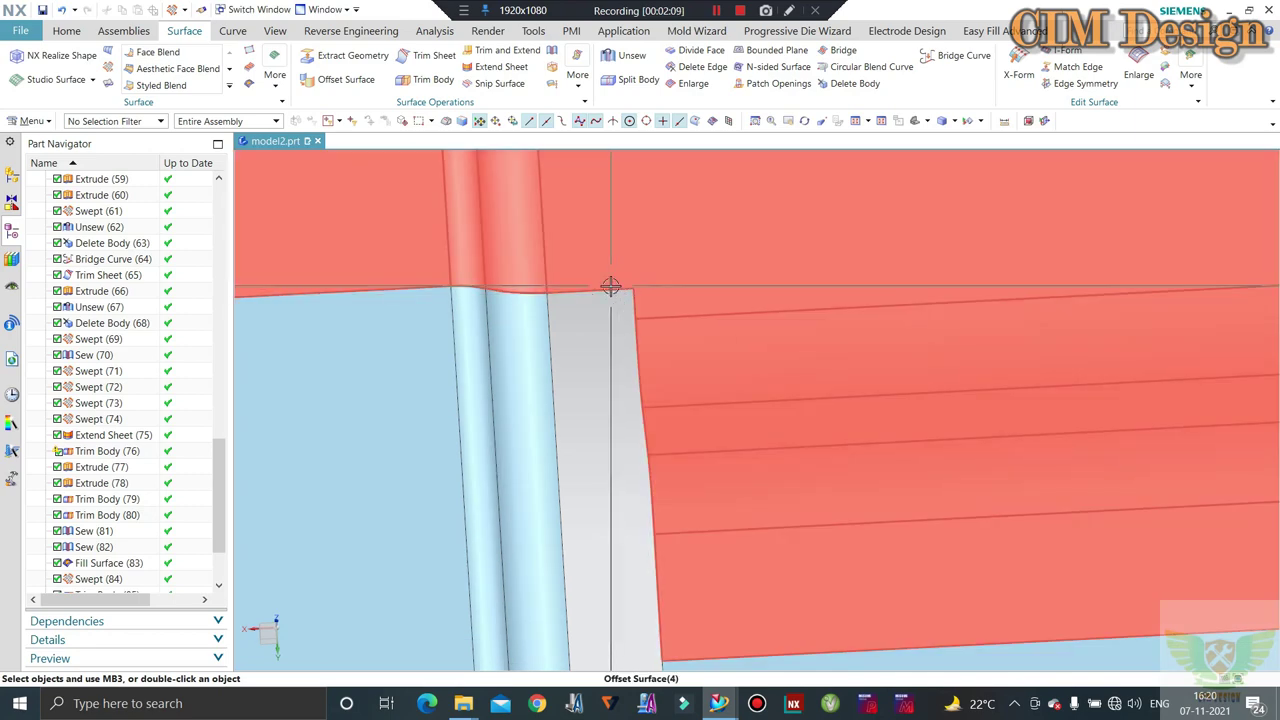
Start an Extrude on the short corner edge, directed along the grey strip's edge
click(64, 31)
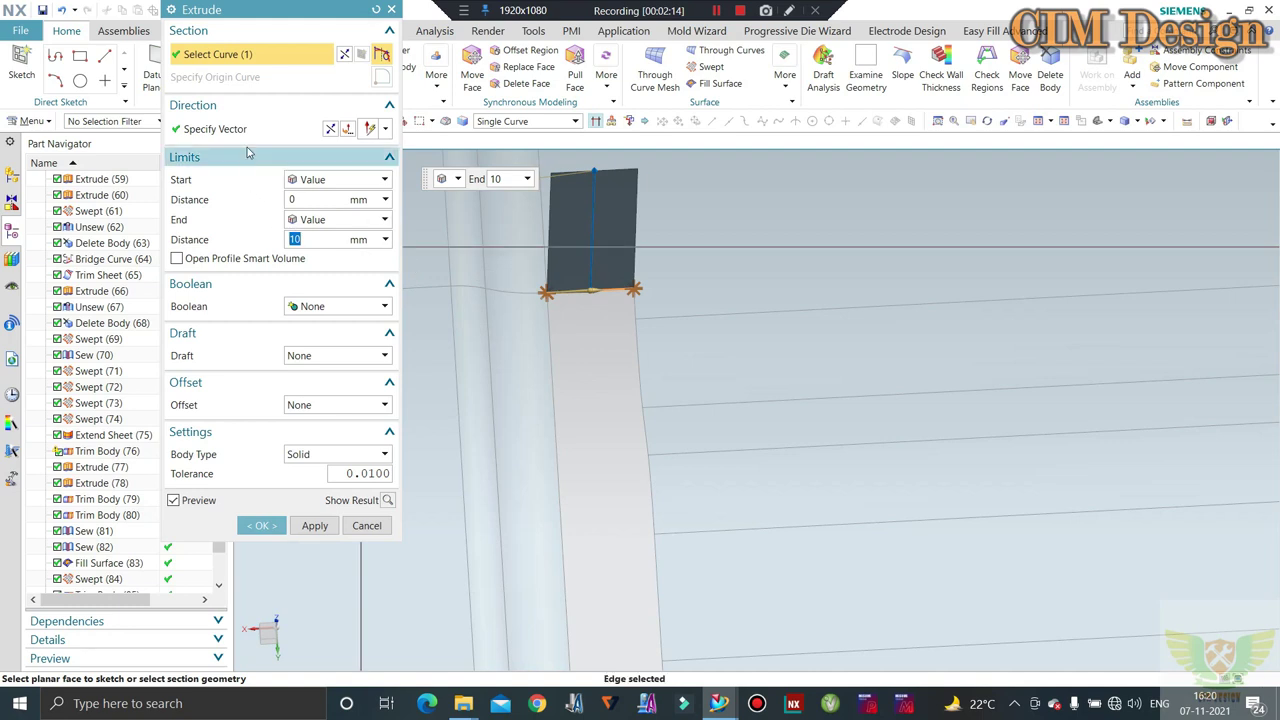
click(238, 129)
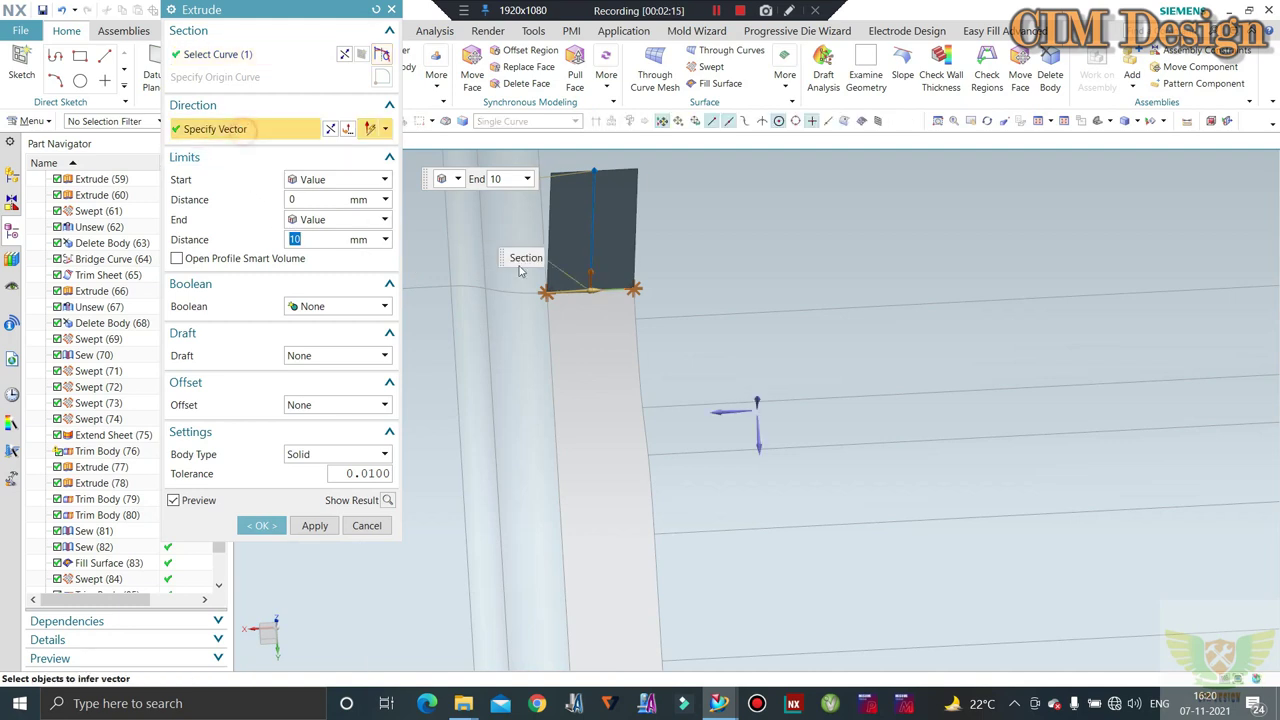
click(557, 378)
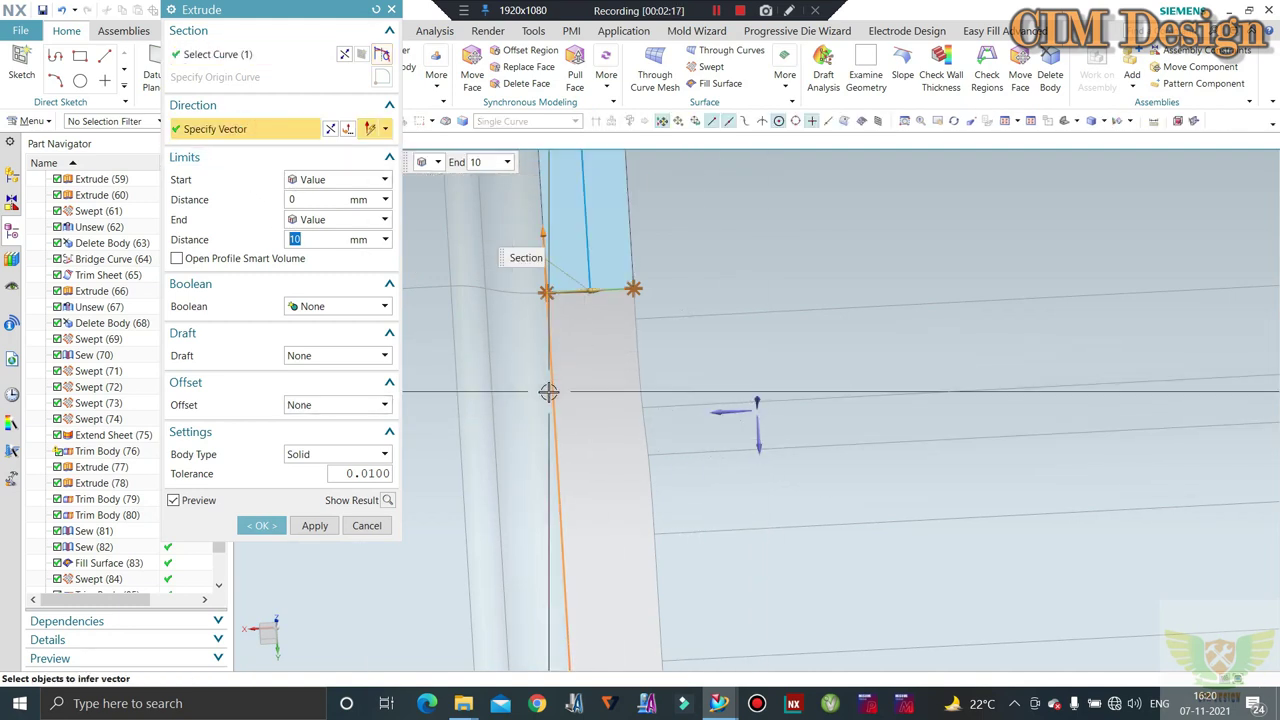
click(331, 131)
Drag the extrusion end distance out to 208 mm and create the extrusion
scroll(600, 225, up, 2)
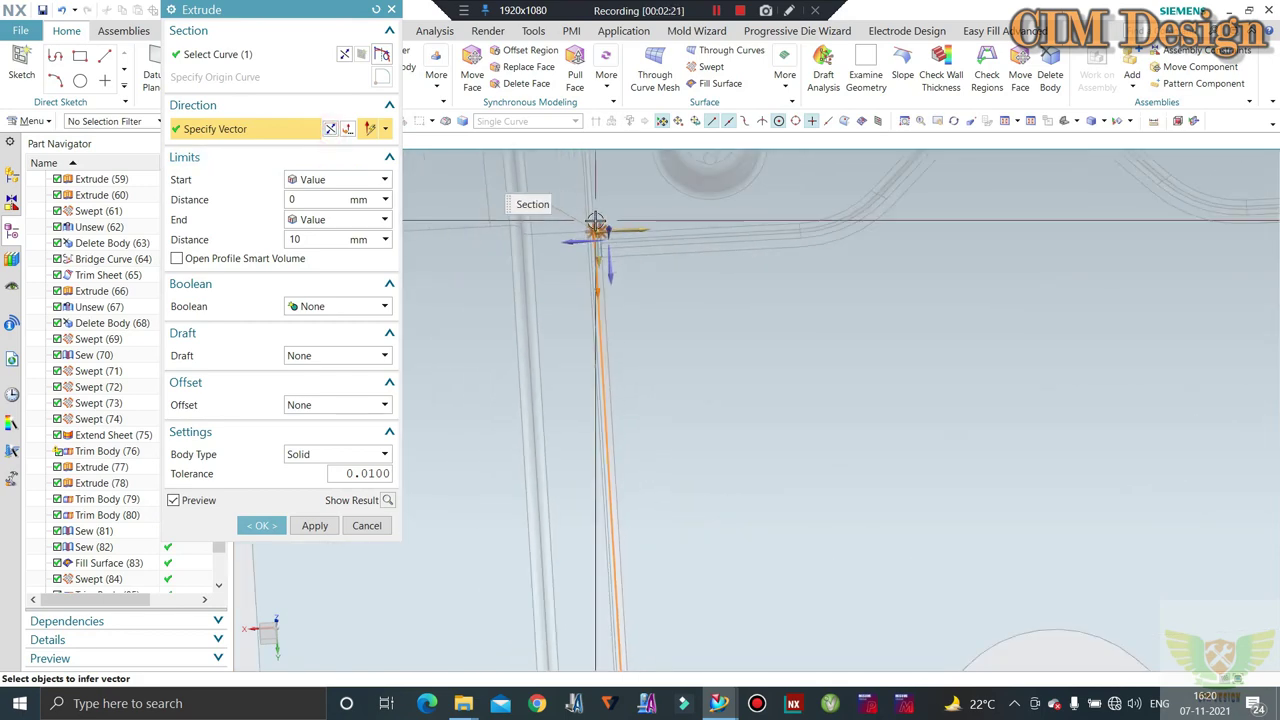
scroll(598, 424, up, 3)
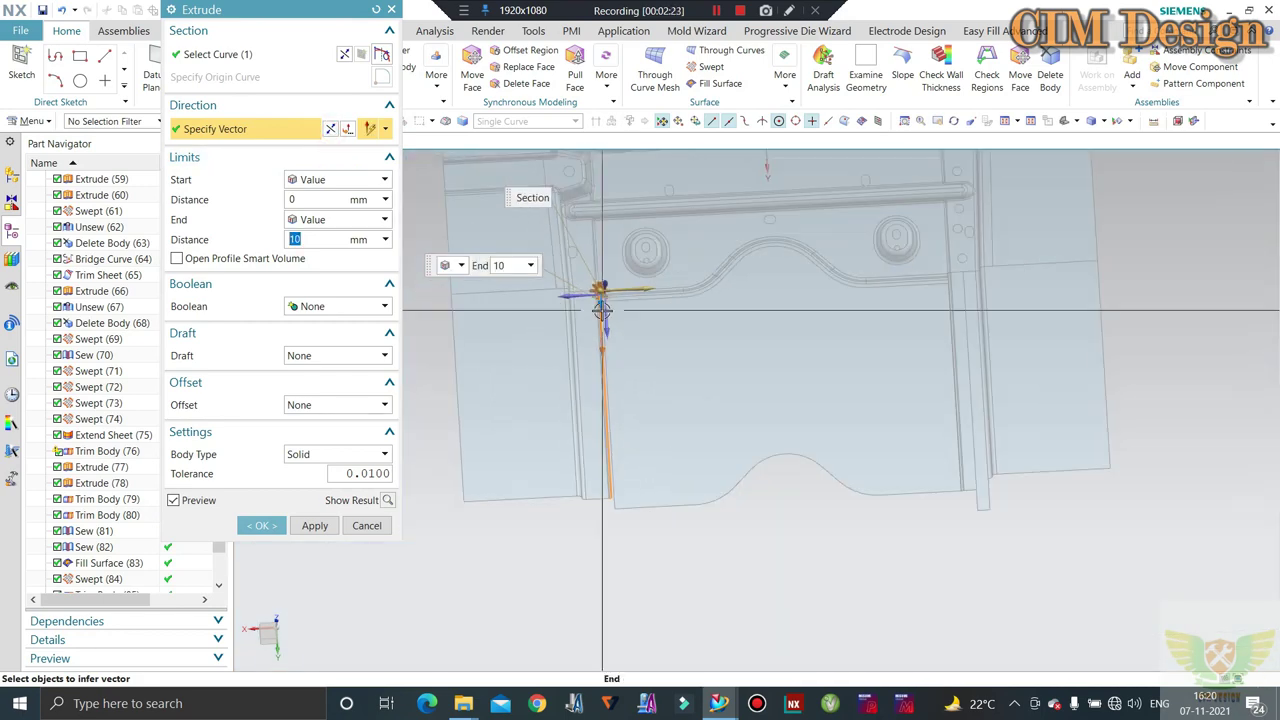
scroll(603, 314, down, 2)
scroll(585, 190, down, 1)
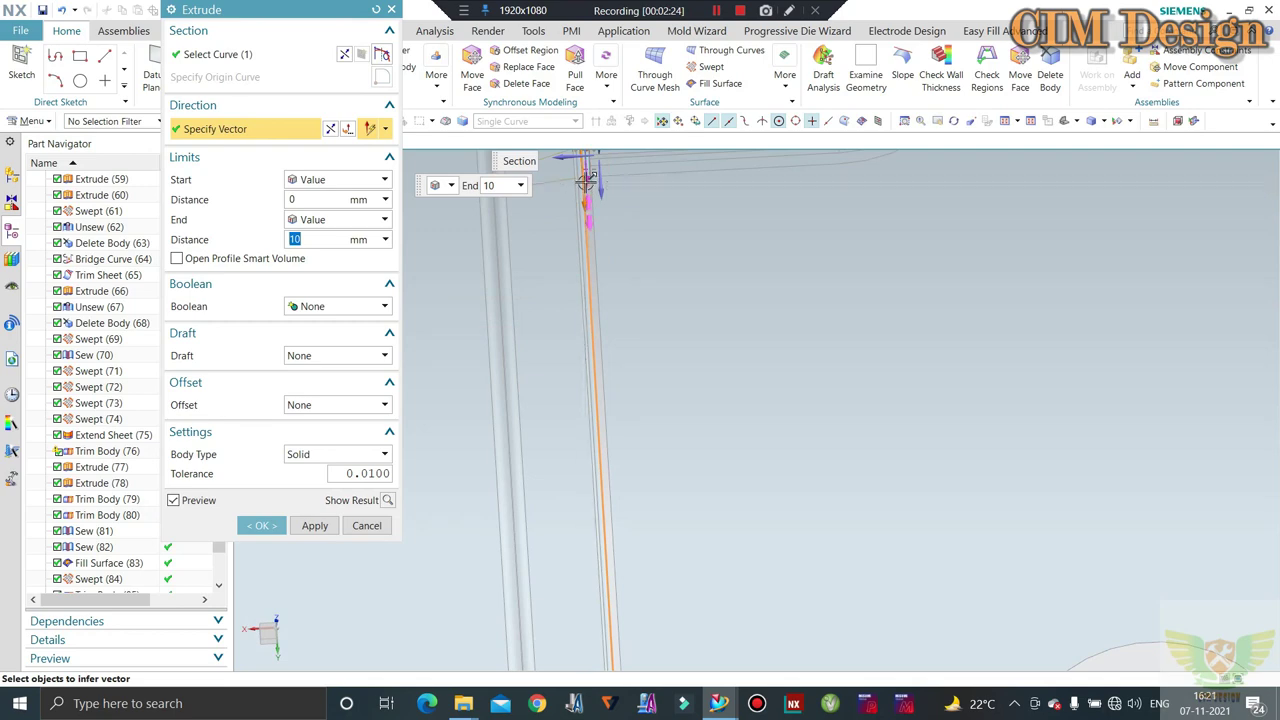
drag(589, 478, 646, 620)
scroll(608, 411, up, 2)
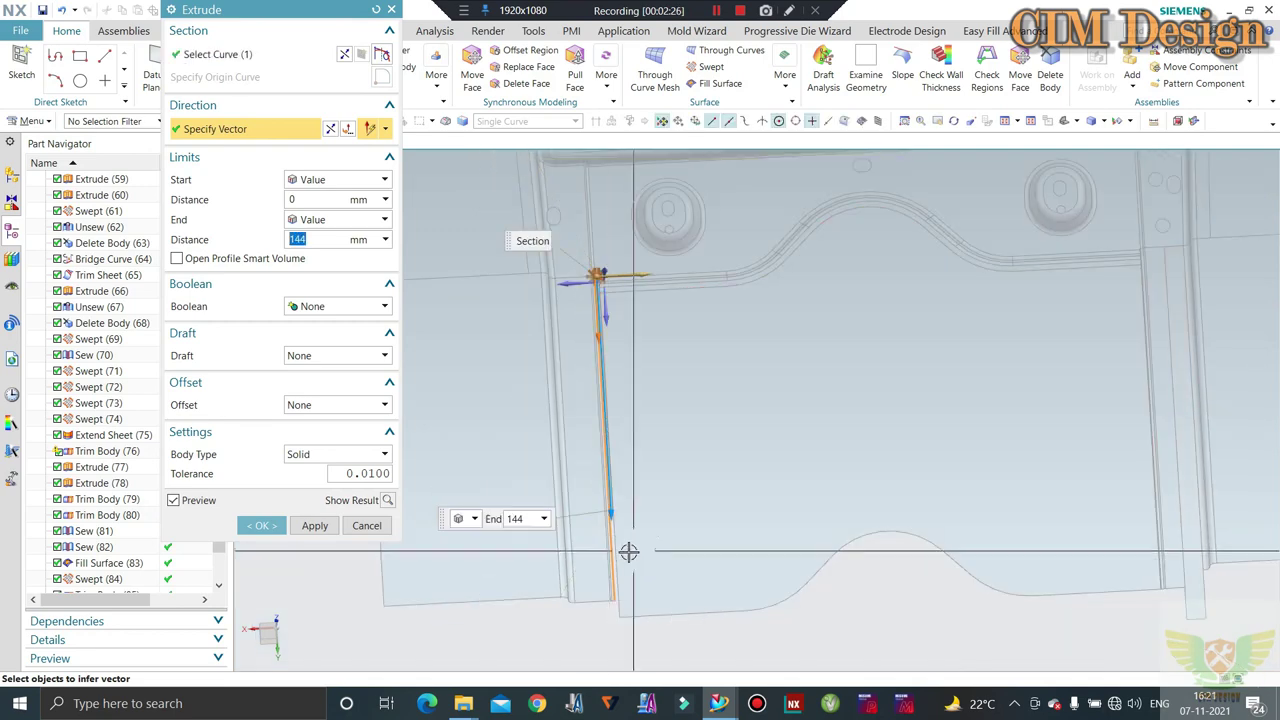
drag(612, 572, 612, 628)
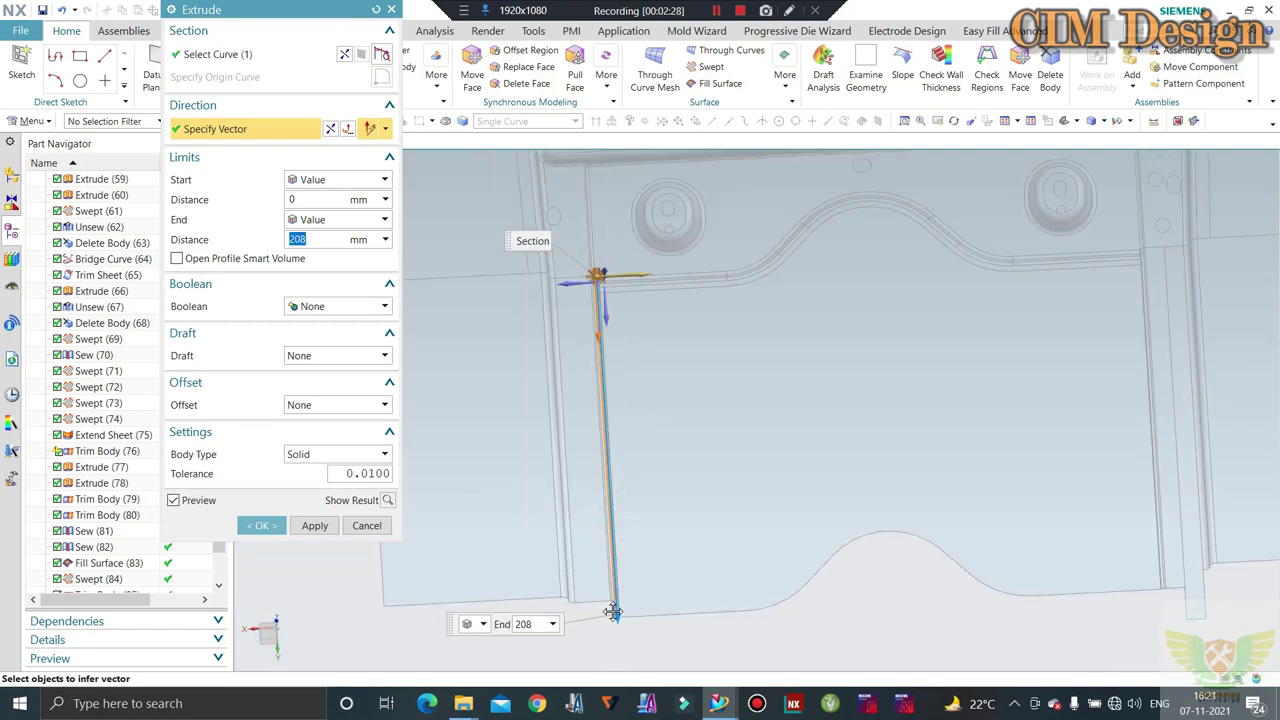
middle_click(613, 612)
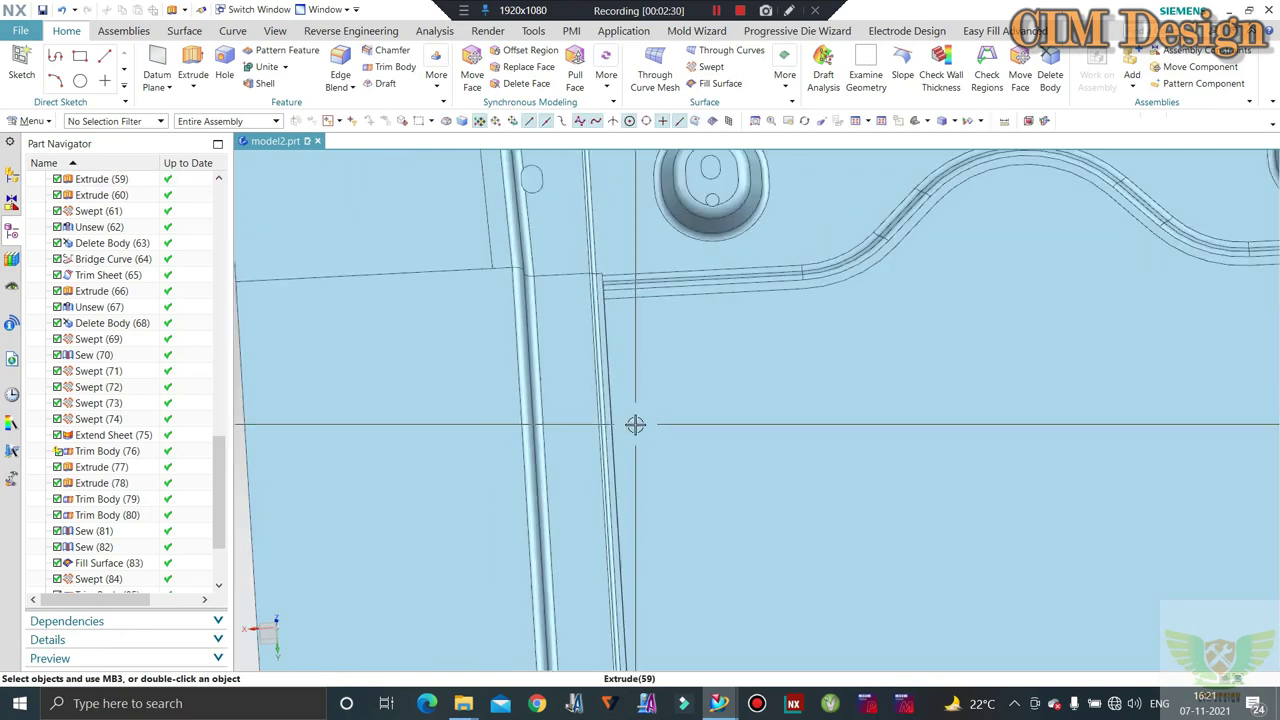
middle_drag(634, 423, 609, 309)
scroll(614, 343, down, 2)
scroll(621, 341, down, 2)
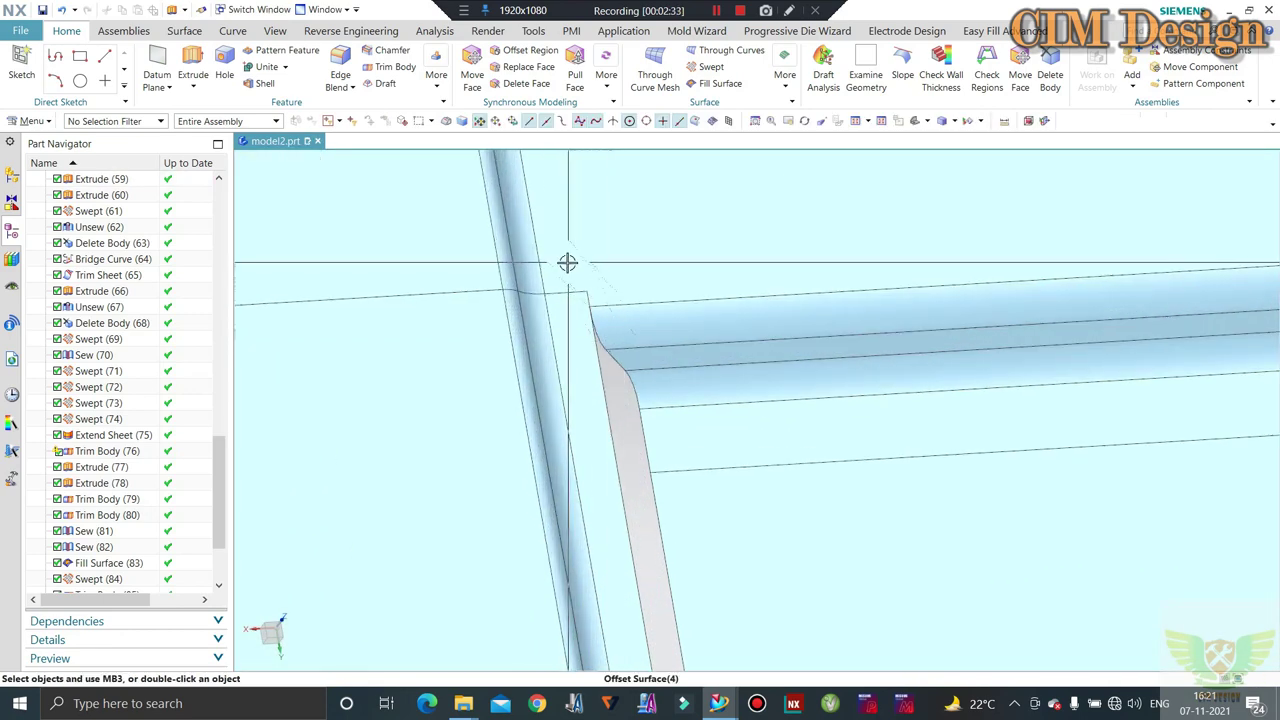
scroll(613, 370, up, 2)
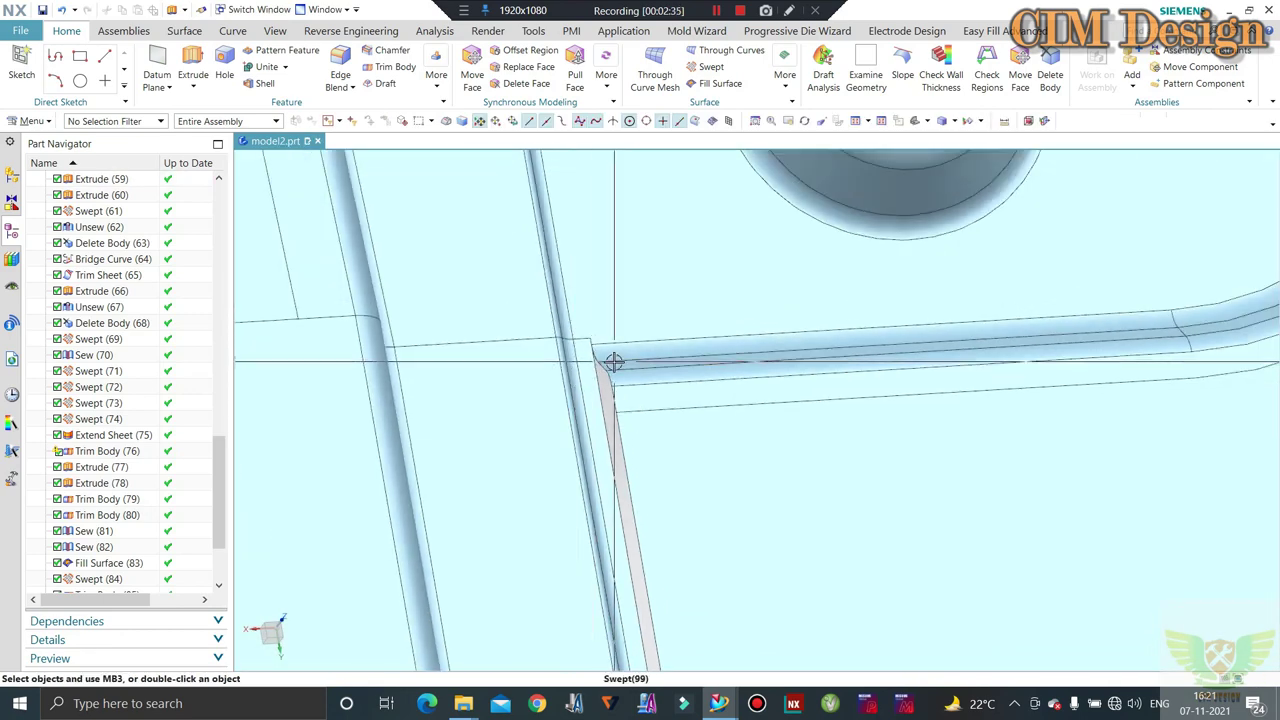
scroll(588, 335, down, 2)
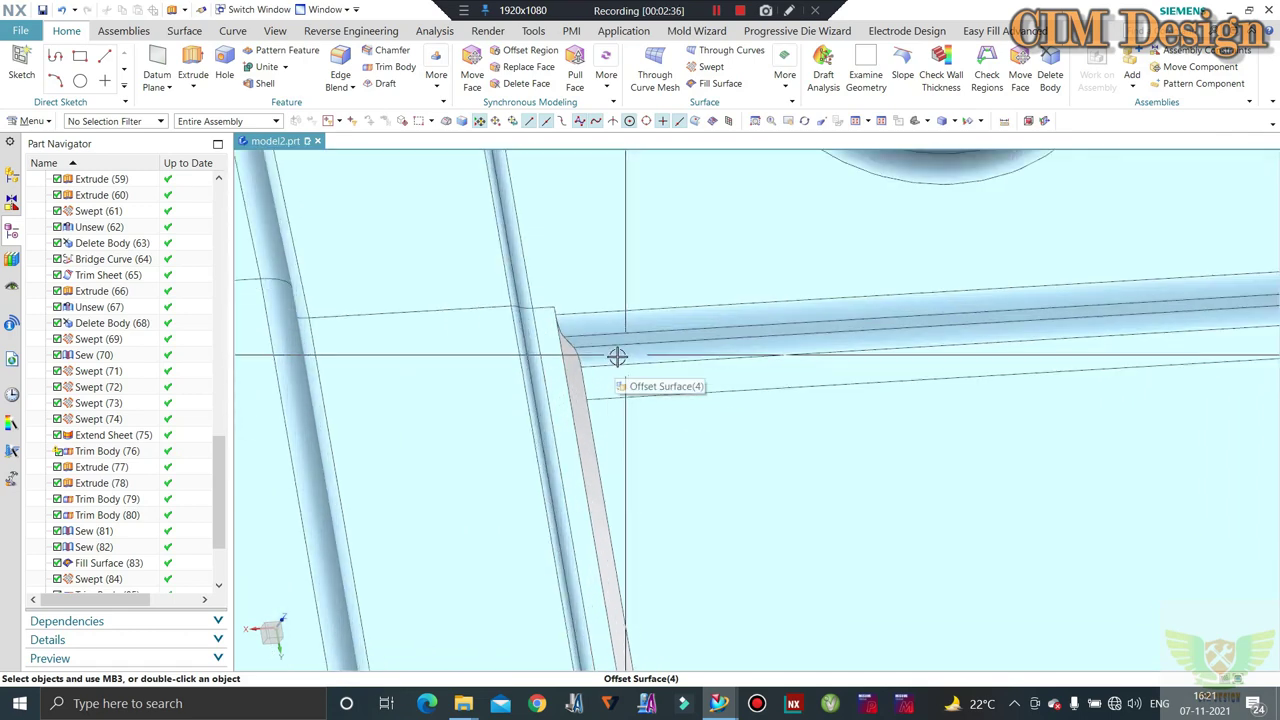
scroll(567, 333, down, 1)
scroll(567, 333, down, 1)
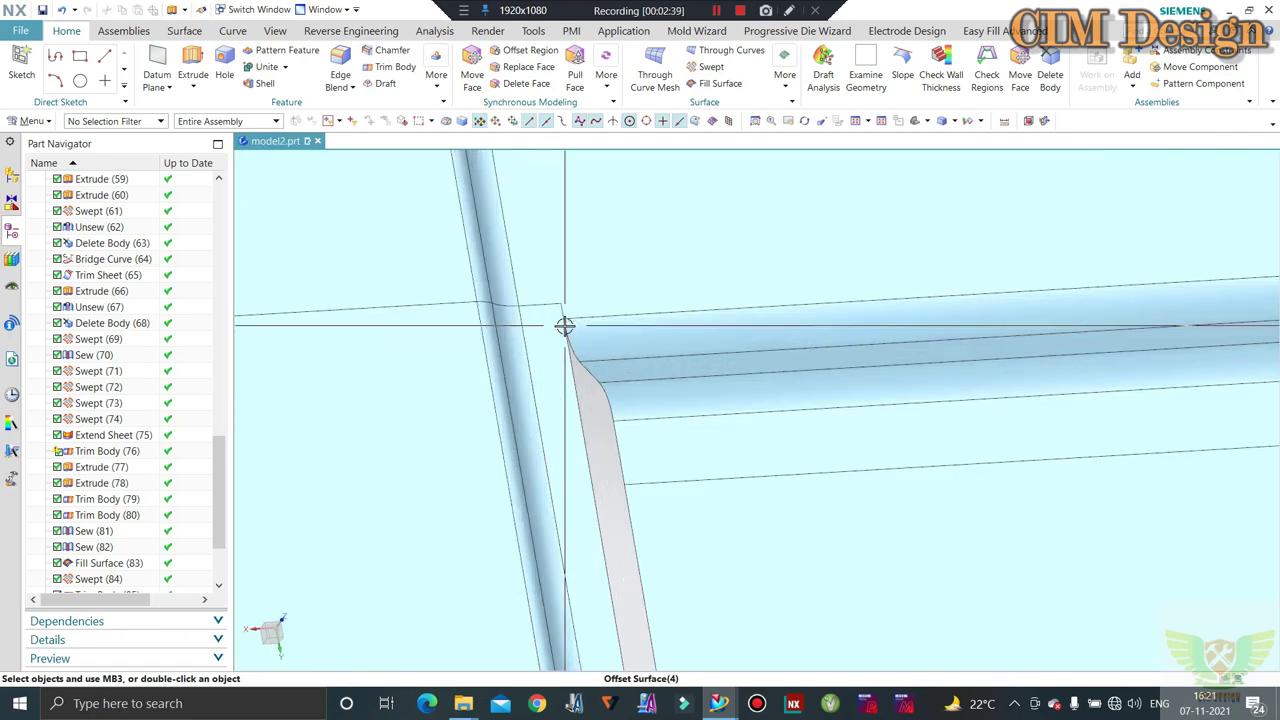
scroll(566, 323, down, 1)
scroll(609, 334, up, 1)
scroll(577, 300, up, 1)
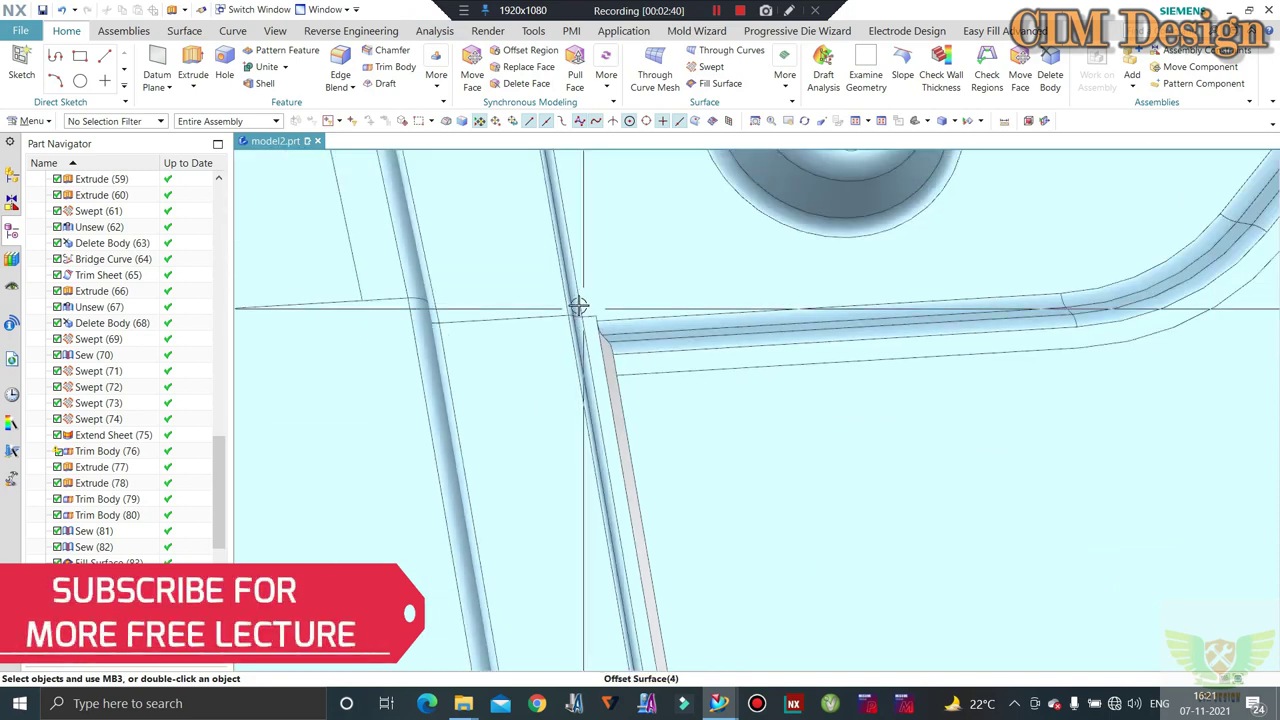
middle_drag(577, 300, 592, 311)
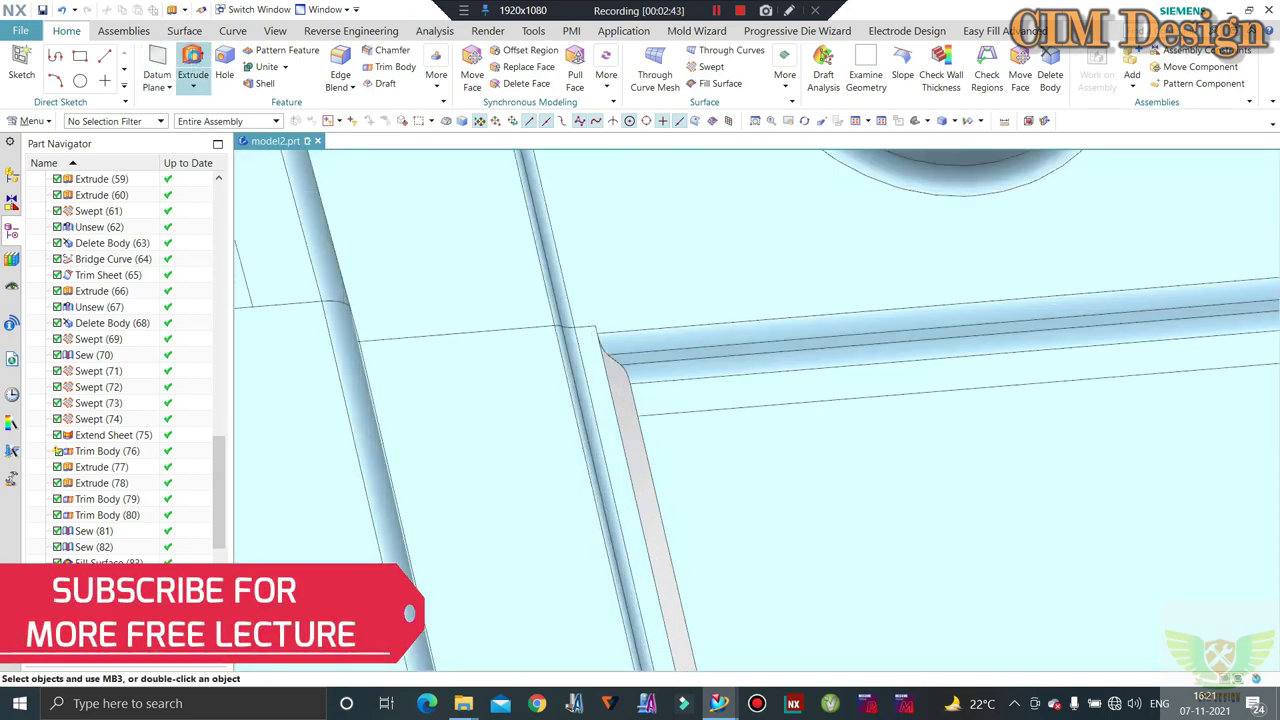
click(193, 70)
Extrude the grey strip's outer edge by a 5 mm end distance into a thin face
scroll(617, 249, up, 2)
scroll(680, 303, up, 2)
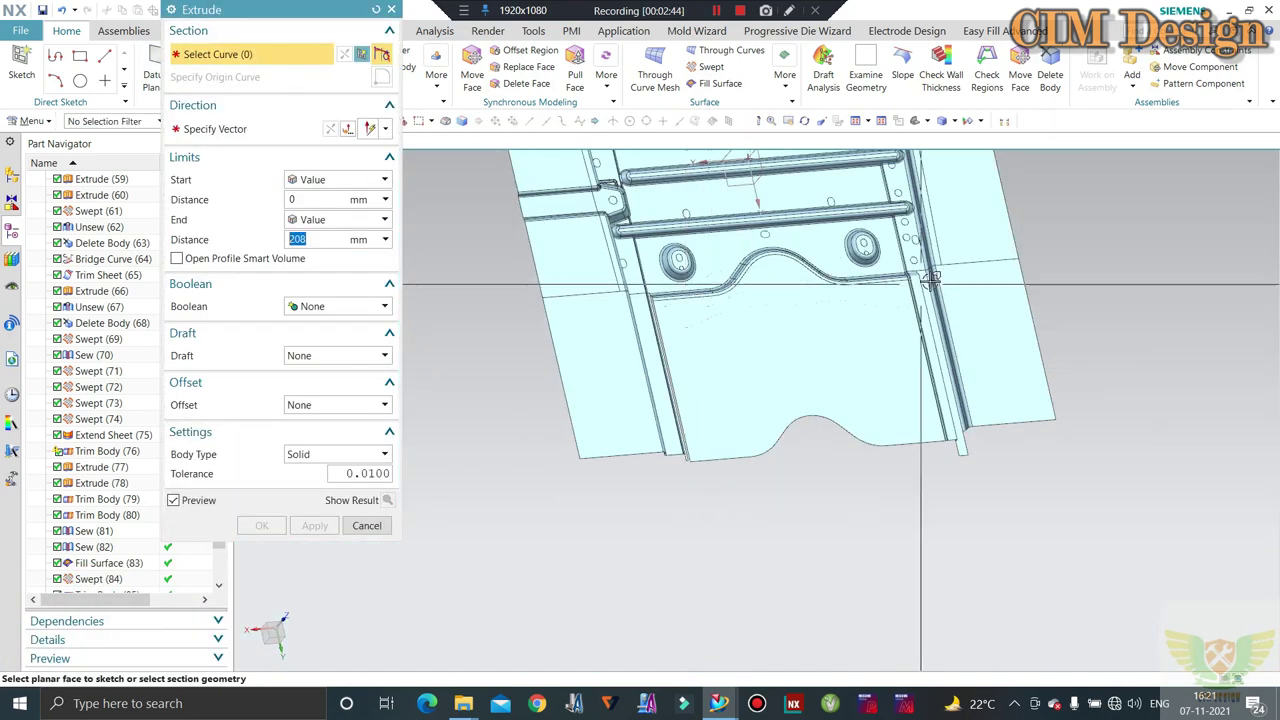
scroll(930, 280, down, 2)
scroll(880, 360, up, 2)
middle_drag(880, 360, 677, 302)
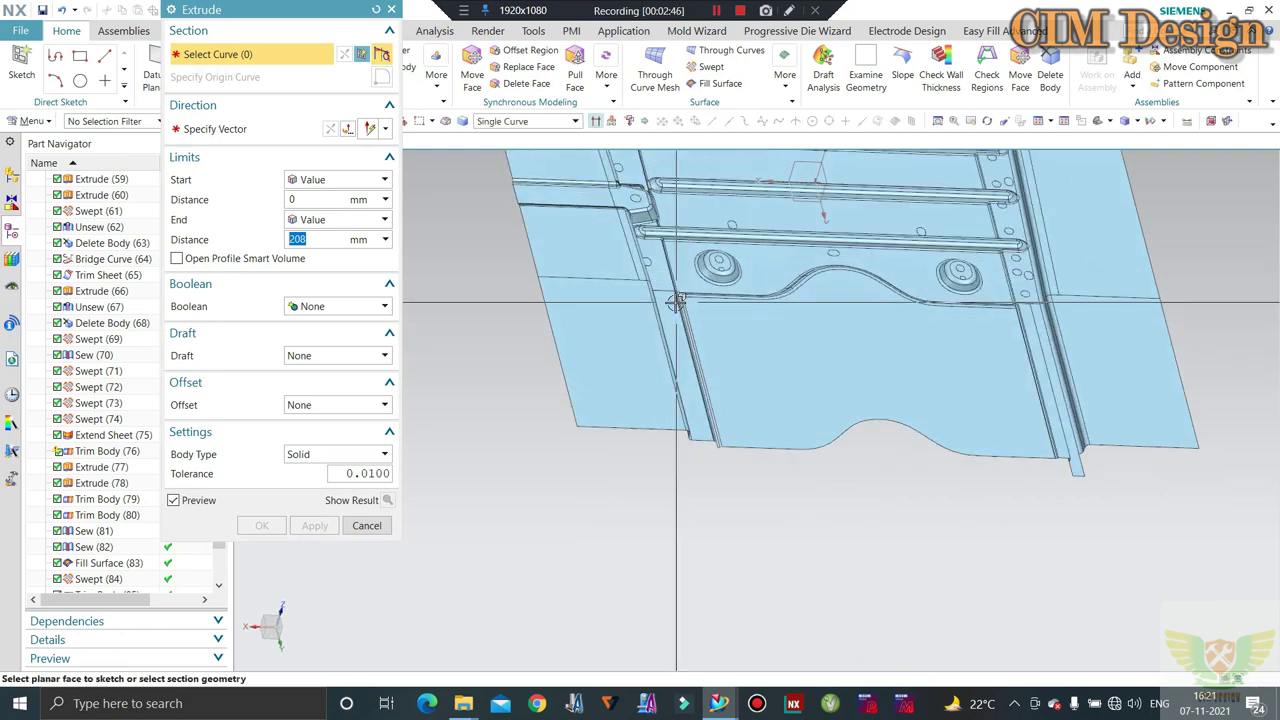
scroll(677, 302, down, 3)
scroll(686, 286, down, 2)
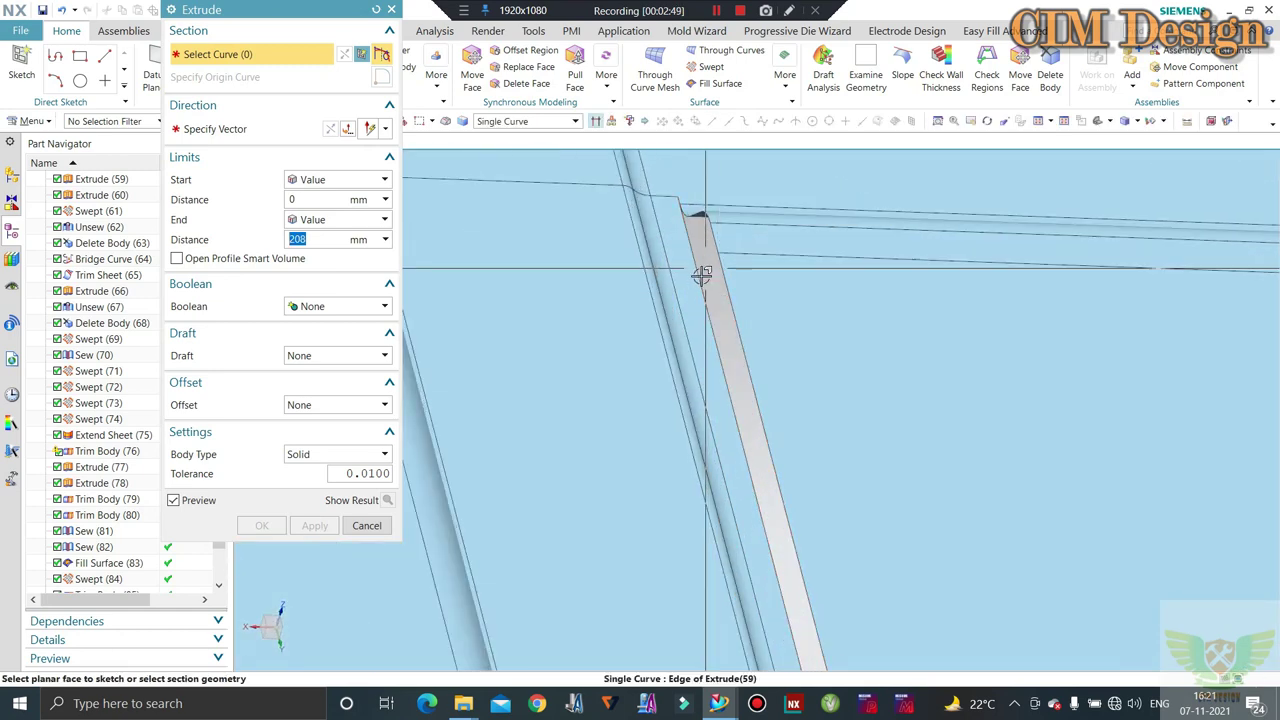
click(700, 274)
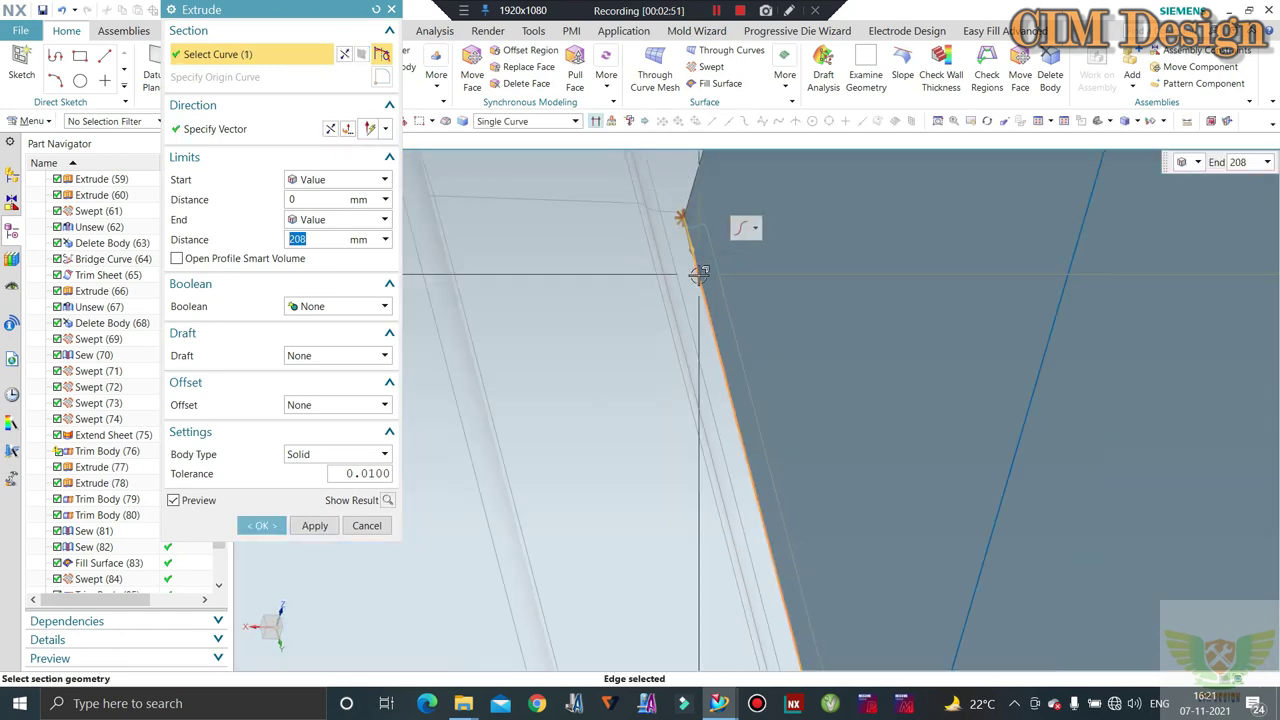
scroll(700, 274, up, 2)
key(Return)
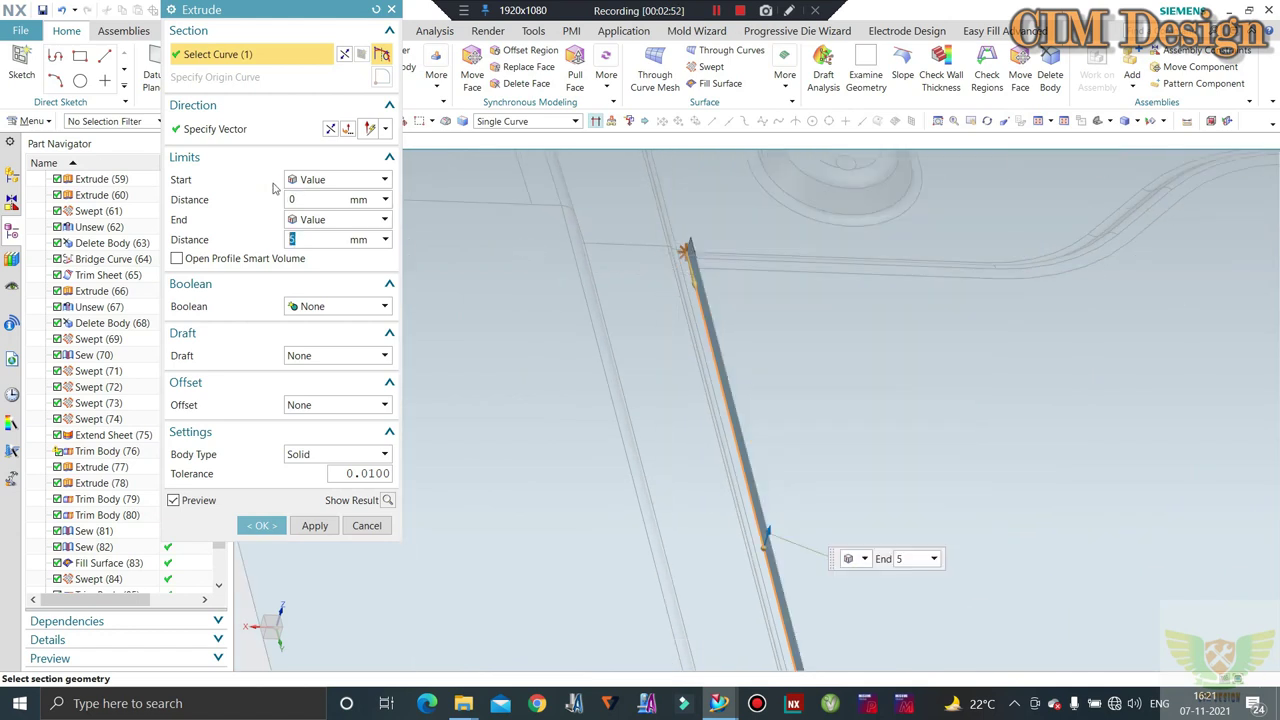
mouse_move(731, 310)
middle_down()
mouse_move(676, 245)
mouse_move(414, 282)
mouse_move(629, 291)
mouse_move(601, 191)
mouse_move(634, 266)
mouse_move(677, 286)
middle_up()
middle_click(629, 291)
scroll(595, 191, up, 2)
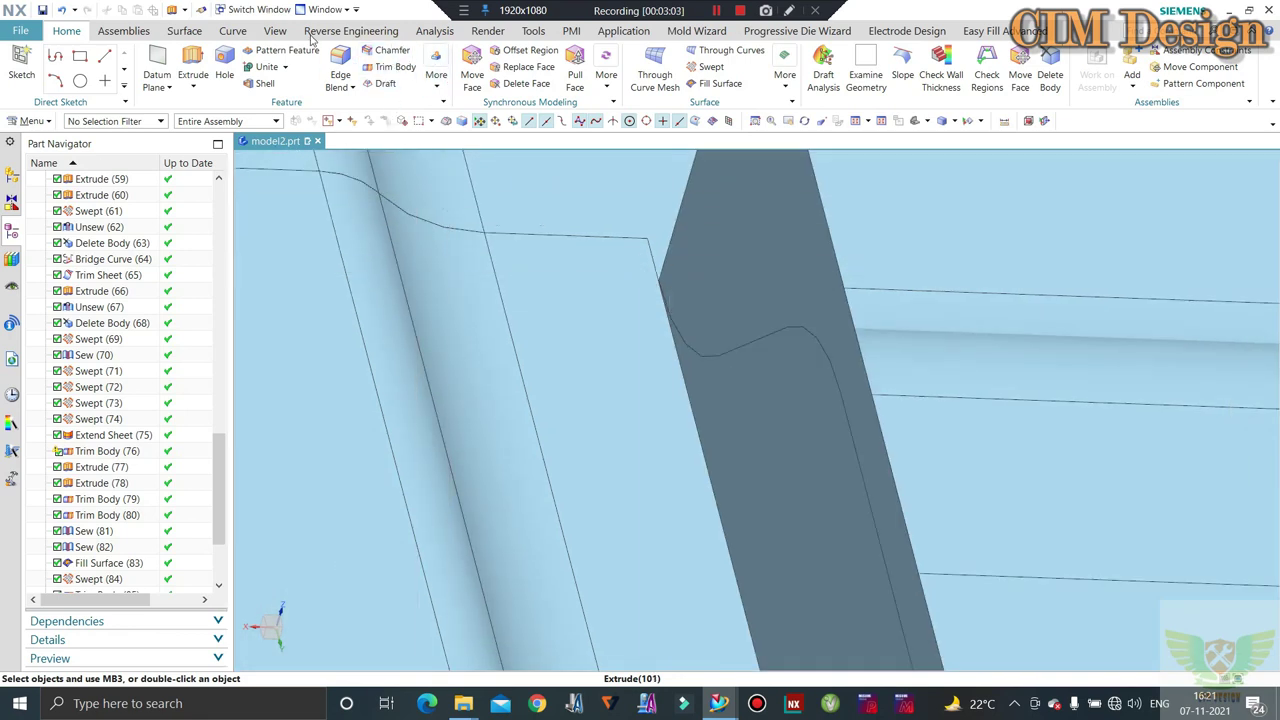
Set up a Trim and Extend of the new strip face against two strip faces, then cancel it
click(186, 31)
click(480, 55)
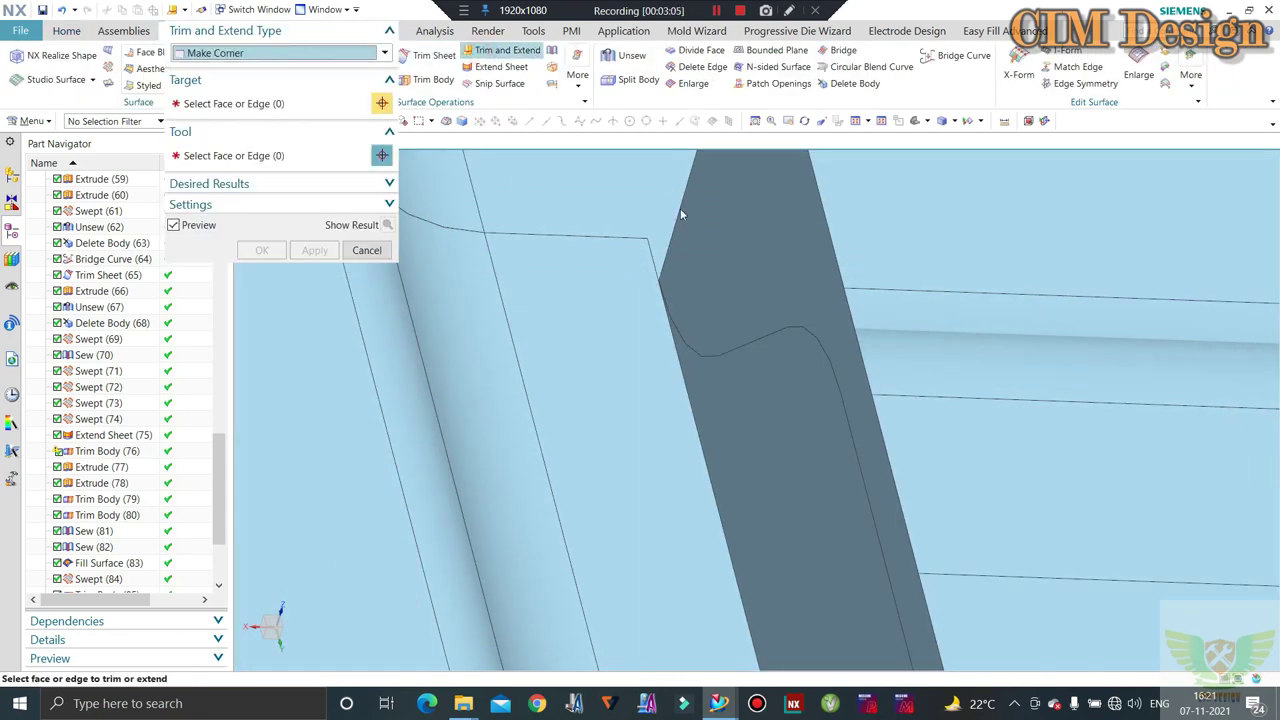
click(775, 235)
click(340, 172)
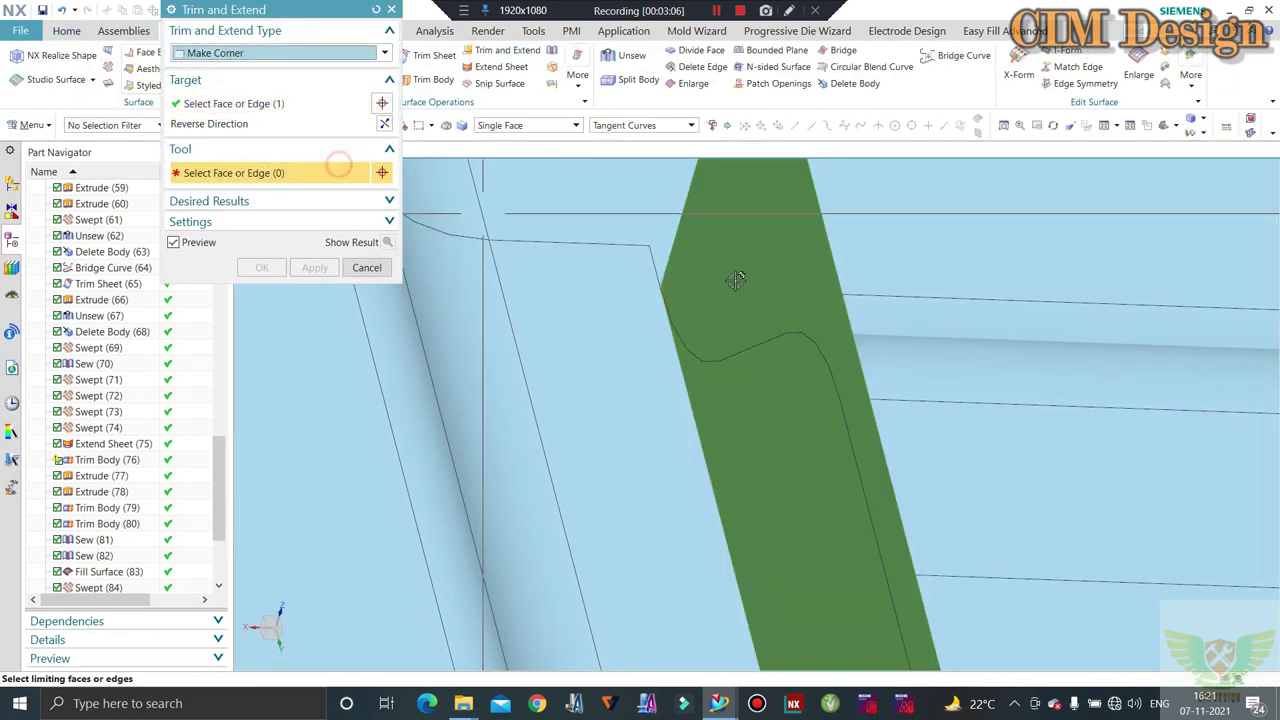
click(905, 365)
click(876, 318)
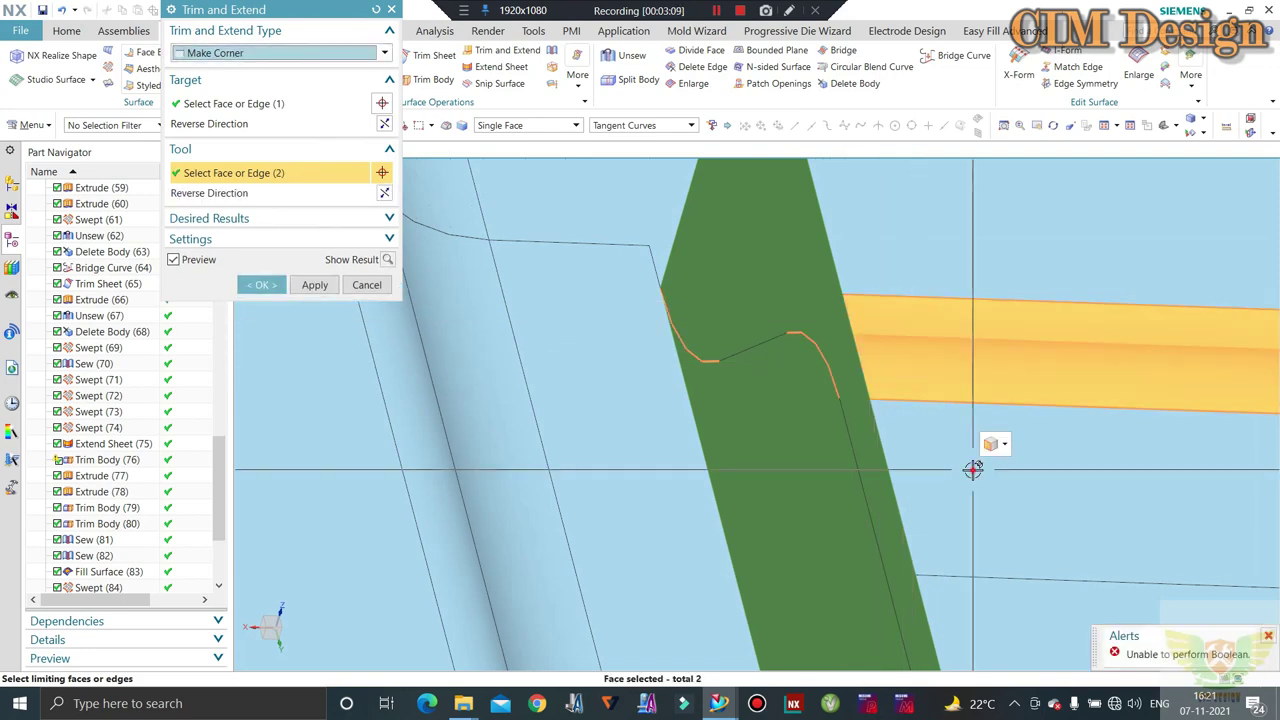
mouse_move(986, 449)
middle_down()
mouse_move(709, 306)
mouse_move(380, 280)
middle_up()
click(369, 284)
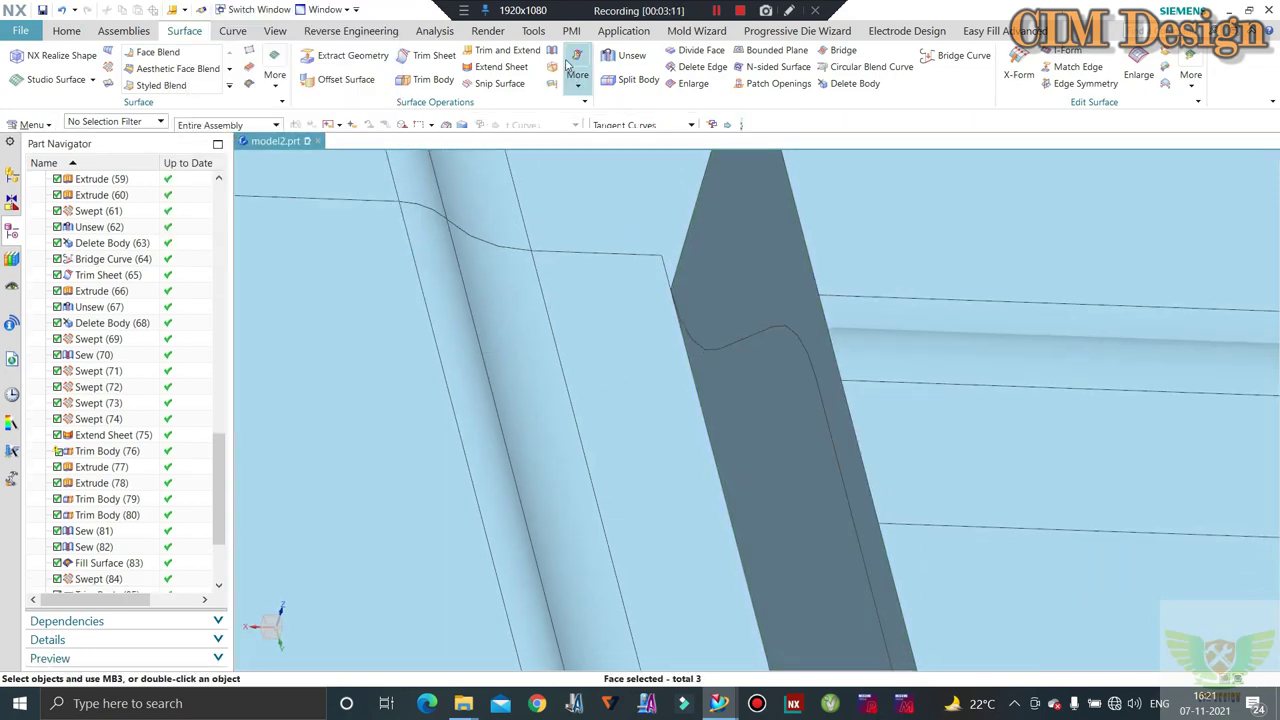
Begin sewing onto the sheet body, then cancel the Sew
click(551, 52)
click(846, 330)
middle_drag(846, 330, 430, 272)
click(380, 278)
Unsew the flat strip faces and the large lower floor face from the sewn sheet
click(632, 55)
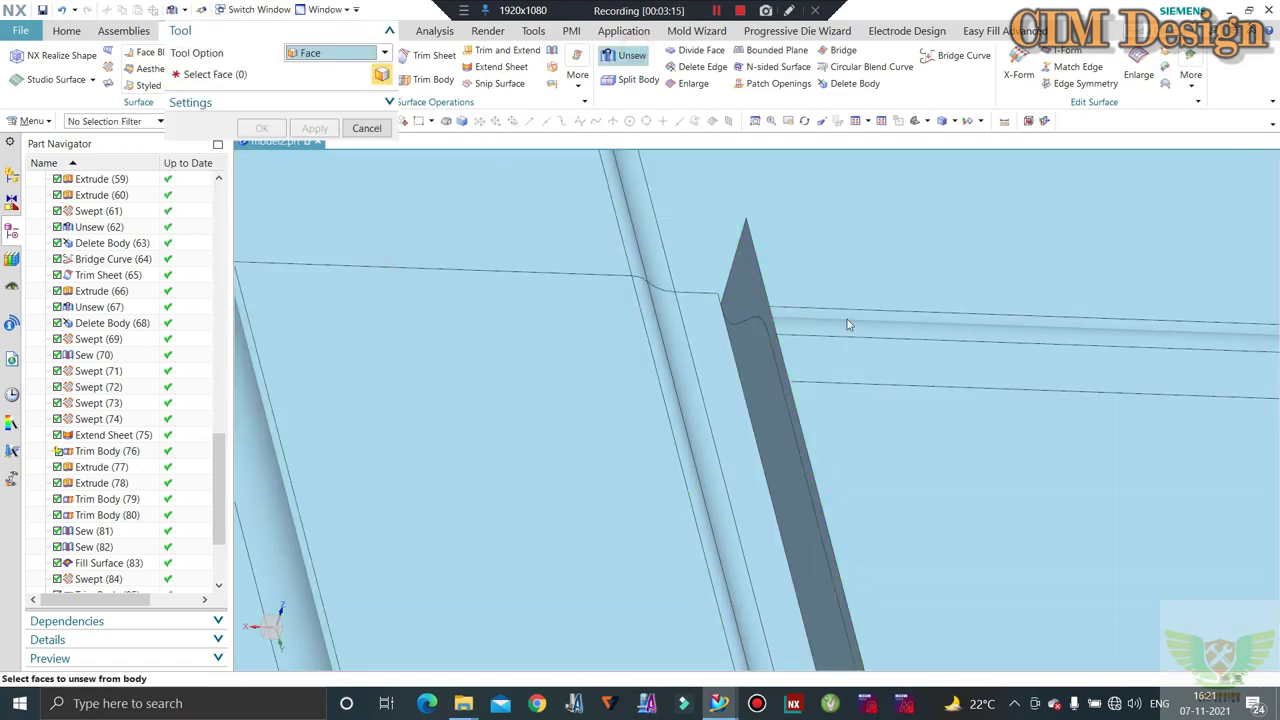
click(834, 322)
middle_drag(794, 326, 774, 409)
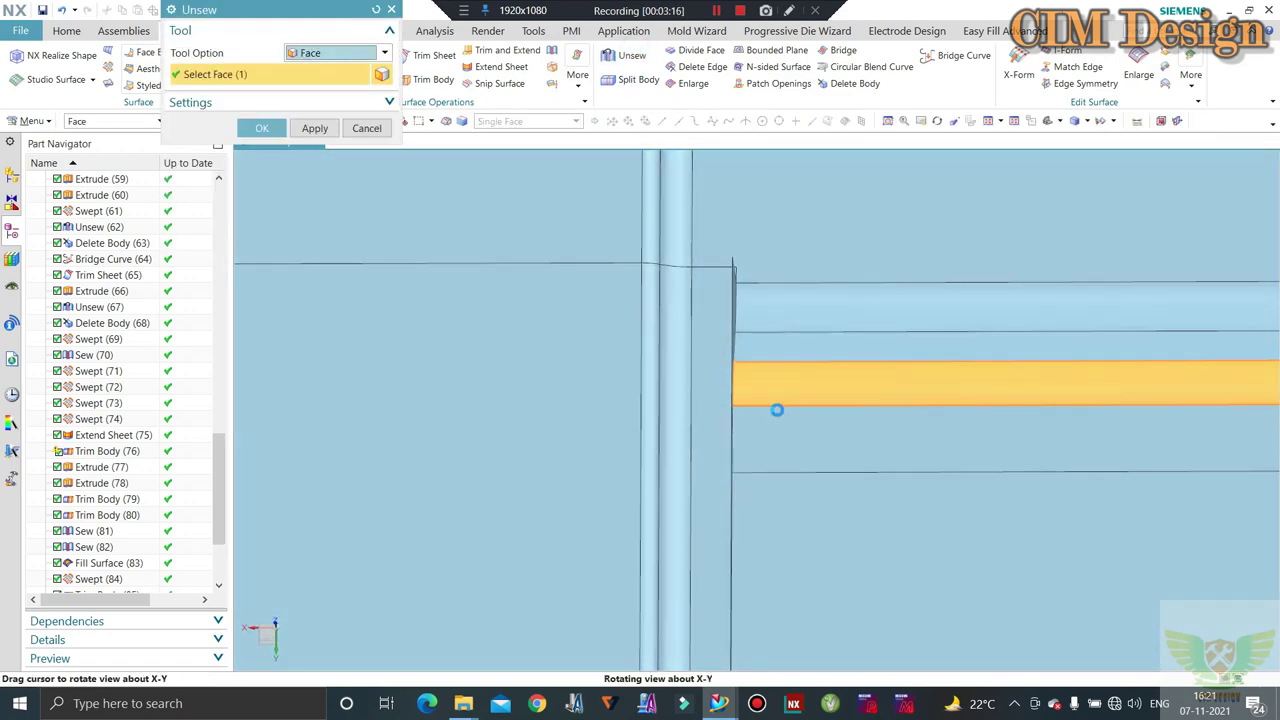
click(754, 337)
click(783, 415)
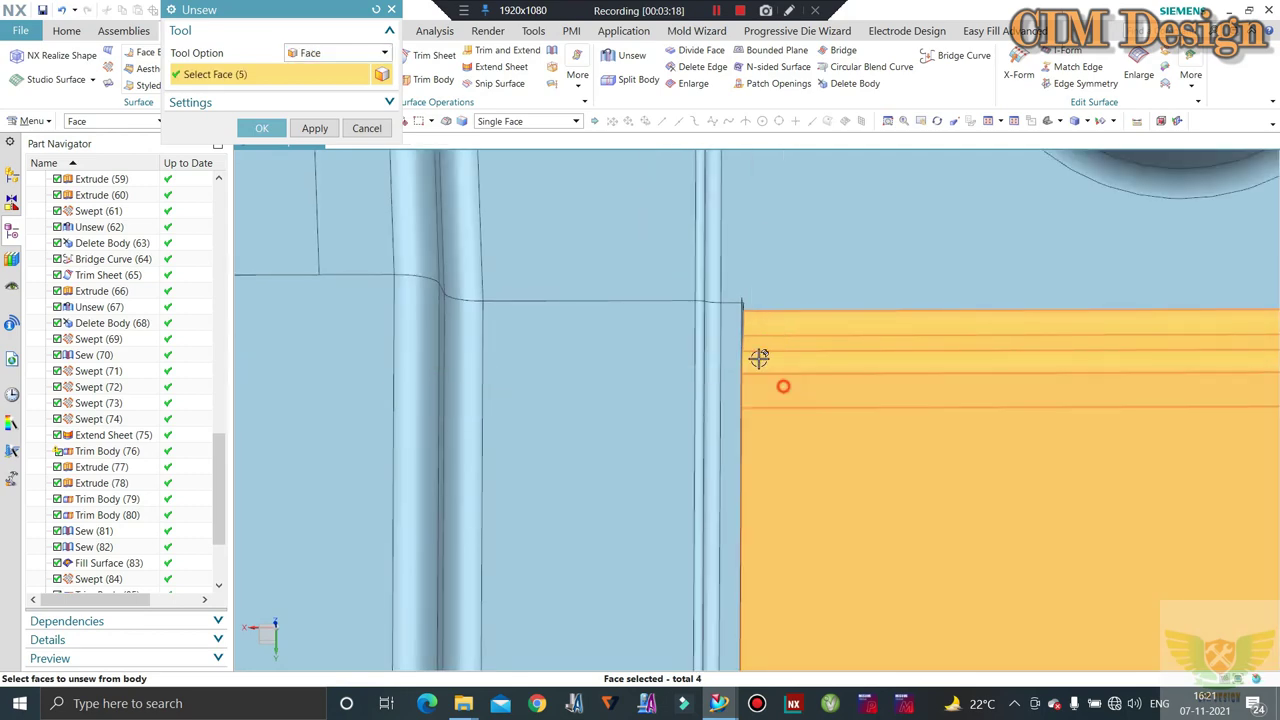
scroll(760, 357, down, 3)
scroll(774, 330, down, 3)
middle_click(725, 360)
middle_drag(725, 360, 783, 354)
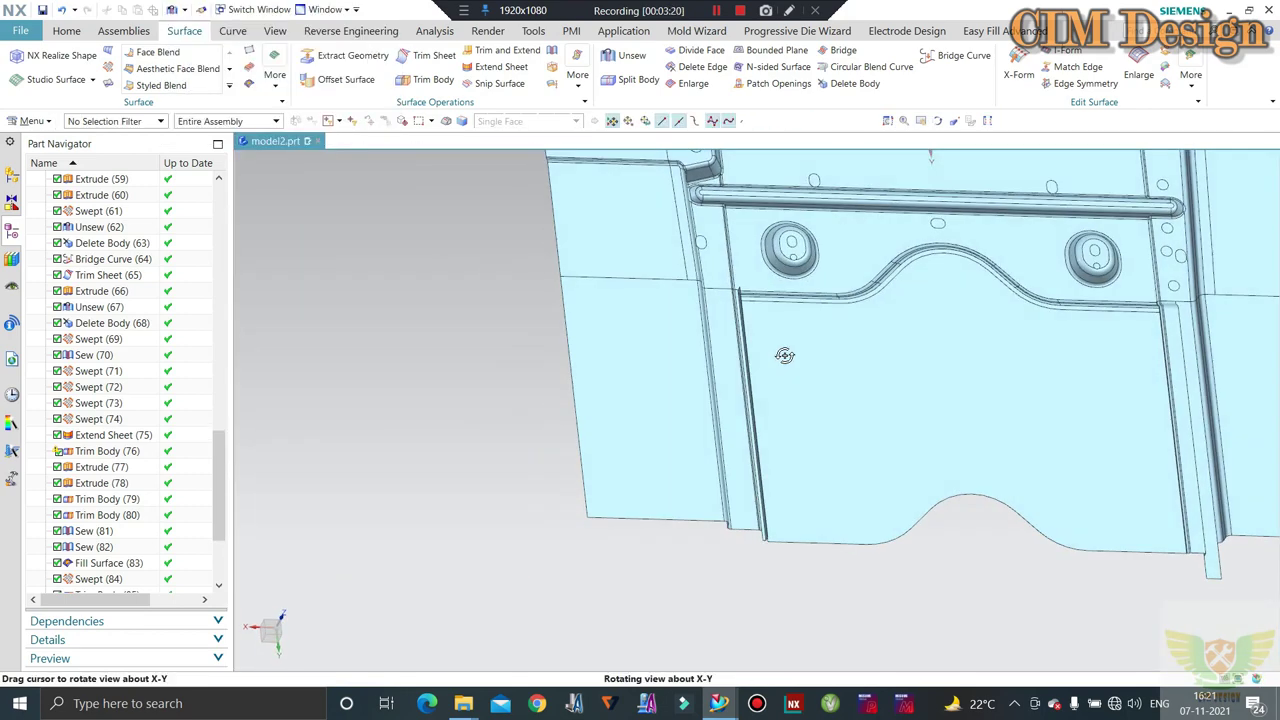
scroll(783, 354, up, 3)
scroll(757, 366, up, 2)
scroll(757, 366, up, 1)
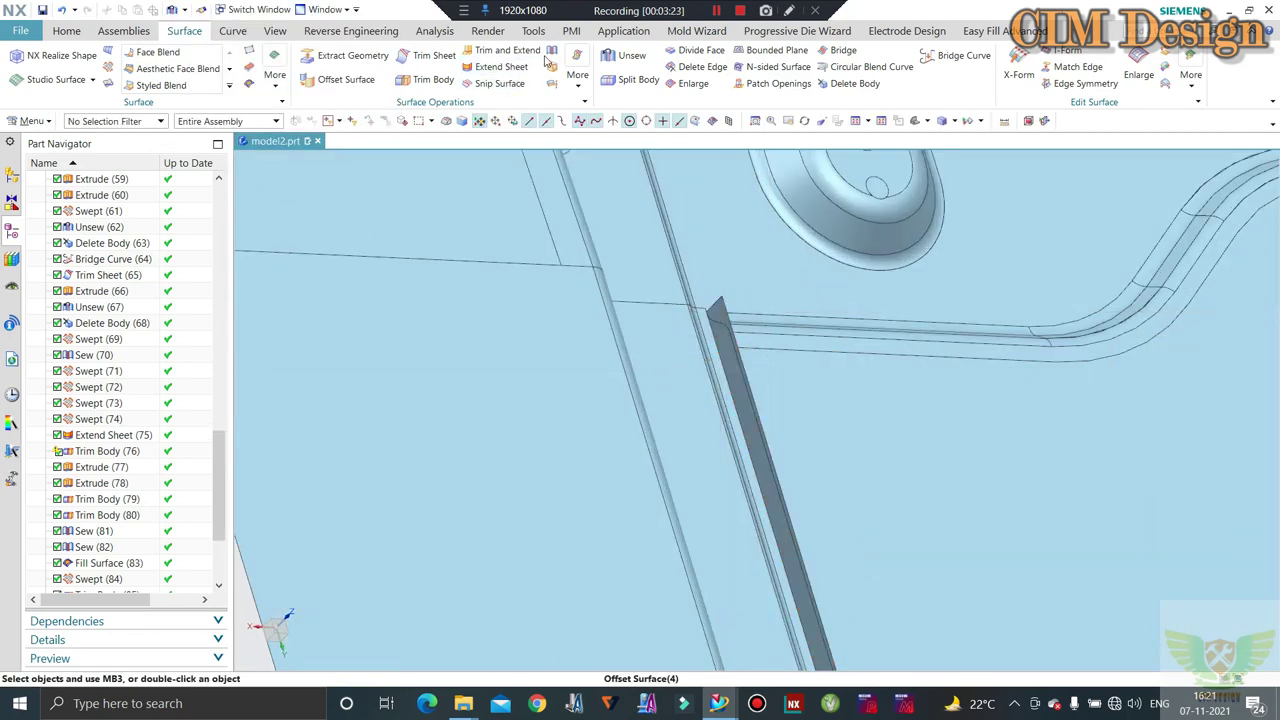
Begin a Make Corner trim targeting the long strip face, neighbouring strip faces and large floor face
click(517, 53)
click(766, 347)
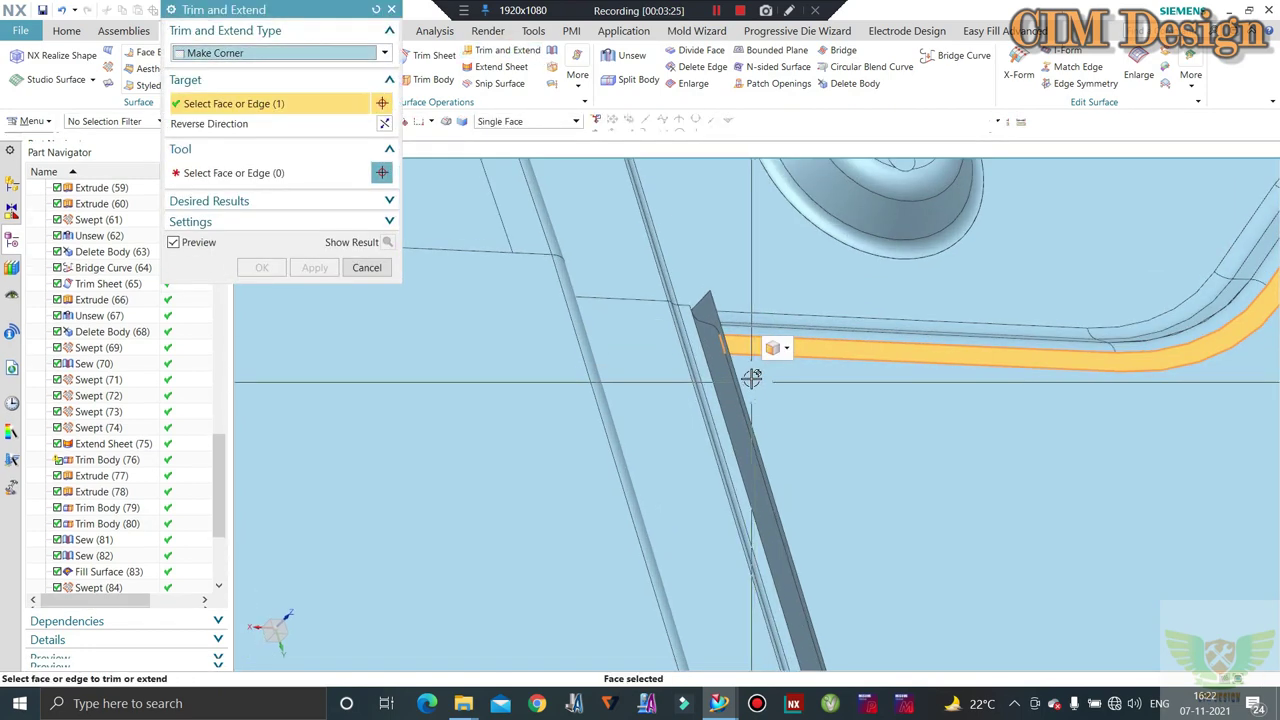
scroll(777, 398, up, 1)
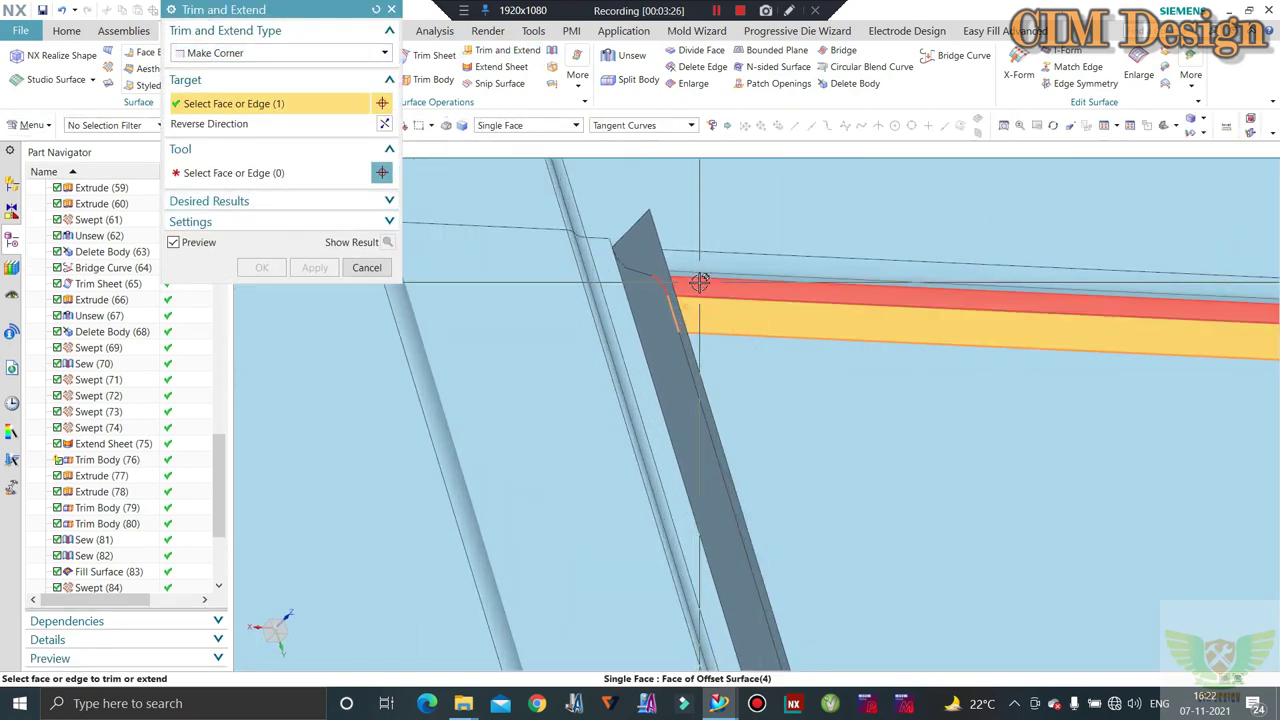
click(696, 284)
click(697, 268)
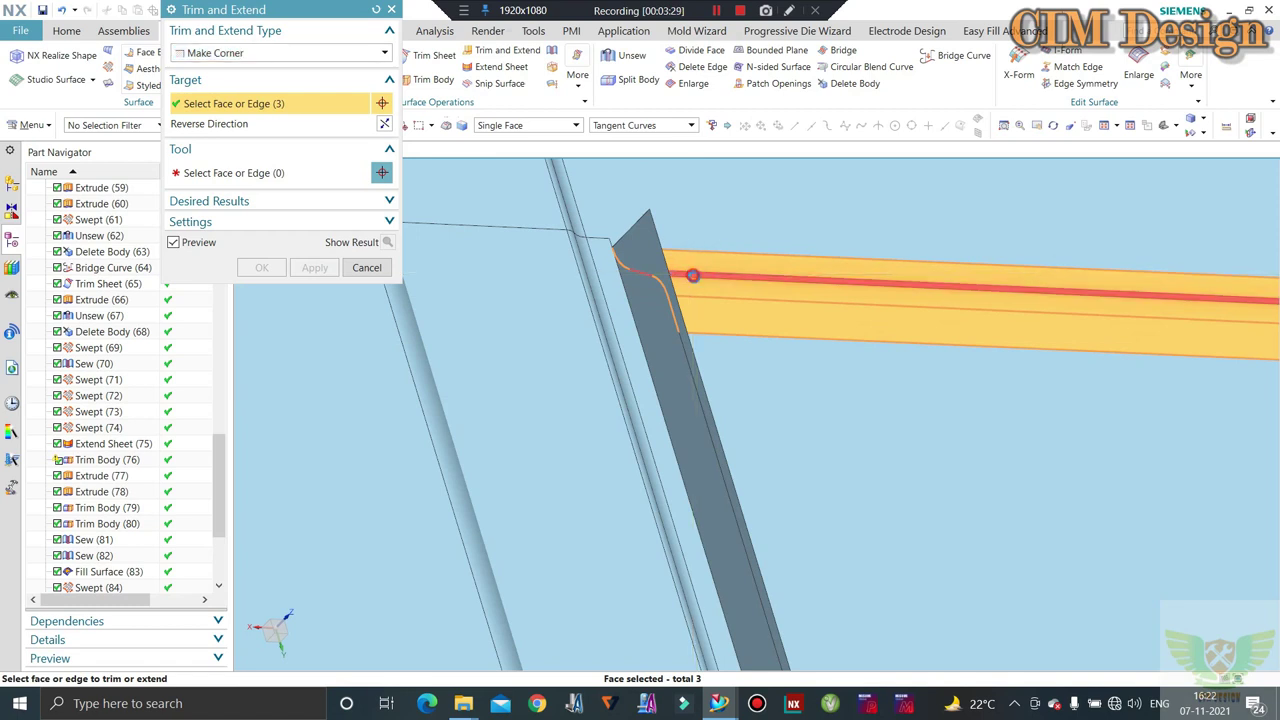
click(697, 272)
click(791, 403)
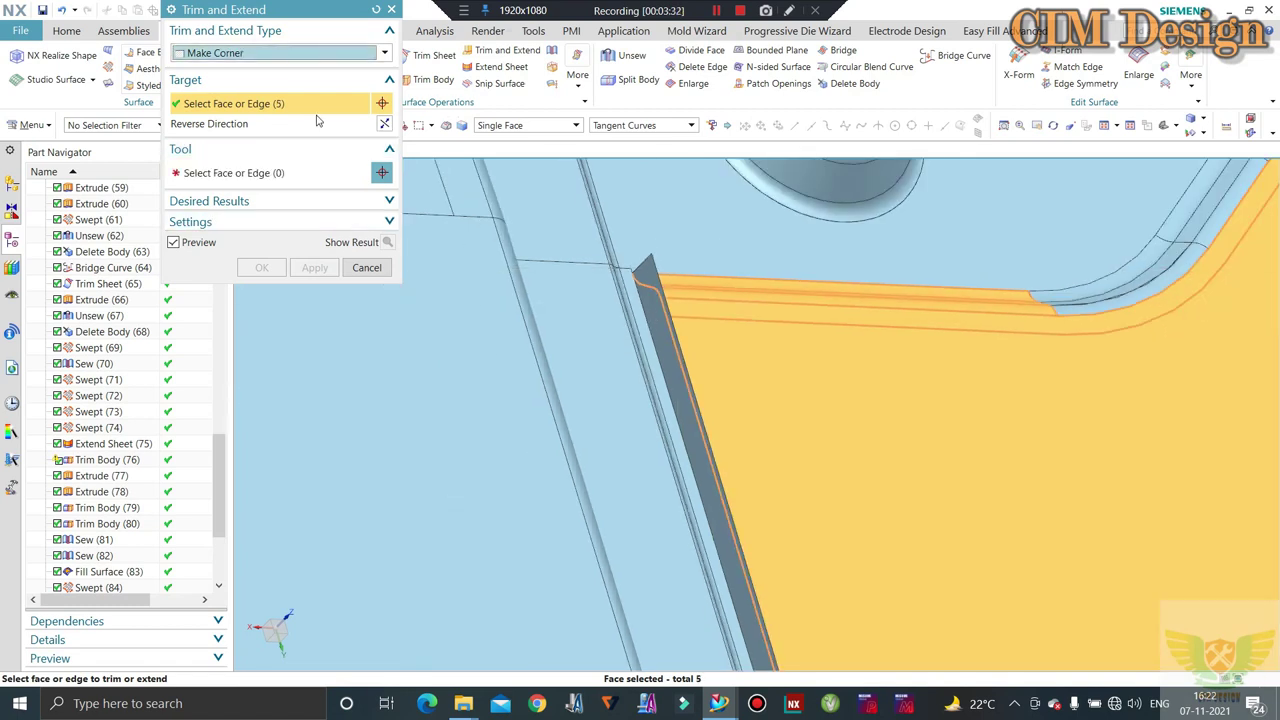
Use the thin upright extruded face as tool, reverse both directions, and apply the trim
click(340, 174)
click(650, 274)
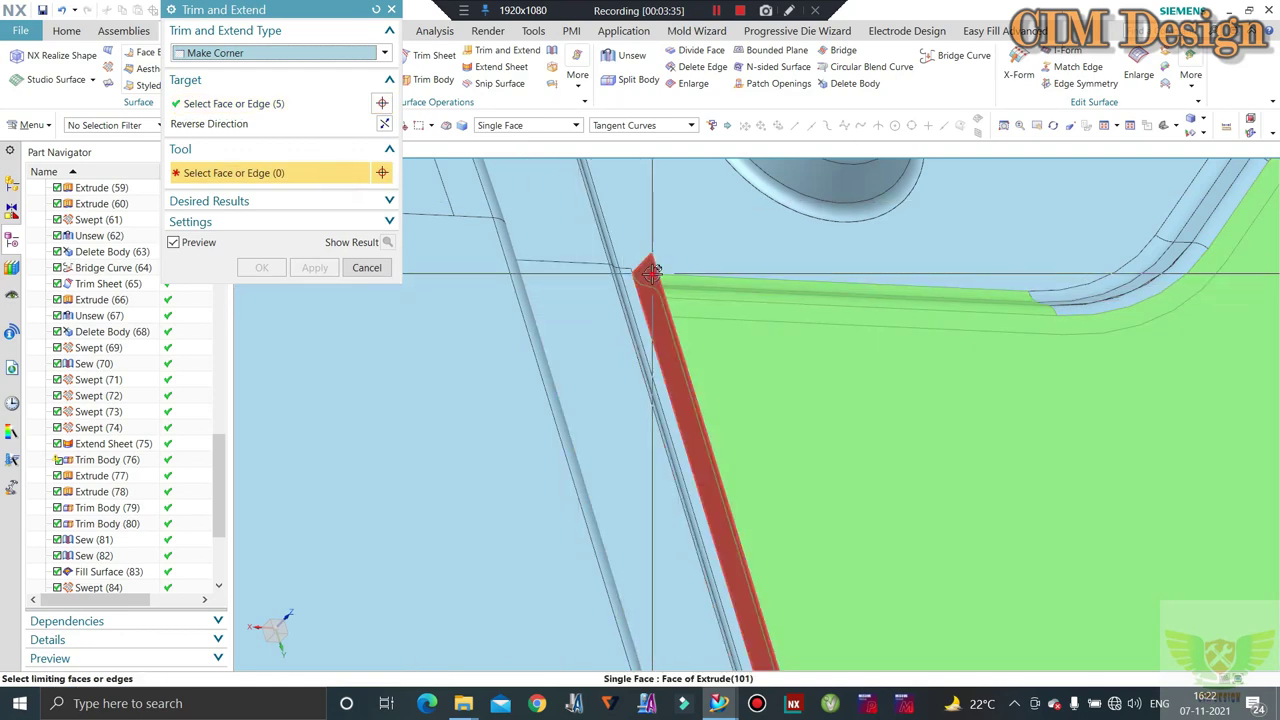
click(384, 193)
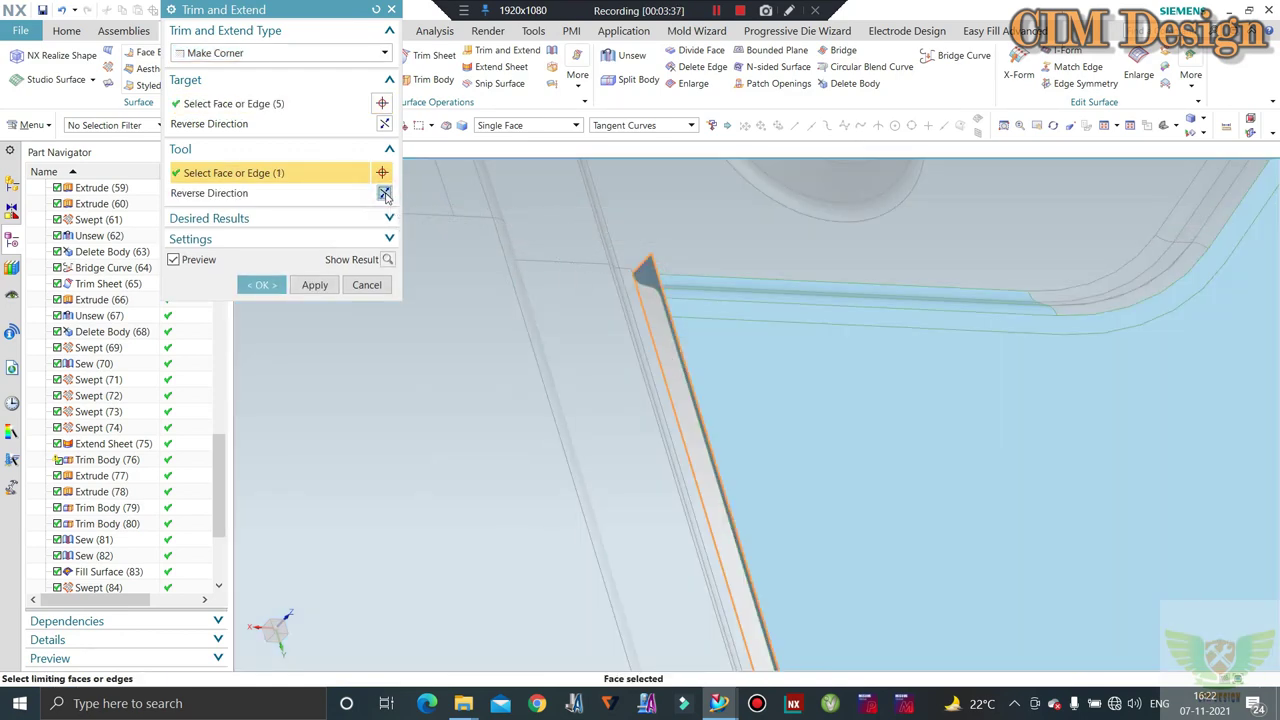
click(386, 125)
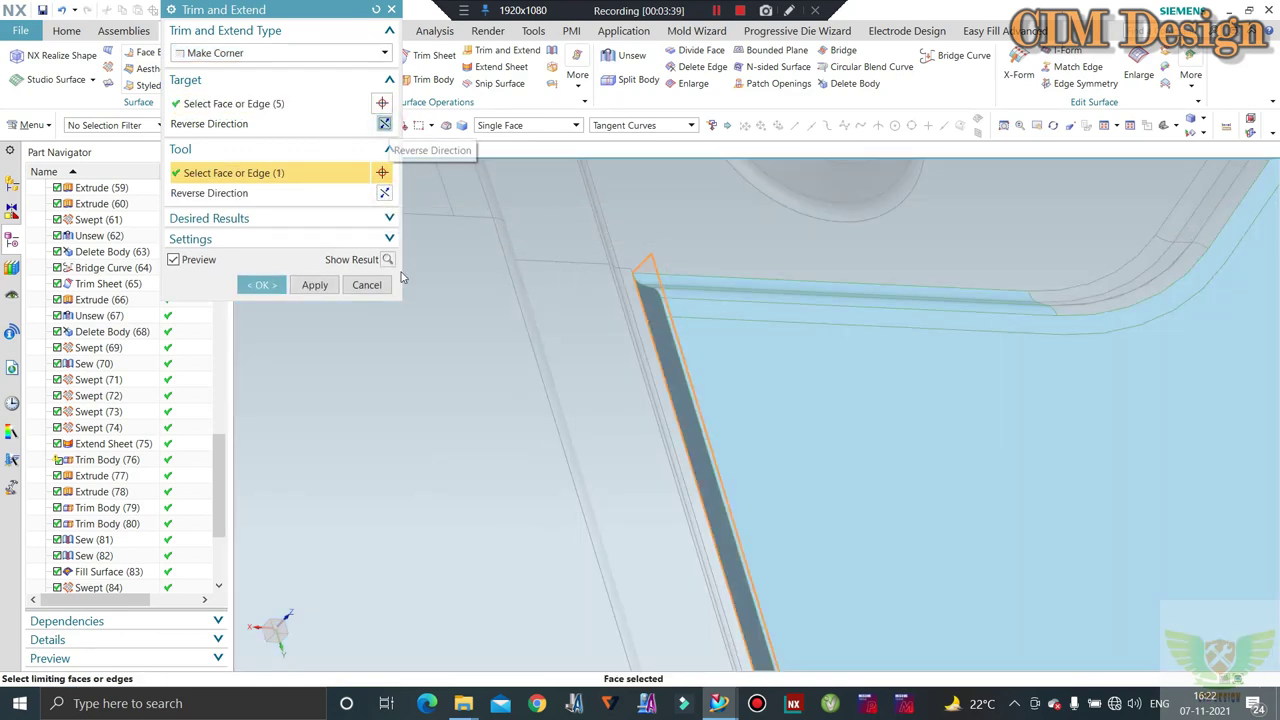
click(268, 283)
scroll(586, 294, down, 3)
middle_drag(586, 294, 591, 330)
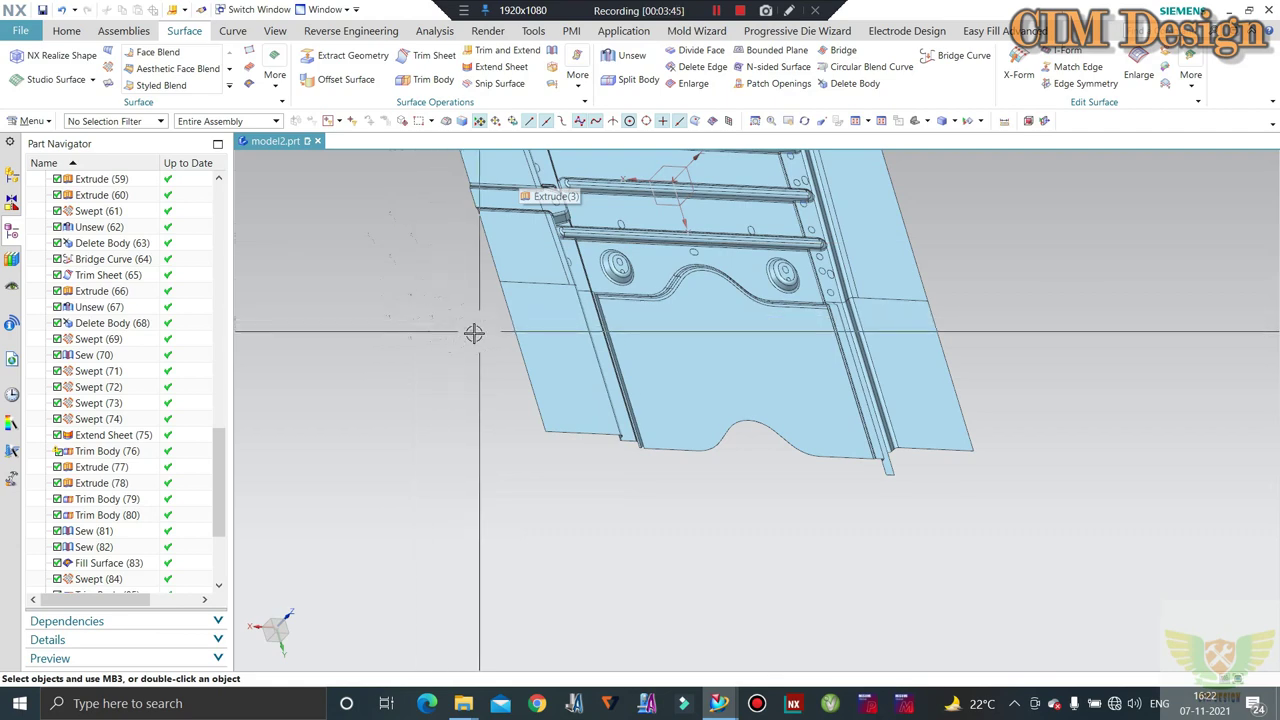
mouse_move(474, 334)
middle_down()
mouse_move(523, 397)
mouse_move(583, 302)
mouse_move(585, 200)
middle_up()
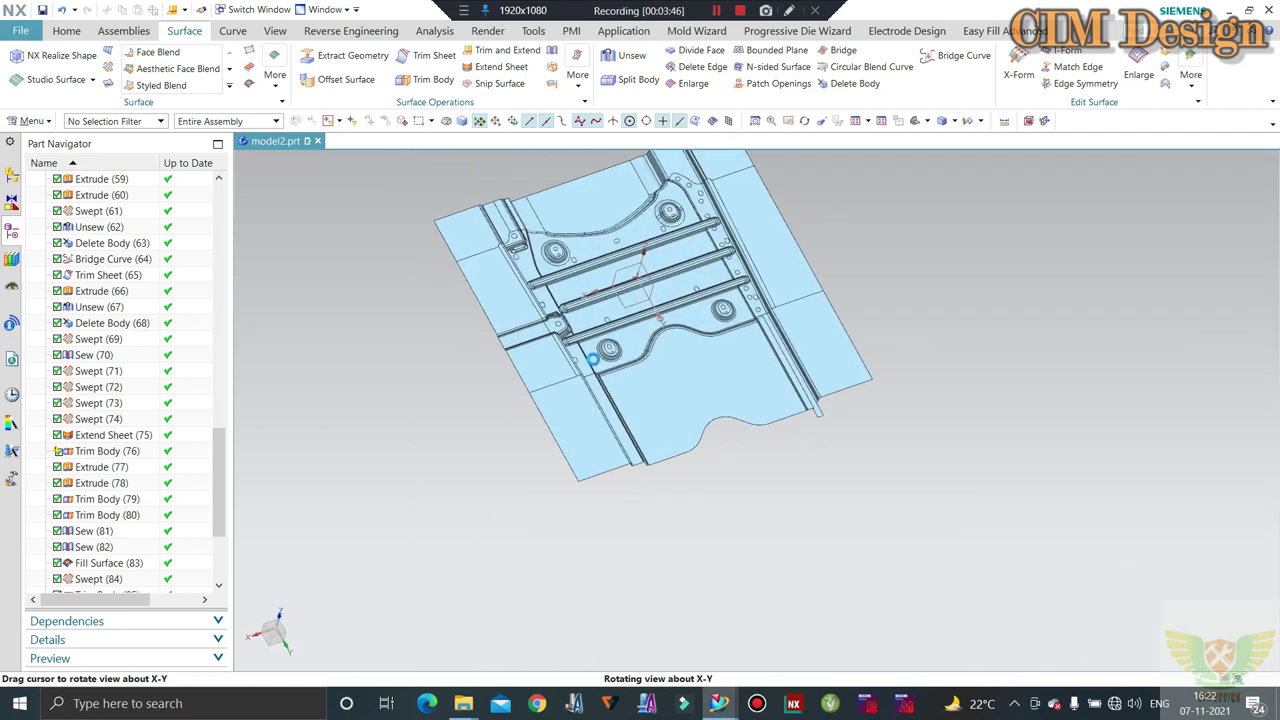
Sew the box-selected lower floor sheets onto the main panel sheet at 0.01 tolerance
click(552, 52)
scroll(640, 320, down, 3)
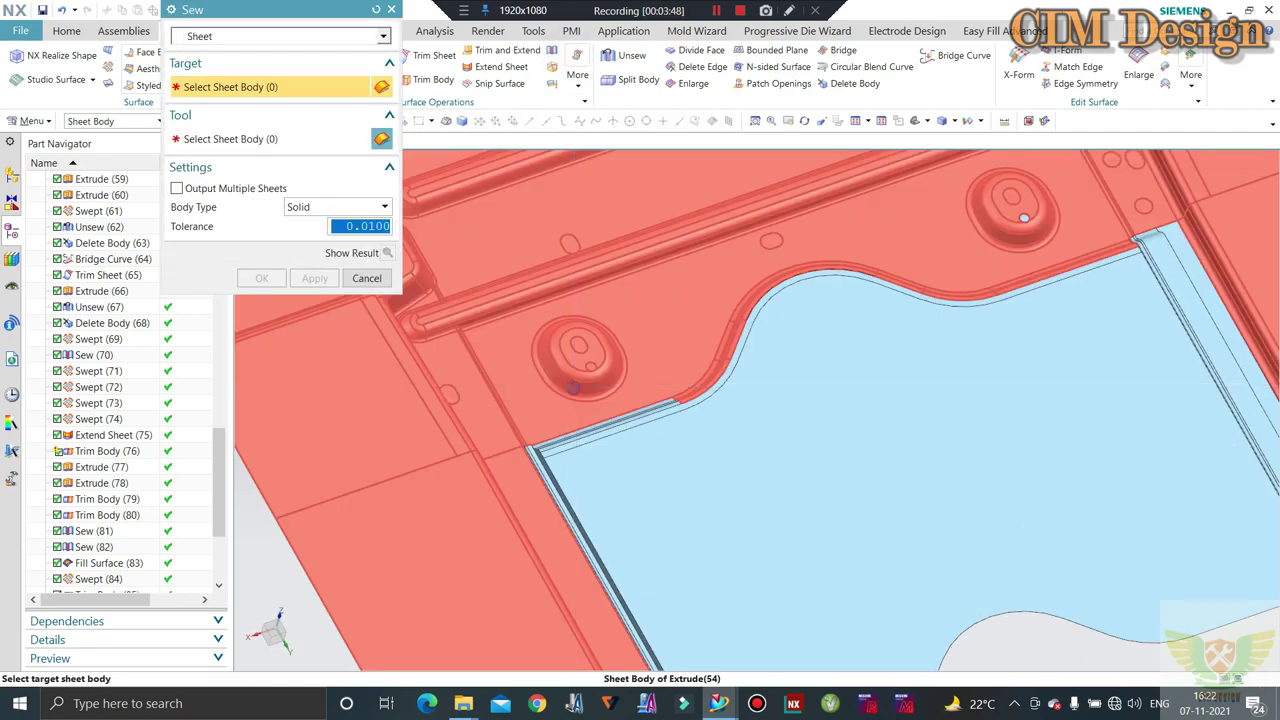
click(716, 335)
scroll(716, 335, up, 3)
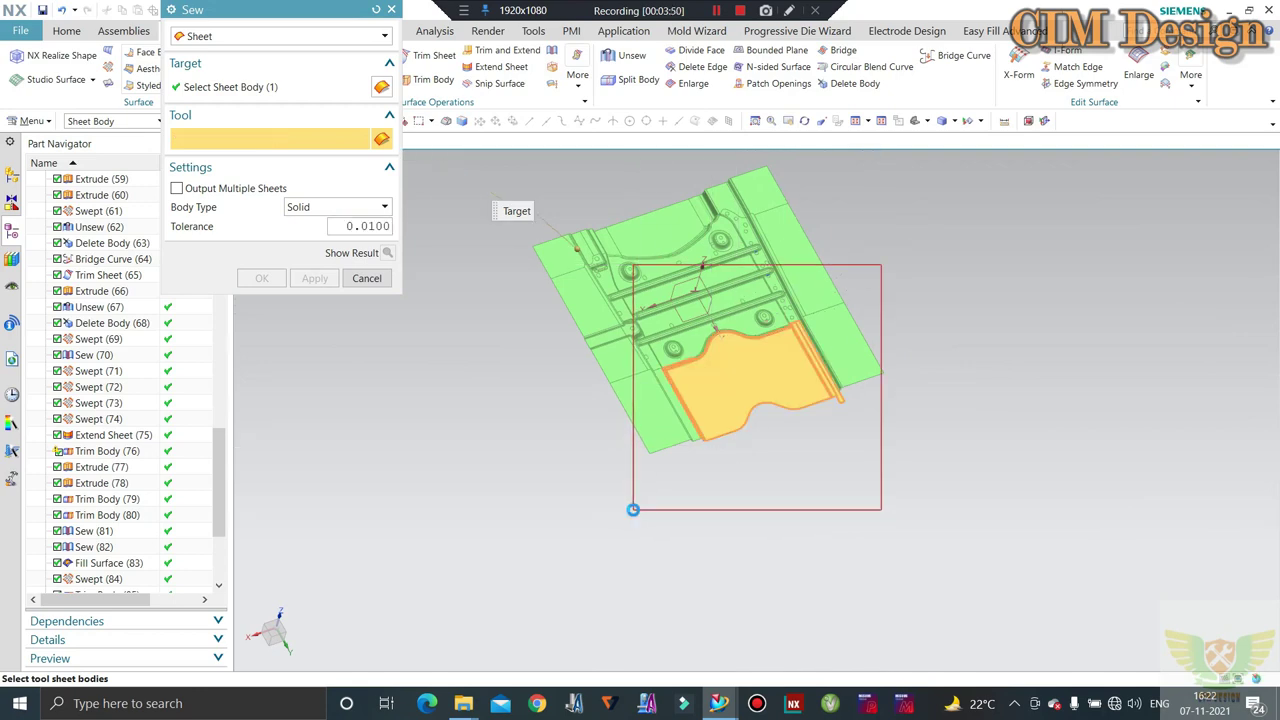
drag(633, 509, 666, 460)
middle_click(666, 460)
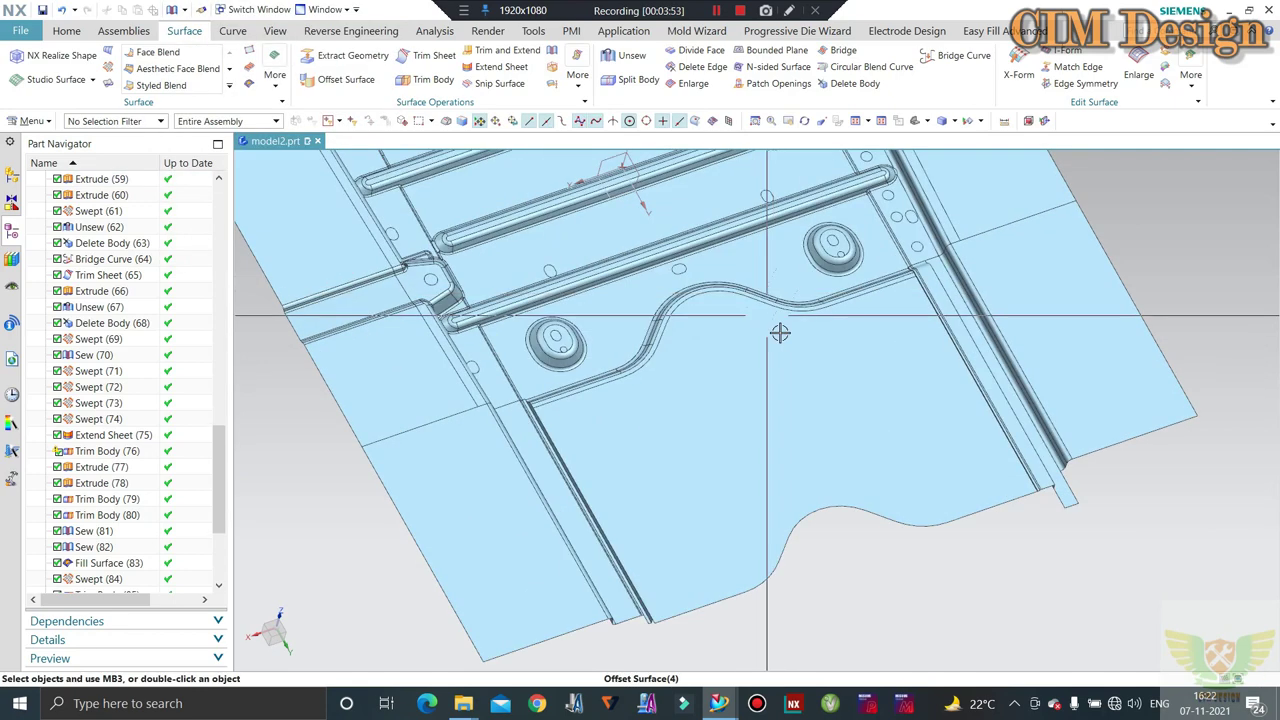
middle_drag(780, 333, 1068, 360)
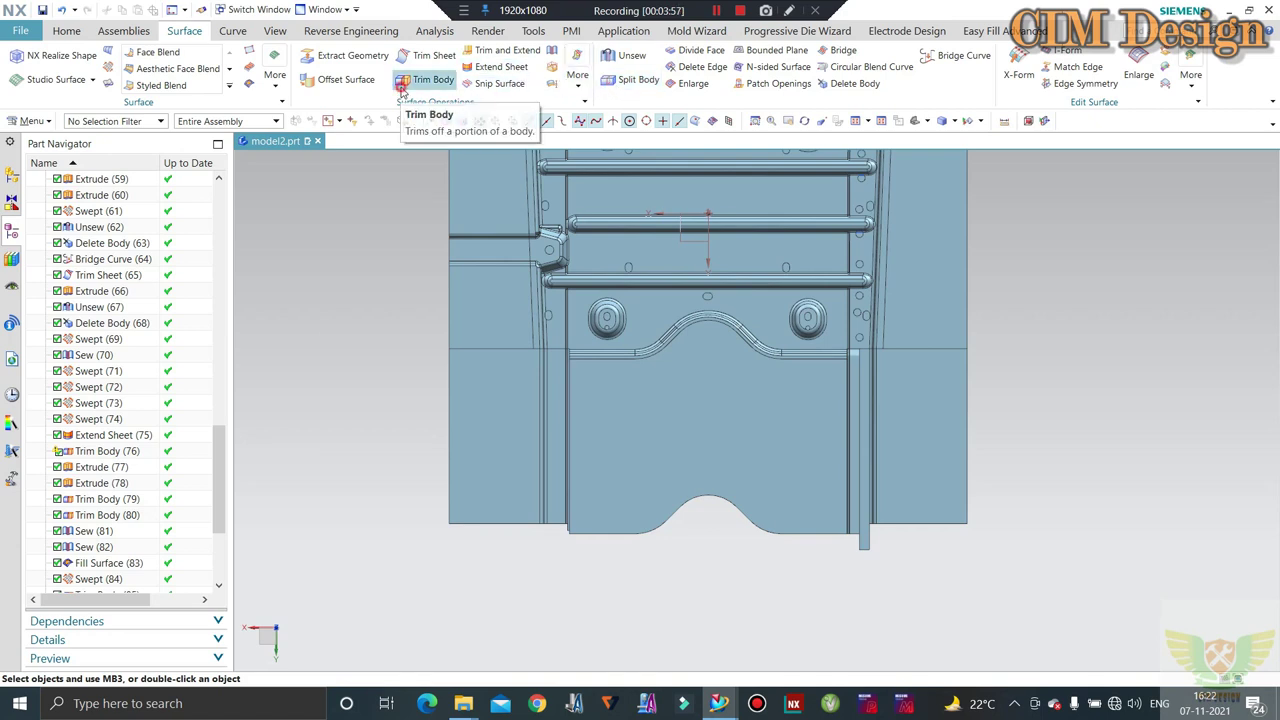
Trim the sewn panel with a new plane at its edge point, removing the notched end
click(551, 366)
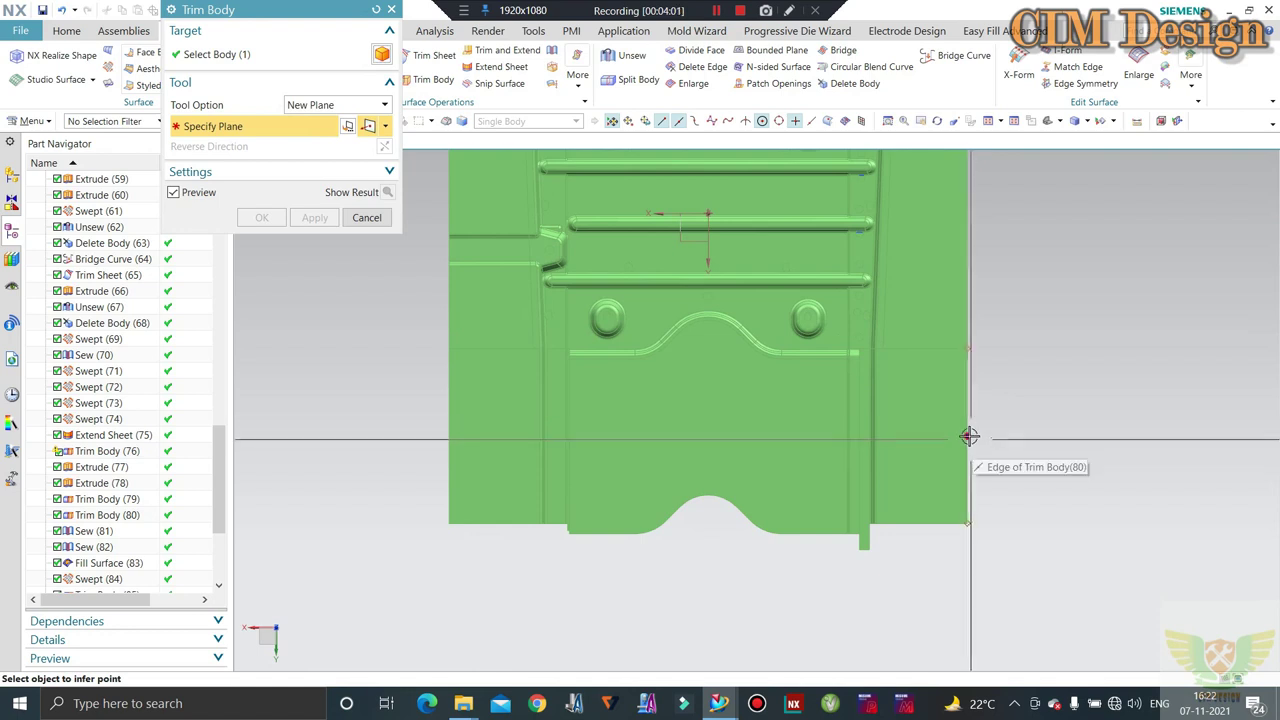
click(935, 433)
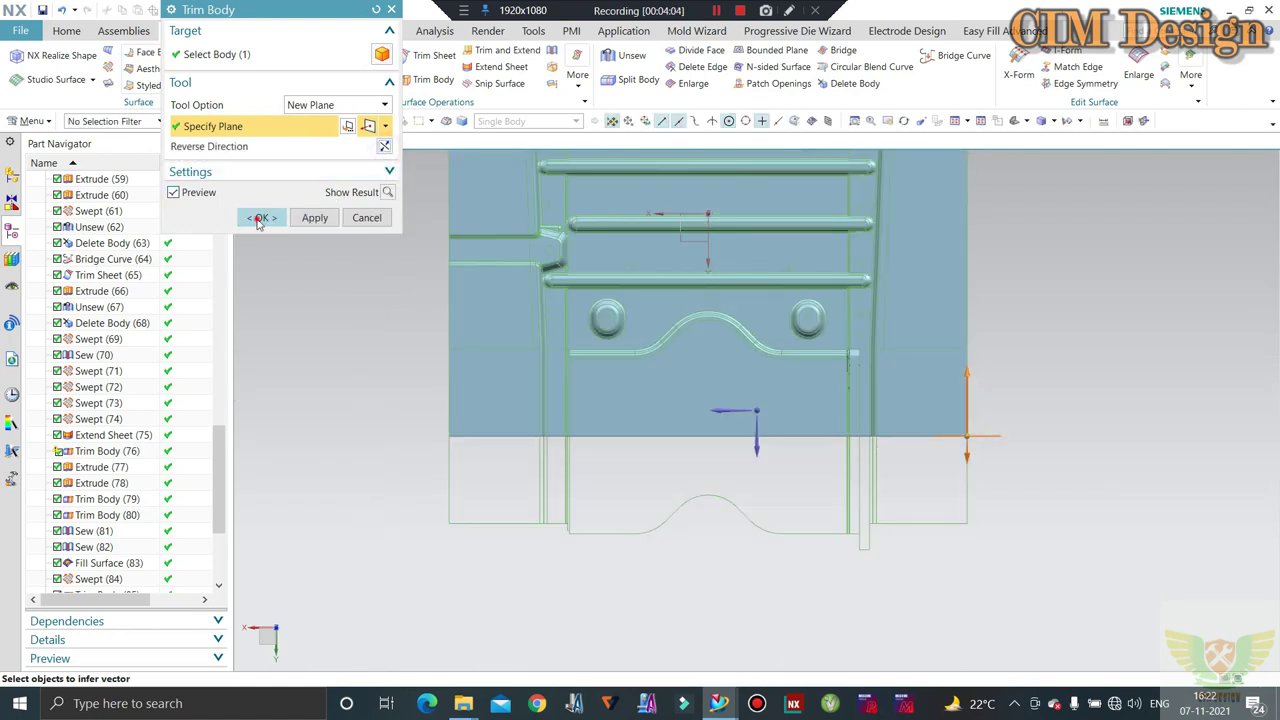
click(258, 219)
scroll(700, 451, down, 3)
mouse_move(700, 451)
middle_down()
mouse_move(761, 371)
mouse_move(790, 400)
middle_up()
scroll(500, 286, up, 4)
scroll(815, 436, down, 4)
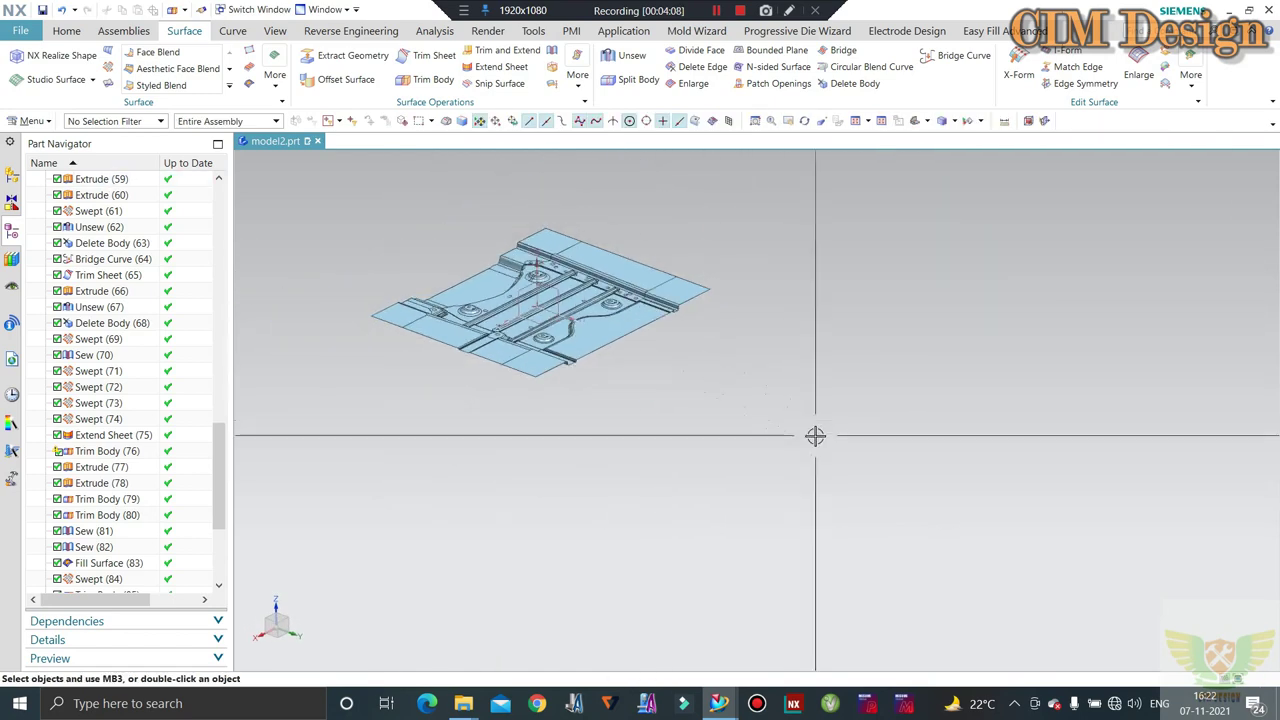
scroll(614, 330, up, 3)
scroll(728, 346, up, 3)
middle_drag(728, 346, 950, 400)
scroll(700, 380, down, 3)
scroll(686, 357, up, 3)
middle_drag(1084, 300, 1085, 262)
middle_drag(1049, 352, 1057, 341)
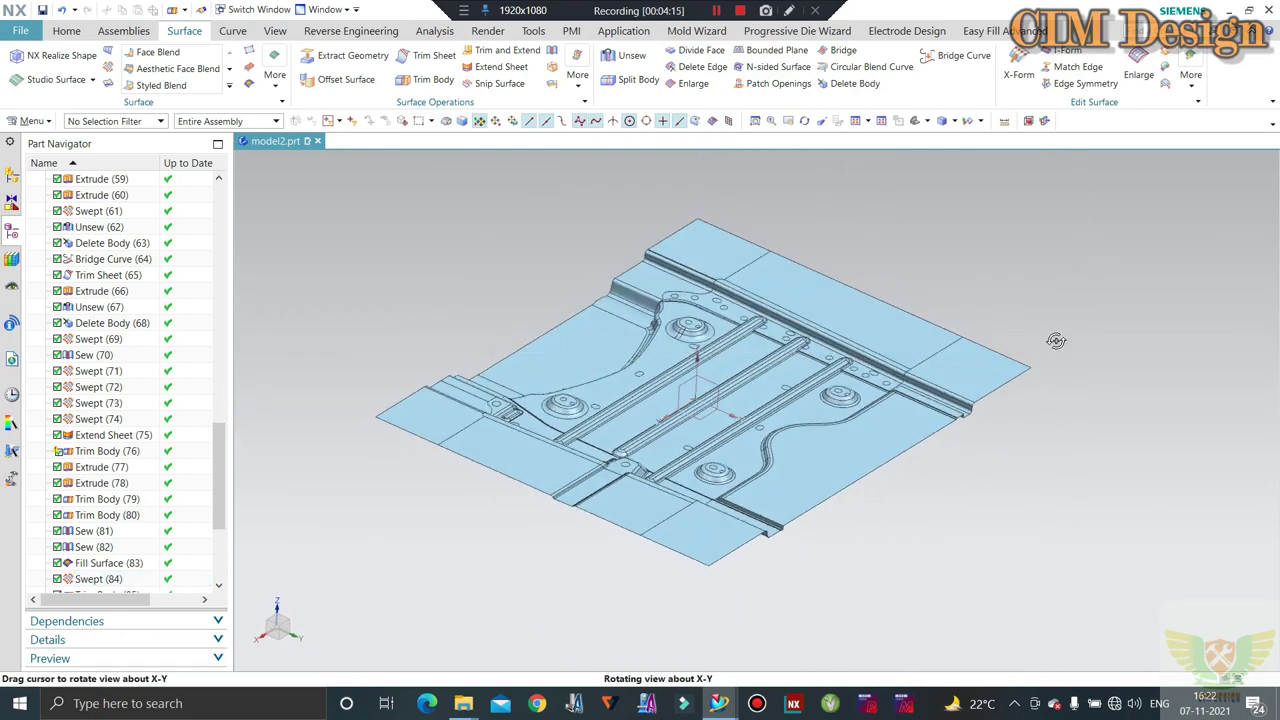
middle_drag(965, 390, 947, 409)
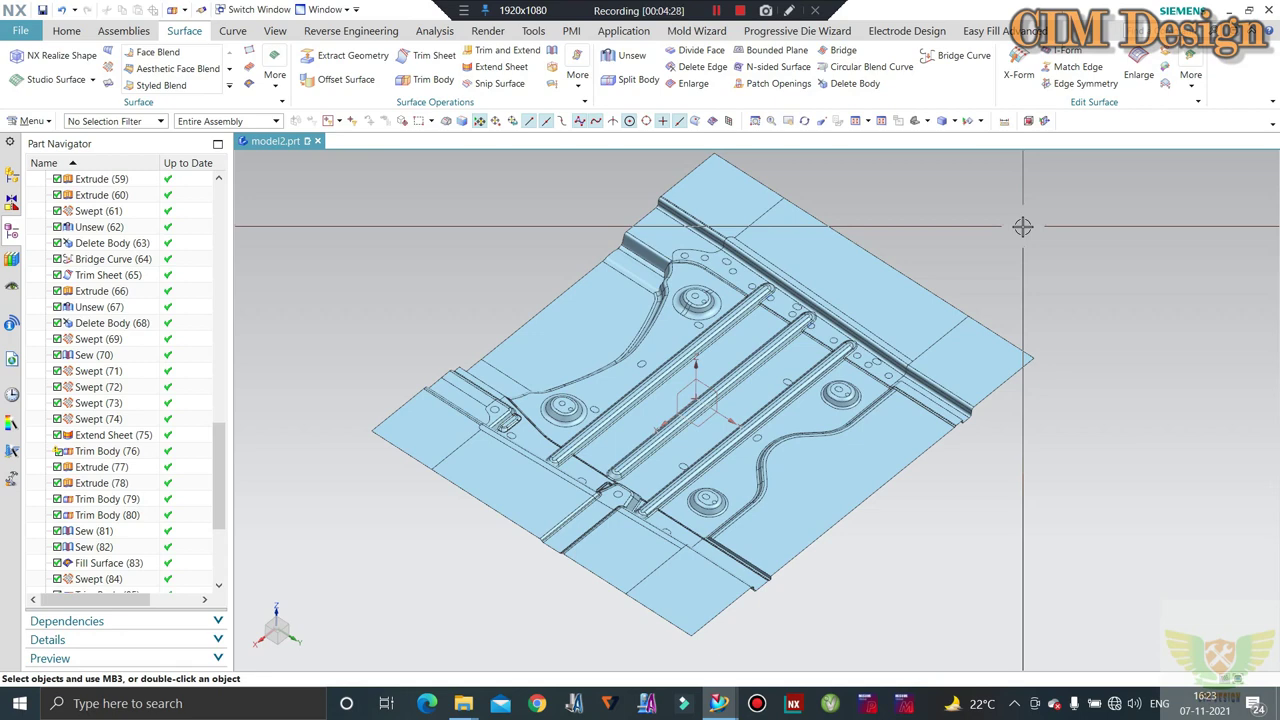
drag(581, 280, 630, 287)
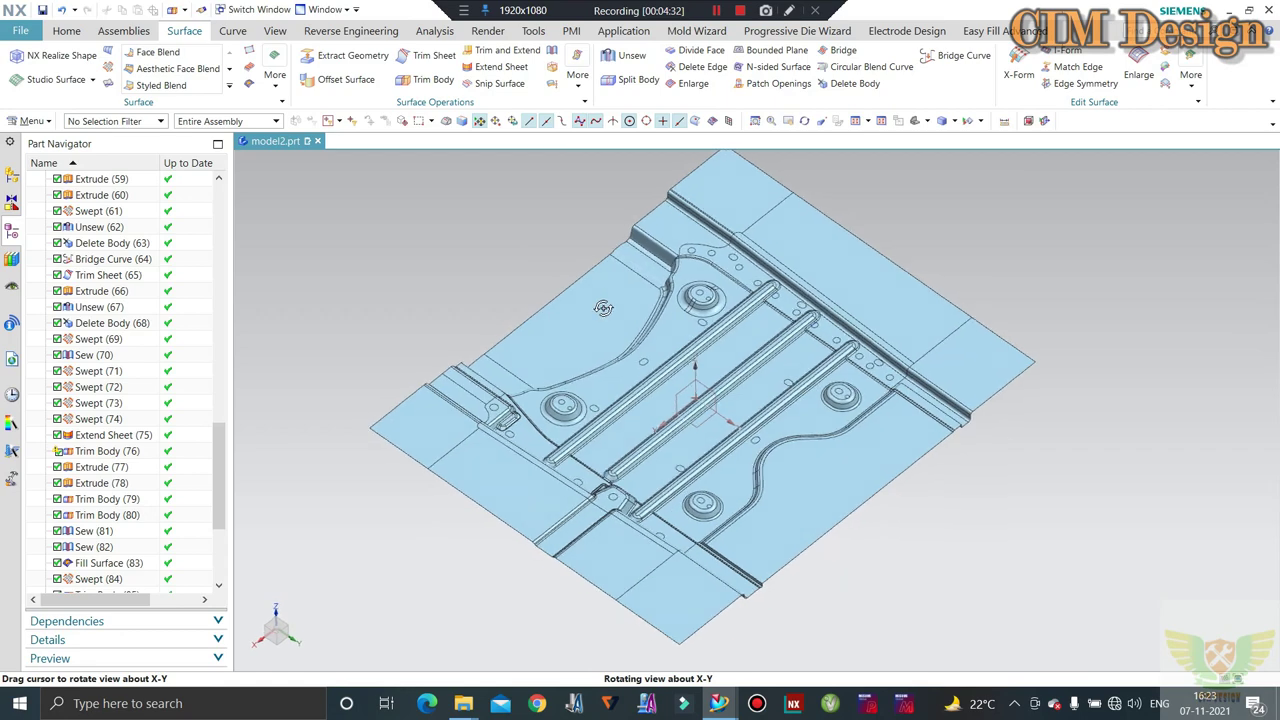
mouse_move(630, 287)
middle_down()
mouse_move(685, 339)
mouse_move(820, 400)
middle_up()
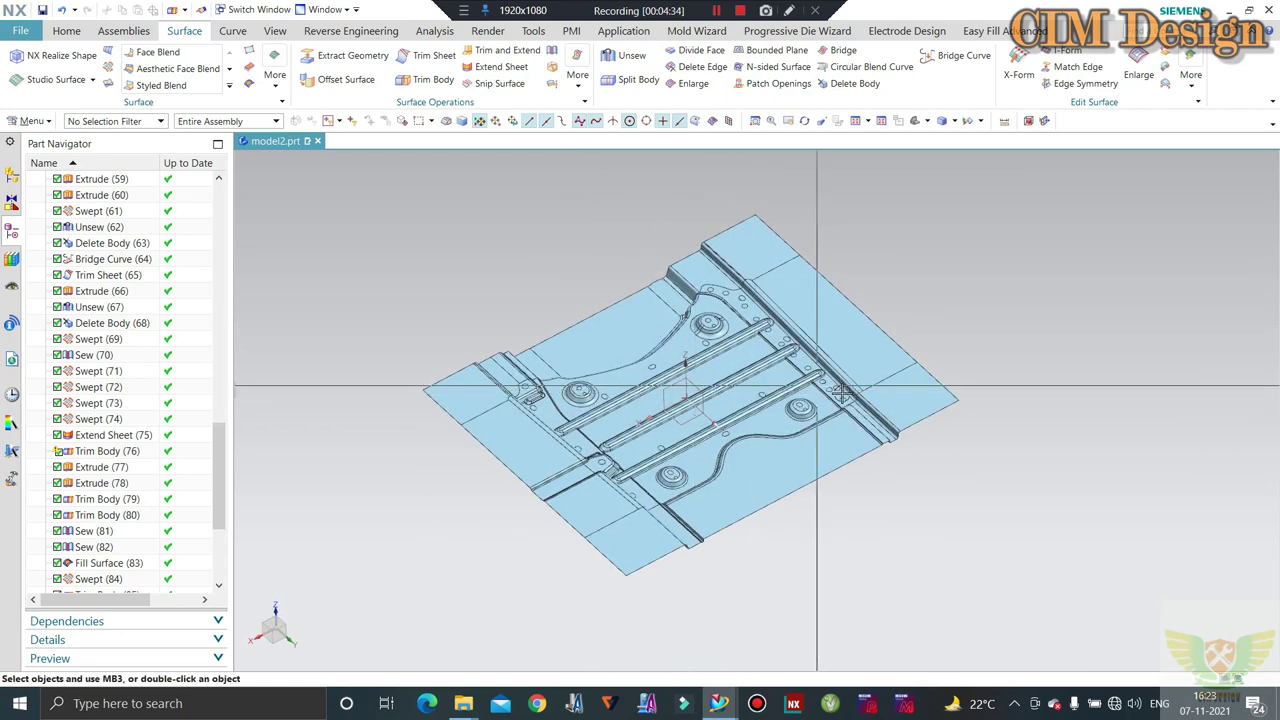
scroll(836, 406, down, 2)
scroll(836, 406, up, 2)
scroll(836, 406, up, 2)
scroll(850, 418, up, 1)
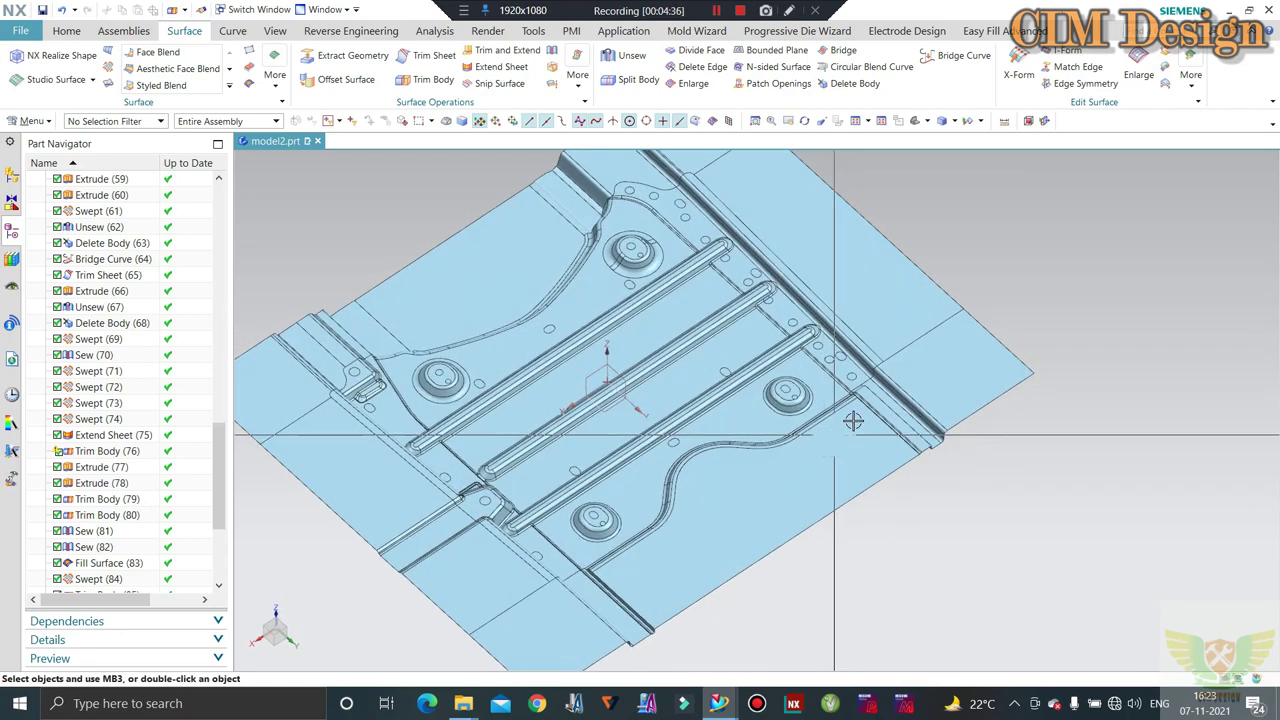
scroll(850, 418, down, 3)
scroll(840, 400, down, 1)
mouse_move(840, 400)
middle_down()
mouse_move(837, 370)
mouse_move(905, 400)
mouse_move(871, 424)
middle_up()
scroll(845, 376, up, 1)
scroll(848, 378, up, 2)
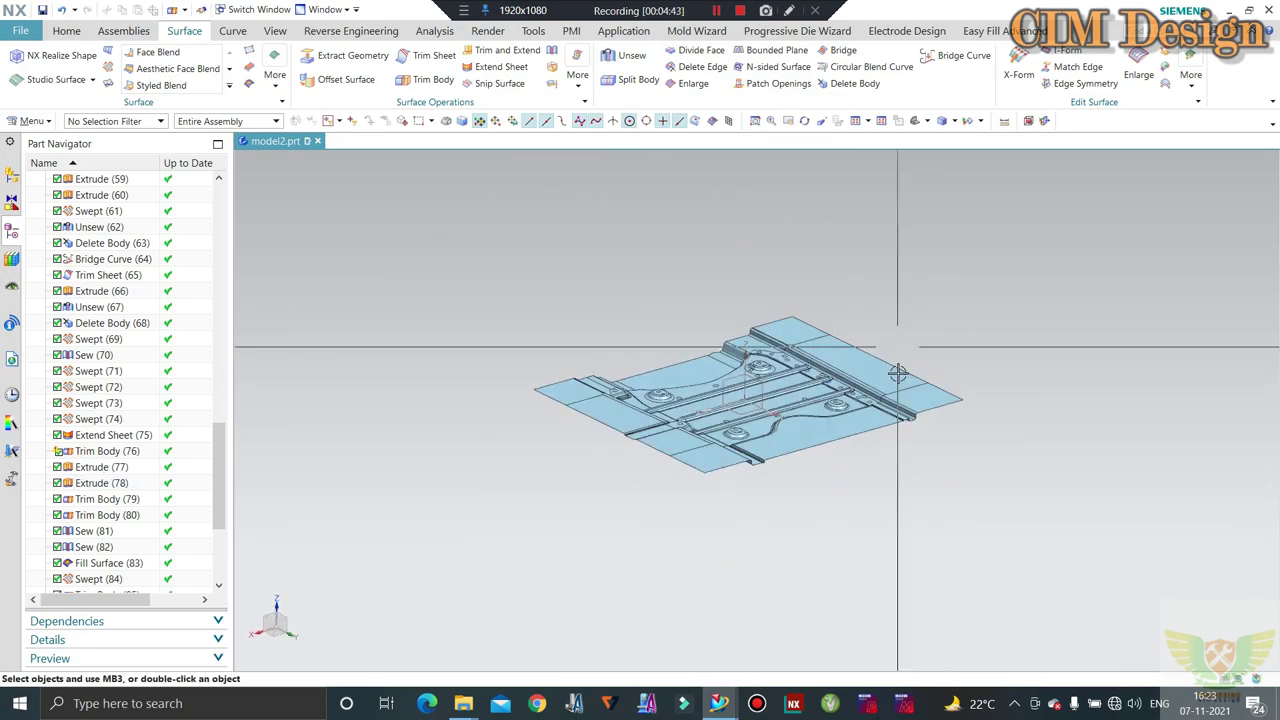